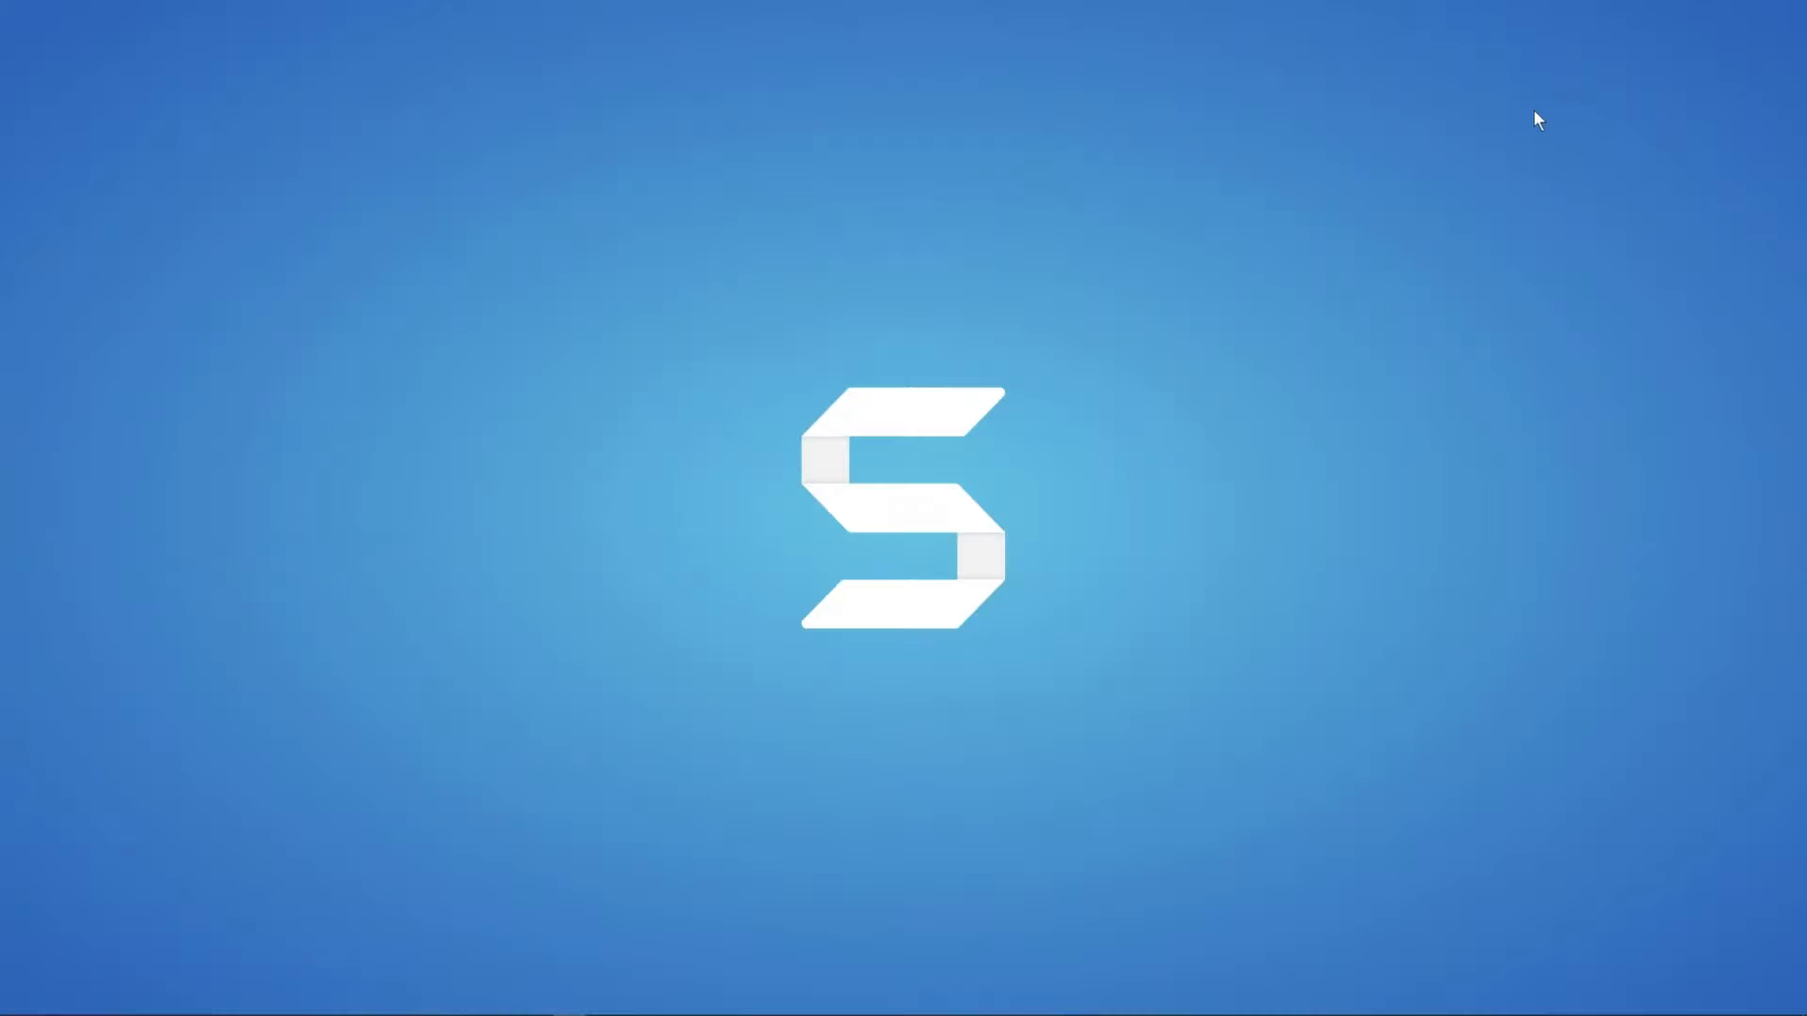
Step: Launch the Snagit capture window from the taskbar and drag it toward the screen centre
mouse_move(903, 1011)
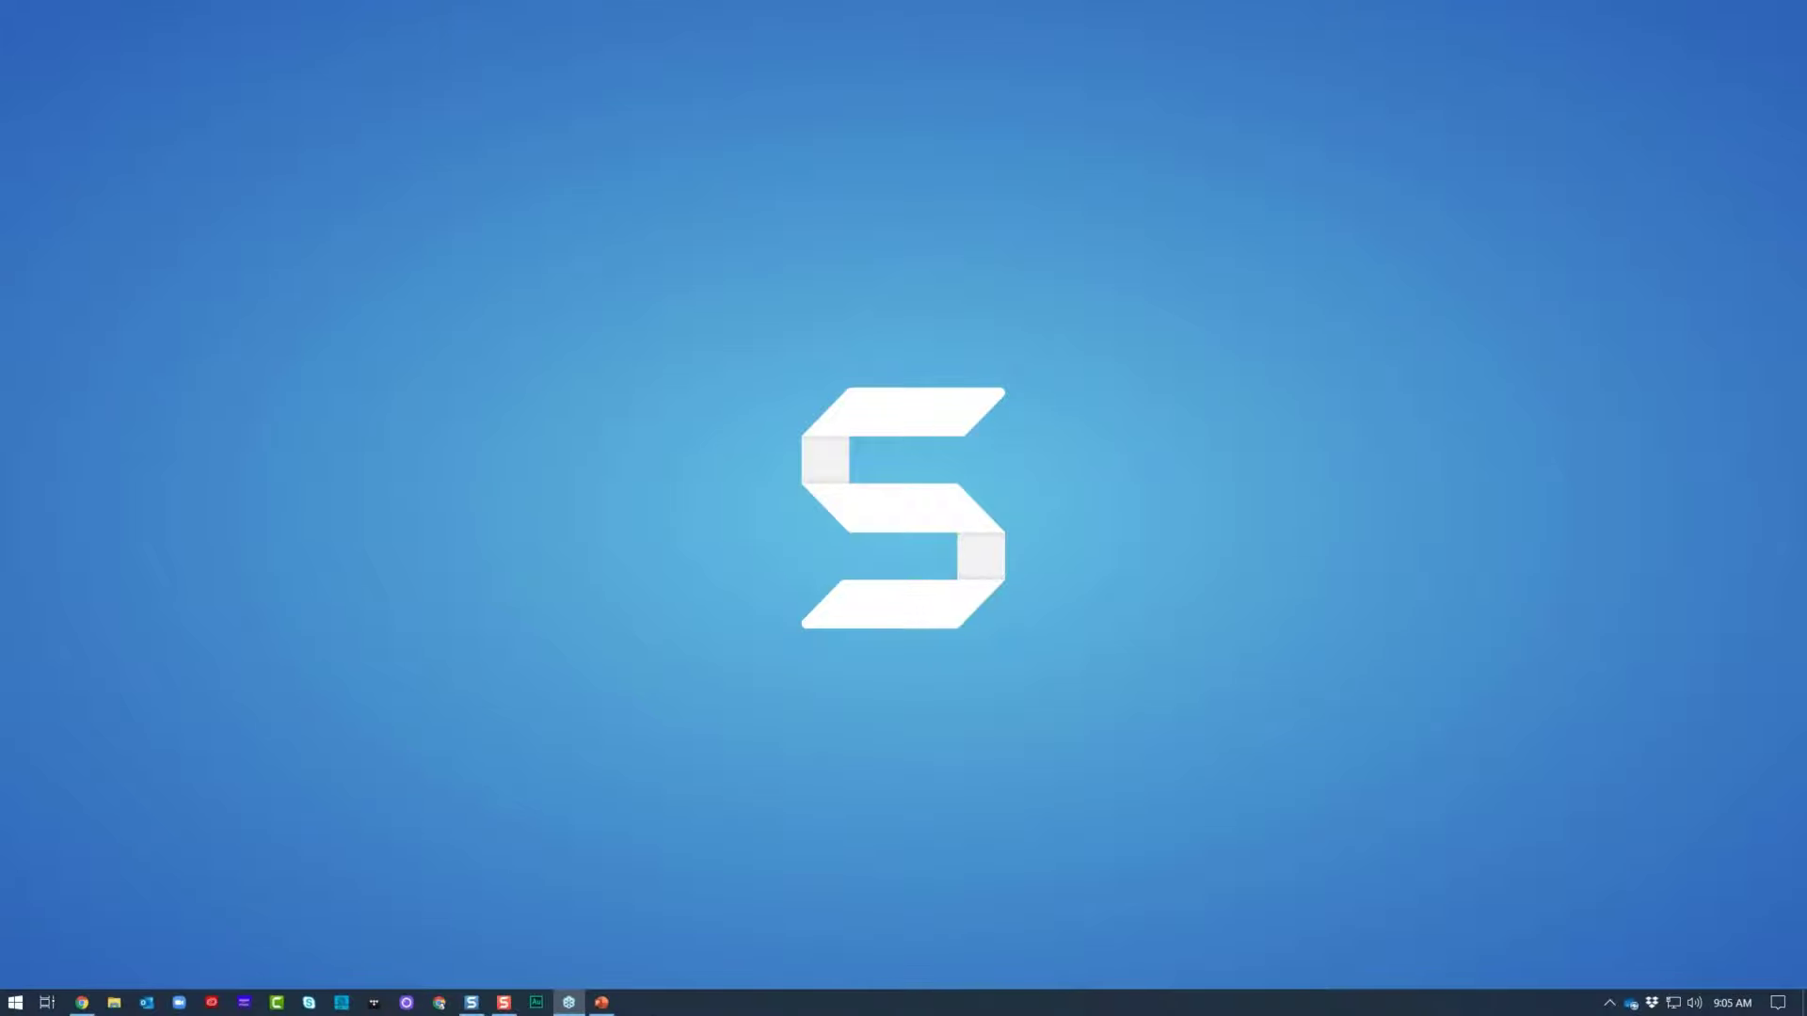
click(505, 1003)
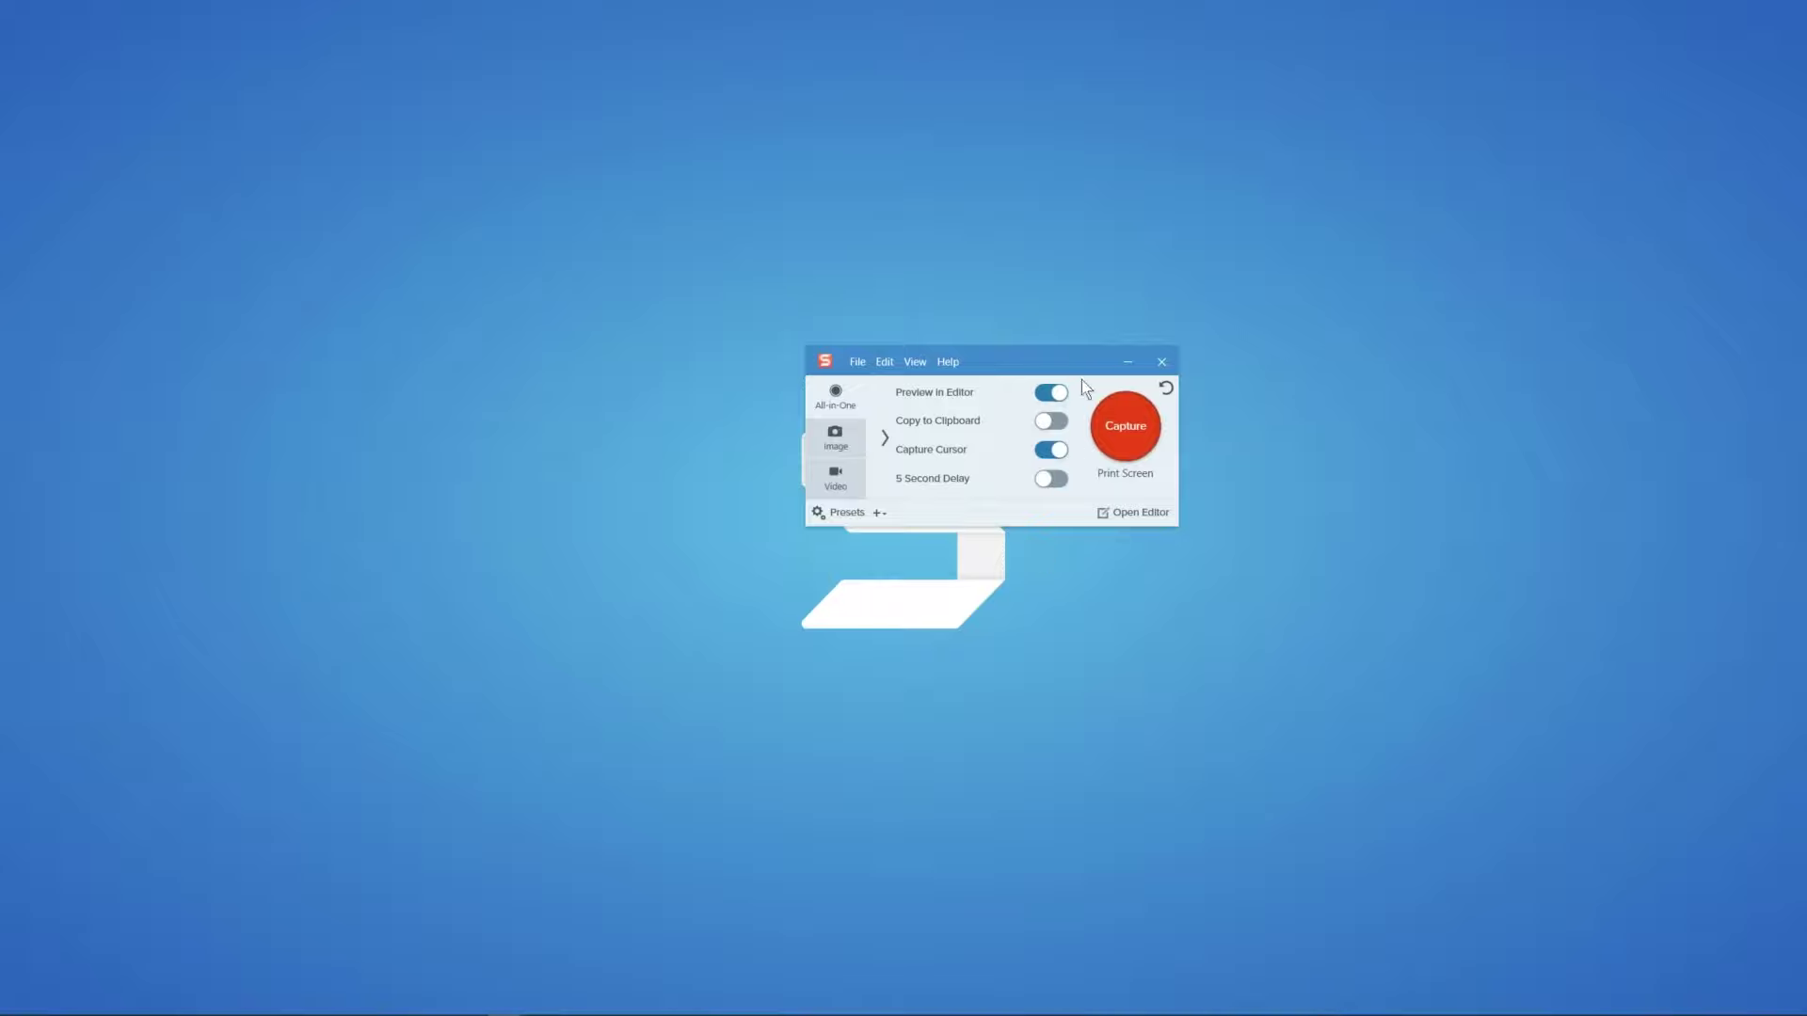
drag(1052, 362, 934, 345)
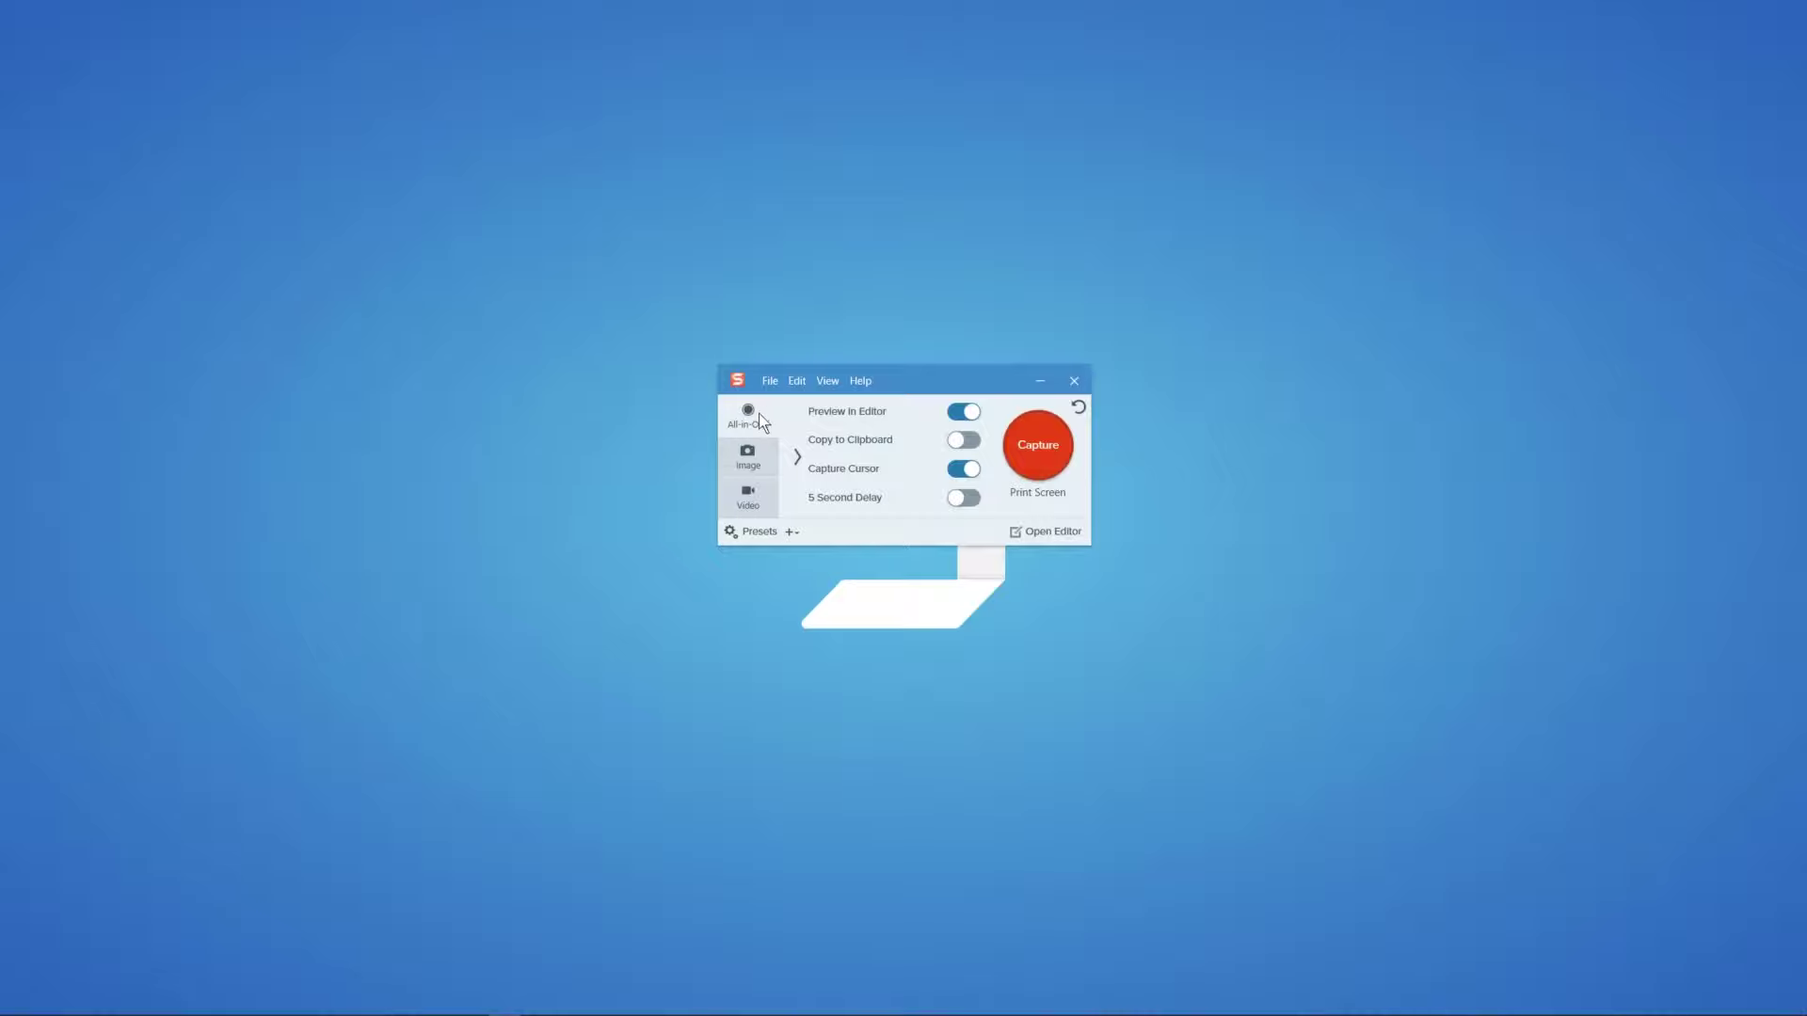
click(743, 459)
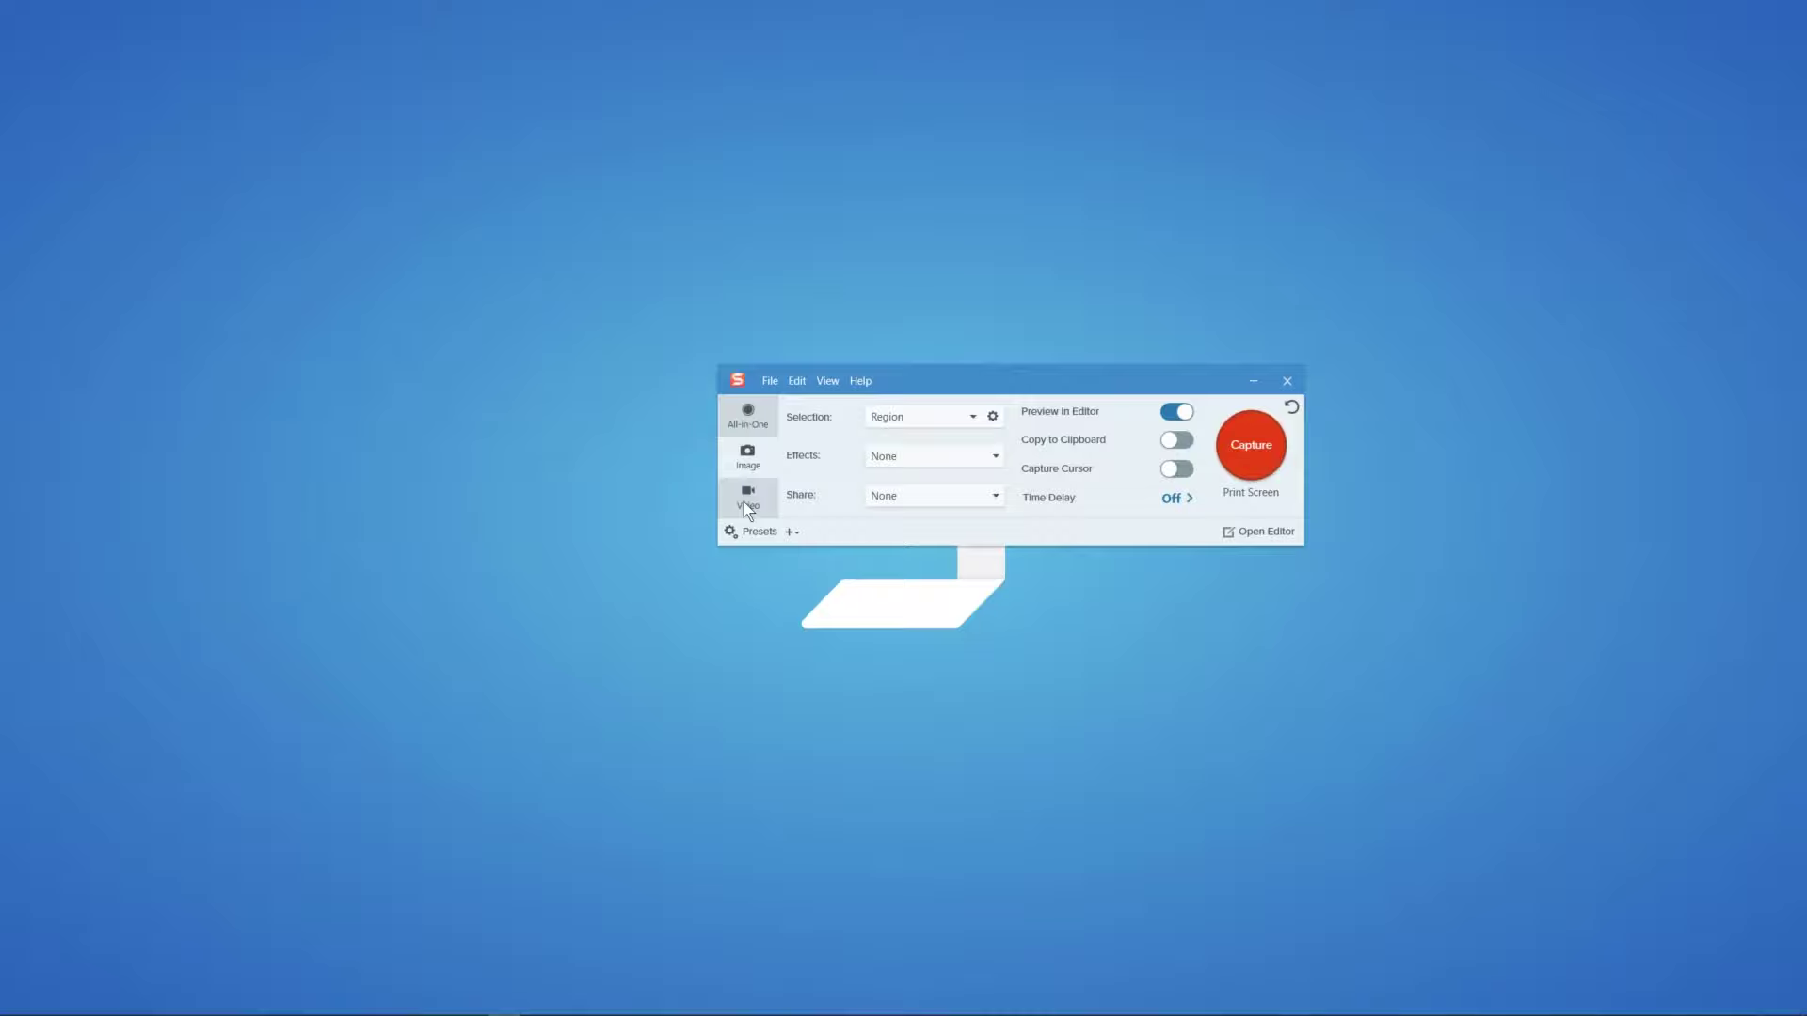
click(745, 504)
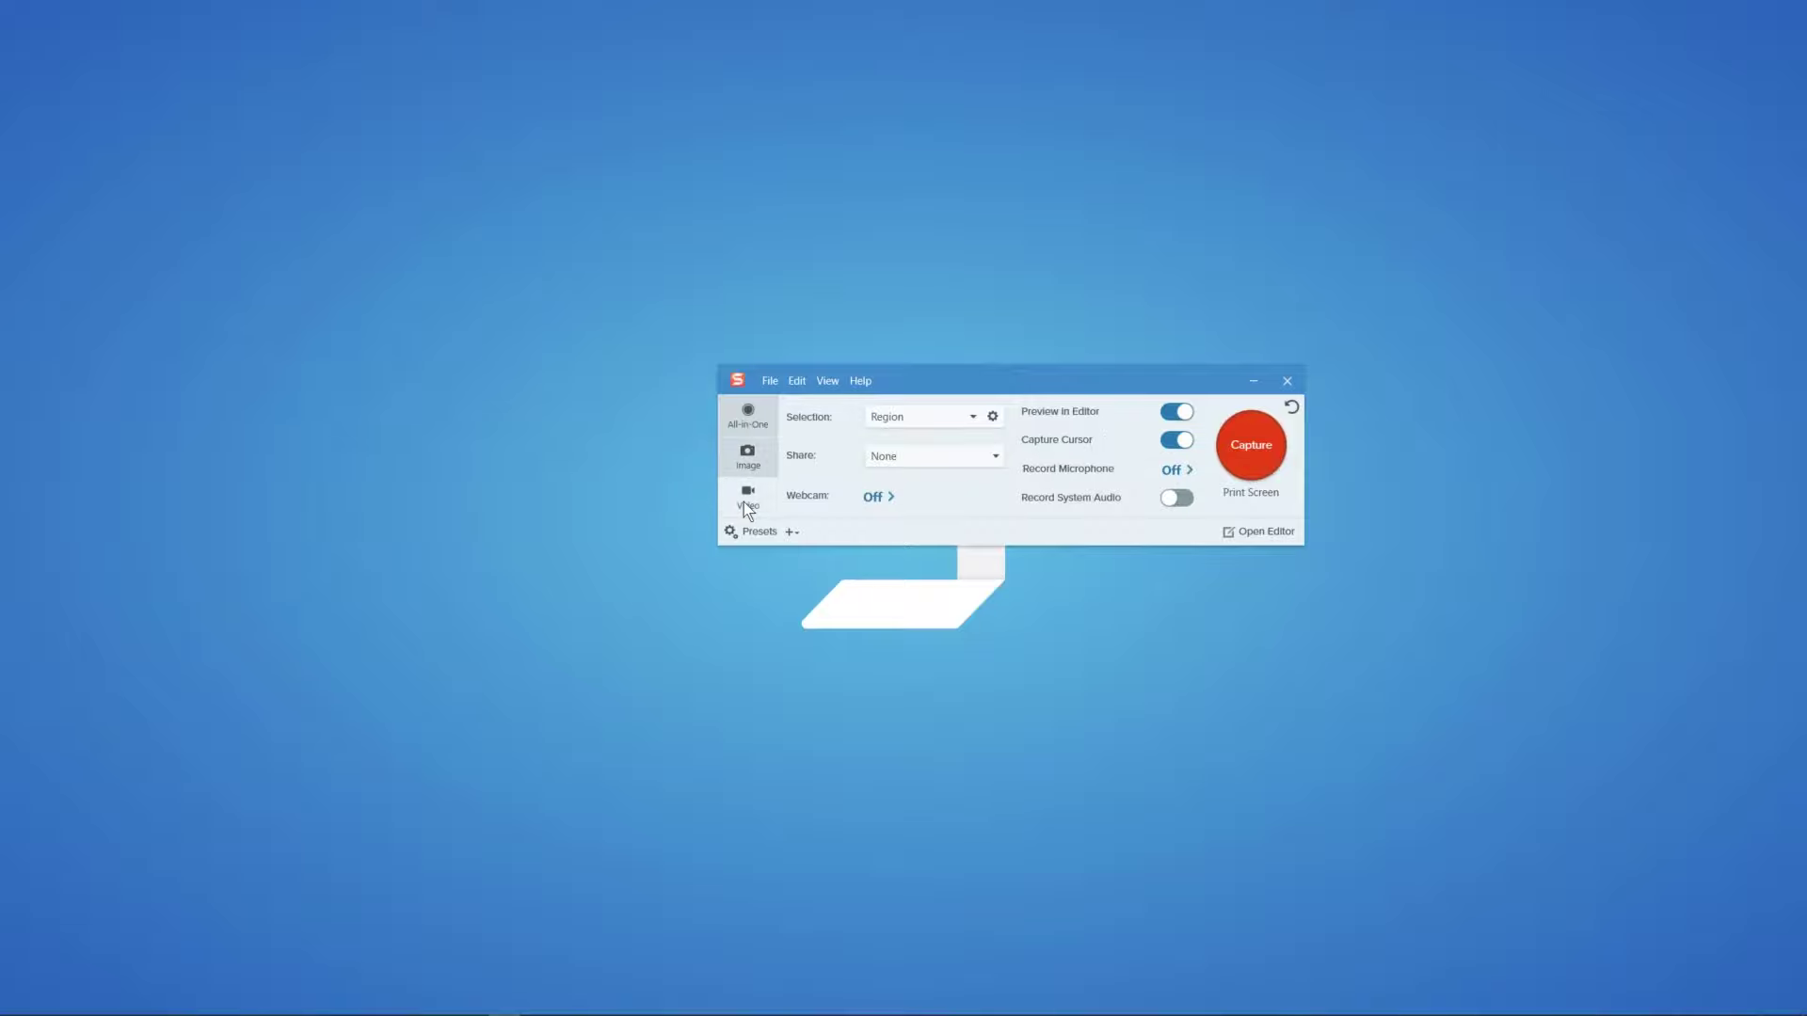
click(762, 422)
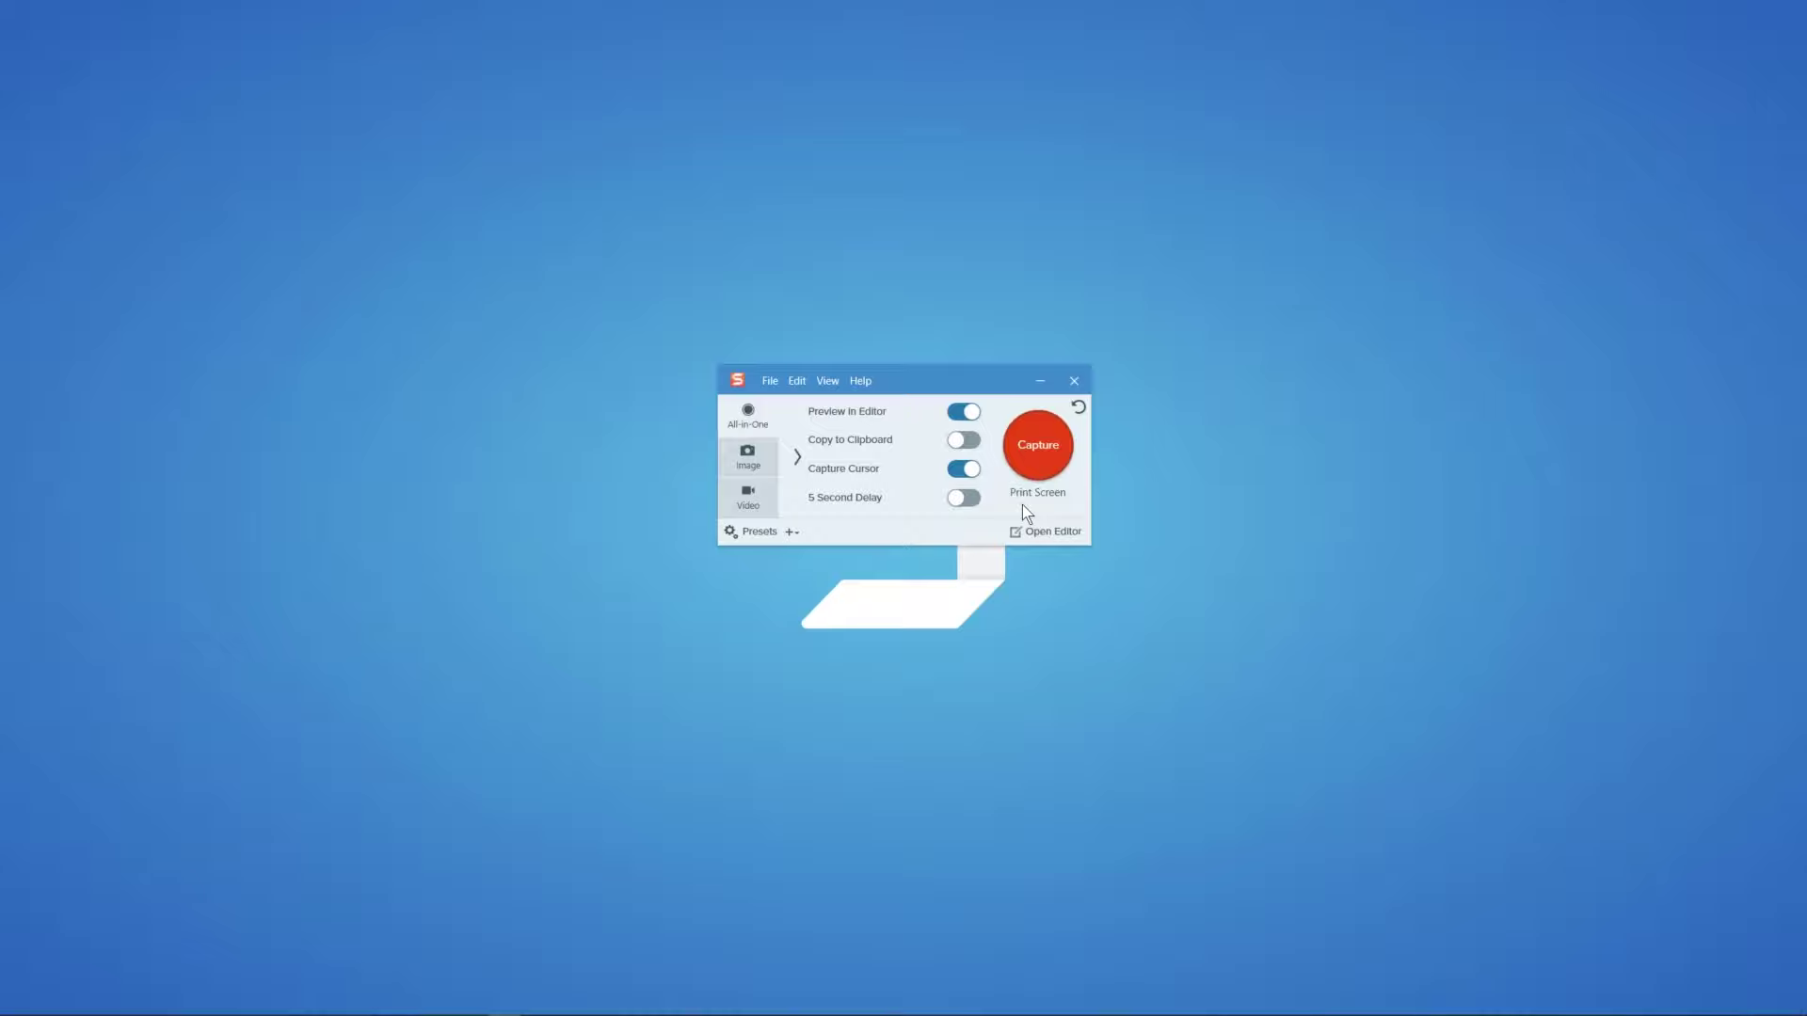
click(1052, 492)
click(1030, 494)
key(ctrl+shift+k)
click(1023, 496)
key(Print)
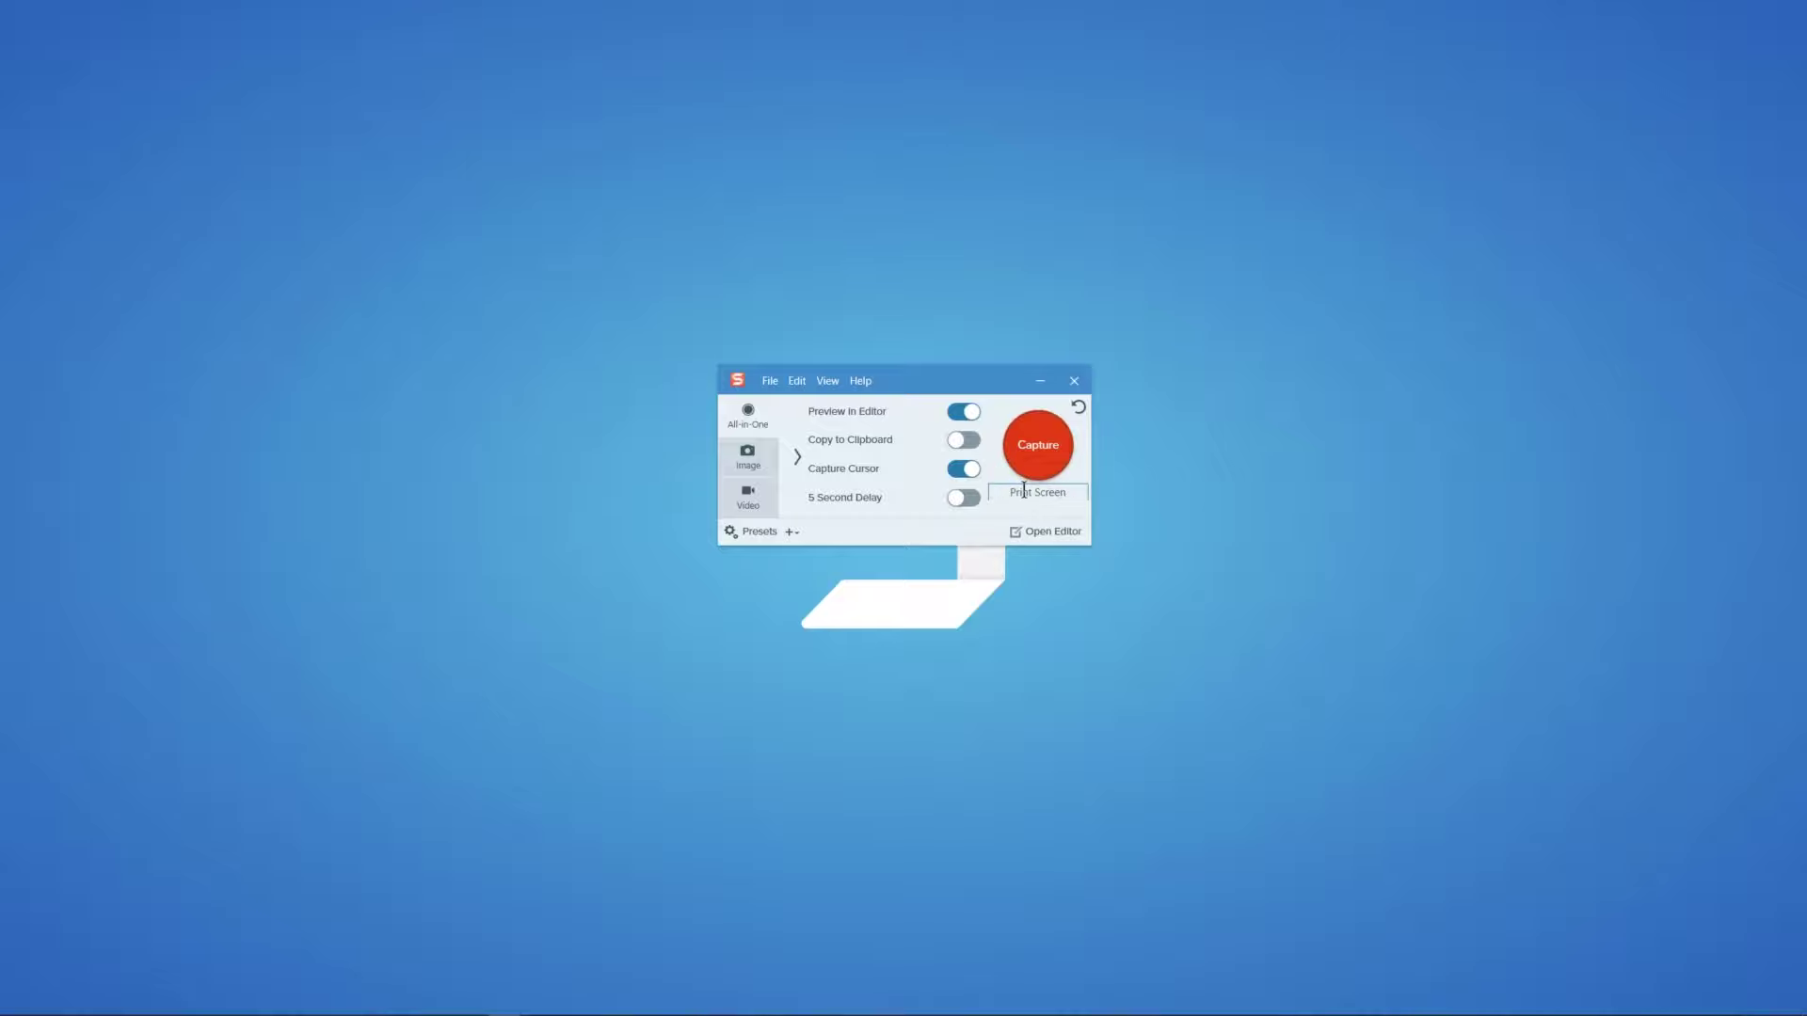
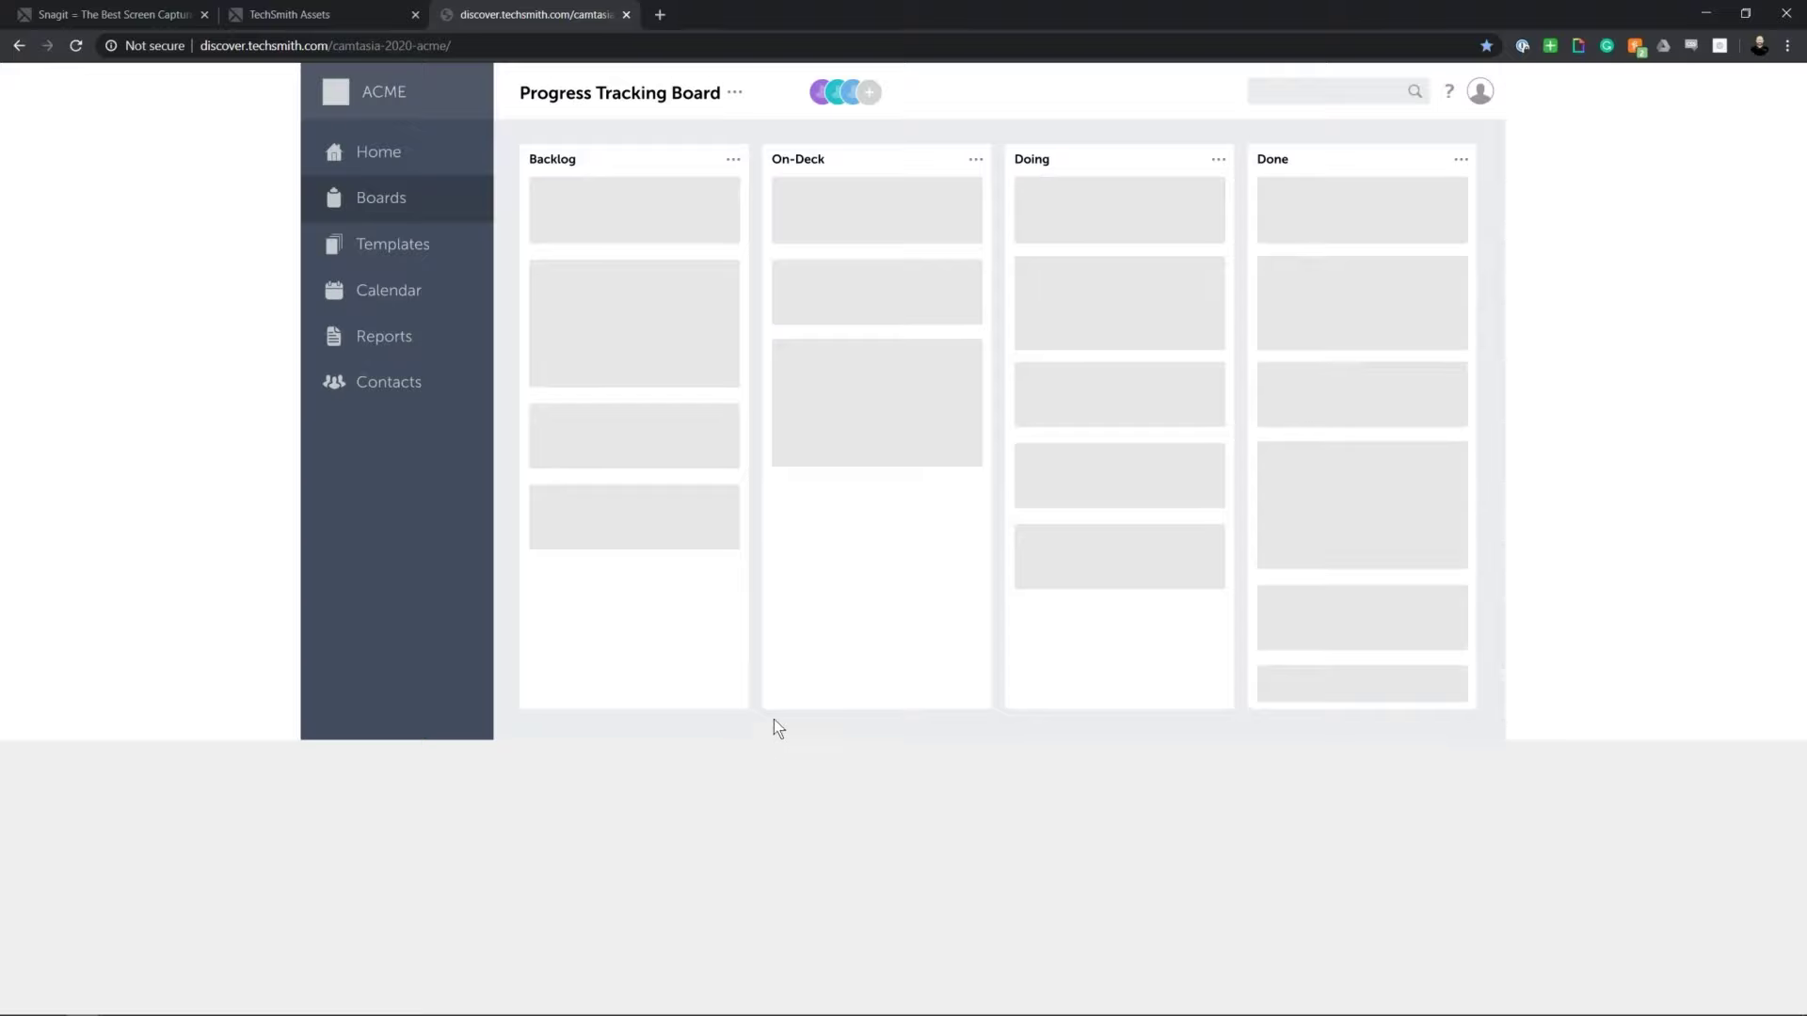
Step: Start a new Snagit capture over the ACME Progress Tracking Board browser page
key(alt+Tab)
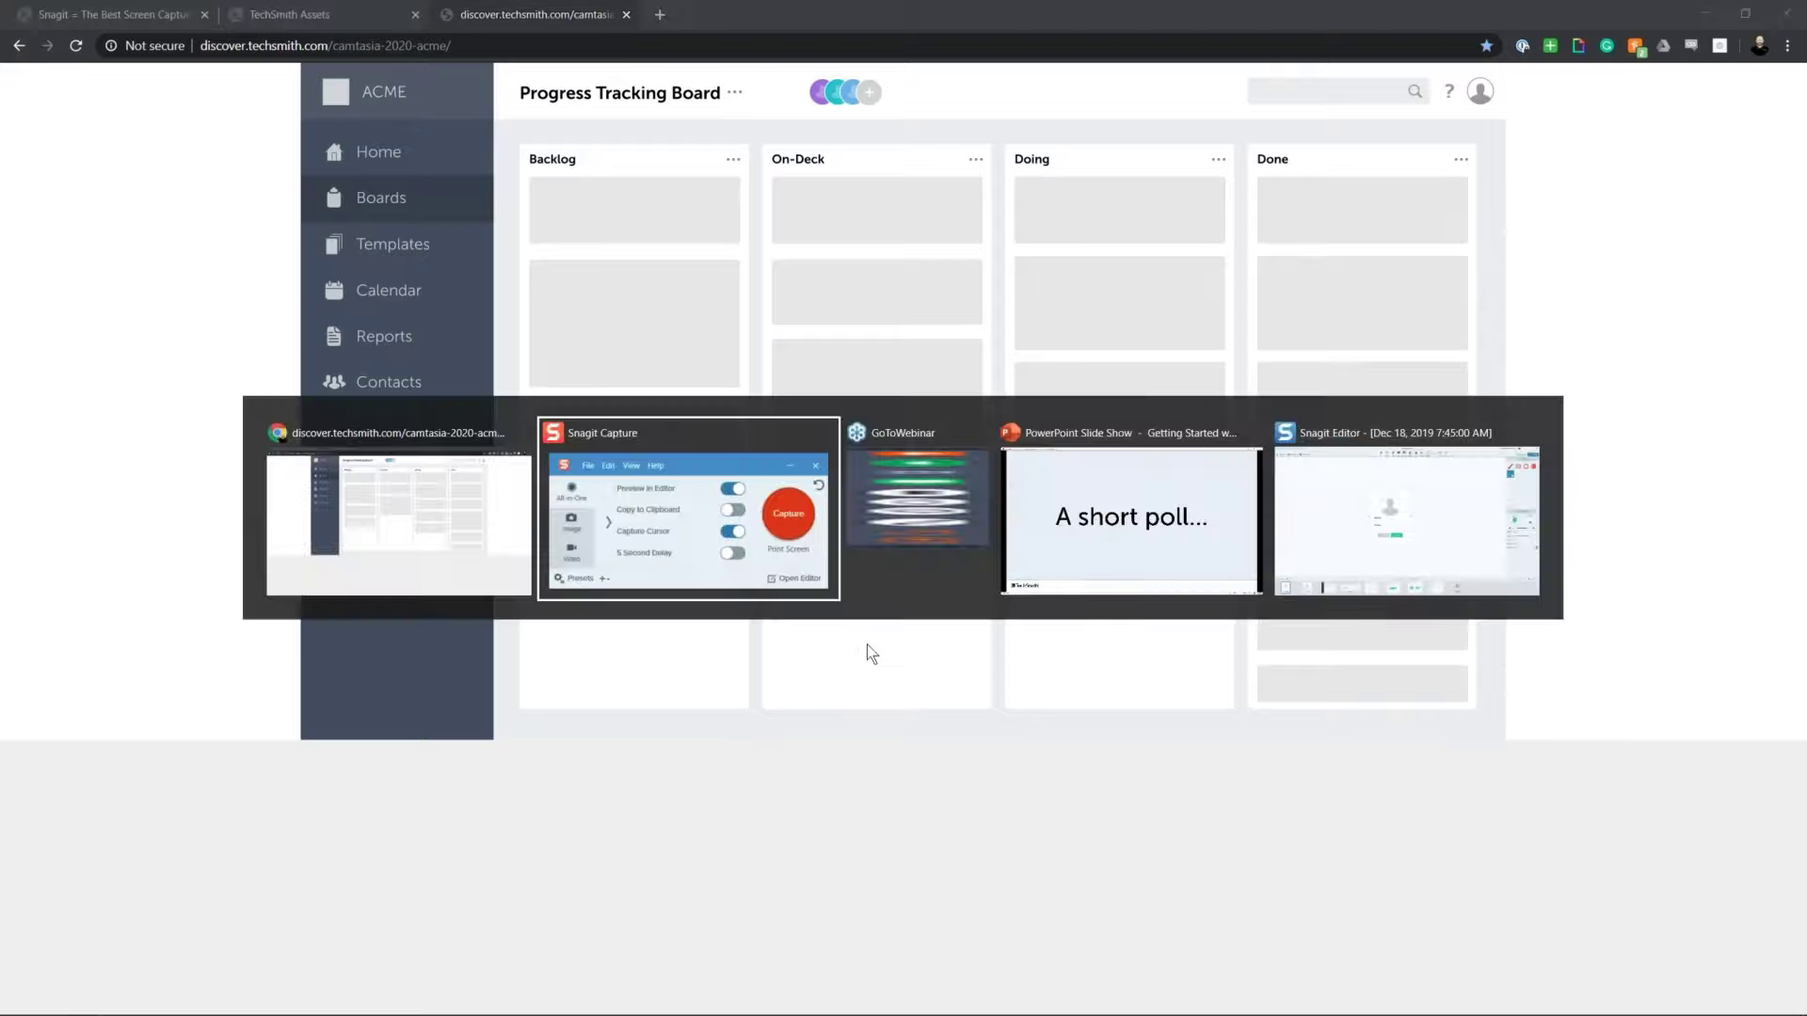
drag(972, 379, 1023, 324)
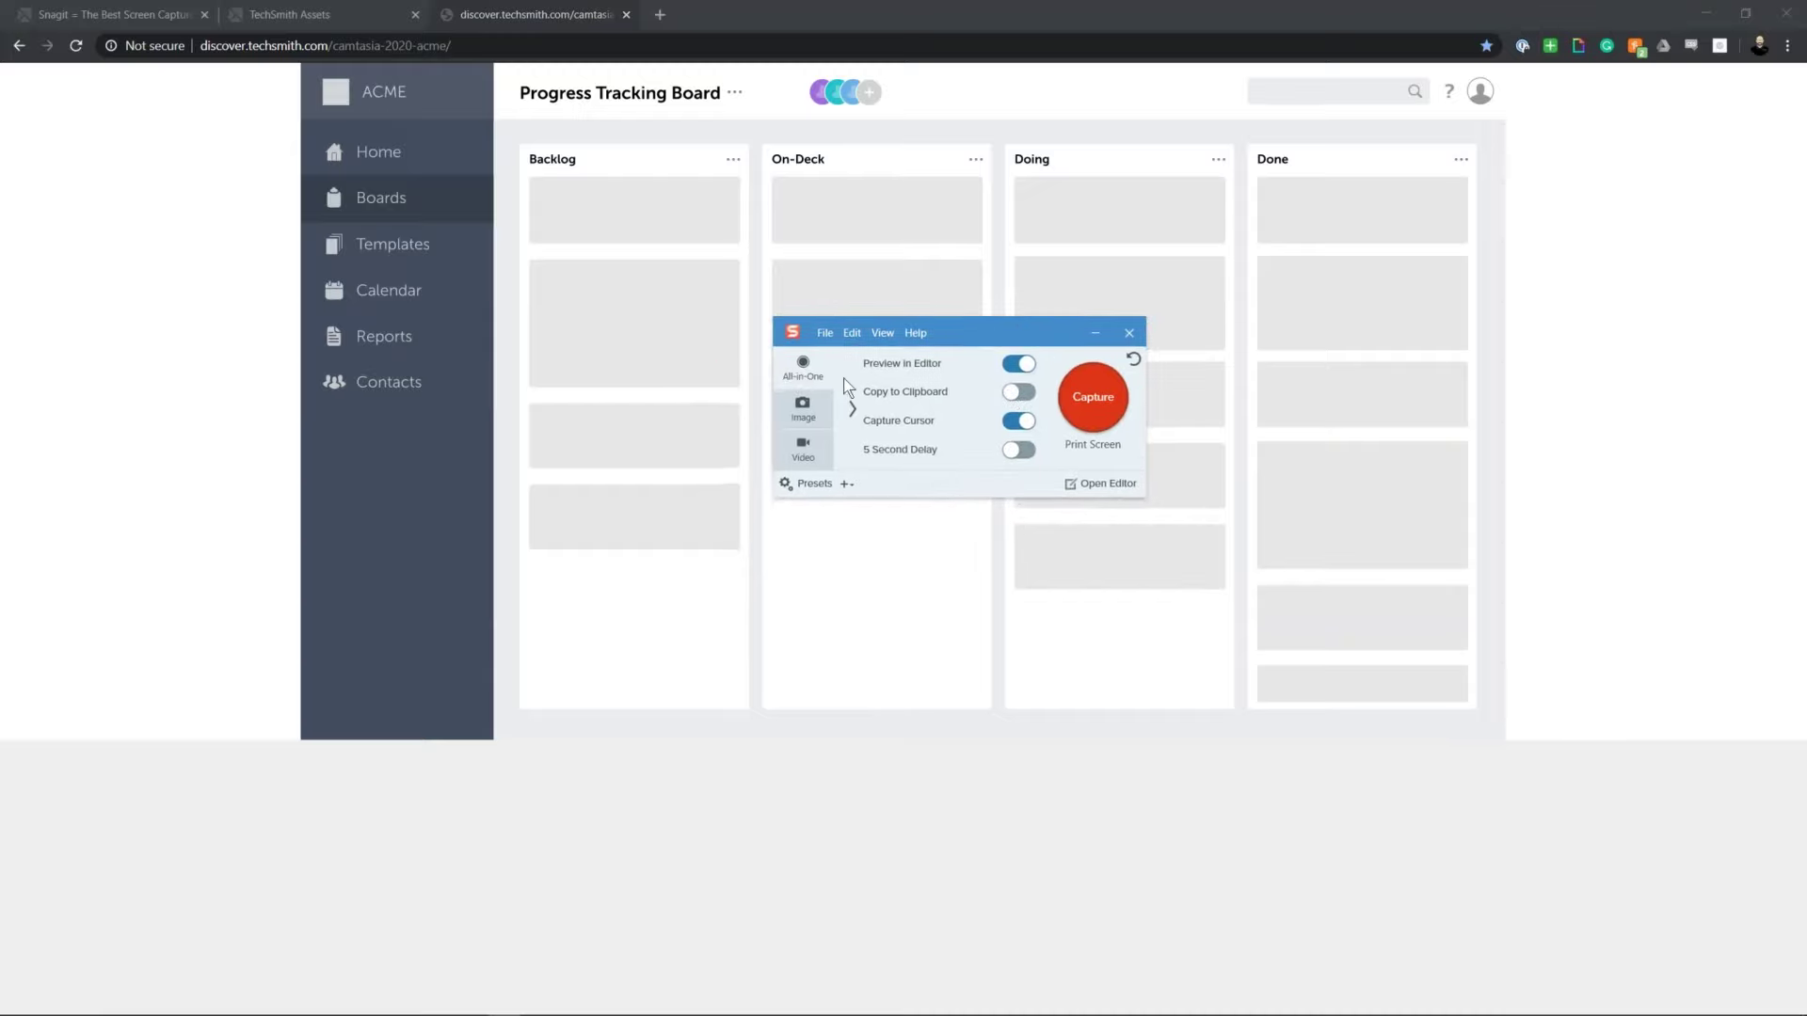
click(1092, 401)
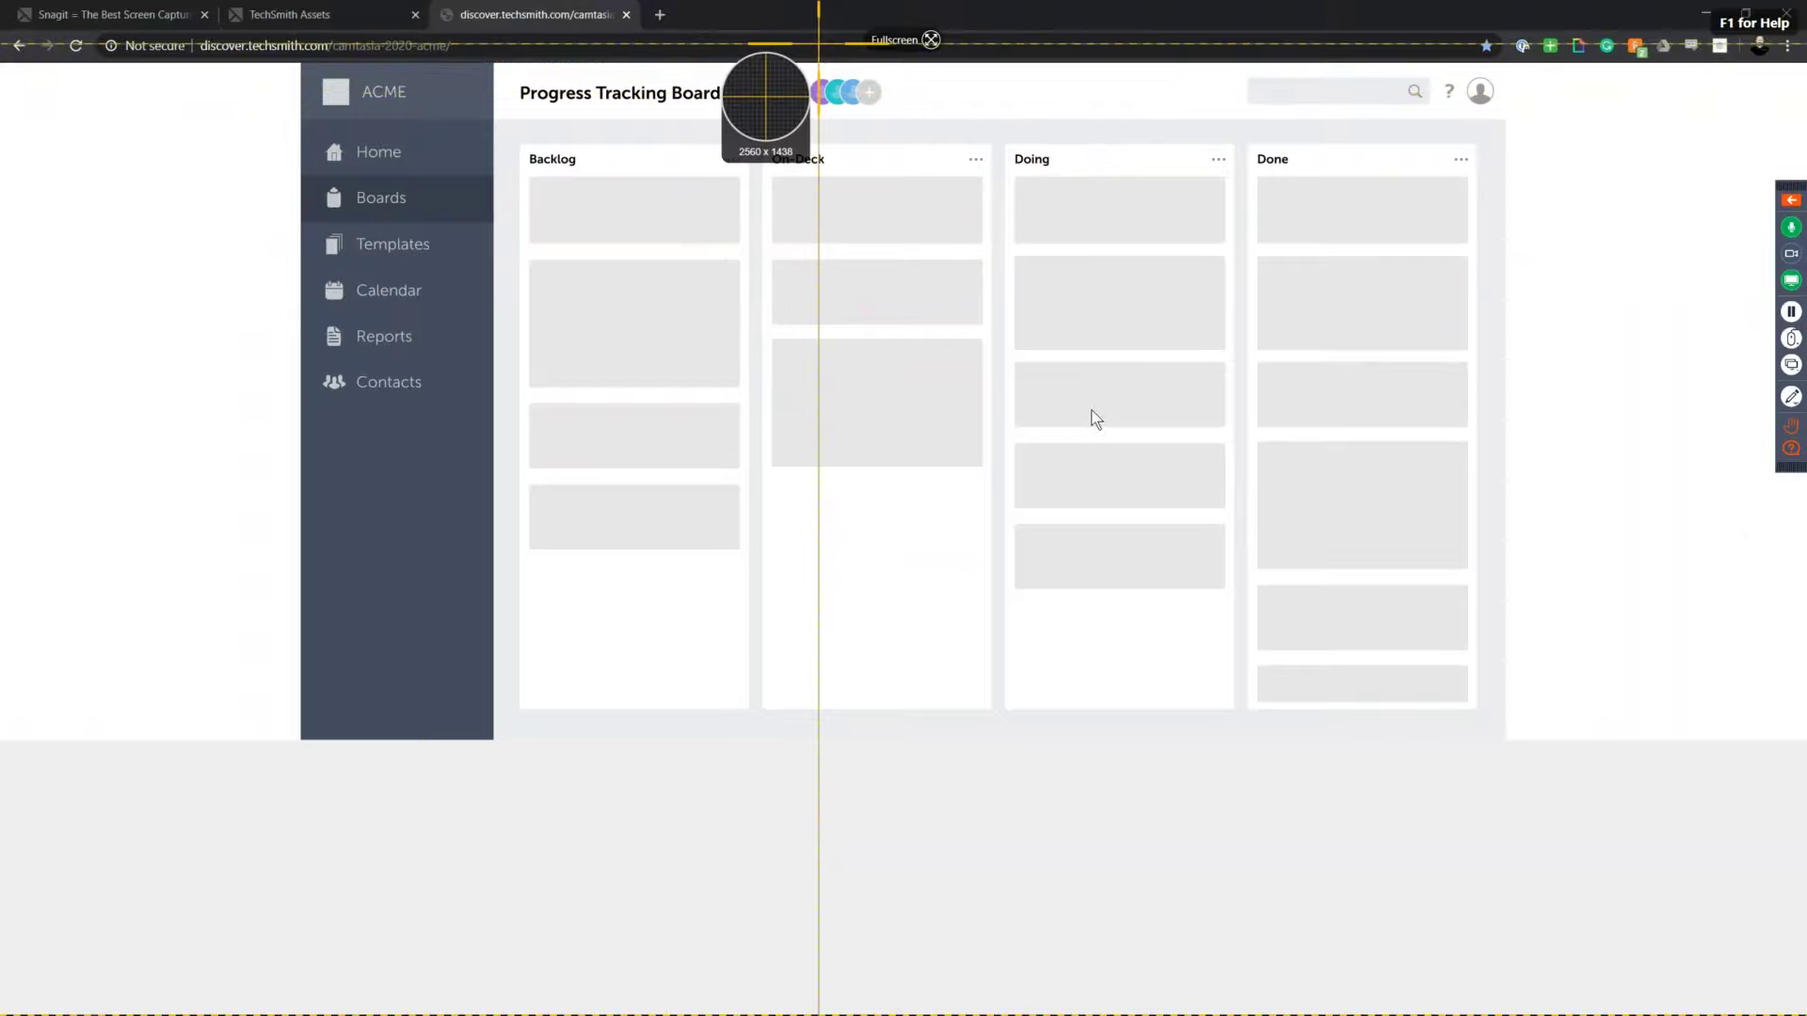
click(800, 99)
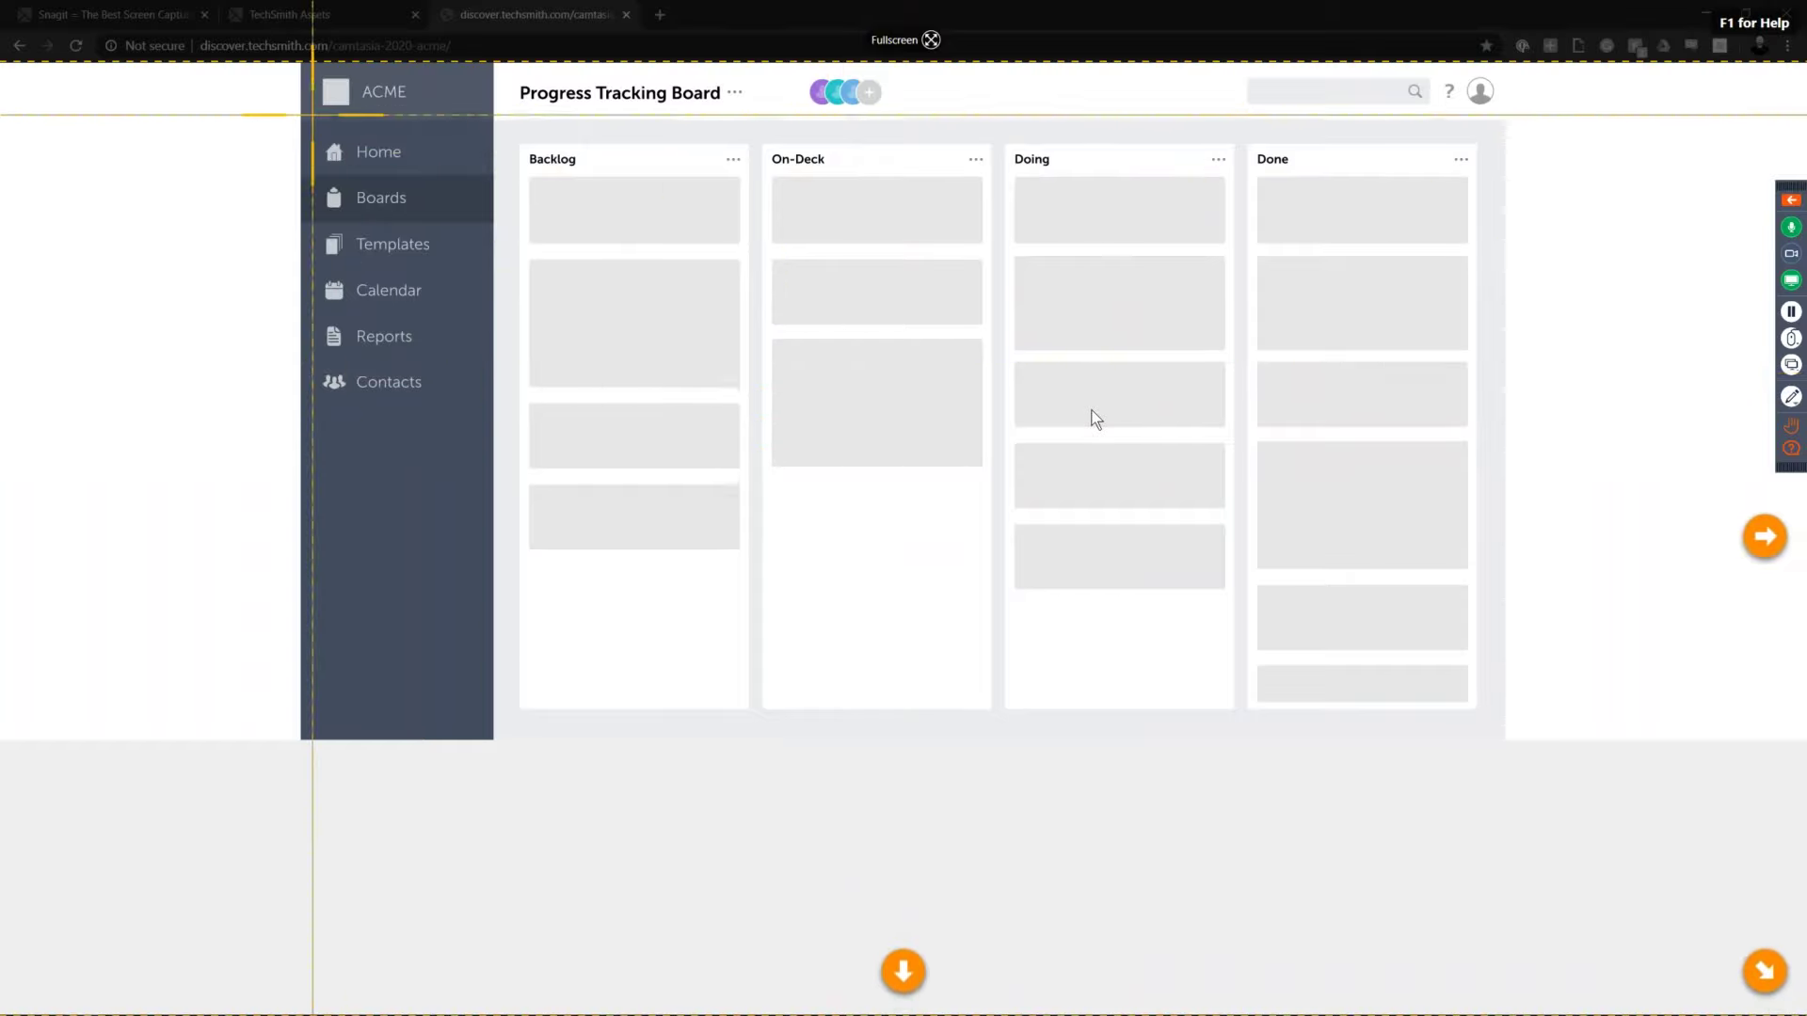
Step: Draw a capture region of about 1704 x 949 from the board page's top-left corner
drag(302, 67, 1505, 740)
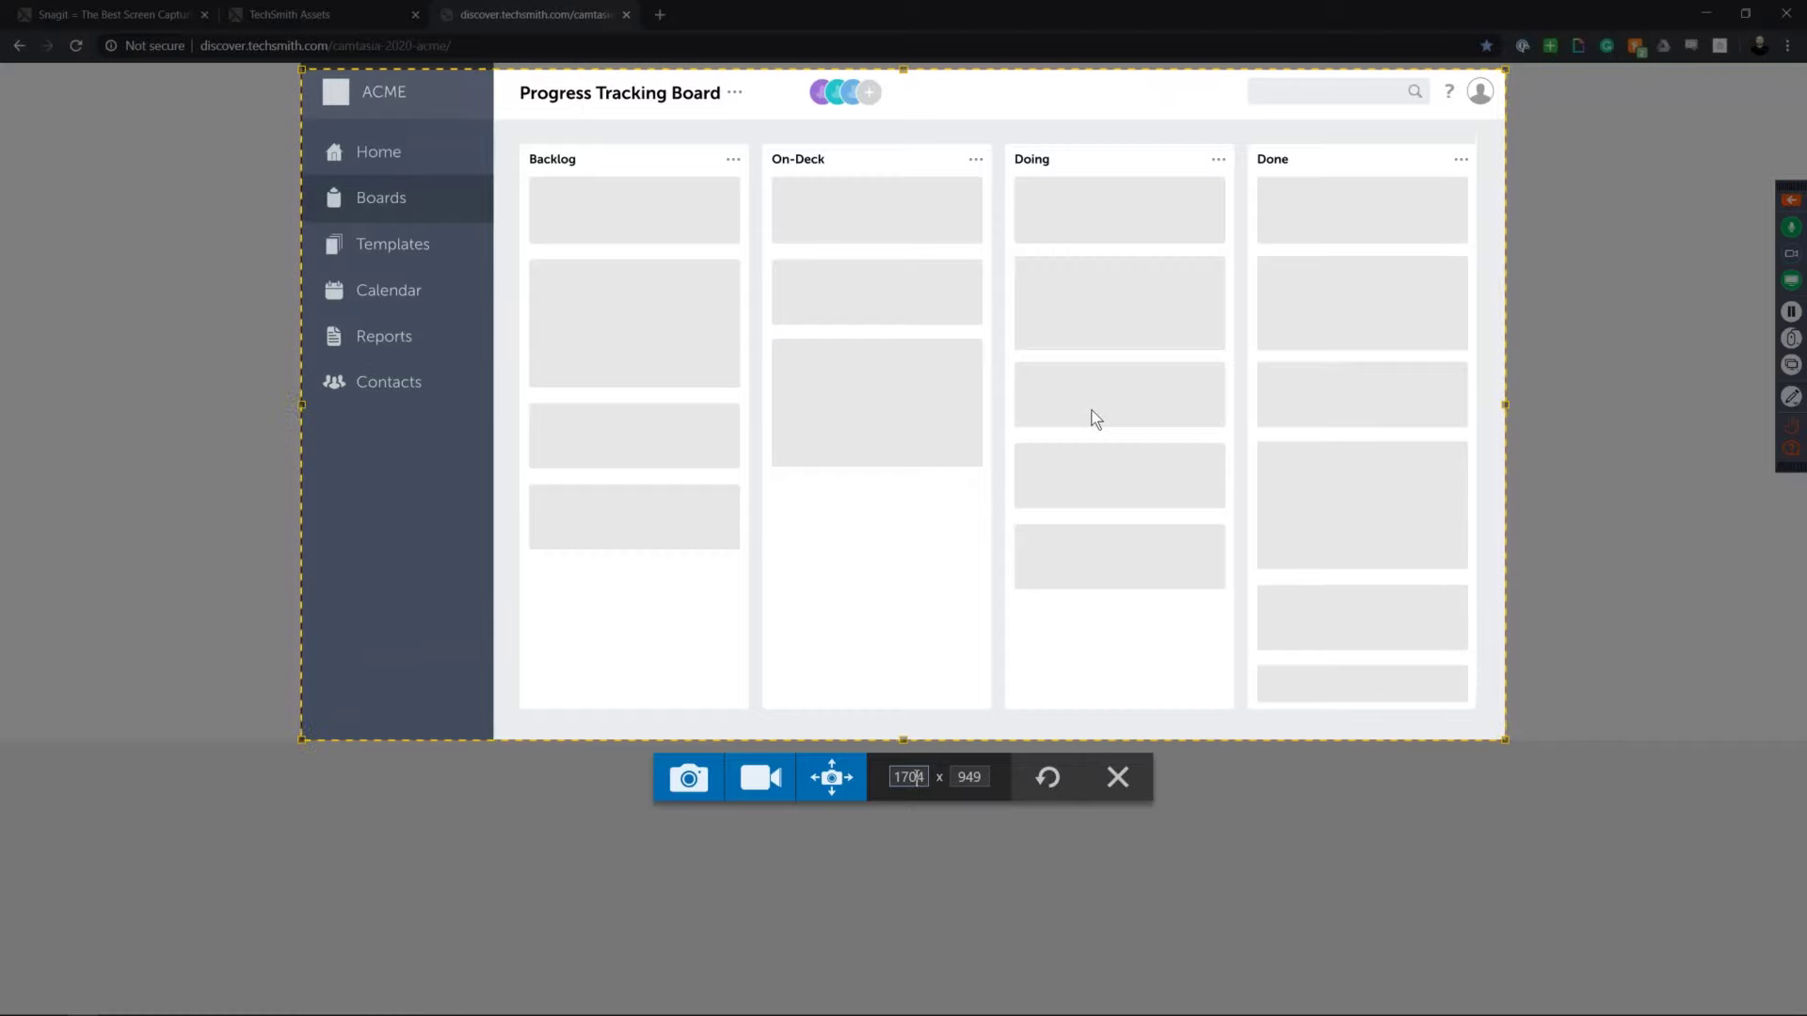
Step: Resize the capture region to 1703 x 954 over the whole board and capture it as an image
double_click(918, 777)
drag(940, 384, 944, 379)
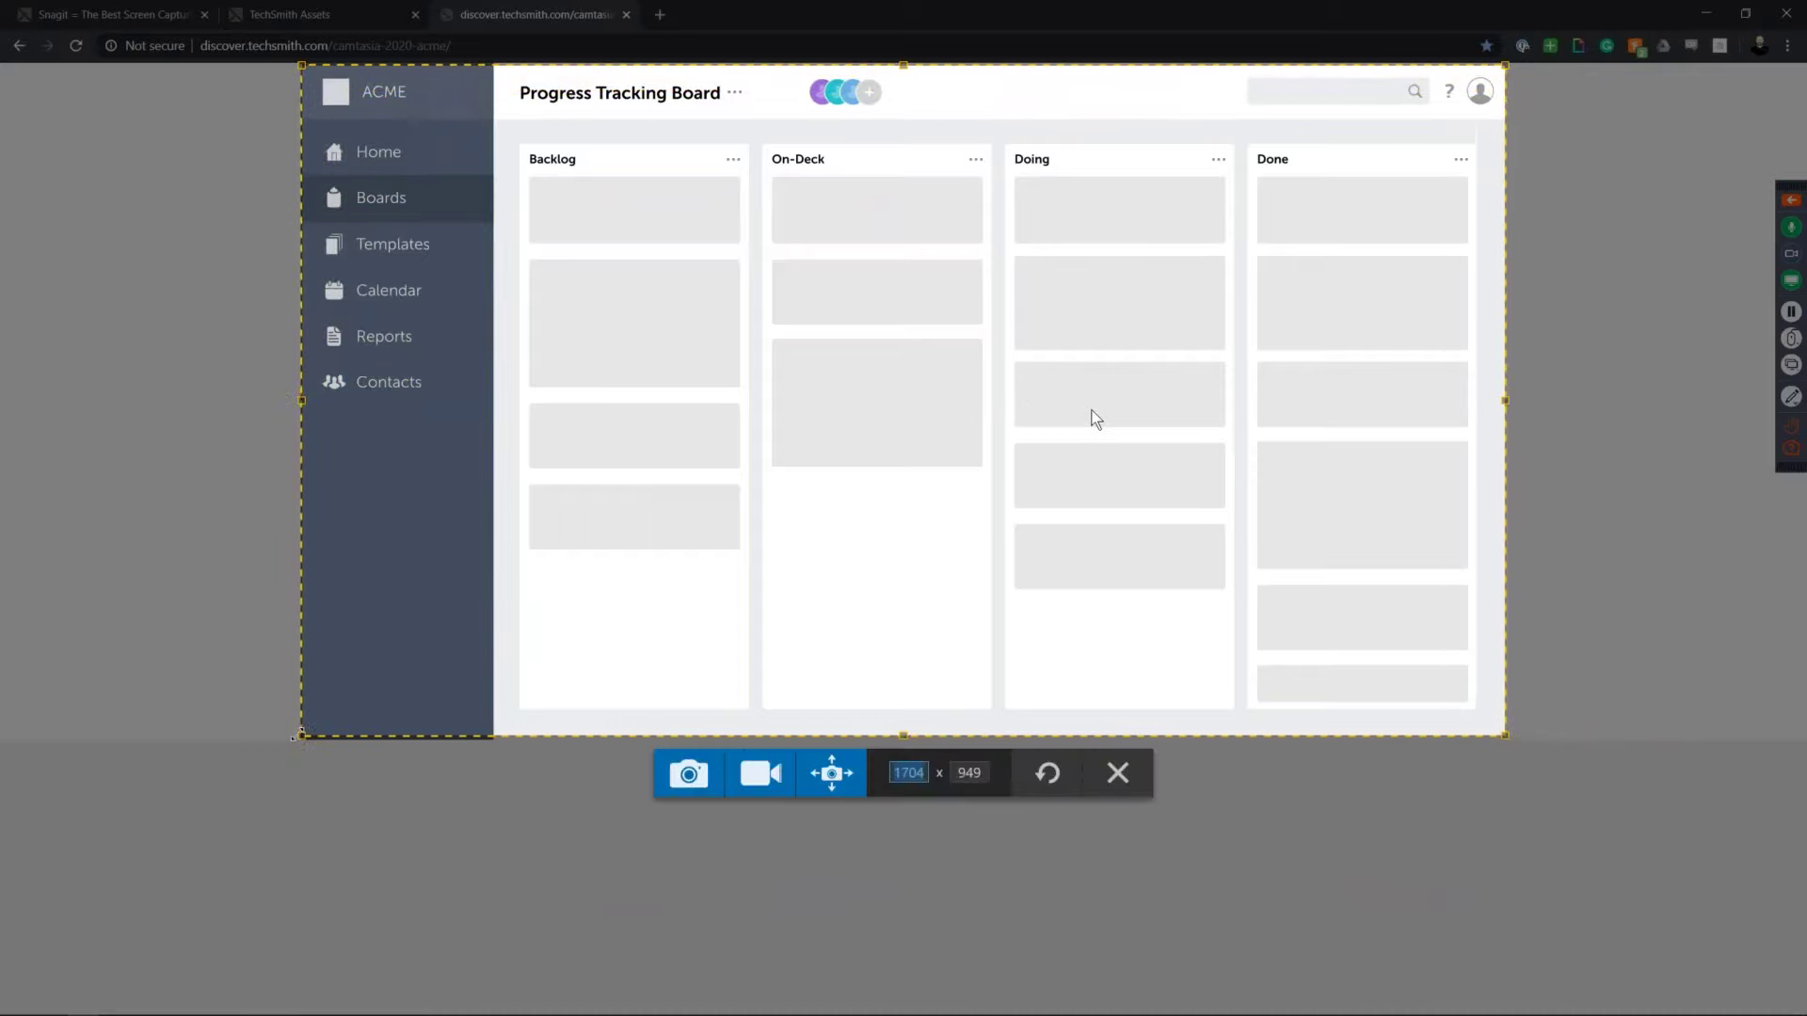
drag(300, 736, 598, 670)
drag(461, 732, 304, 740)
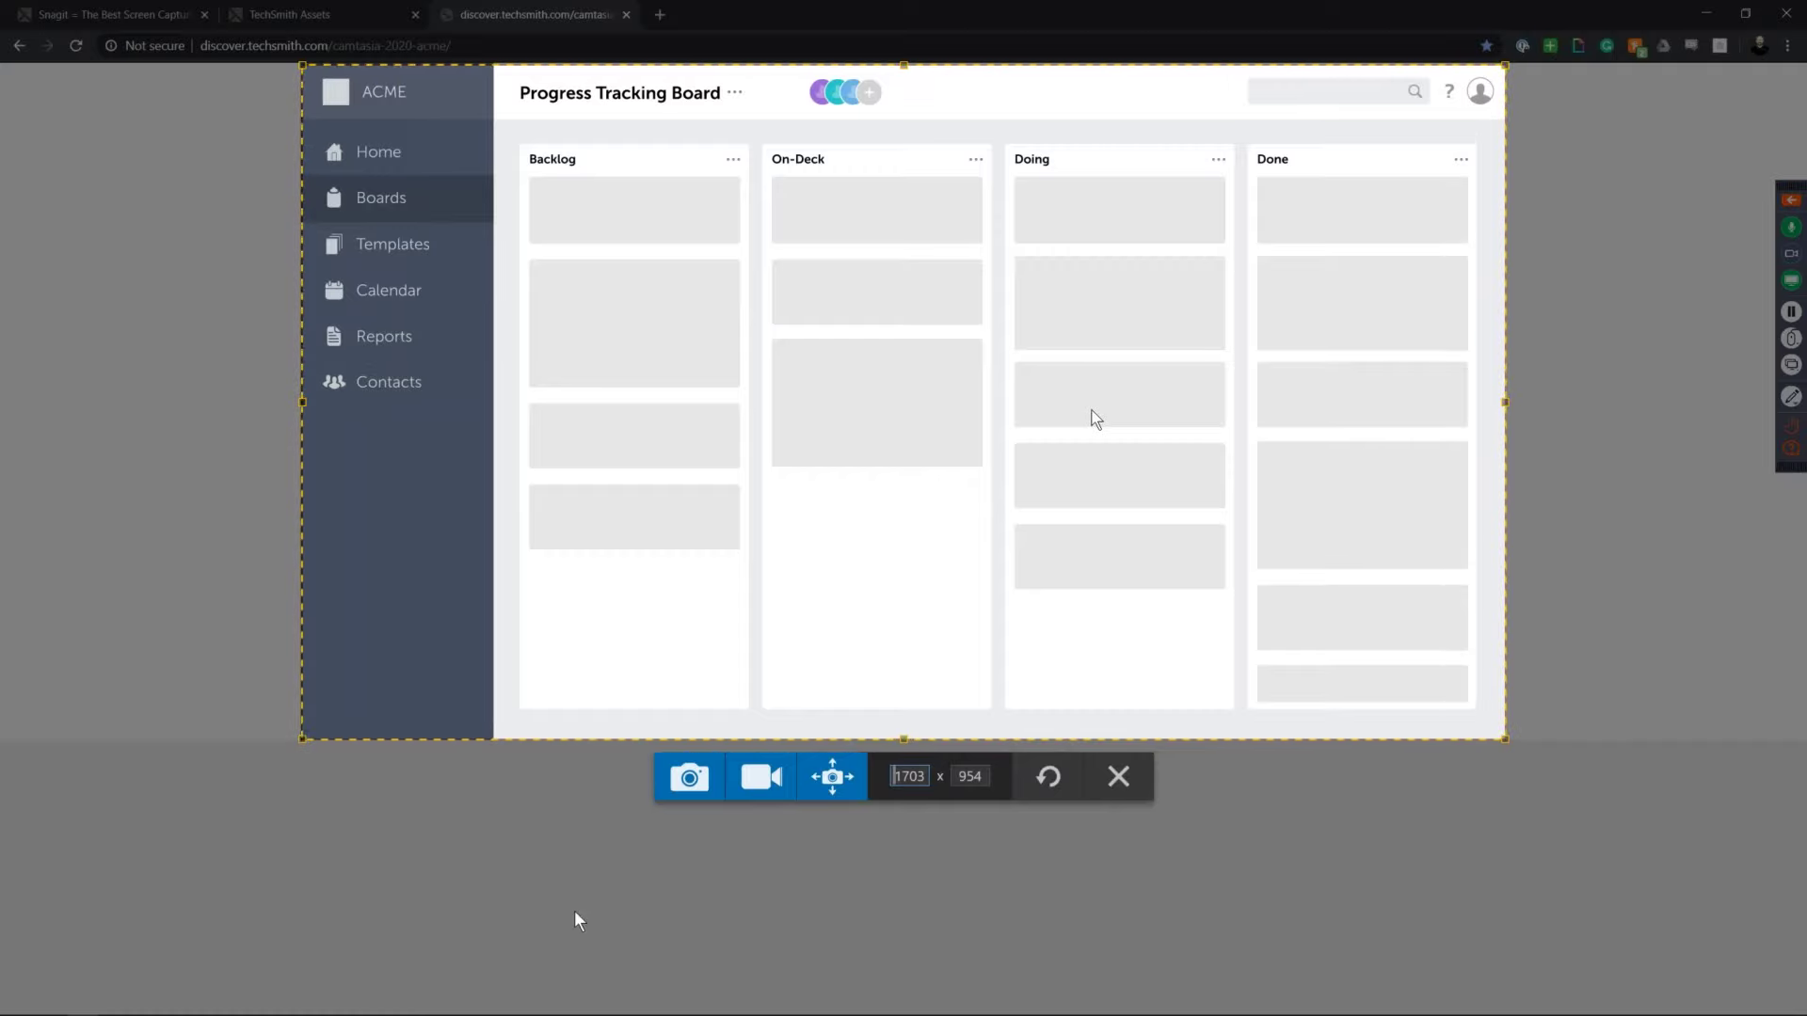
click(698, 783)
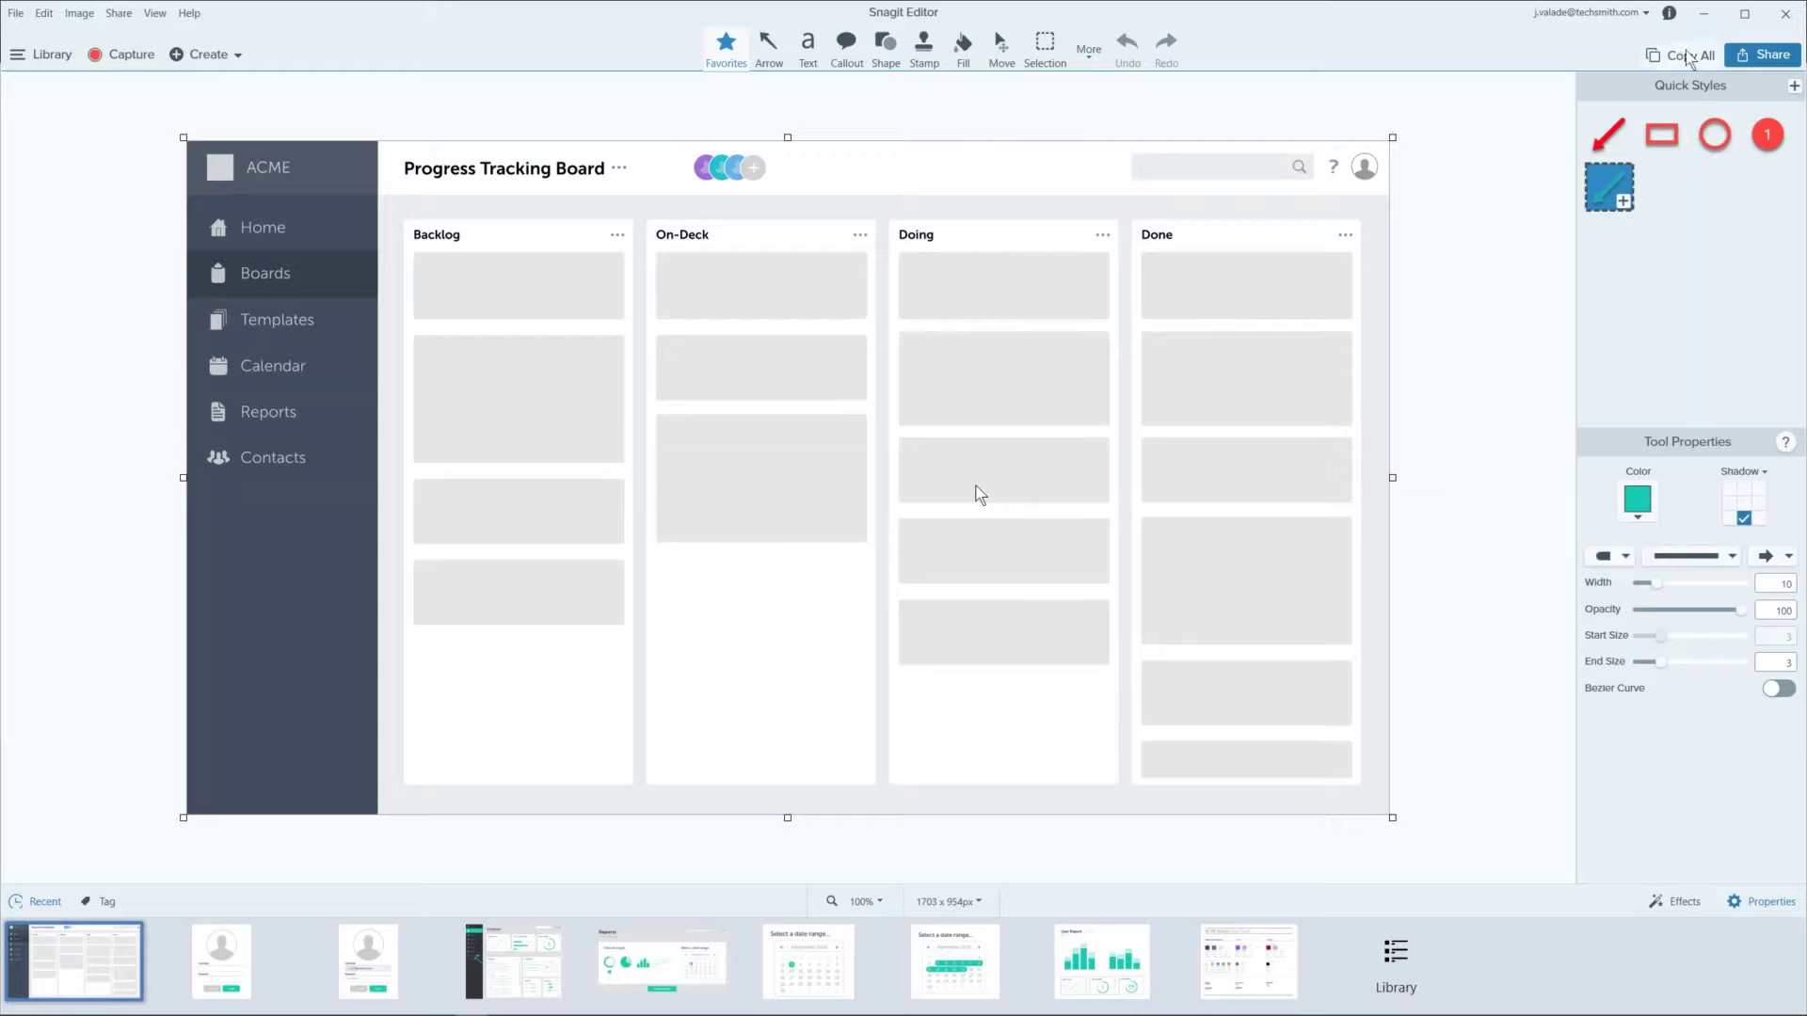
Step: Minimize Snagit Editor and return to Chrome with the bookmarks bar shown
click(1699, 15)
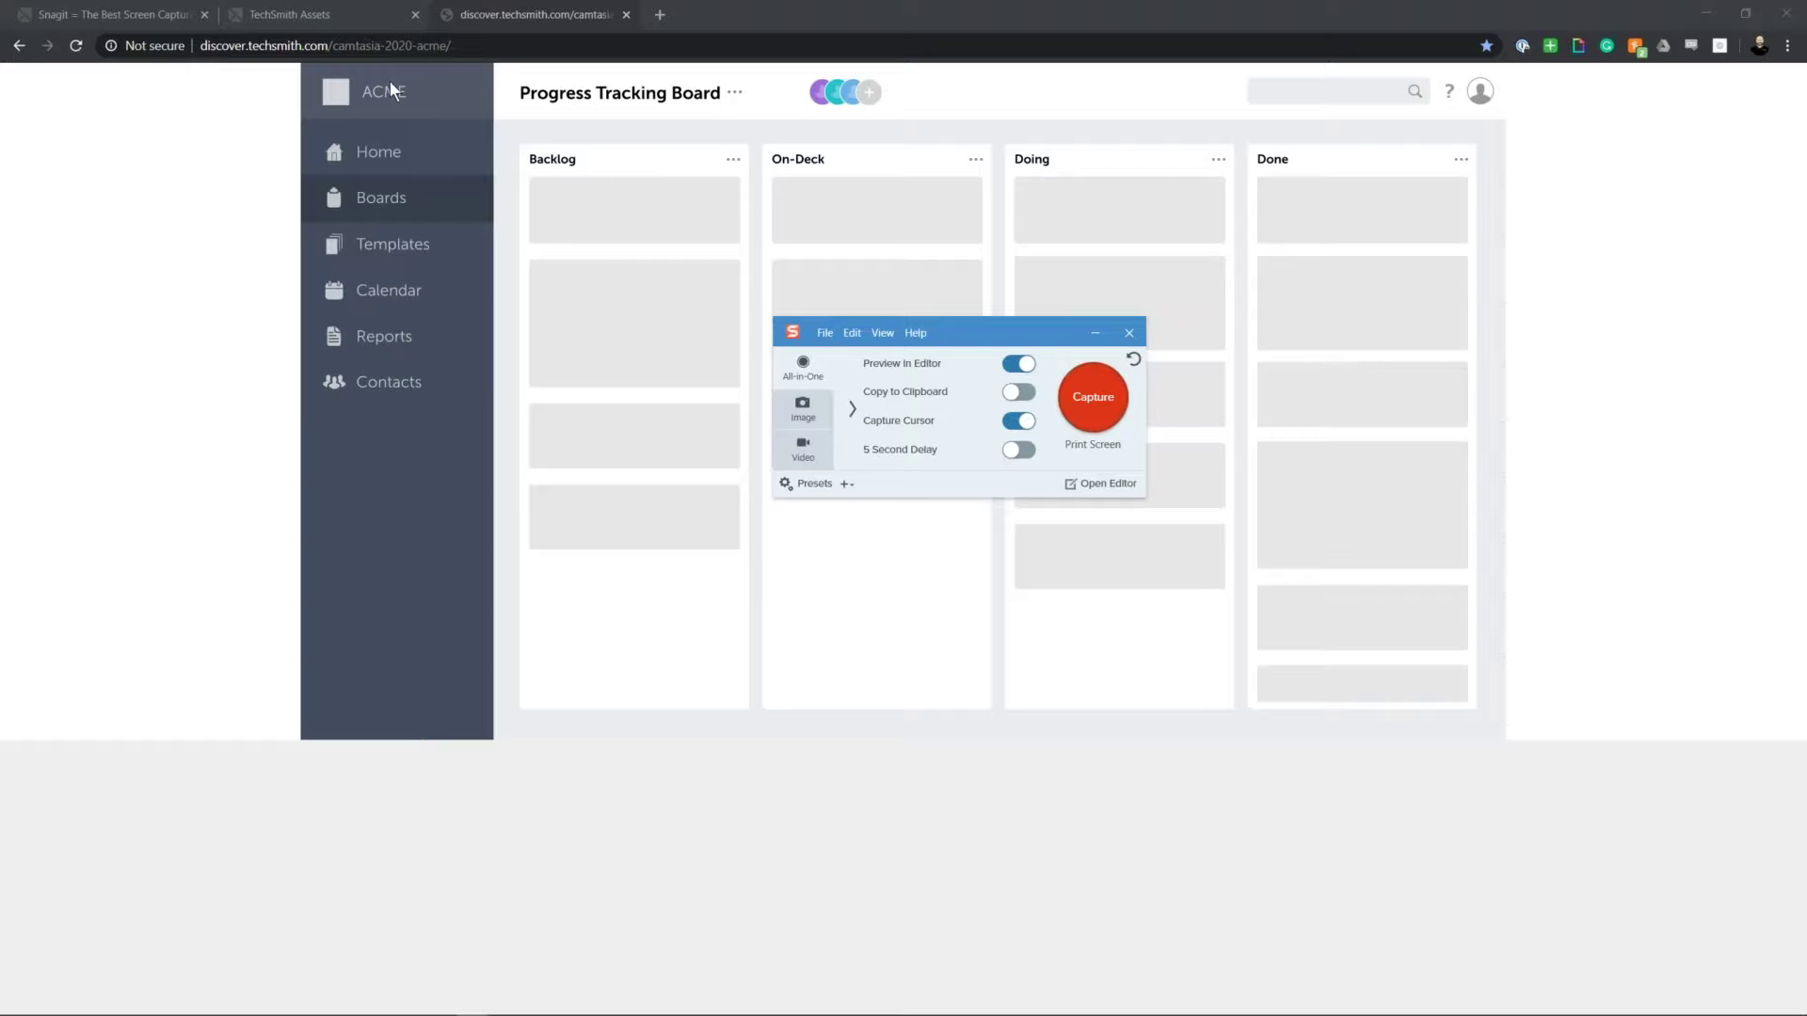
click(795, 8)
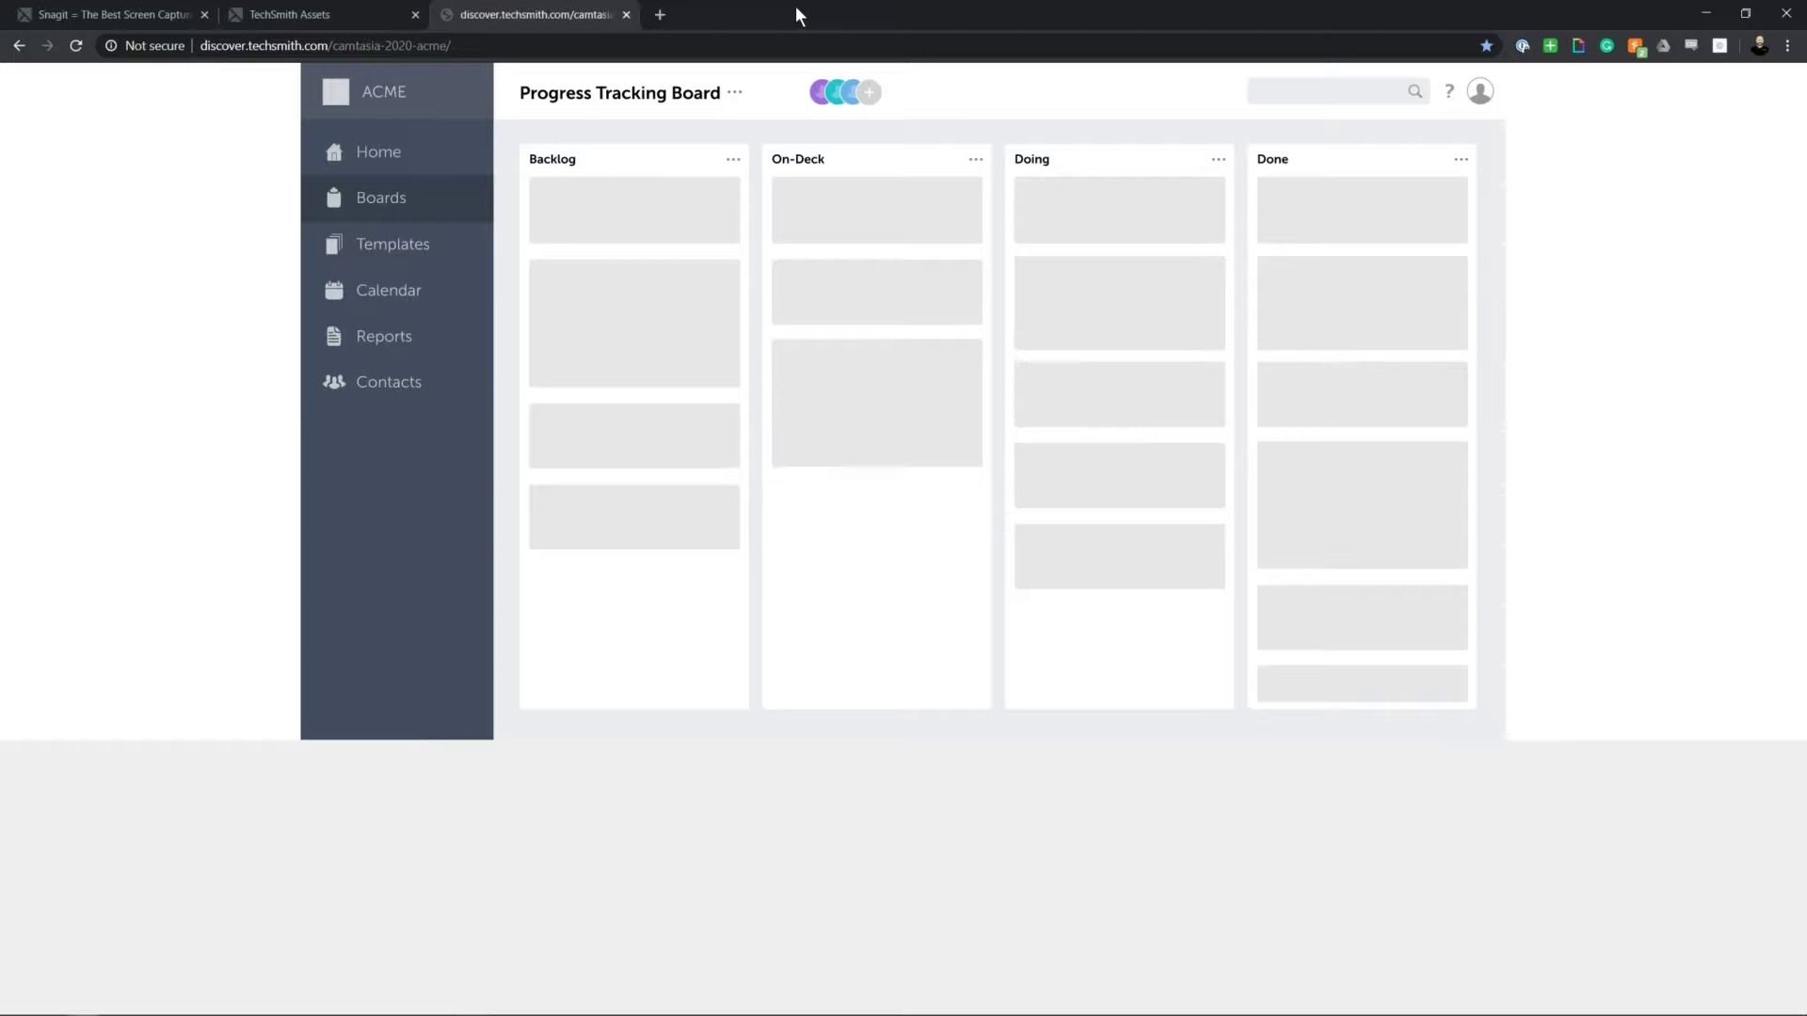
key(ctrl+shift+b)
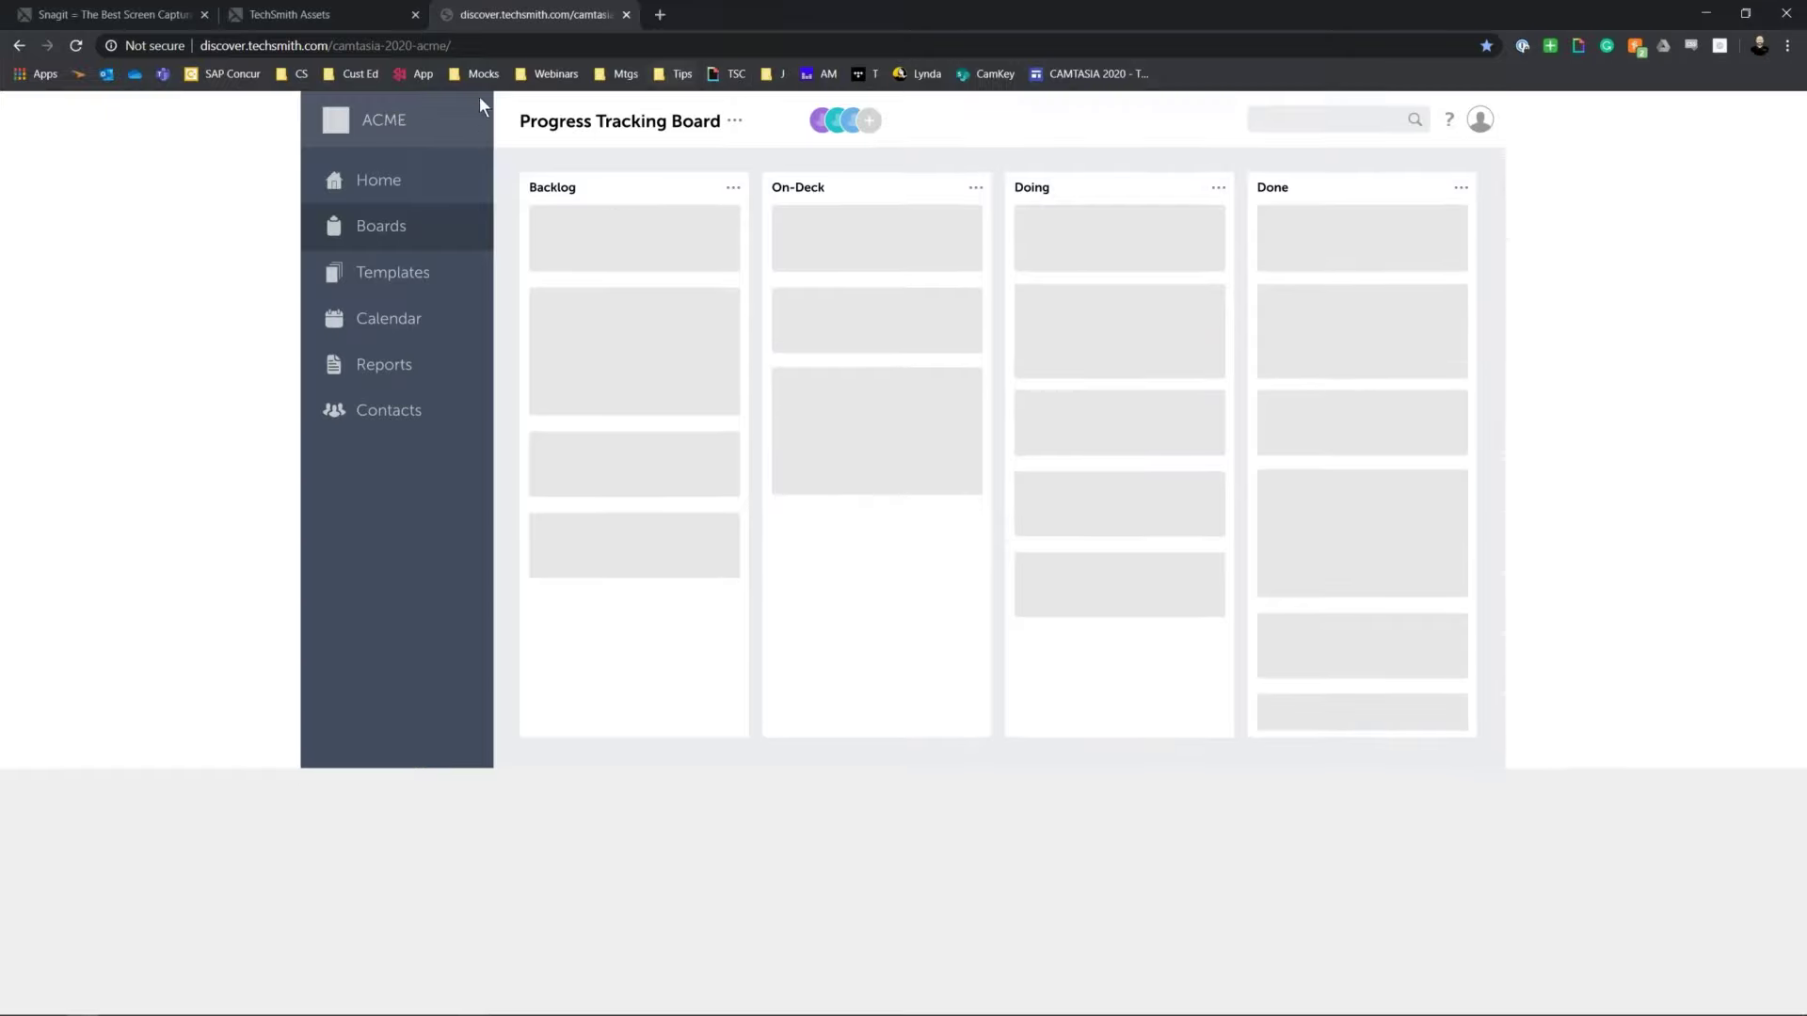
Step: Load the Fidelity Holdings page from the Mocks FH bookmark and start a new Snagit capture
click(489, 75)
click(488, 116)
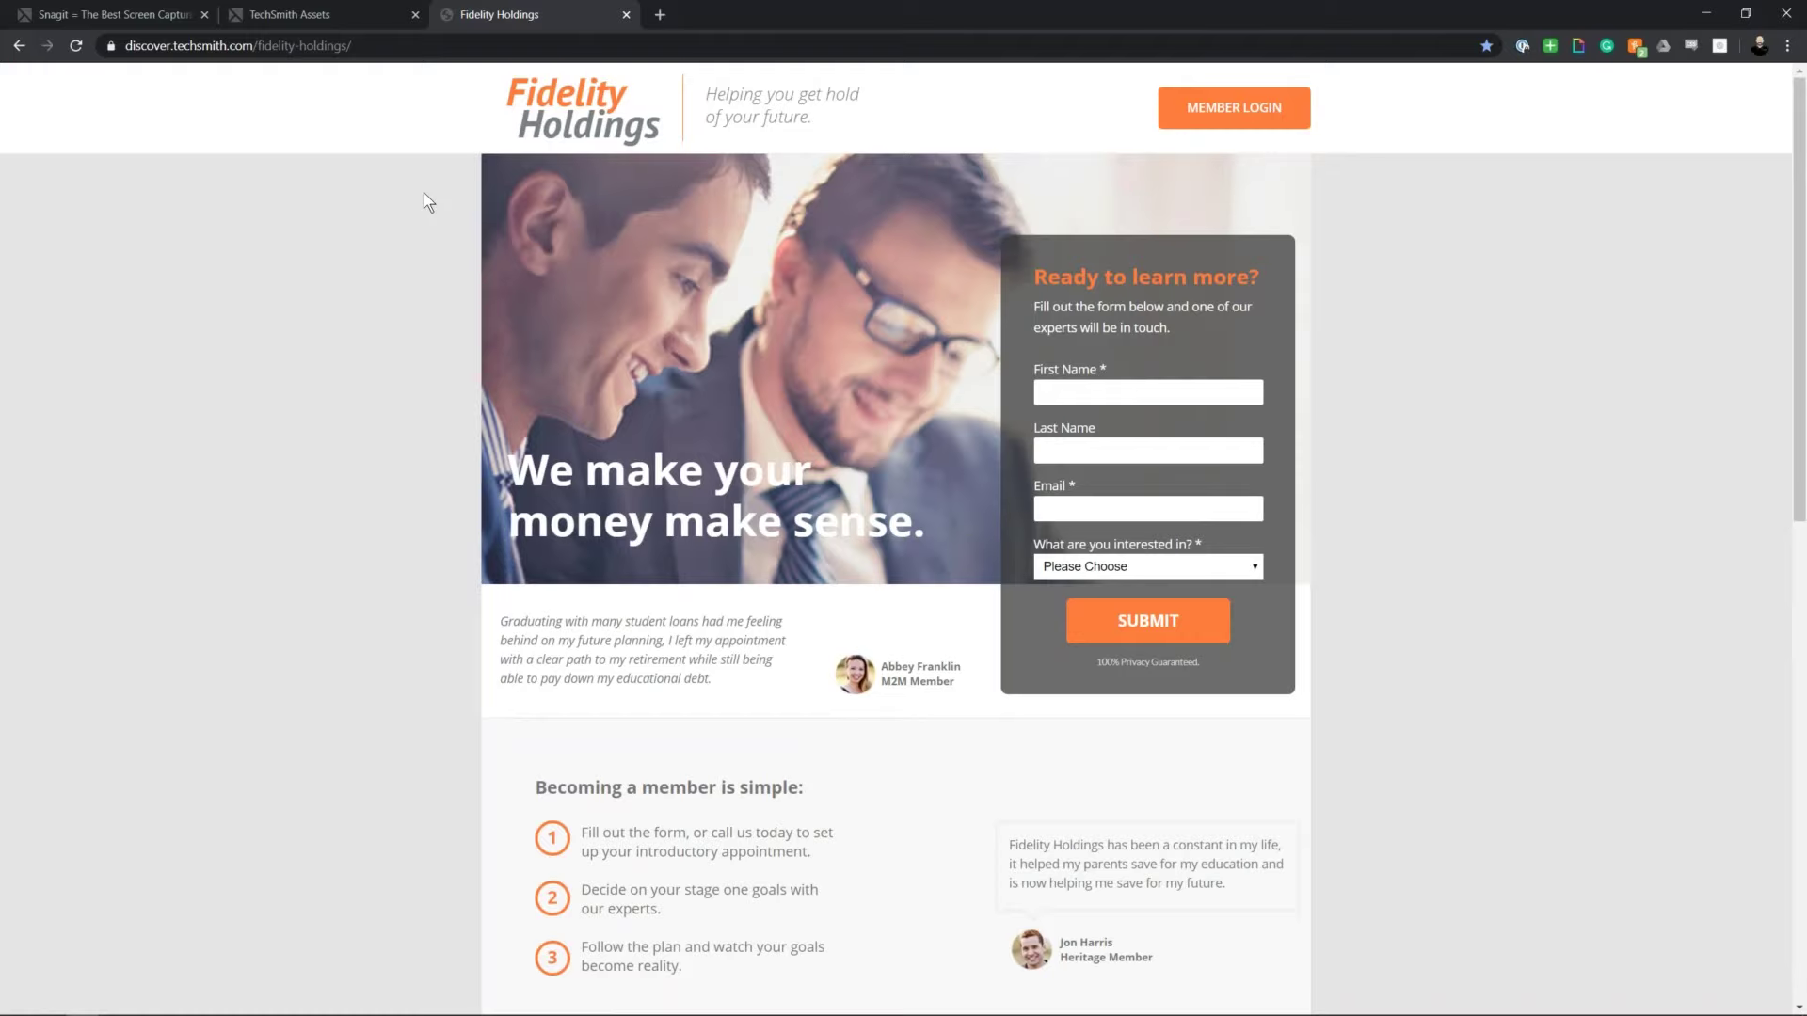
key(alt+Tab)
key(alt+Tab)
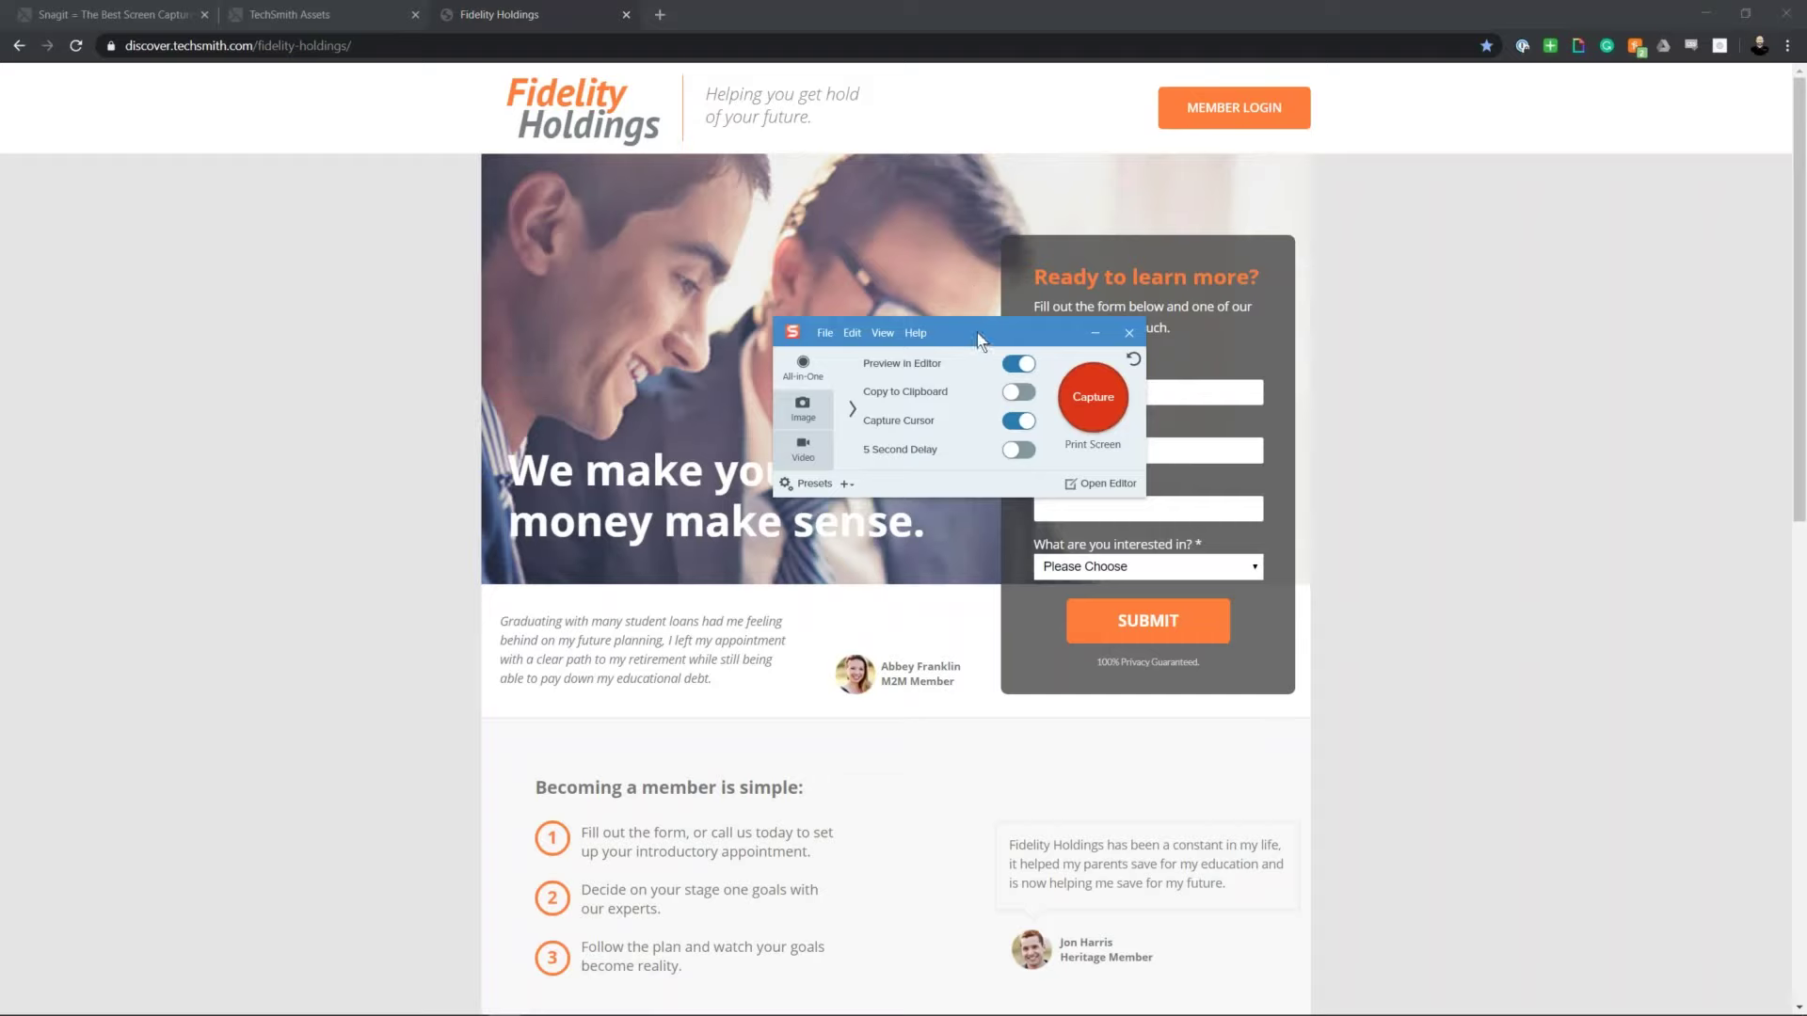
drag(978, 338, 905, 314)
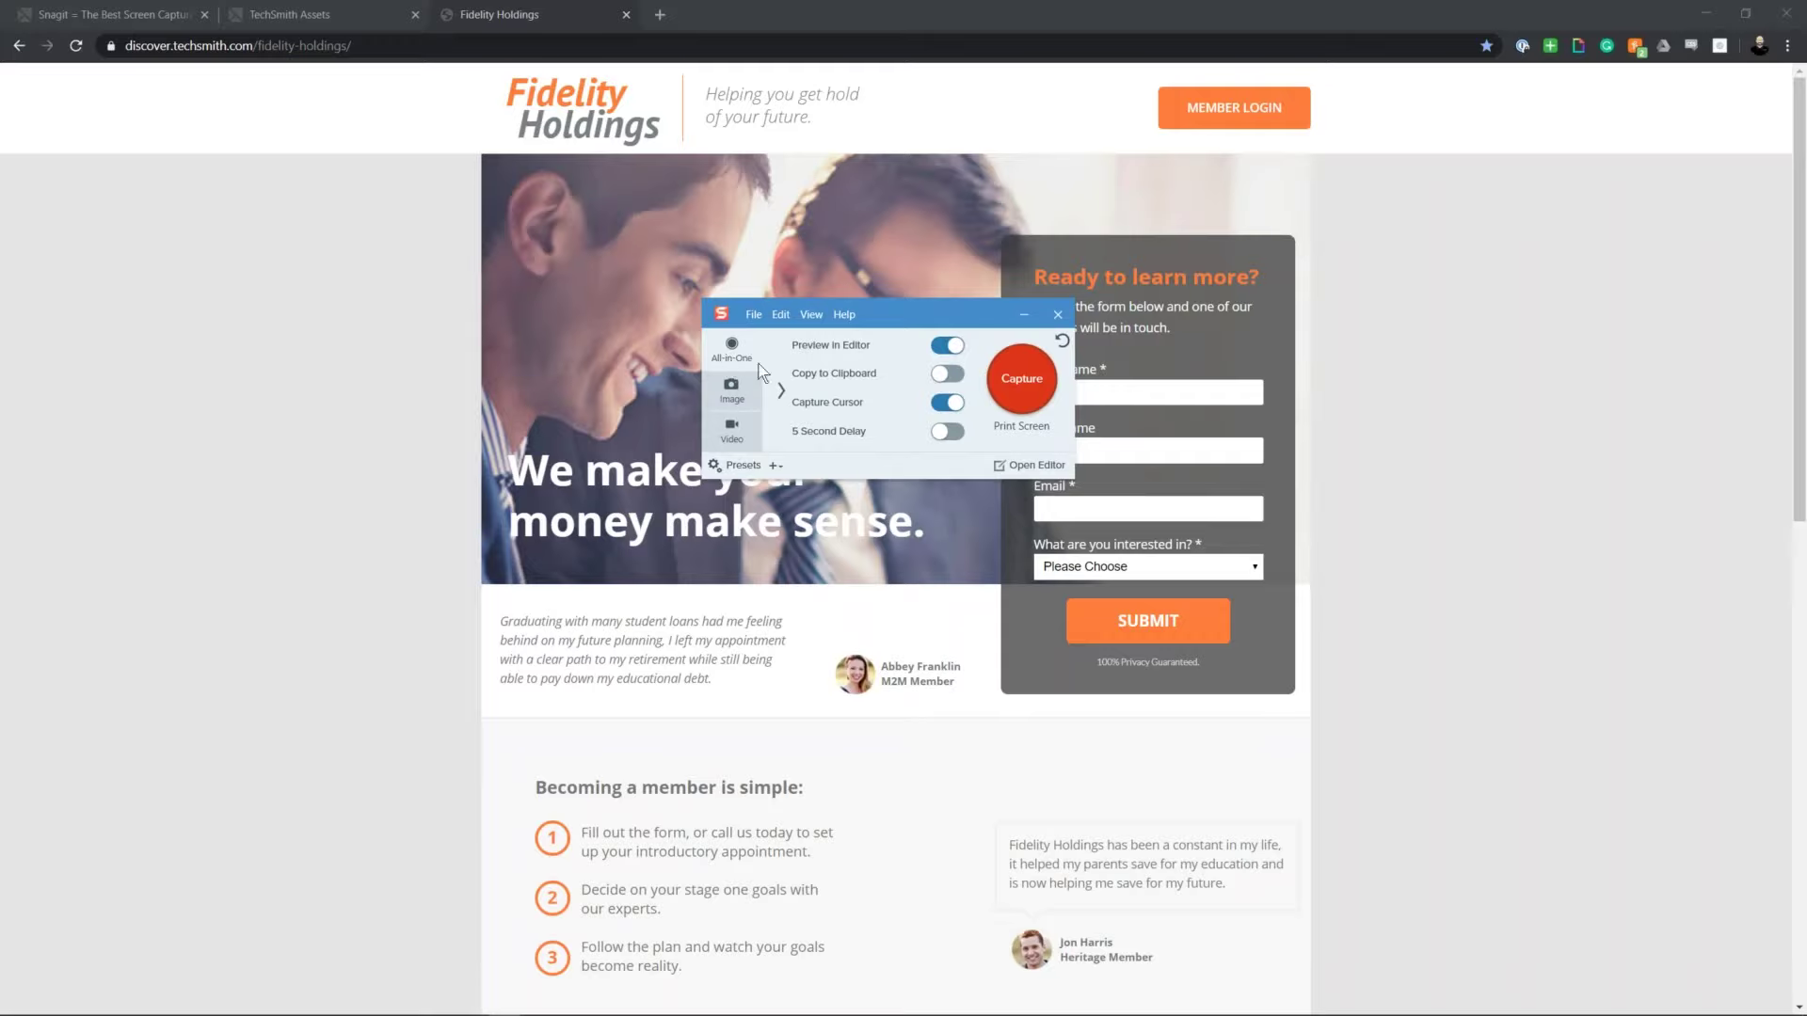
click(1012, 388)
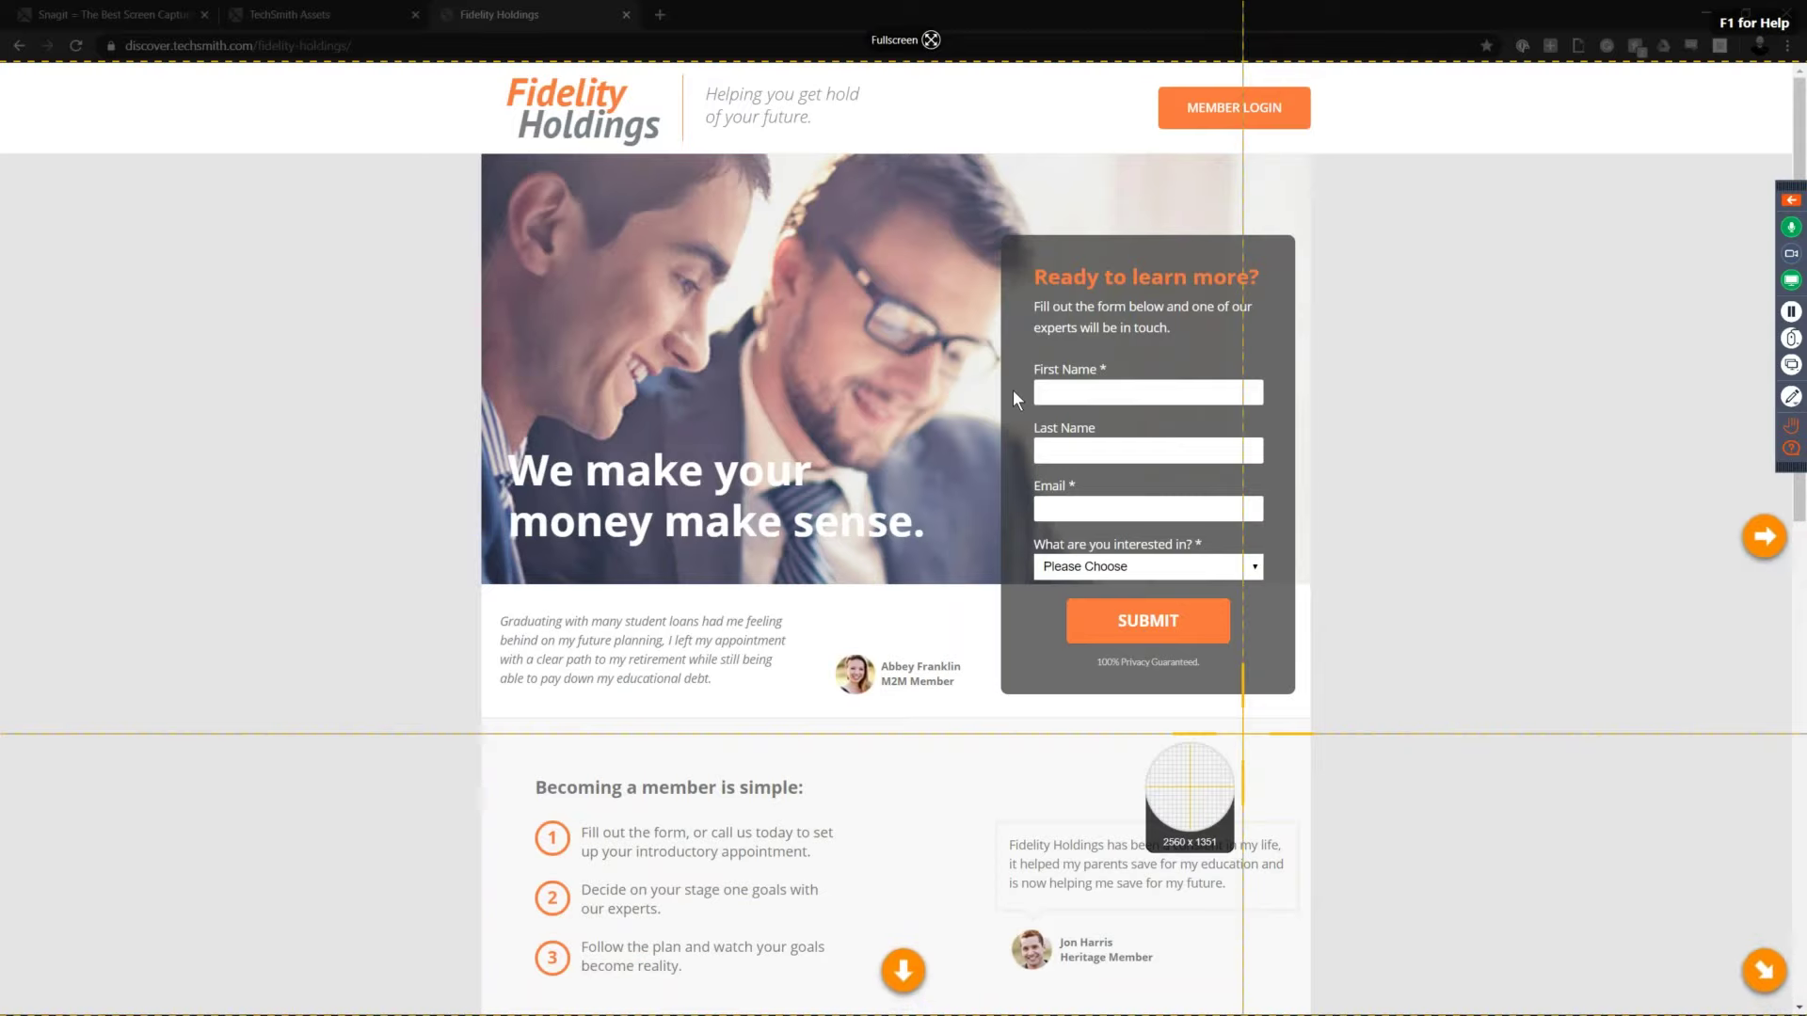
Step: Take a full-page 2543 x 2810 scrolling capture of Fidelity Holdings, then minimize the editor
key(Escape)
drag(1794, 527, 1737, 512)
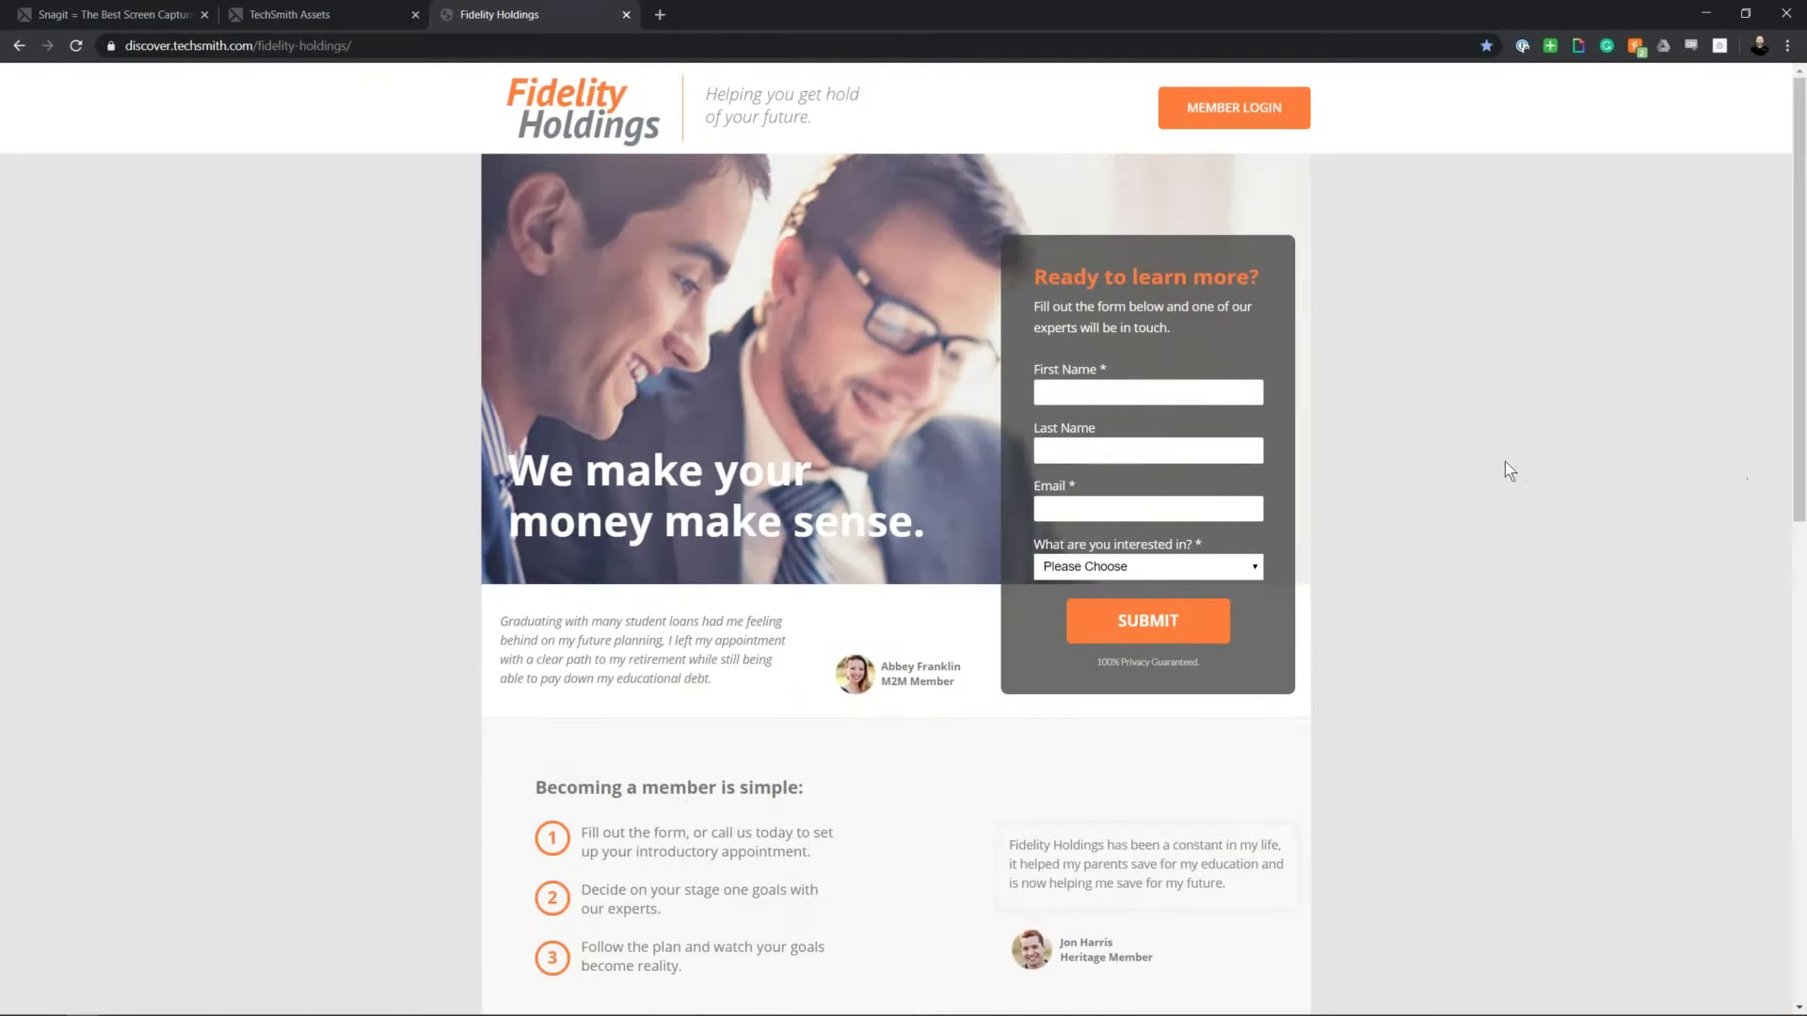
key(alt+Tab)
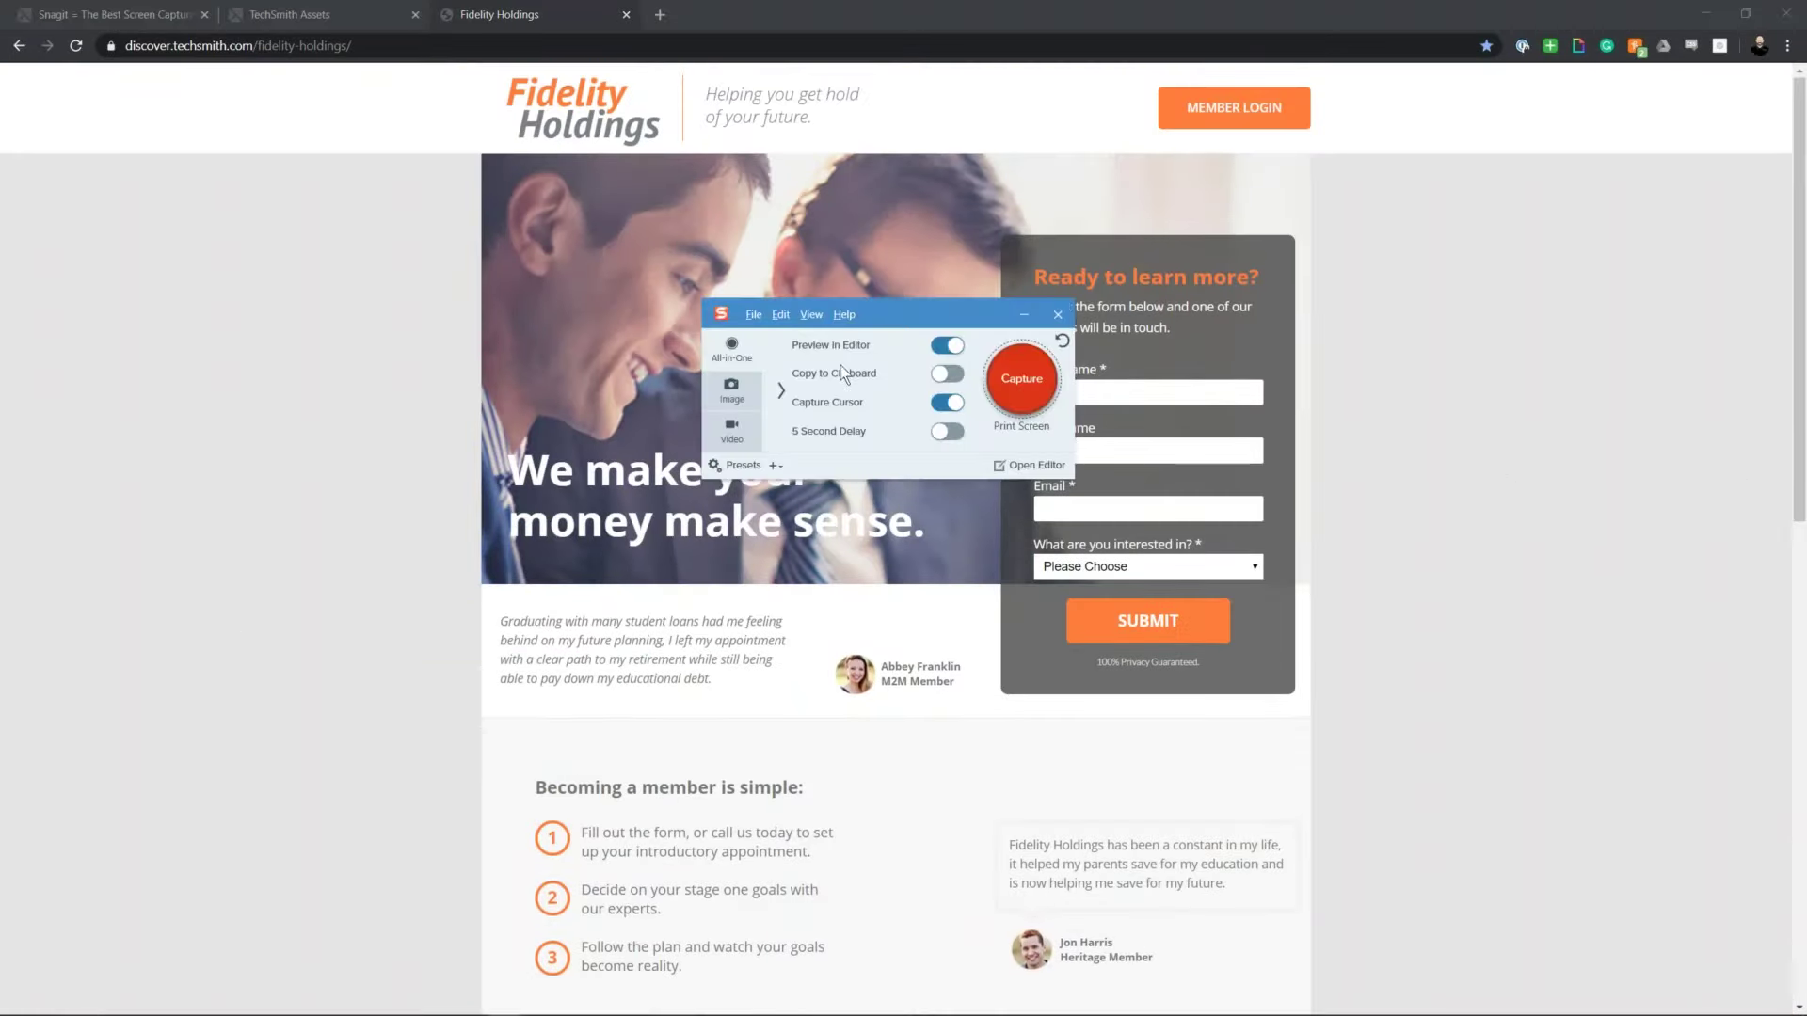
click(1019, 376)
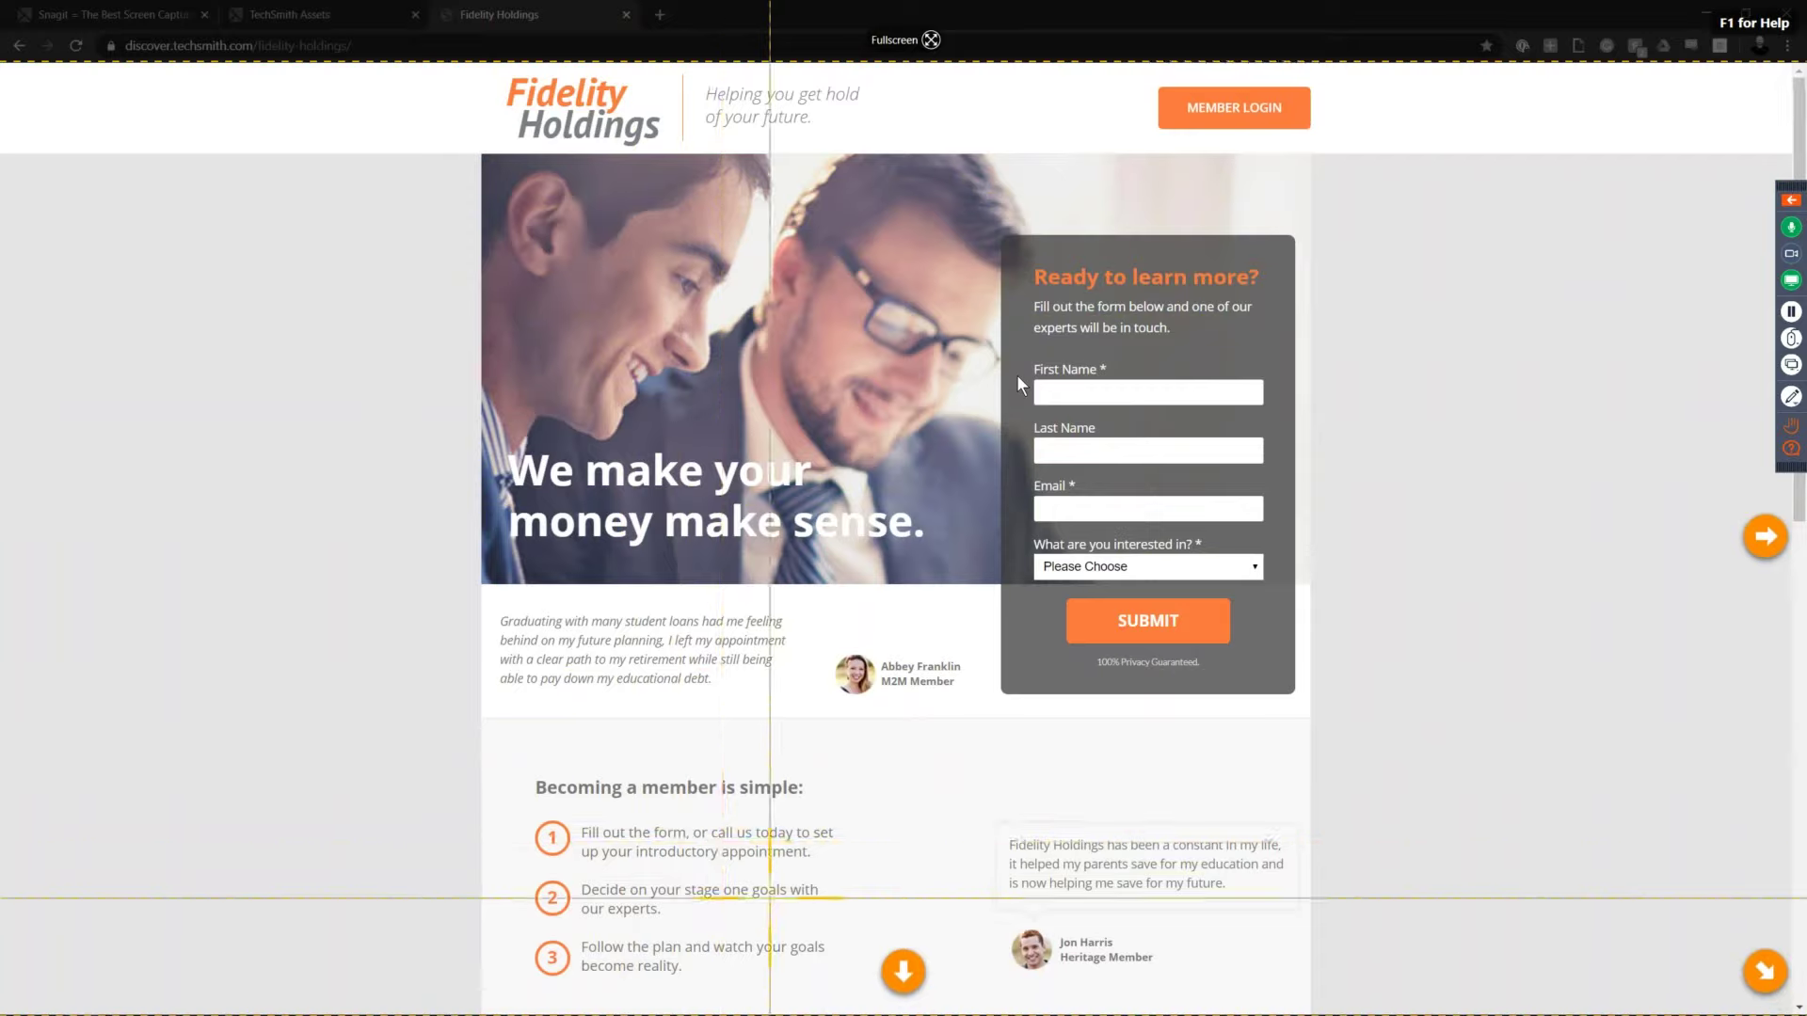
click(902, 971)
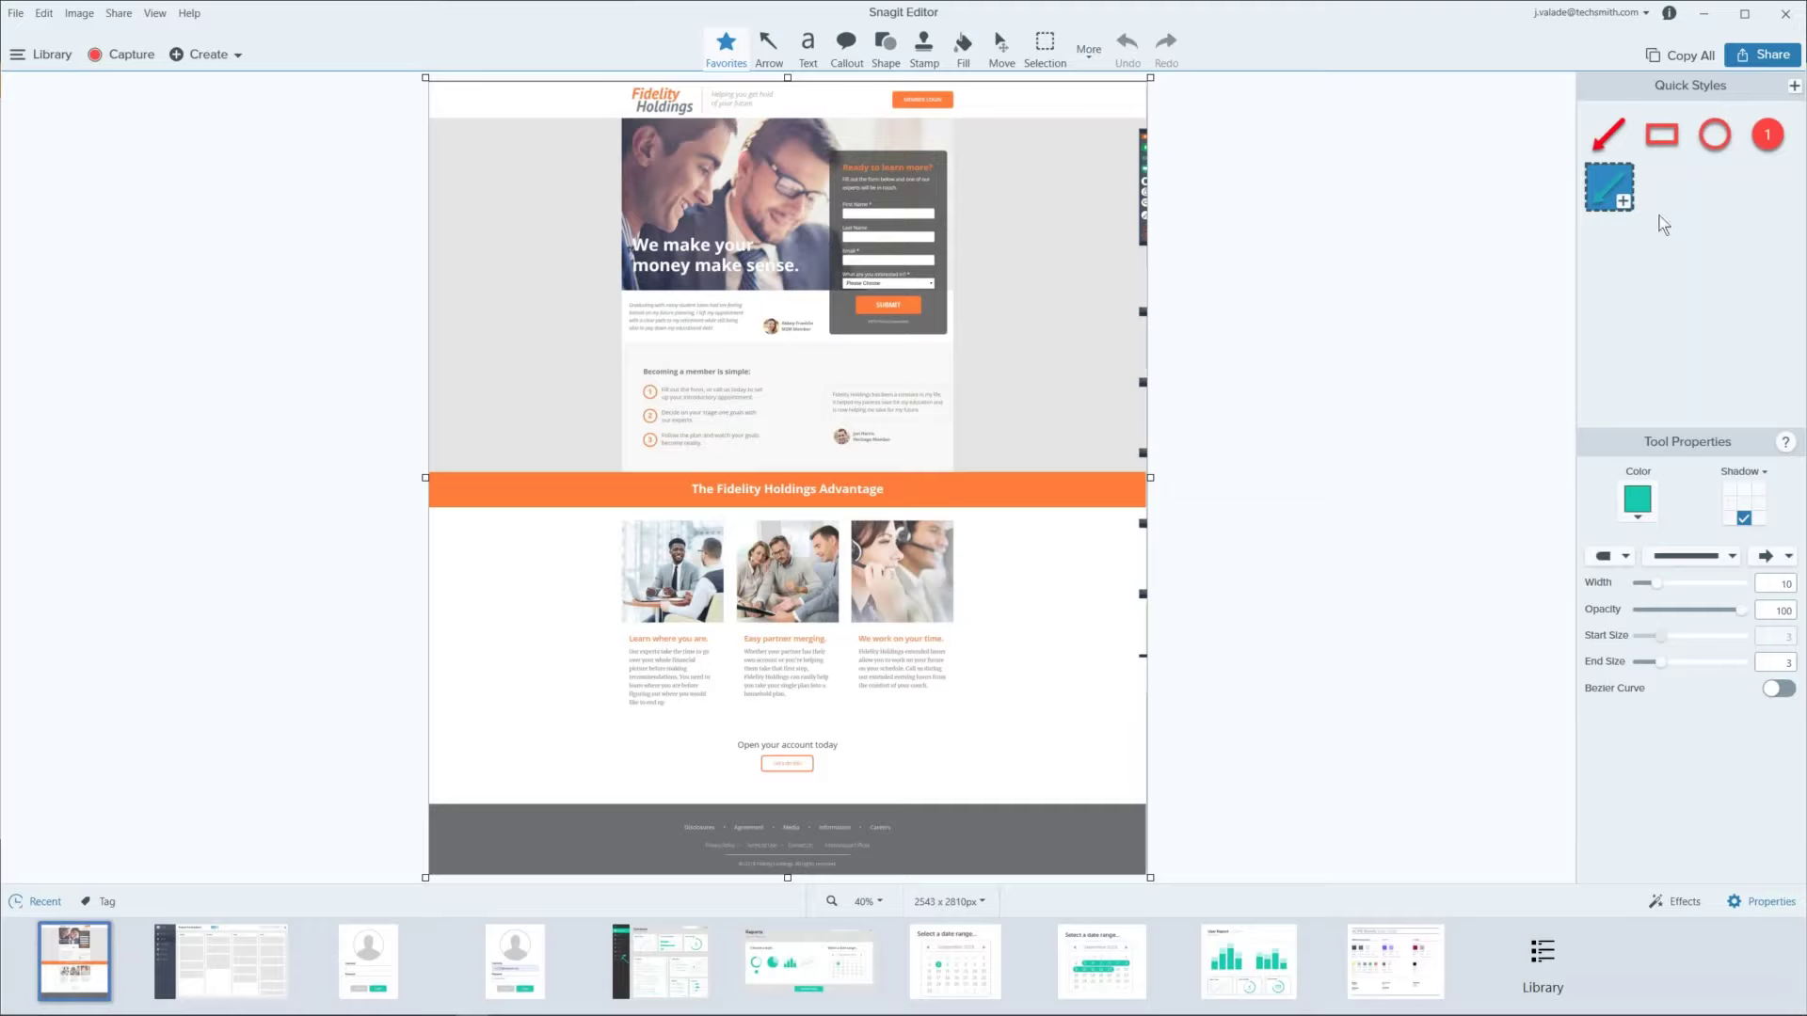
click(1703, 13)
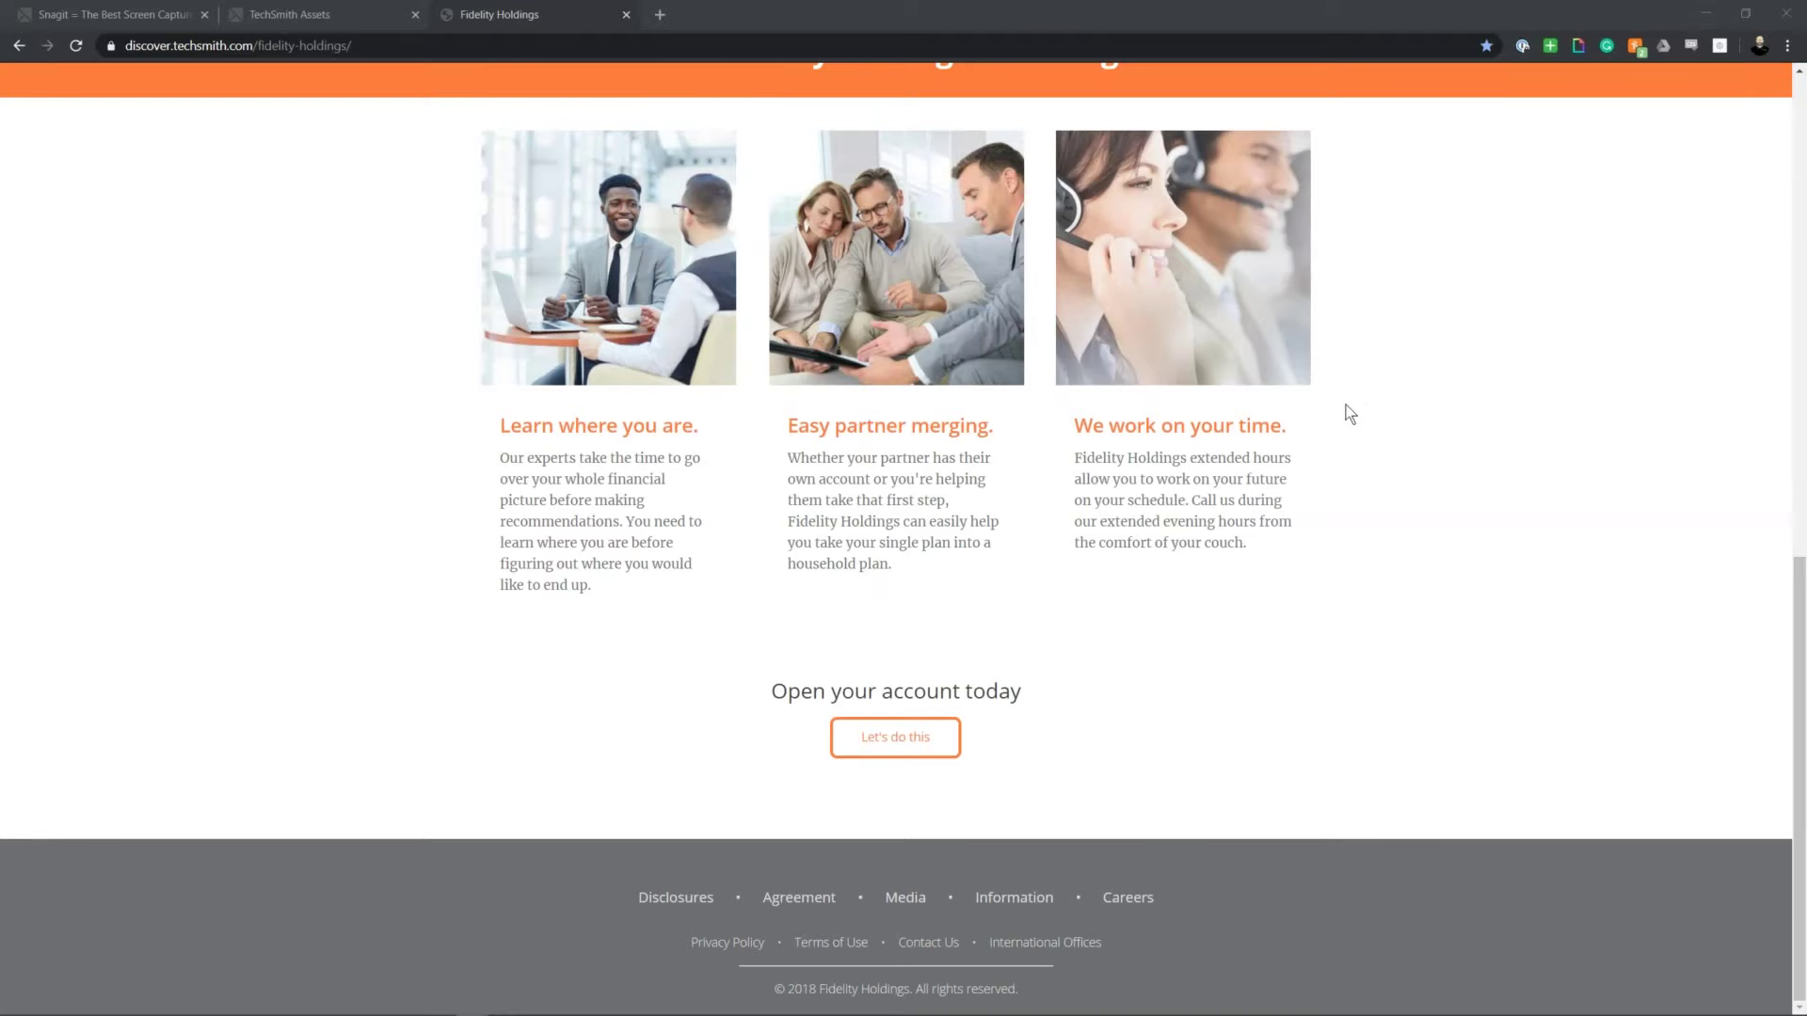
Step: Scroll the Fidelity Holdings page to the top and bring Snagit's capture window over it
scroll(1330, 428, up, 10)
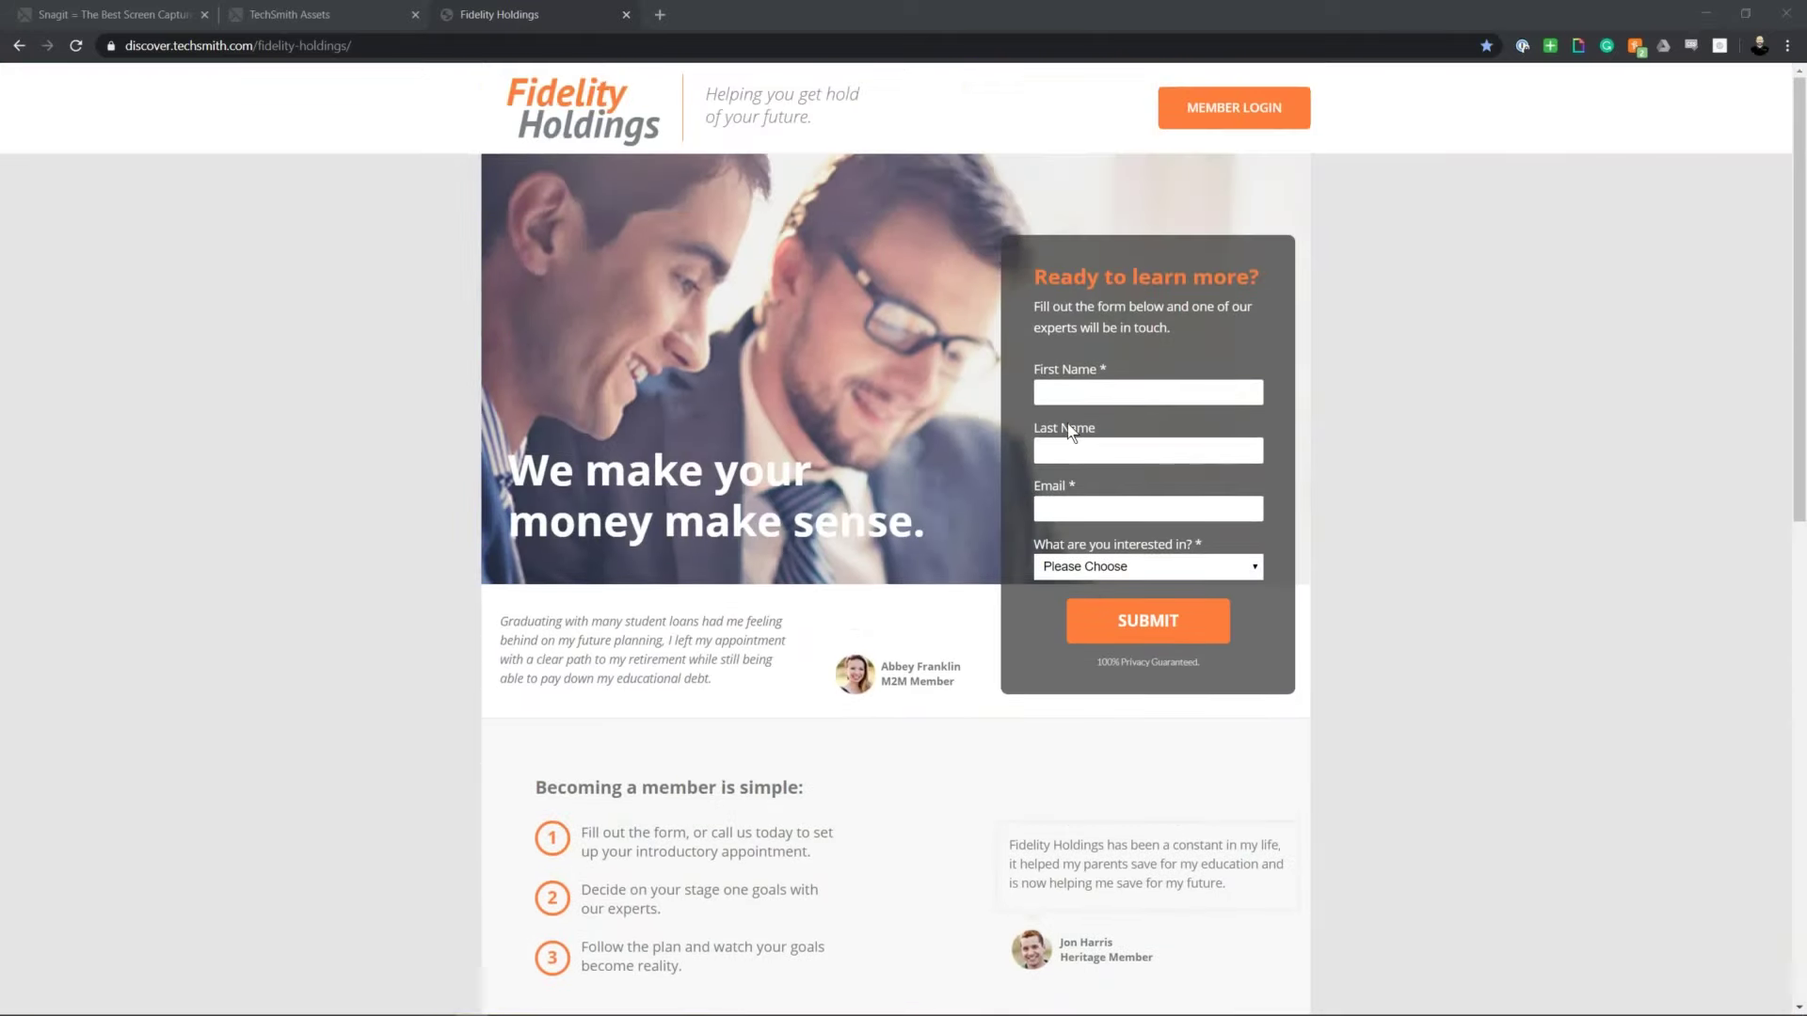
key(alt+Tab)
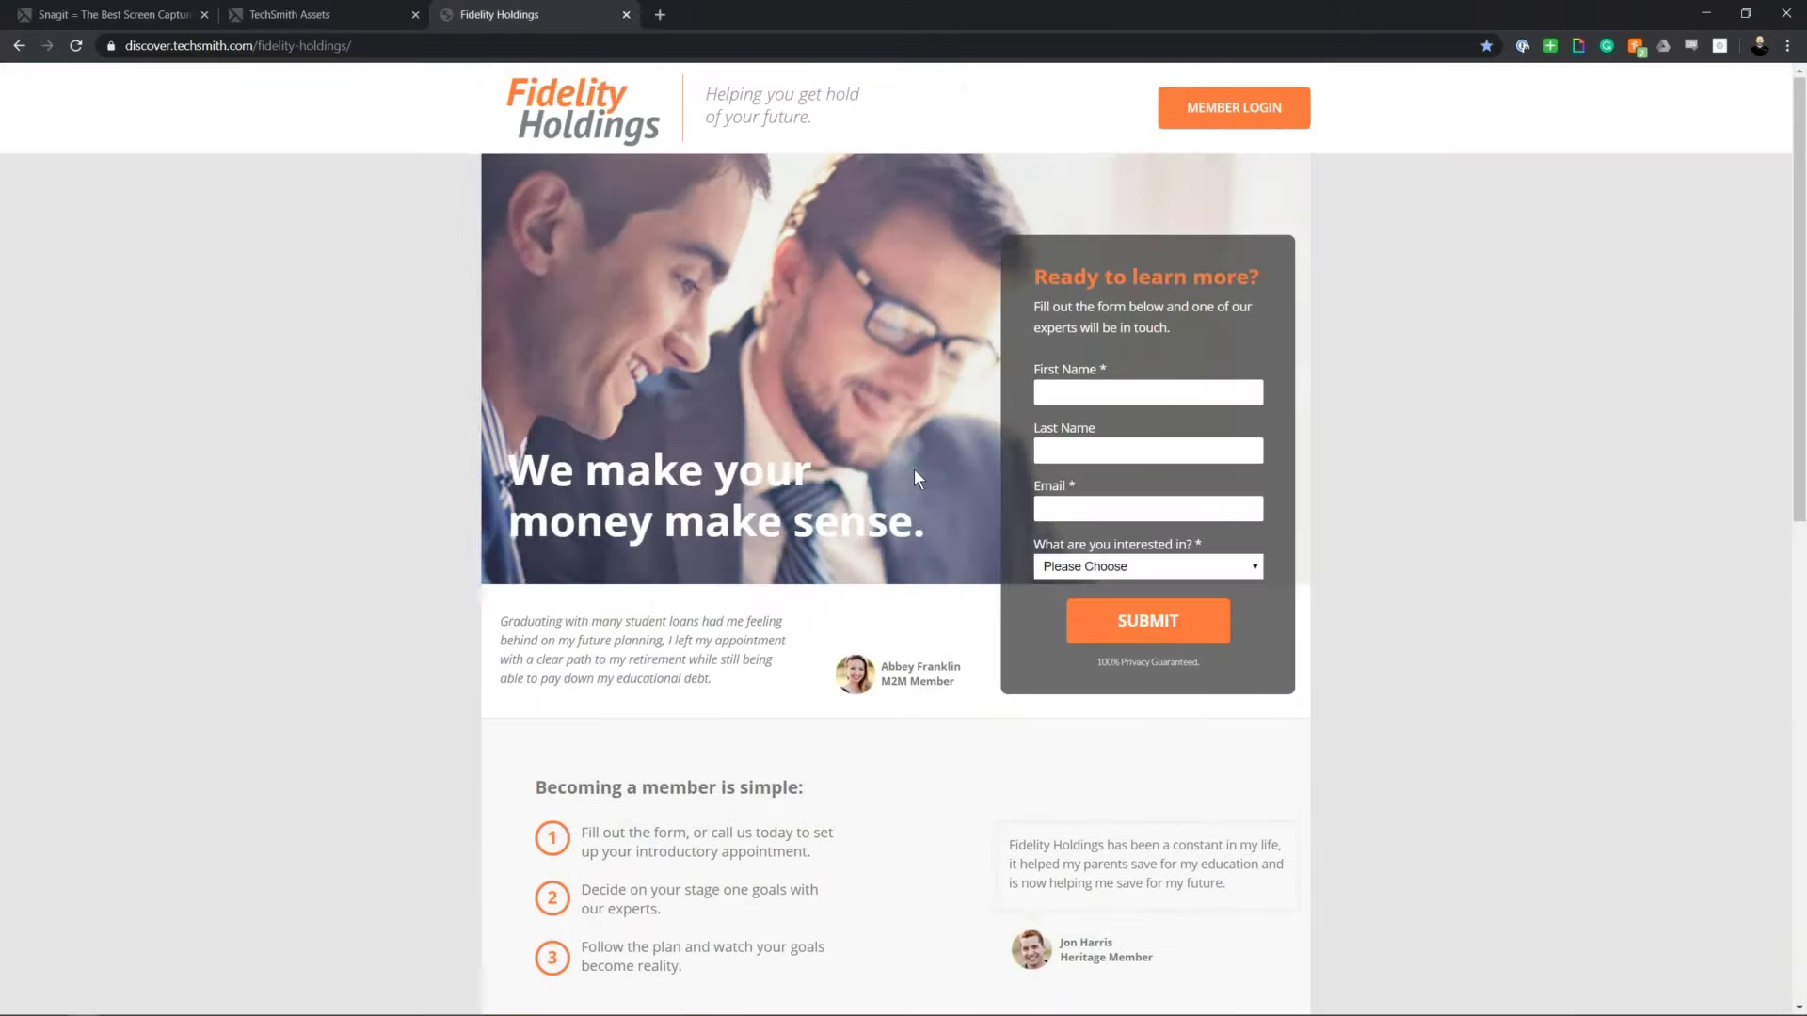
key(alt+Tab)
key(alt+Tab)
key(alt+Tab)
key(alt+Tab)
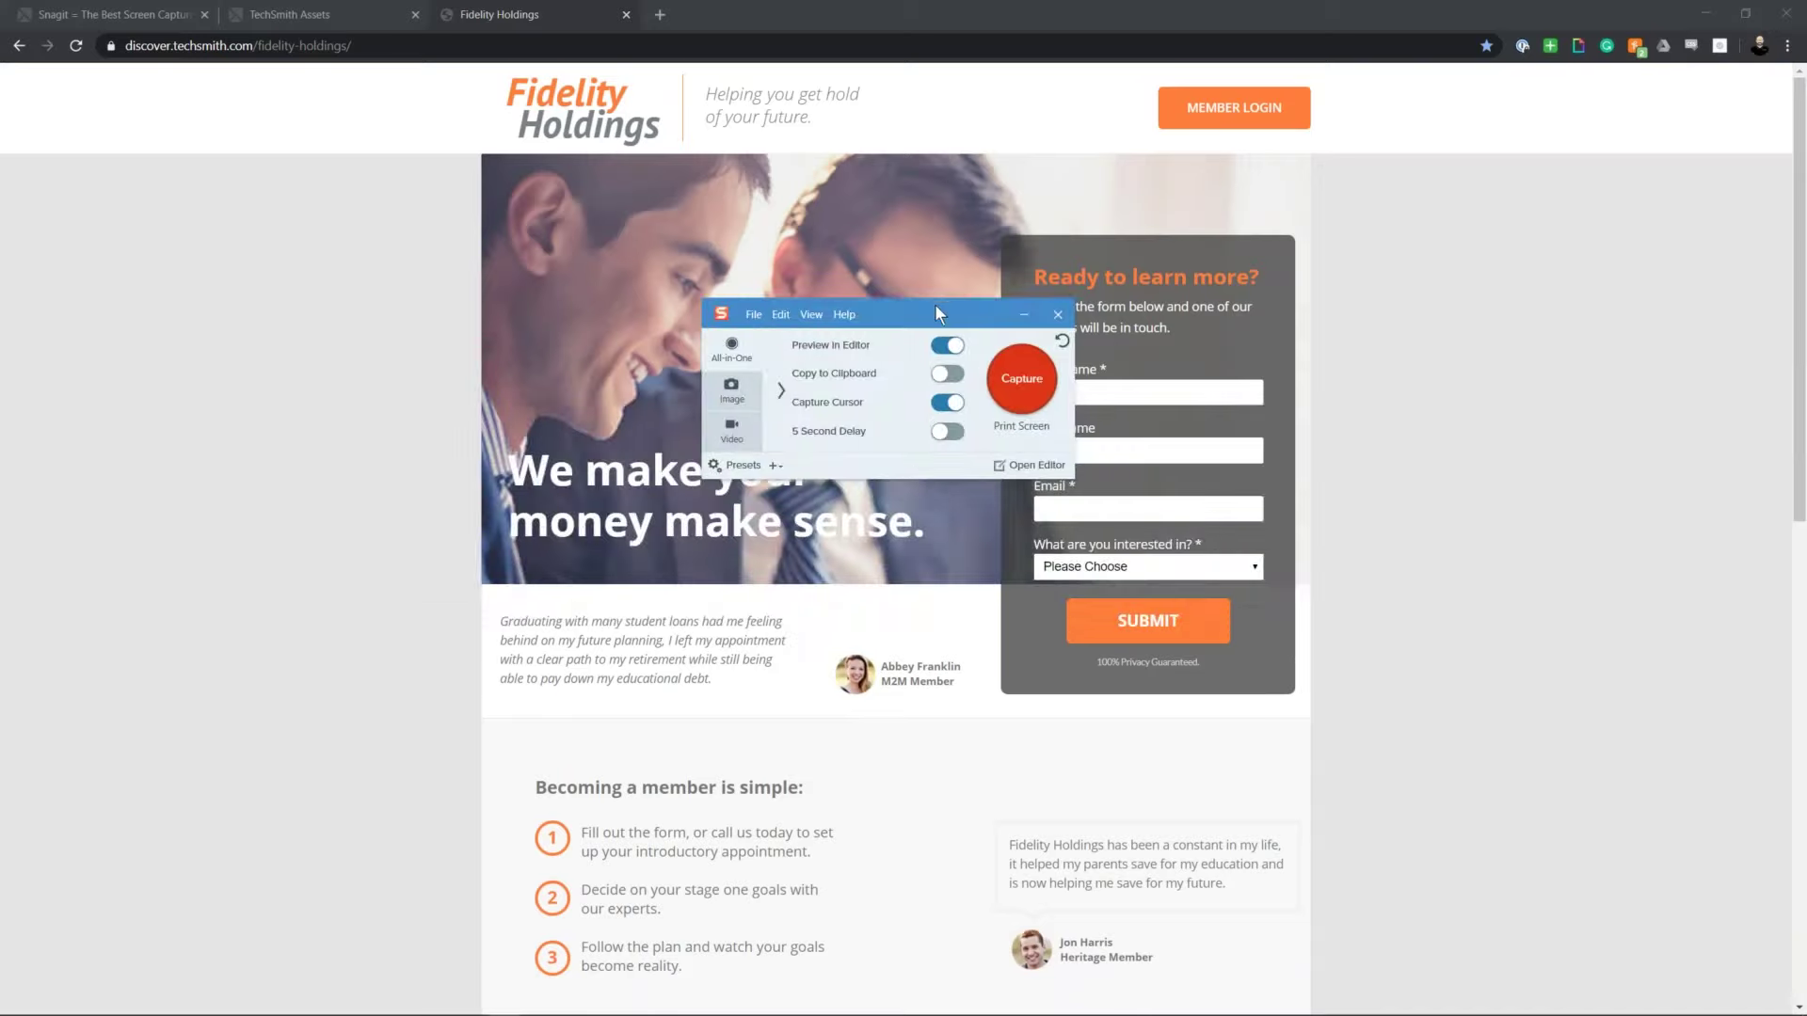
drag(927, 309, 927, 321)
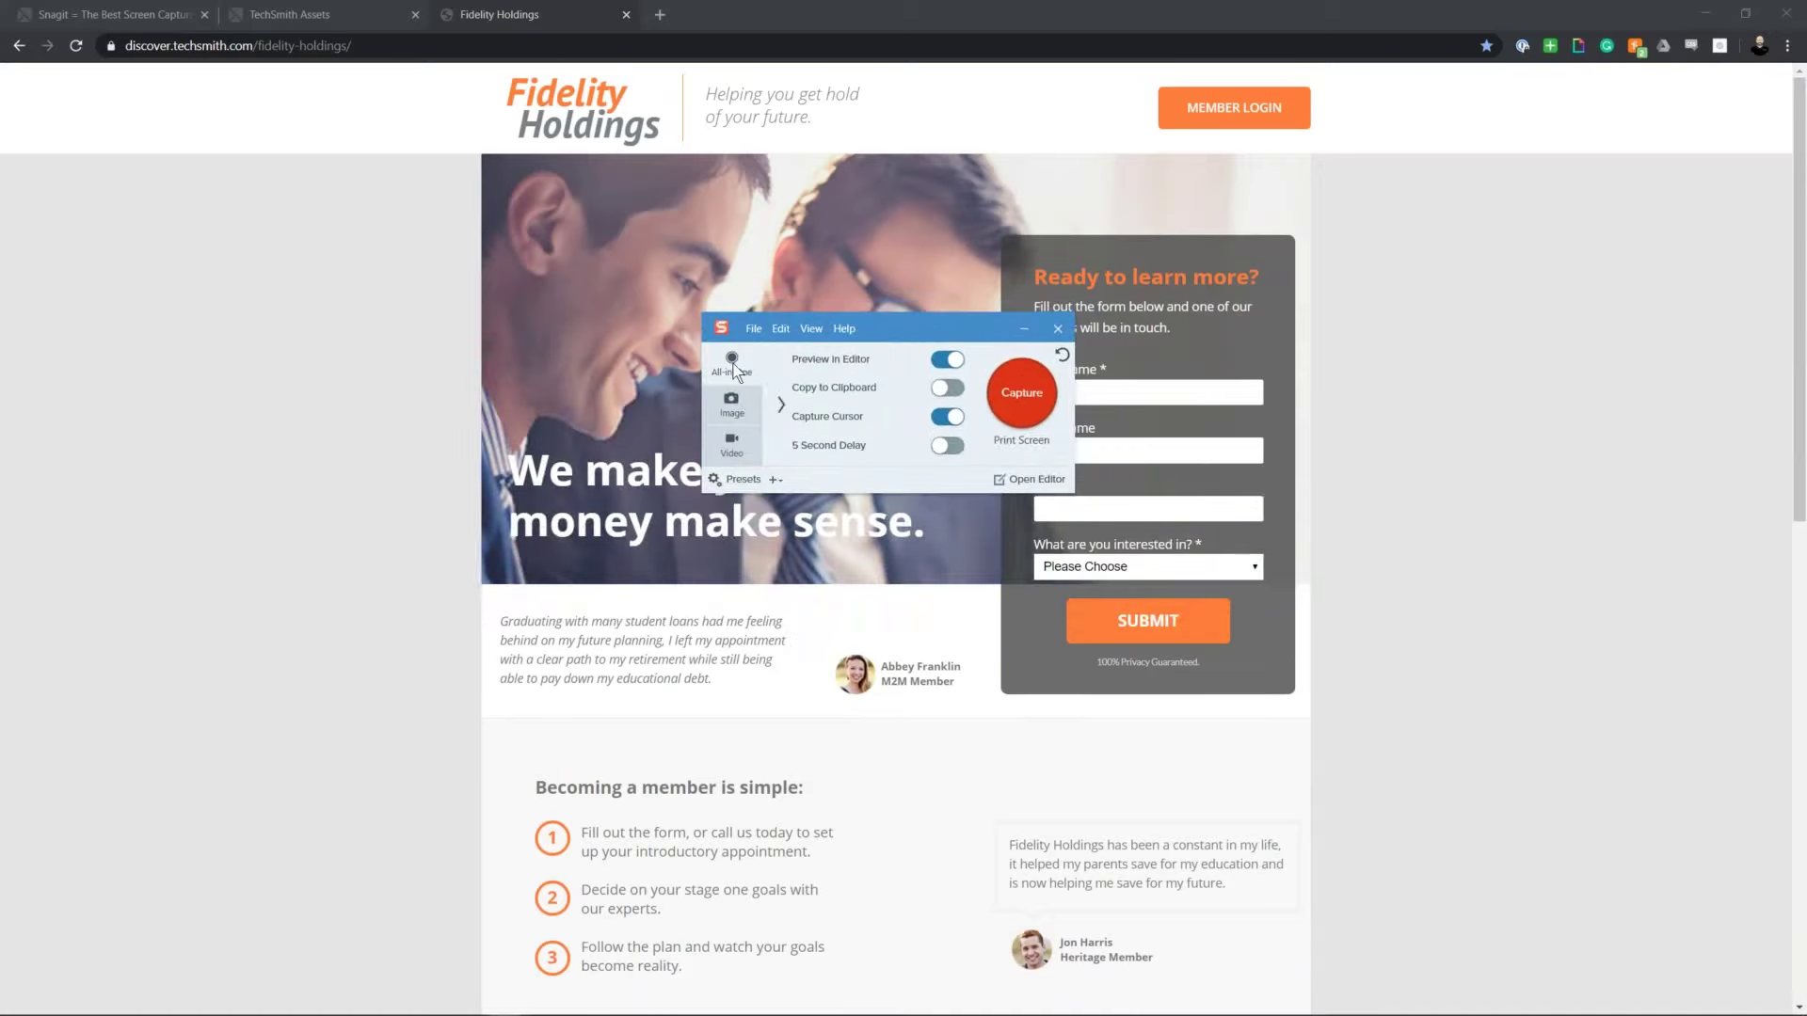
Step: Frame a 1198 x 1090 region over the upper page and choose panoramic capture
click(1031, 414)
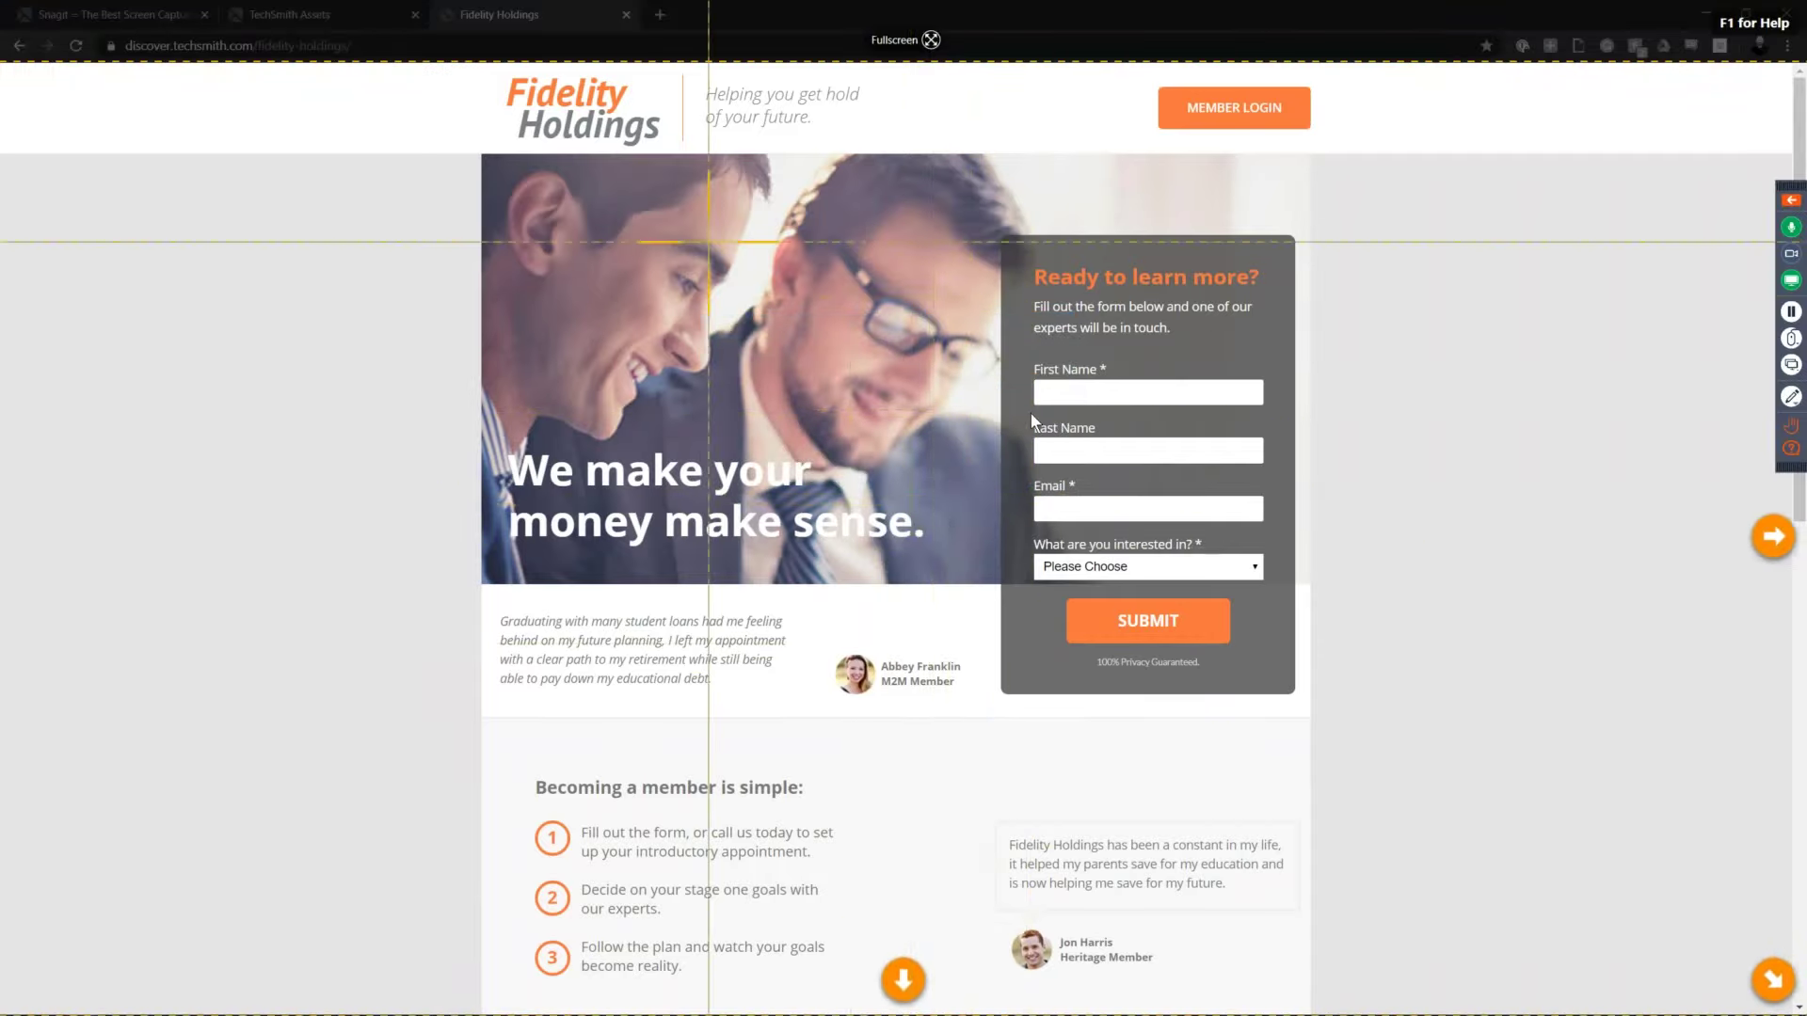
drag(478, 64, 1318, 828)
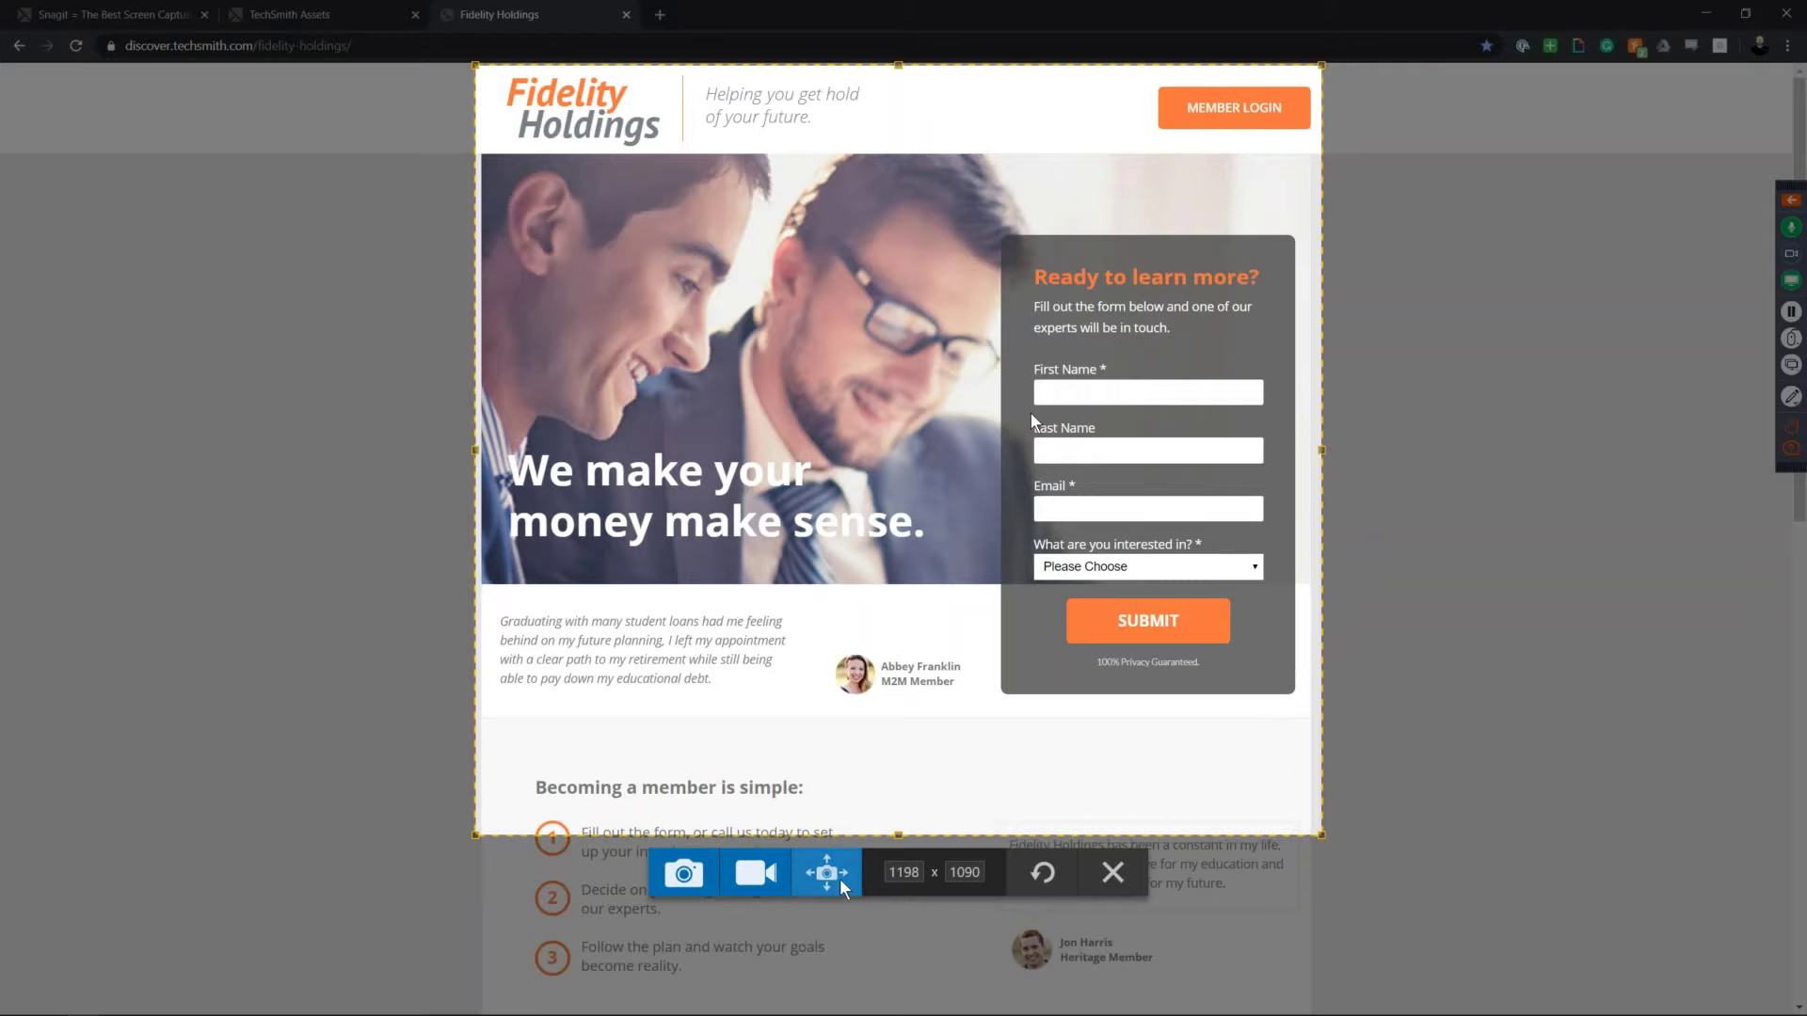
click(826, 874)
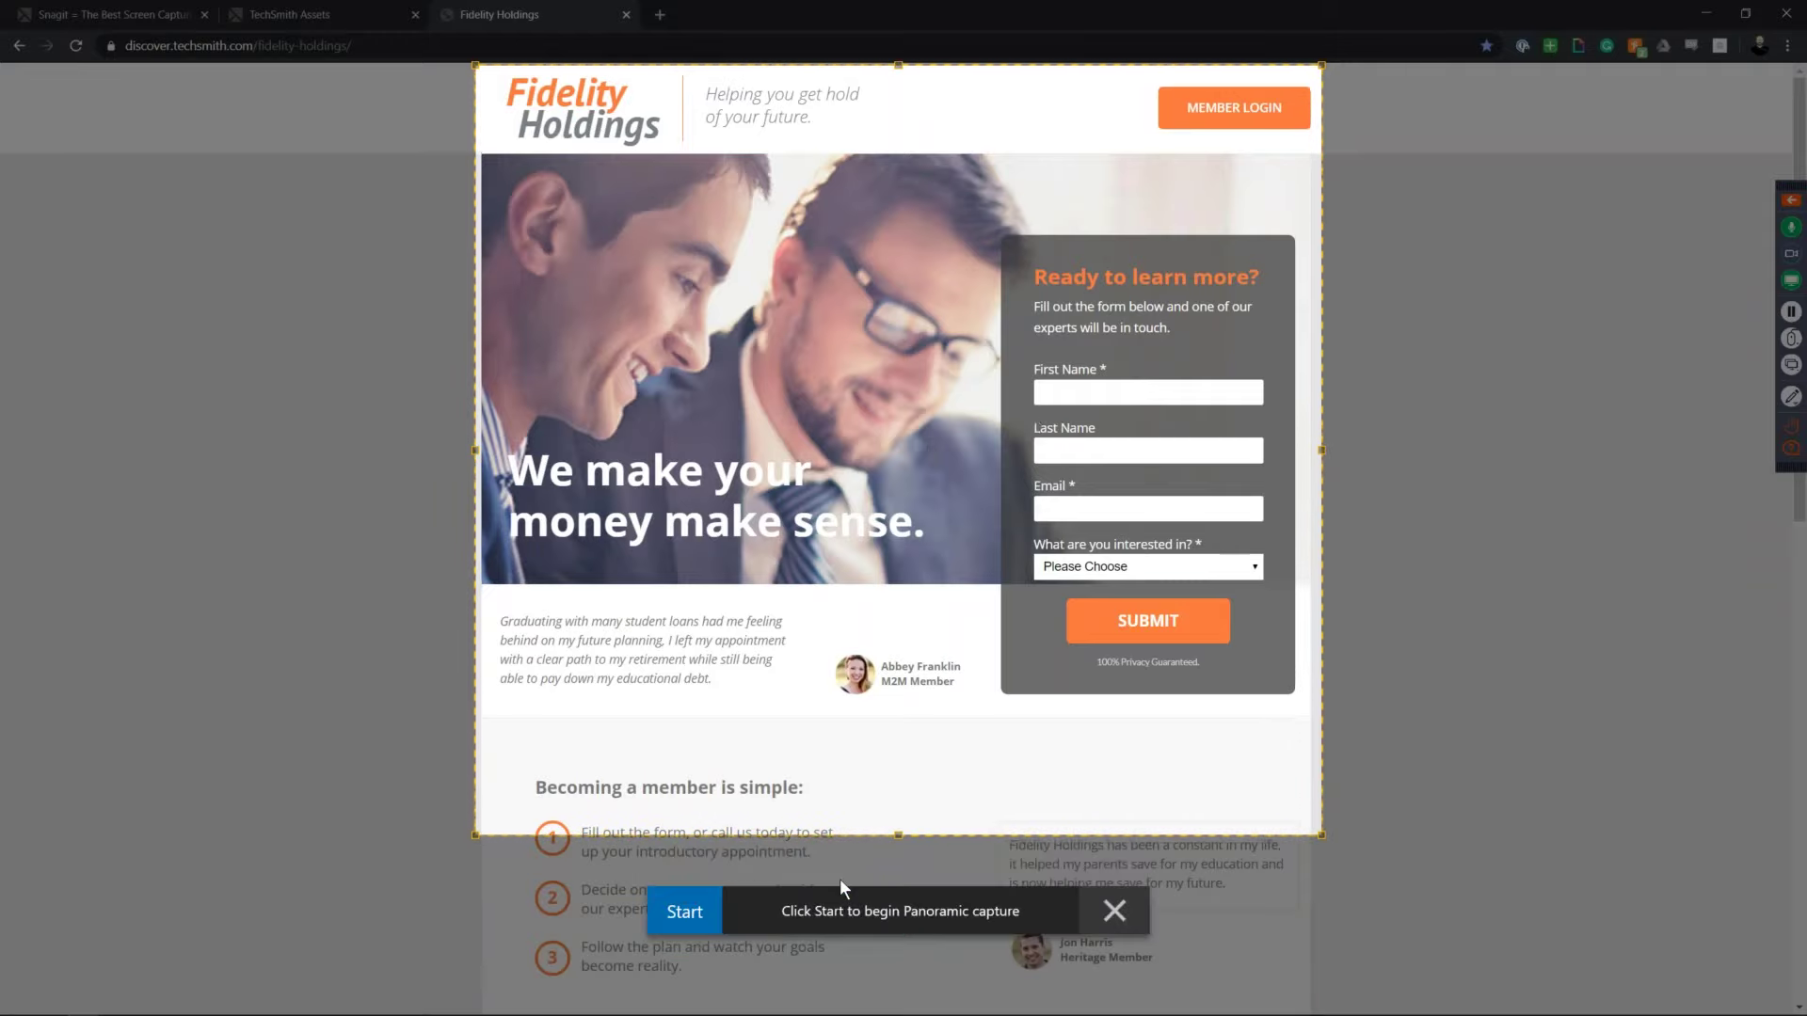
Step: Record the panoramic capture while scrolling the page down toward the footer, then stop it
click(697, 908)
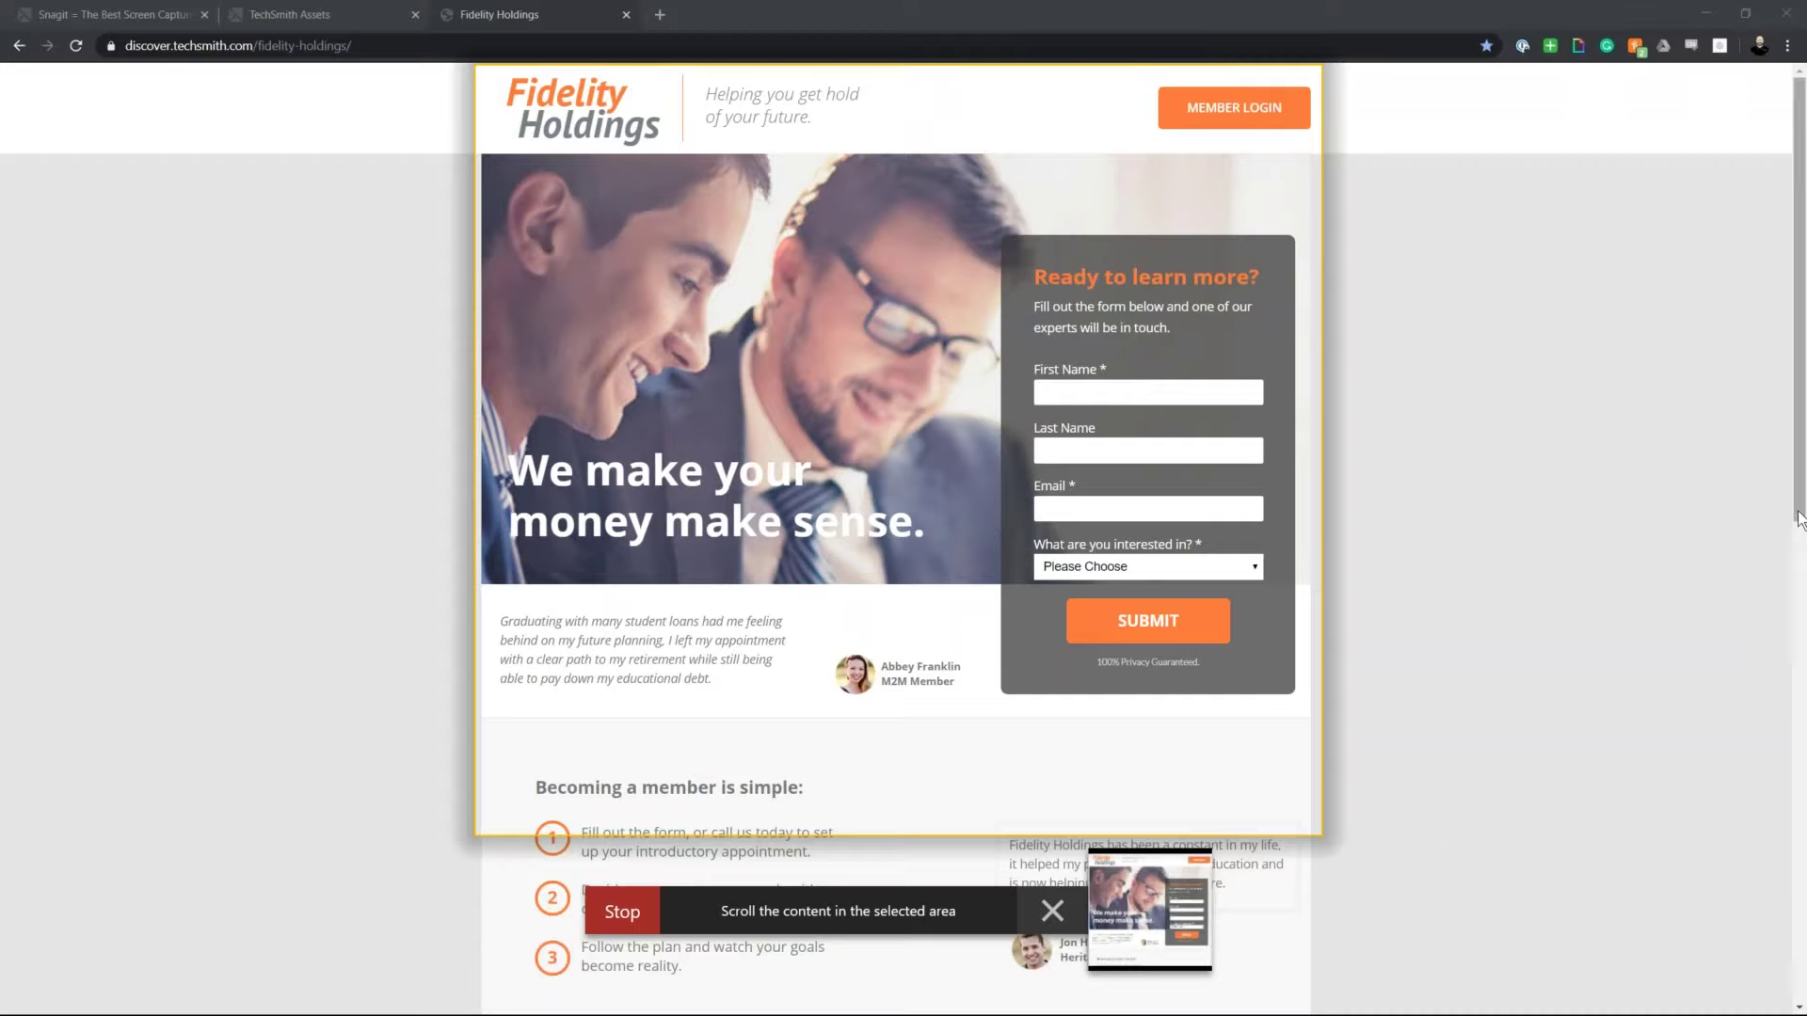
scroll(1649, 561, down, 3)
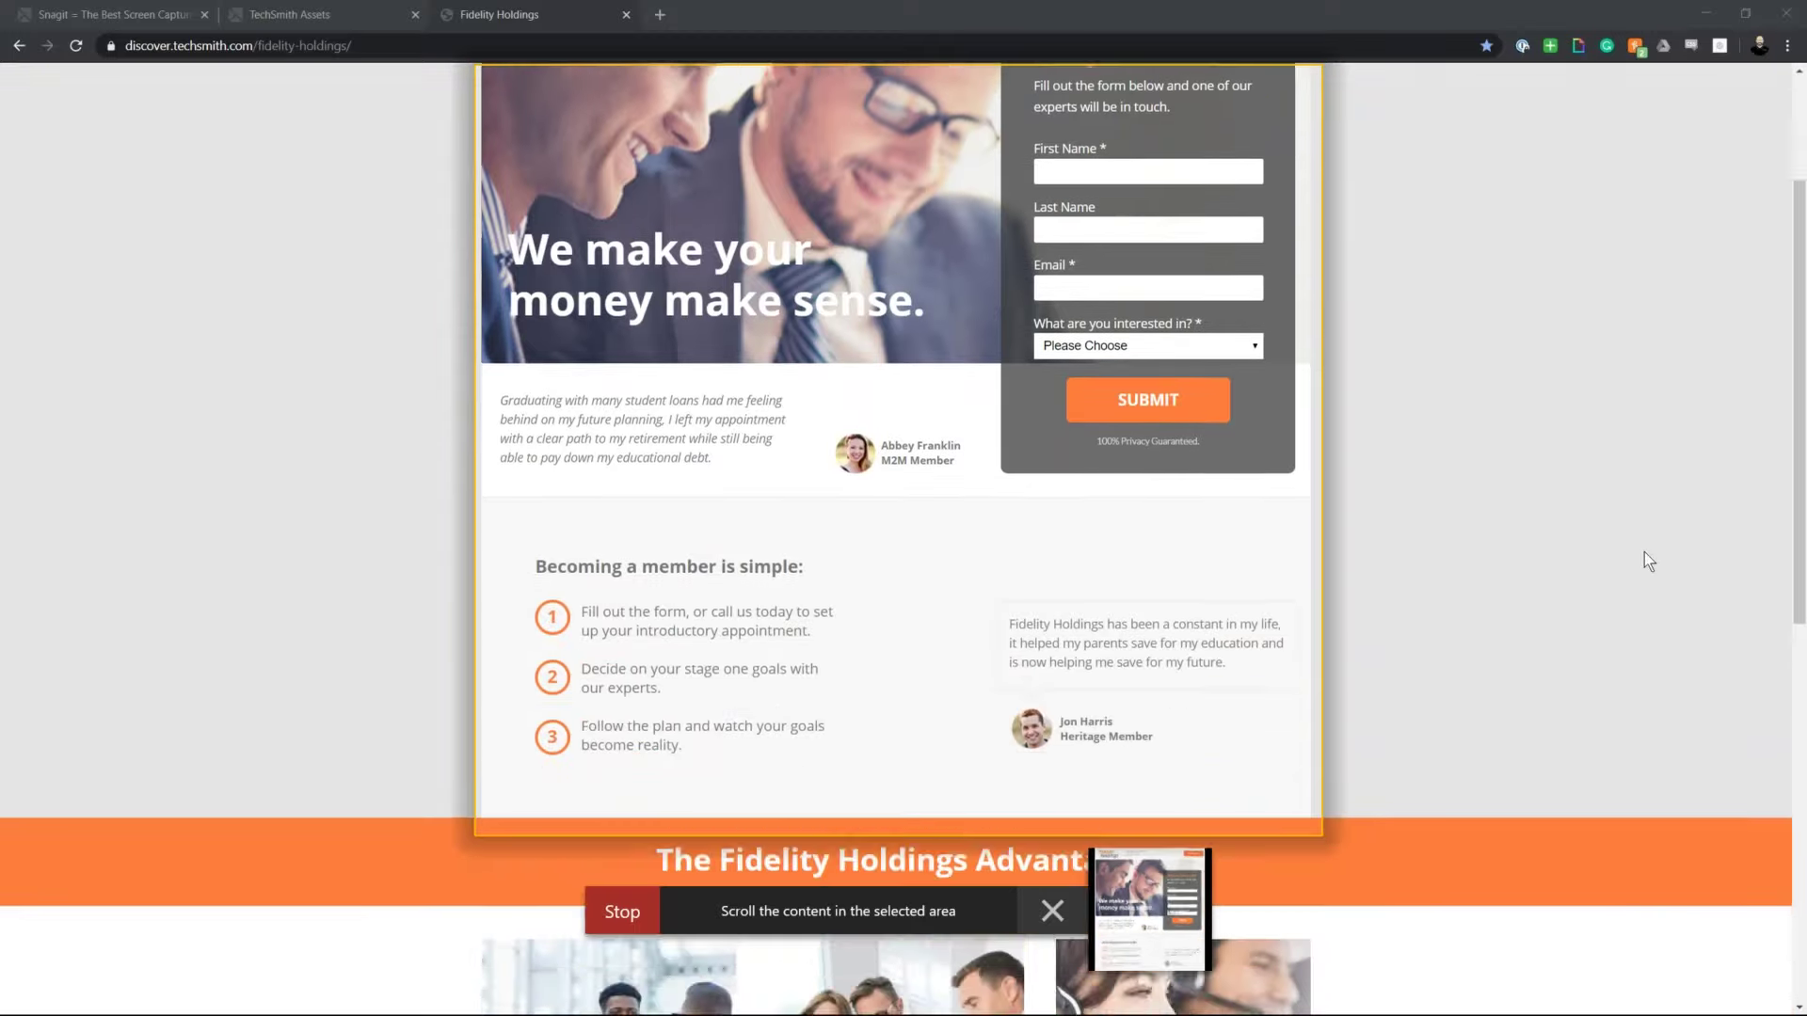
scroll(1645, 553, down, 5)
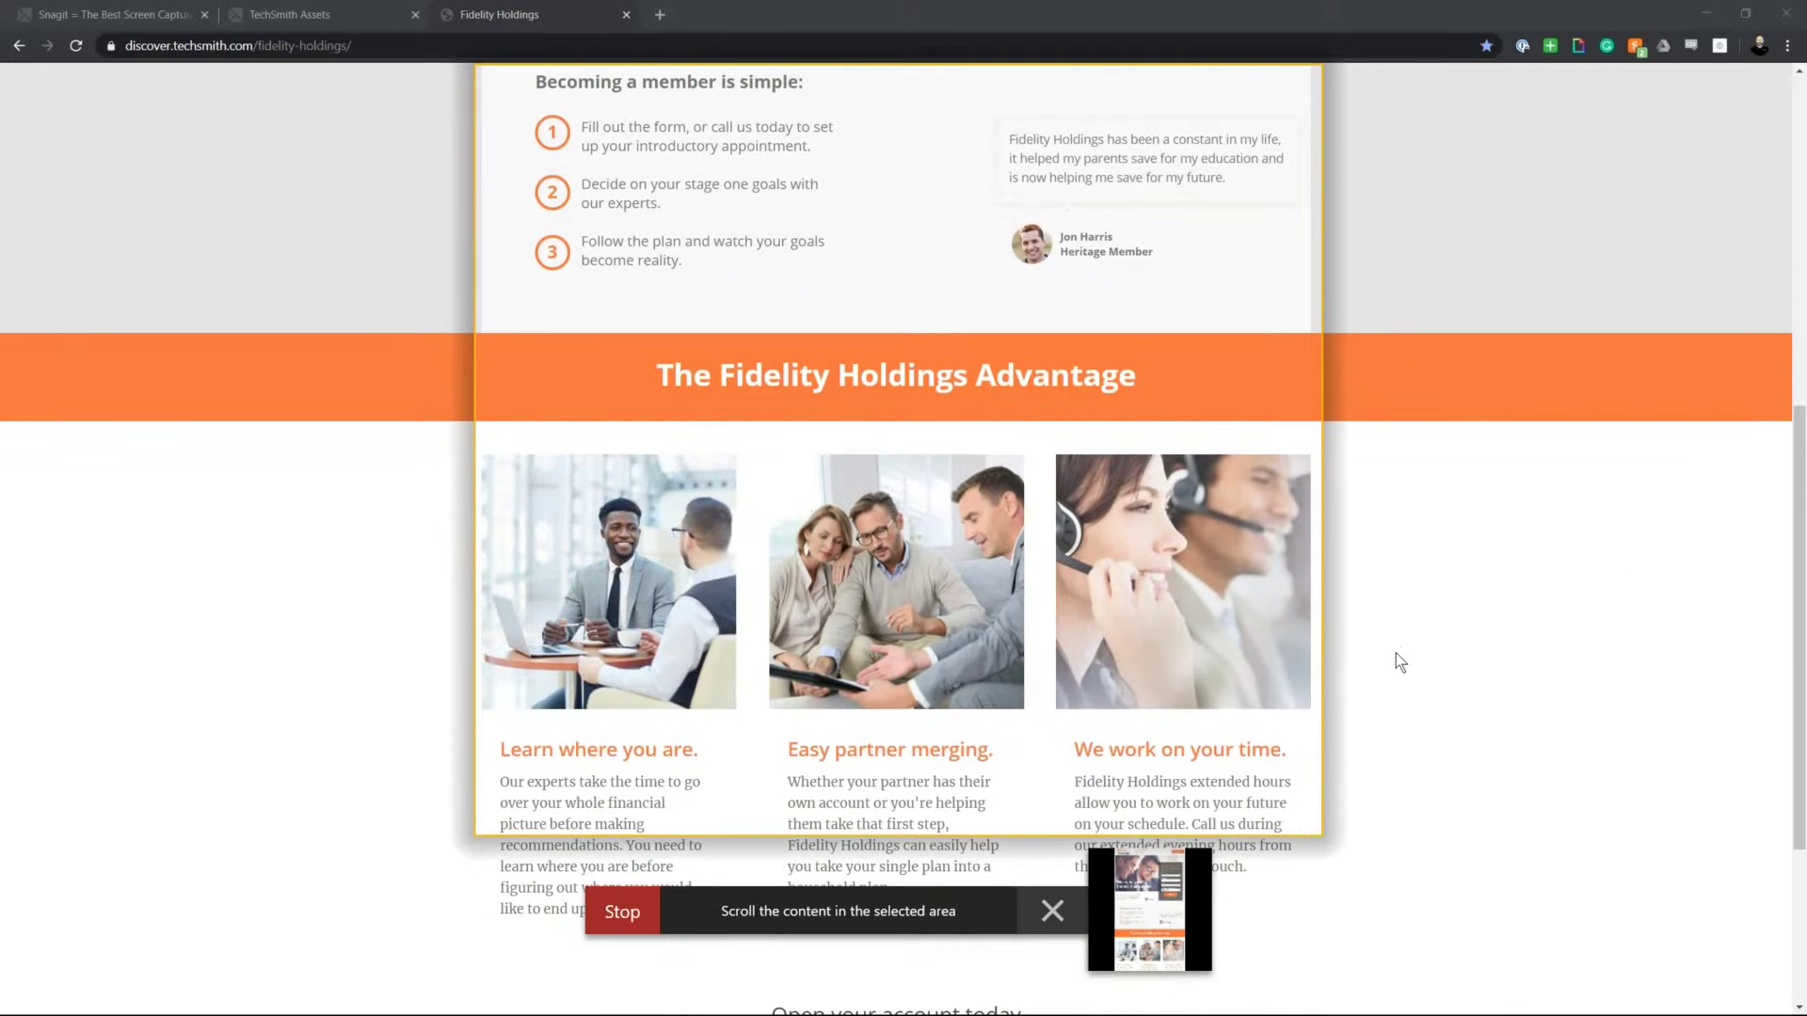
scroll(1394, 652, down, 4)
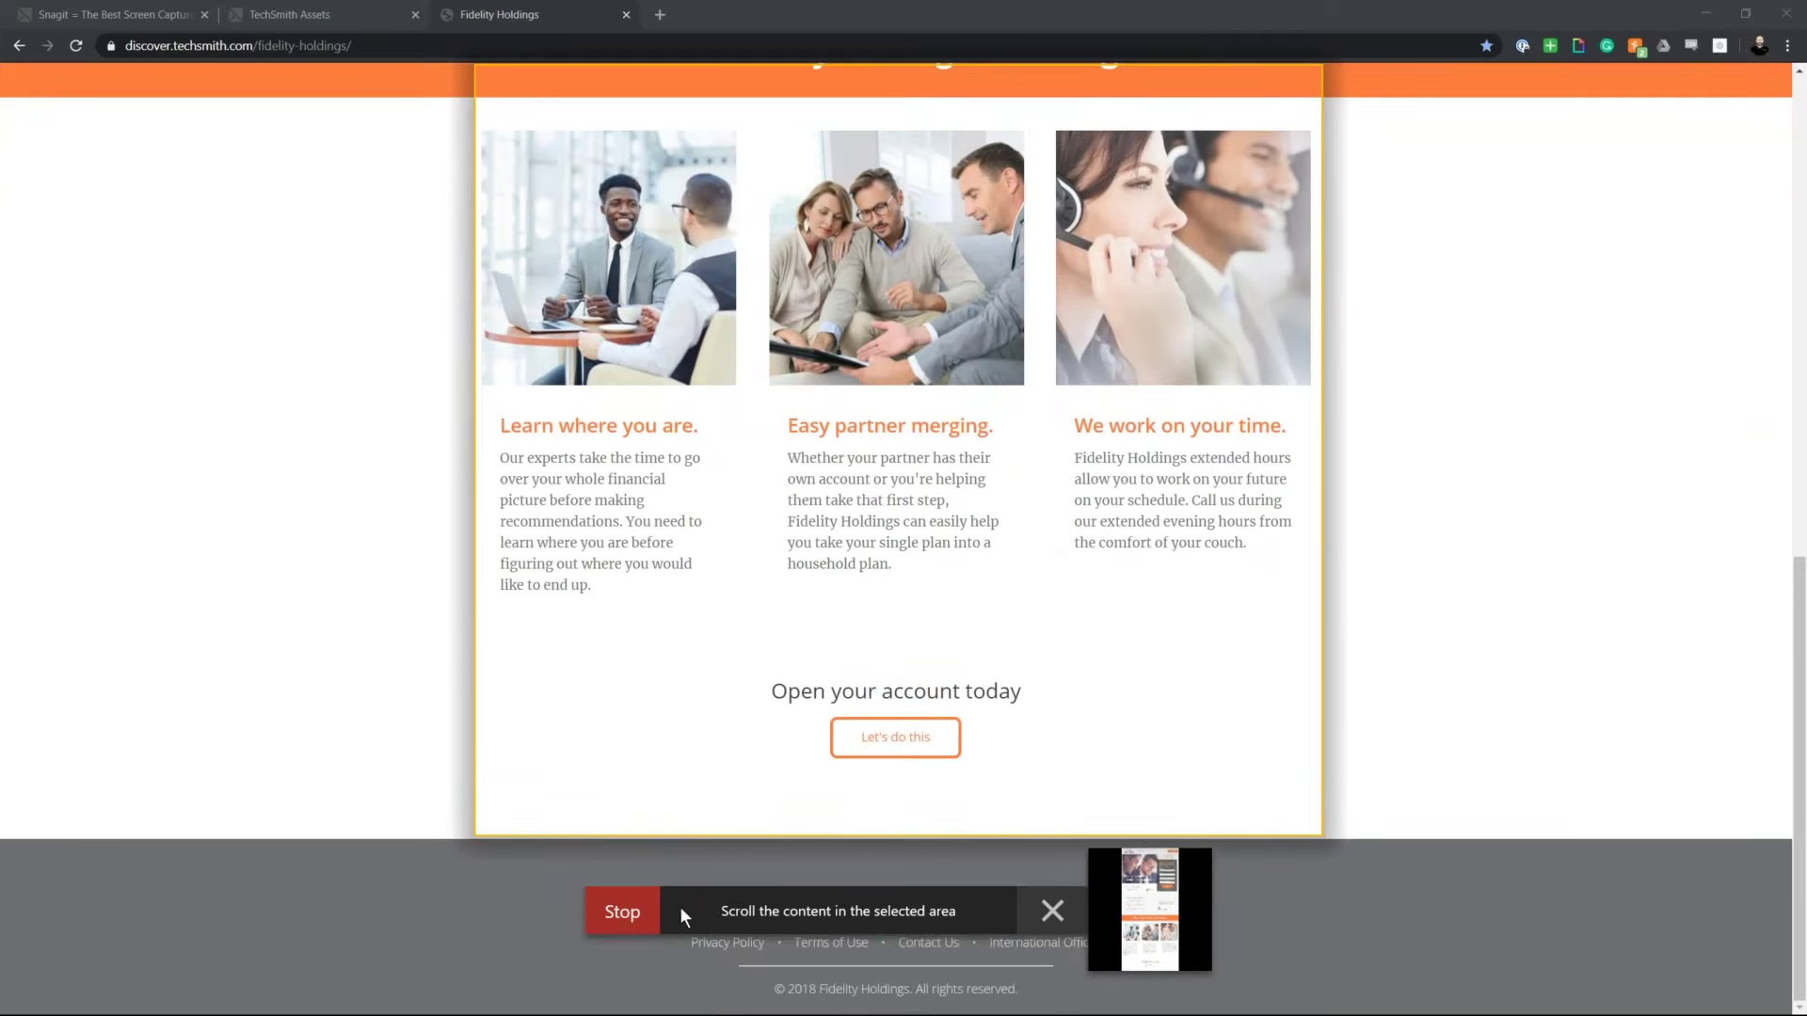
click(628, 911)
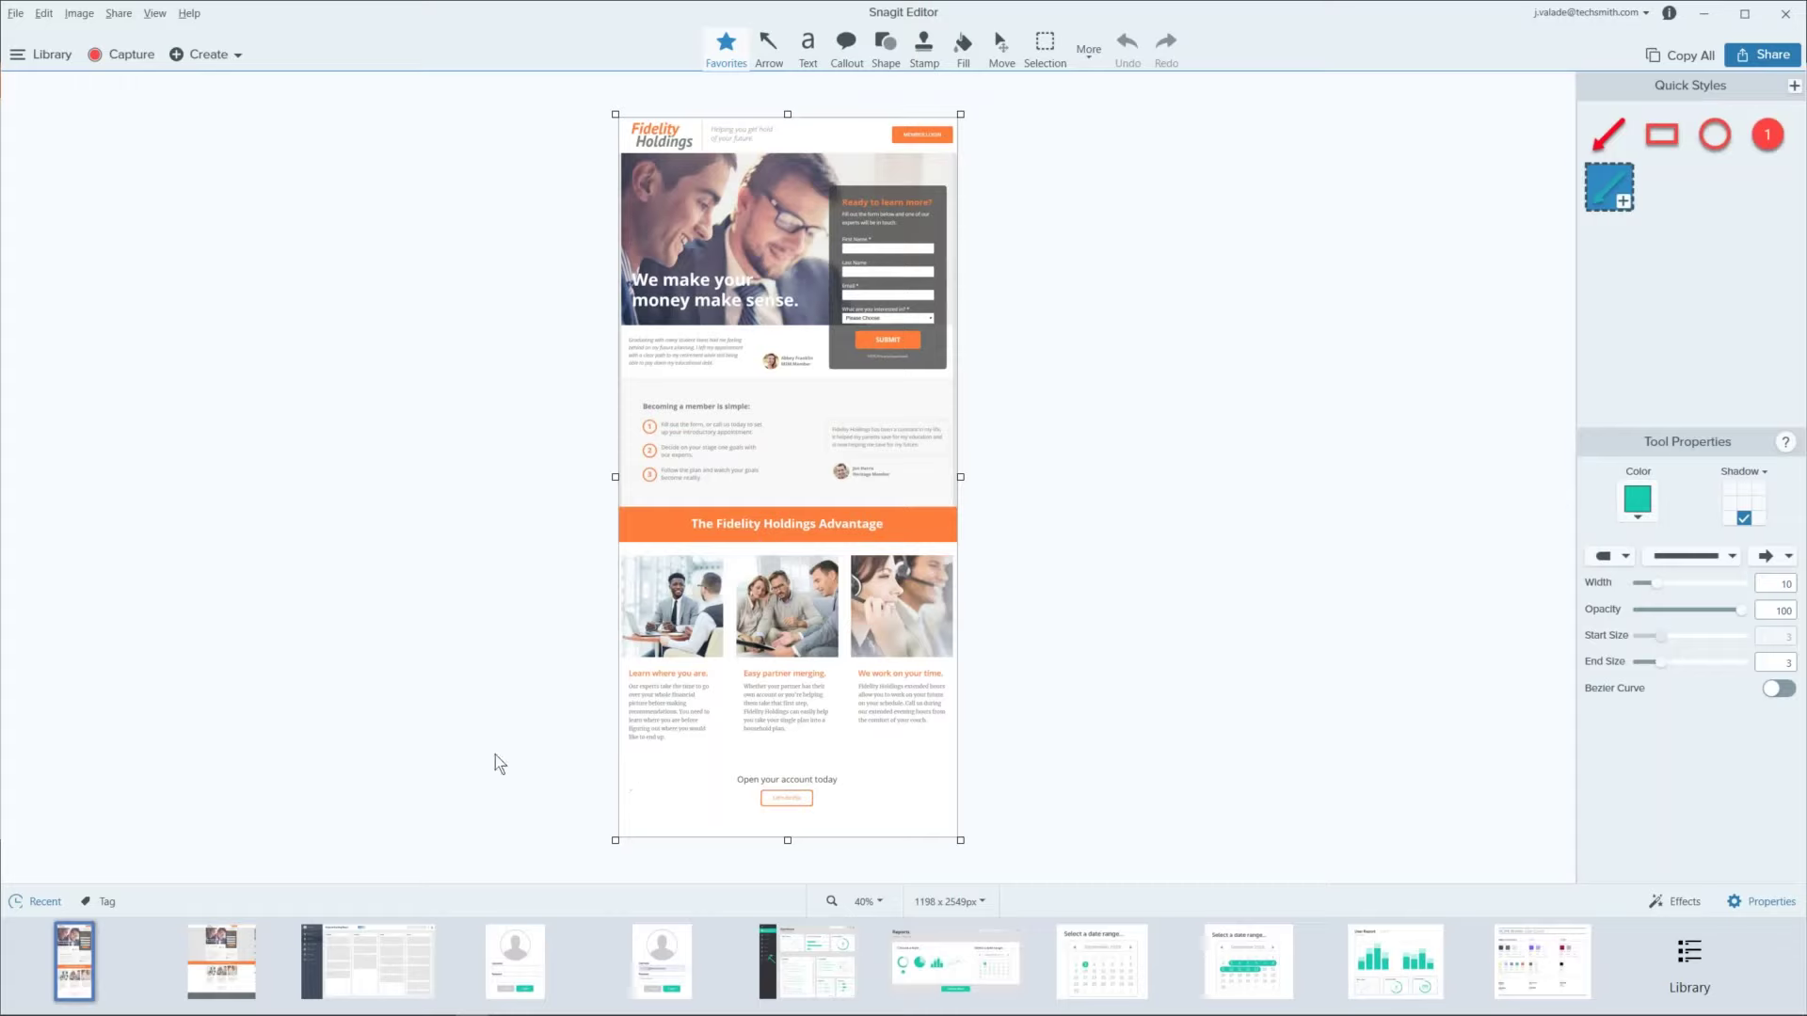
Step: Compare the 1198 x 2549 panoramic image with the earlier wider capture in the editor tray
click(211, 950)
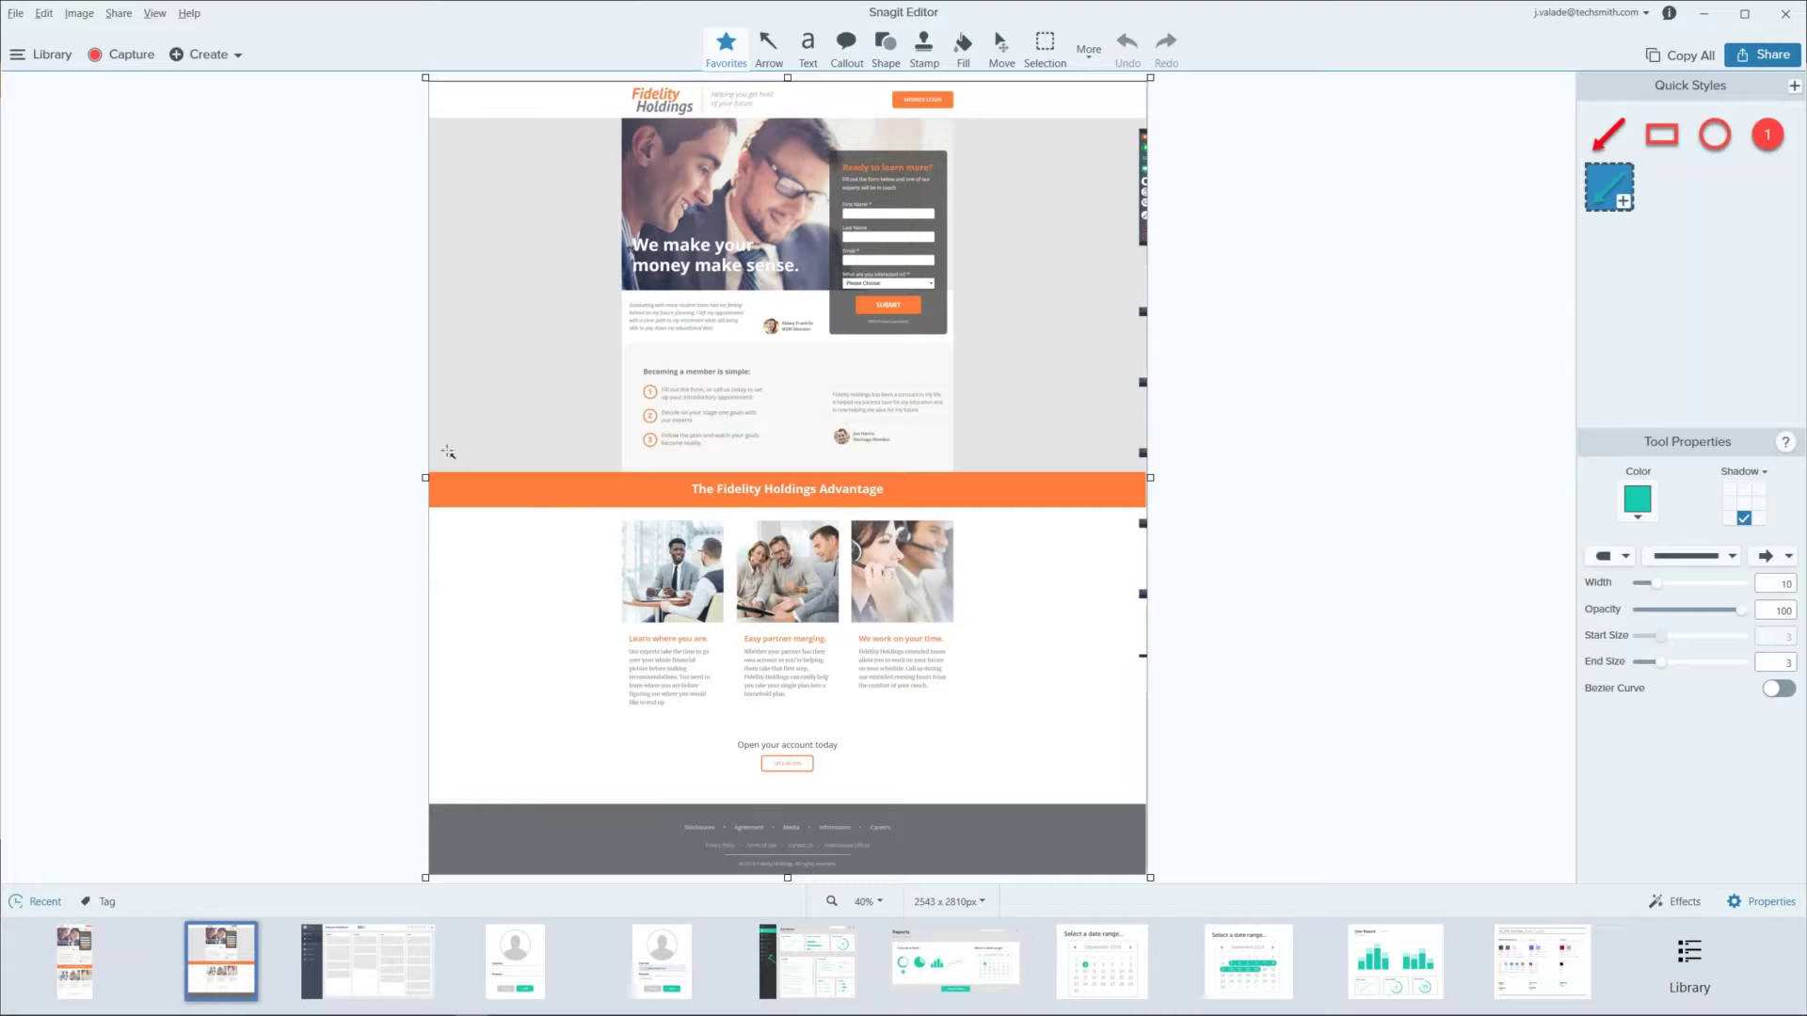
click(83, 982)
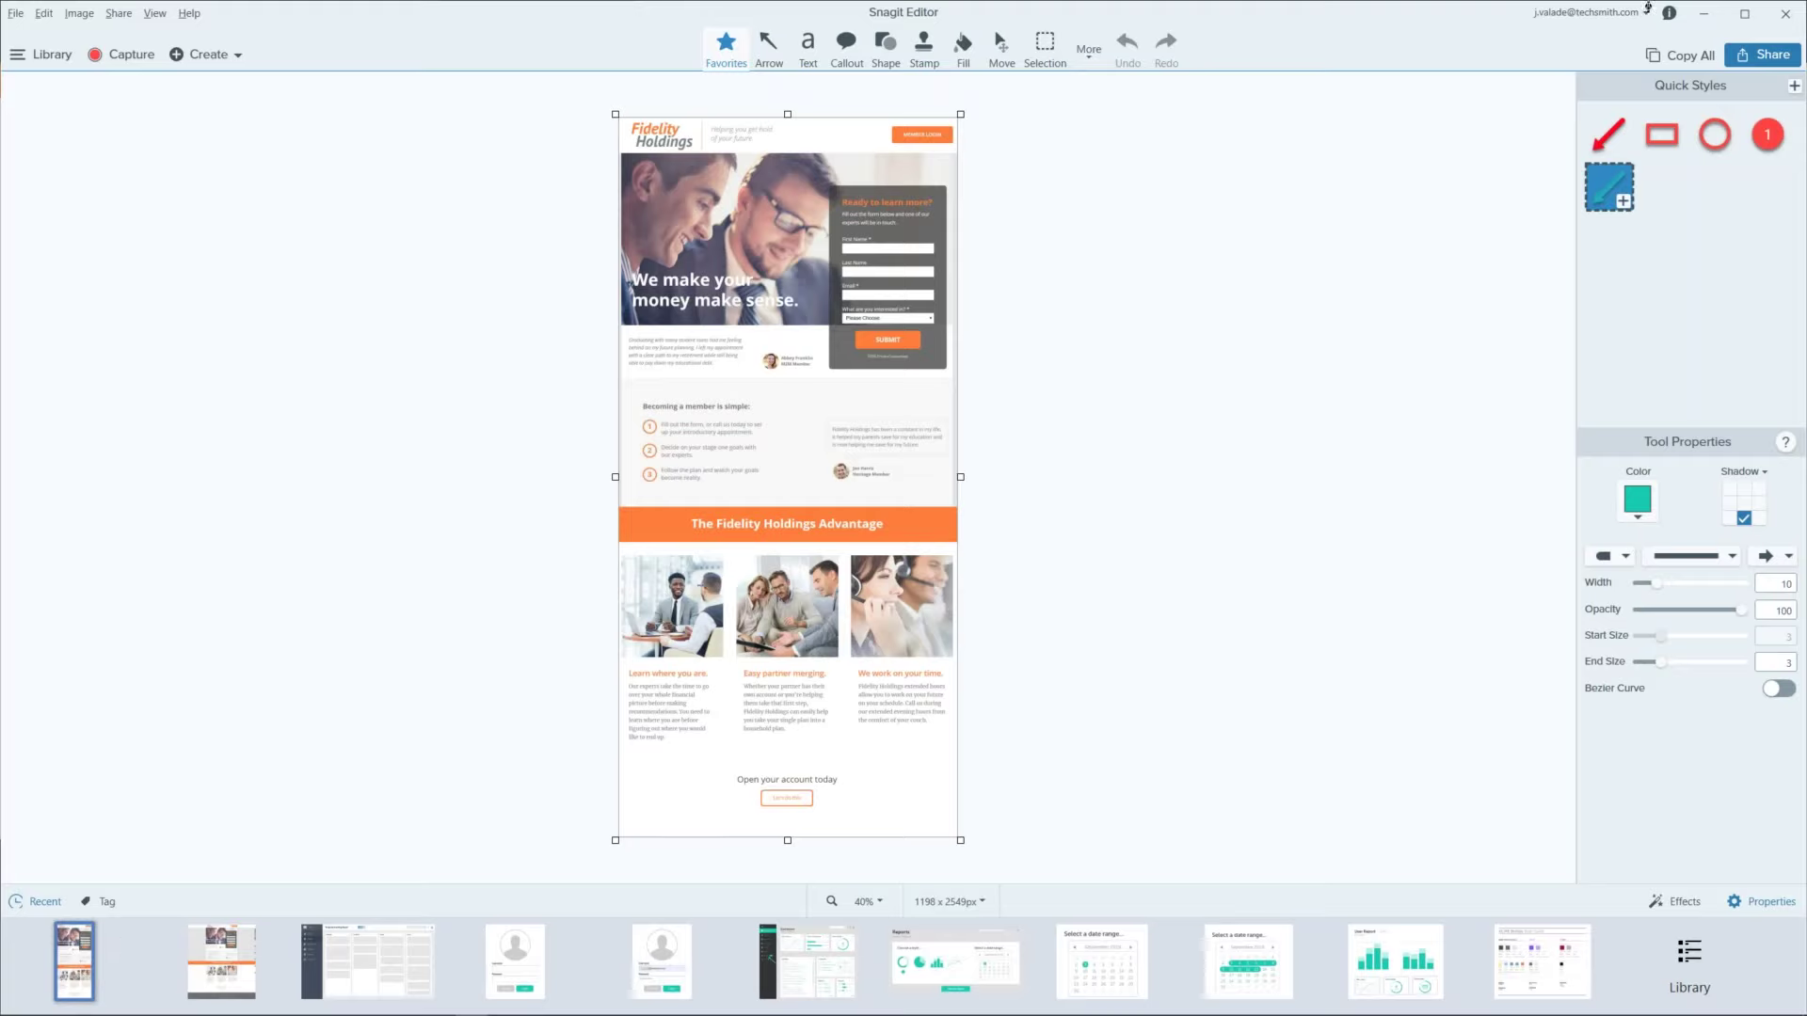
Step: Minimize Snagit Editor and Chrome, then drag the Snagit Capture window to a new spot on the desktop
click(1701, 14)
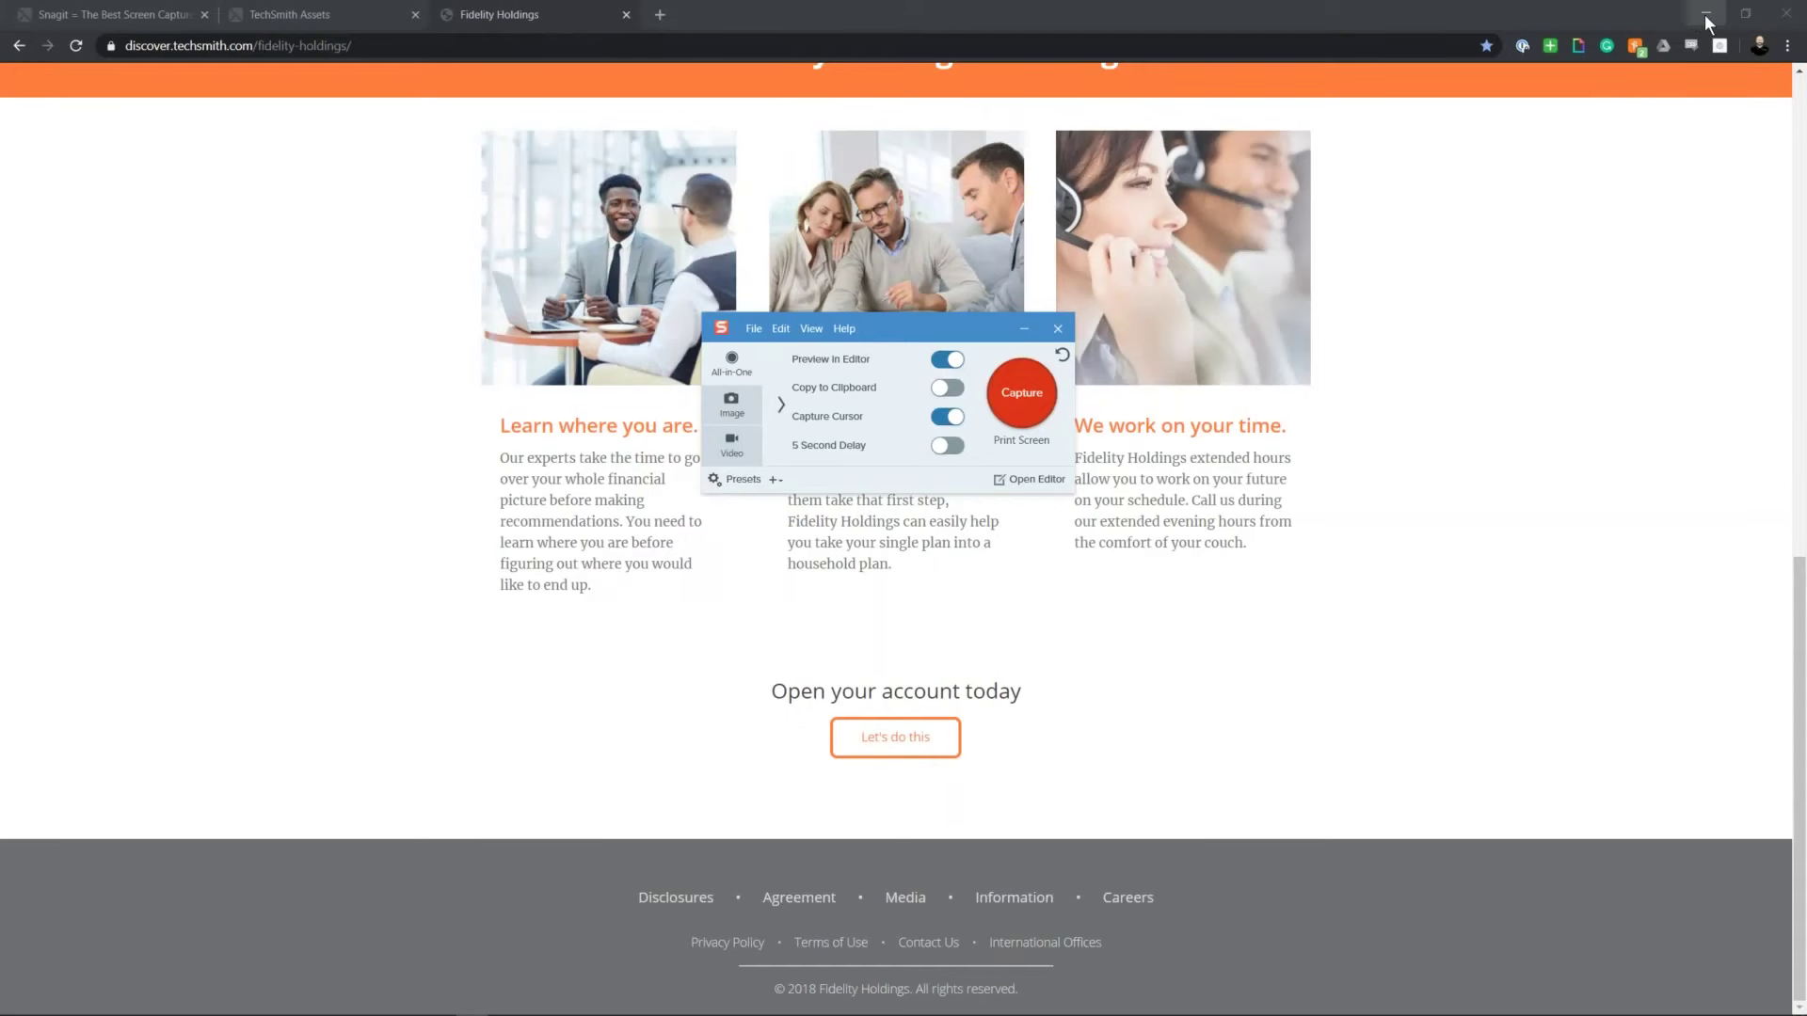
click(1703, 14)
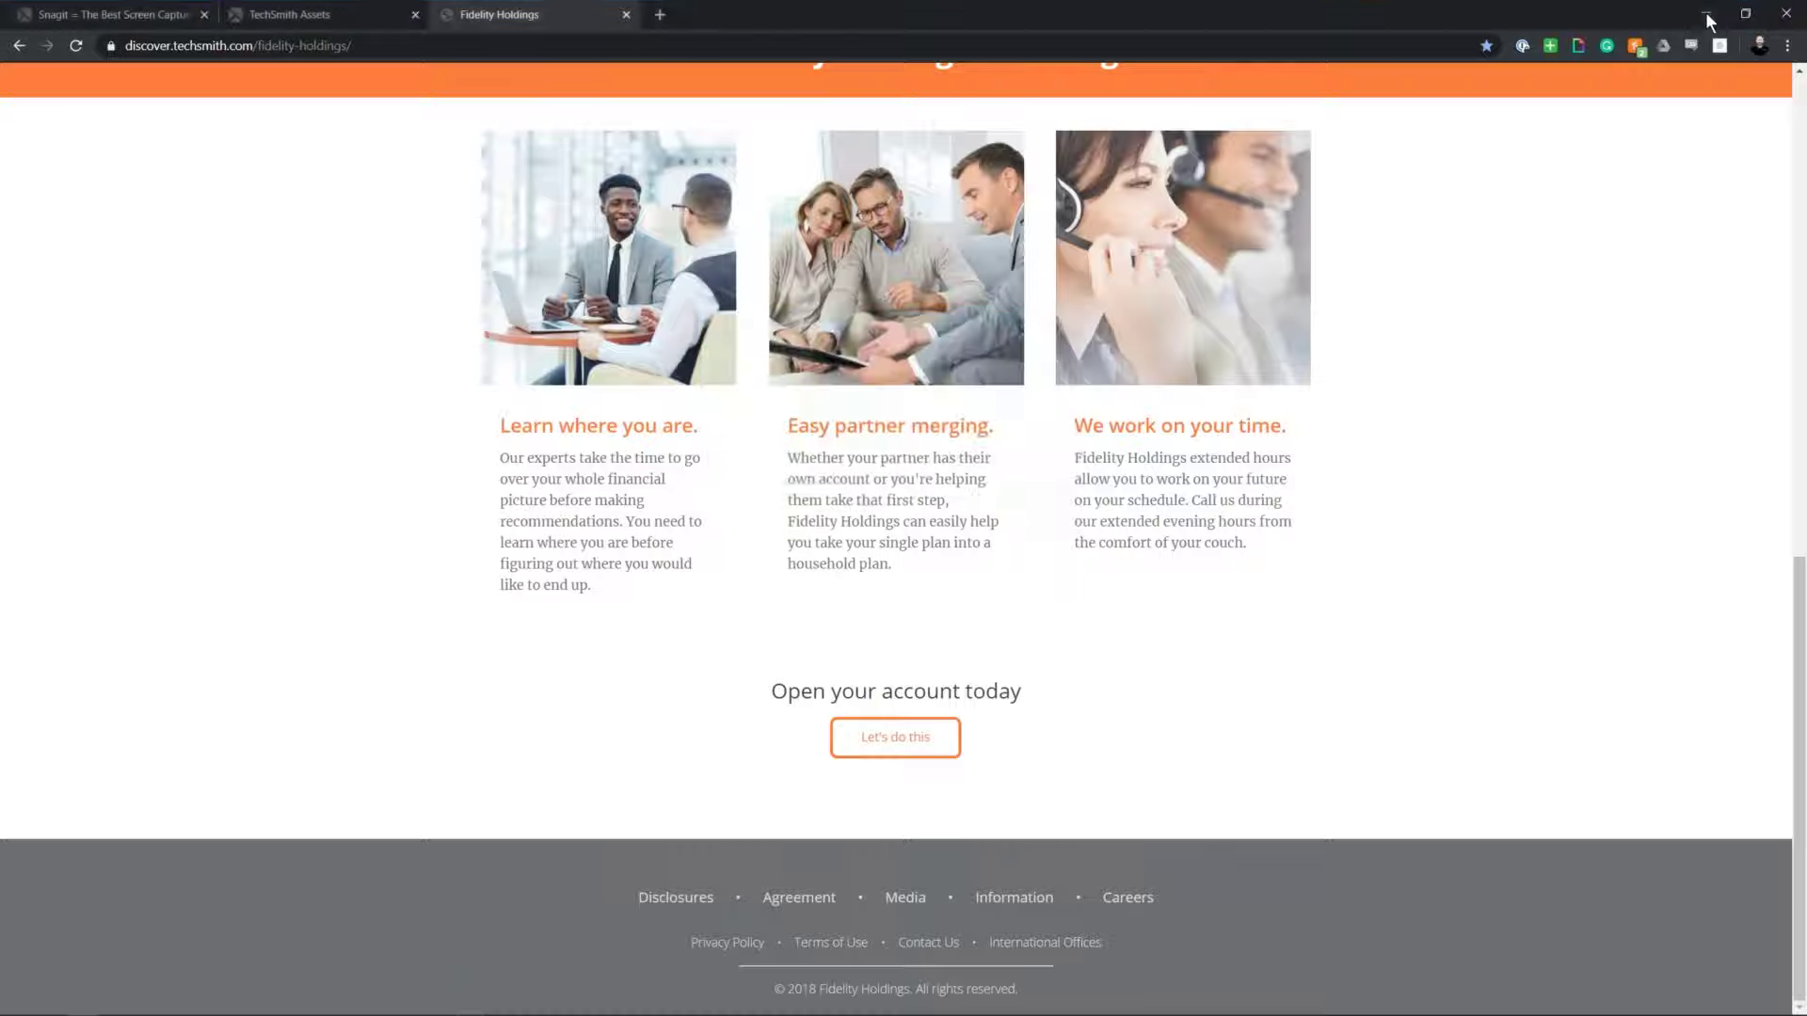
drag(953, 337, 964, 380)
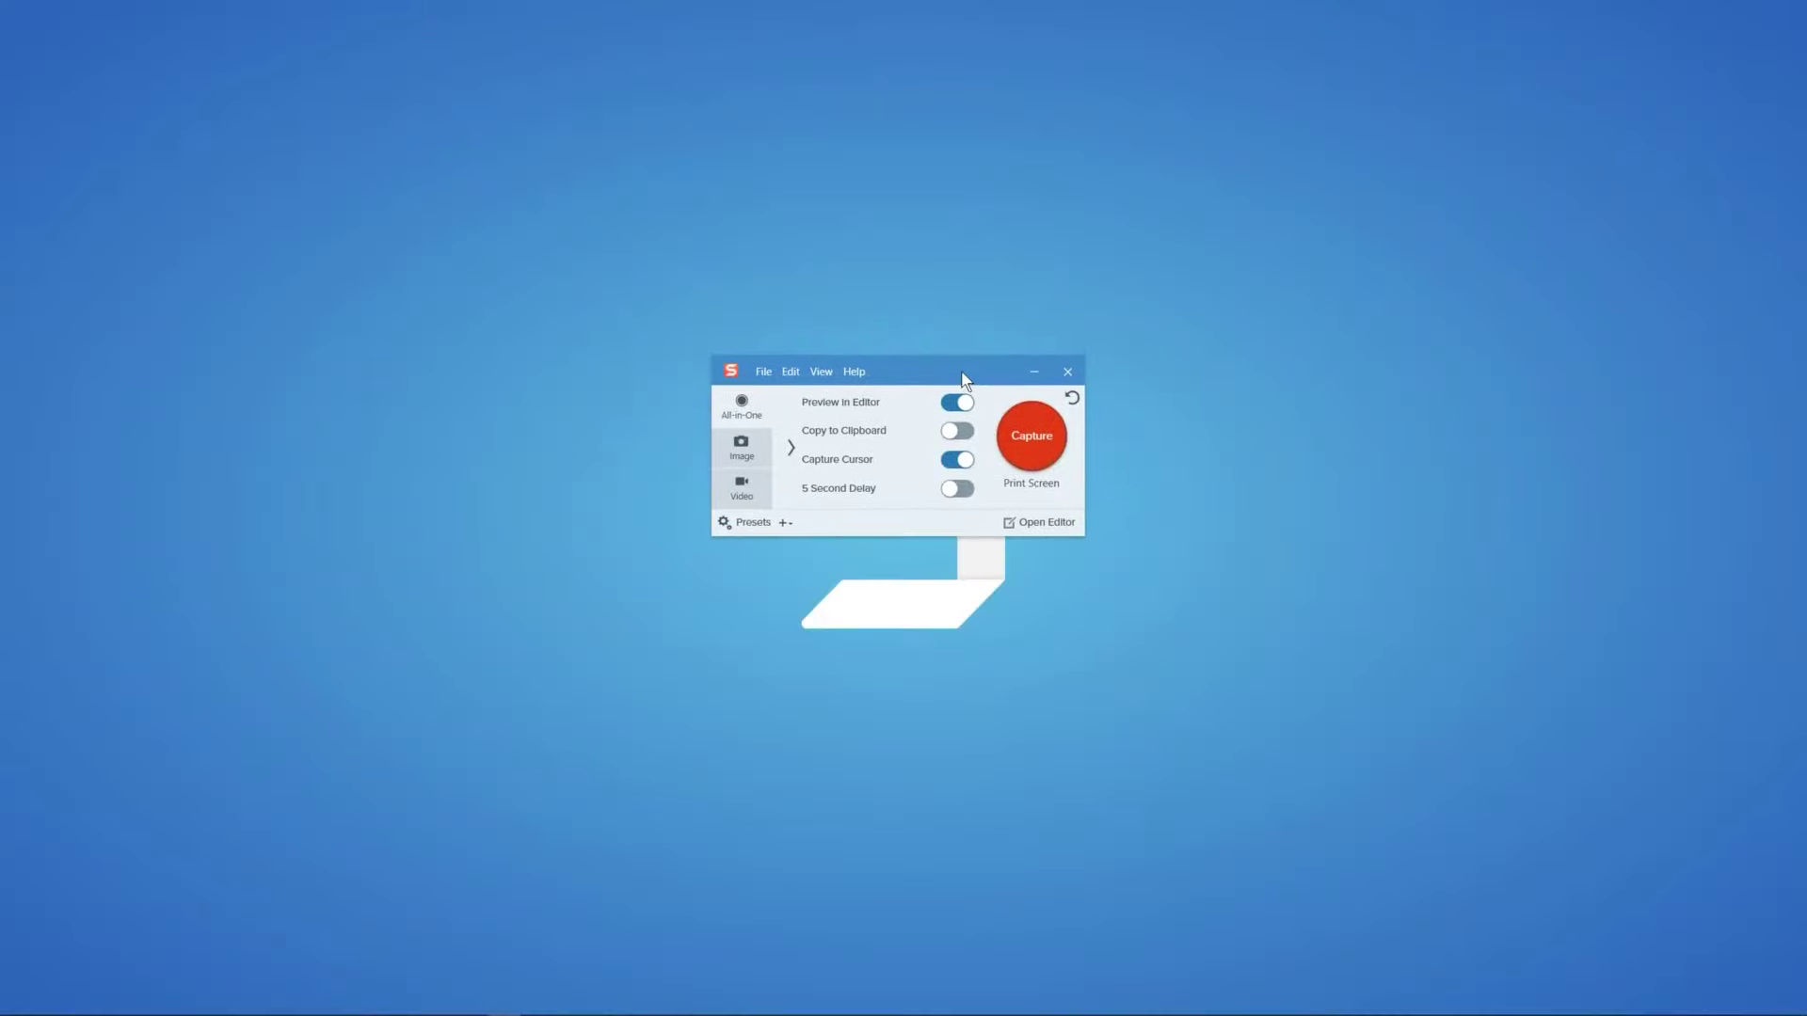
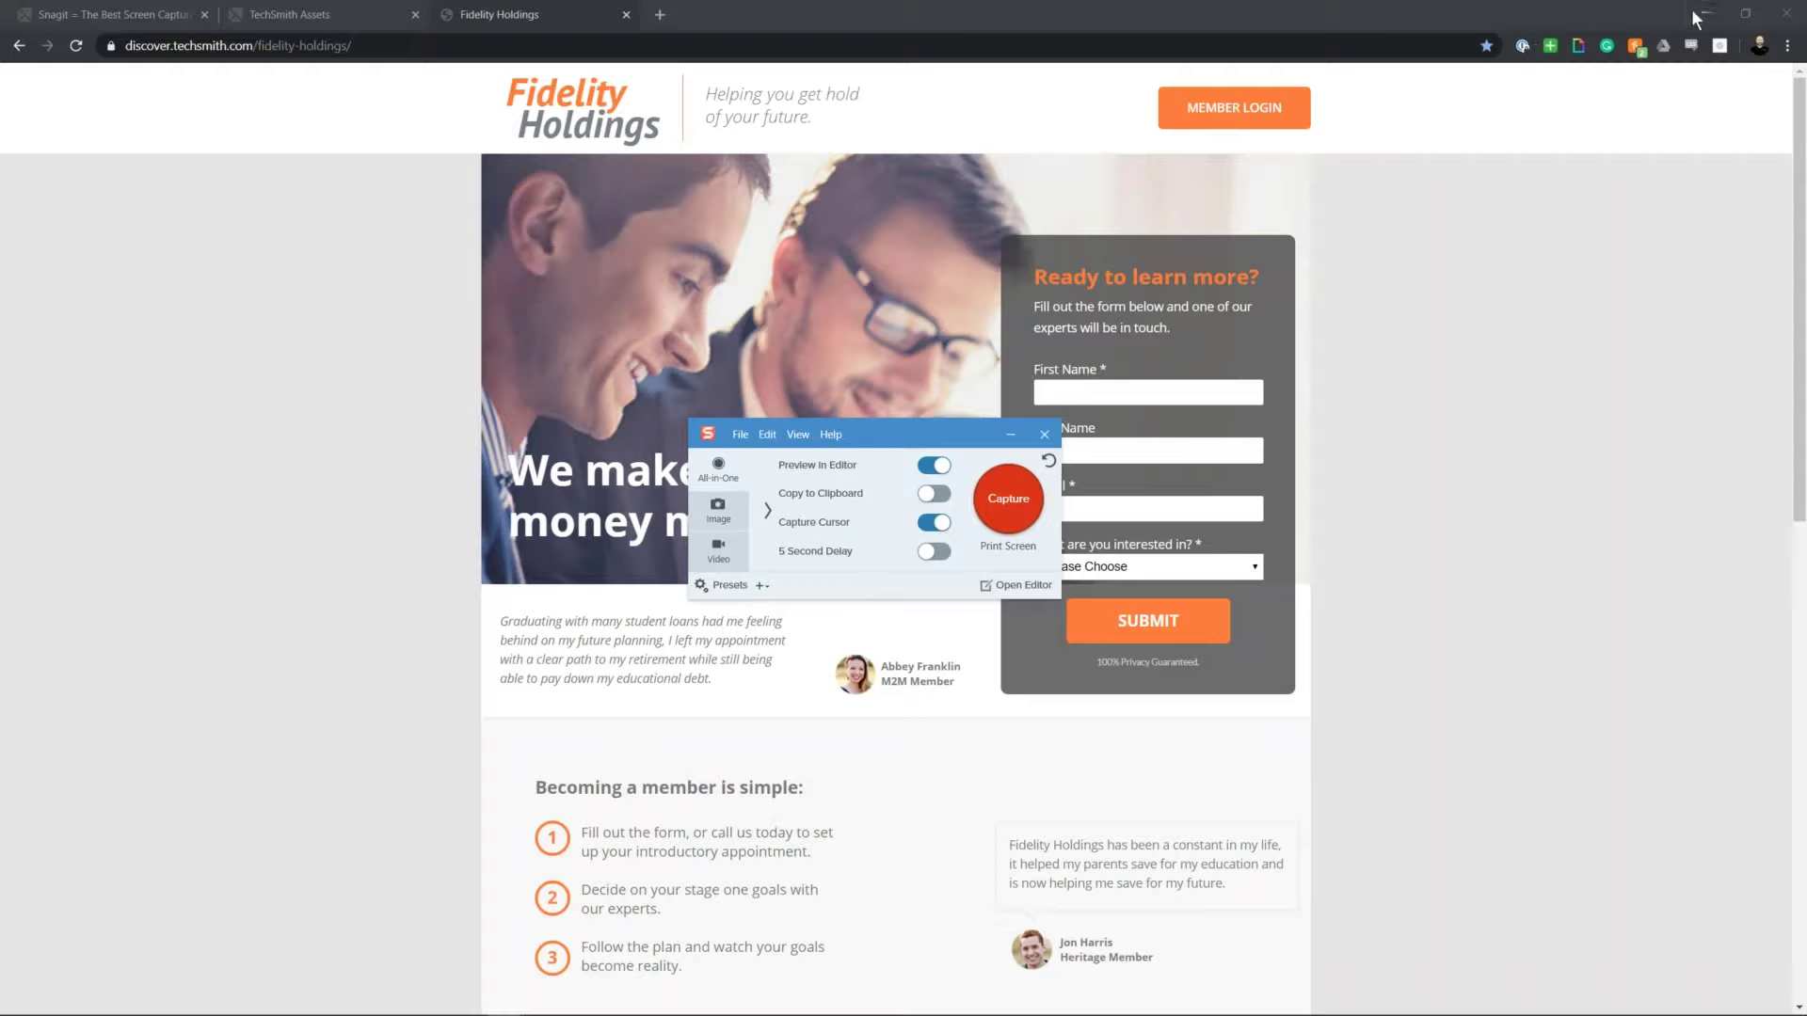
Step: Move the Snagit capture window and bring Chrome's Fidelity Holdings page back to the front
drag(969, 428, 1005, 355)
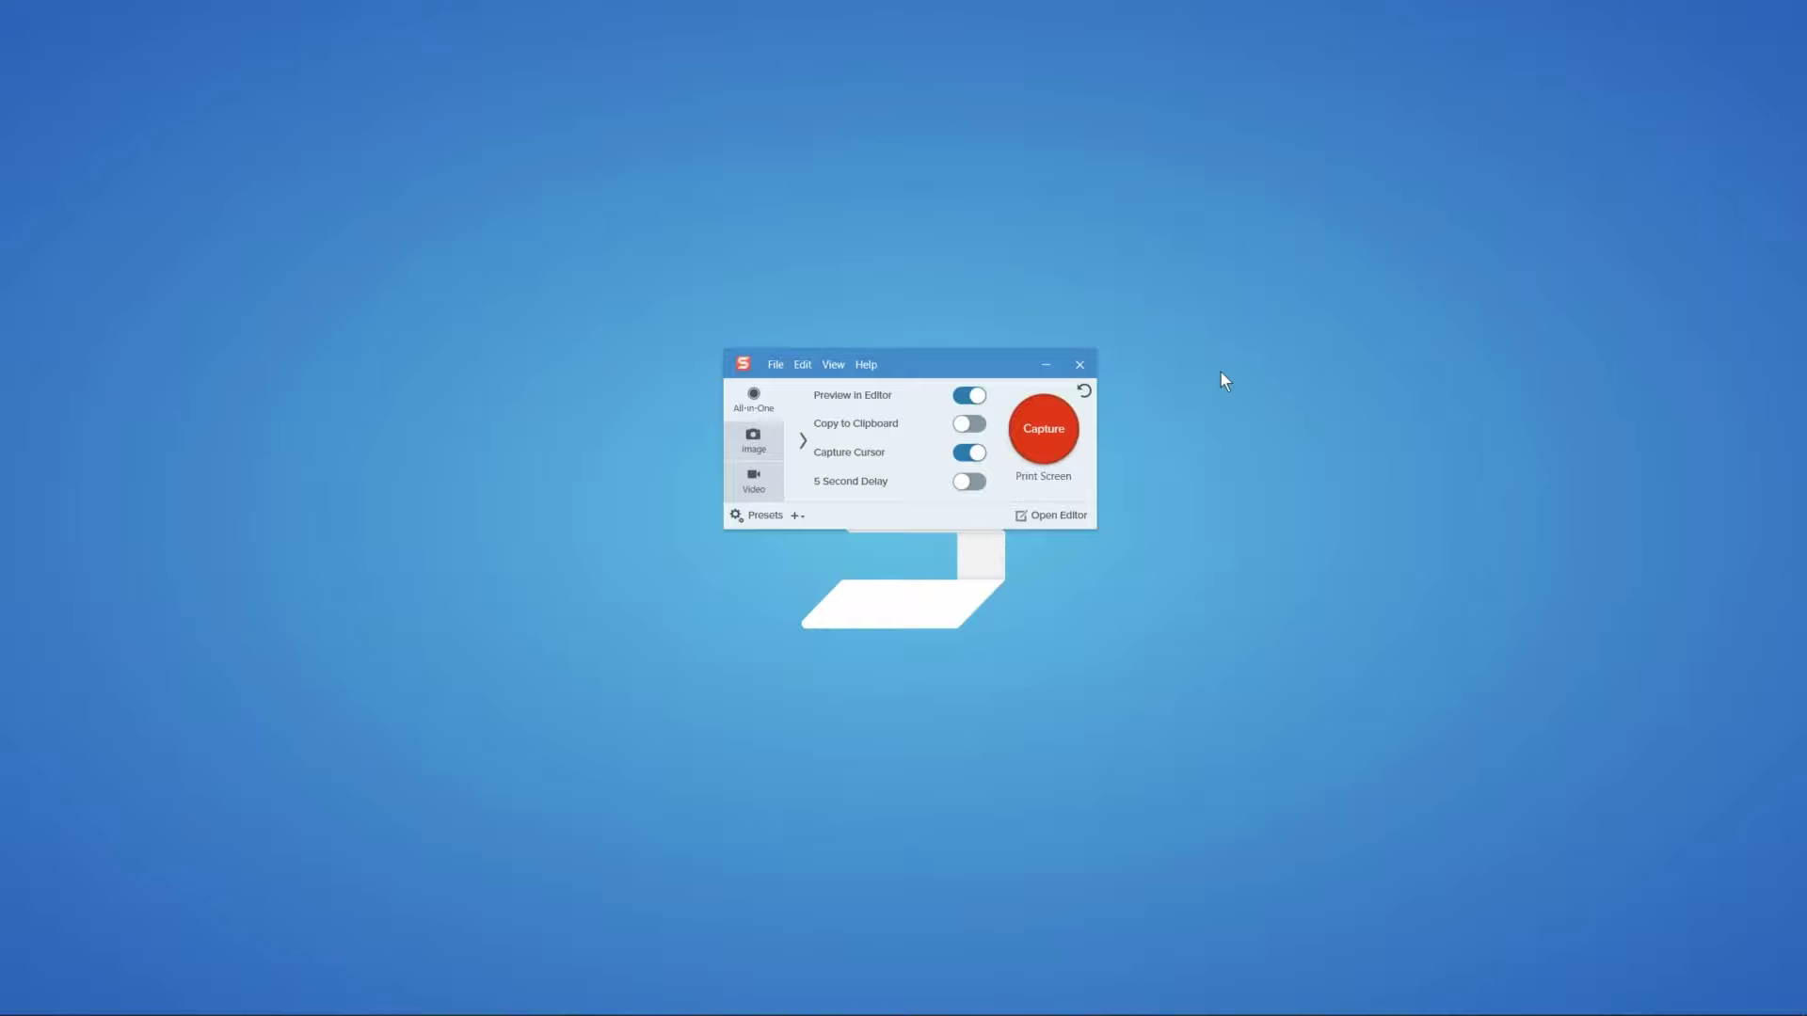
key(alt+Tab)
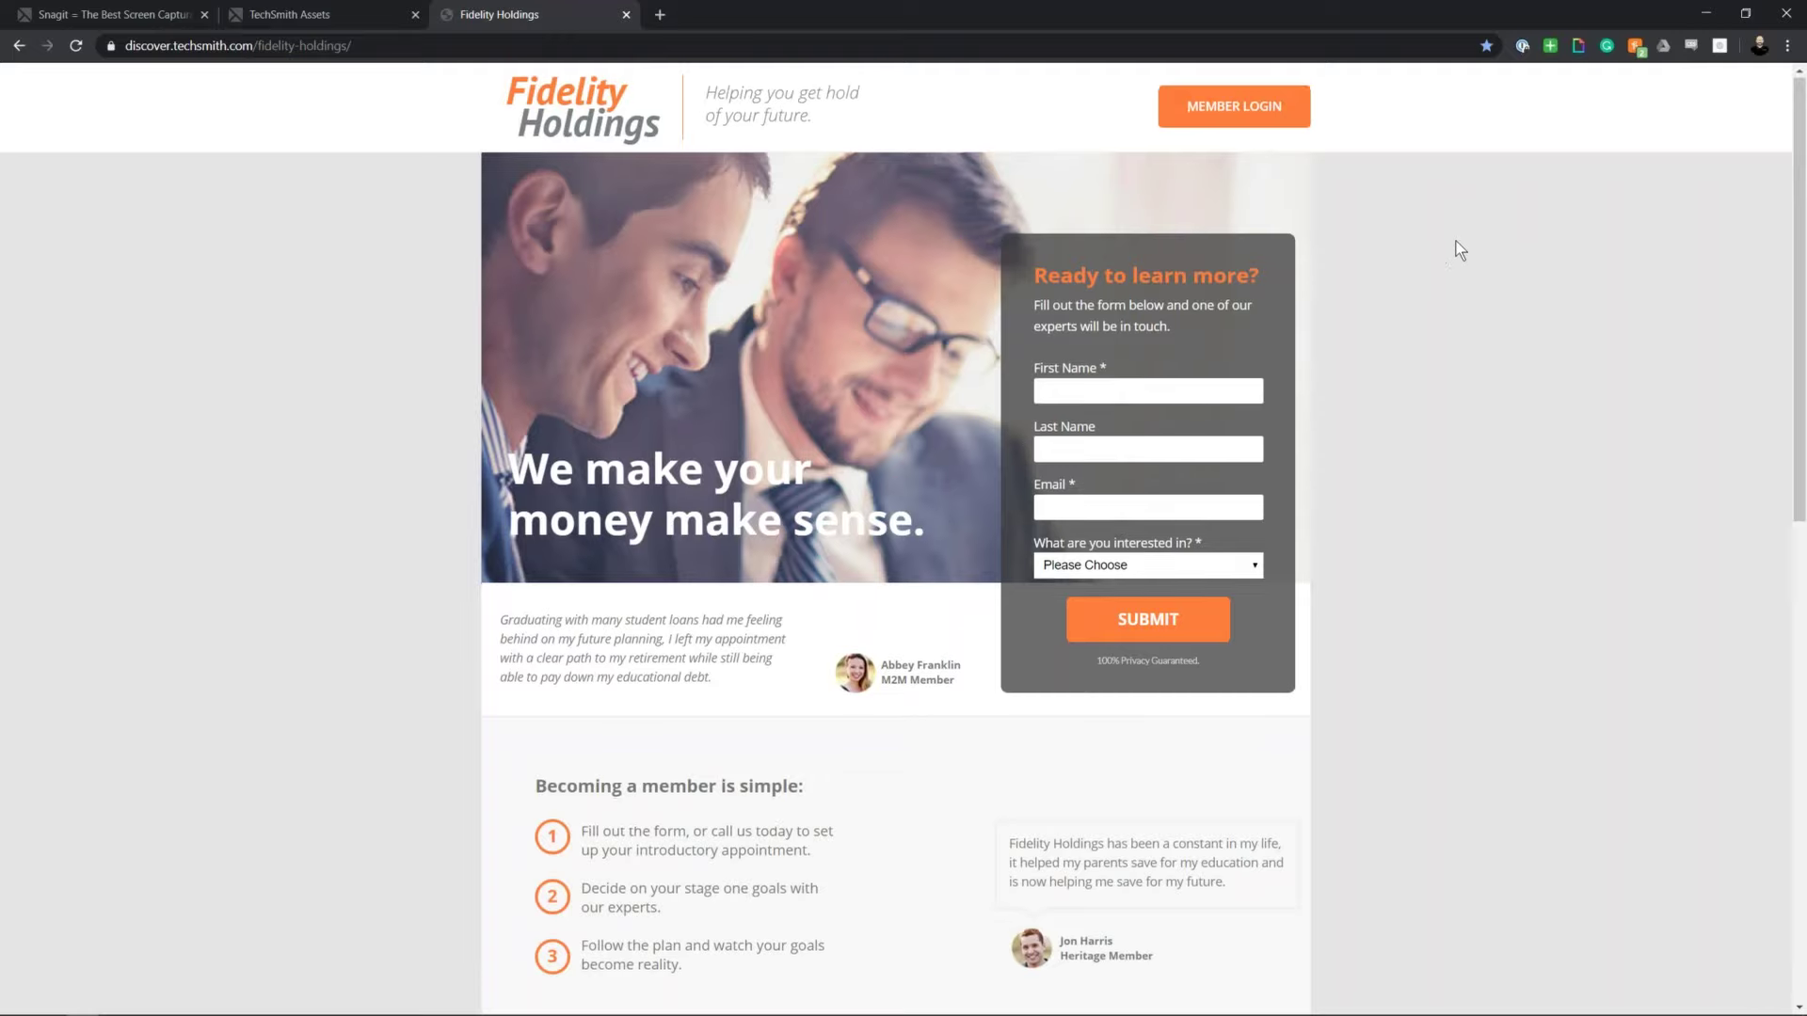
Step: Scroll the Fidelity Holdings page to the footer and back to the top, then minimize Chrome
scroll(1460, 251, down, 7)
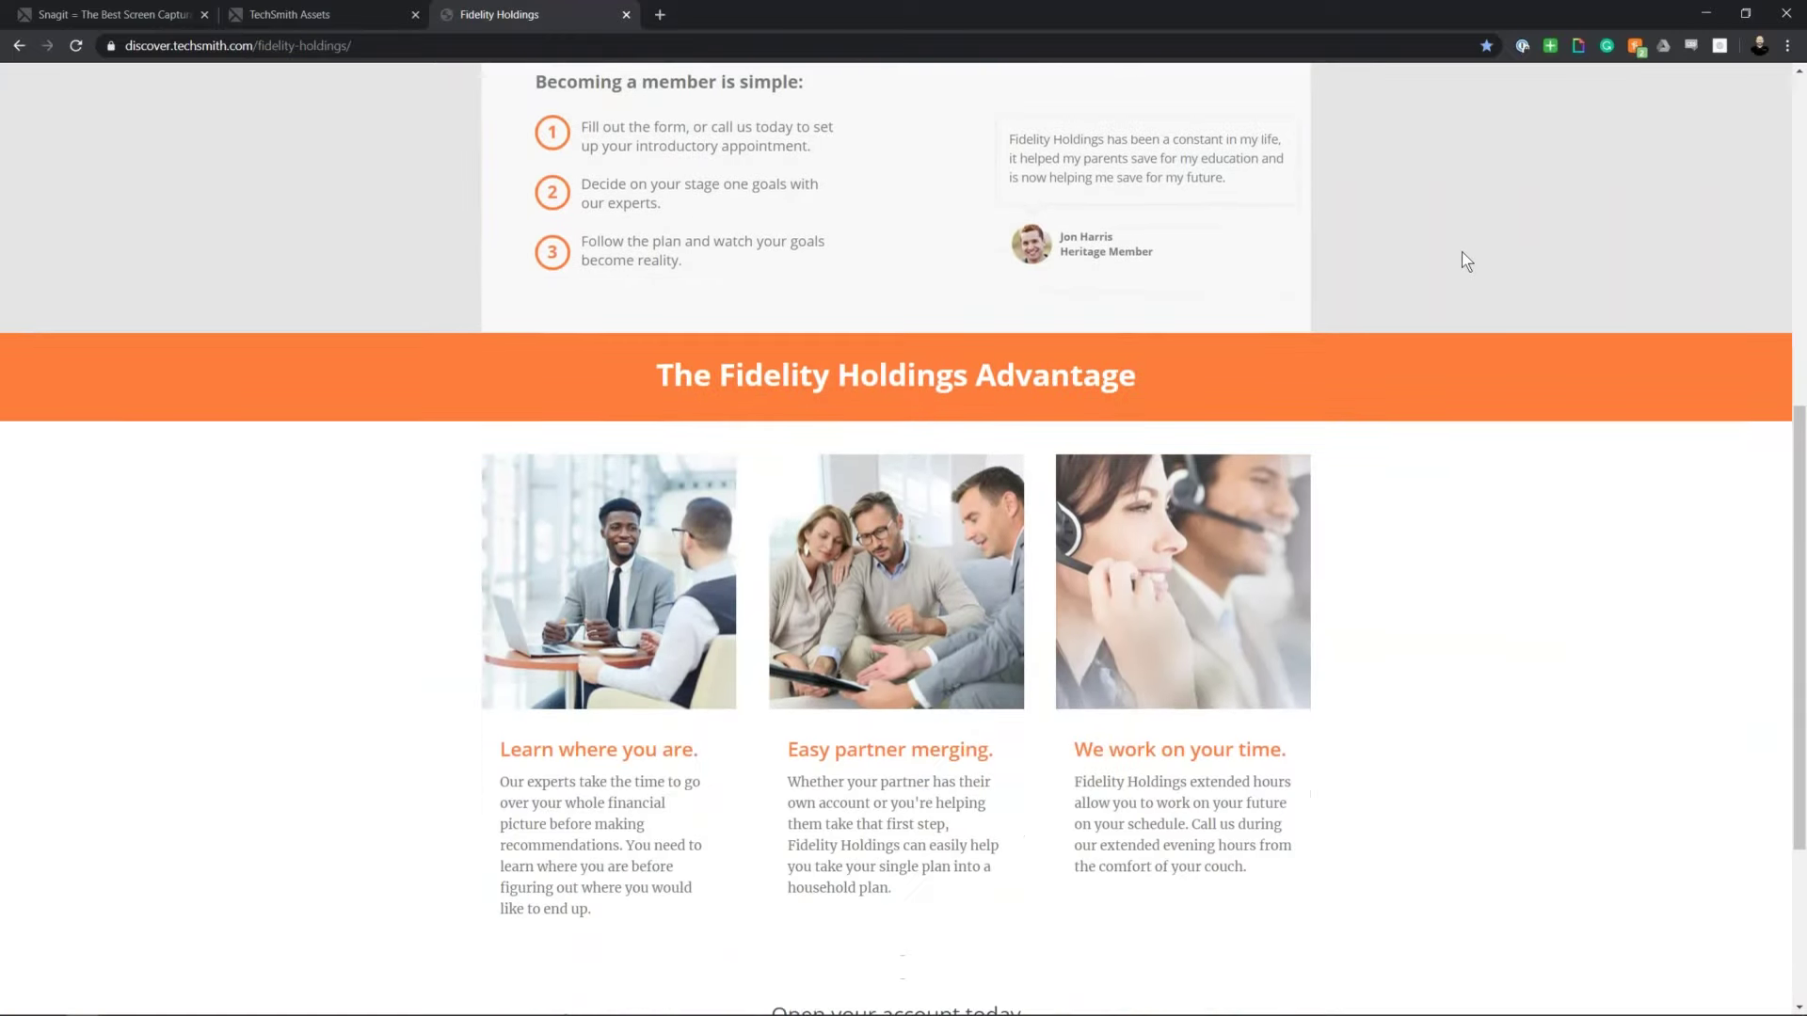
scroll(1461, 251, down, 4)
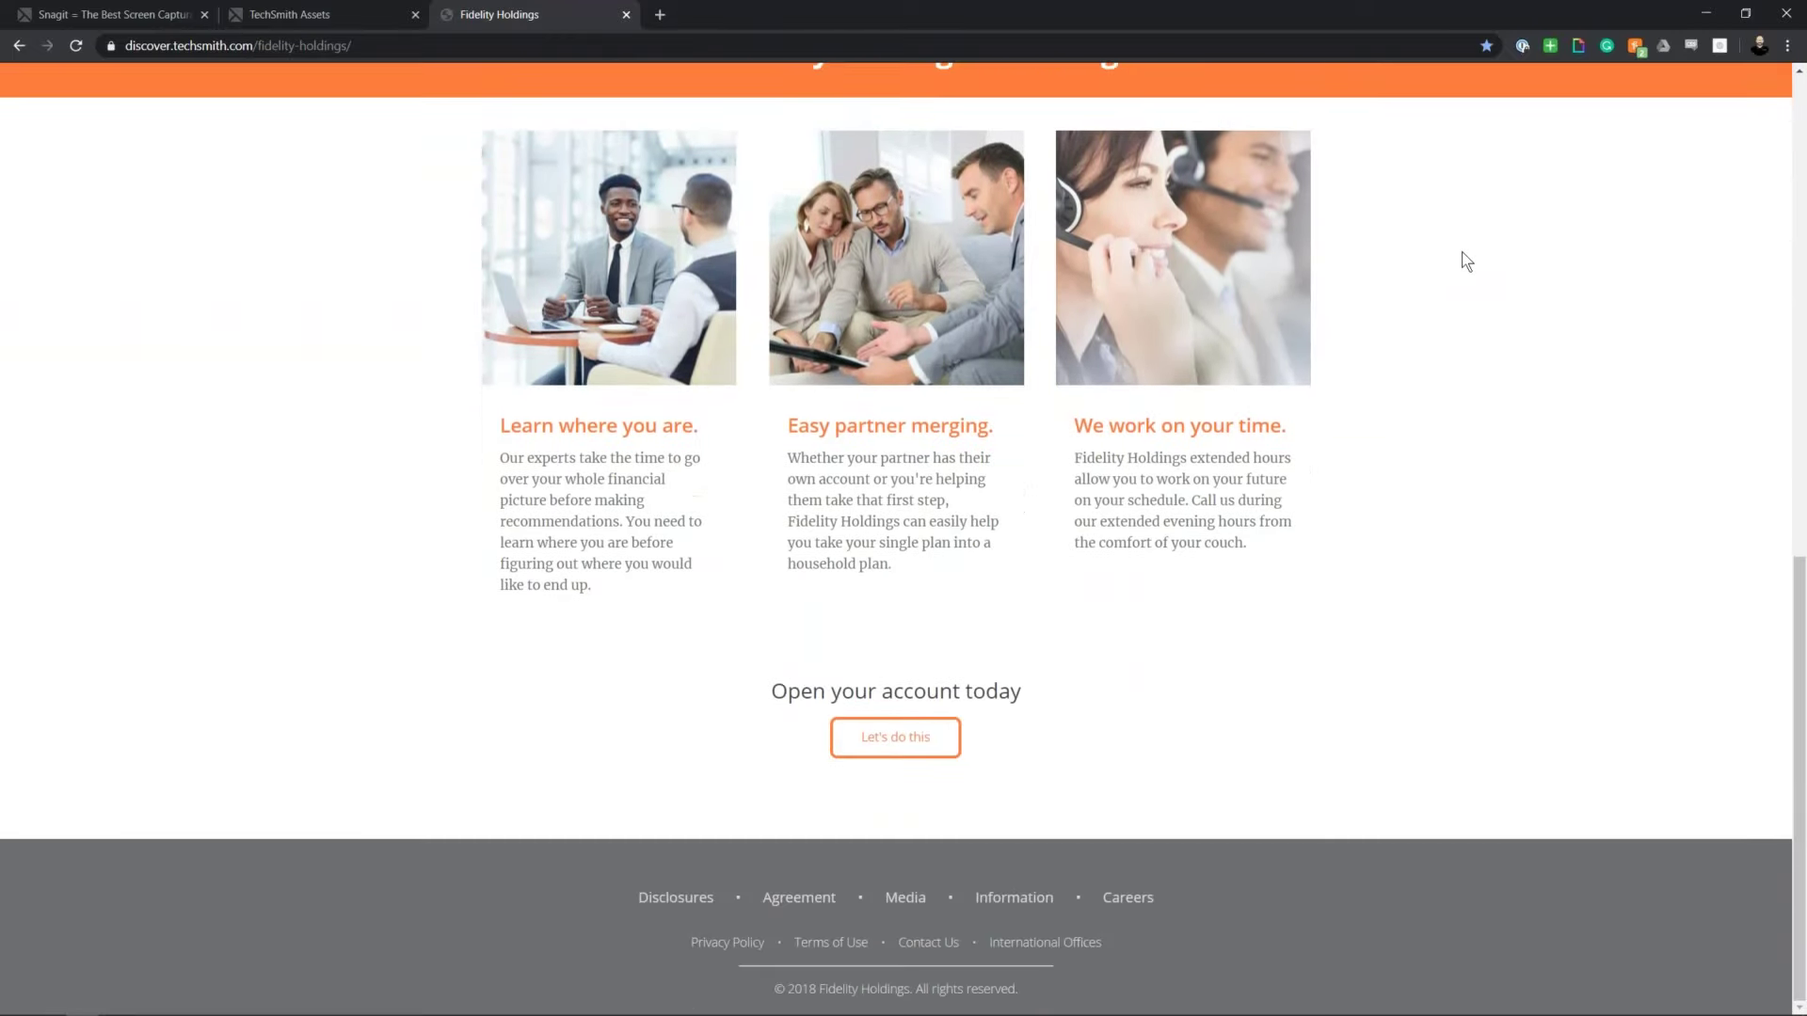
scroll(1462, 252, up, 9)
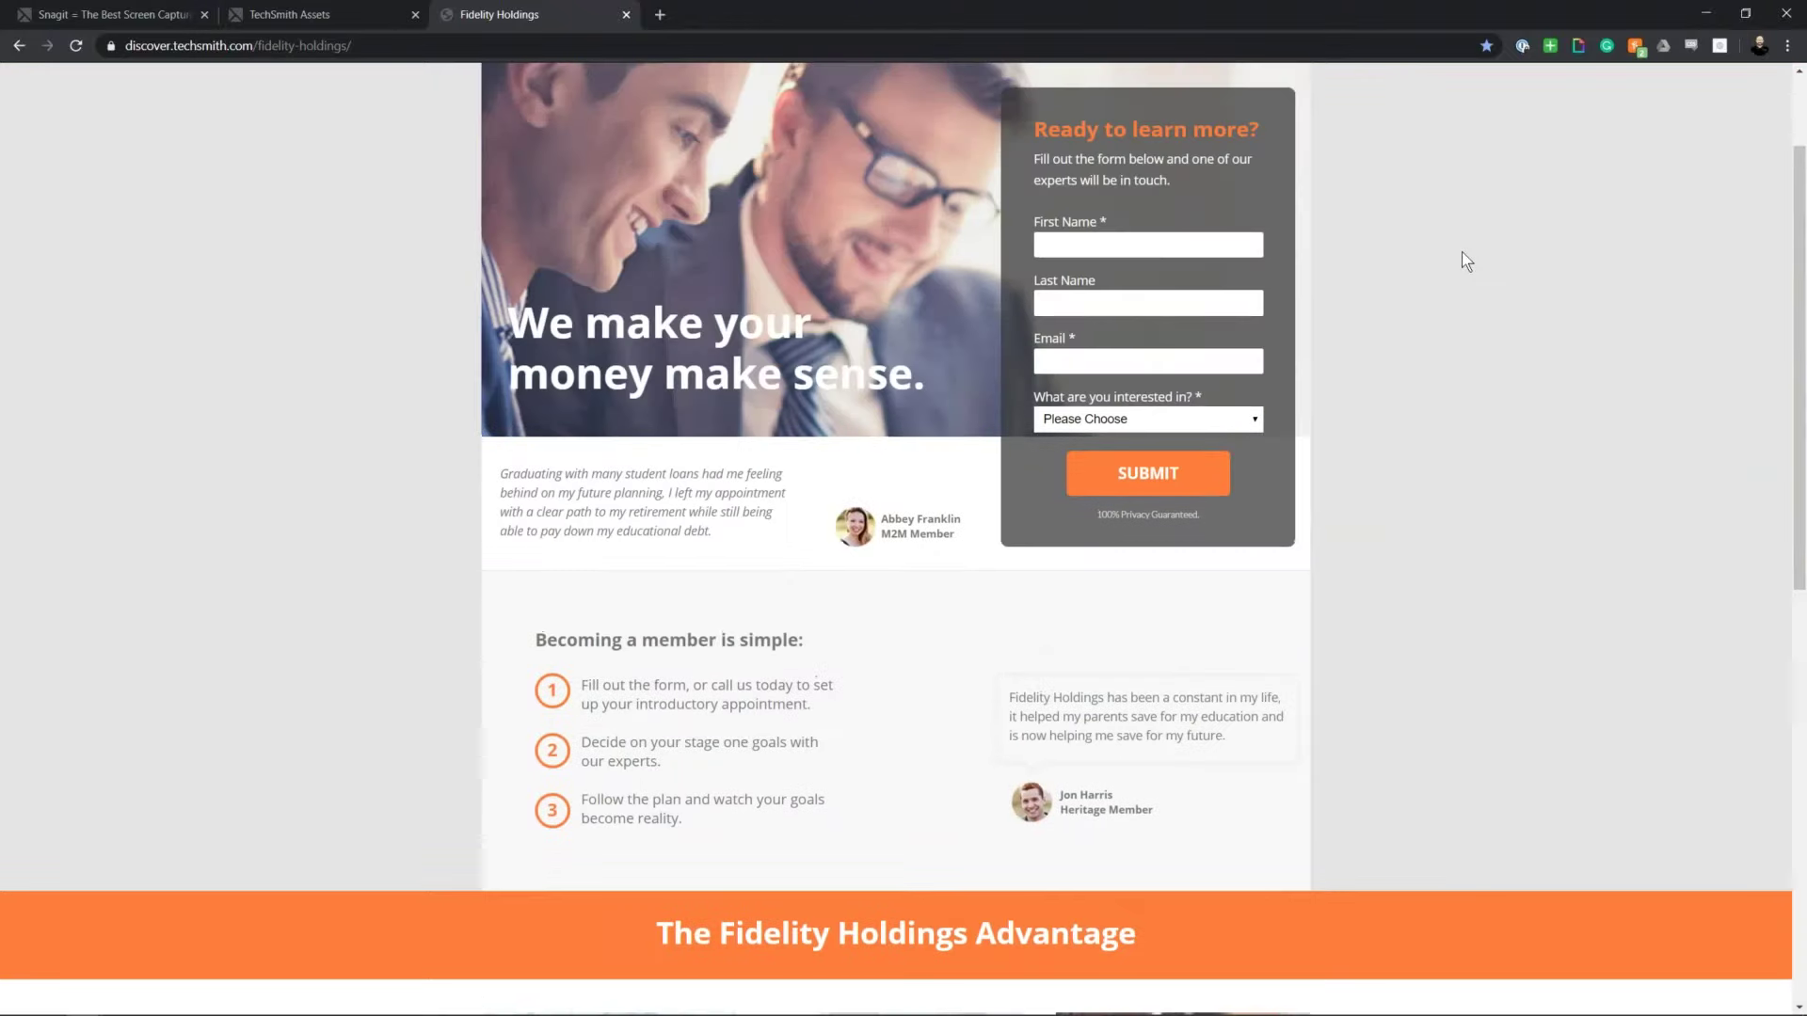
scroll(1462, 252, up, 2)
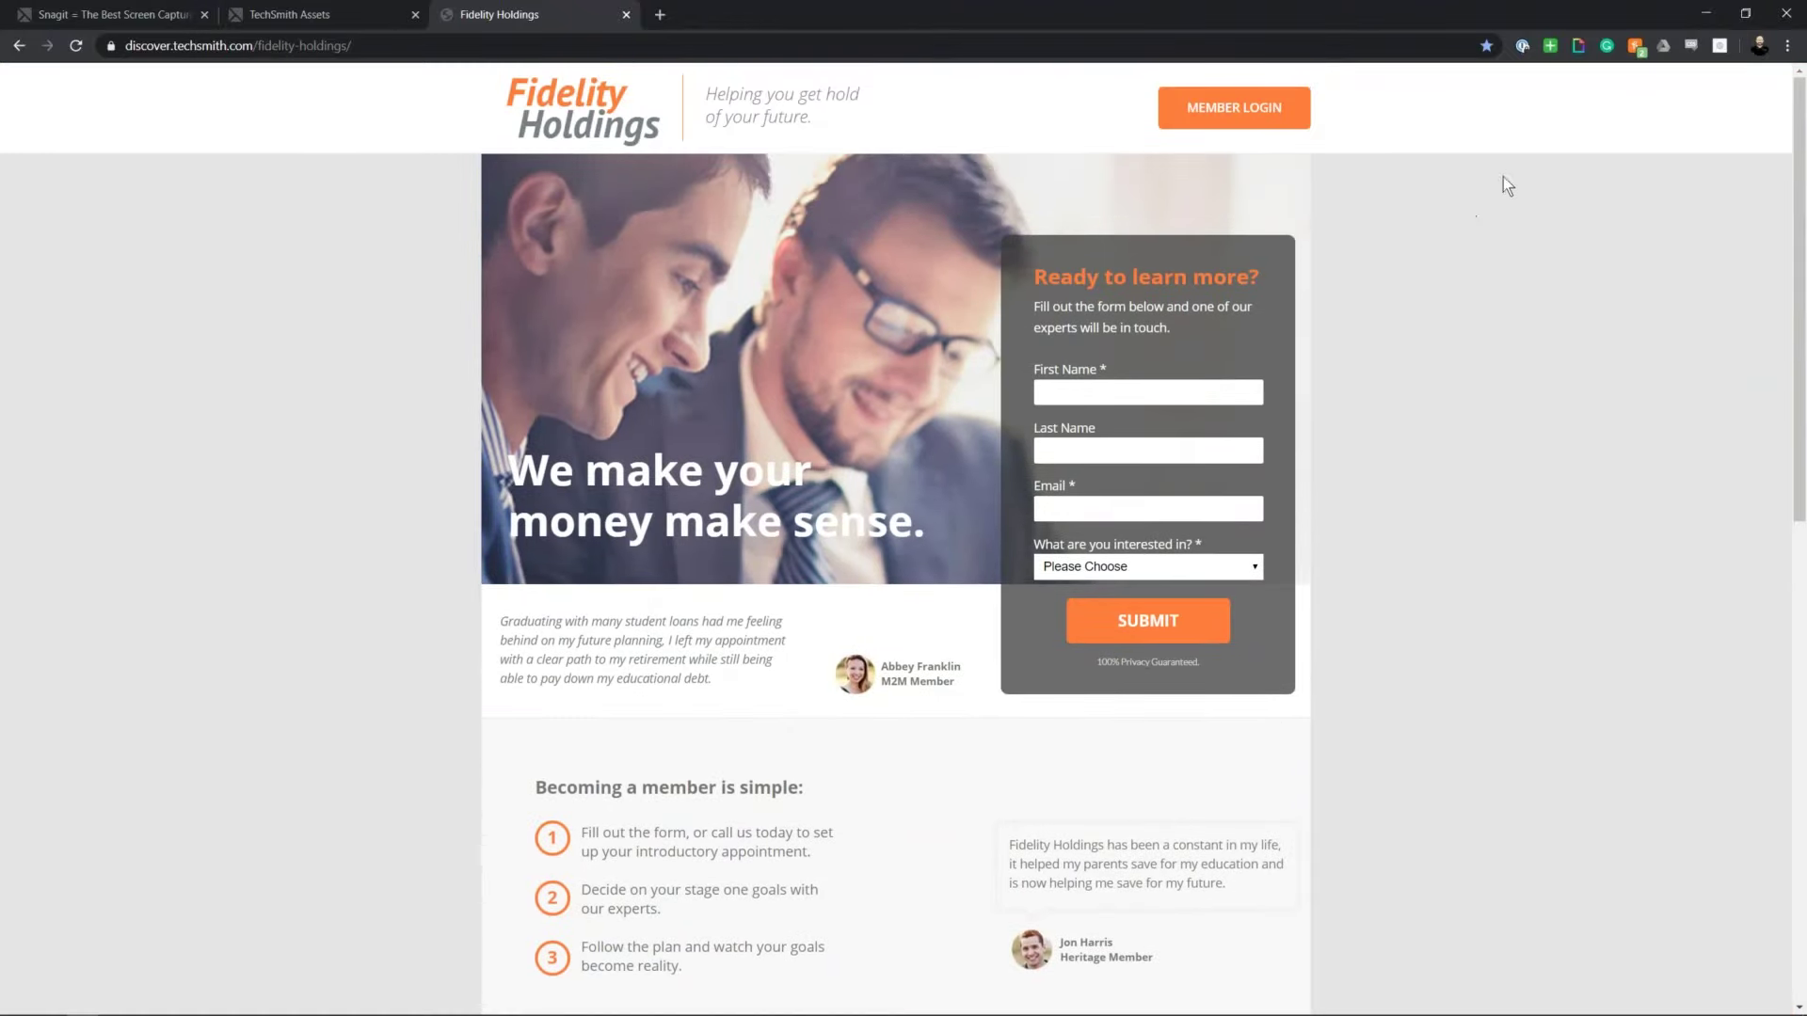
click(1706, 14)
Step: Open the Green Border Word preset for editing from the Presets list
drag(935, 357, 927, 289)
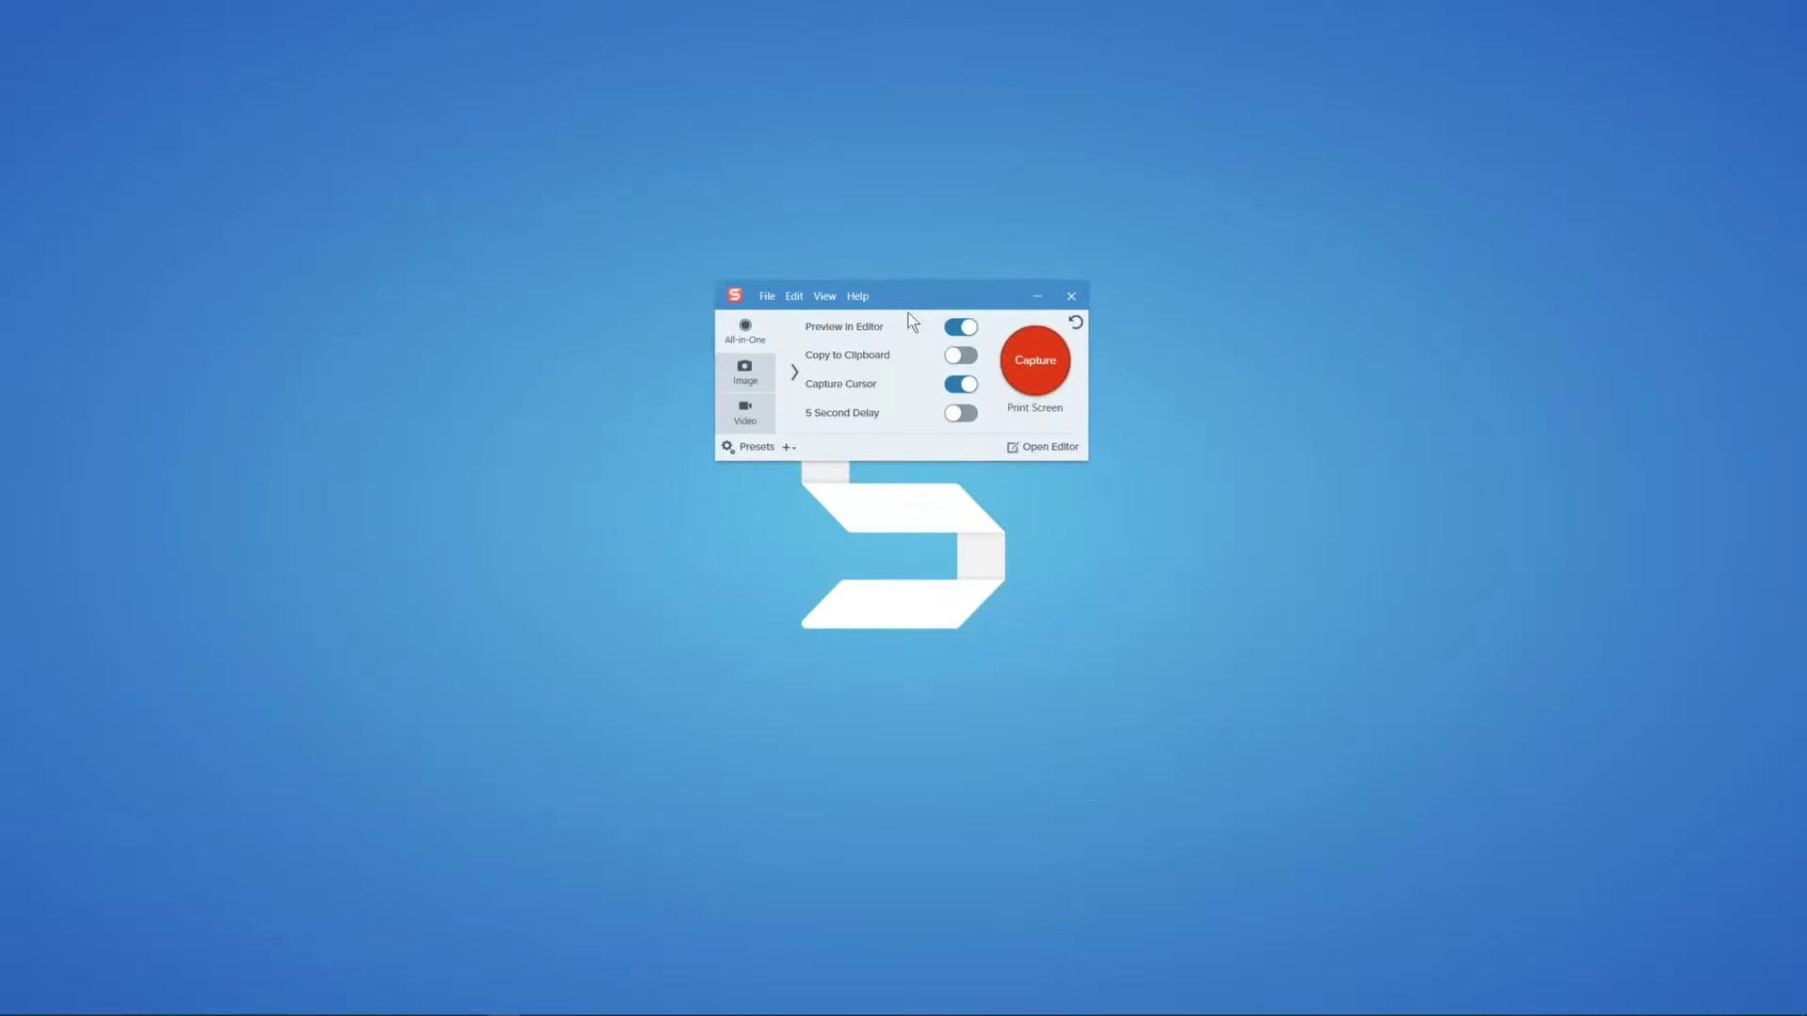
click(757, 447)
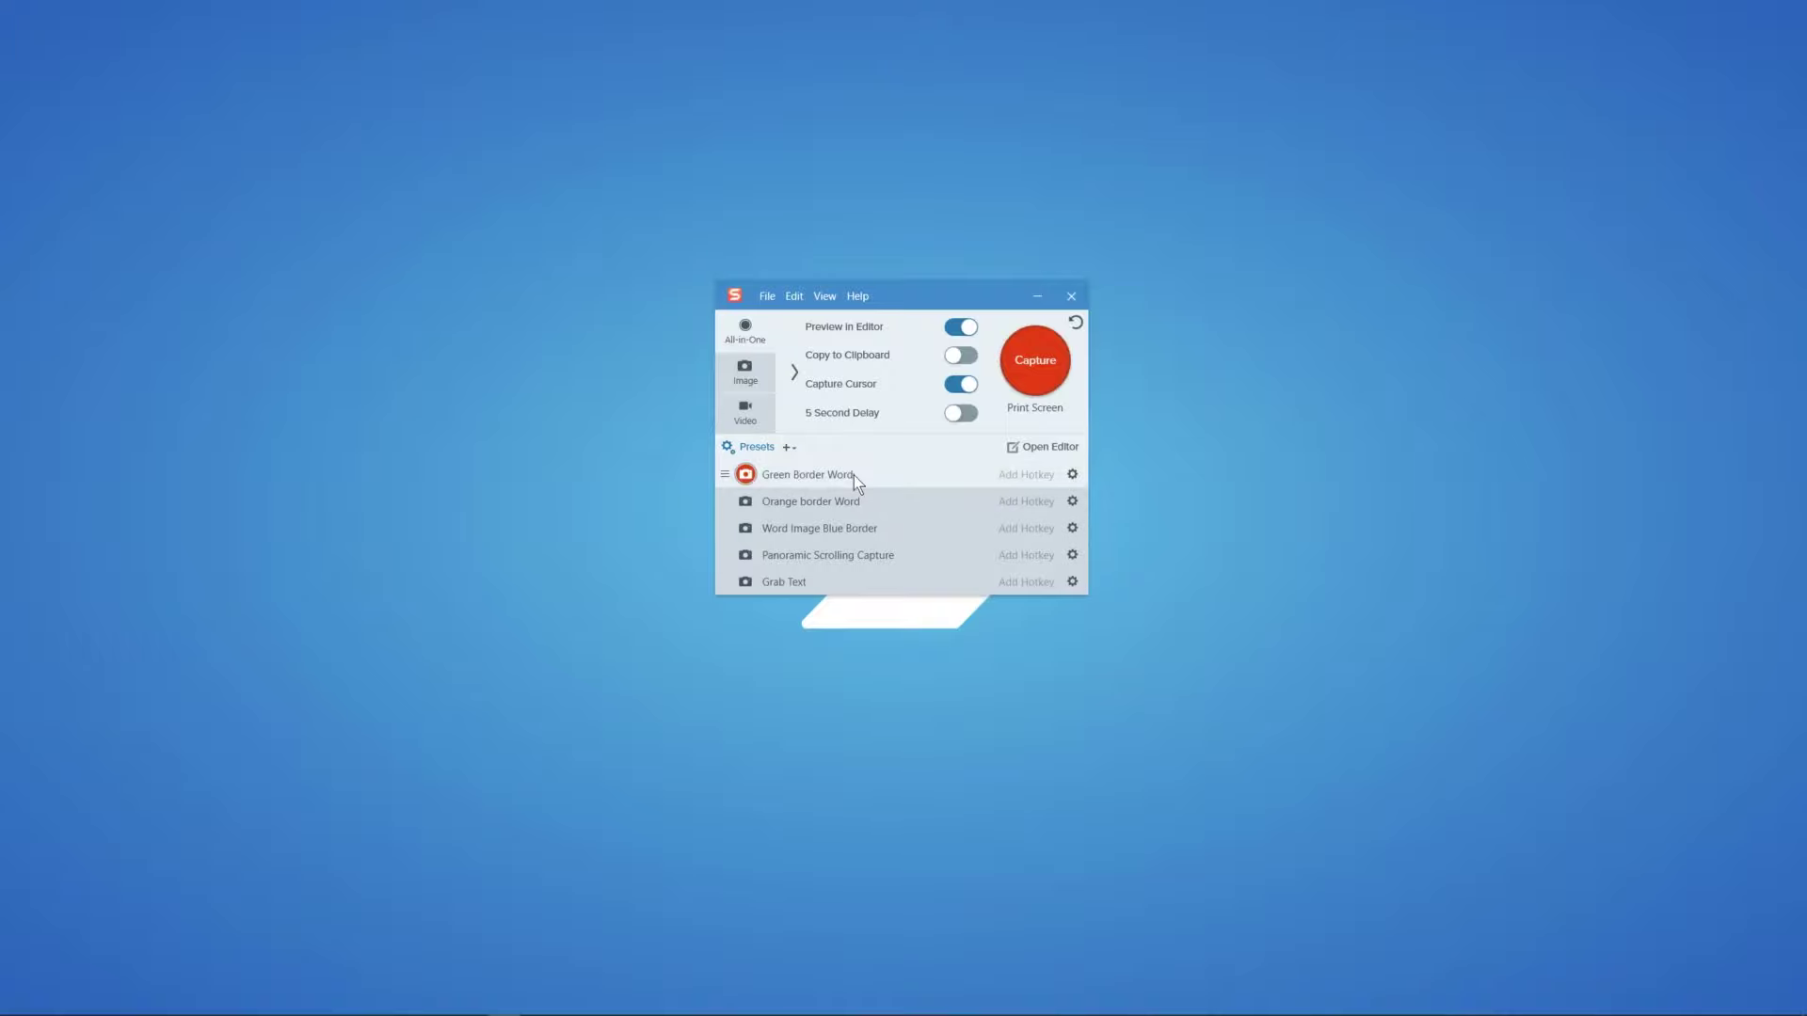
click(1072, 474)
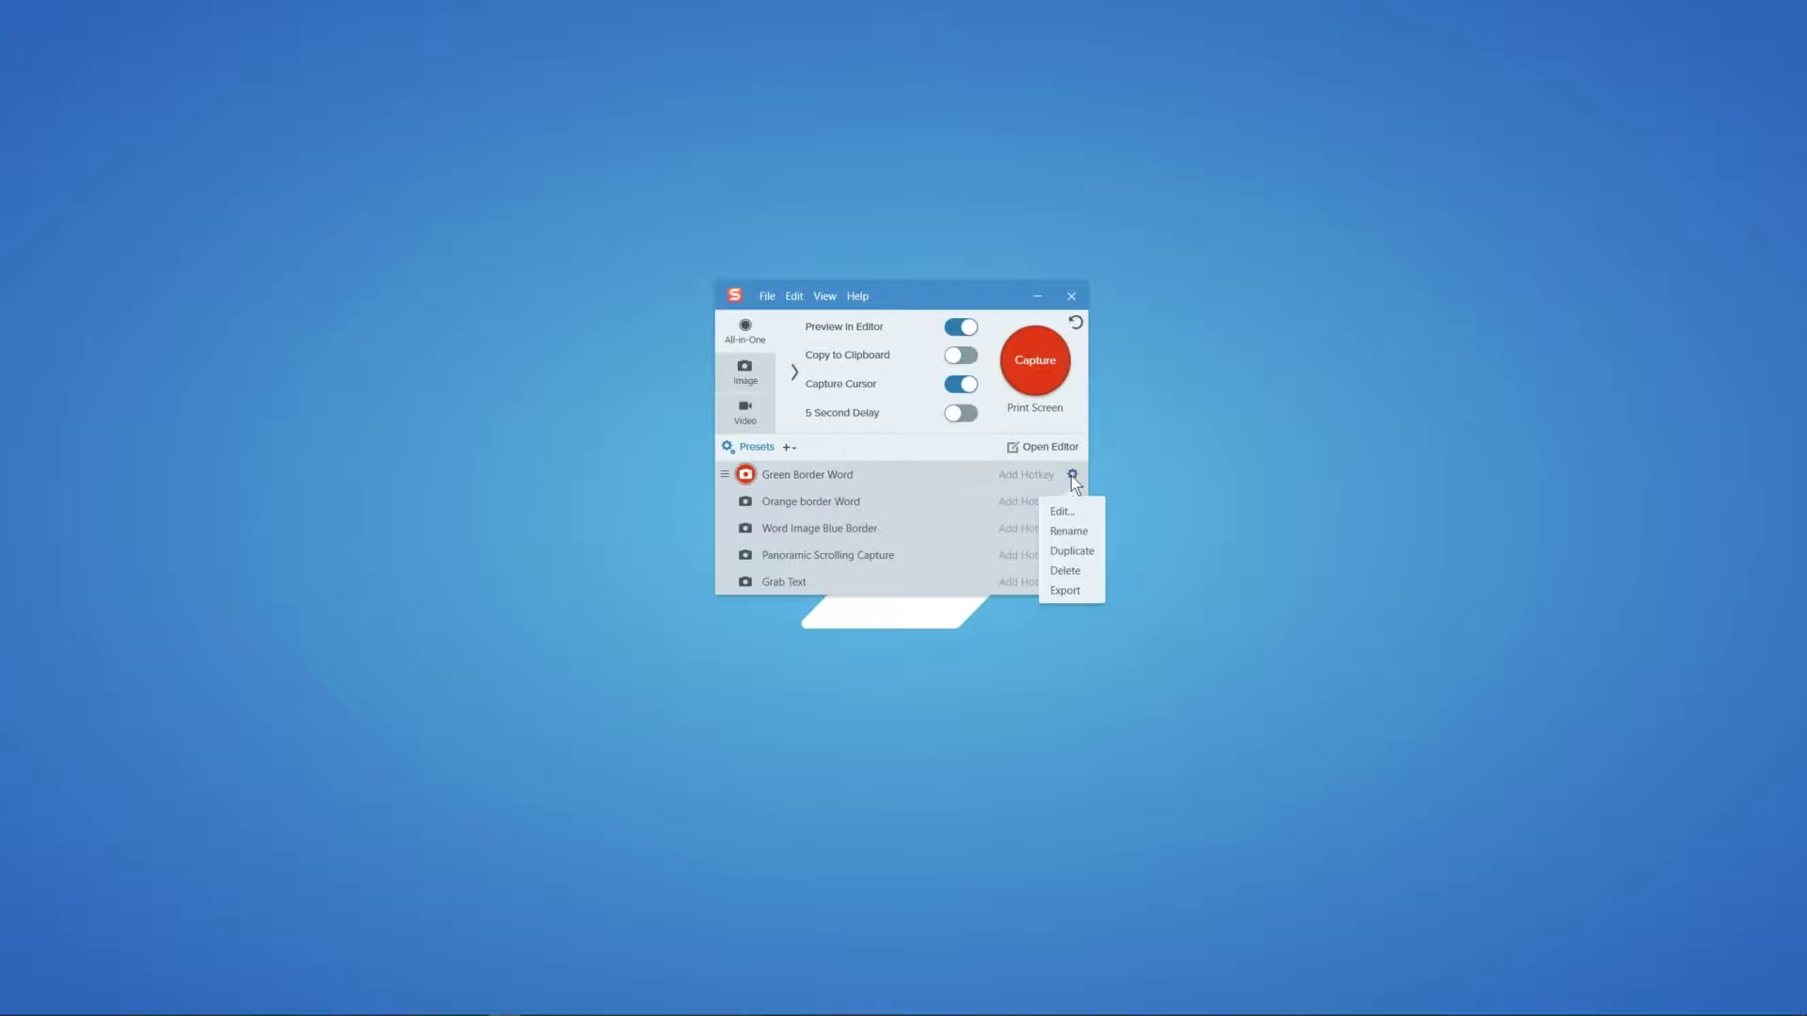
click(1061, 511)
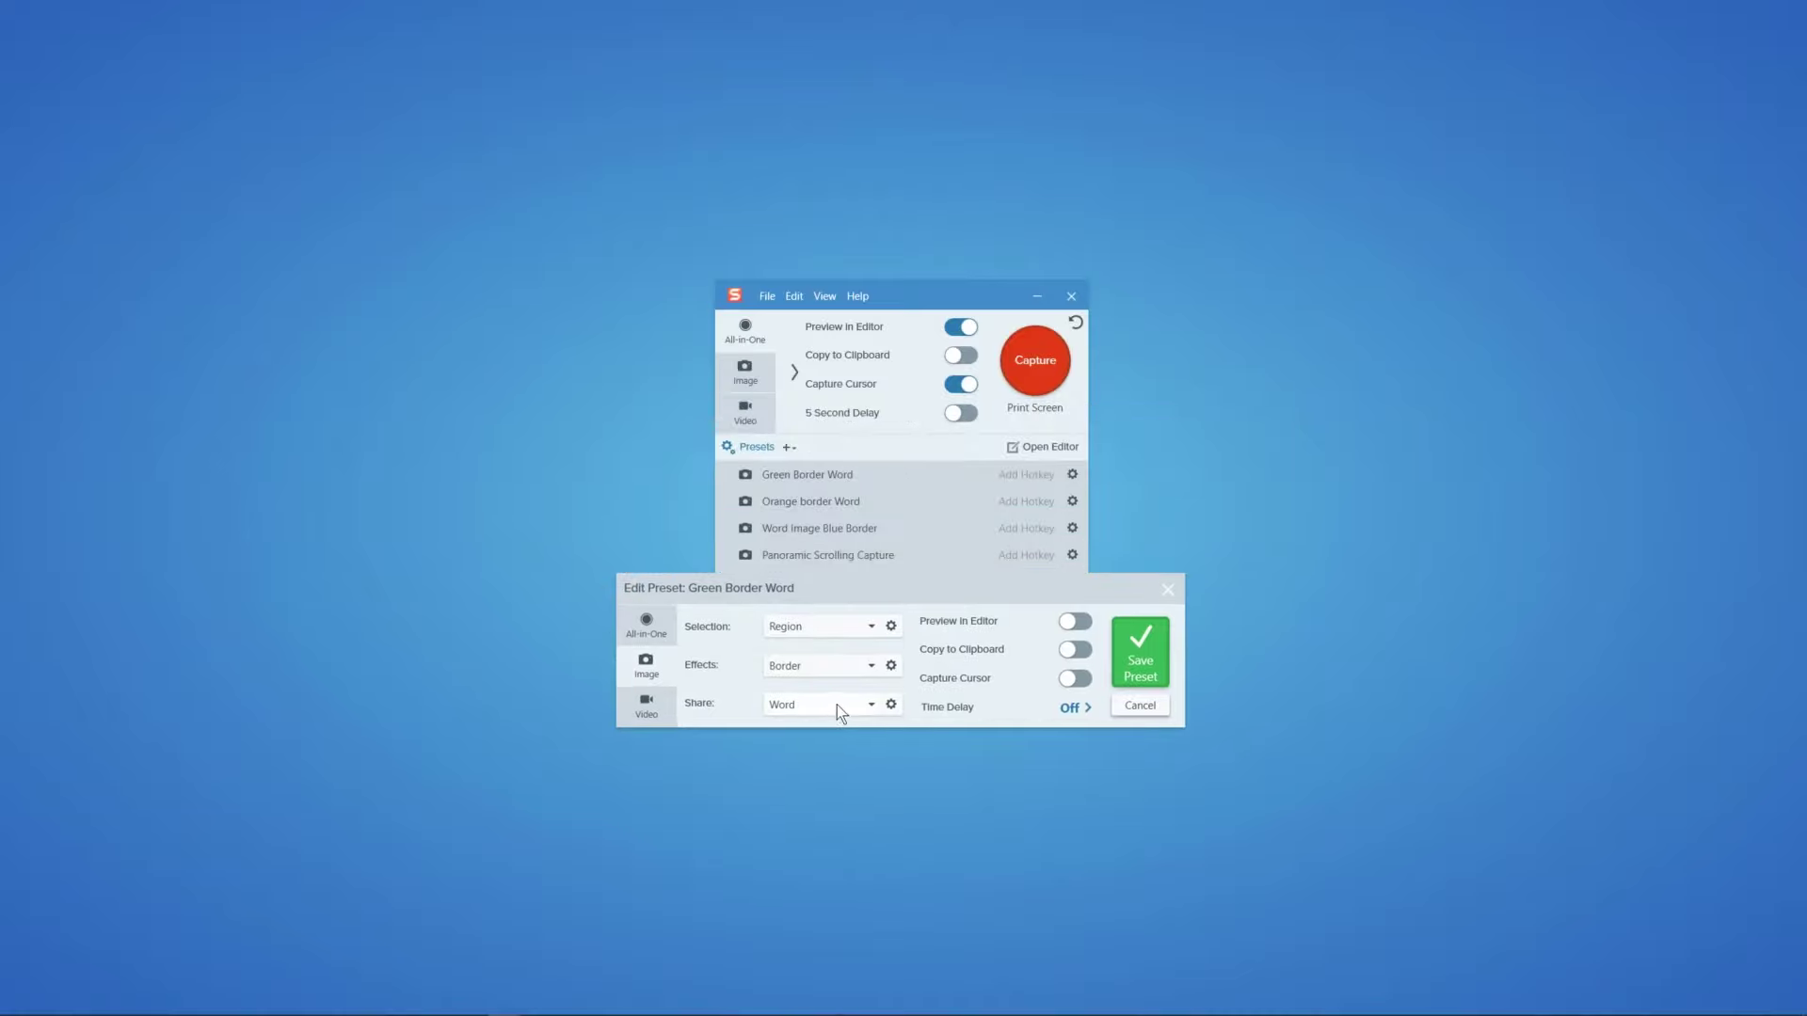
Step: Check the Word share options, then close them and the preset editor without changes
click(891, 706)
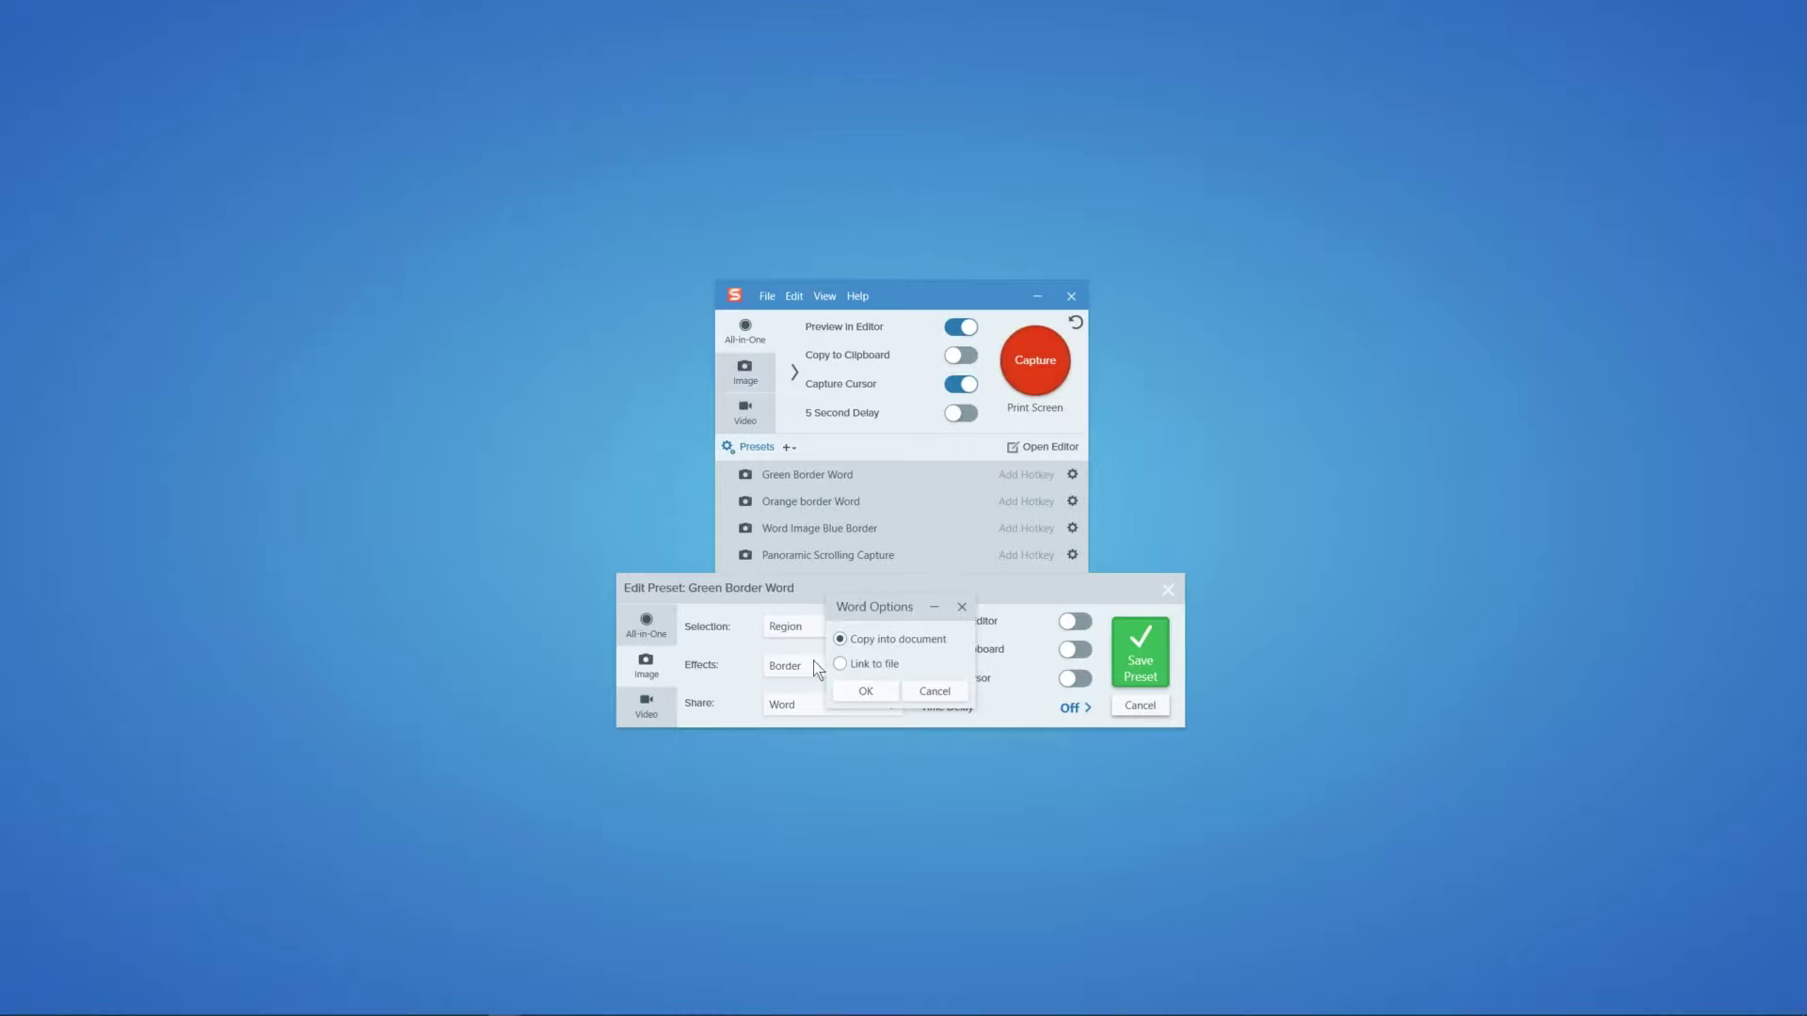
click(930, 689)
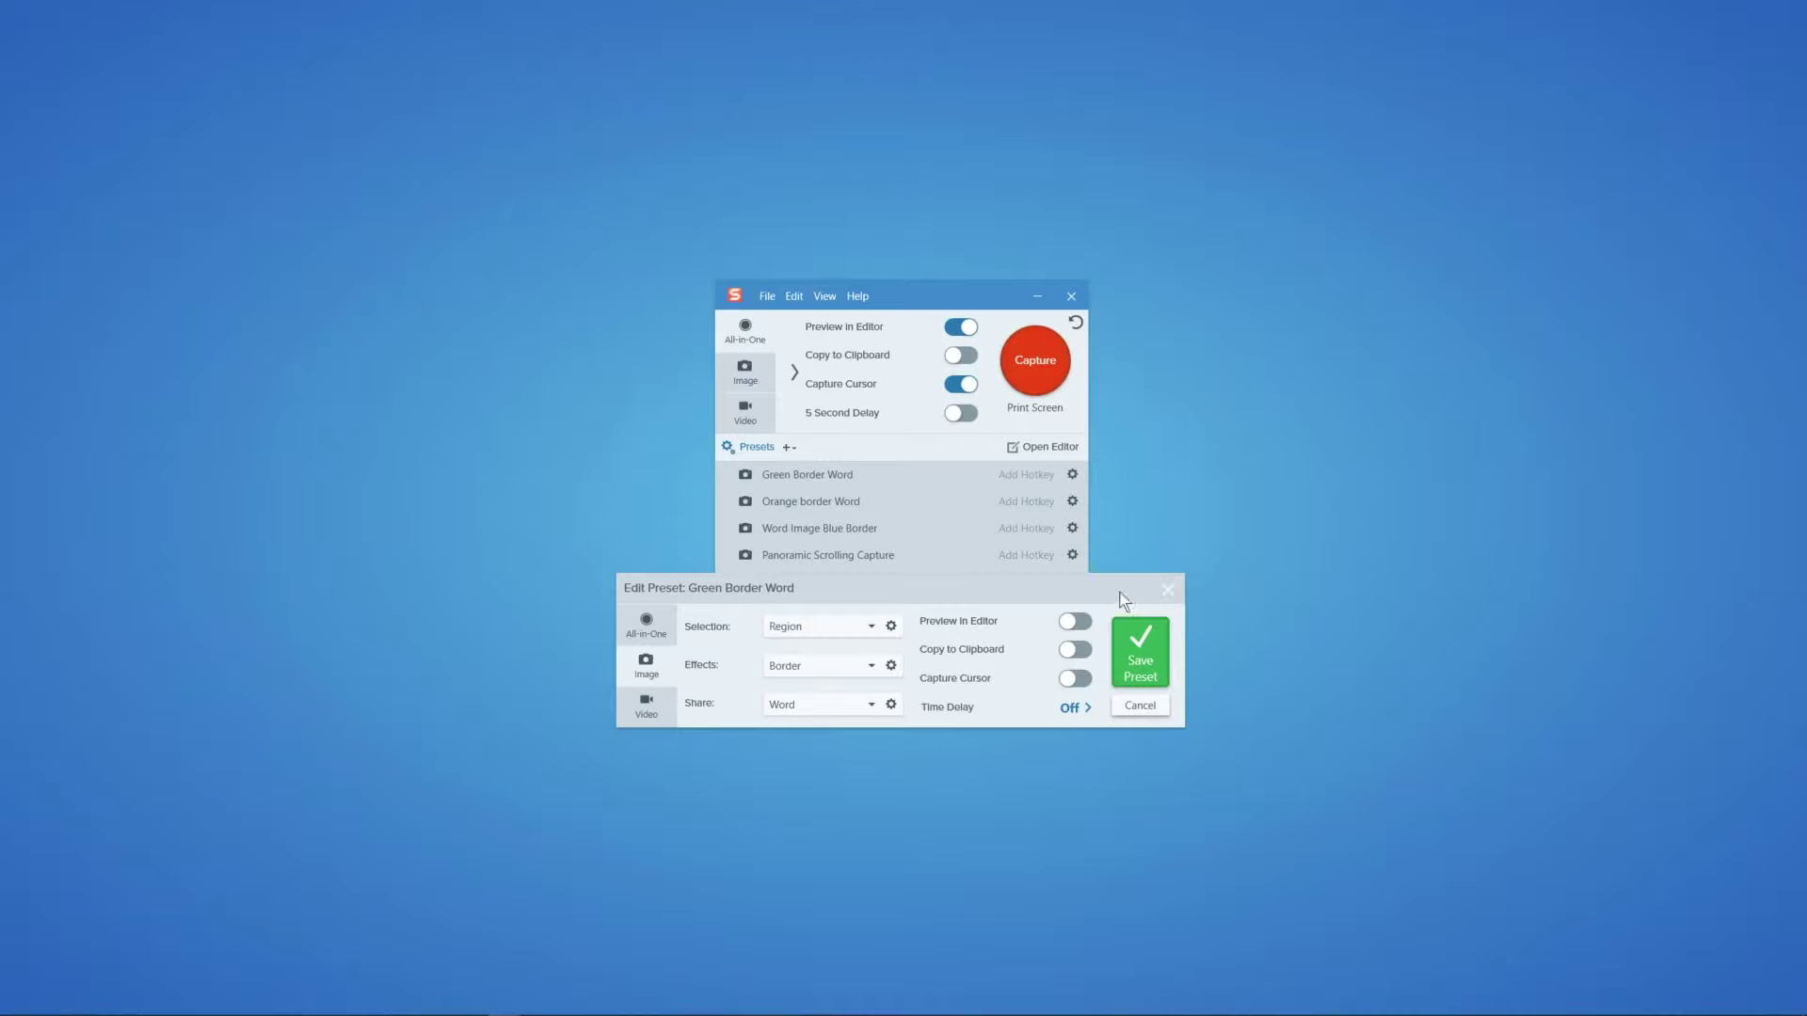
drag(1121, 585, 1131, 582)
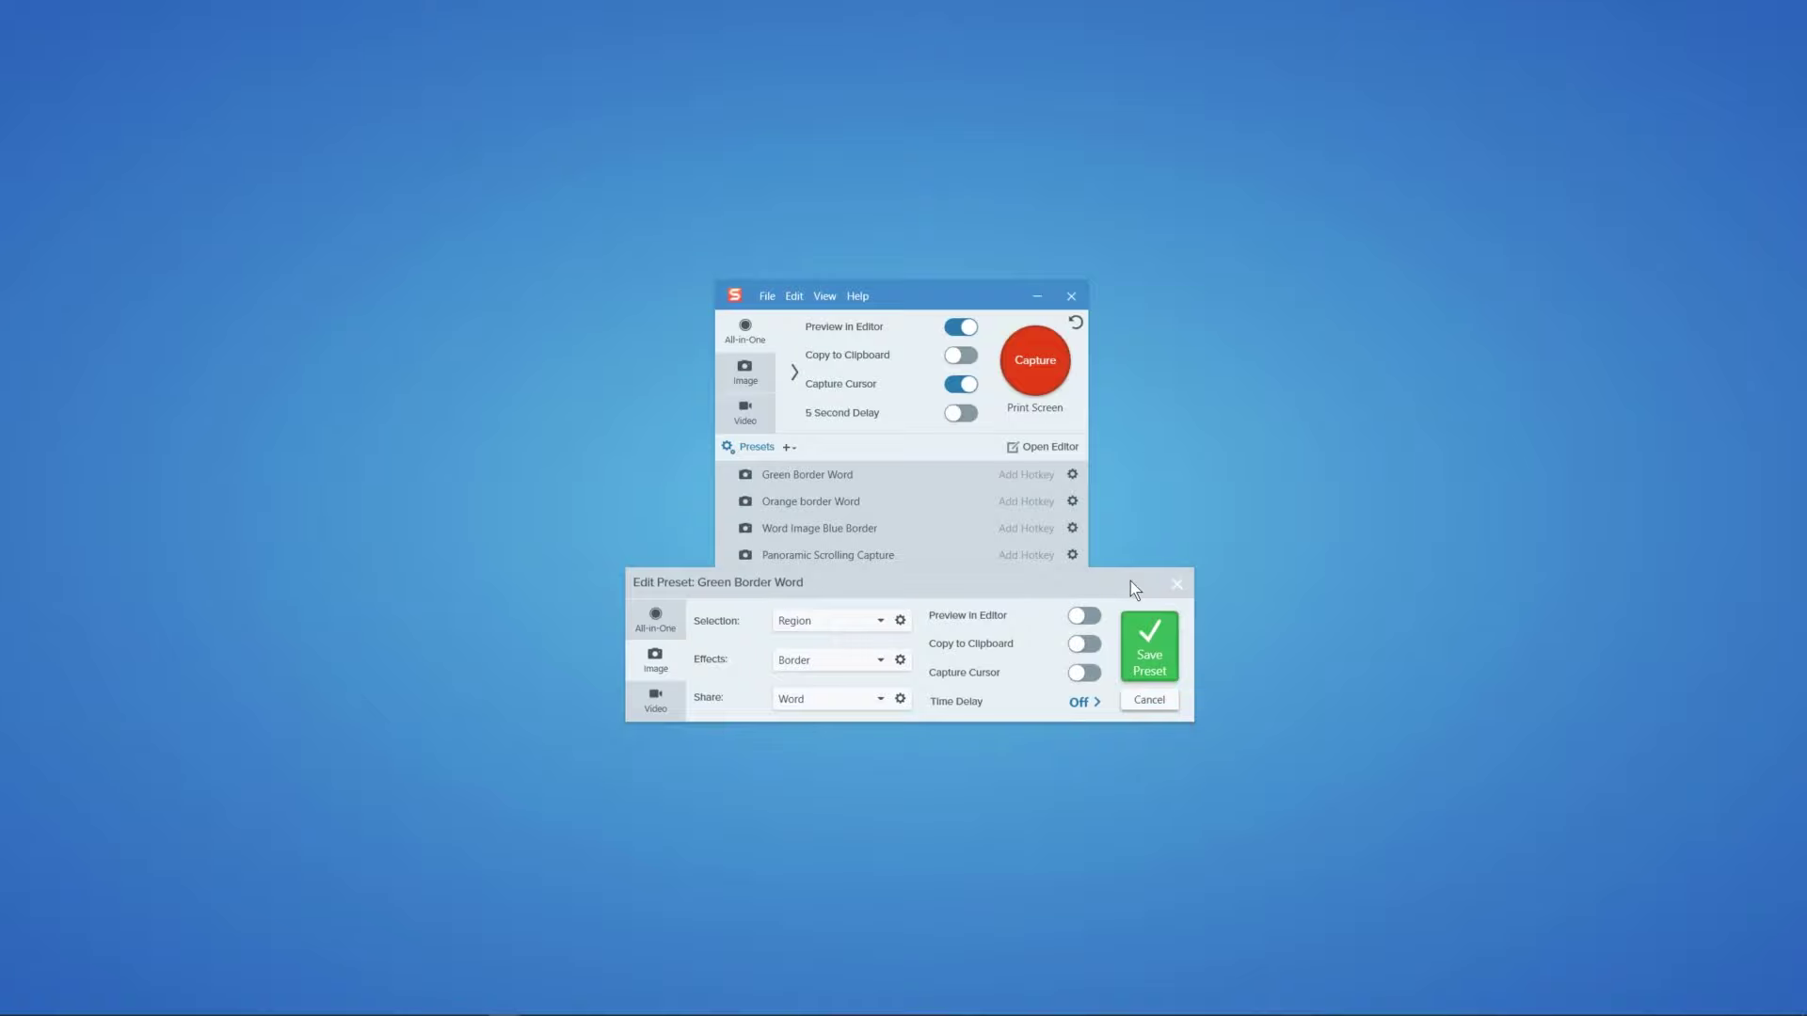
click(1181, 584)
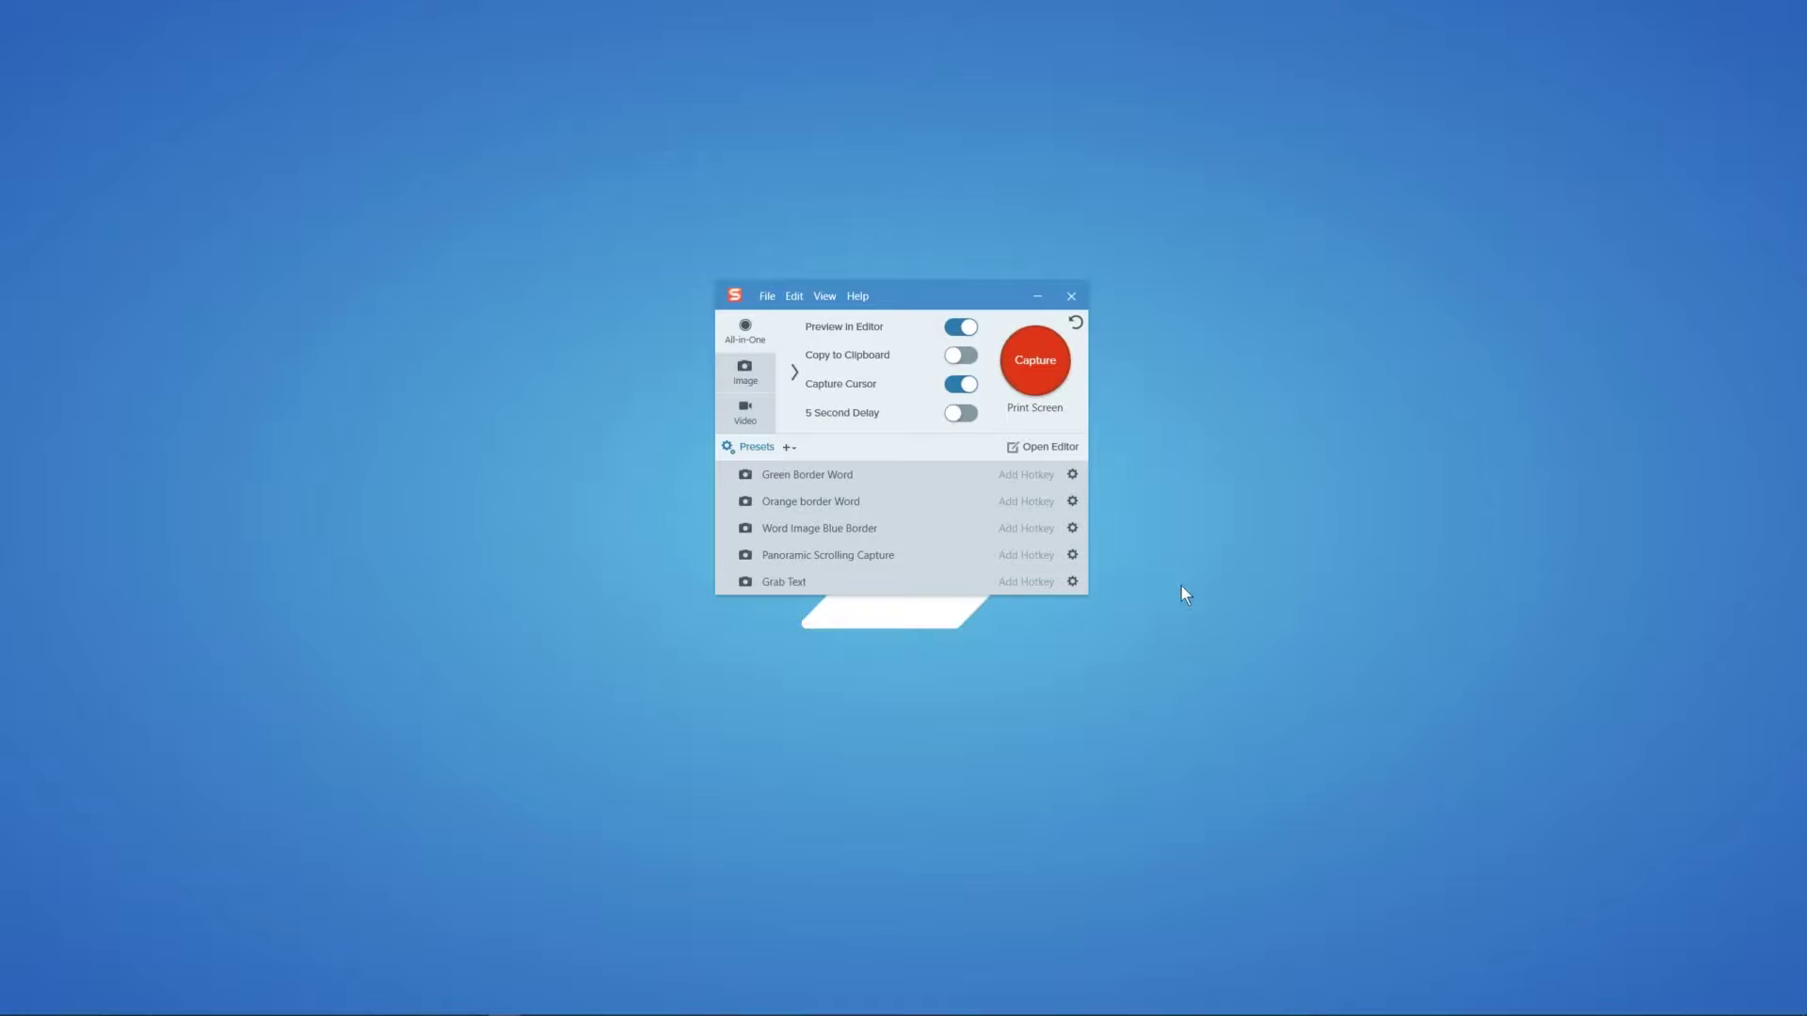
Step: Collapse the presets list, reposition the capture window lower, and switch to Chrome
click(748, 451)
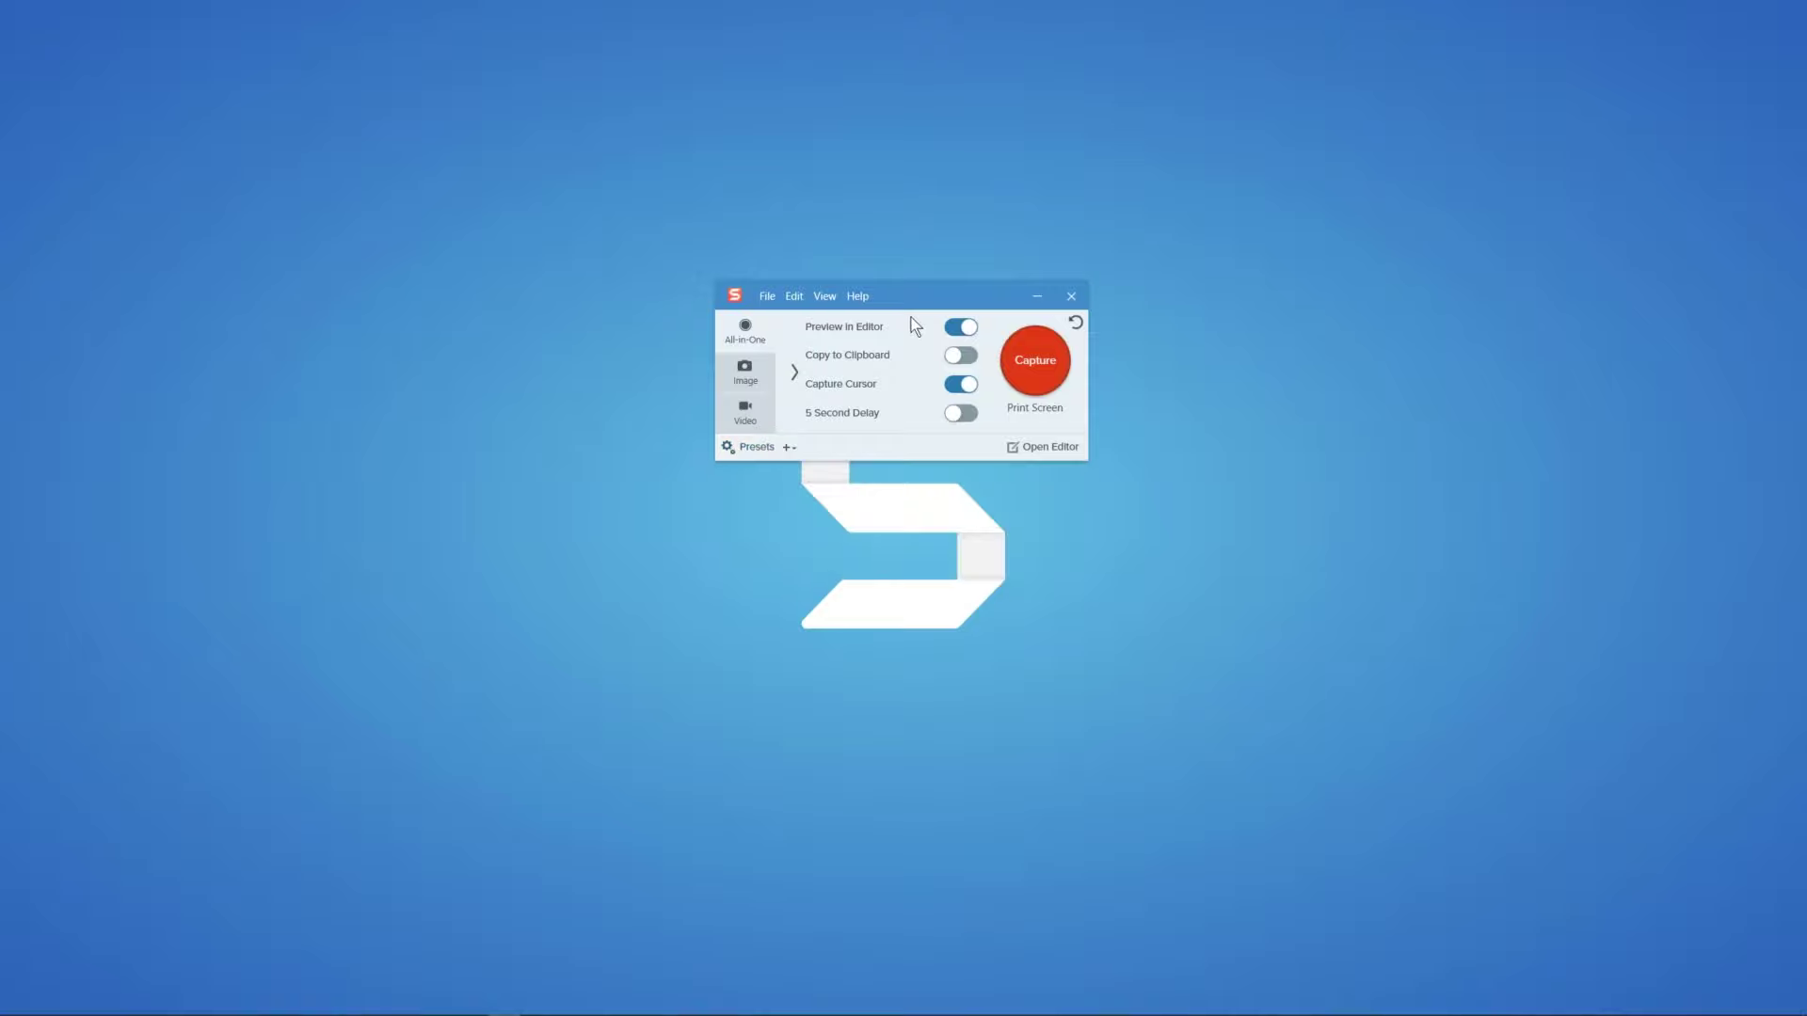
drag(916, 297, 919, 281)
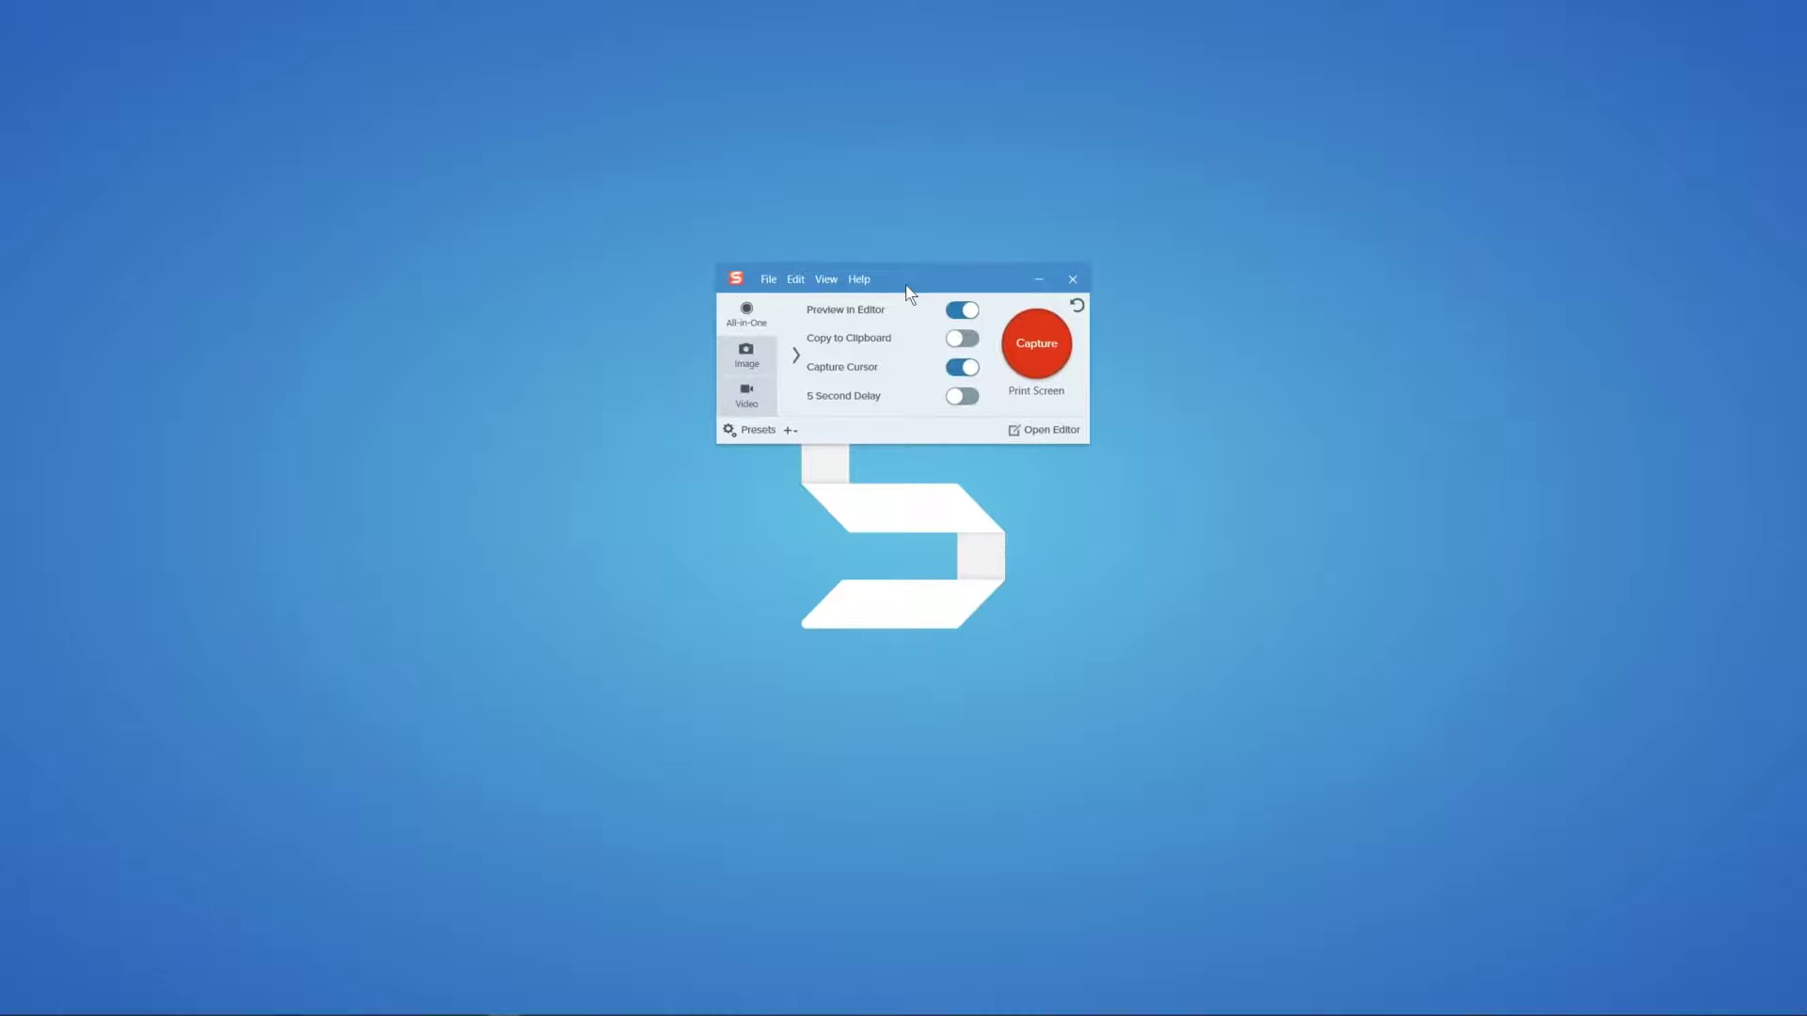
drag(902, 294, 904, 400)
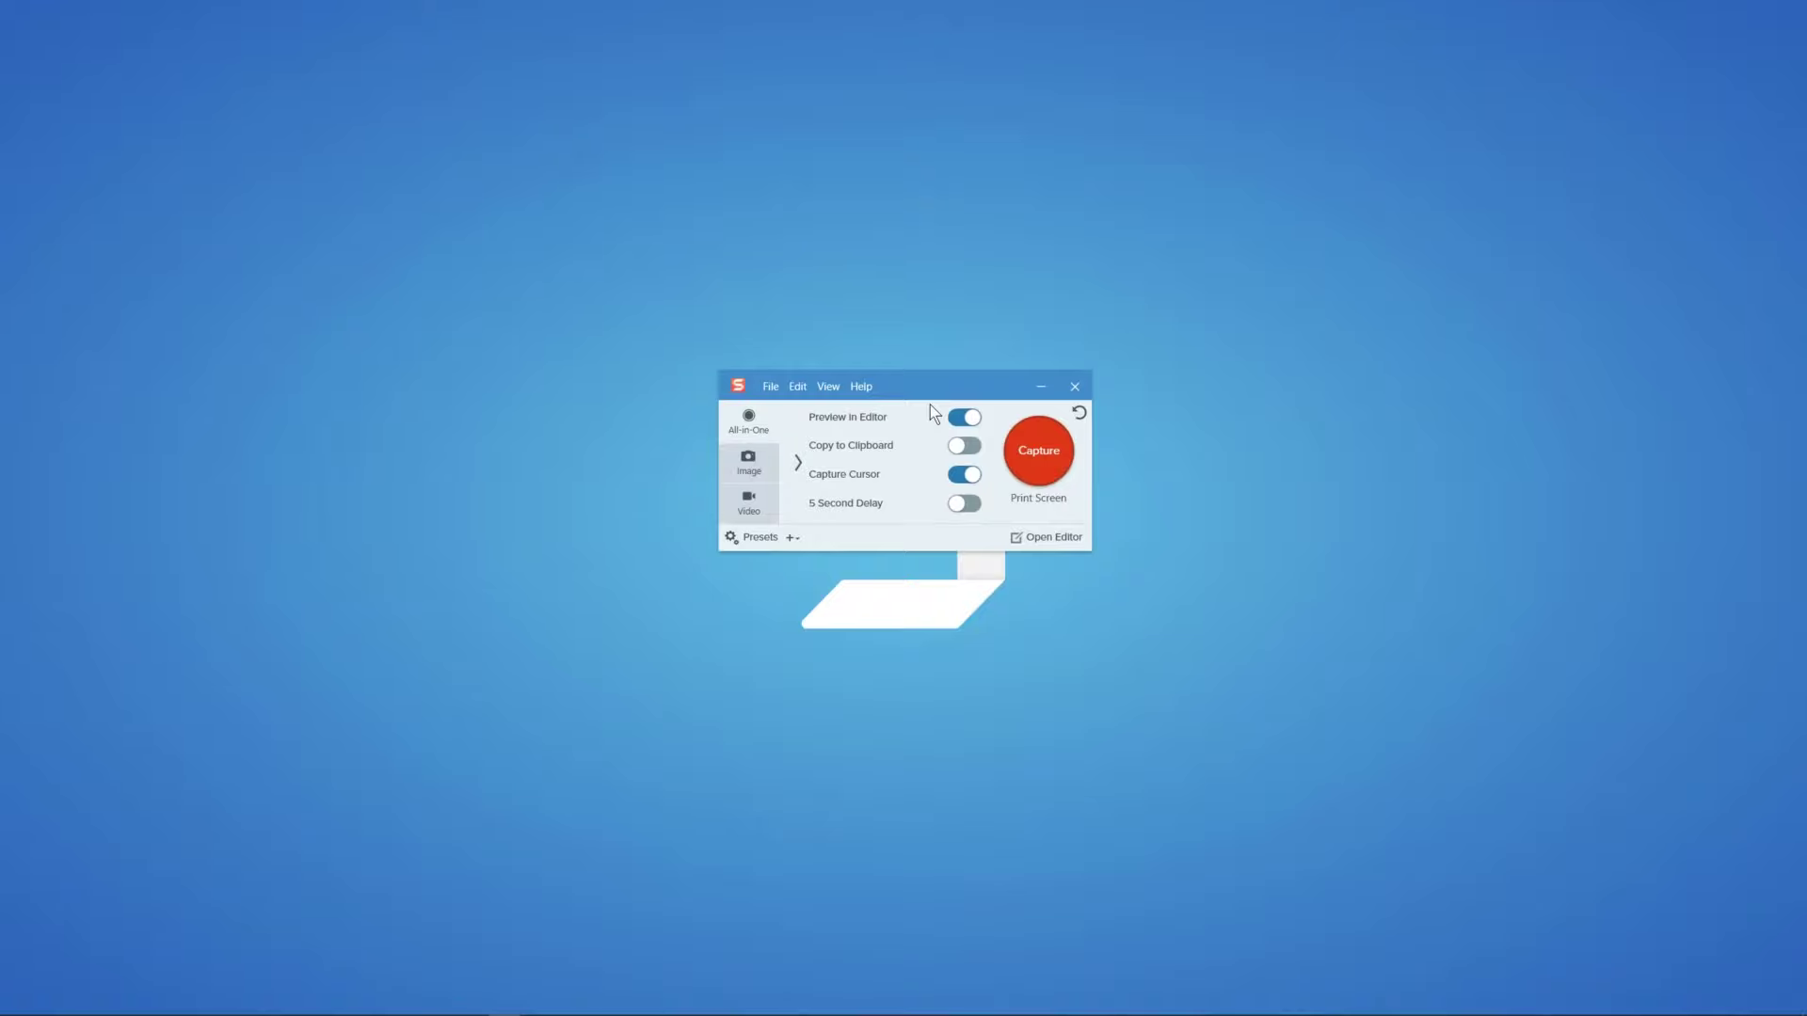
key(alt+Tab)
key(alt+Tab)
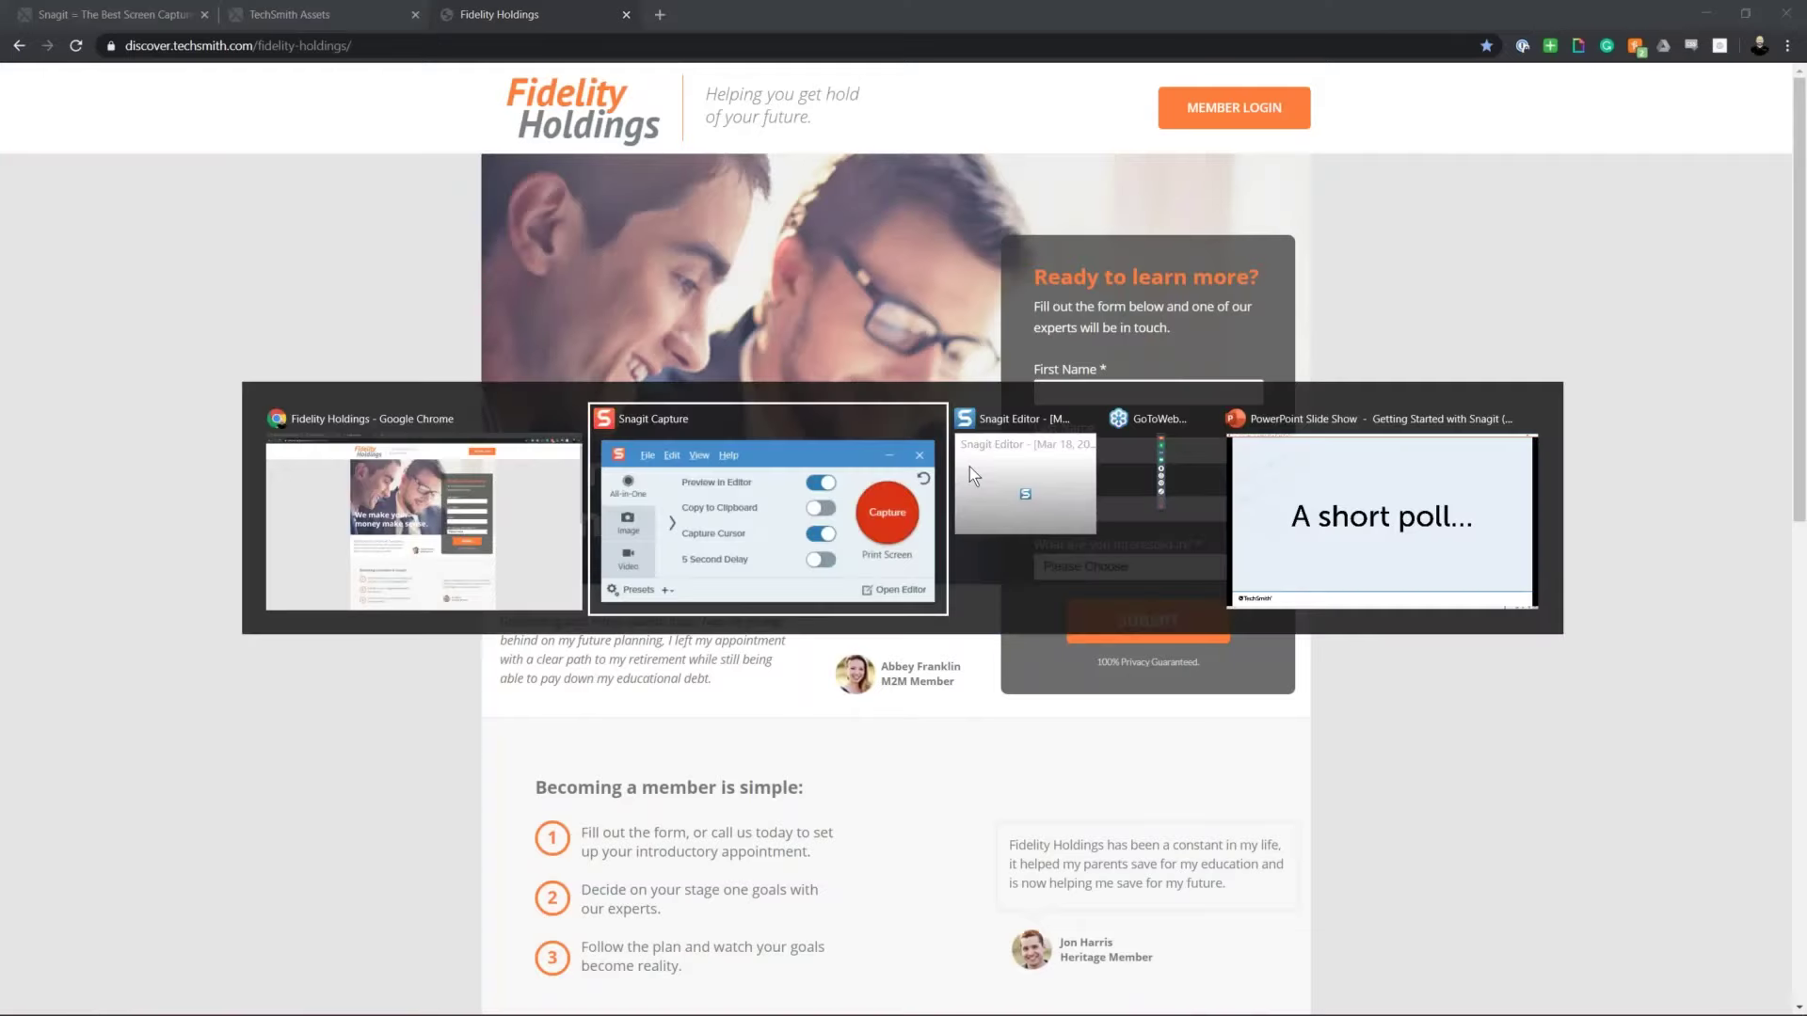
Step: Take a panoramic capture of the Fidelity headline and testimonial region (829 x 557)
drag(946, 393, 1587, 336)
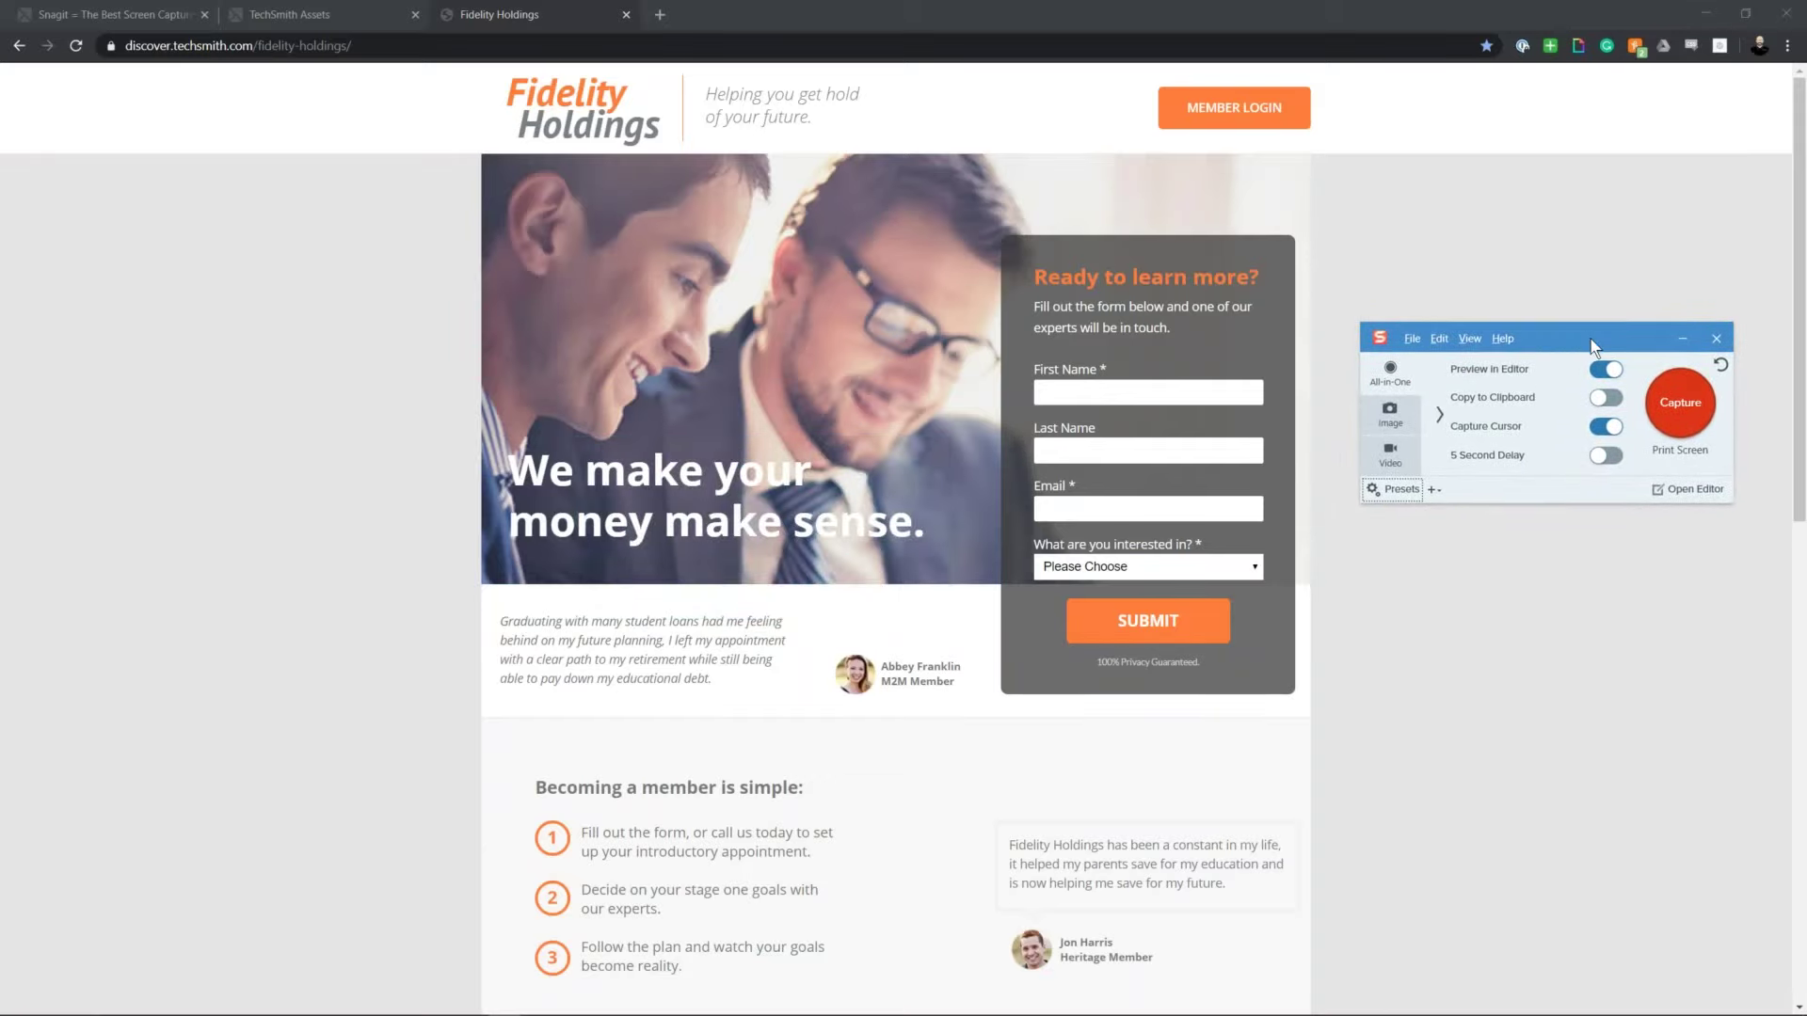
click(1673, 403)
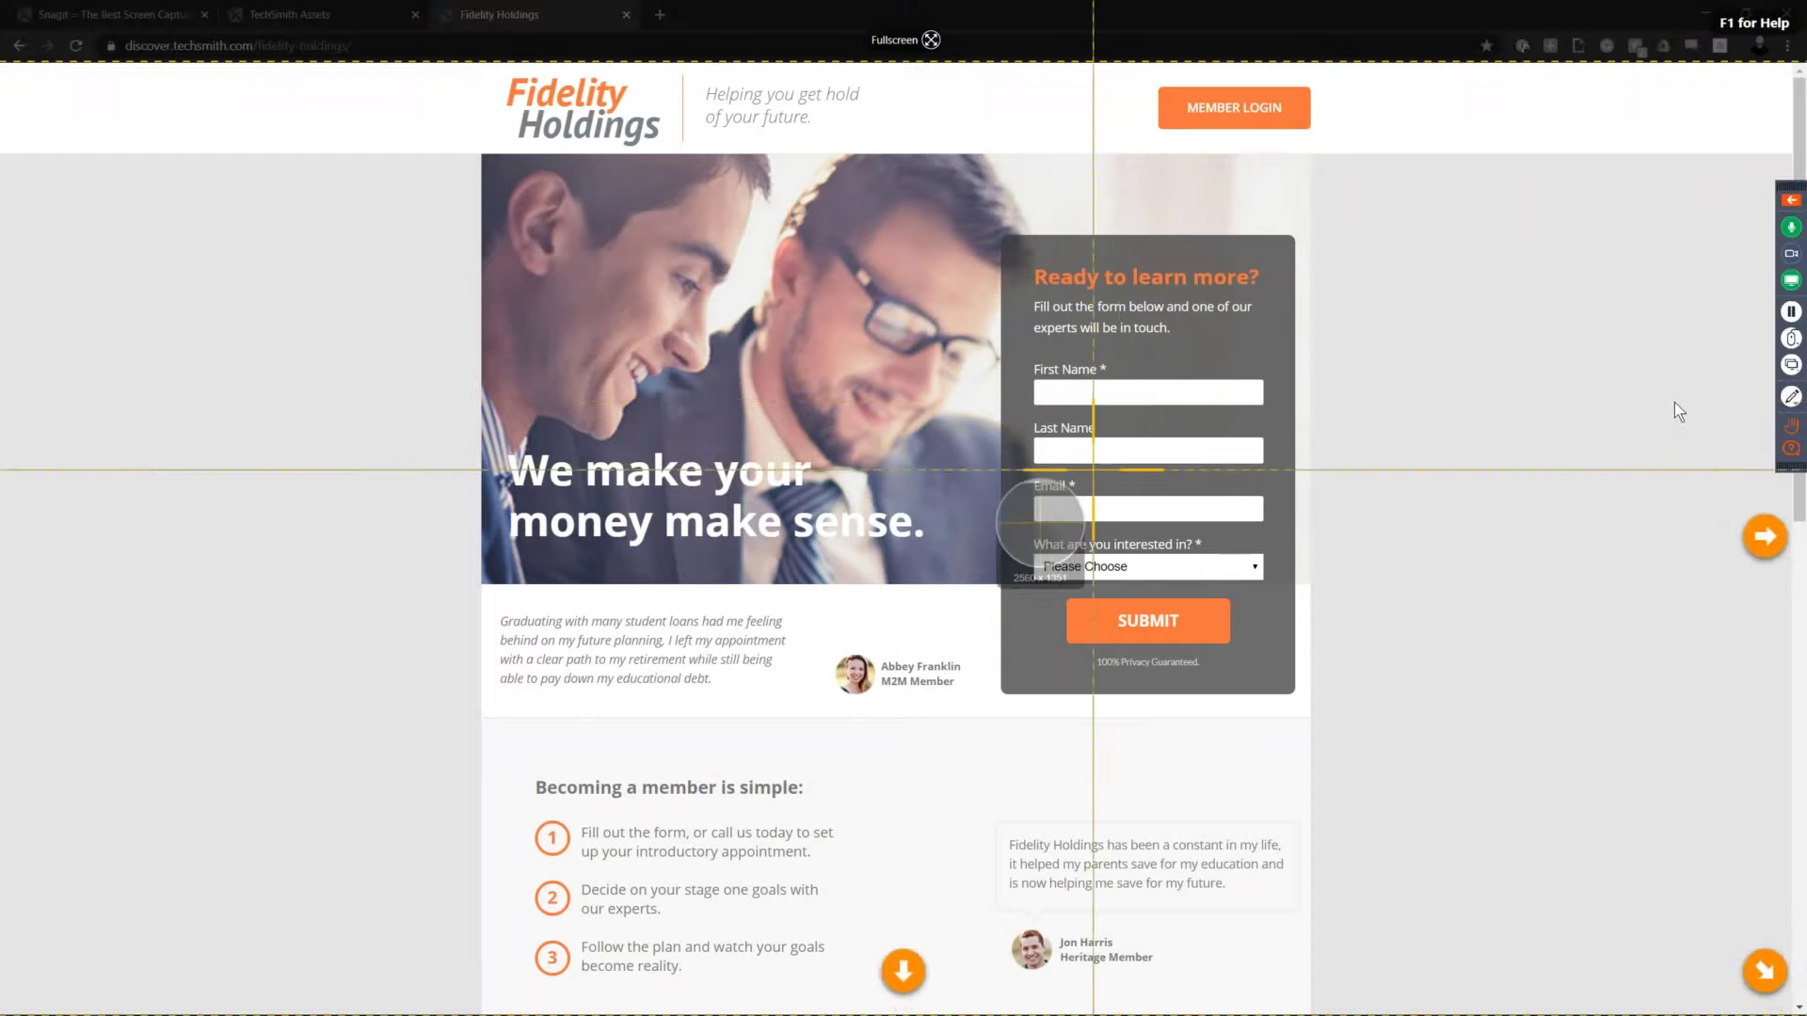
drag(445, 338, 1030, 730)
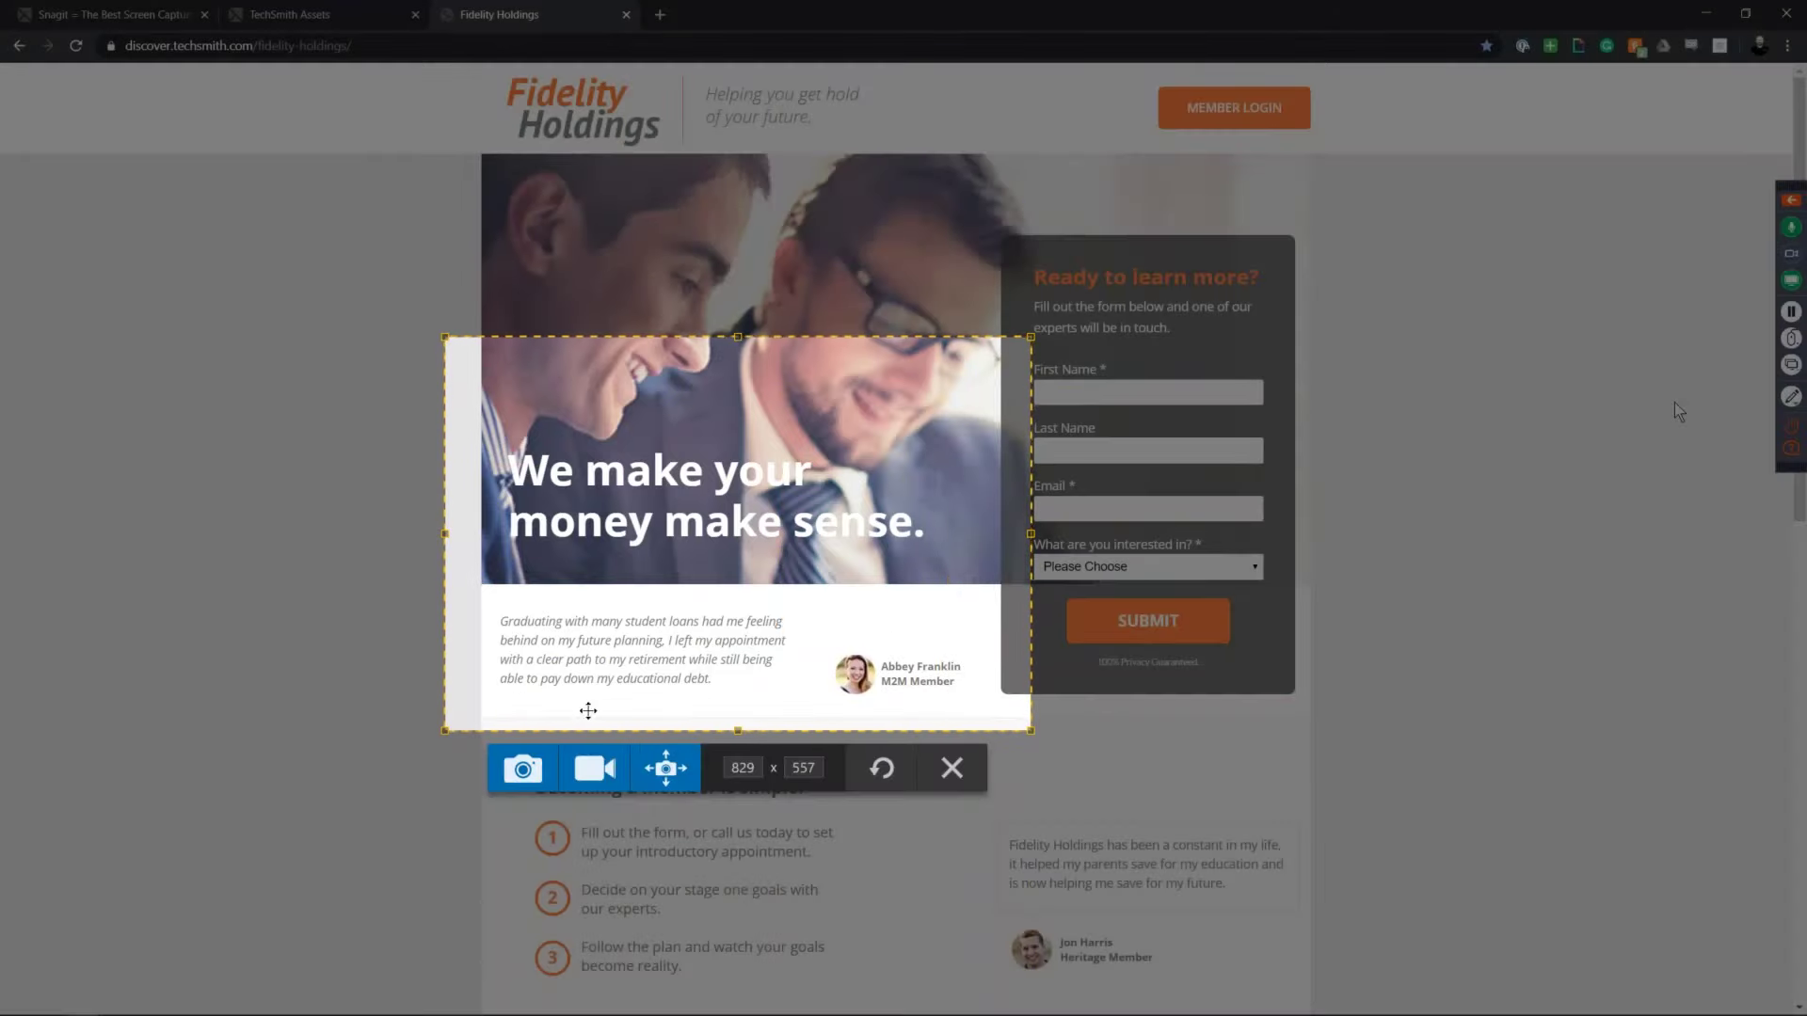
click(679, 767)
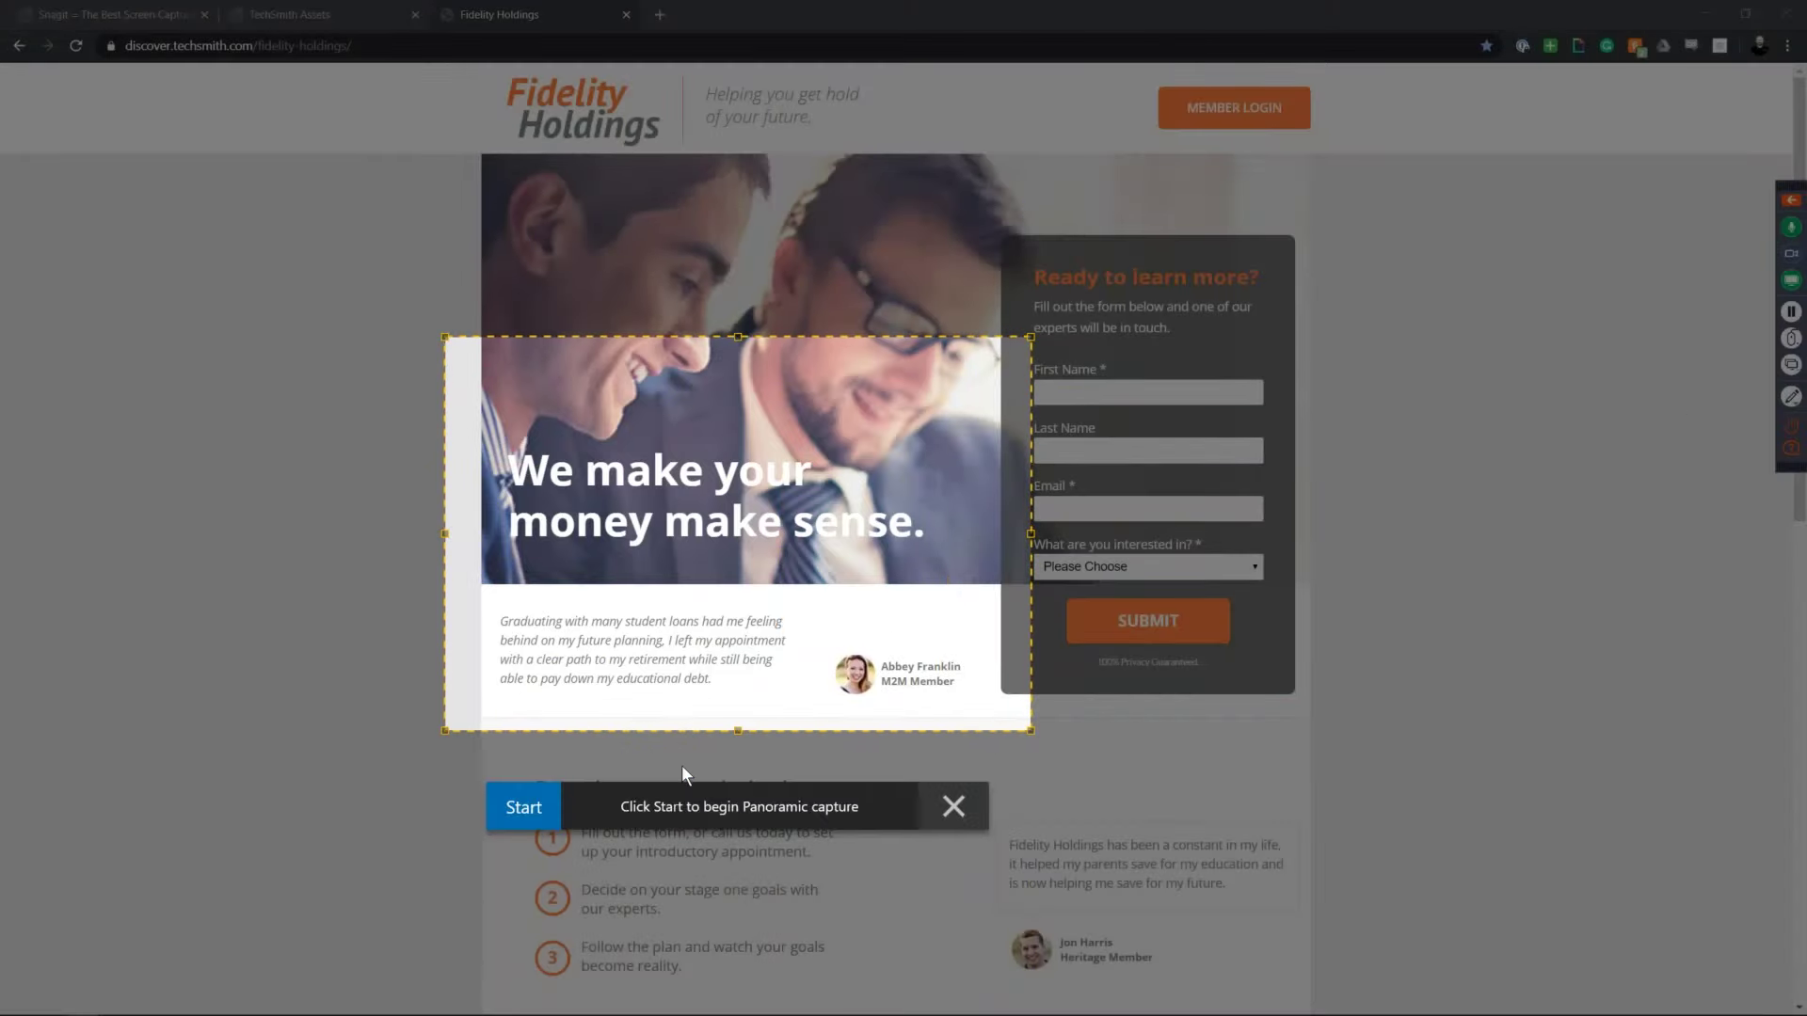
click(522, 801)
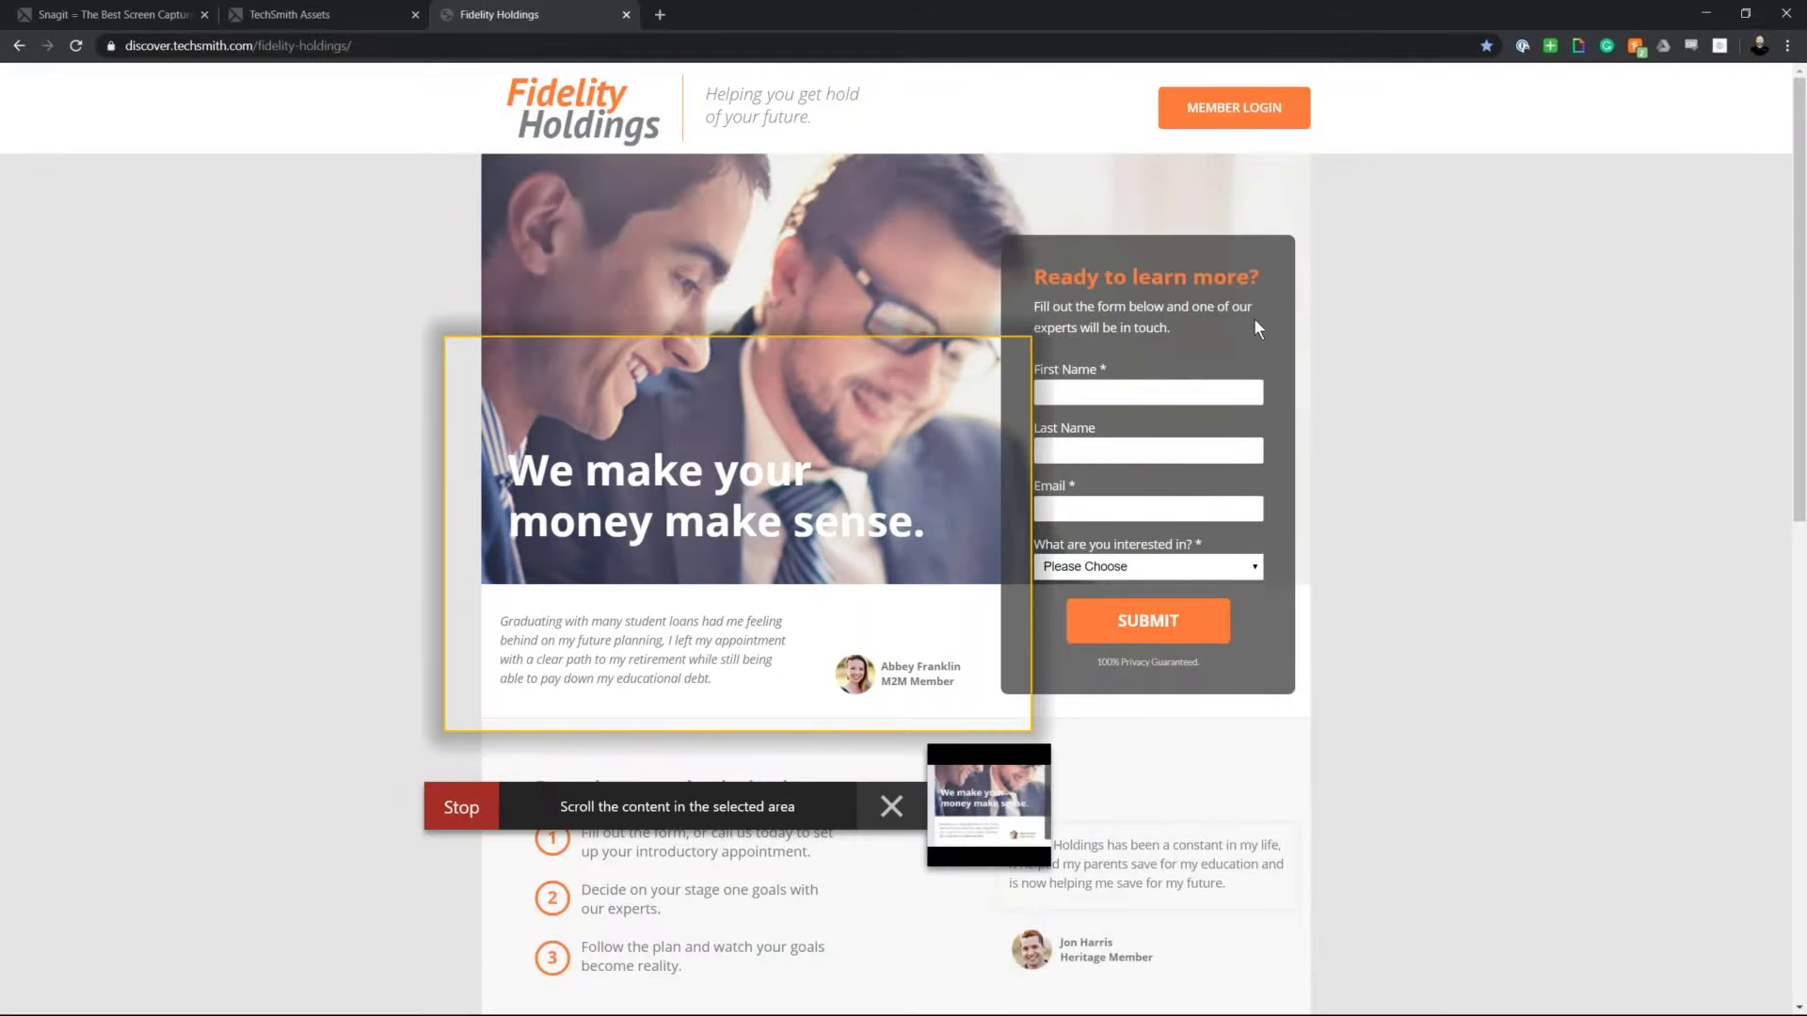
key(Escape)
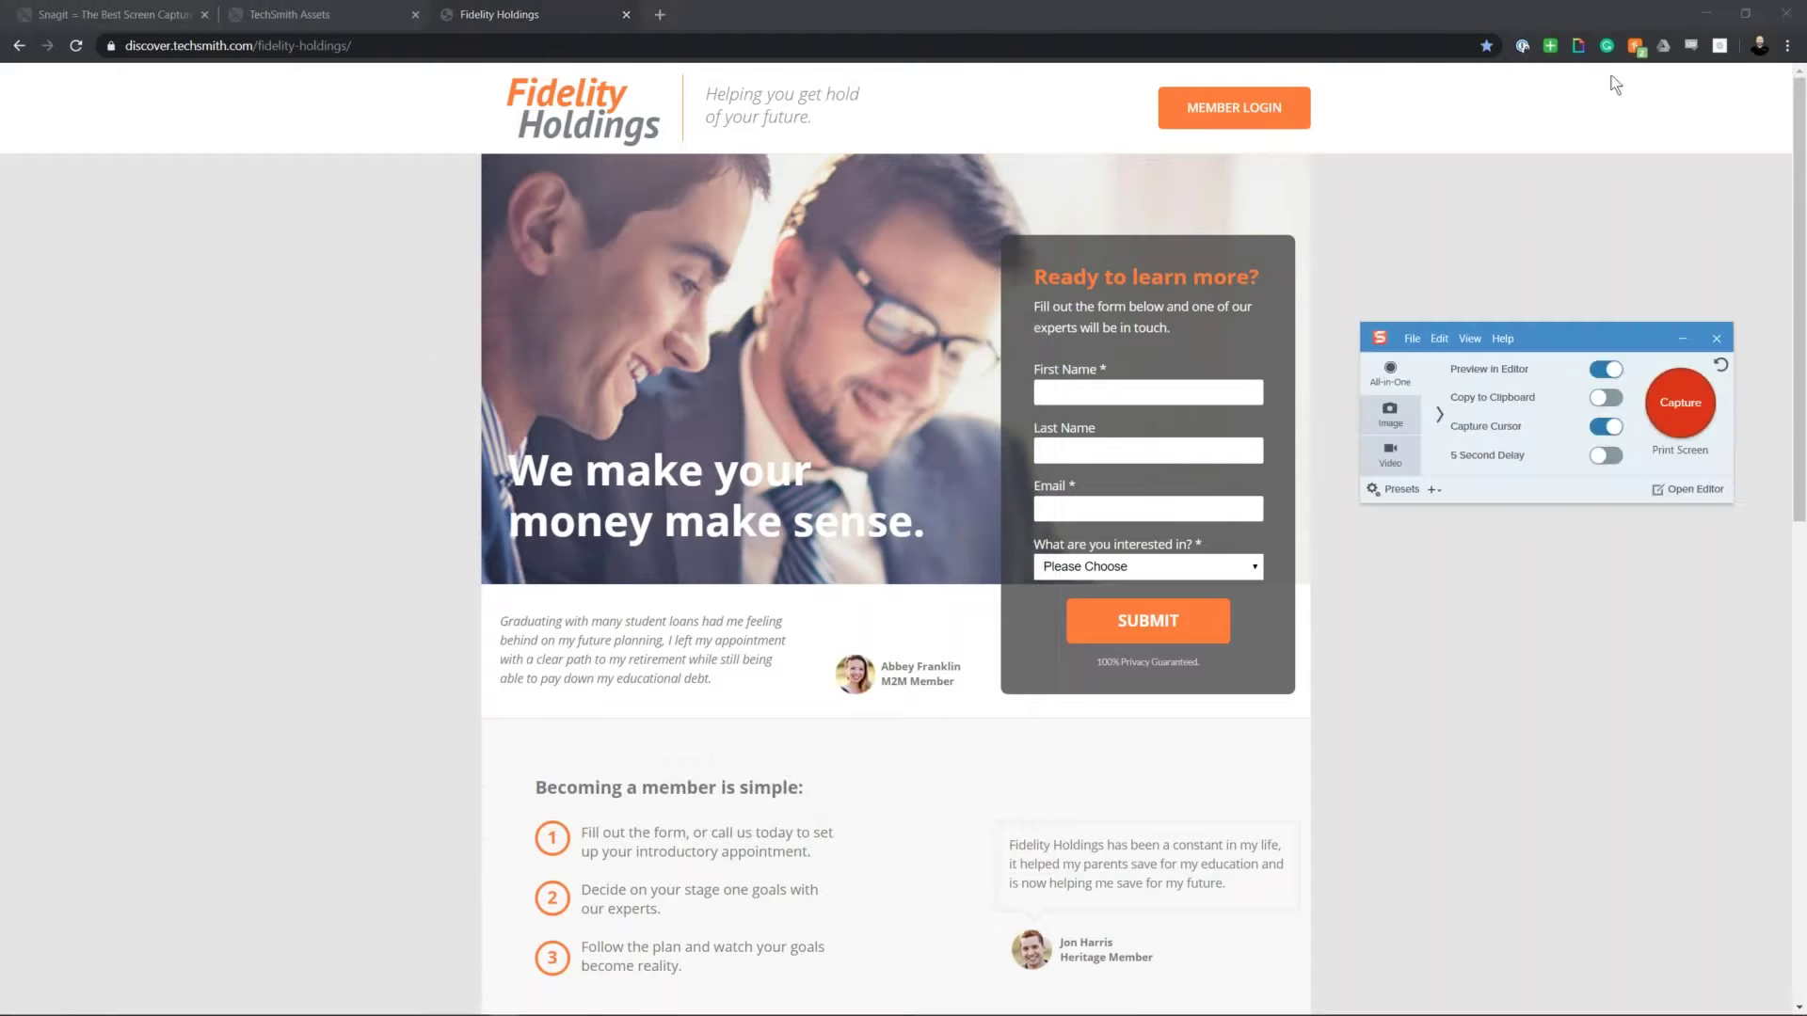
Step: Restore Chrome and resize it narrower, left of the Snagit capture panel
drag(1730, 18, 1026, 87)
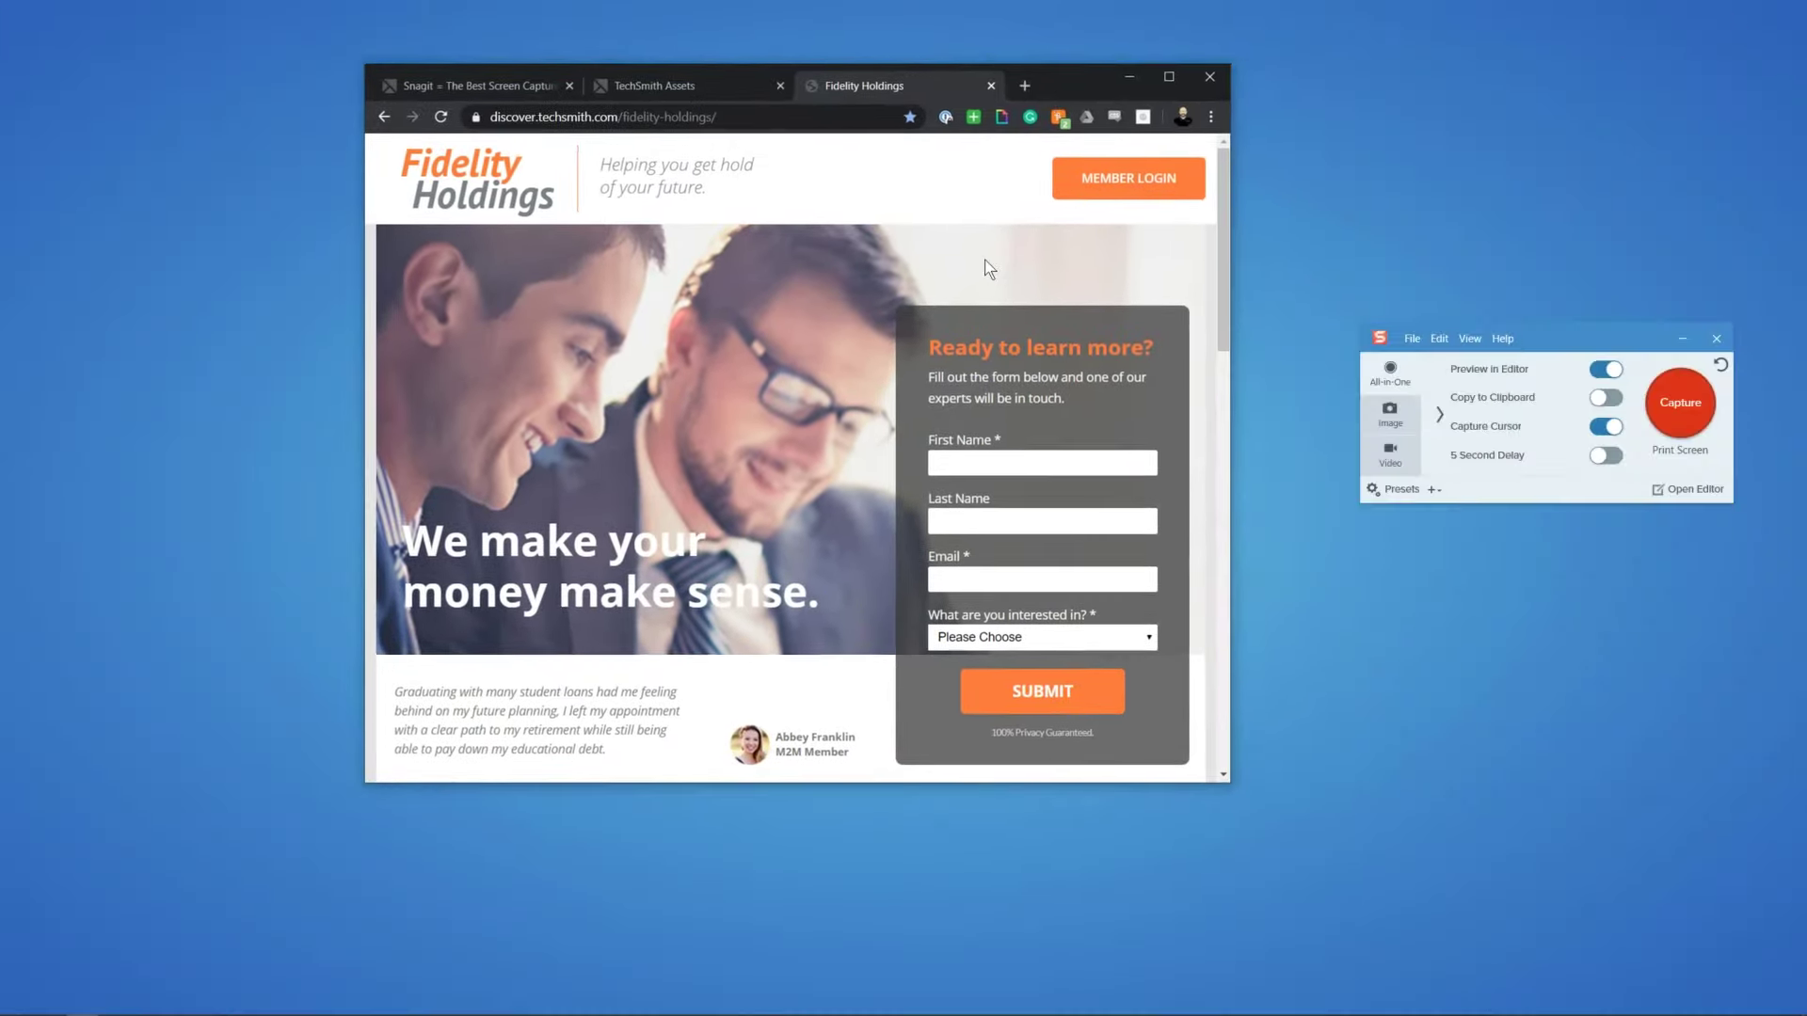
scroll(985, 259, down, 3)
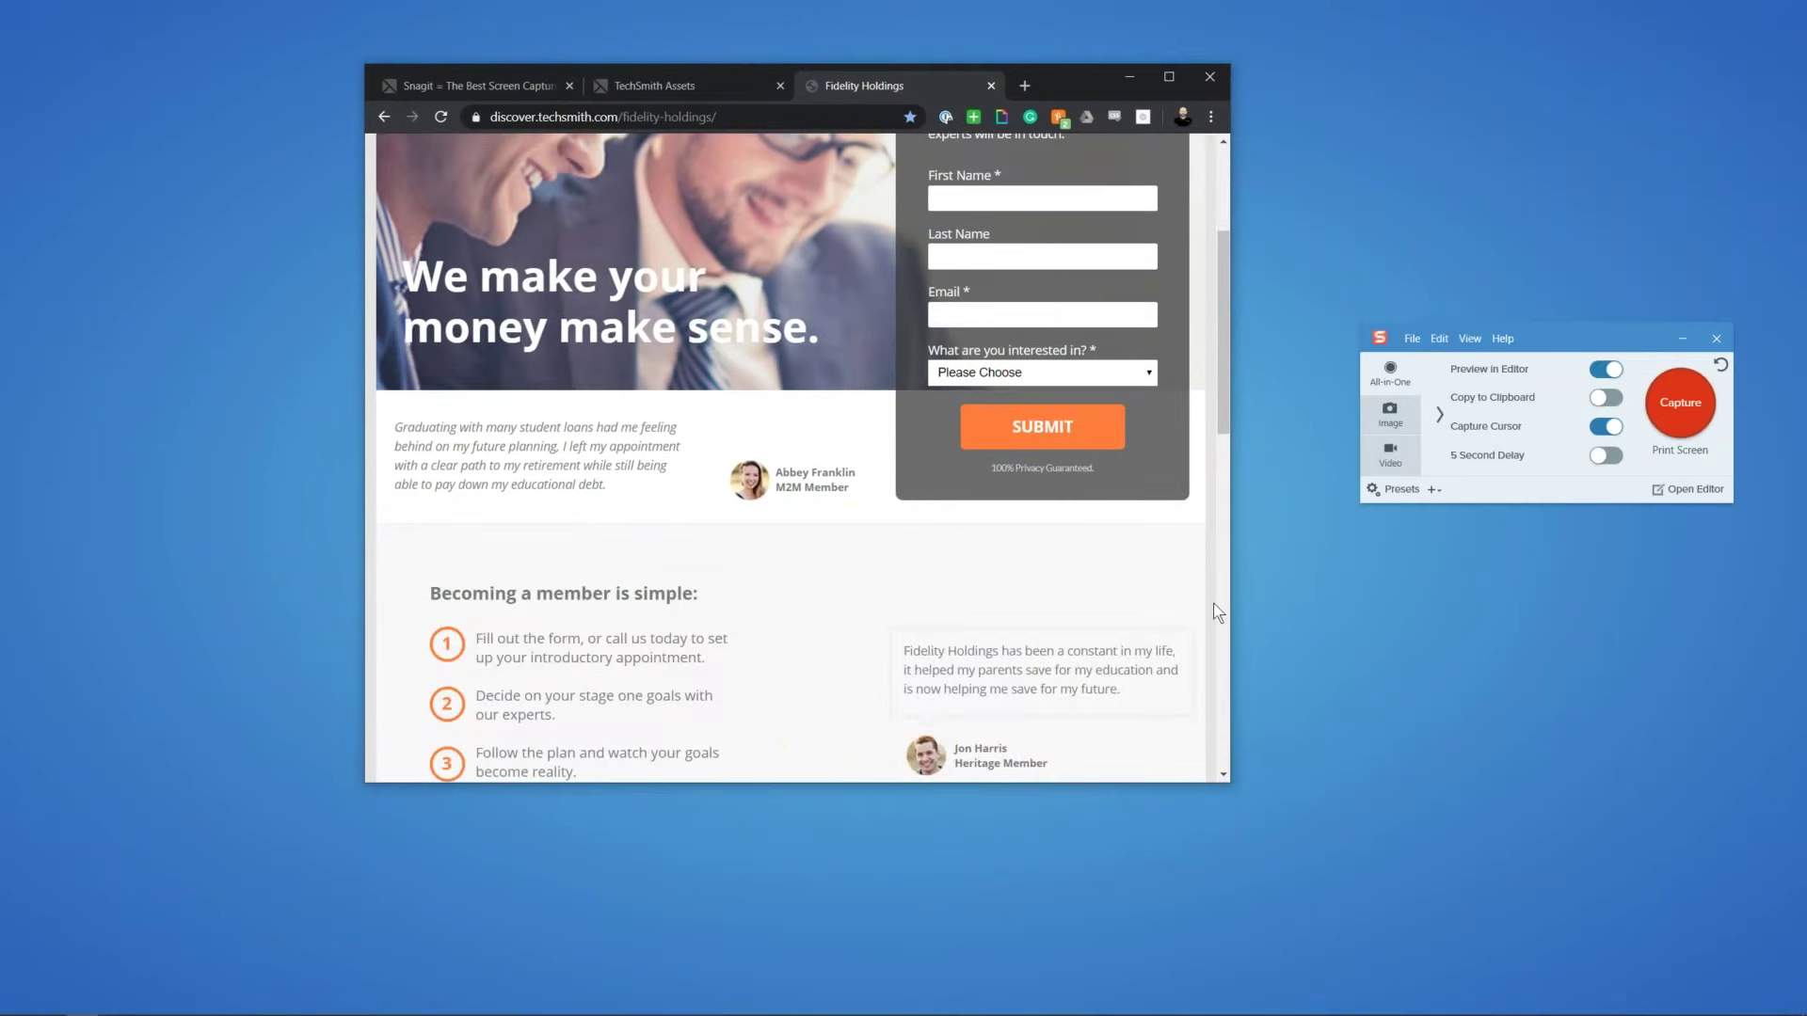
drag(1229, 616, 1513, 626)
scroll(1393, 701, down, 3)
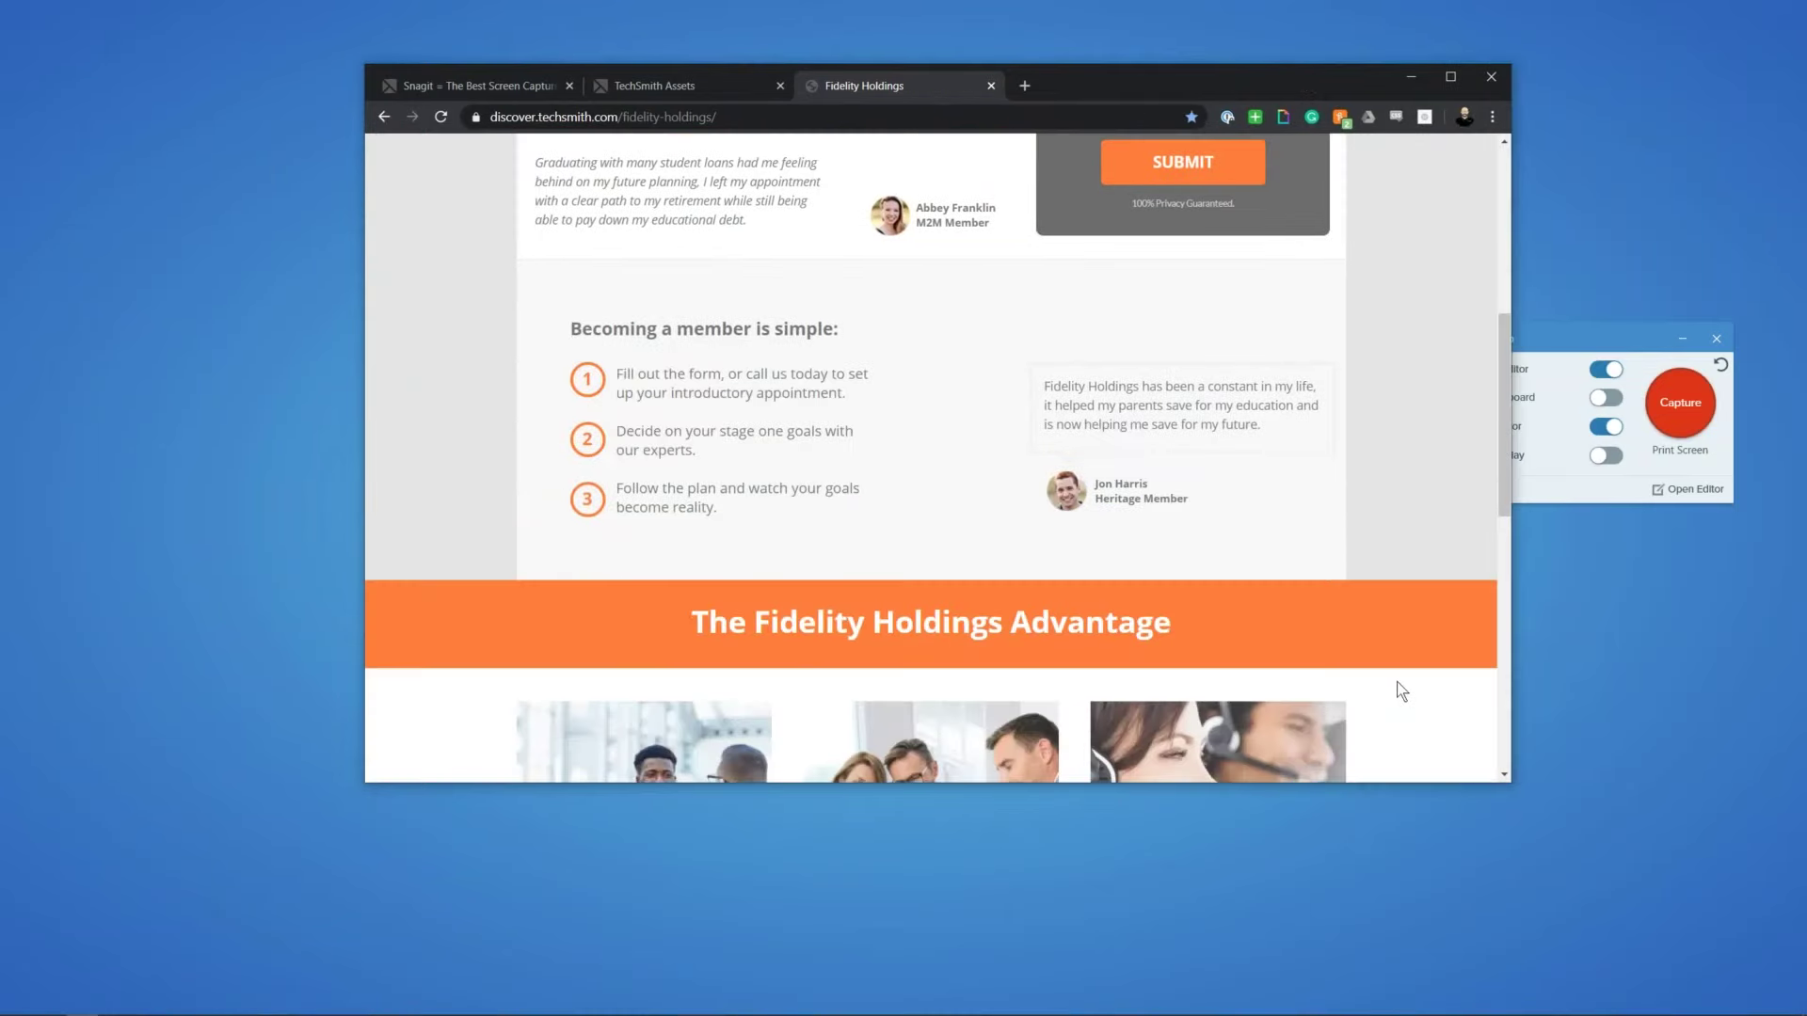
scroll(1468, 529, up, 1)
scroll(1474, 527, up, 1)
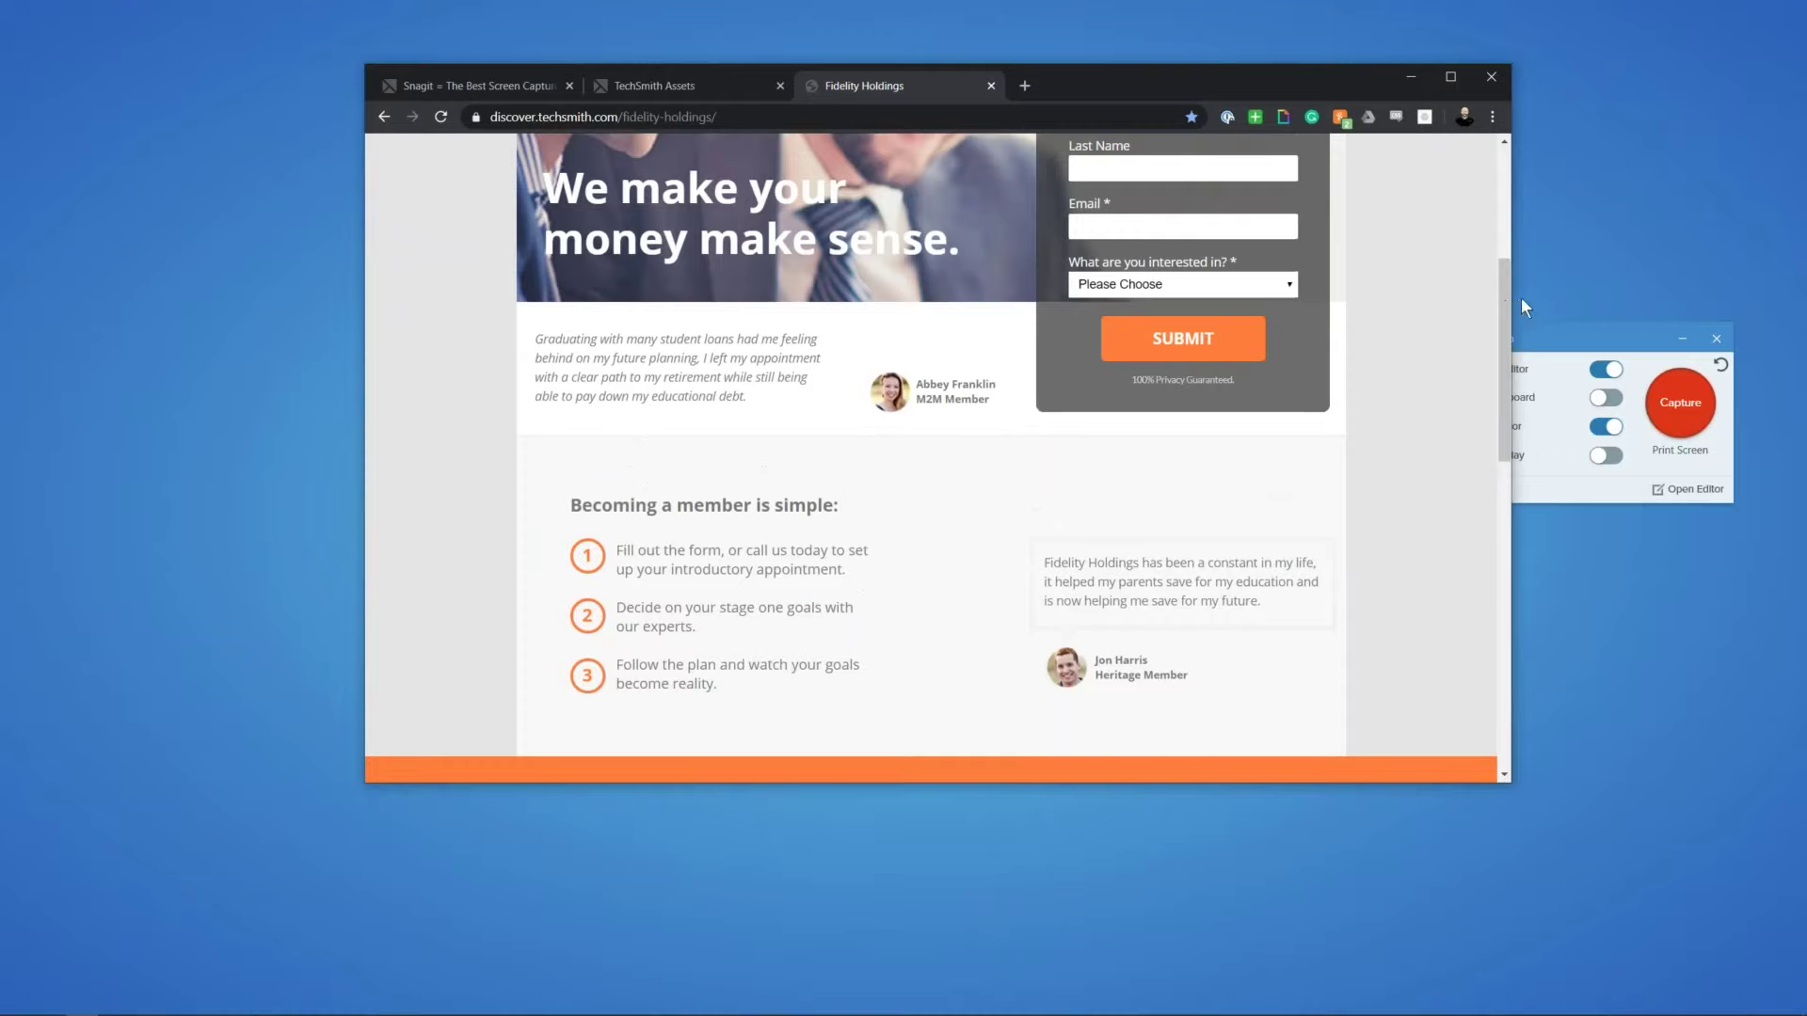
drag(1512, 364, 920, 366)
drag(798, 72, 907, 90)
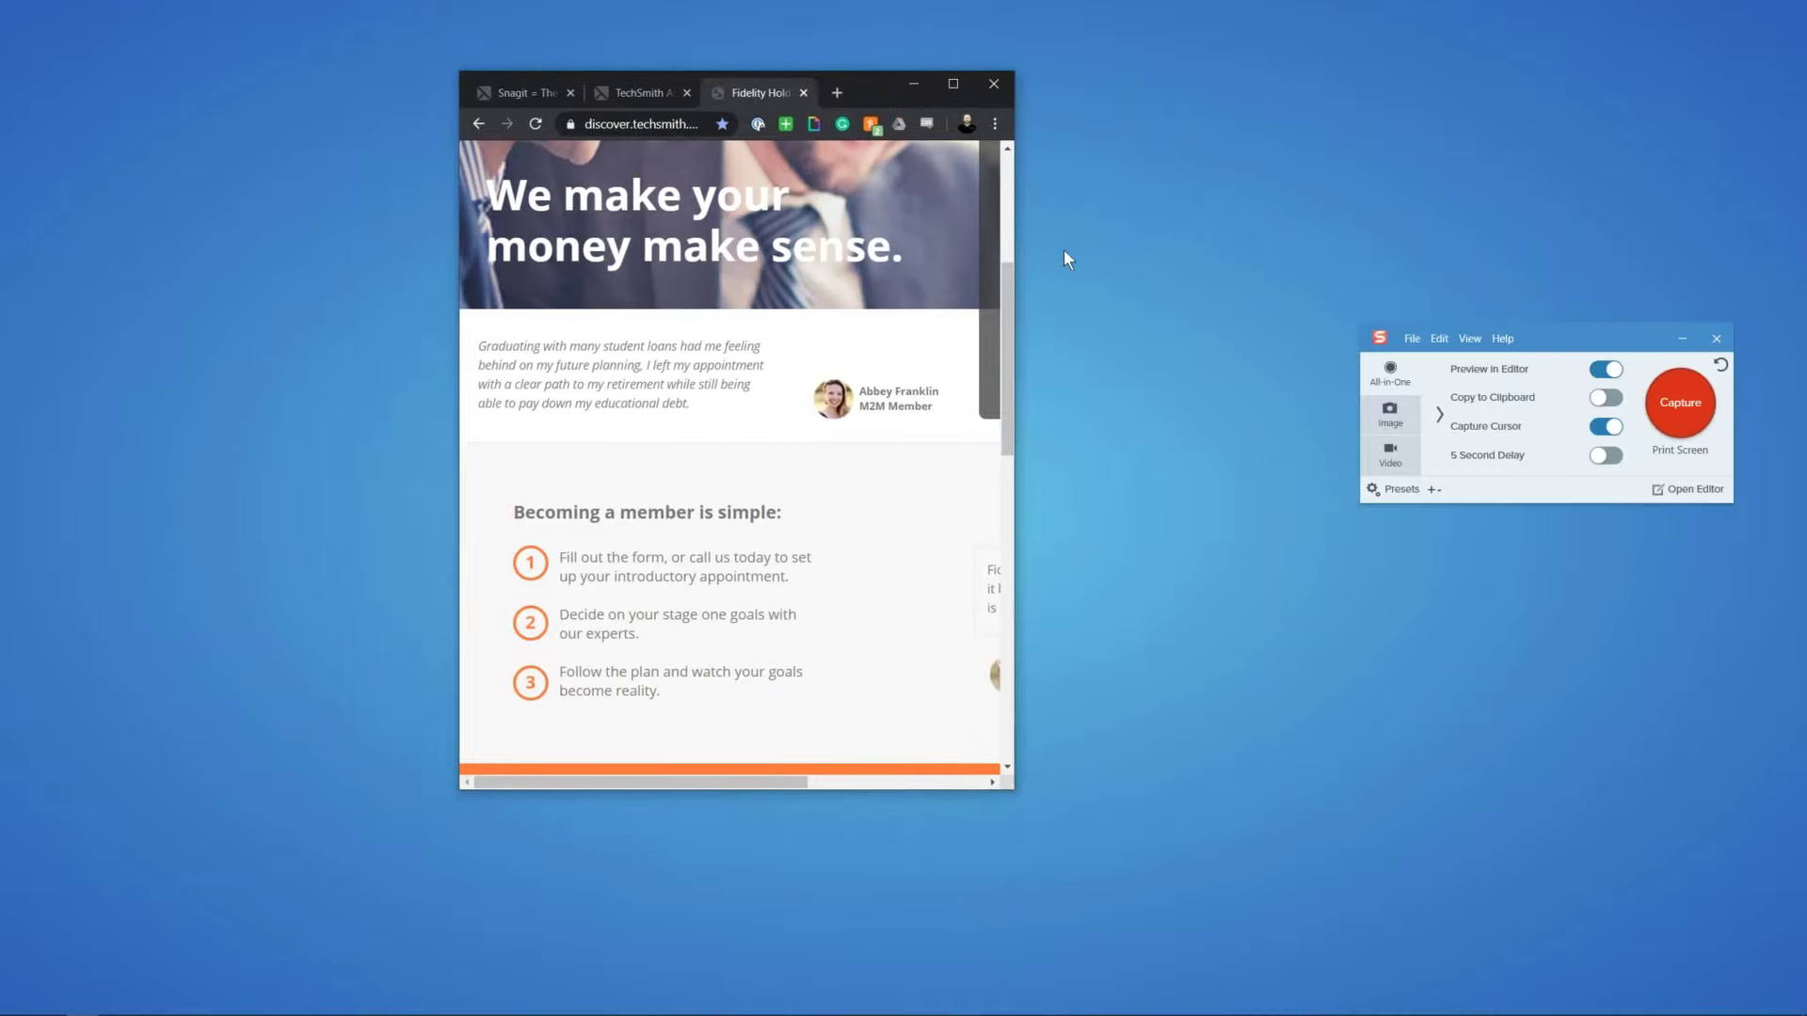
Step: Start a panoramic capture over the 'Becoming a member is simple' steps list
click(1671, 406)
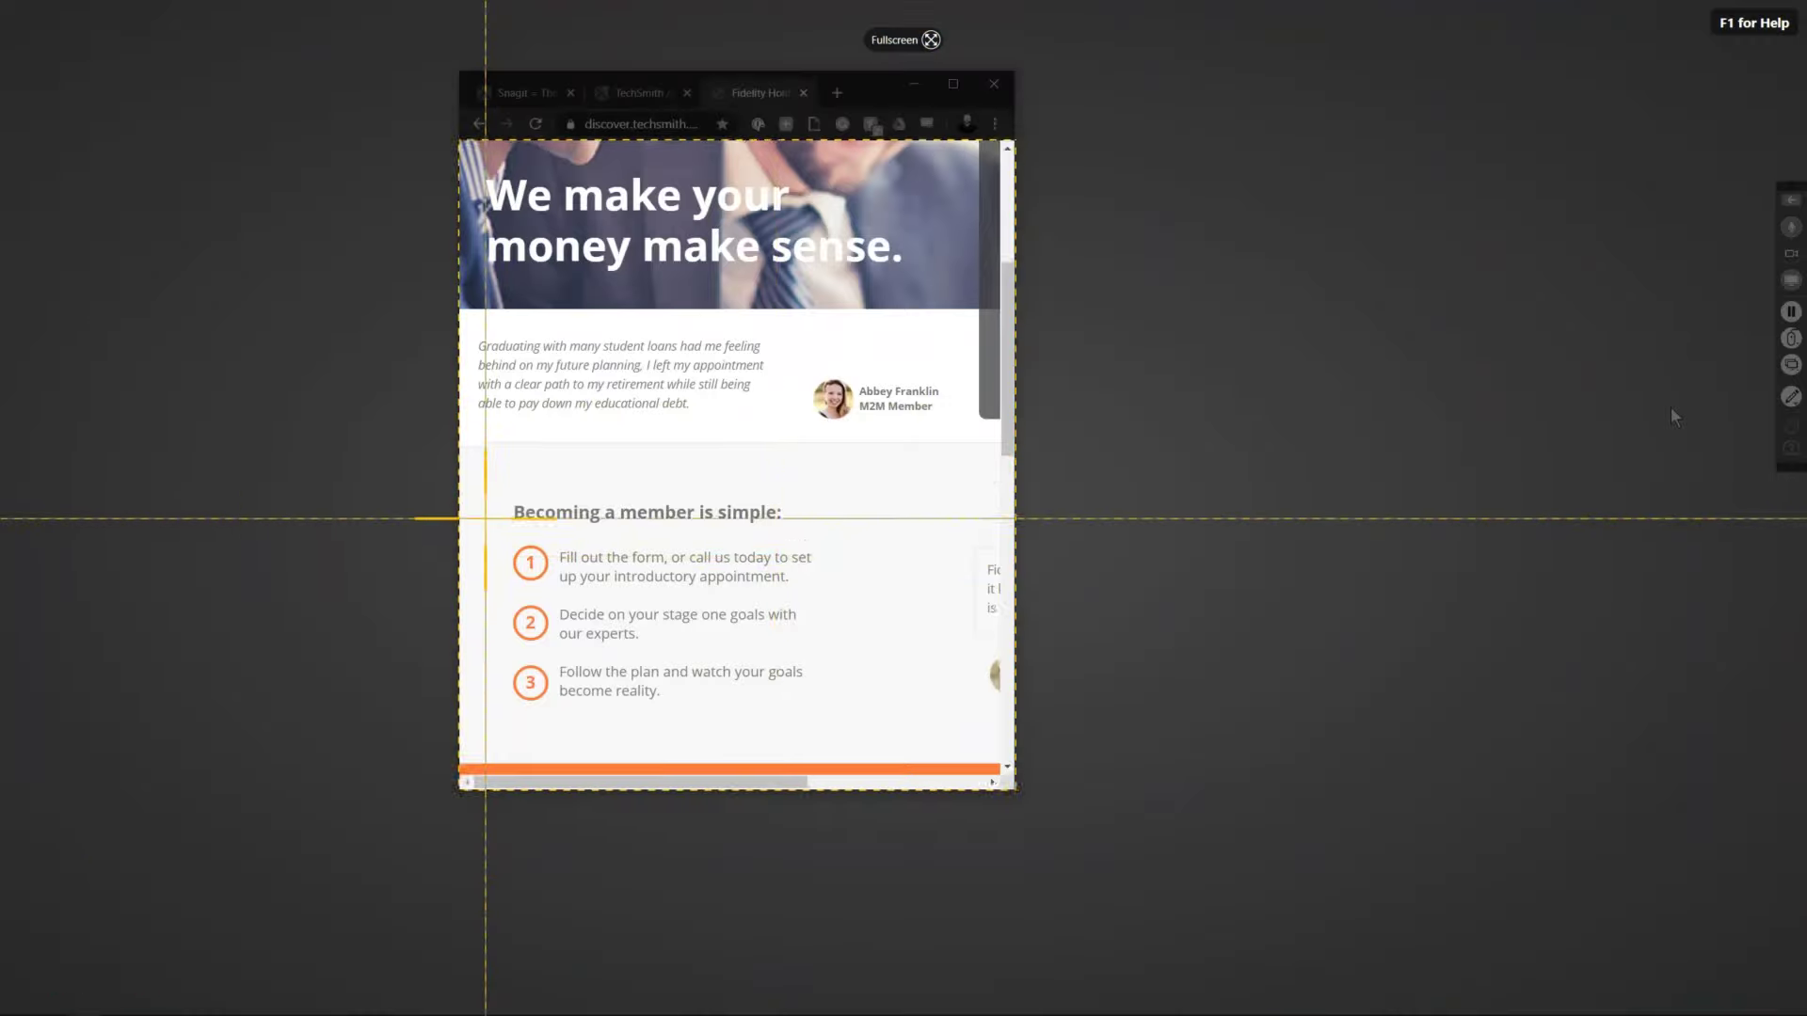
drag(485, 518, 781, 688)
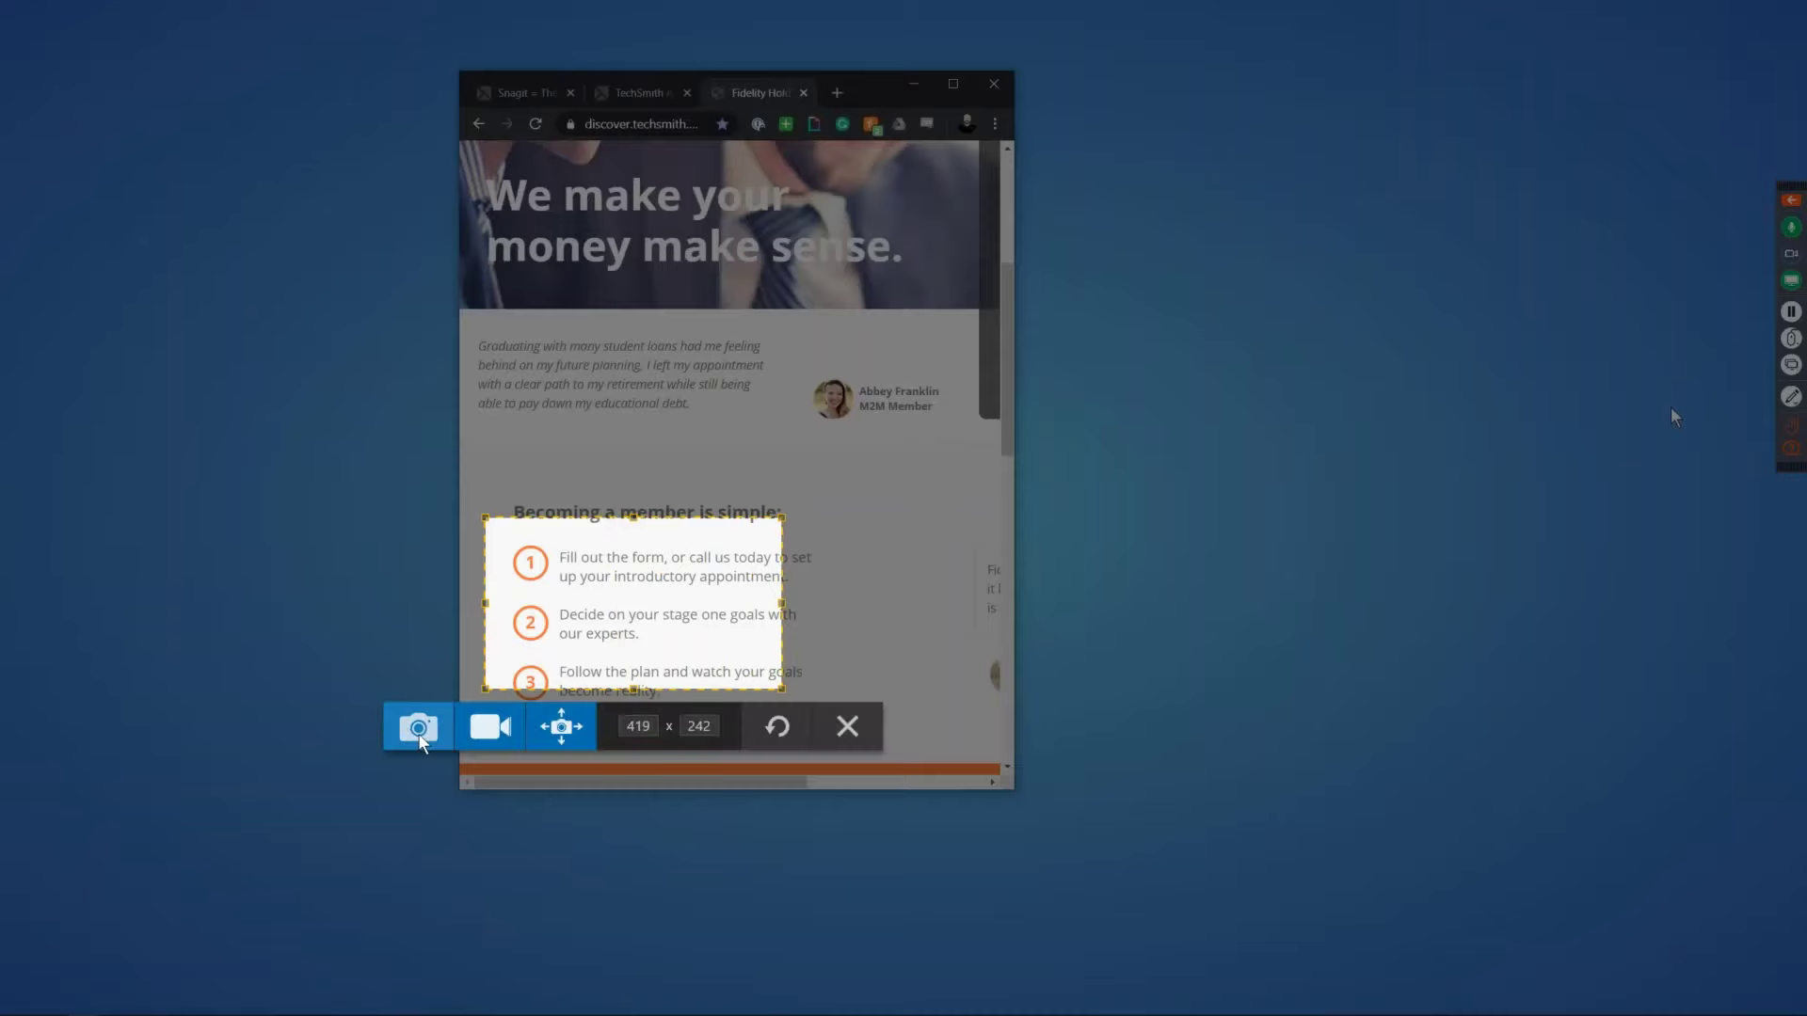
click(534, 731)
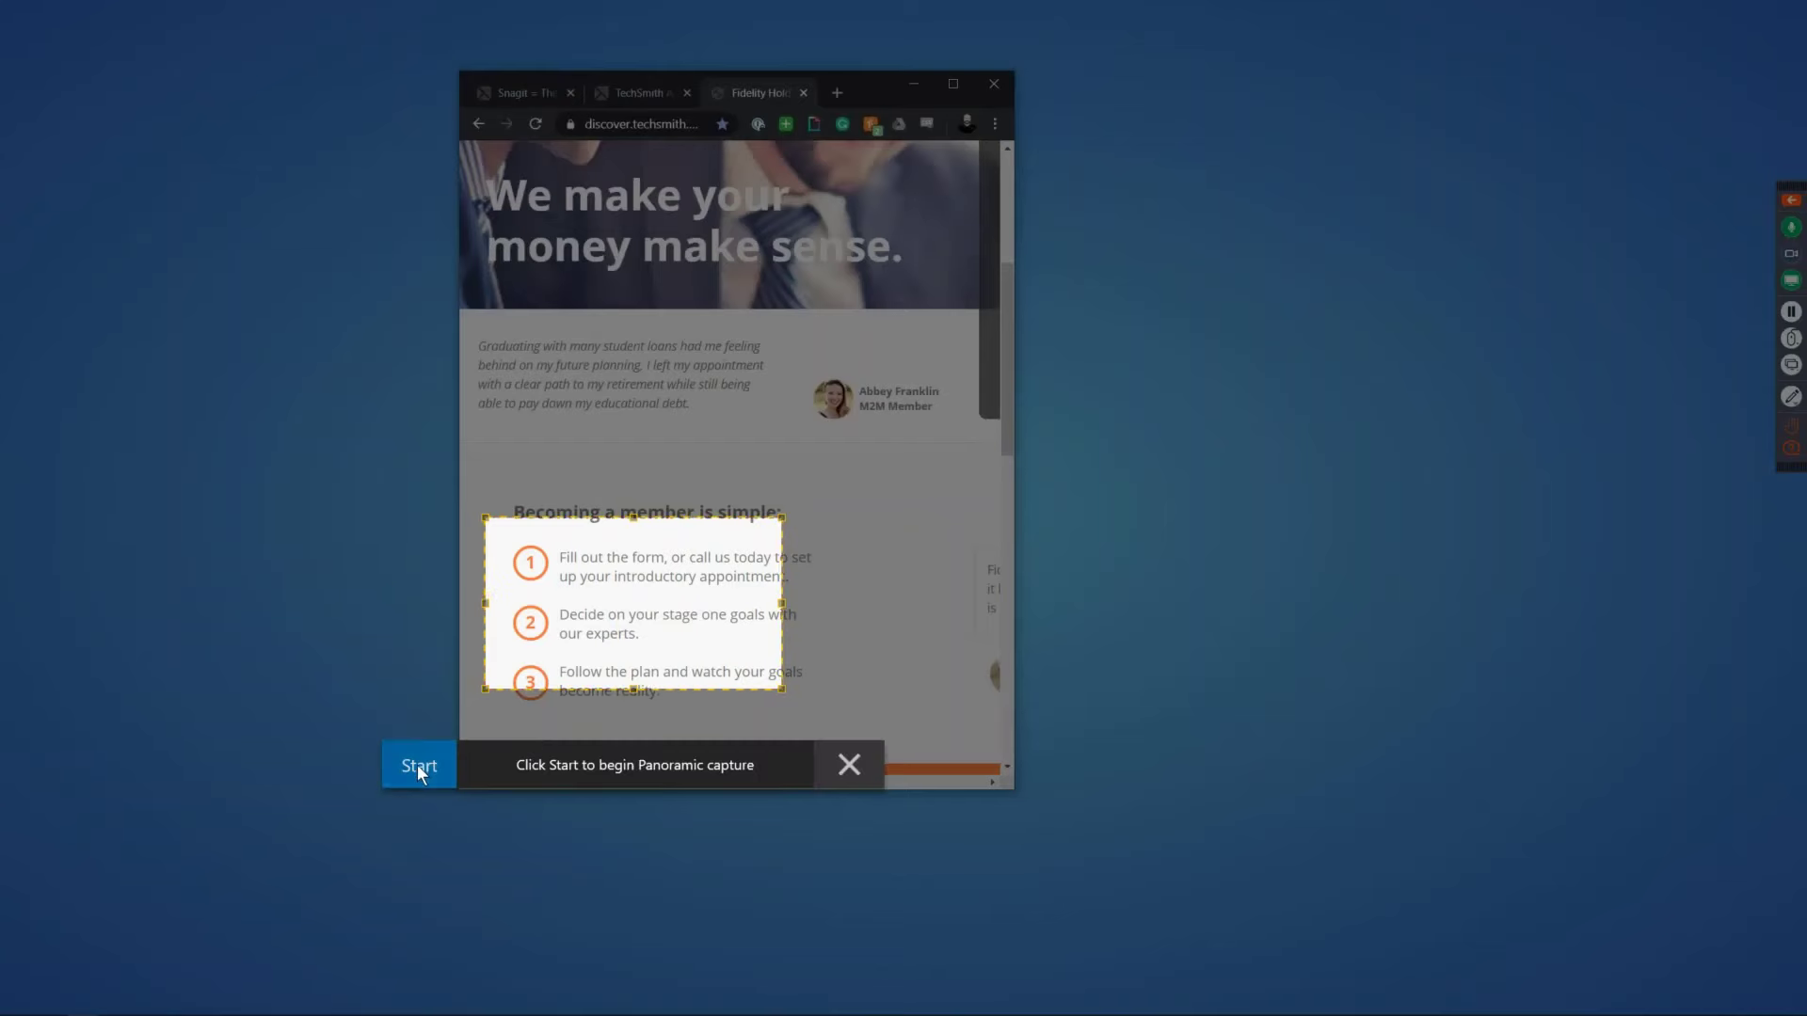
click(417, 765)
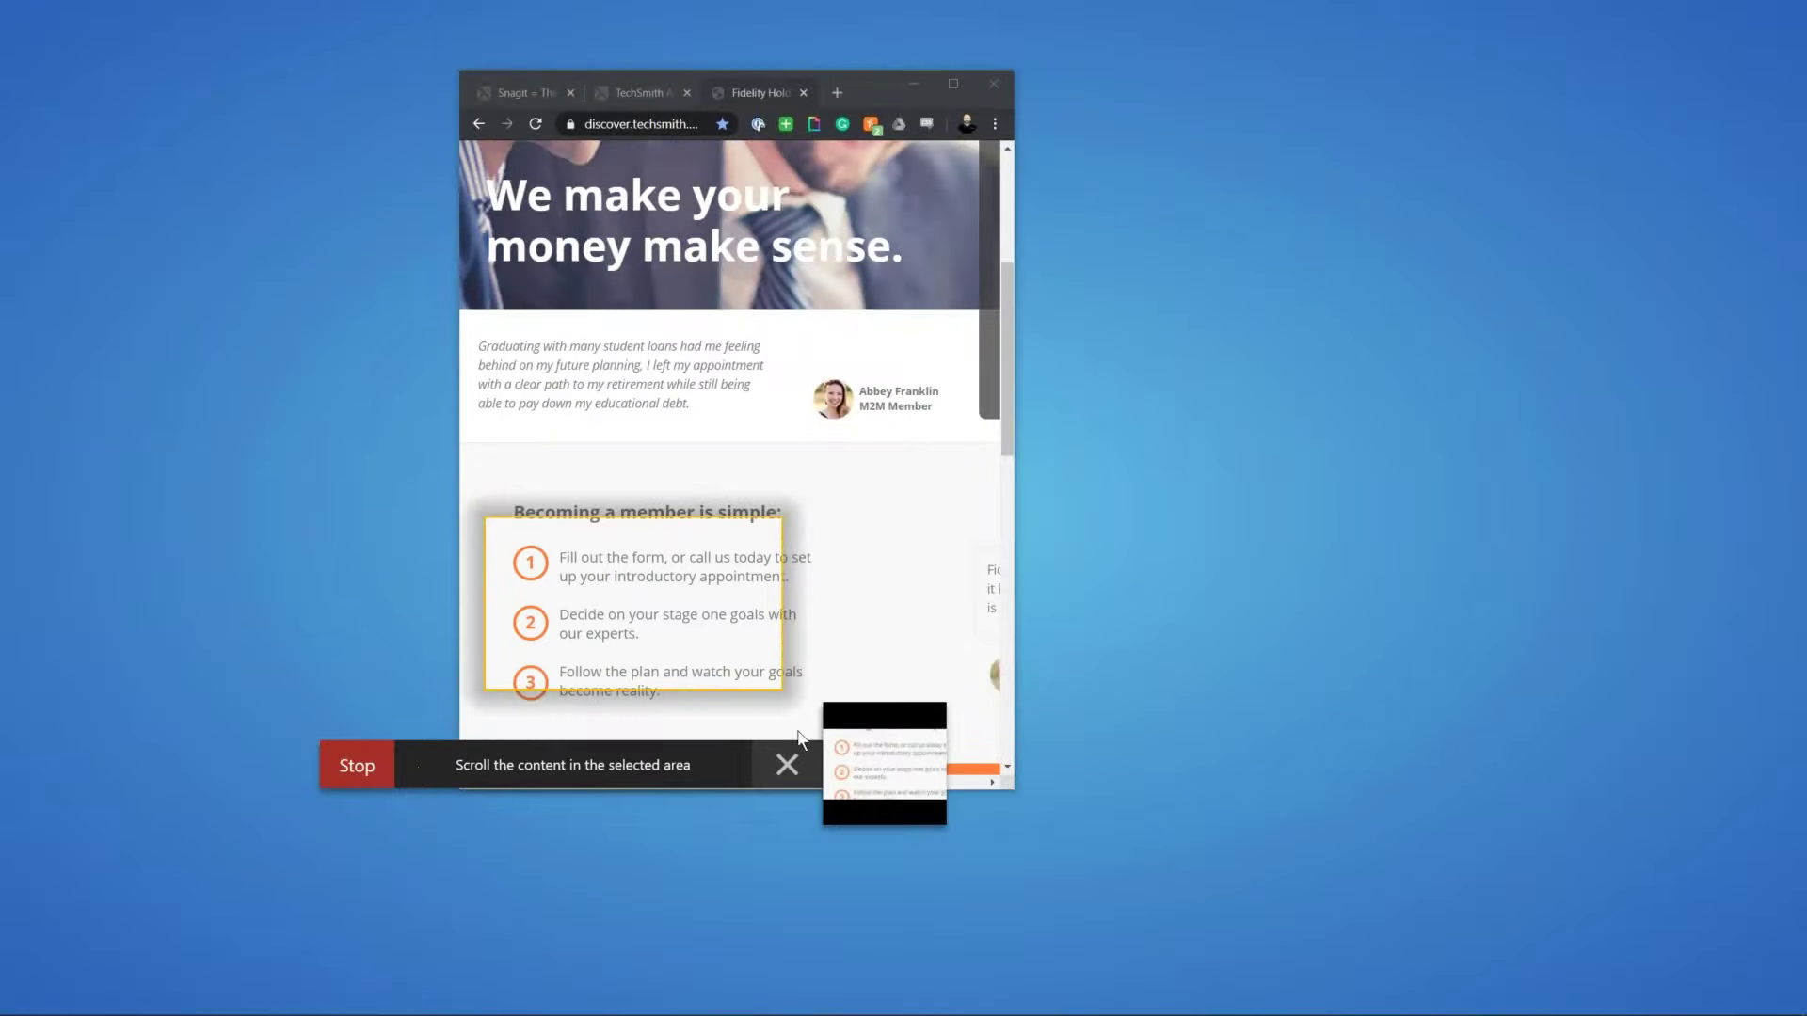
Step: Sweep the panoramic capture across the steps list, sign-up form and testimonial
drag(1009, 428, 960, 528)
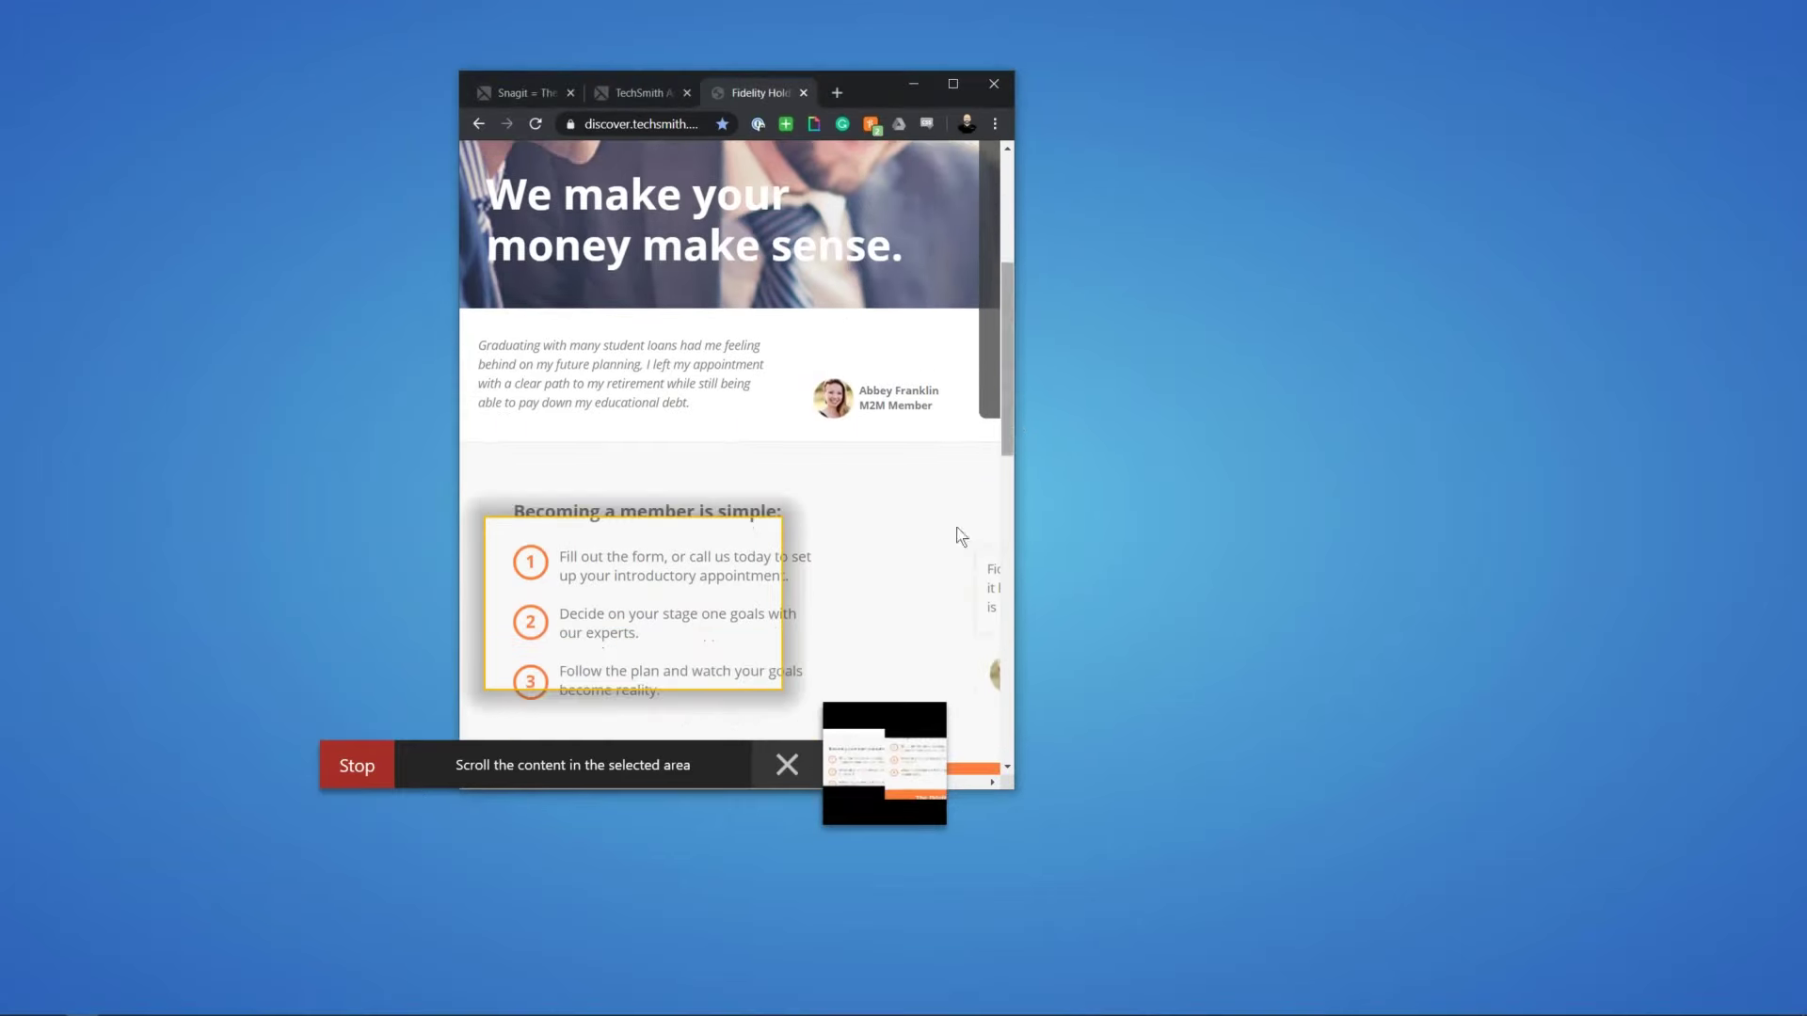
drag(990, 785, 990, 785)
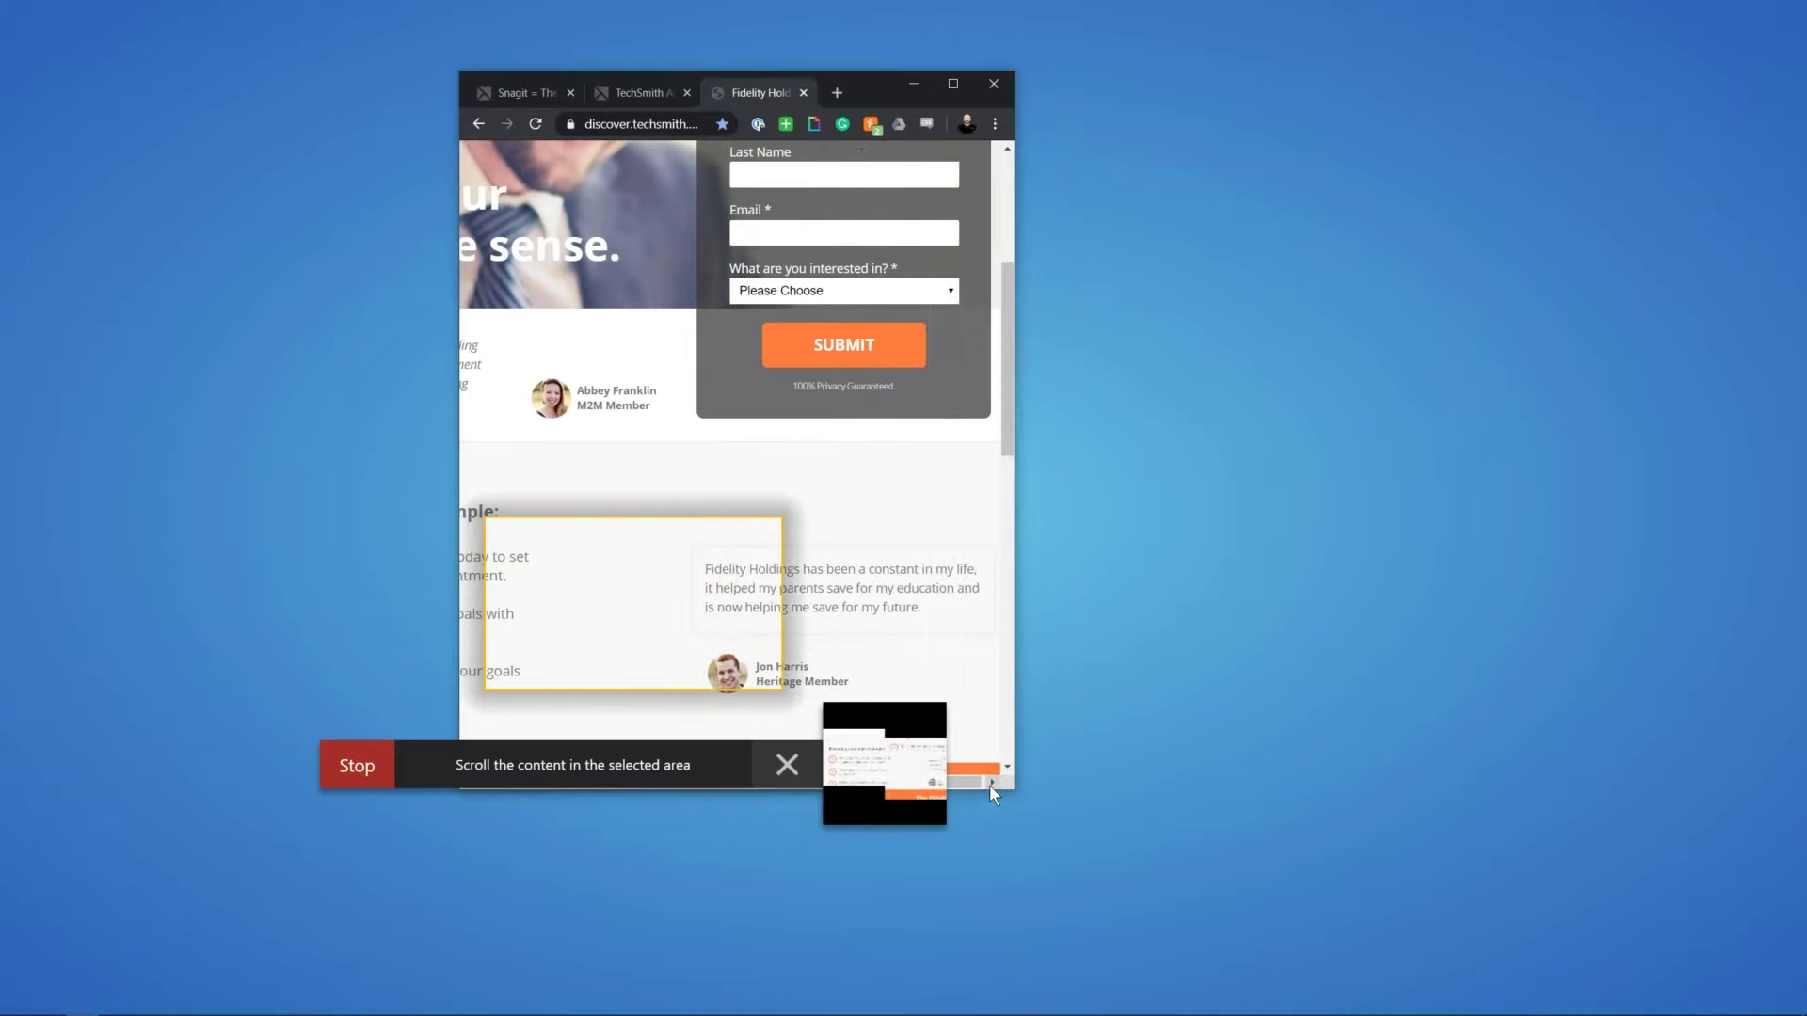
scroll(1008, 433, up, 1)
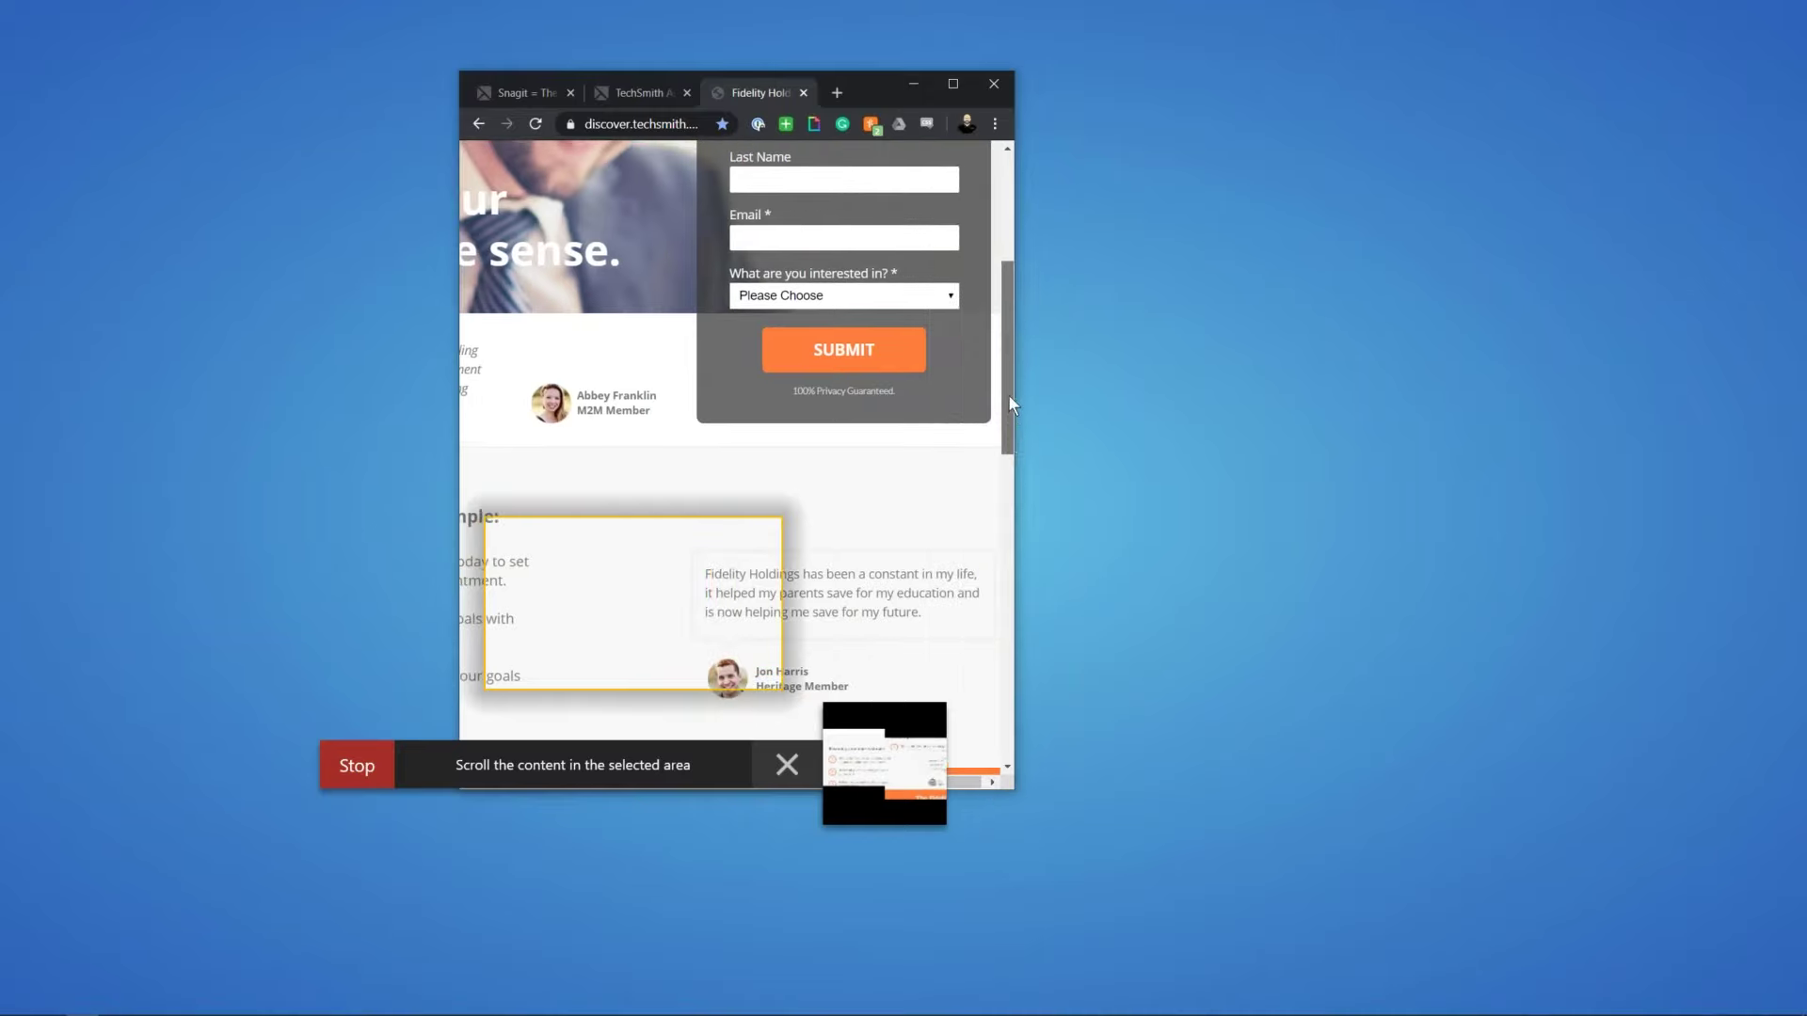
scroll(1005, 386, right, 1)
drag(1005, 386, 1013, 319)
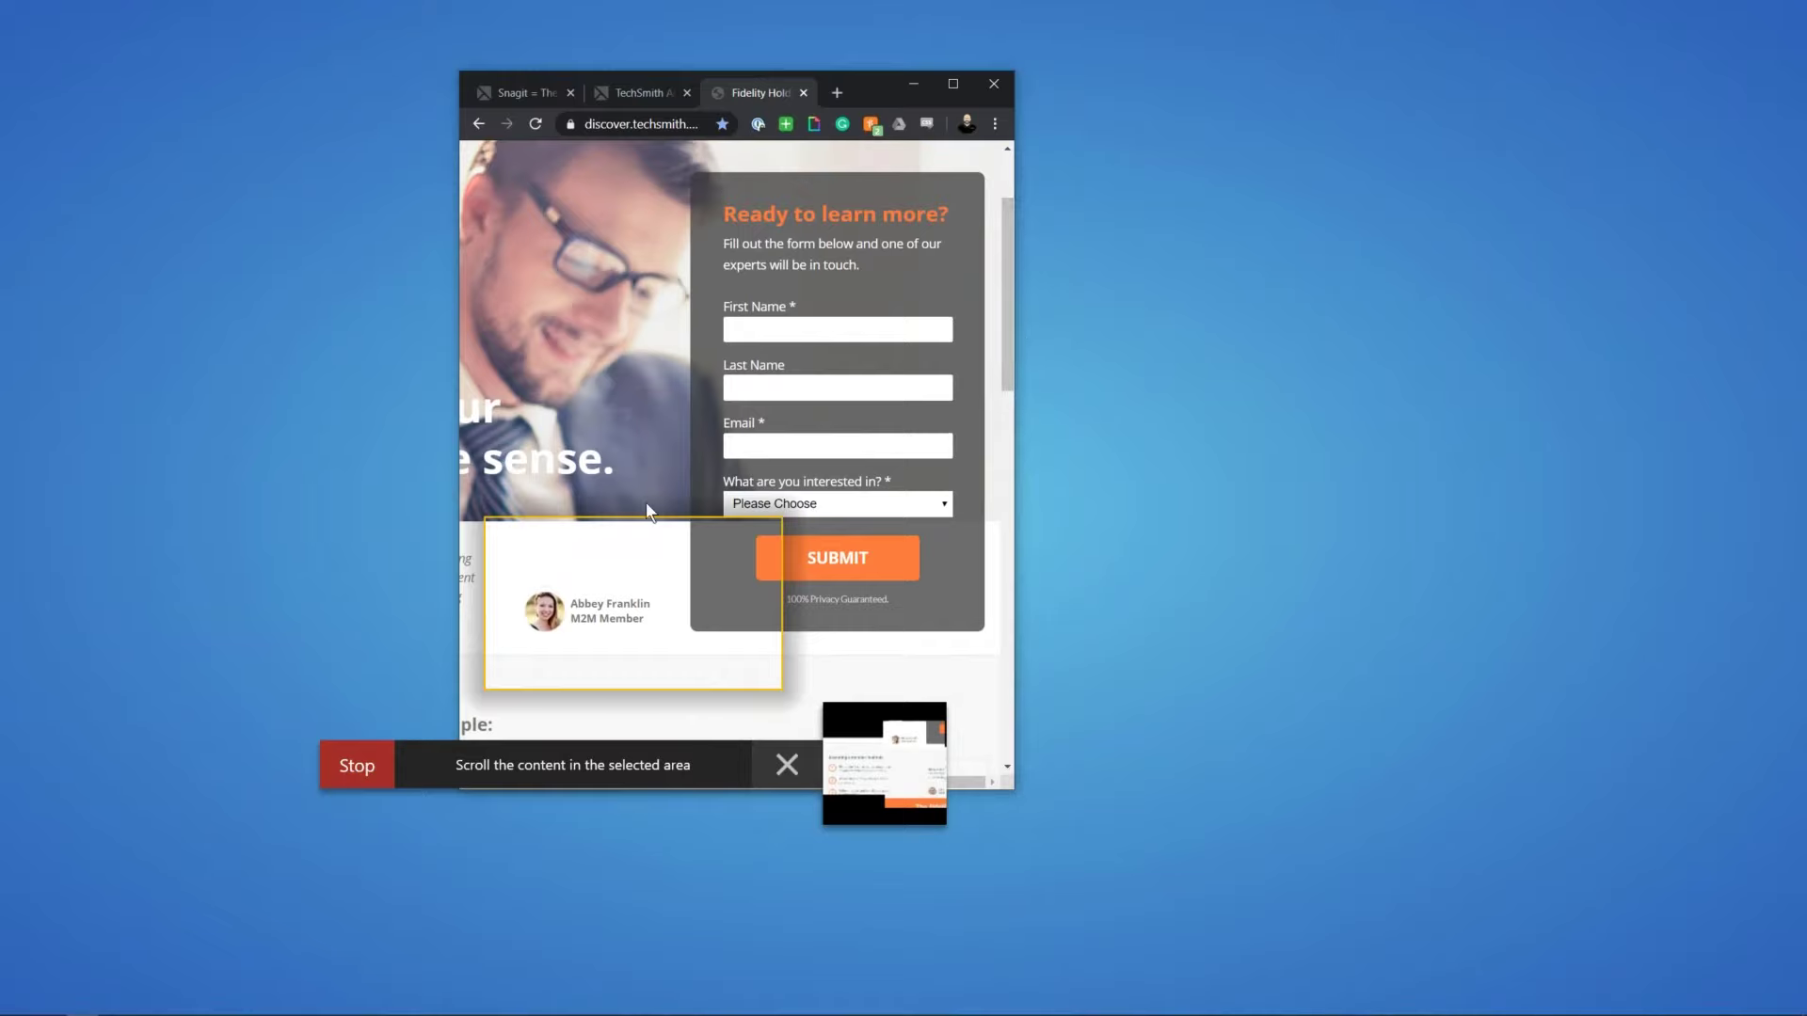
drag(646, 505, 815, 522)
Step: Stop the panoramic capture, close Snagit Editor, and maximize Chrome
click(362, 773)
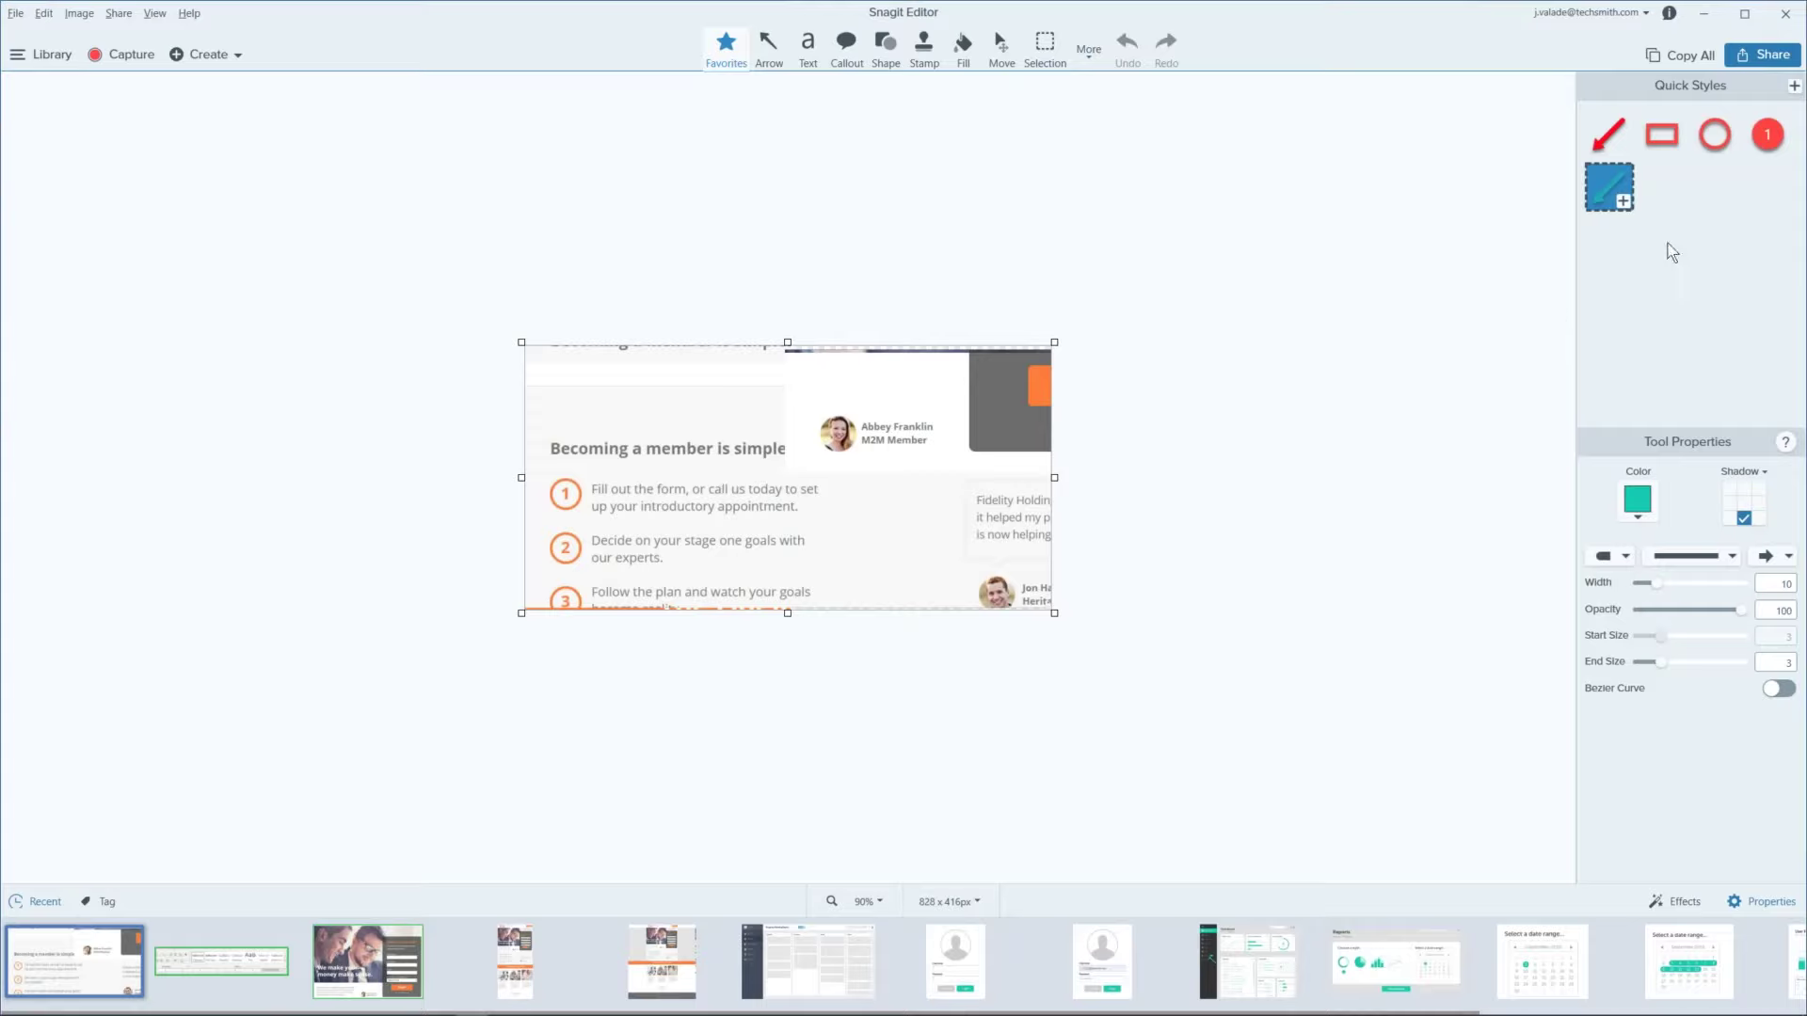
click(1707, 15)
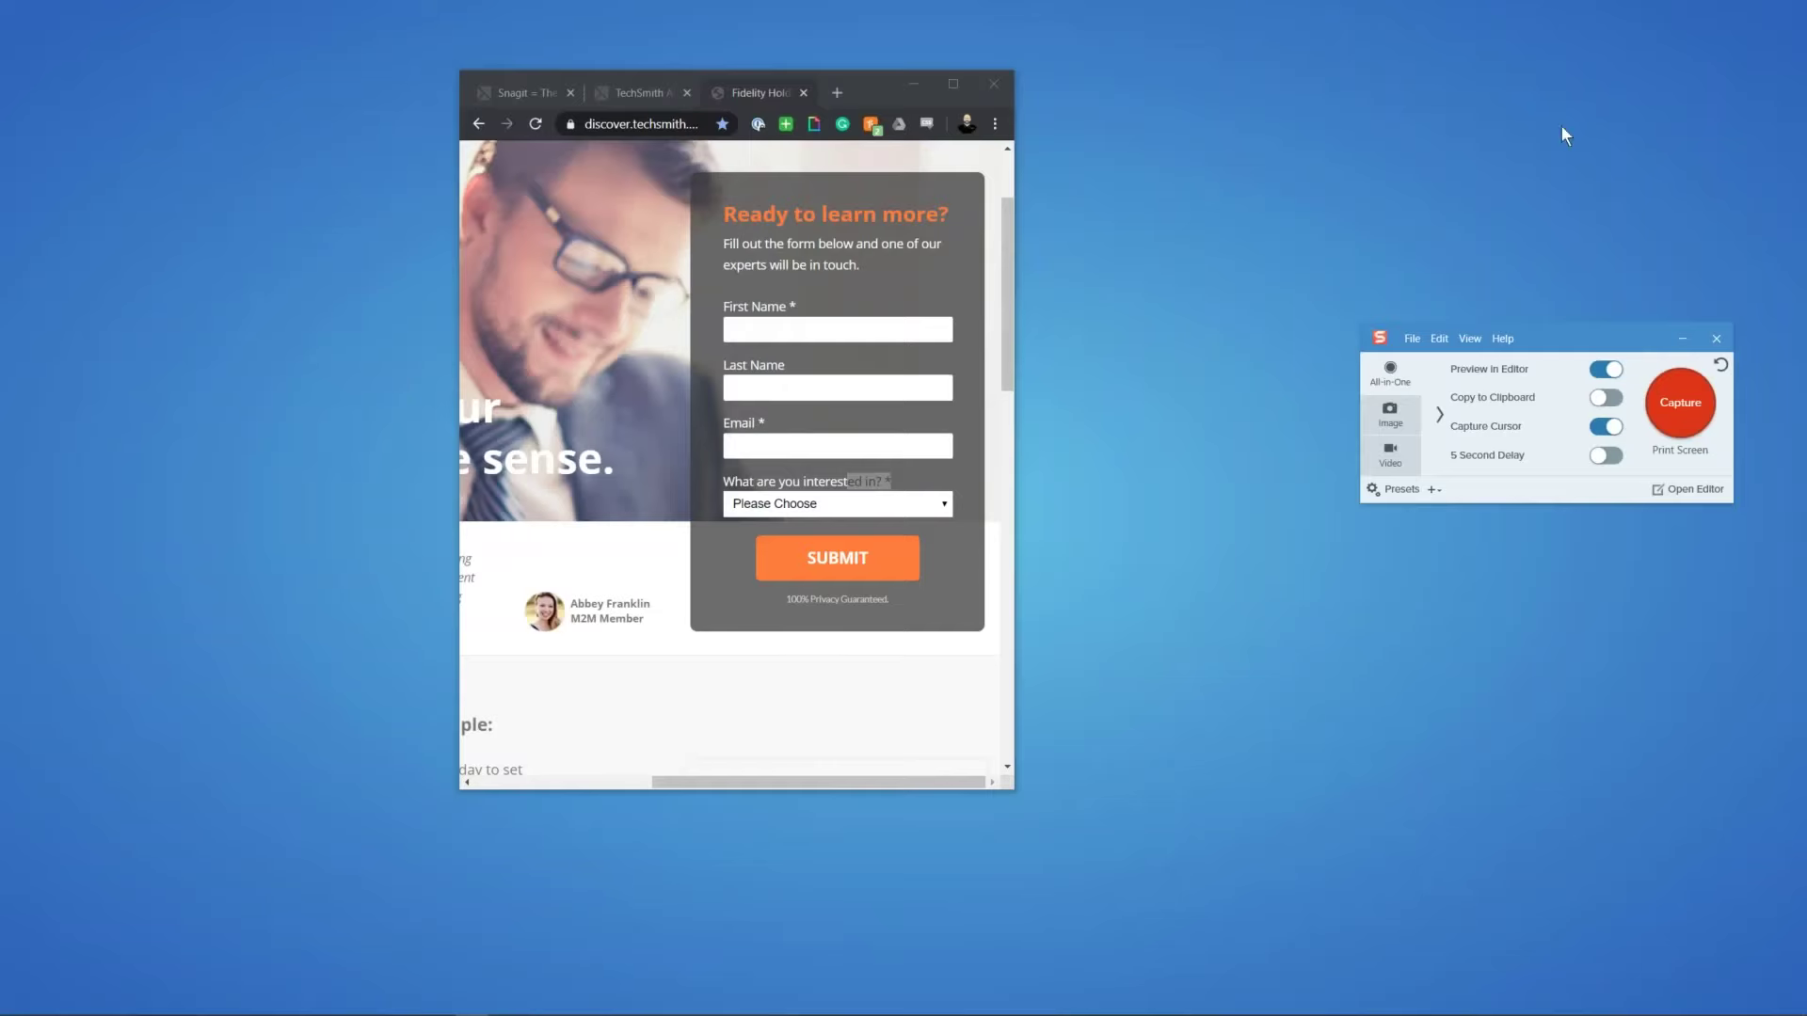
click(960, 87)
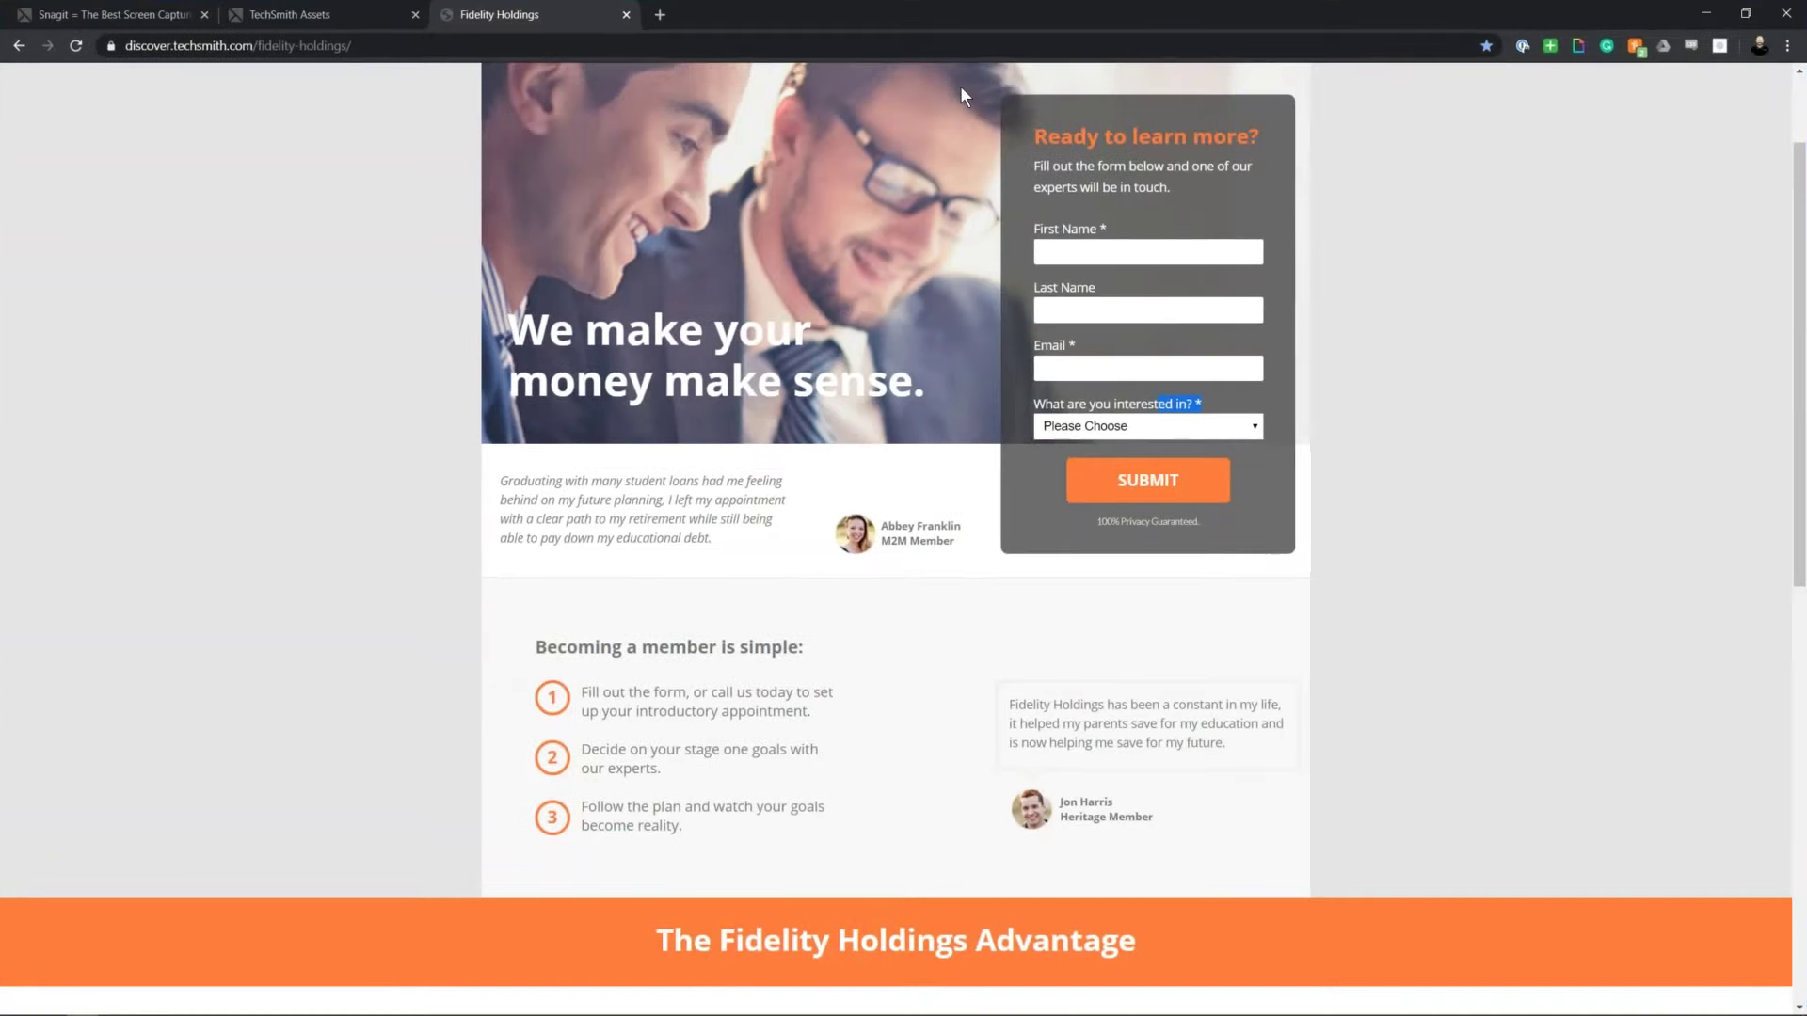
click(1356, 478)
Step: Bring the Snagit capture panel forward and center it over the page
mouse_move(342, 1009)
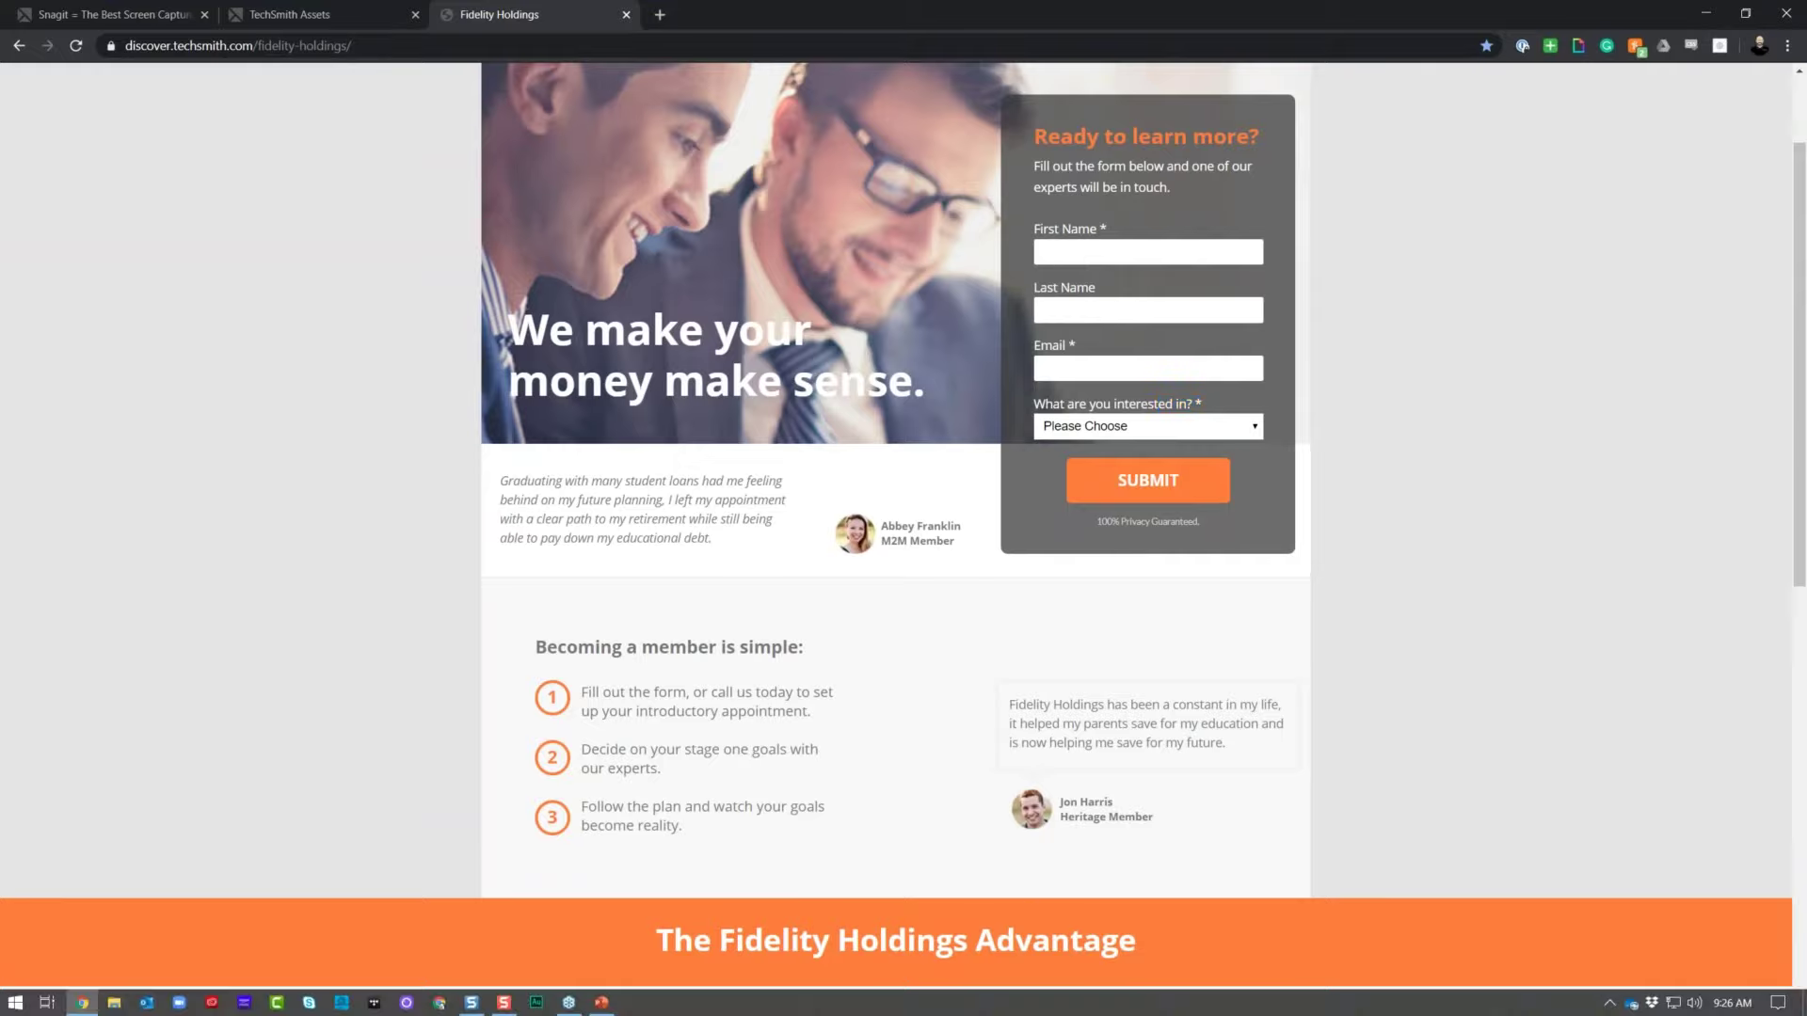
click(503, 1002)
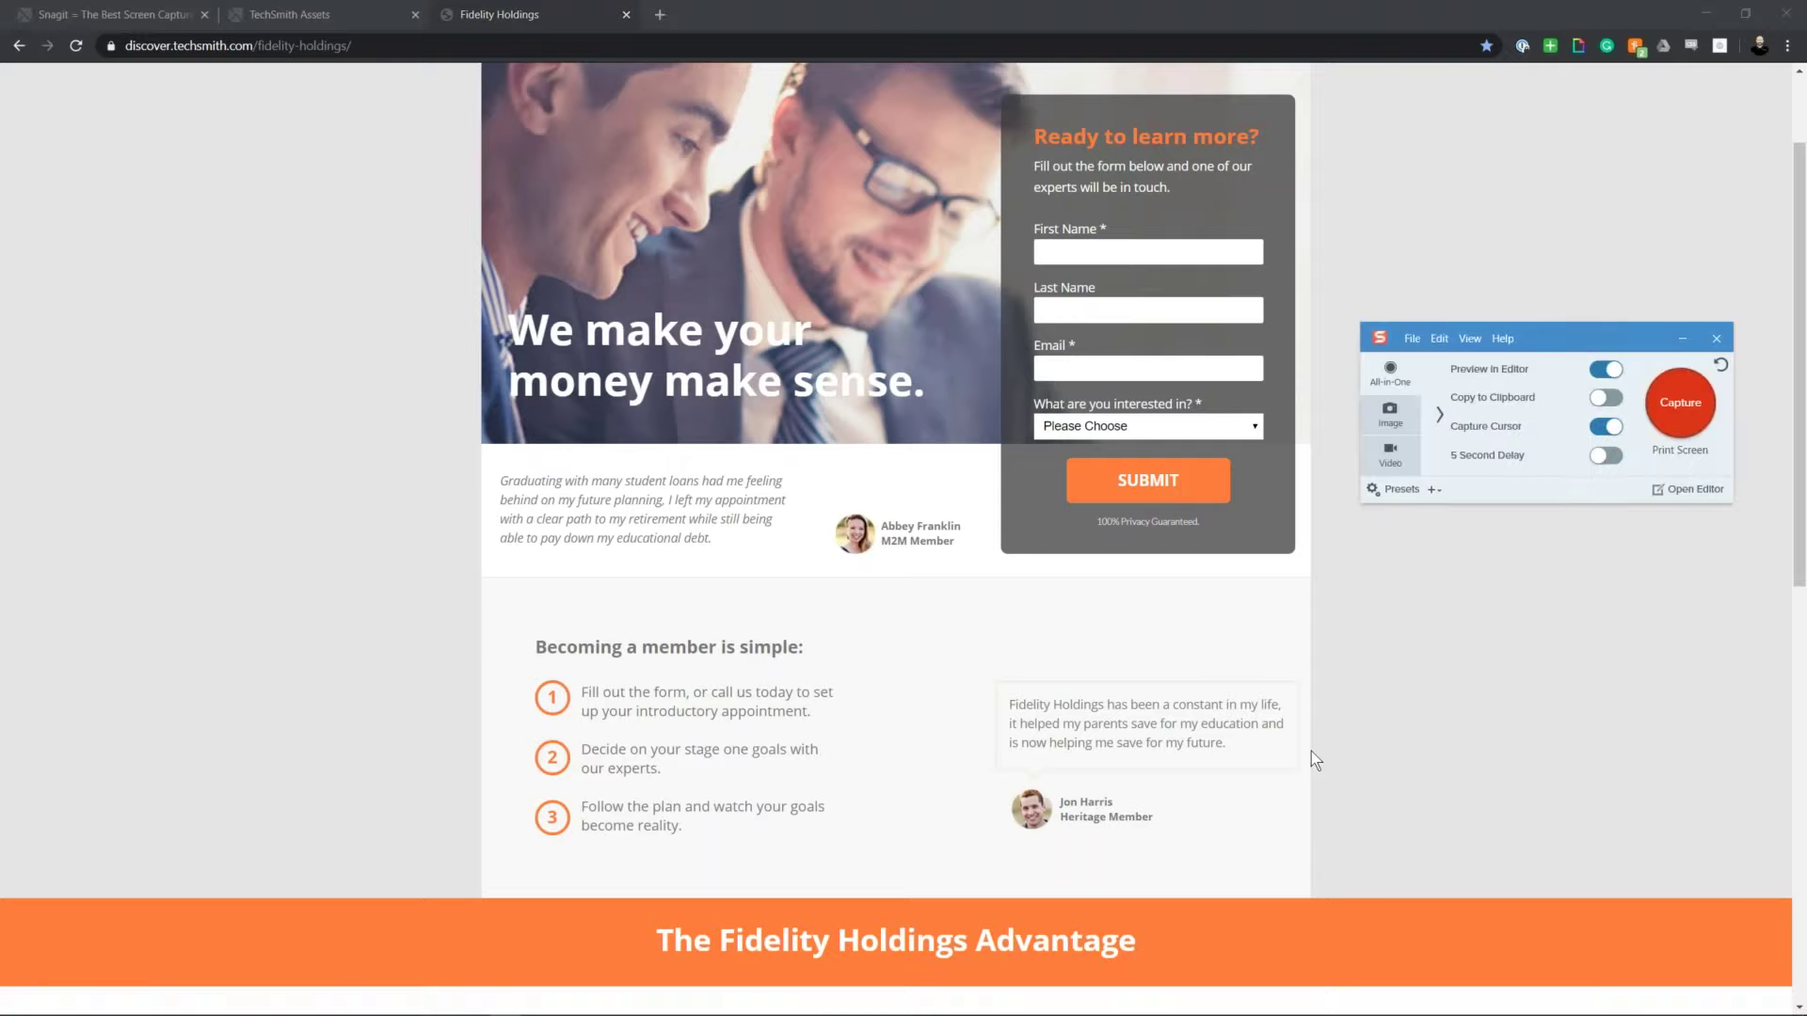
drag(1617, 335, 960, 333)
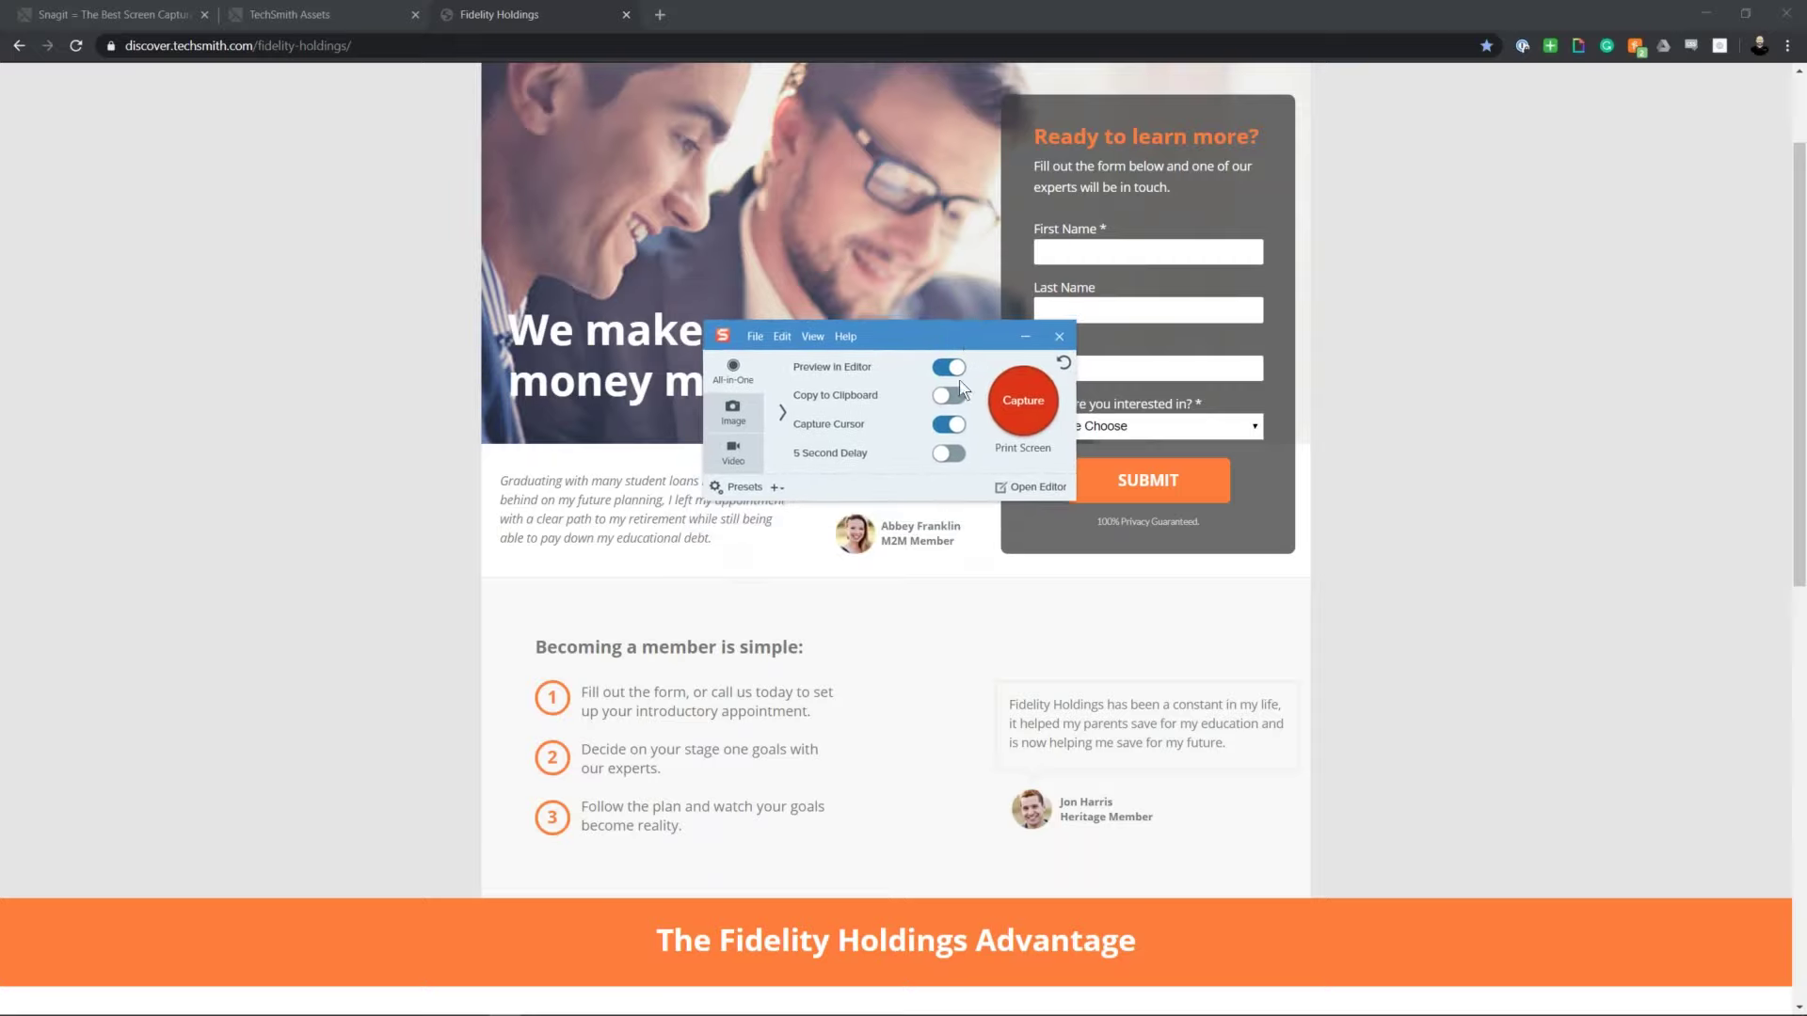
Step: Open the Green Border Word preset's editor from the Presets list
click(743, 495)
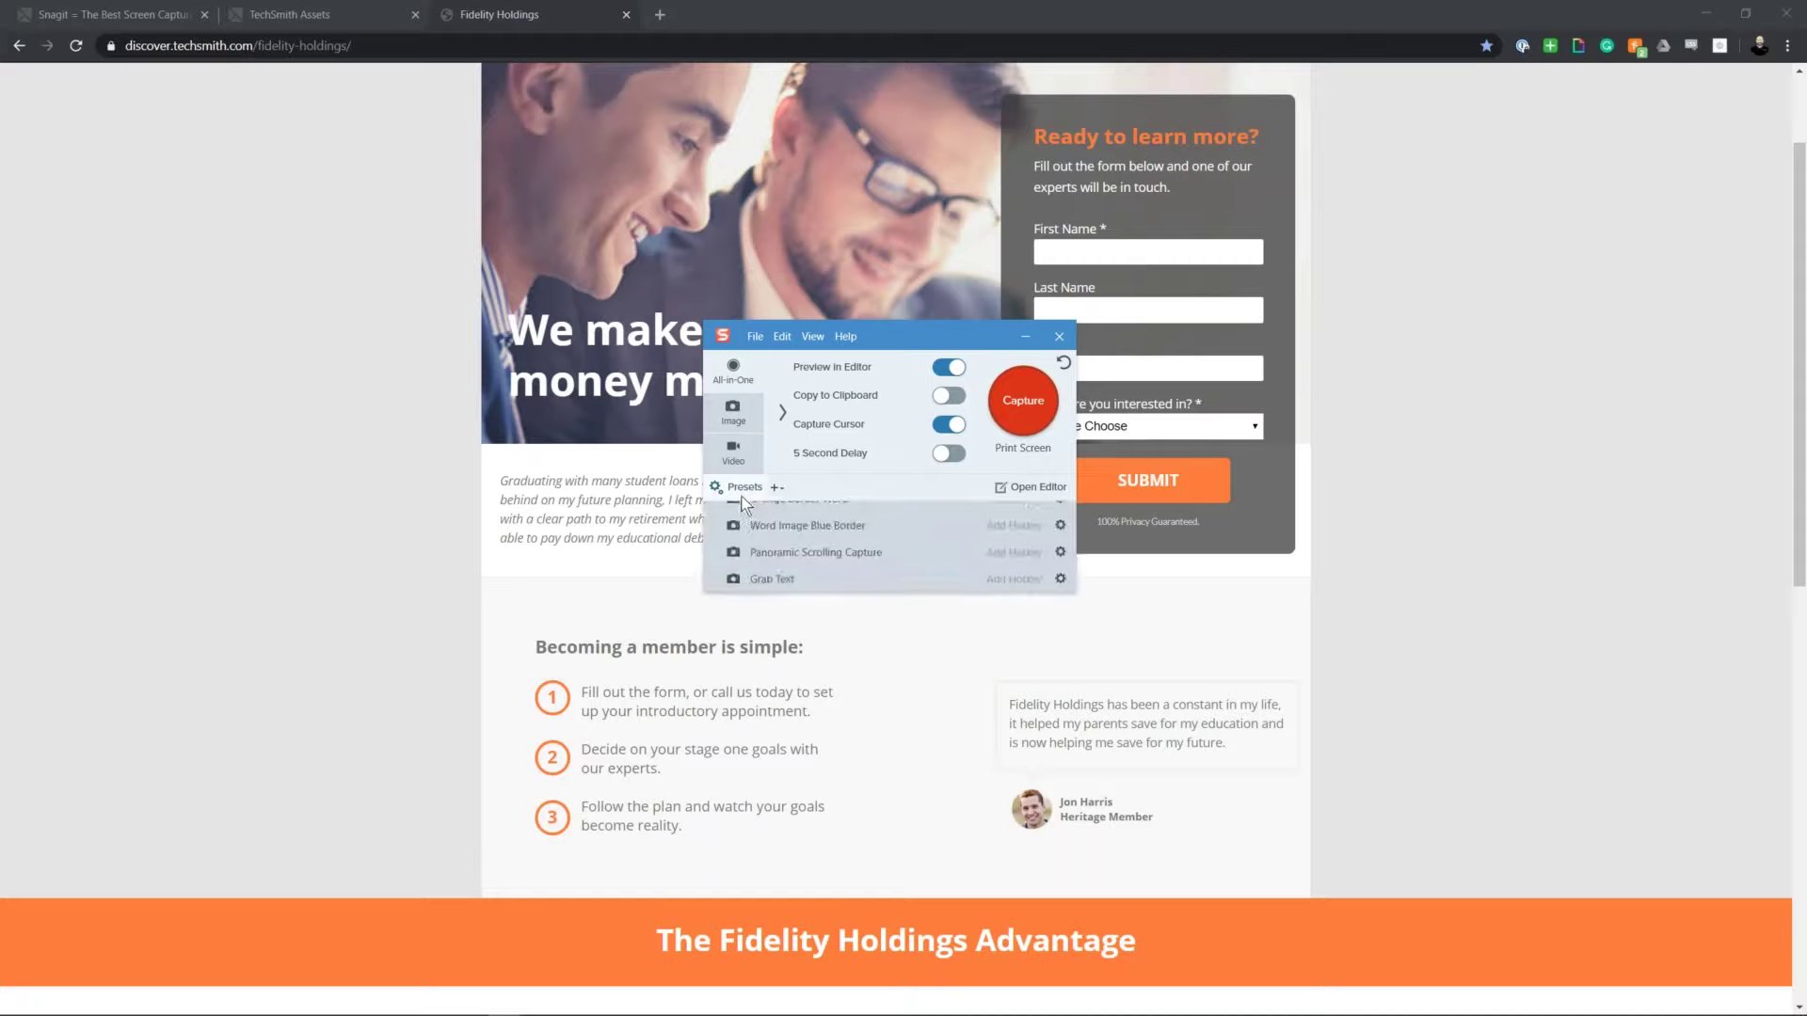
click(1061, 515)
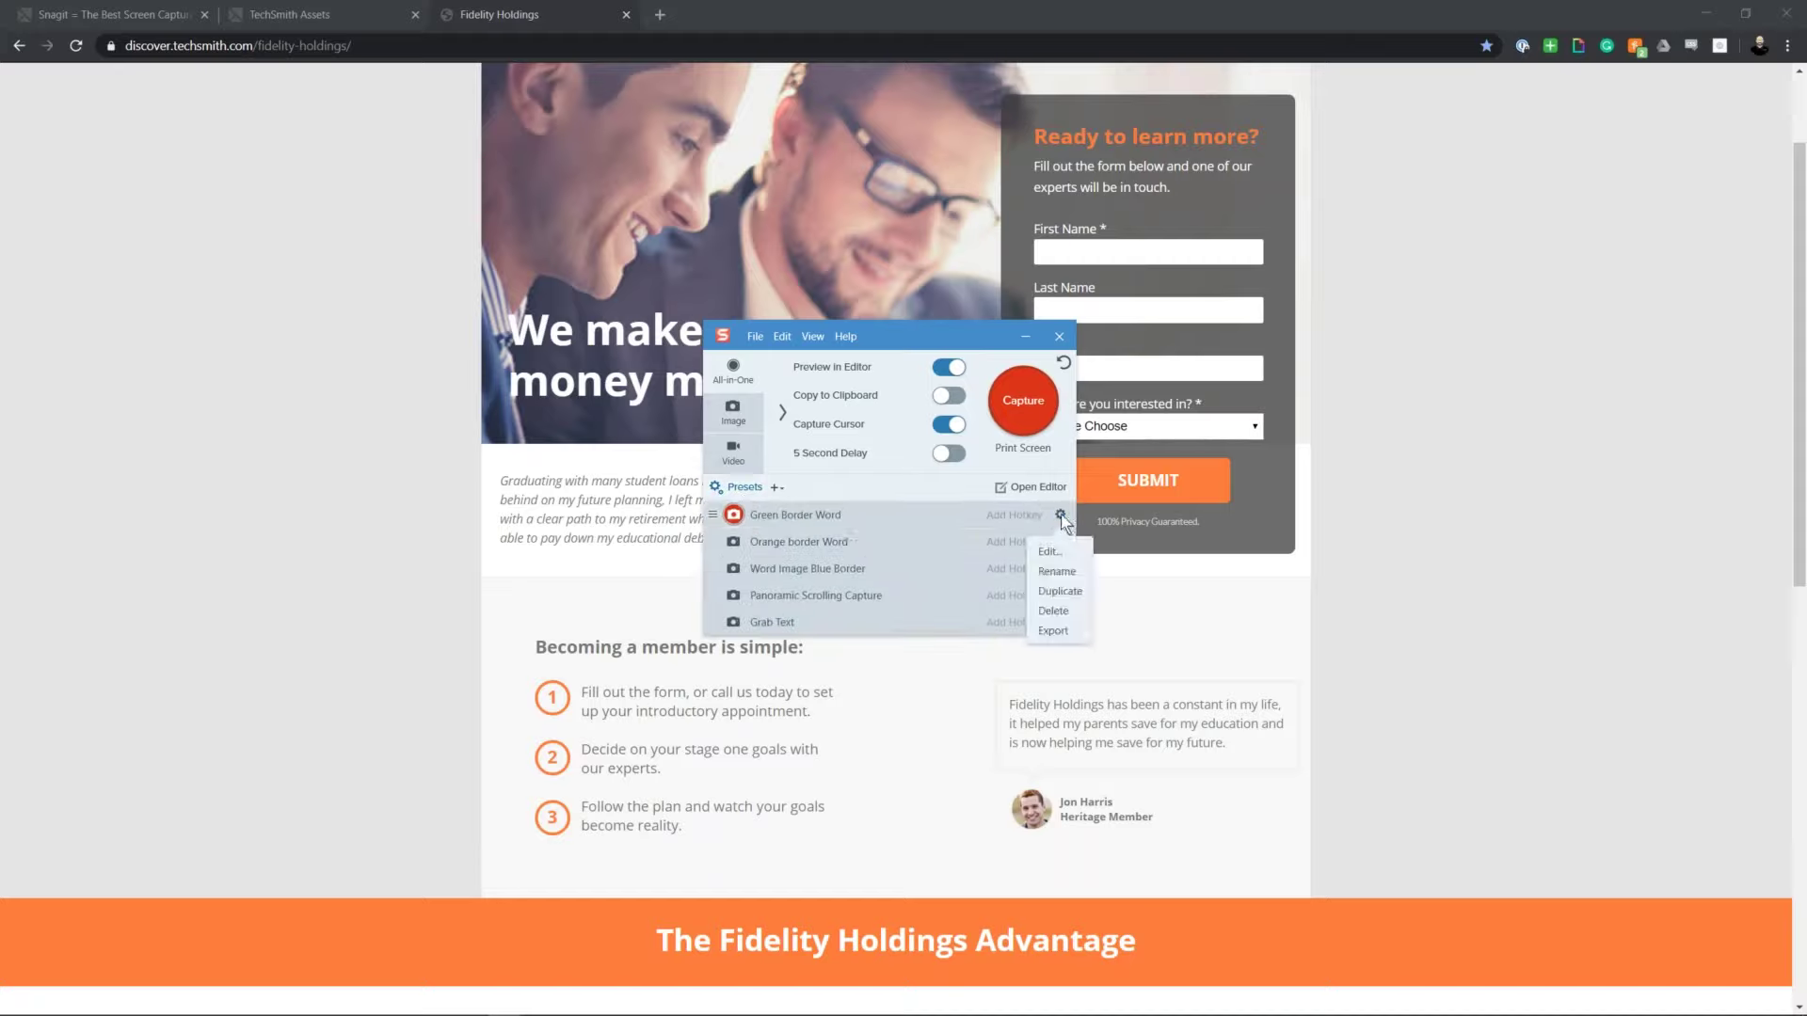
click(1045, 552)
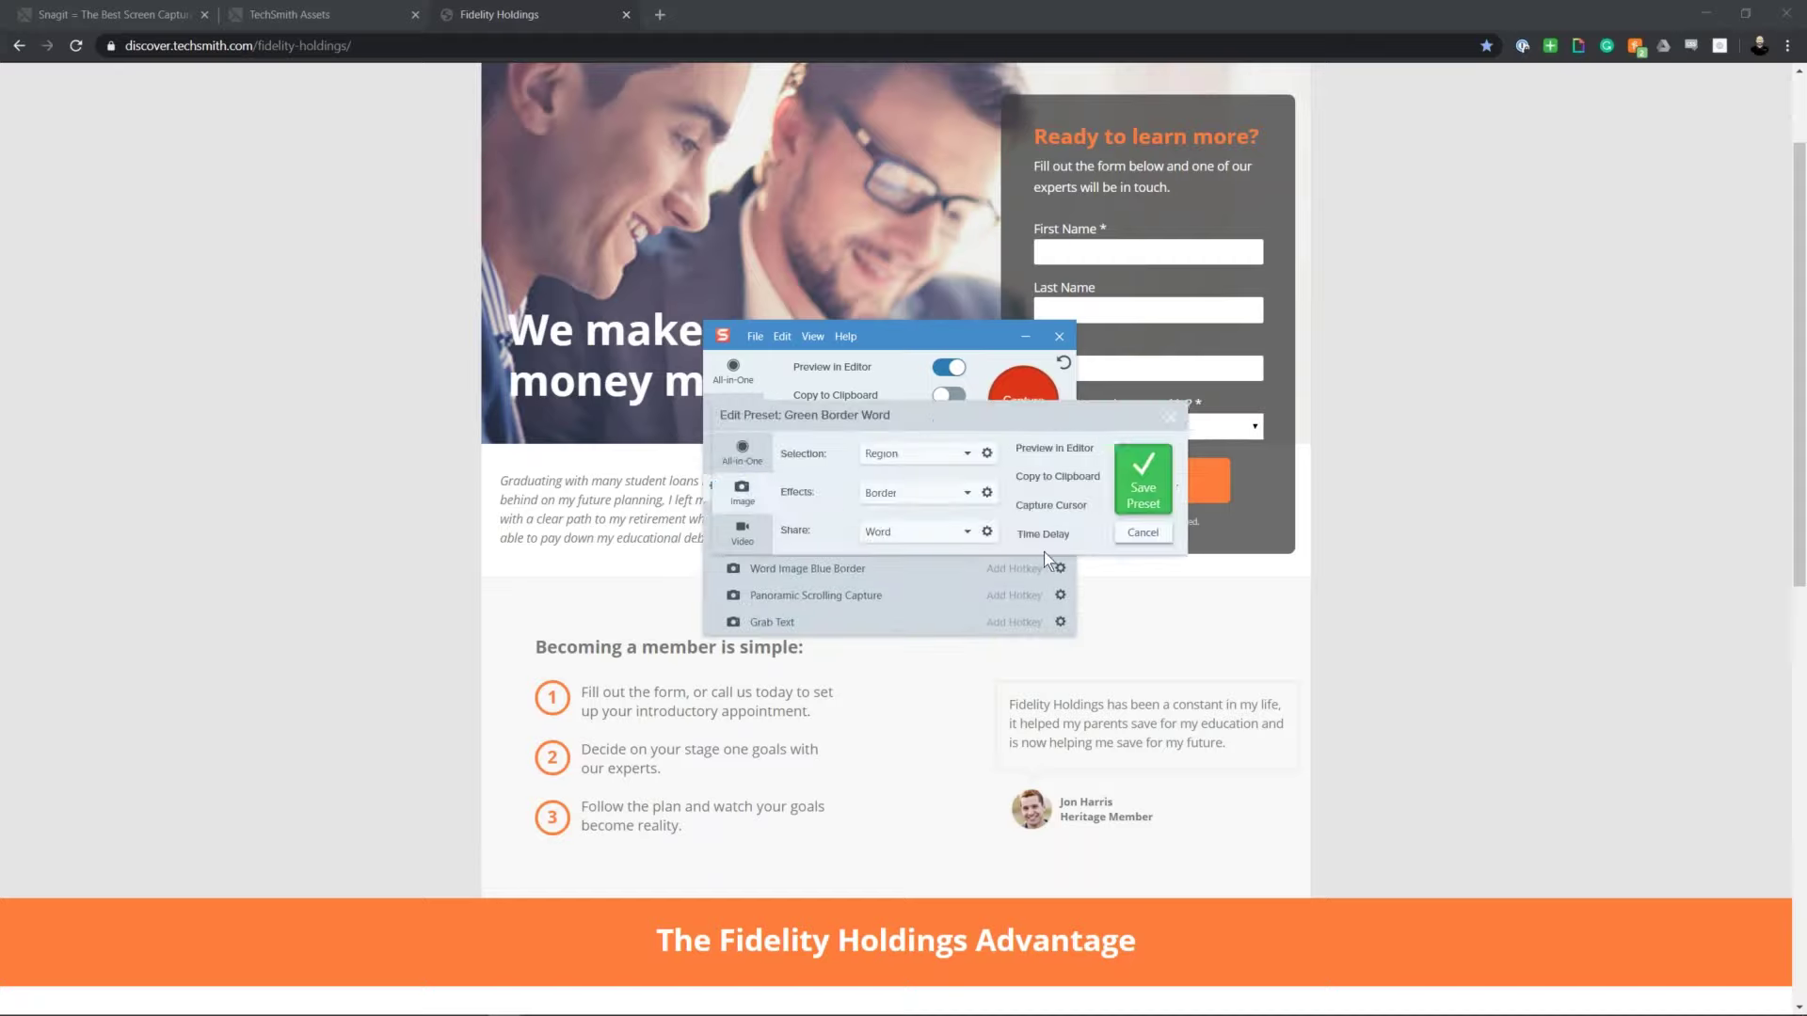
Step: Add Email as a second share destination after Word and save the preset
click(967, 533)
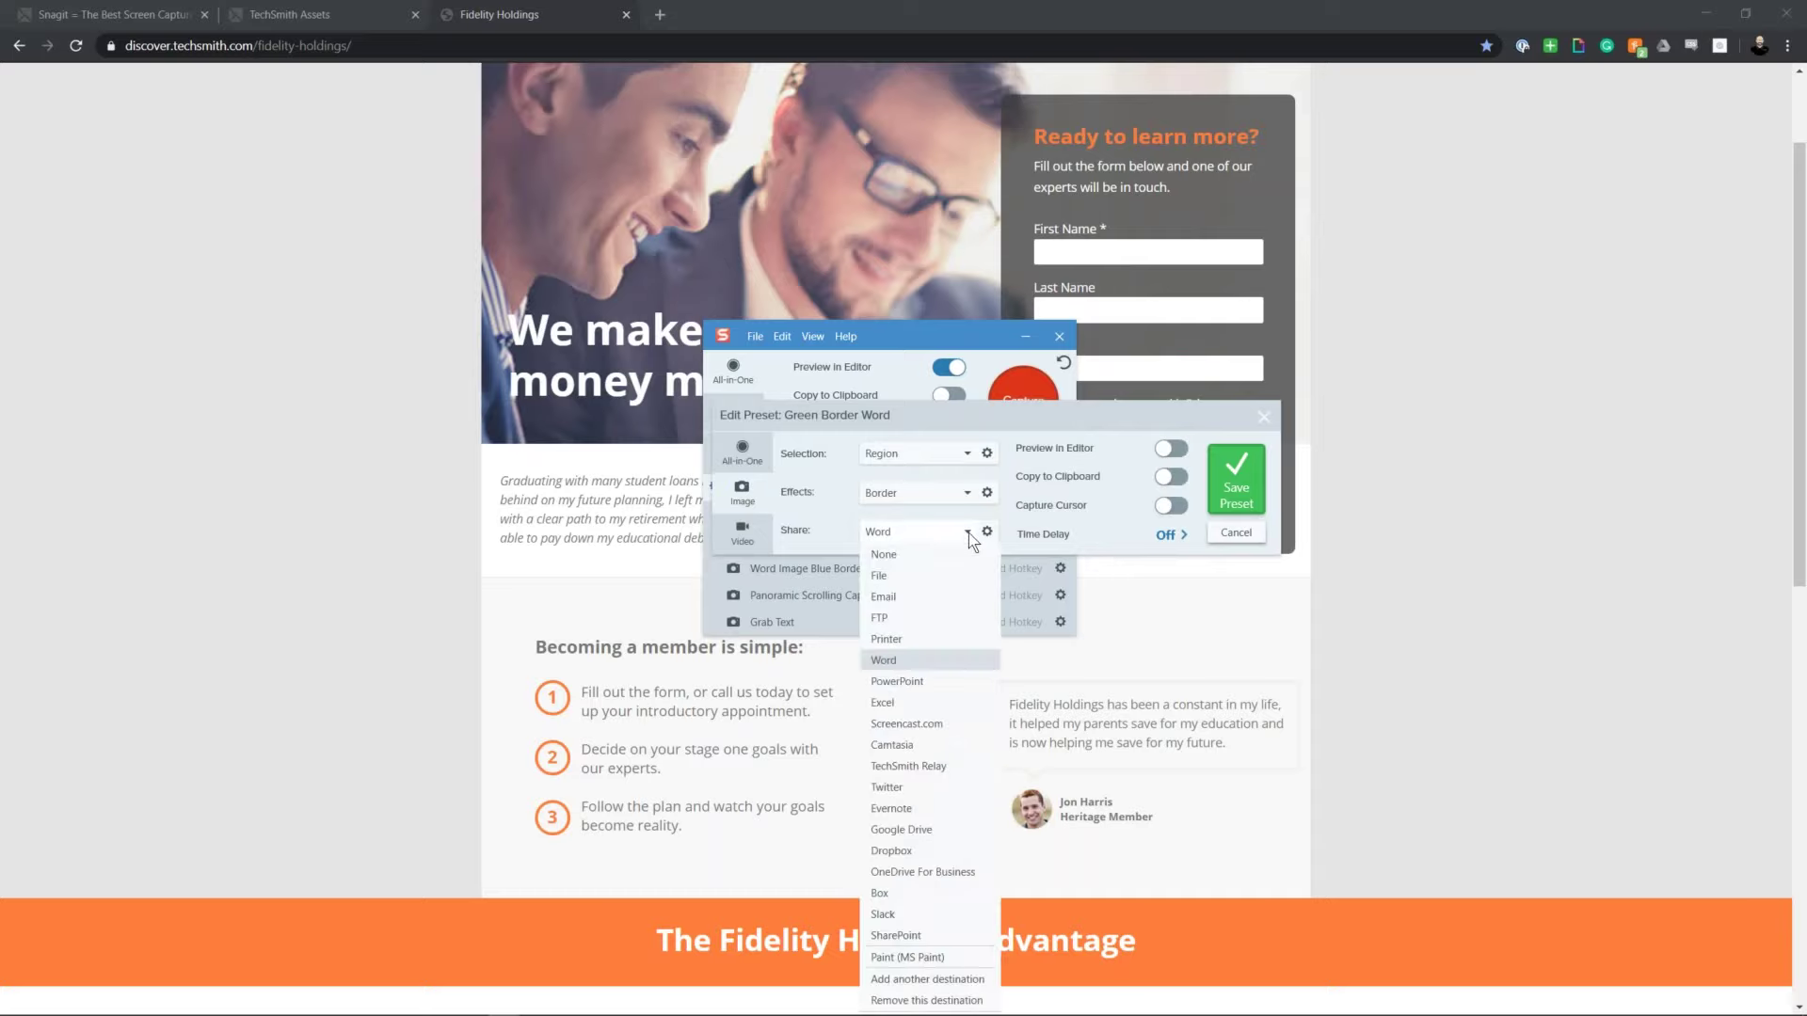
click(927, 979)
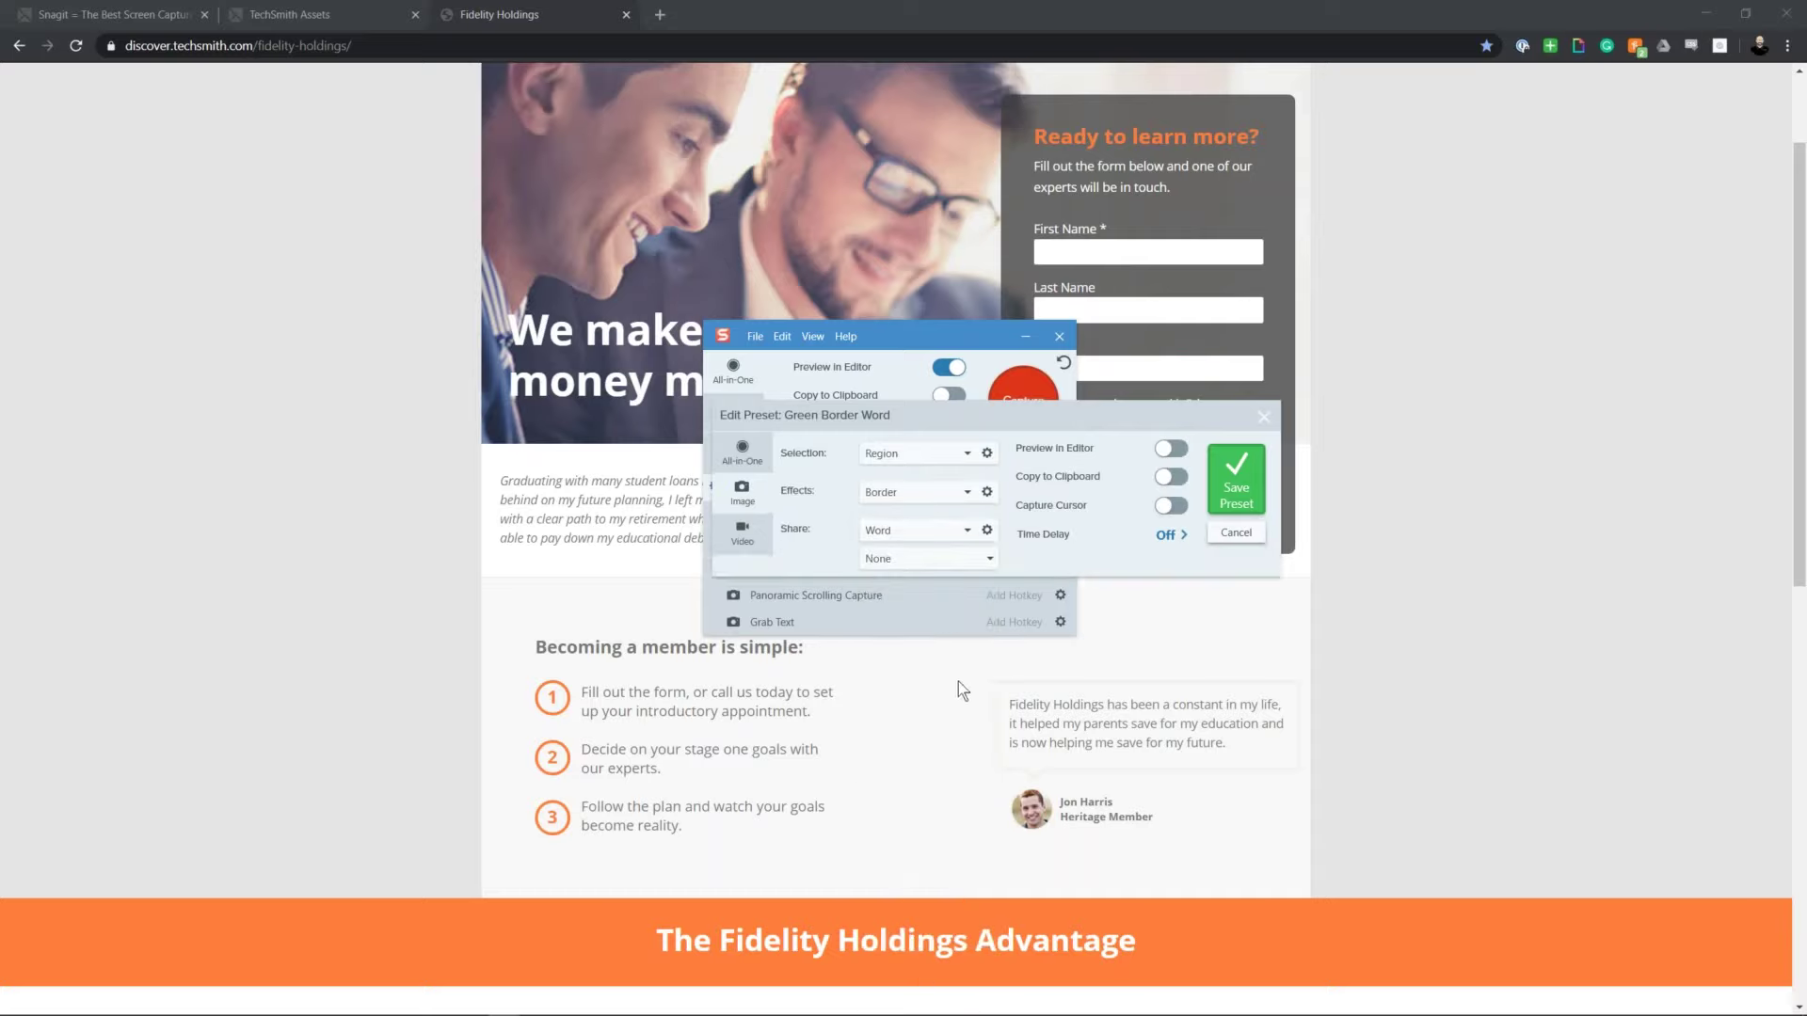
click(967, 532)
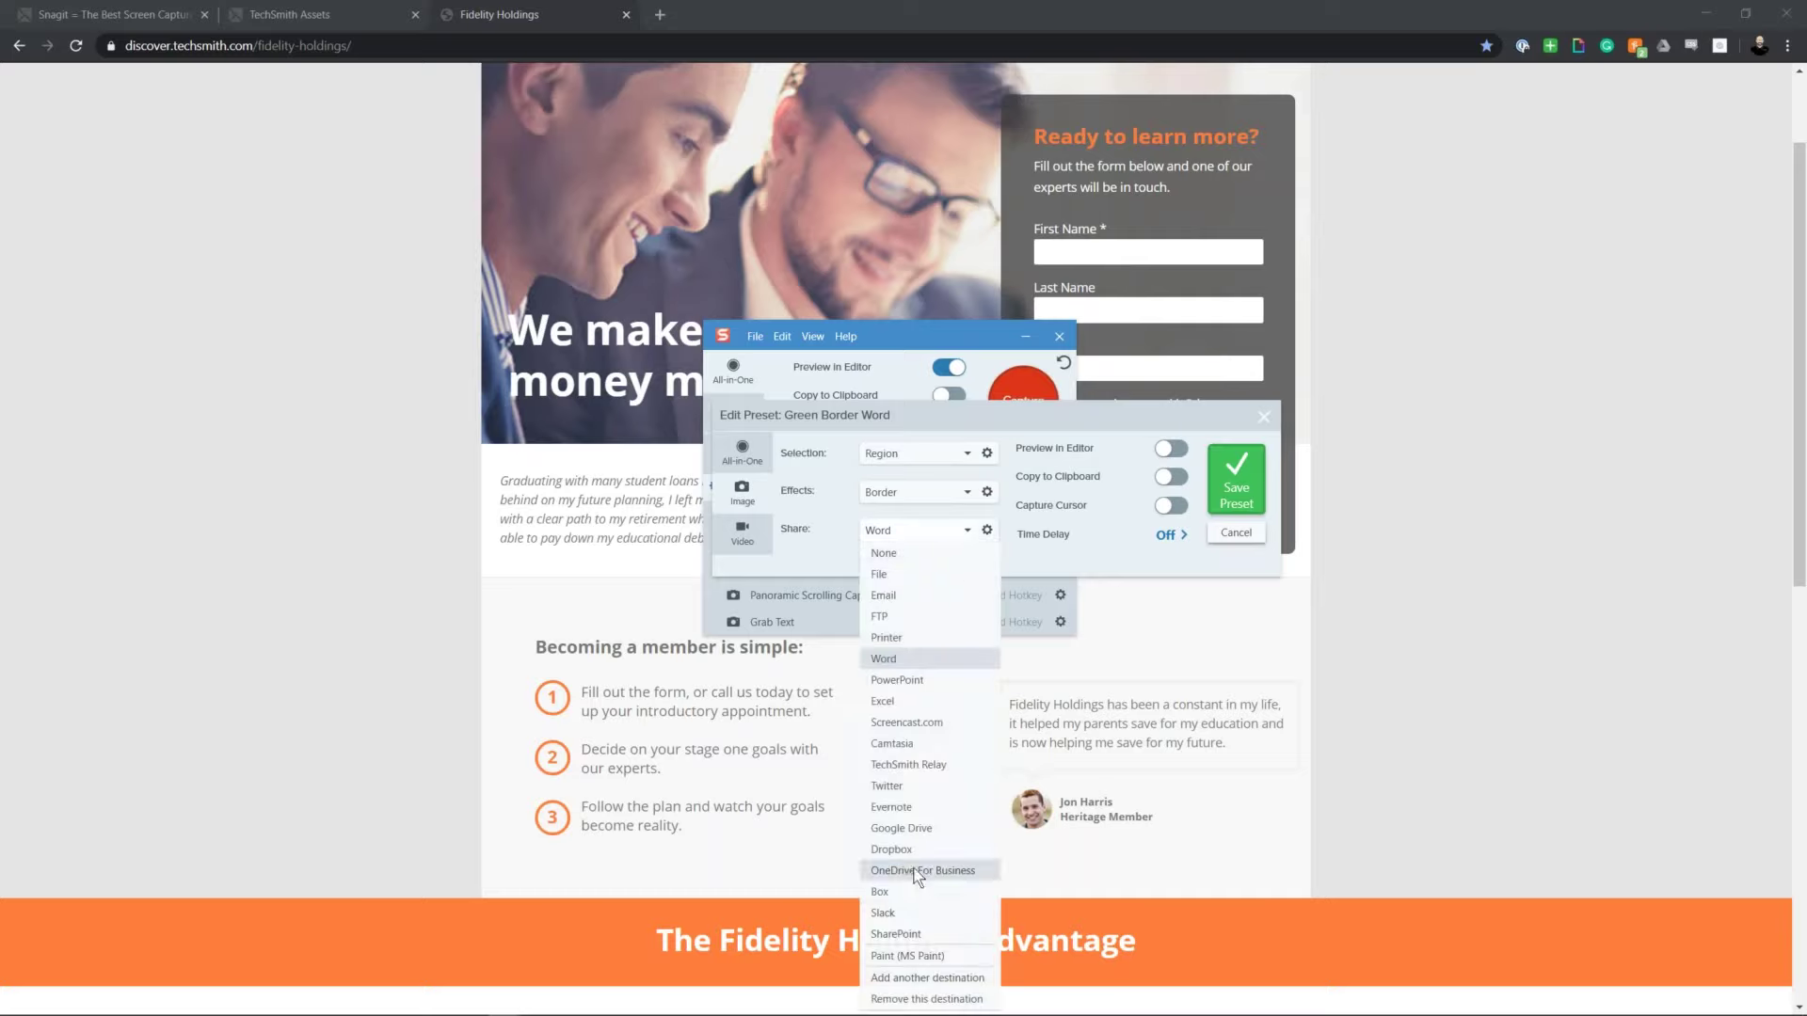
click(895, 980)
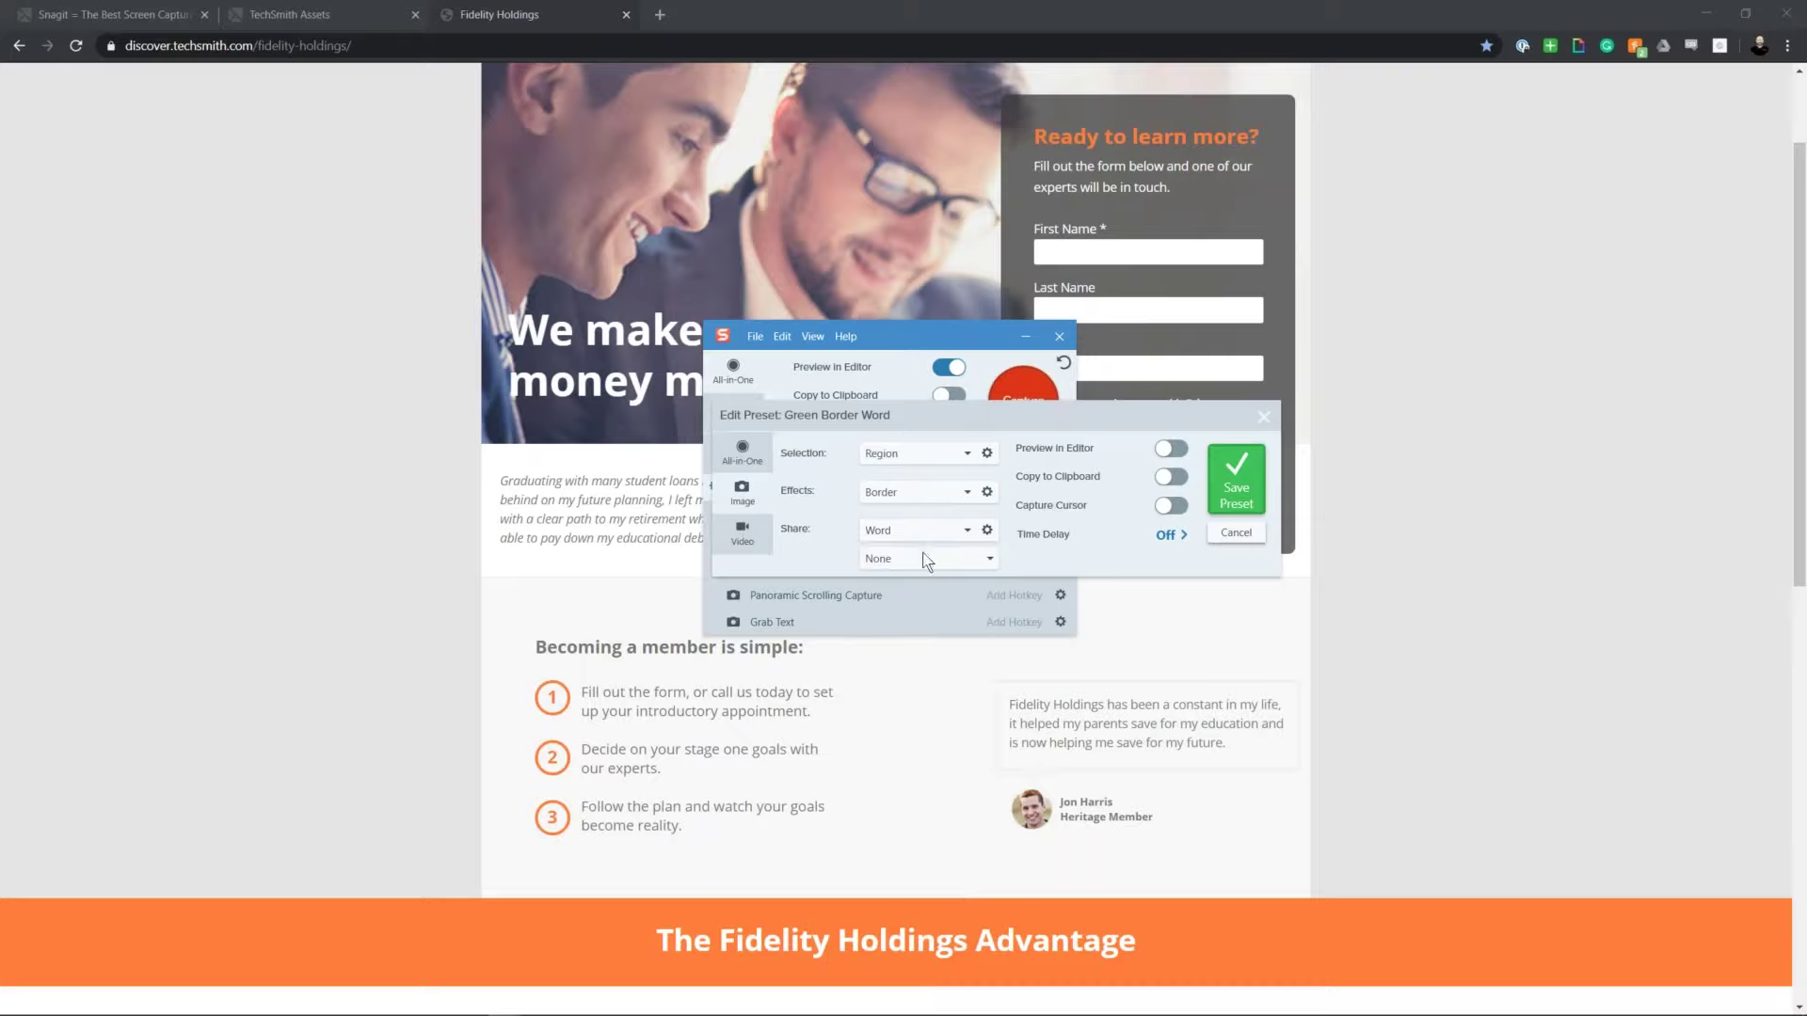
click(980, 562)
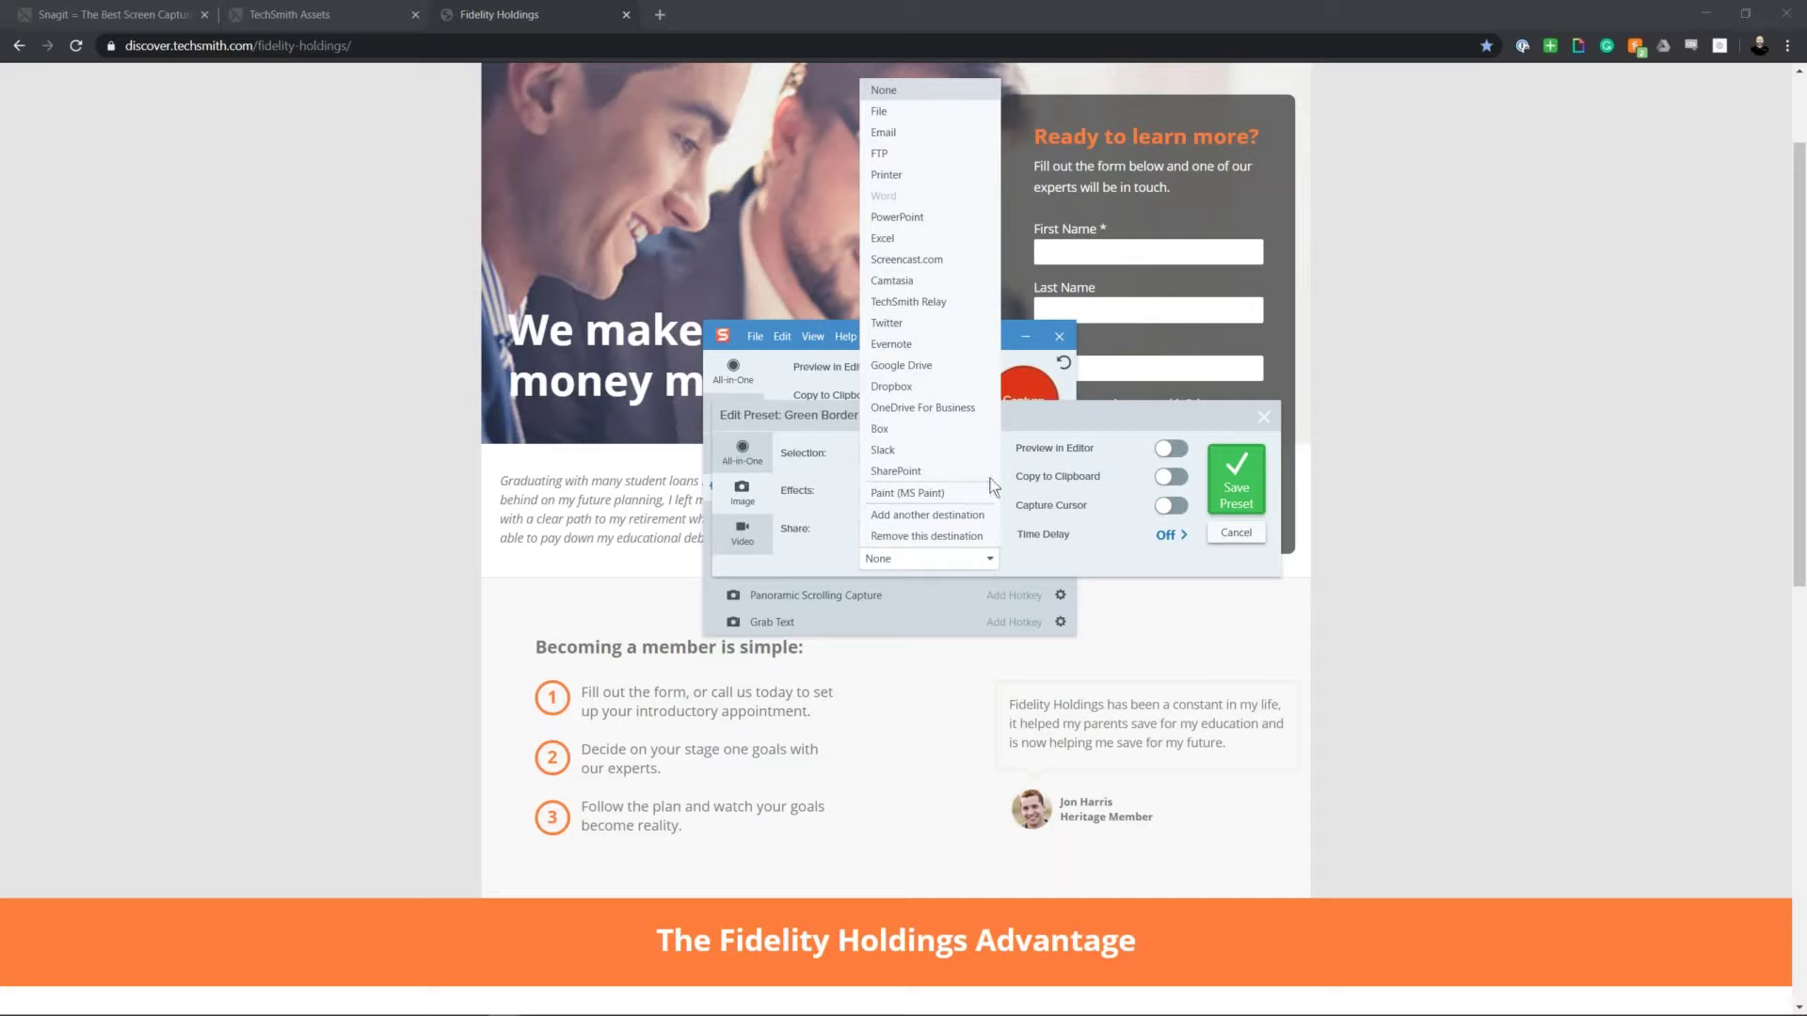
click(889, 132)
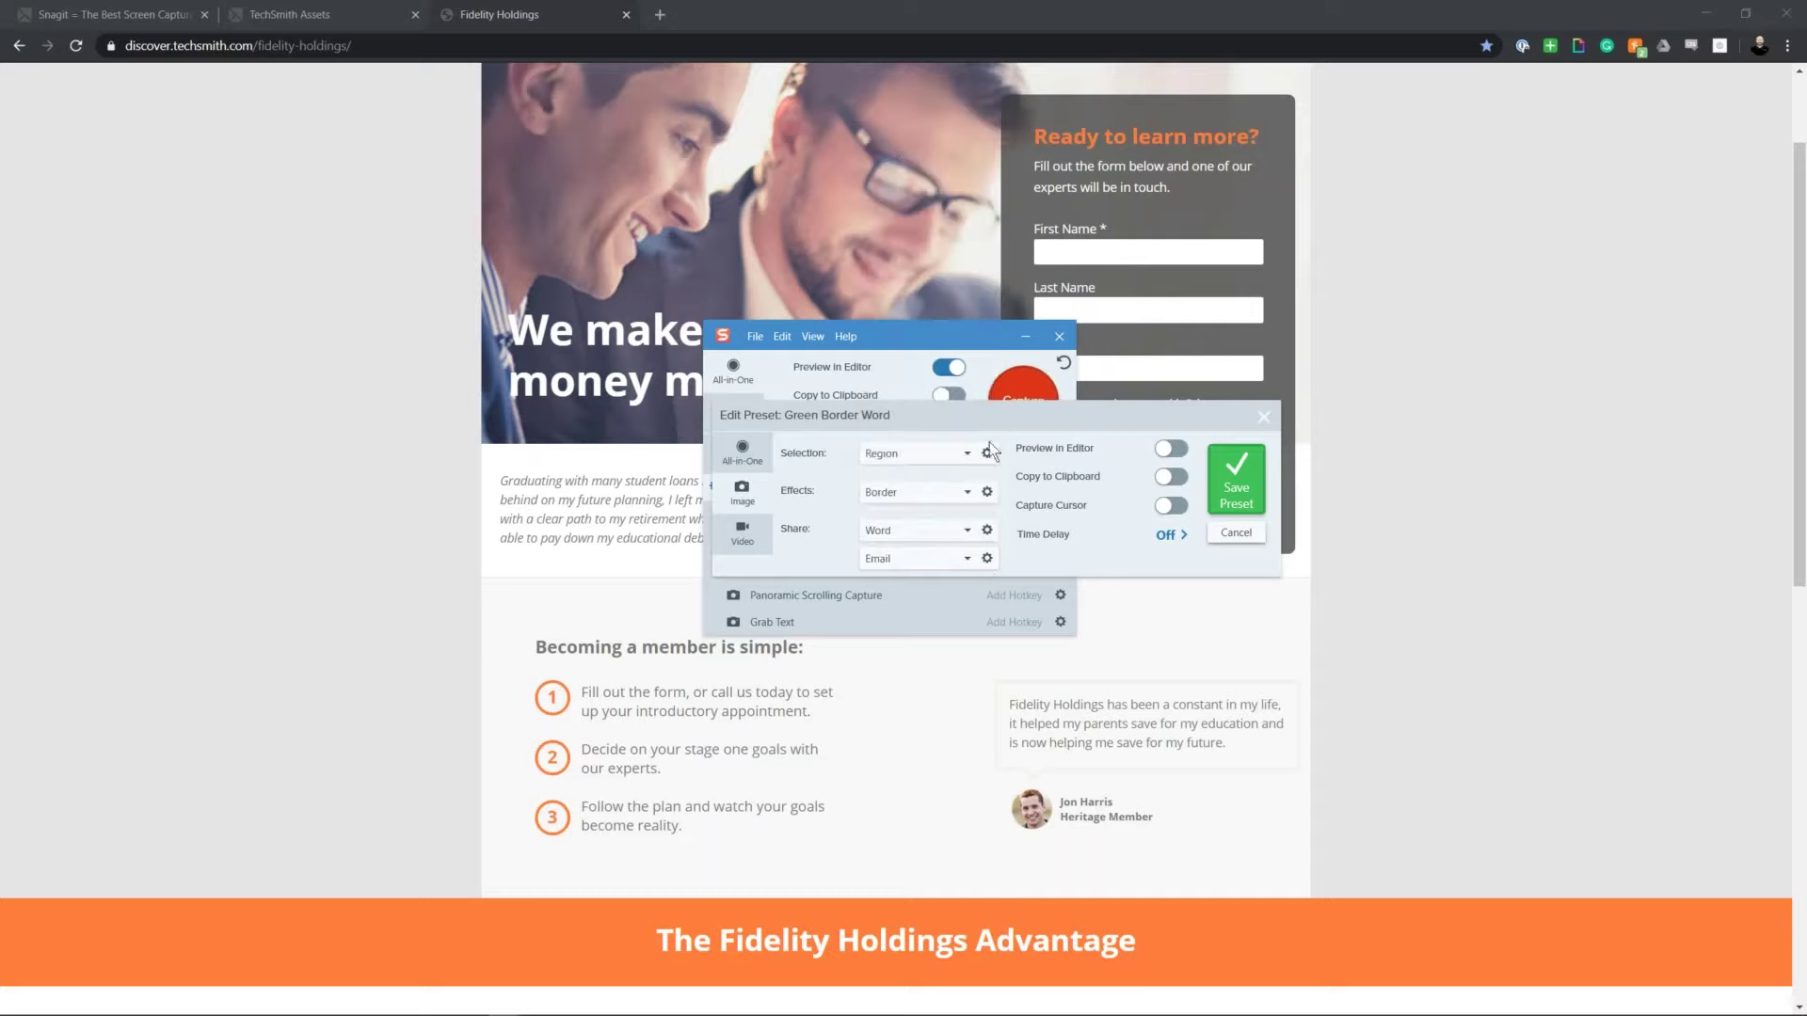
click(1256, 481)
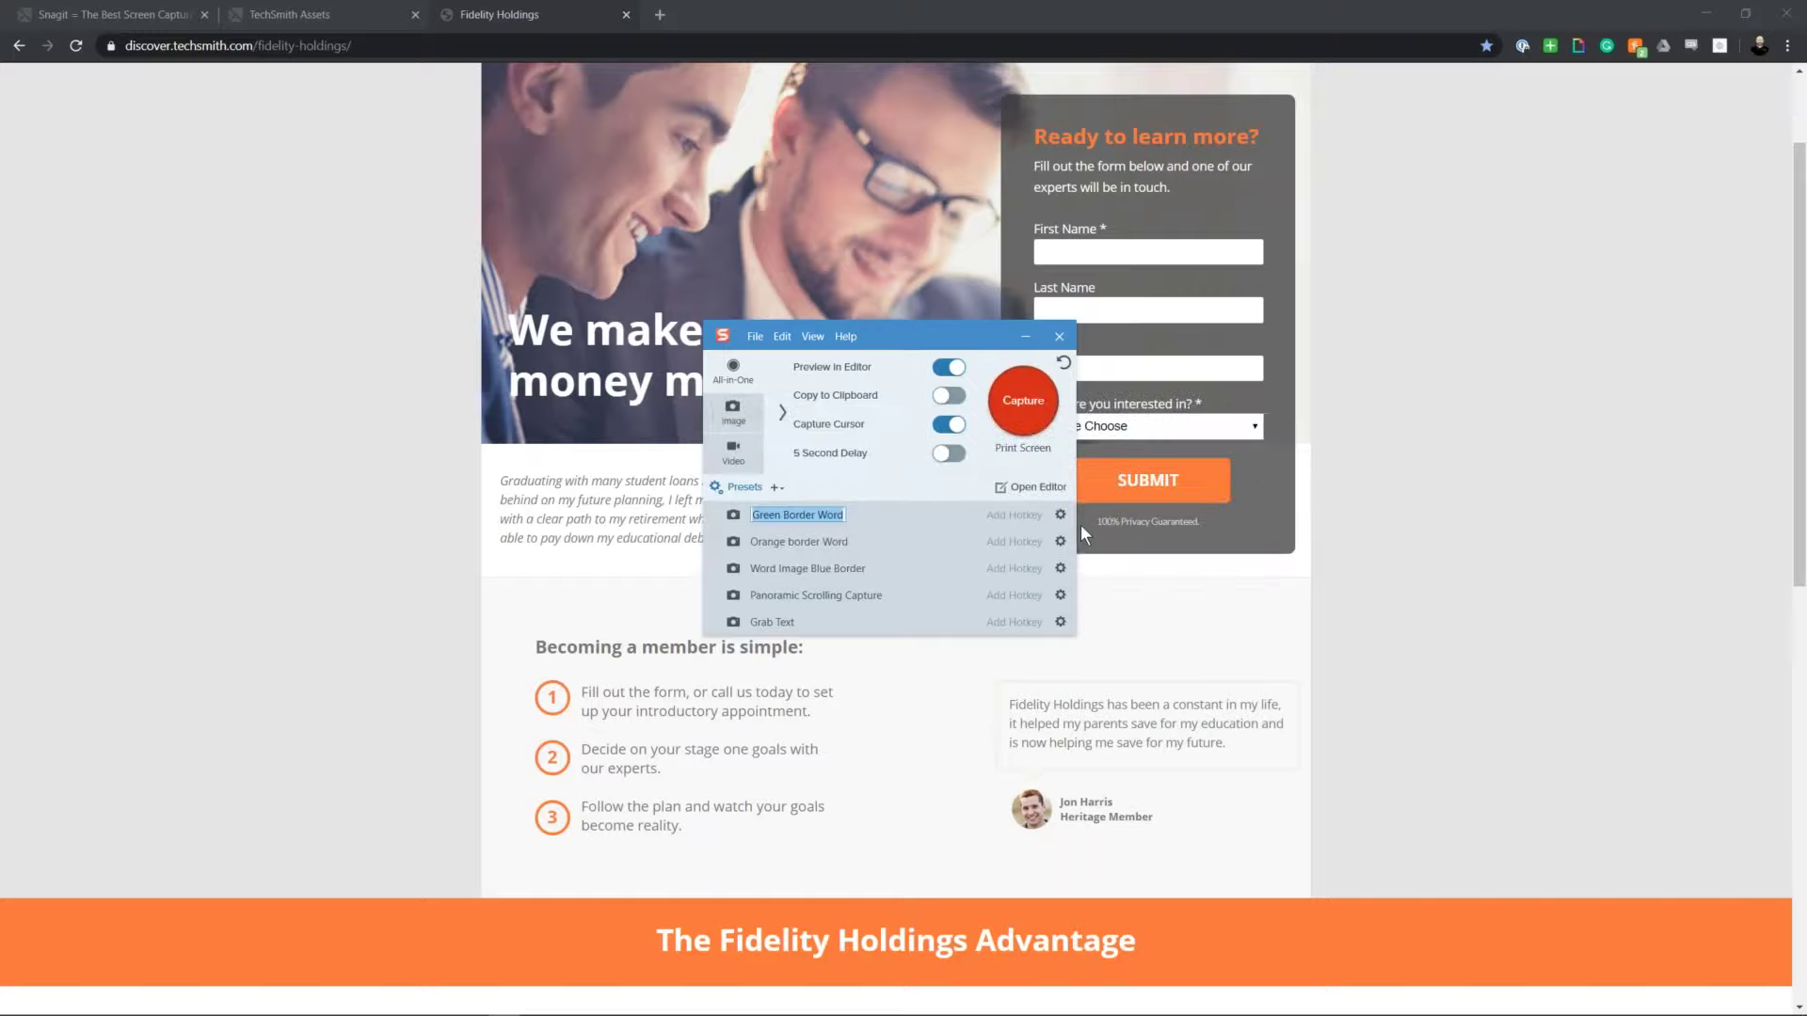
Step: Run Green Border Word on the headline-to-member-steps region, sending 1032 x 486 to Word
key(Return)
key(Print)
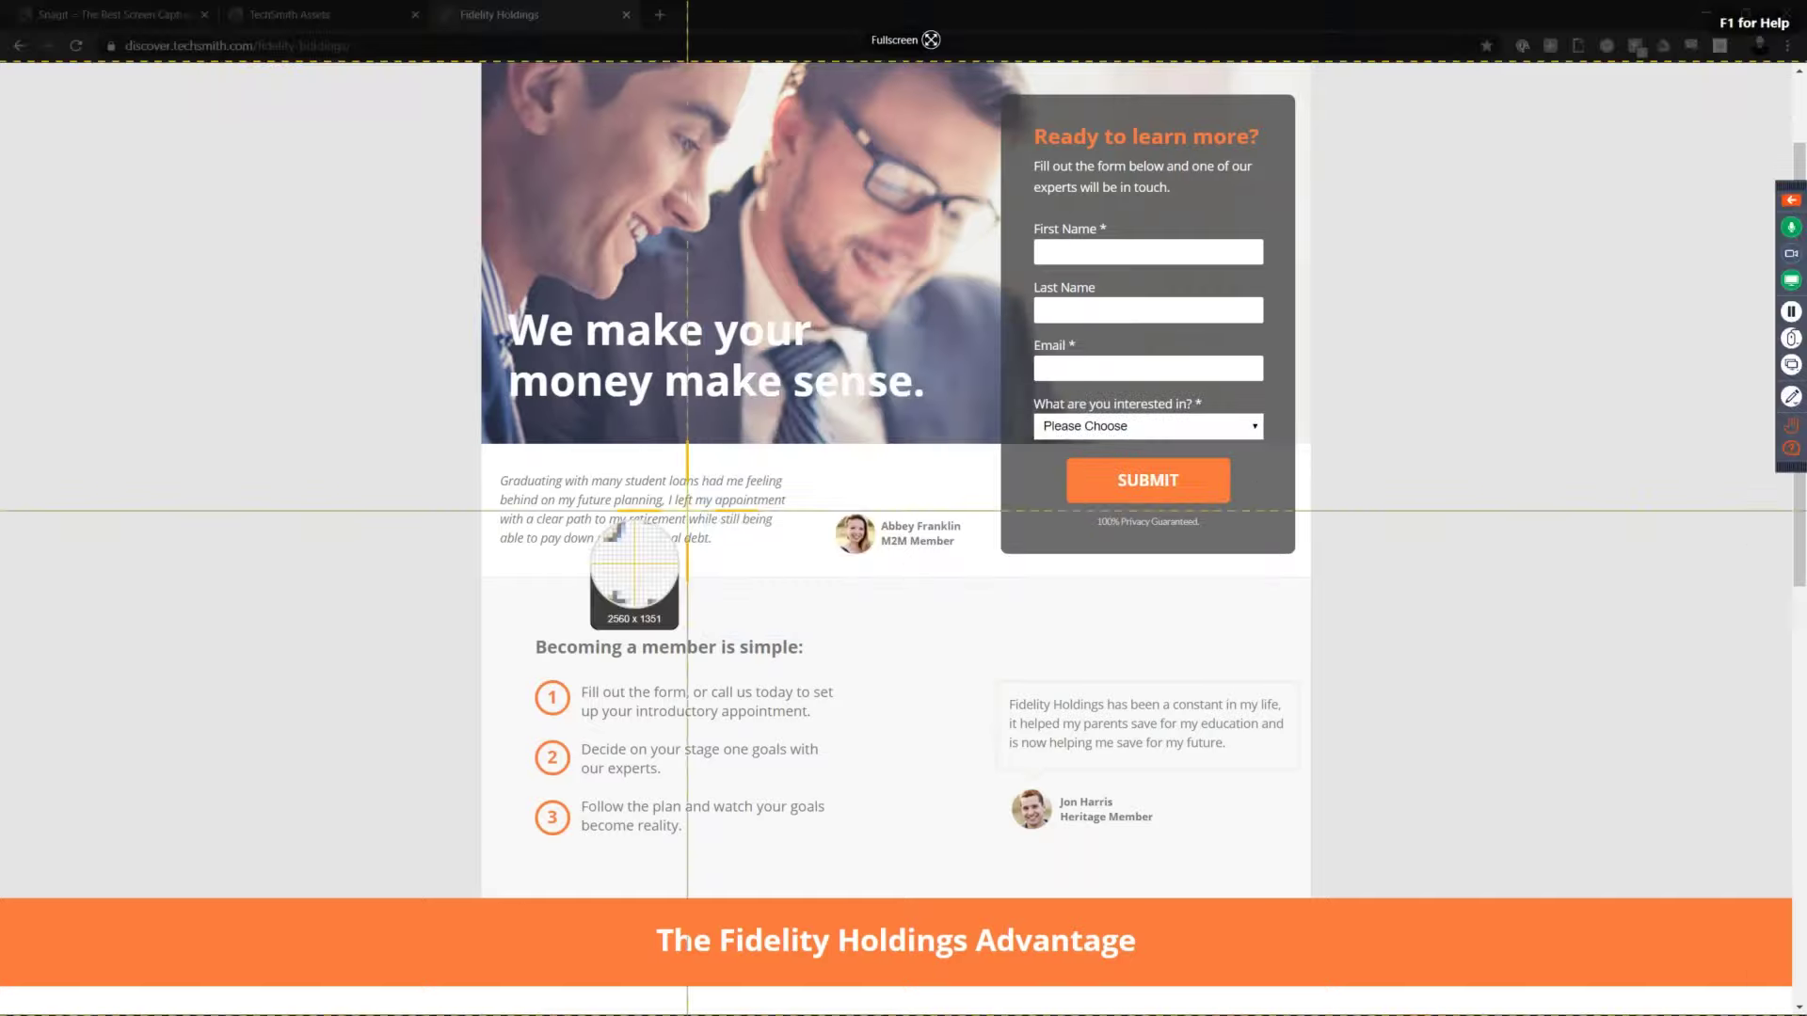
drag(477, 356, 1311, 706)
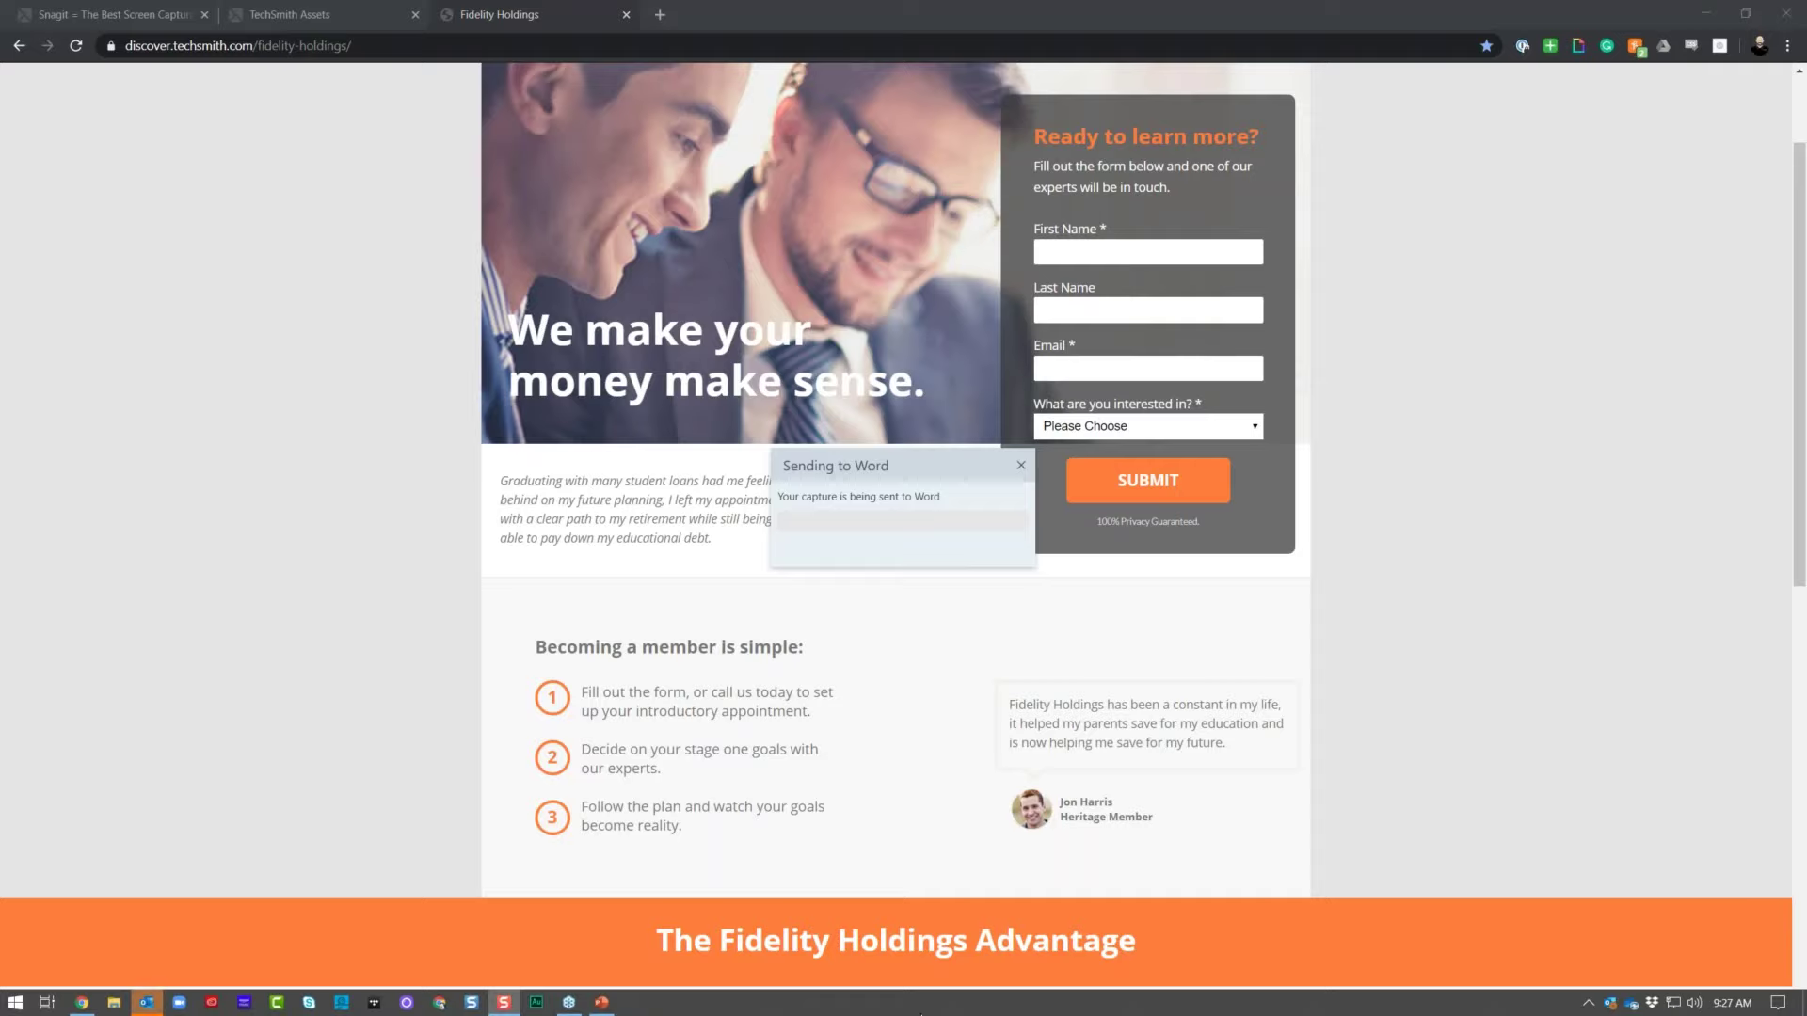
Step: Share the green-bordered capture to Email and Word, then close the Word document without saving
click(146, 1002)
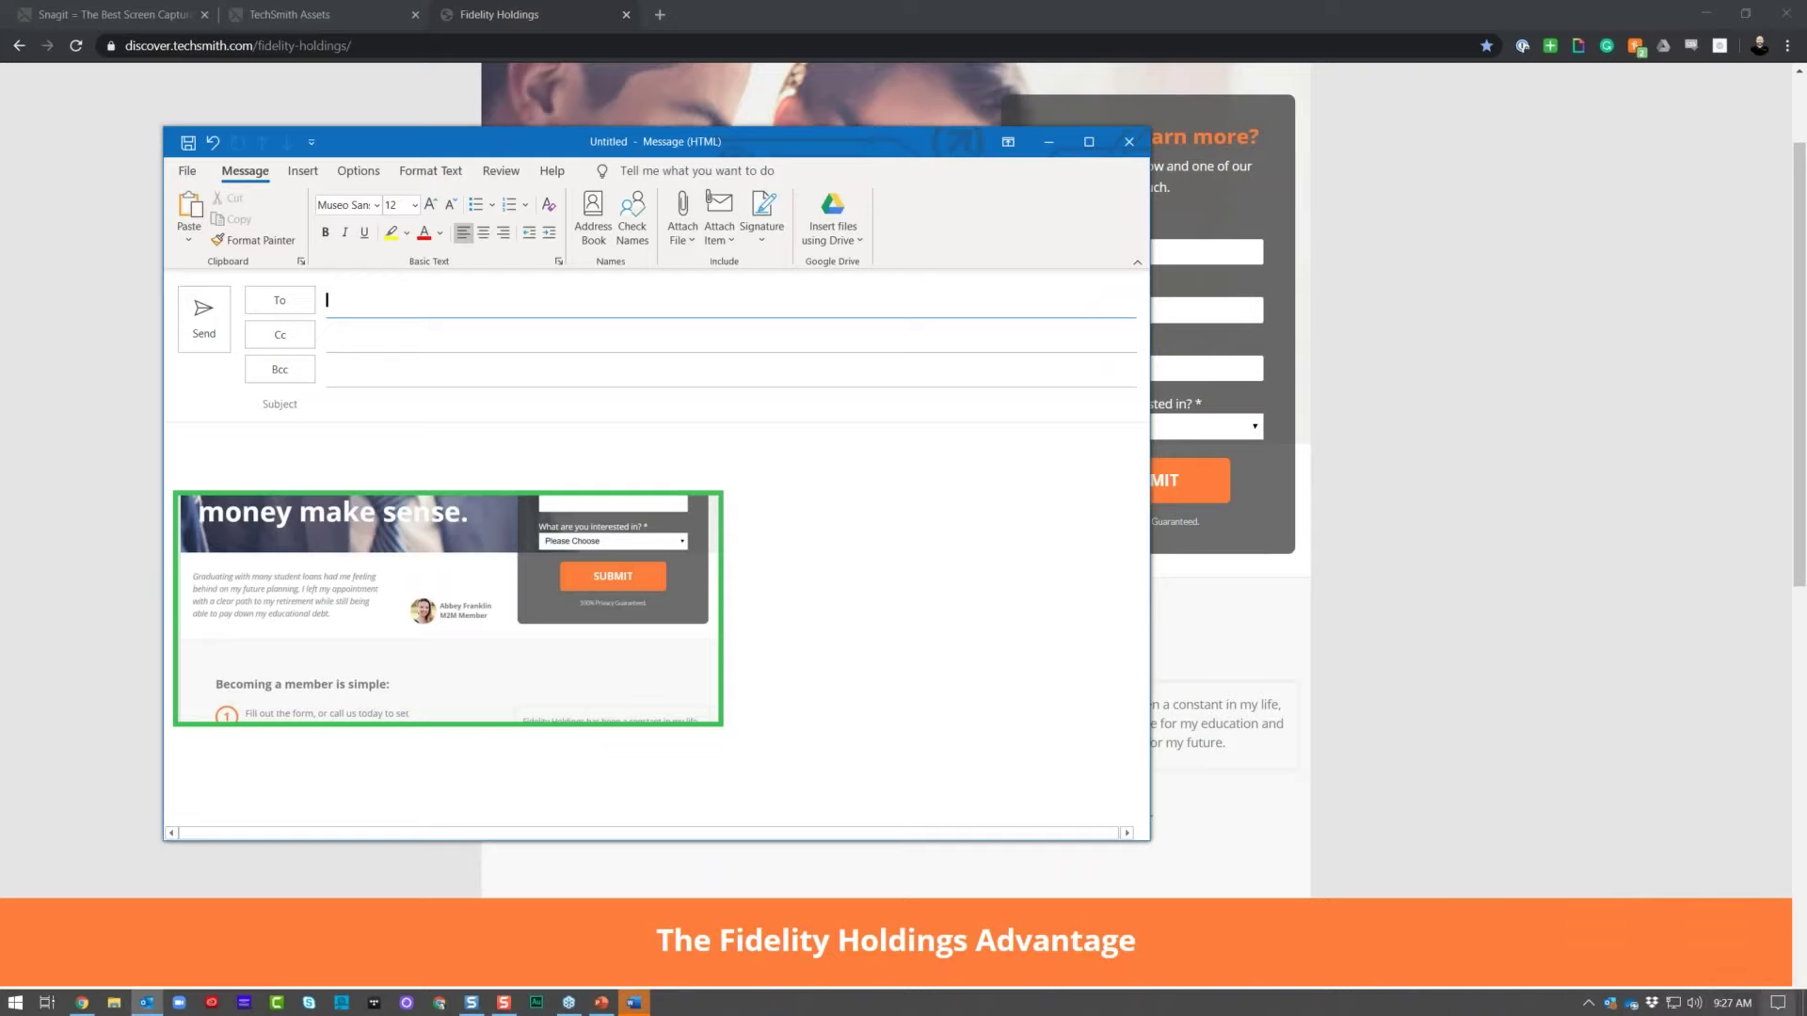
click(633, 1002)
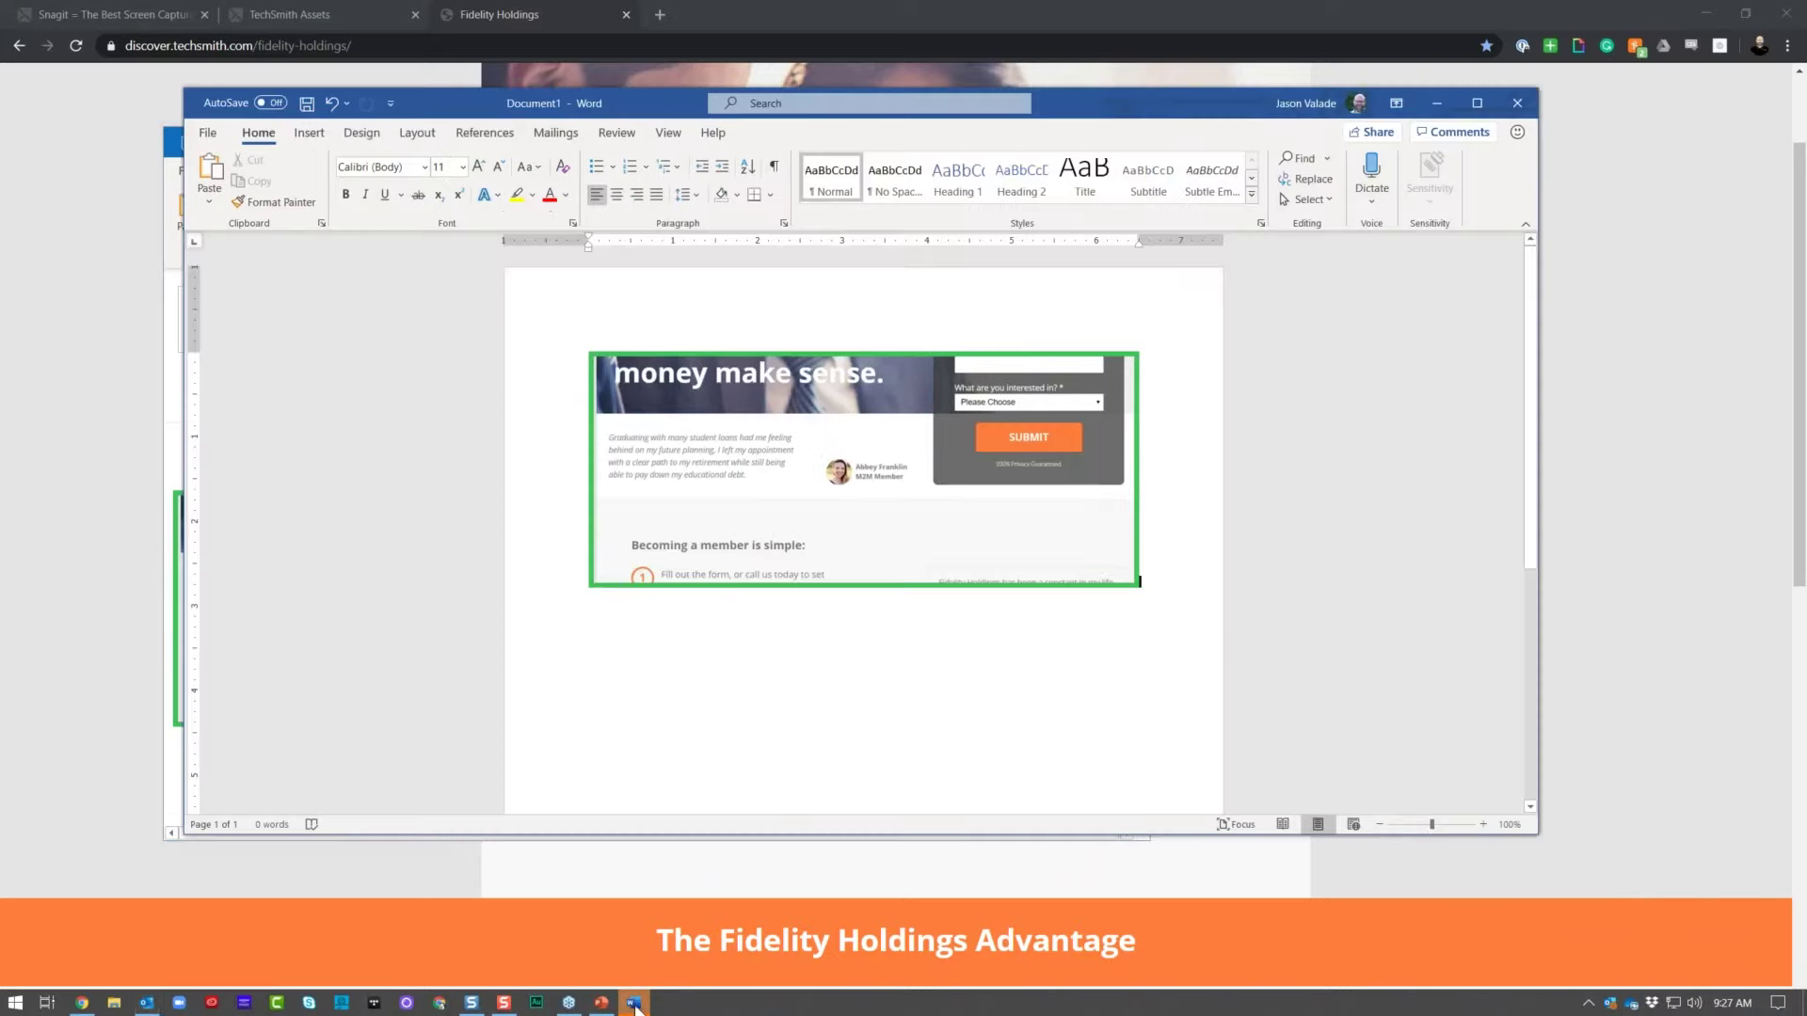
drag(1164, 110, 1303, 151)
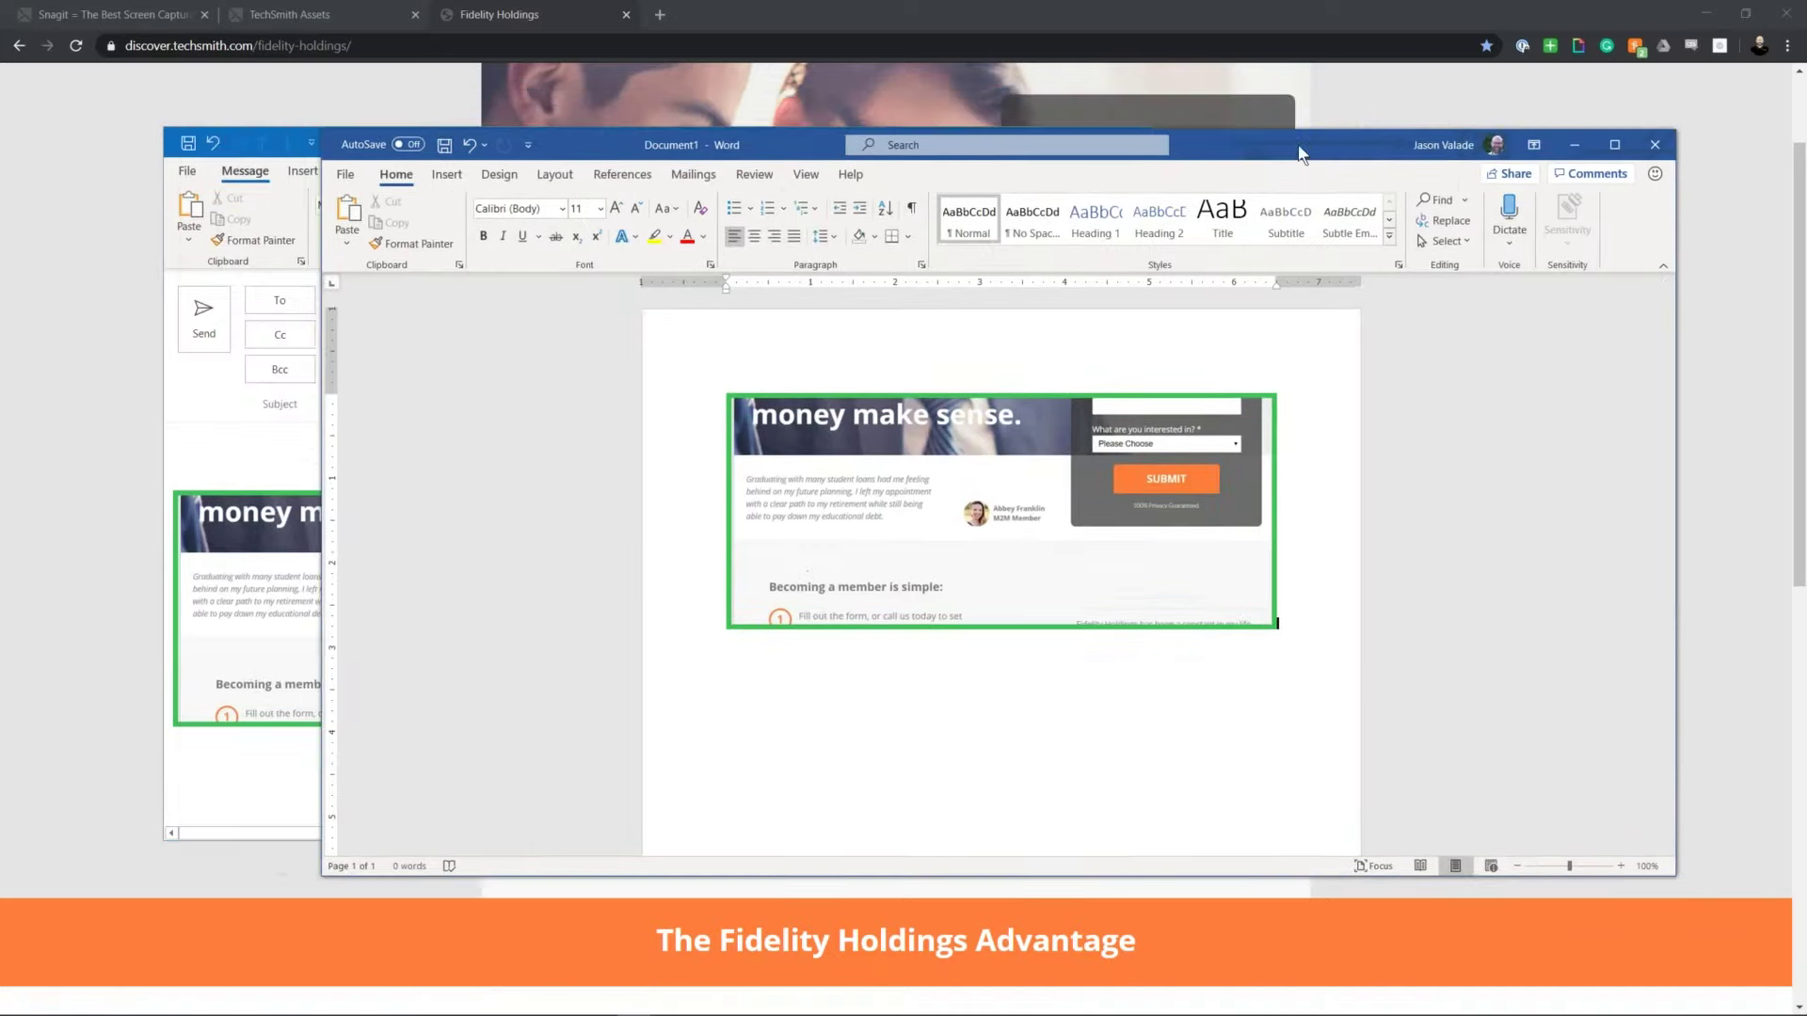
click(1654, 144)
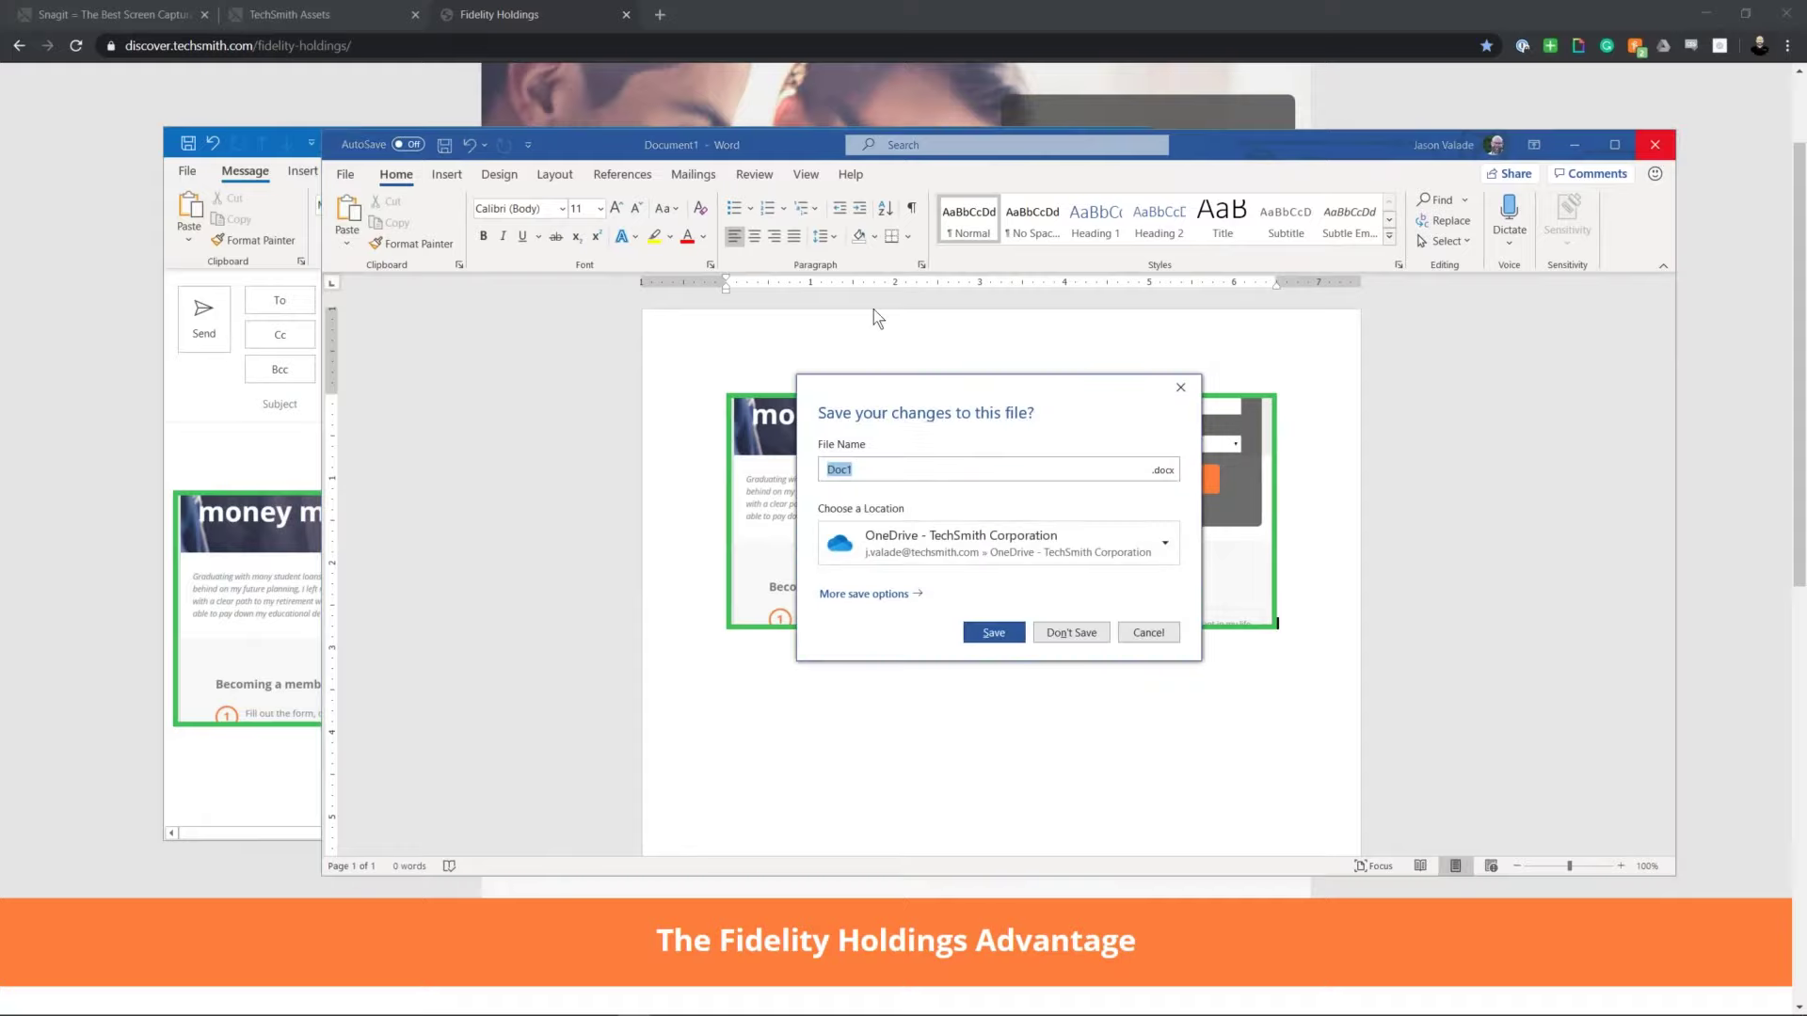
click(1094, 630)
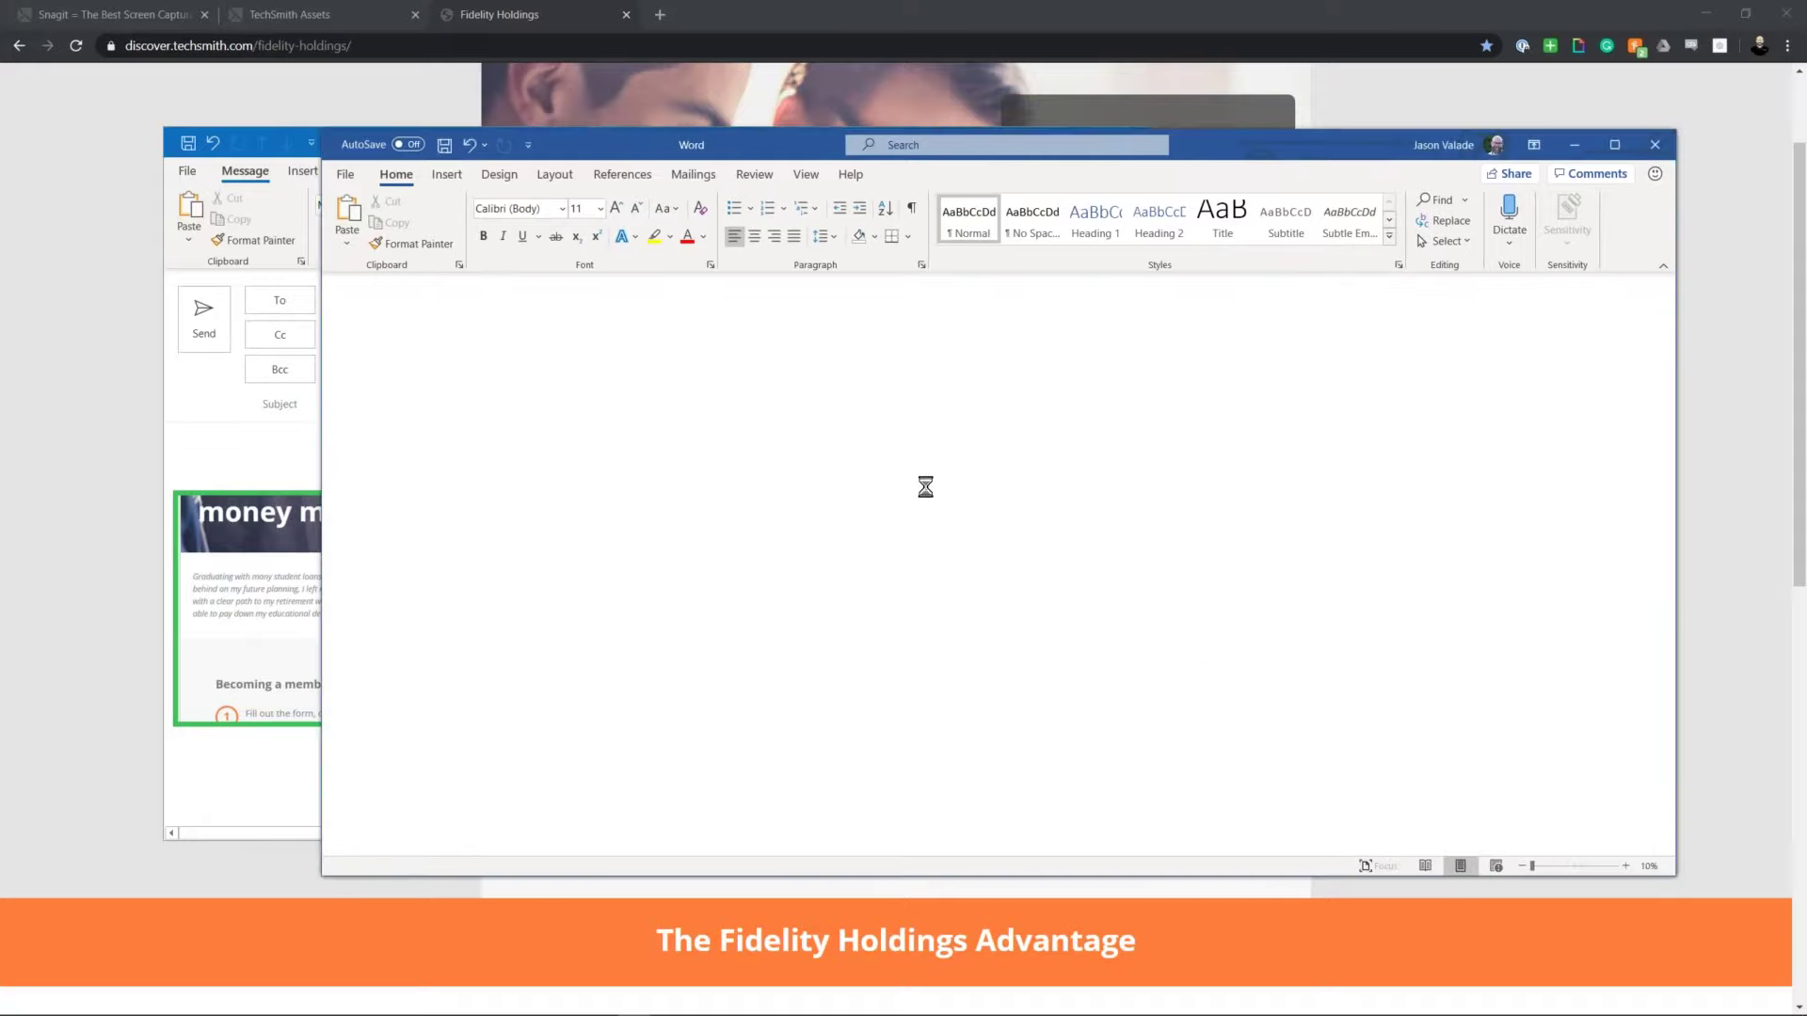
Step: Dismiss all Outlook reminders and close the draft email with the capture without saving
drag(836, 151, 1059, 125)
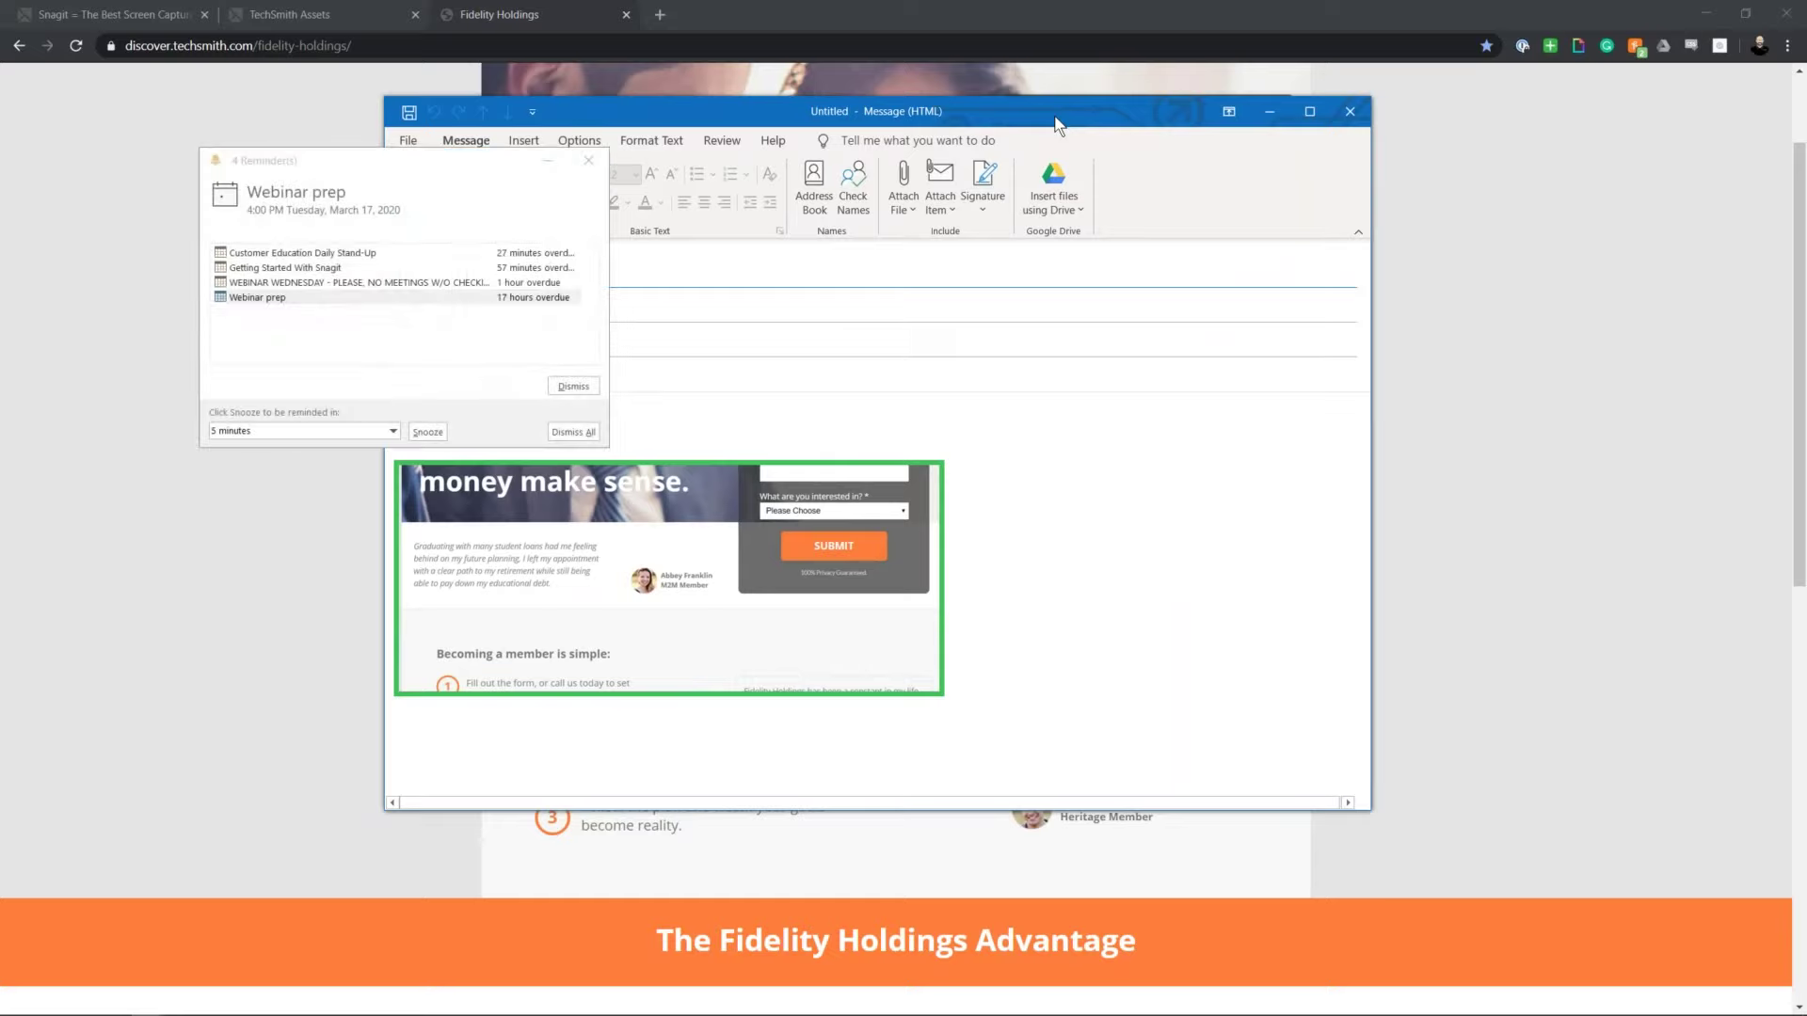
click(573, 432)
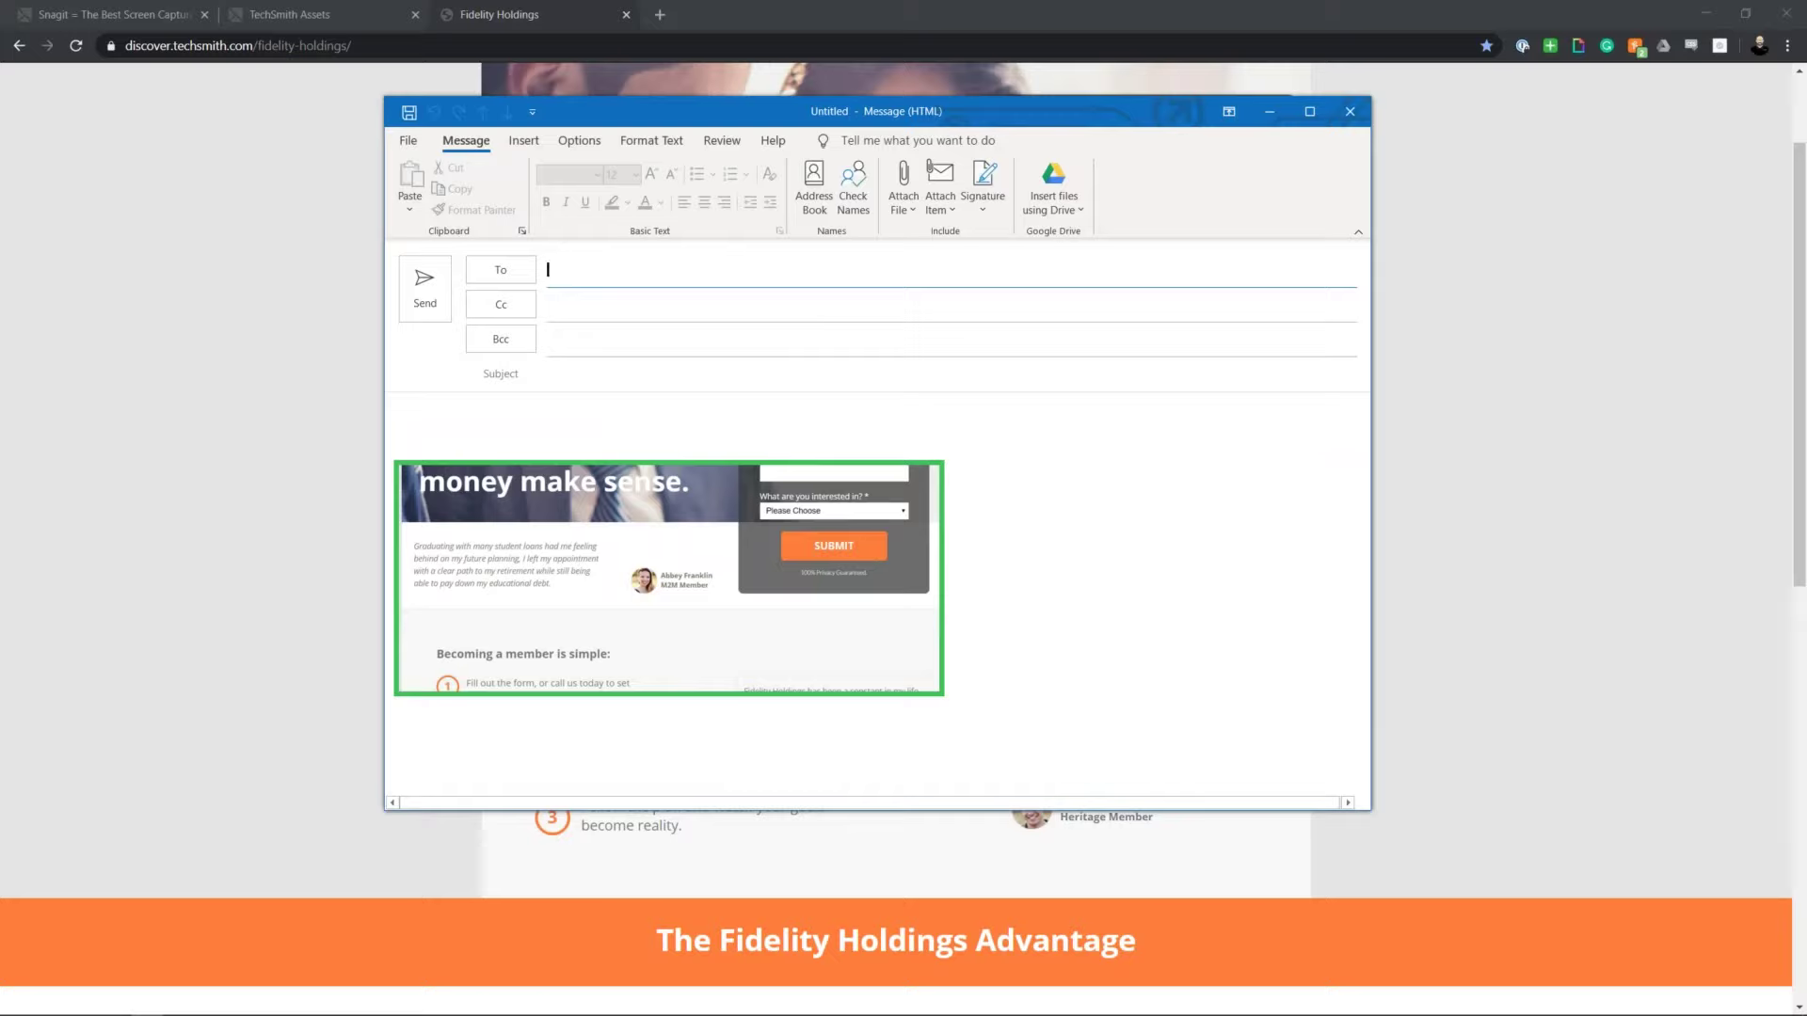
click(1350, 112)
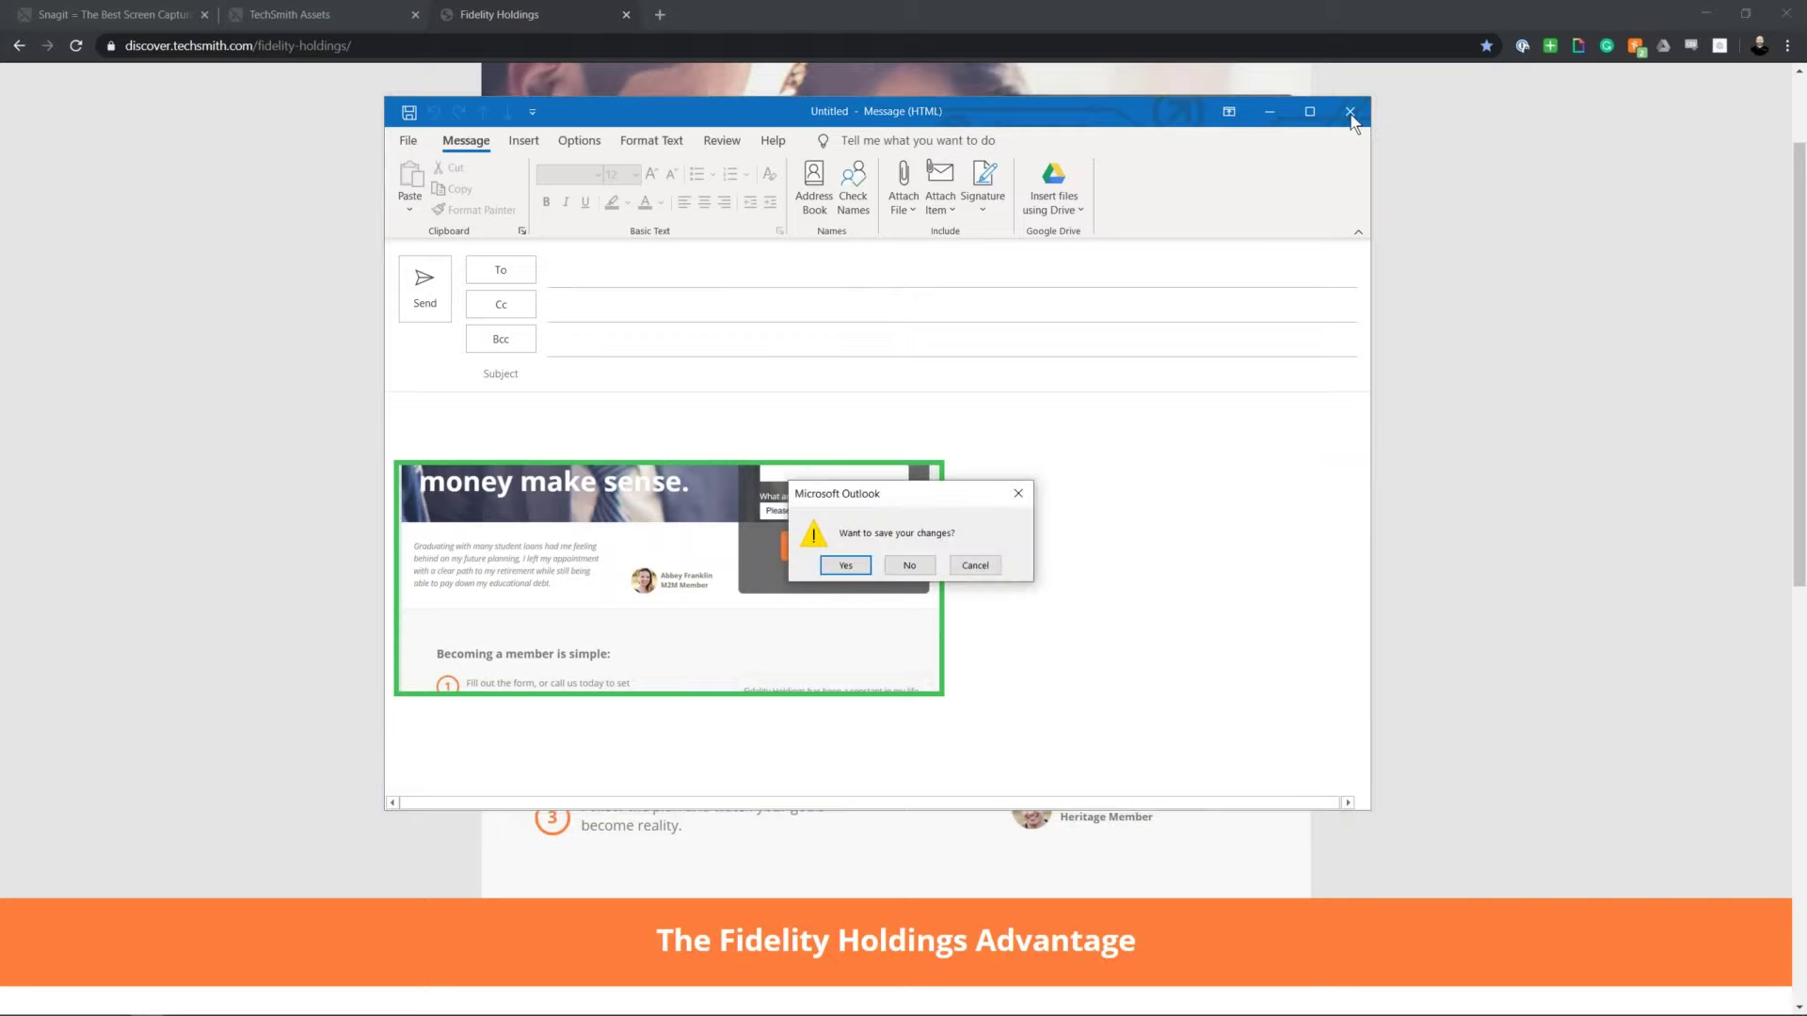
click(909, 564)
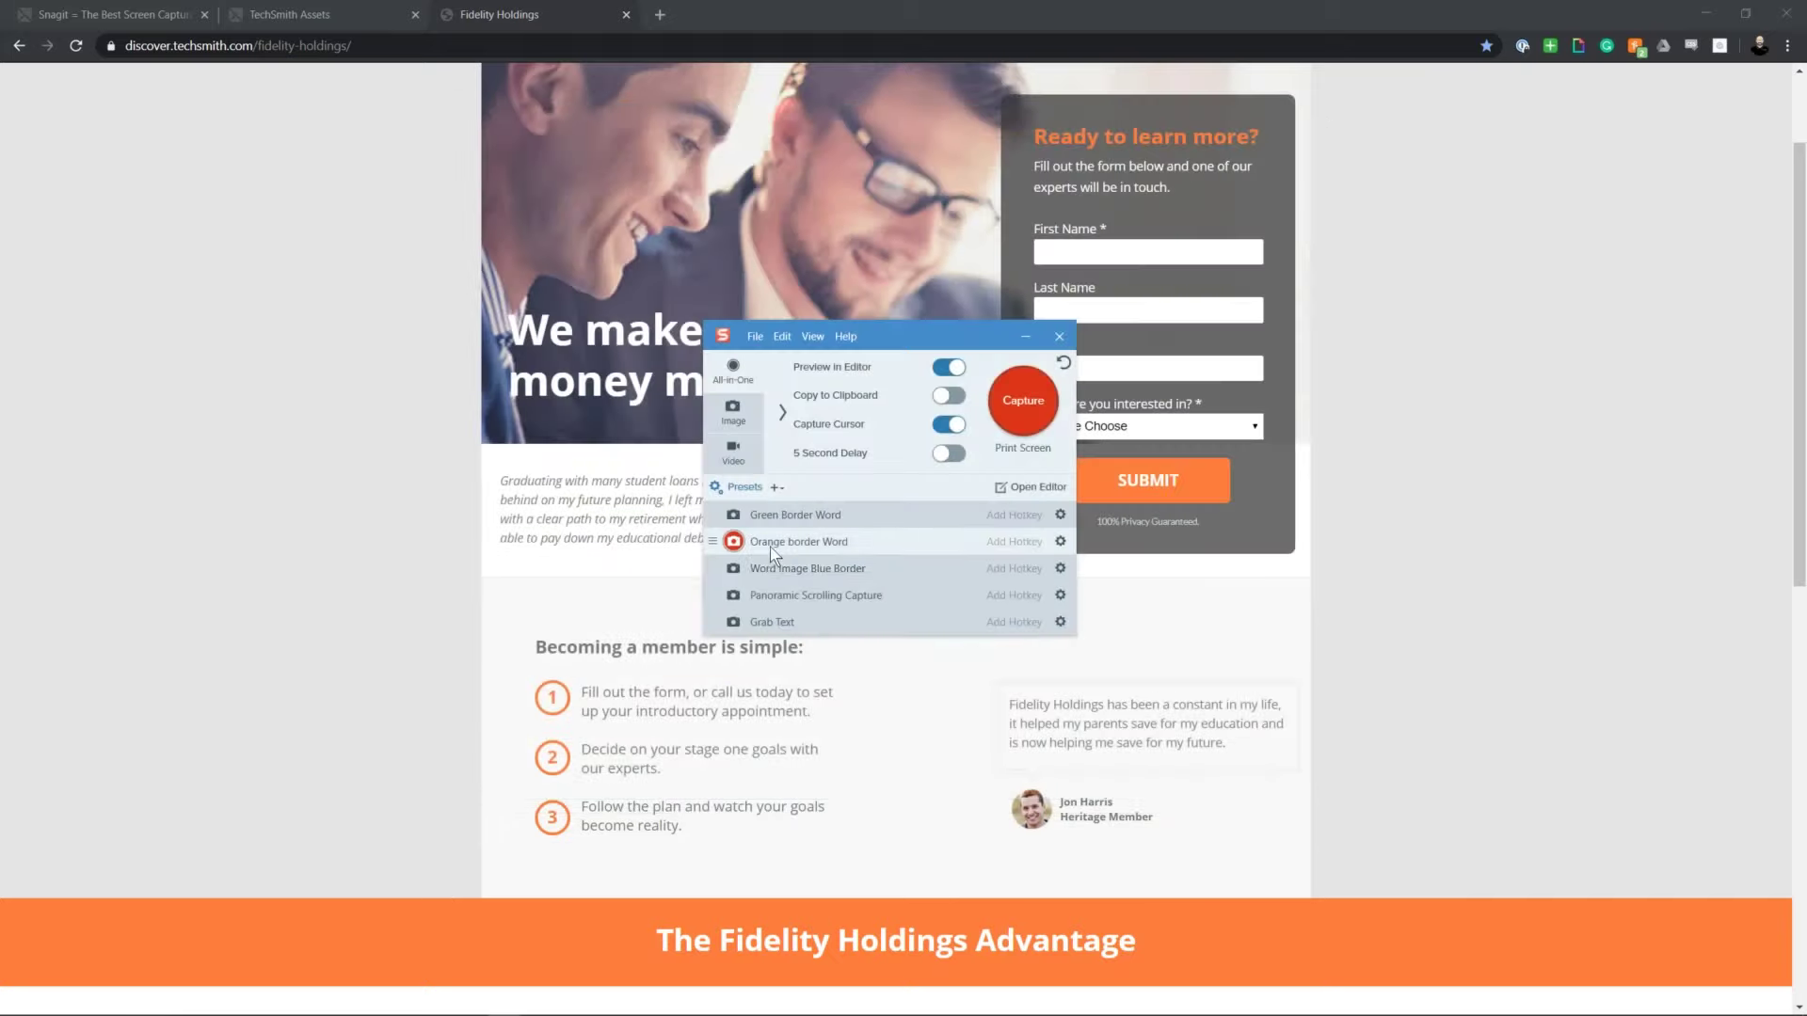
Step: Collapse Snagit's preset list and shift the capture window slightly right
click(747, 490)
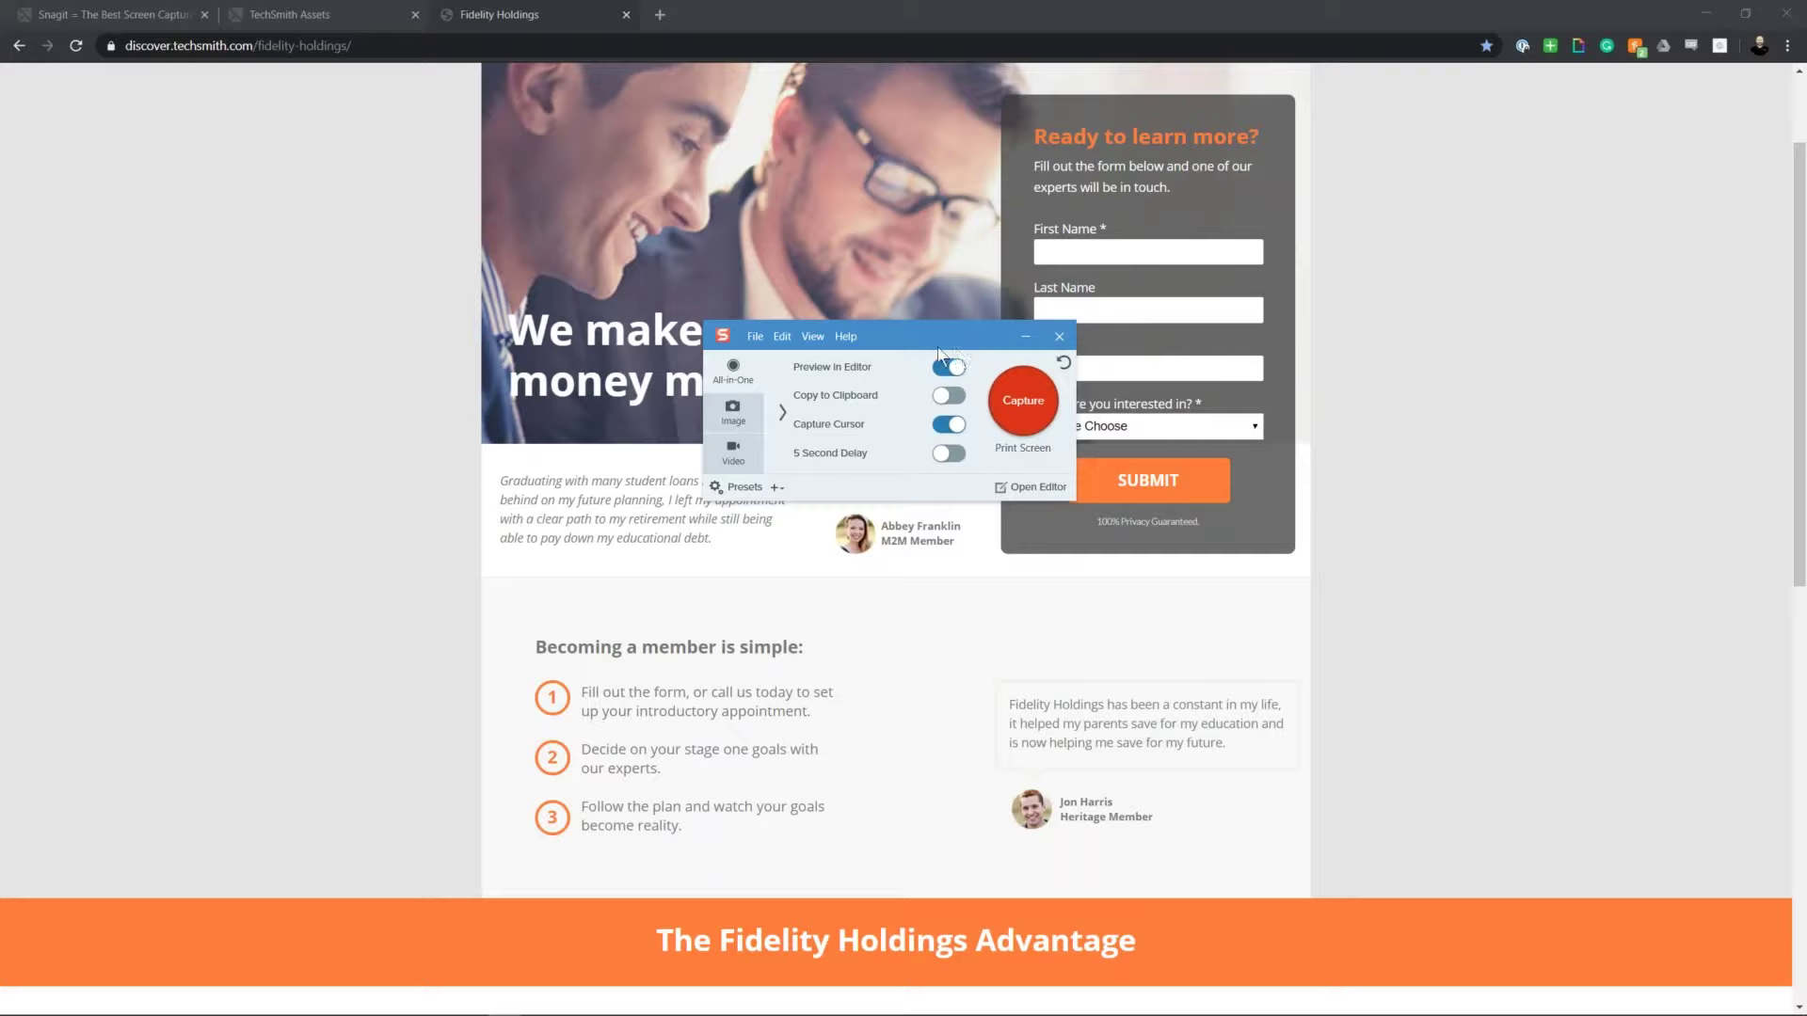
drag(923, 329, 960, 345)
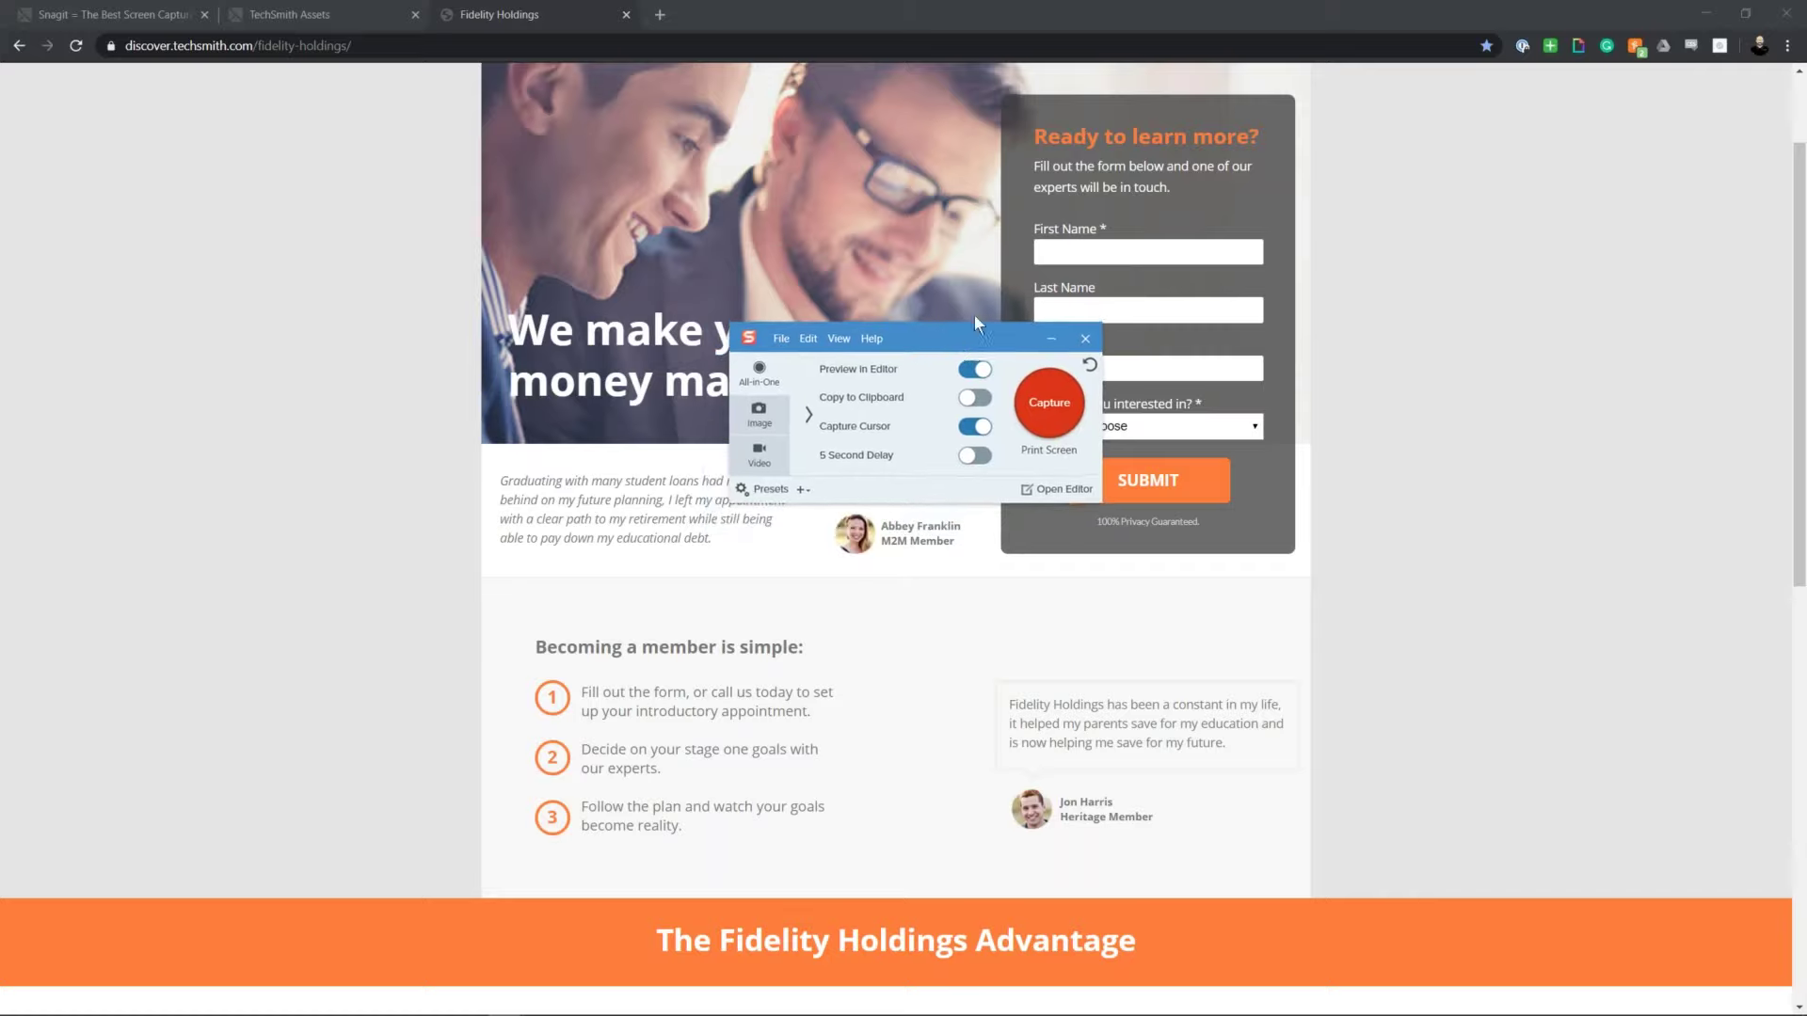
drag(975, 328, 959, 323)
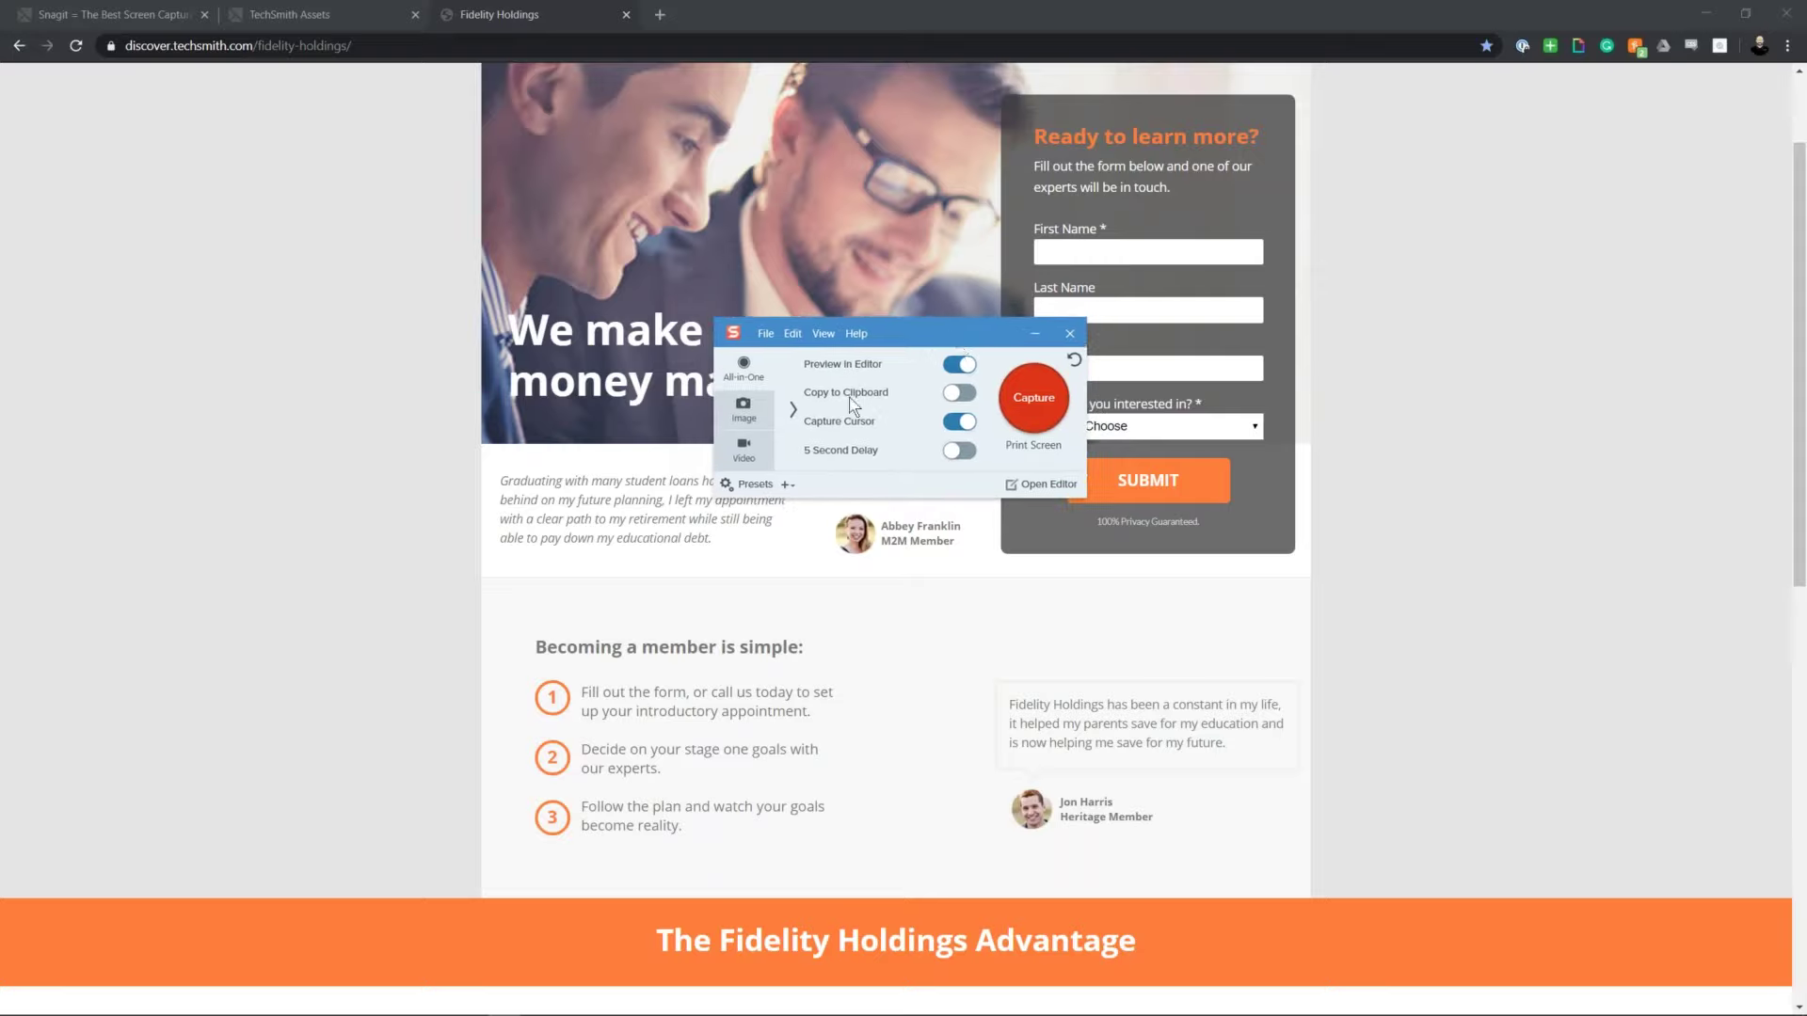
click(961, 396)
click(951, 401)
drag(928, 346, 922, 383)
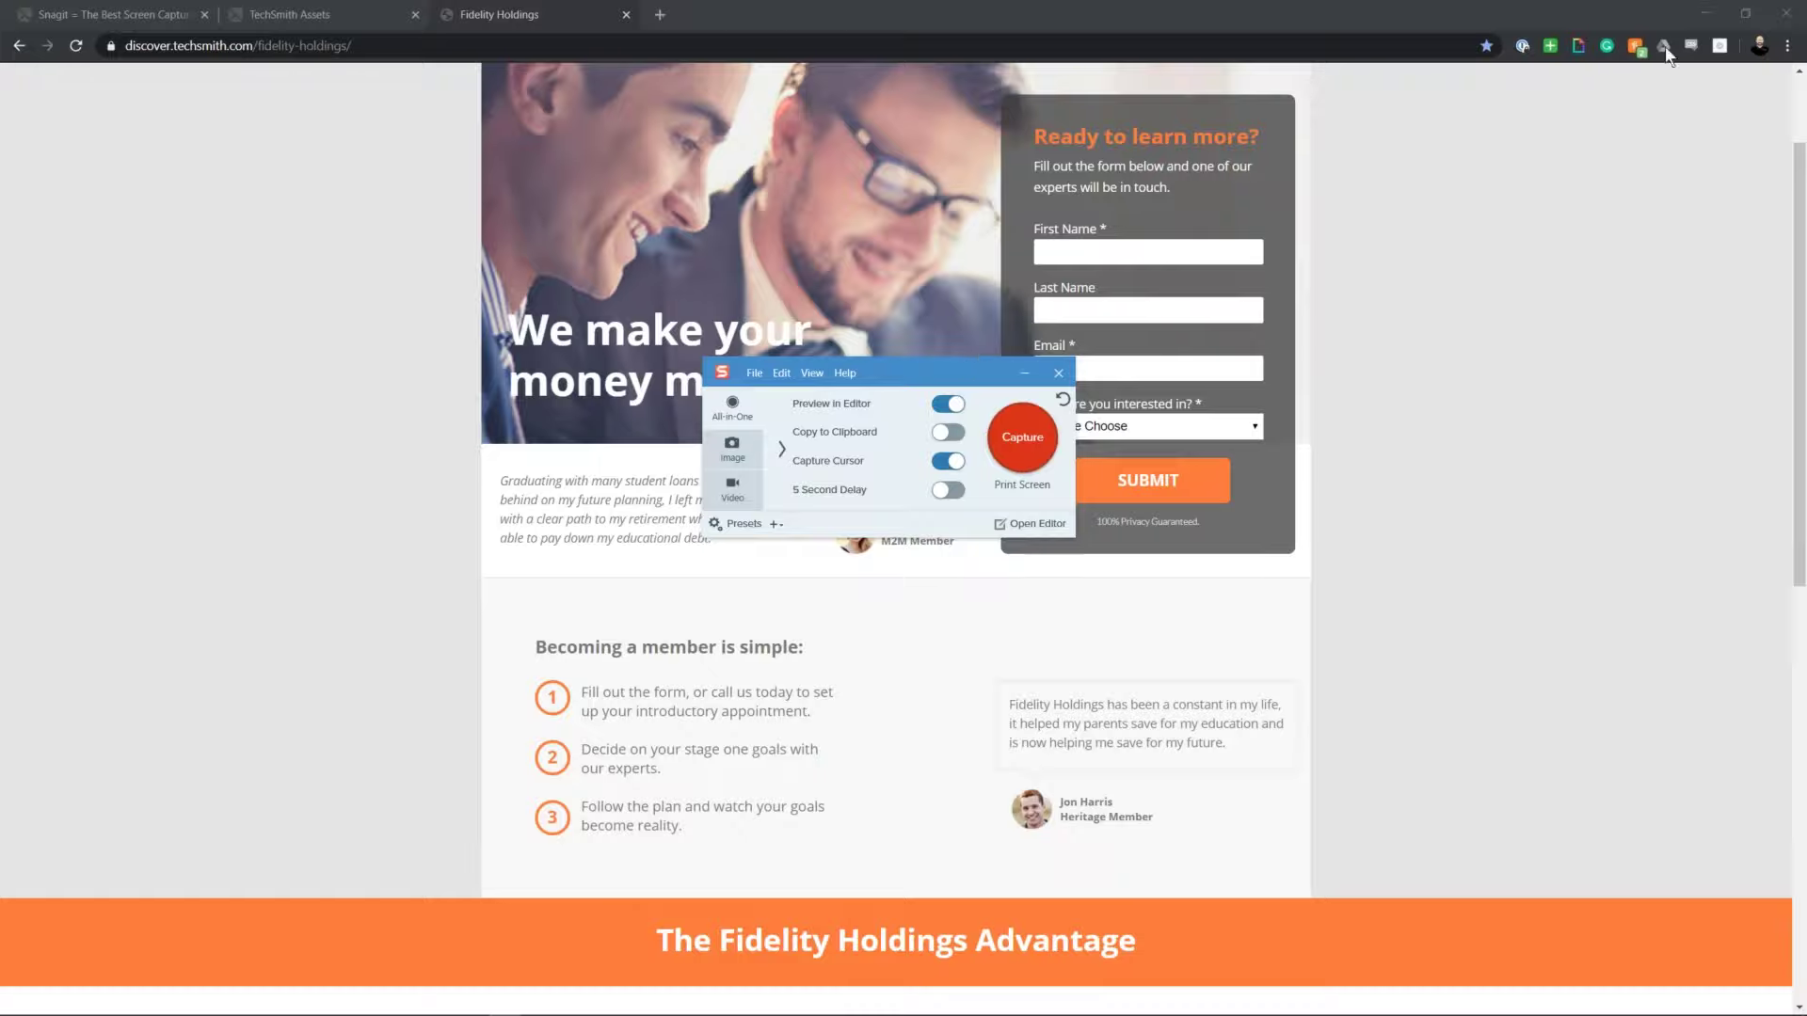
Step: Minimize Chrome and nudge the Snagit capture window up and right
click(1702, 15)
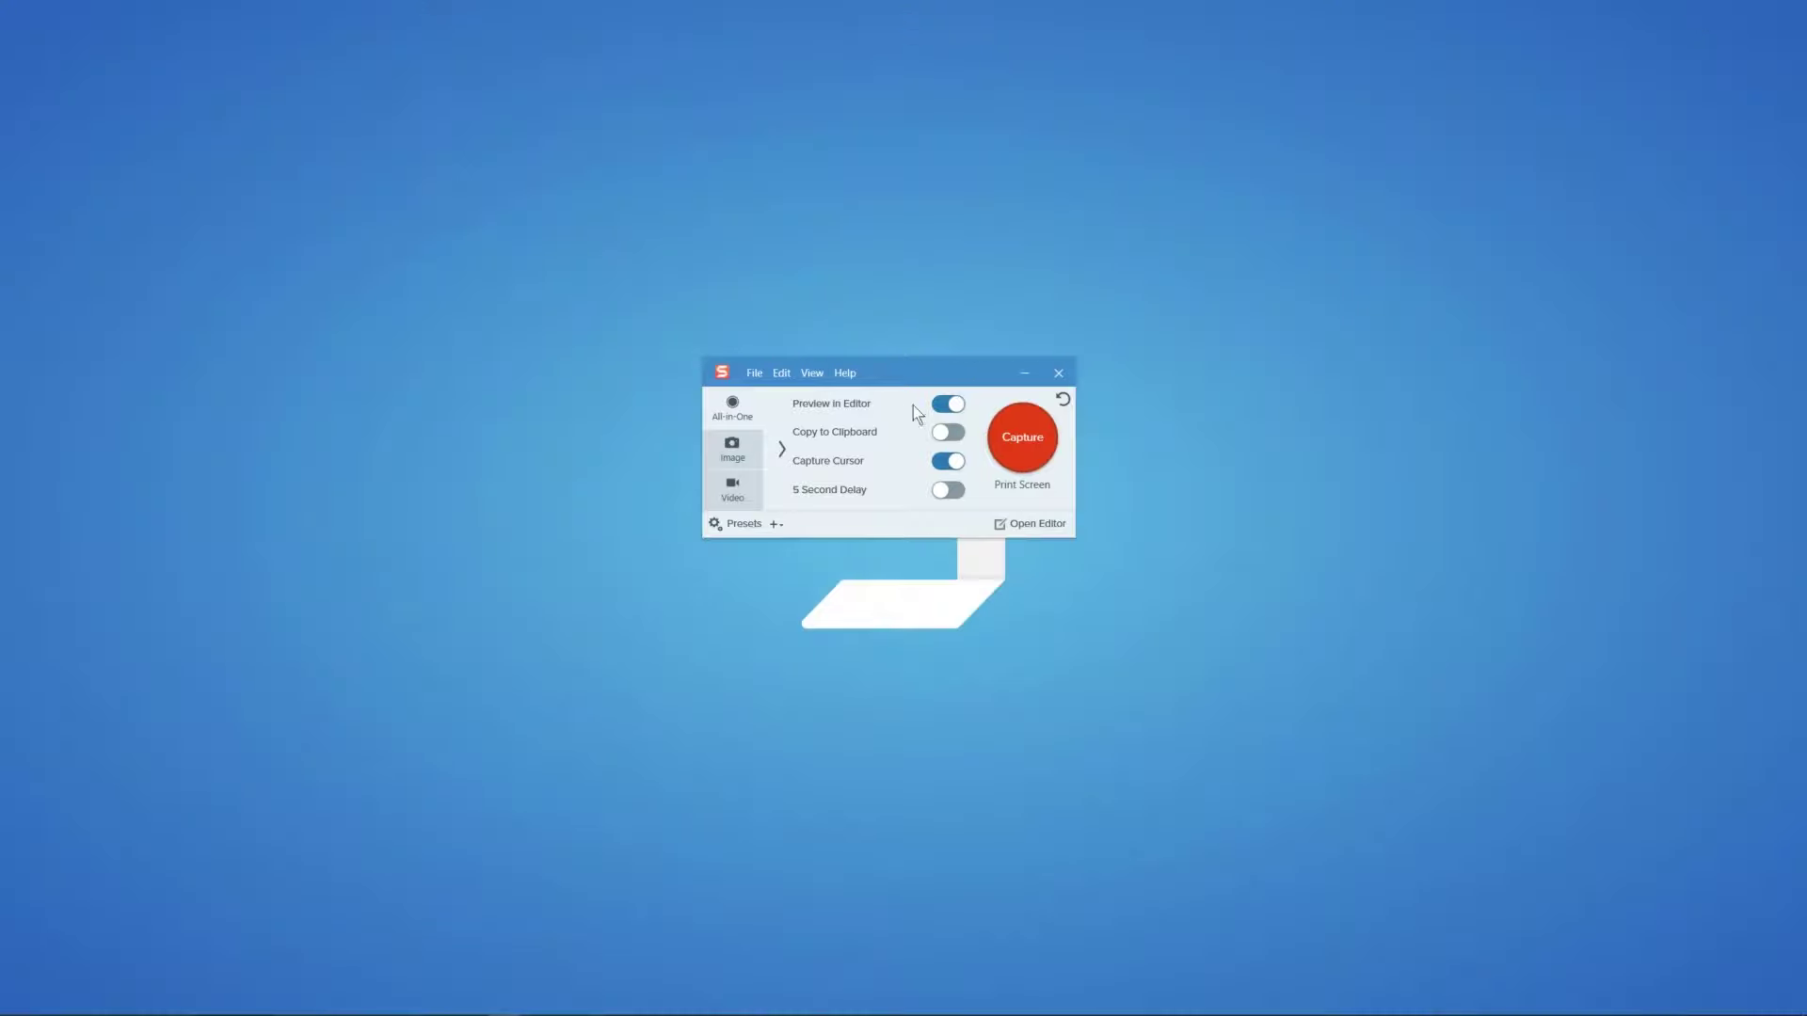
drag(907, 380, 921, 372)
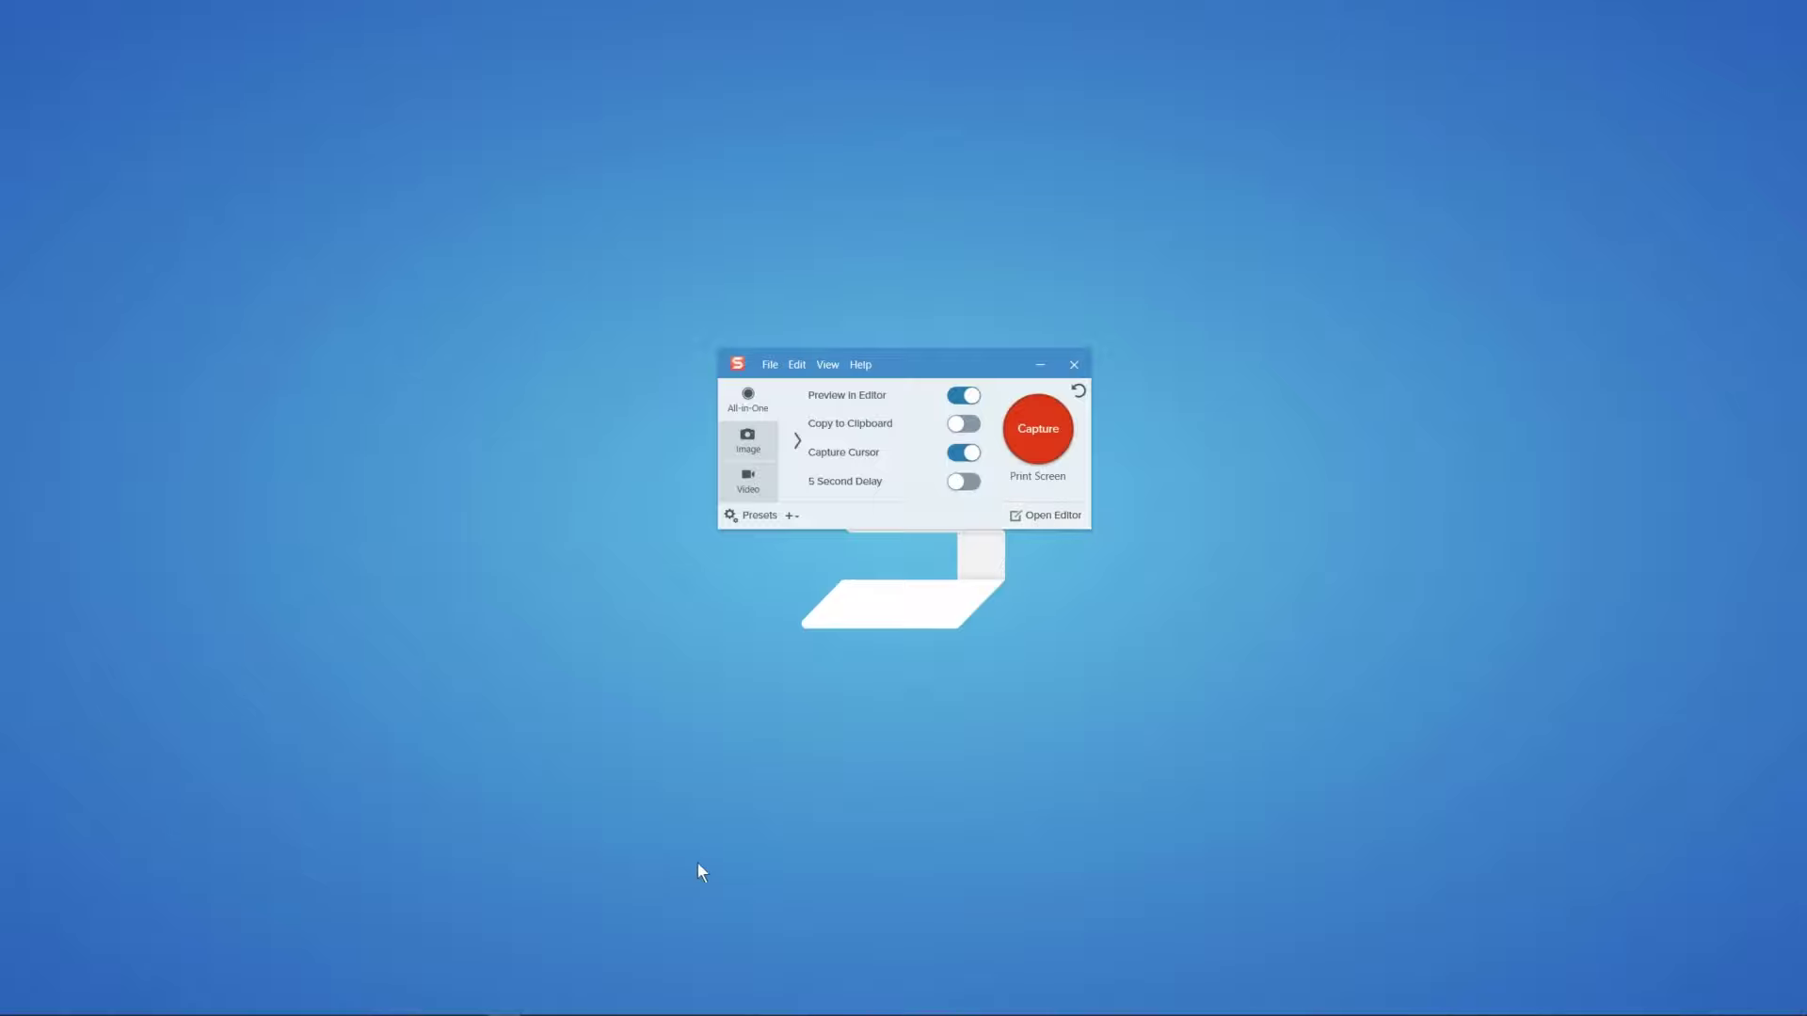
mouse_move(561, 1013)
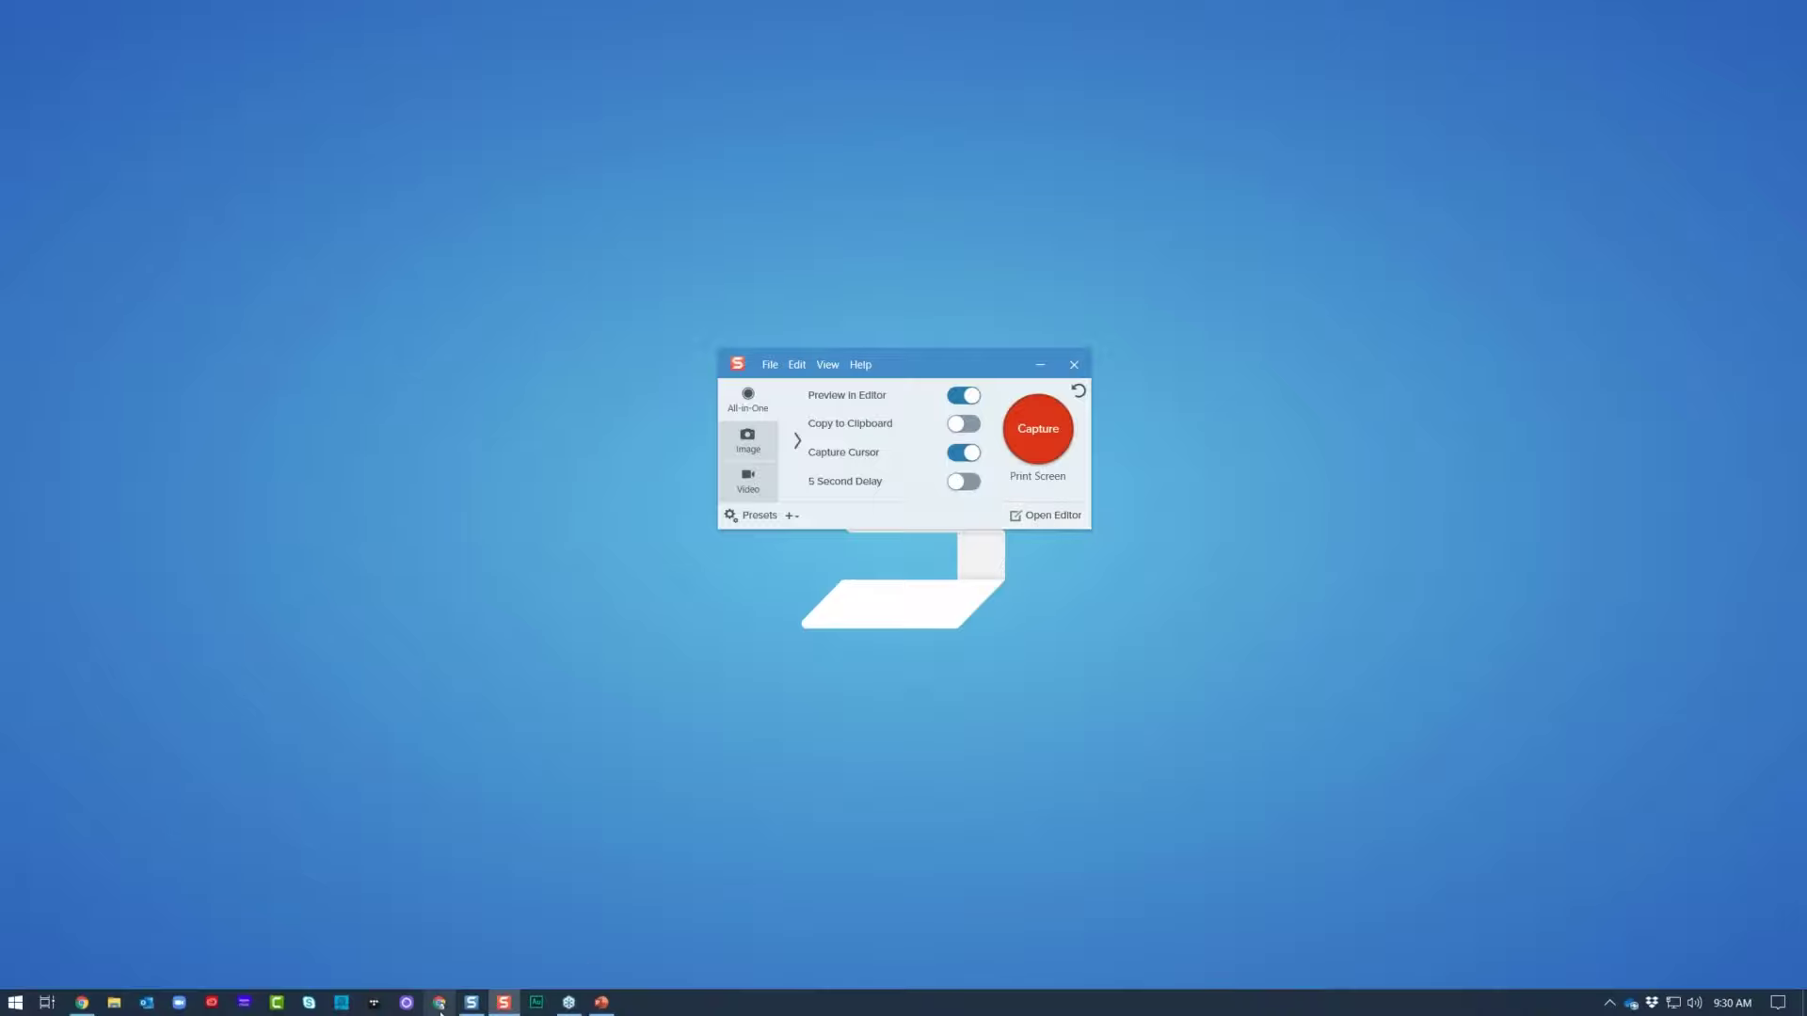
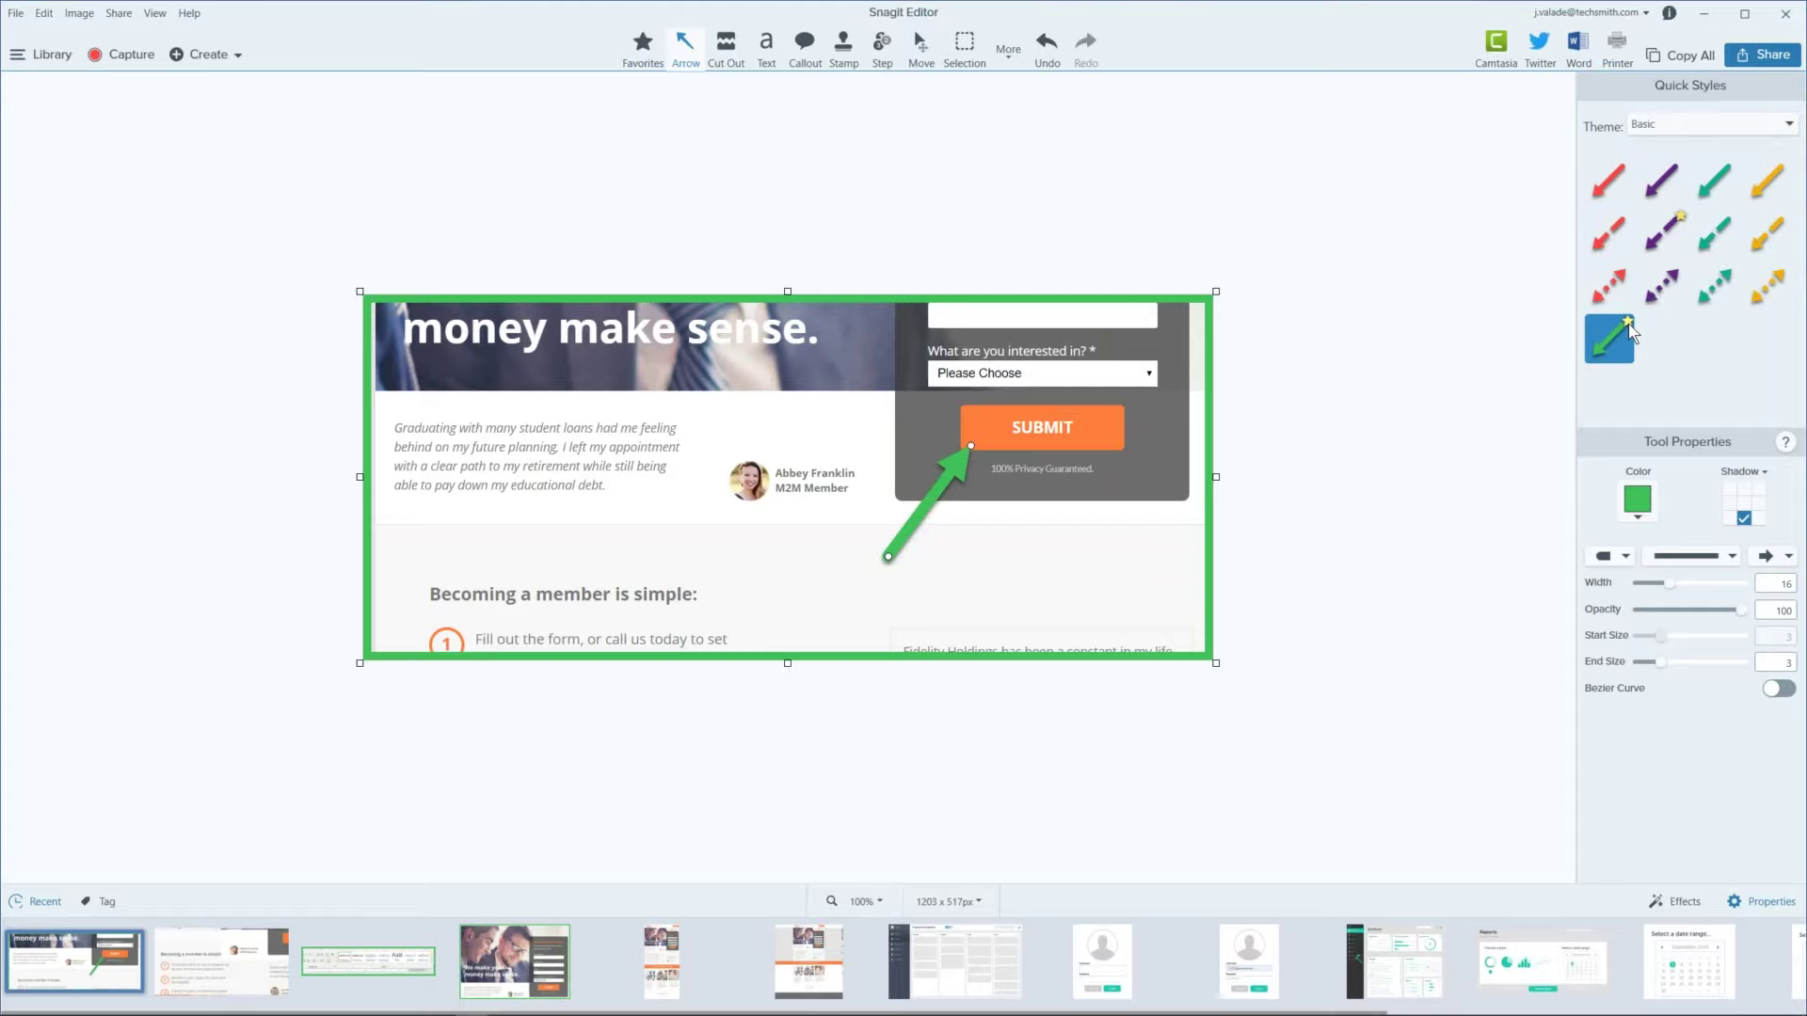
Step: Browse the Favorites, Text and Callout tools, pick a yellow callout, then open the full-page Fidelity Holdings capture
click(643, 48)
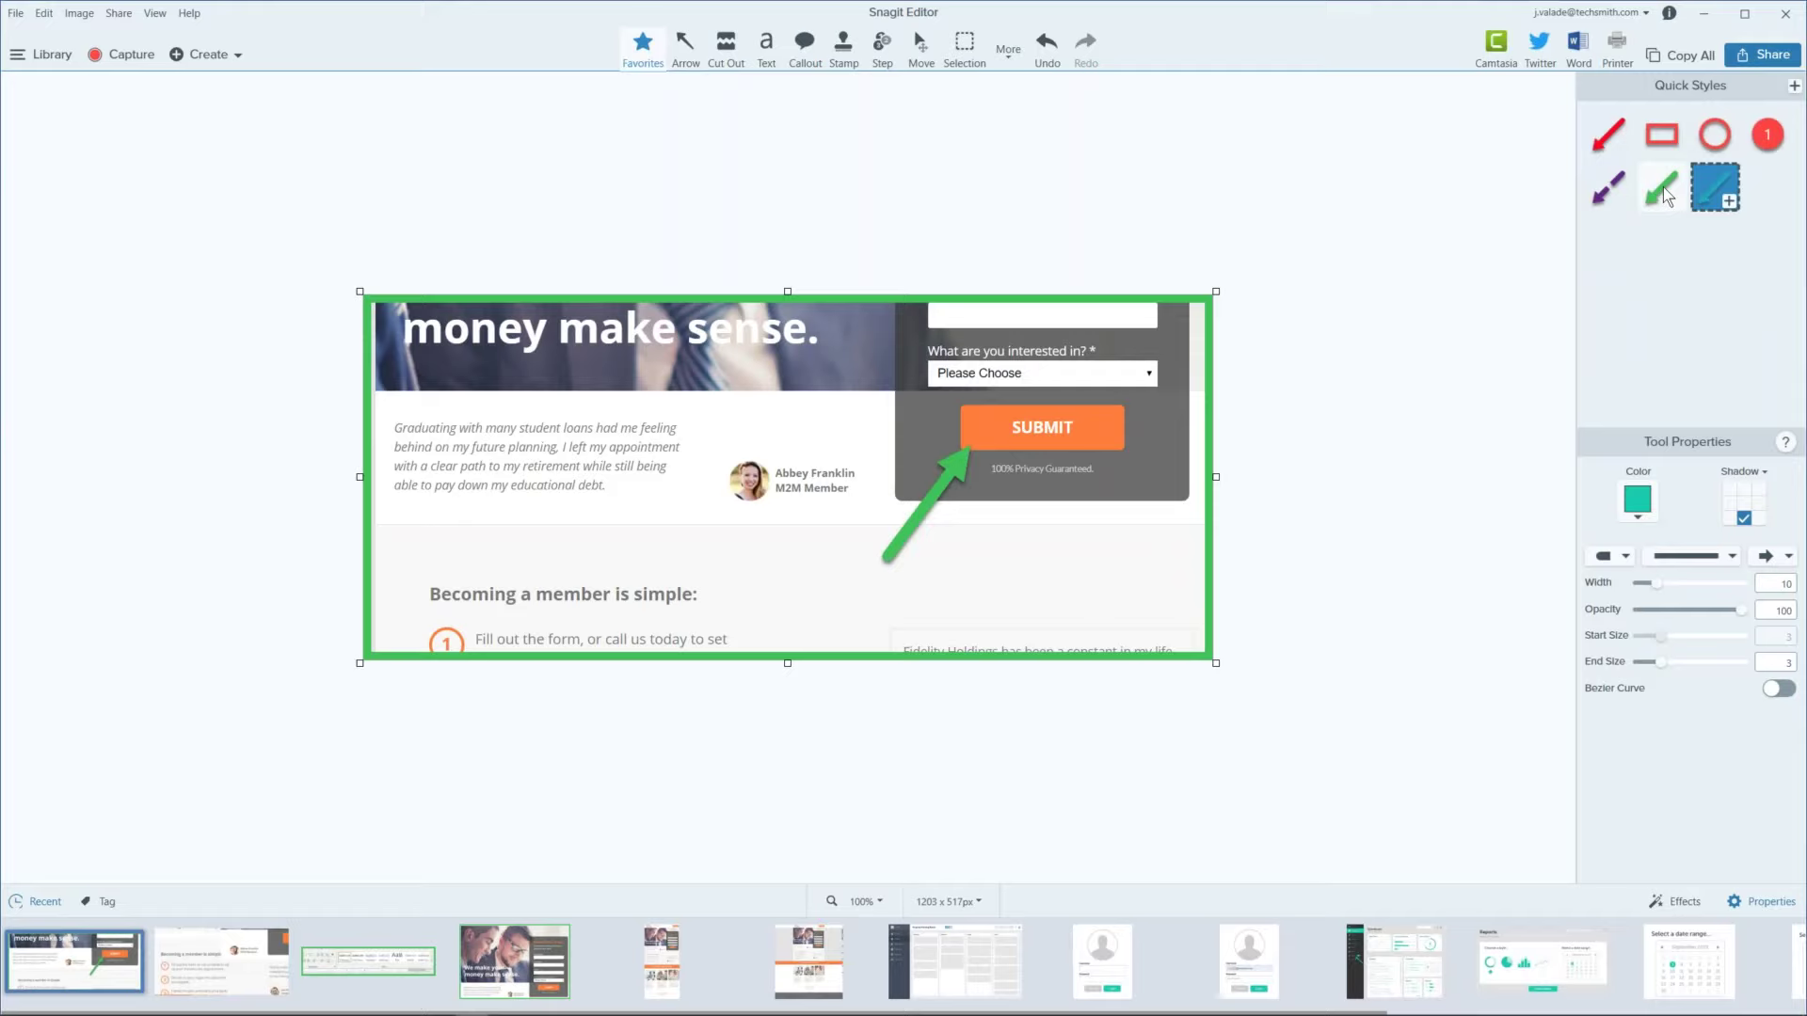
click(781, 59)
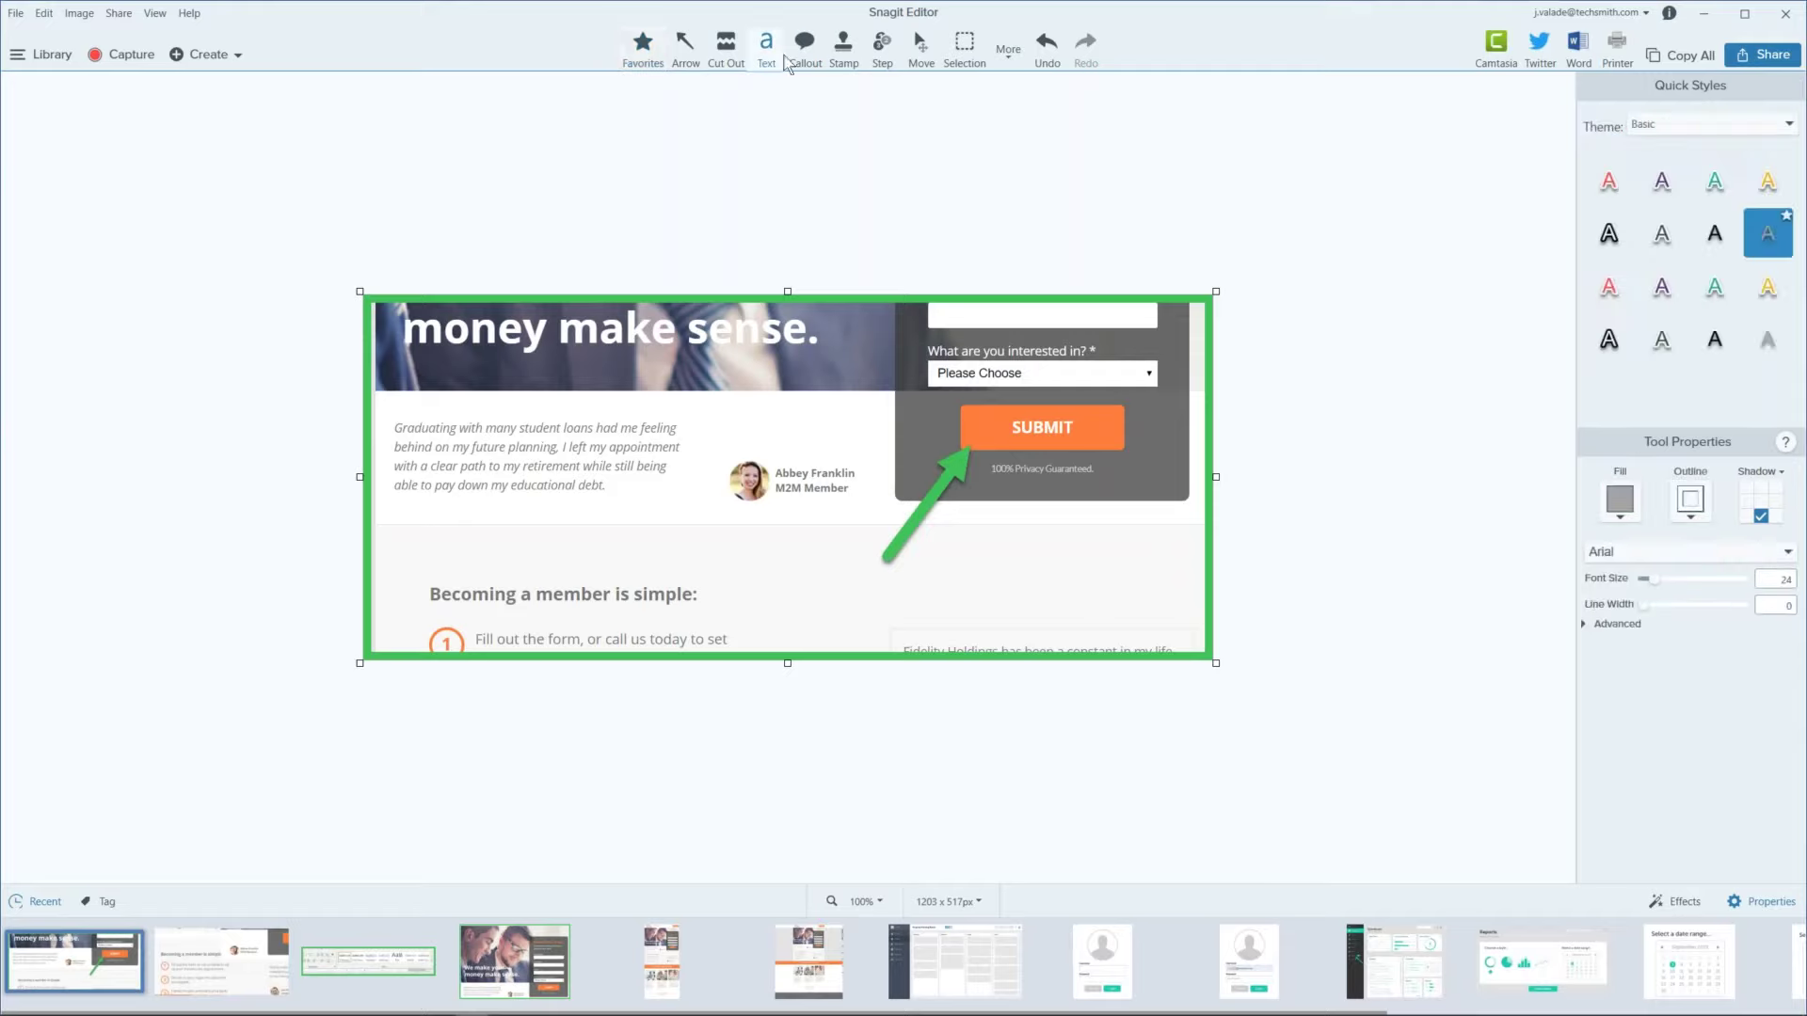
click(805, 55)
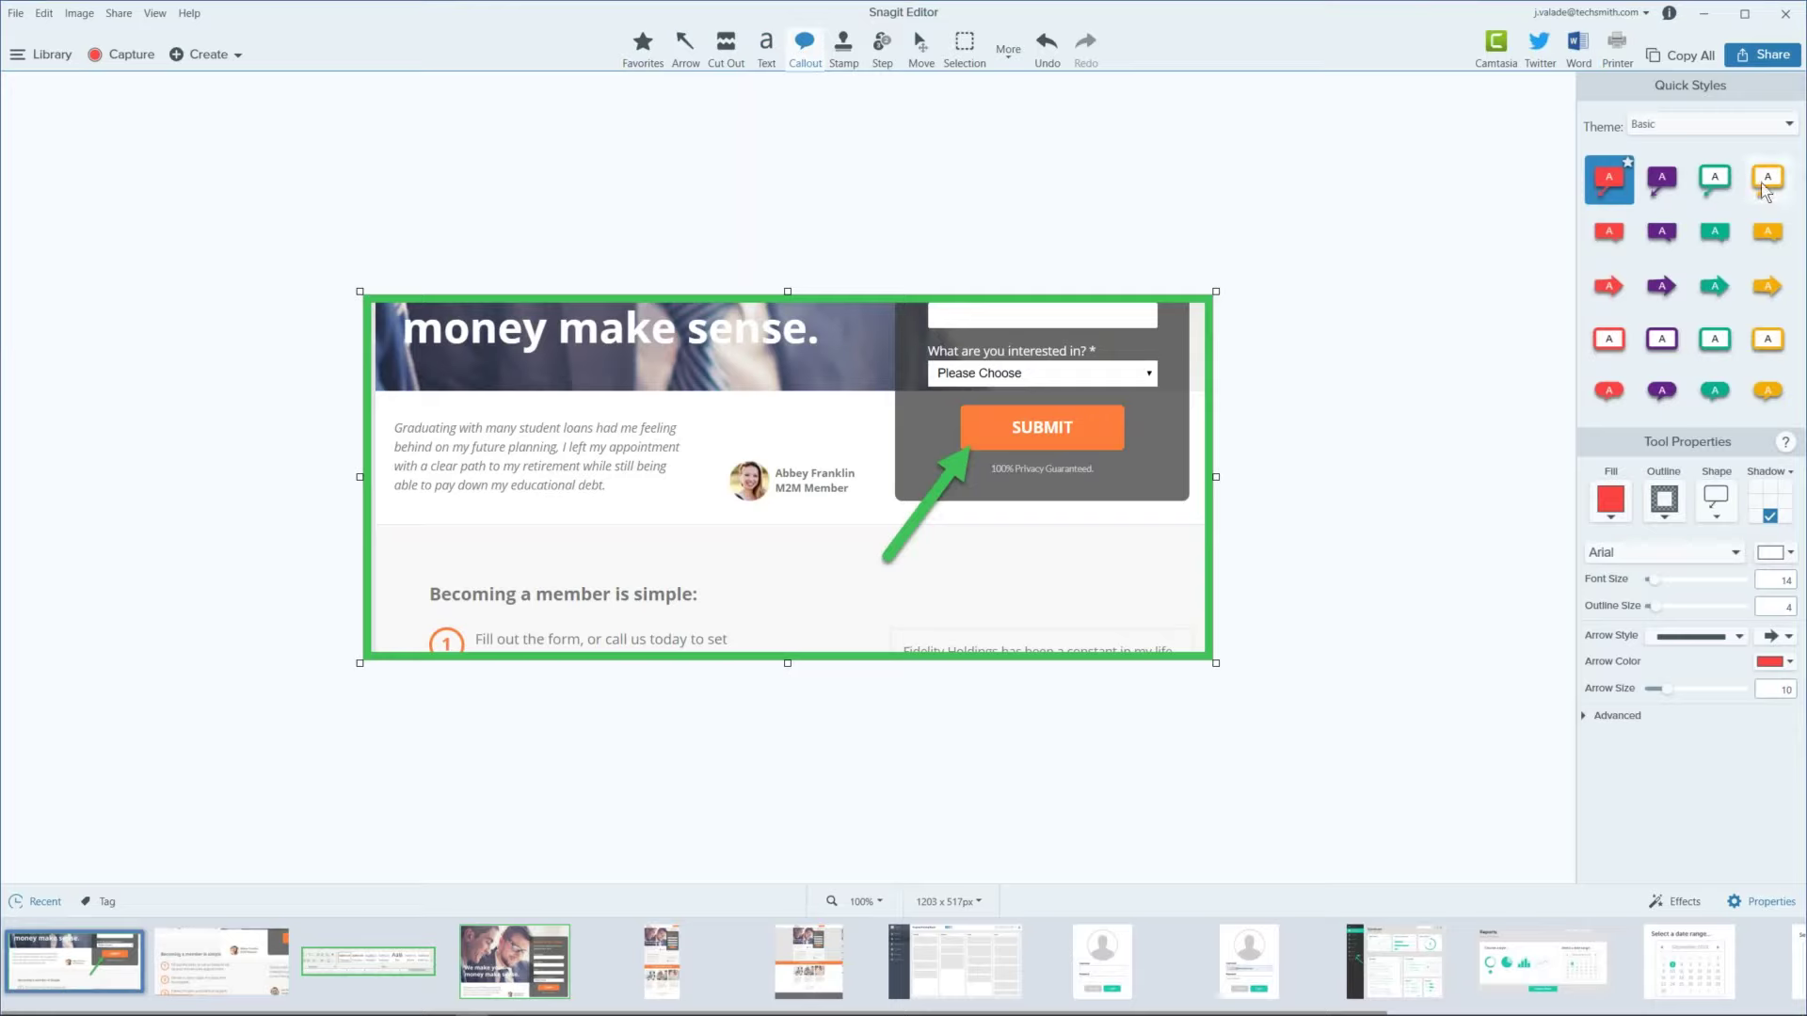
click(1770, 230)
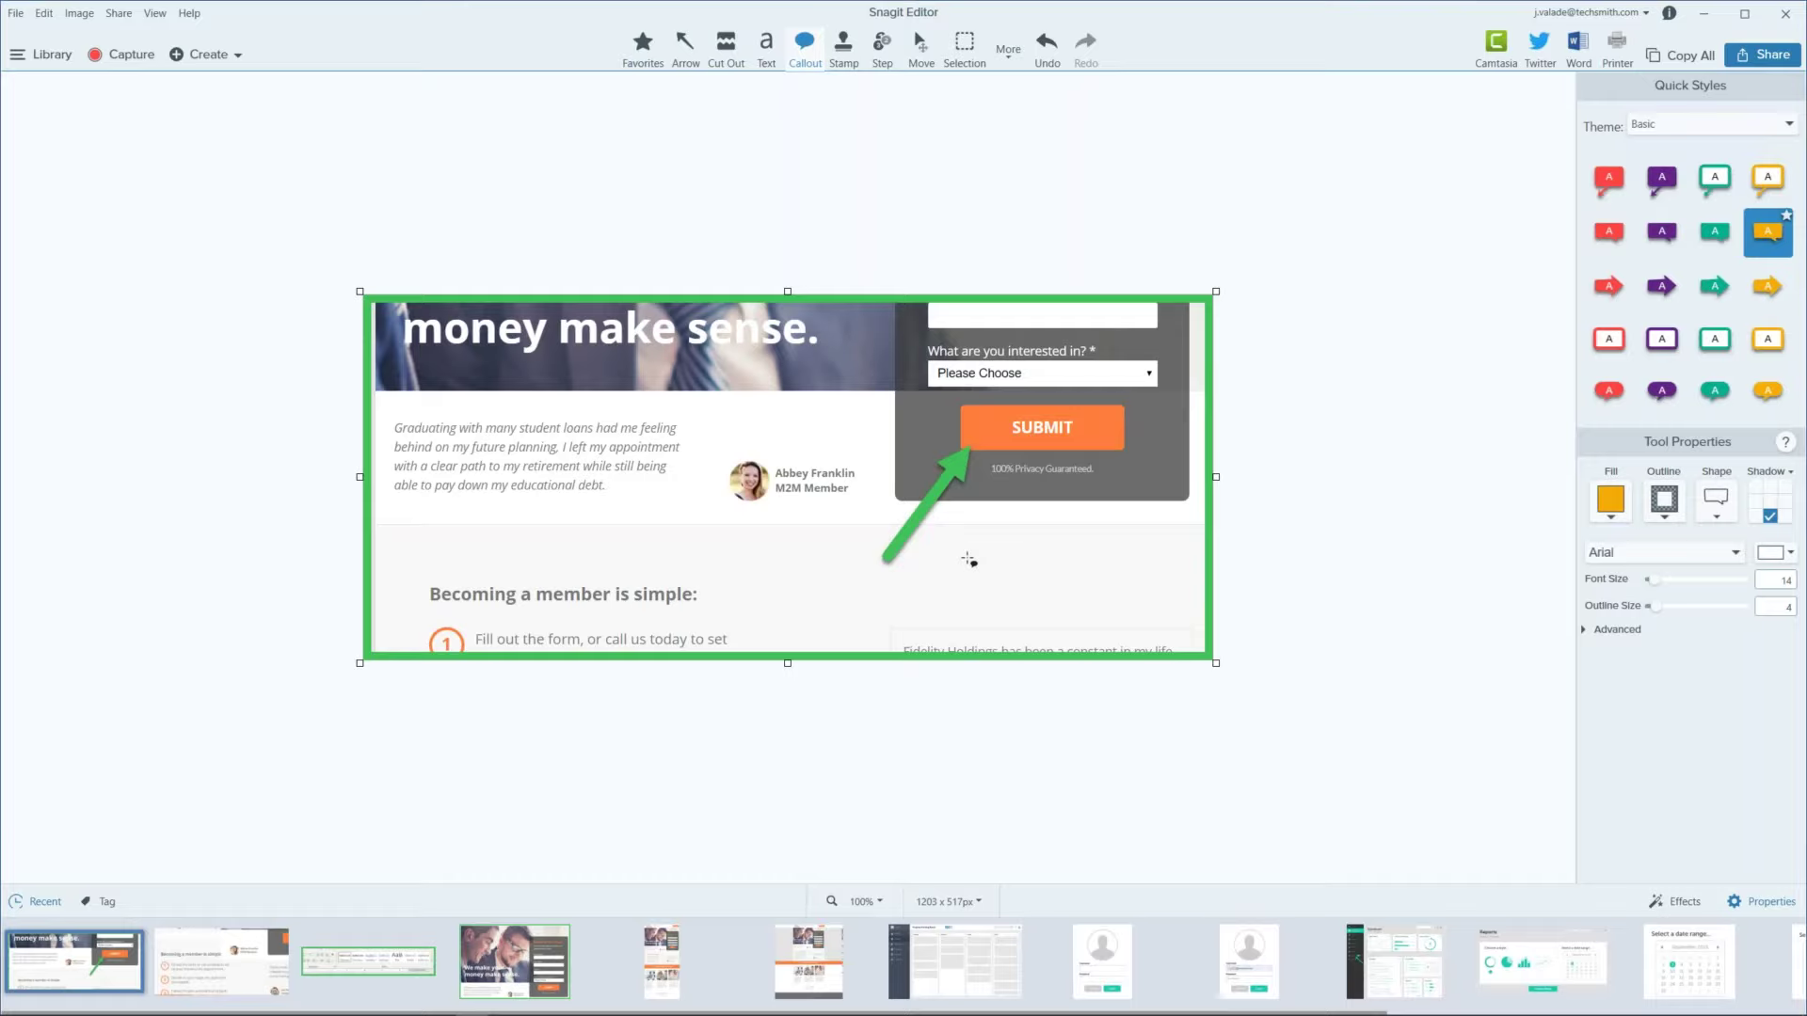
click(806, 970)
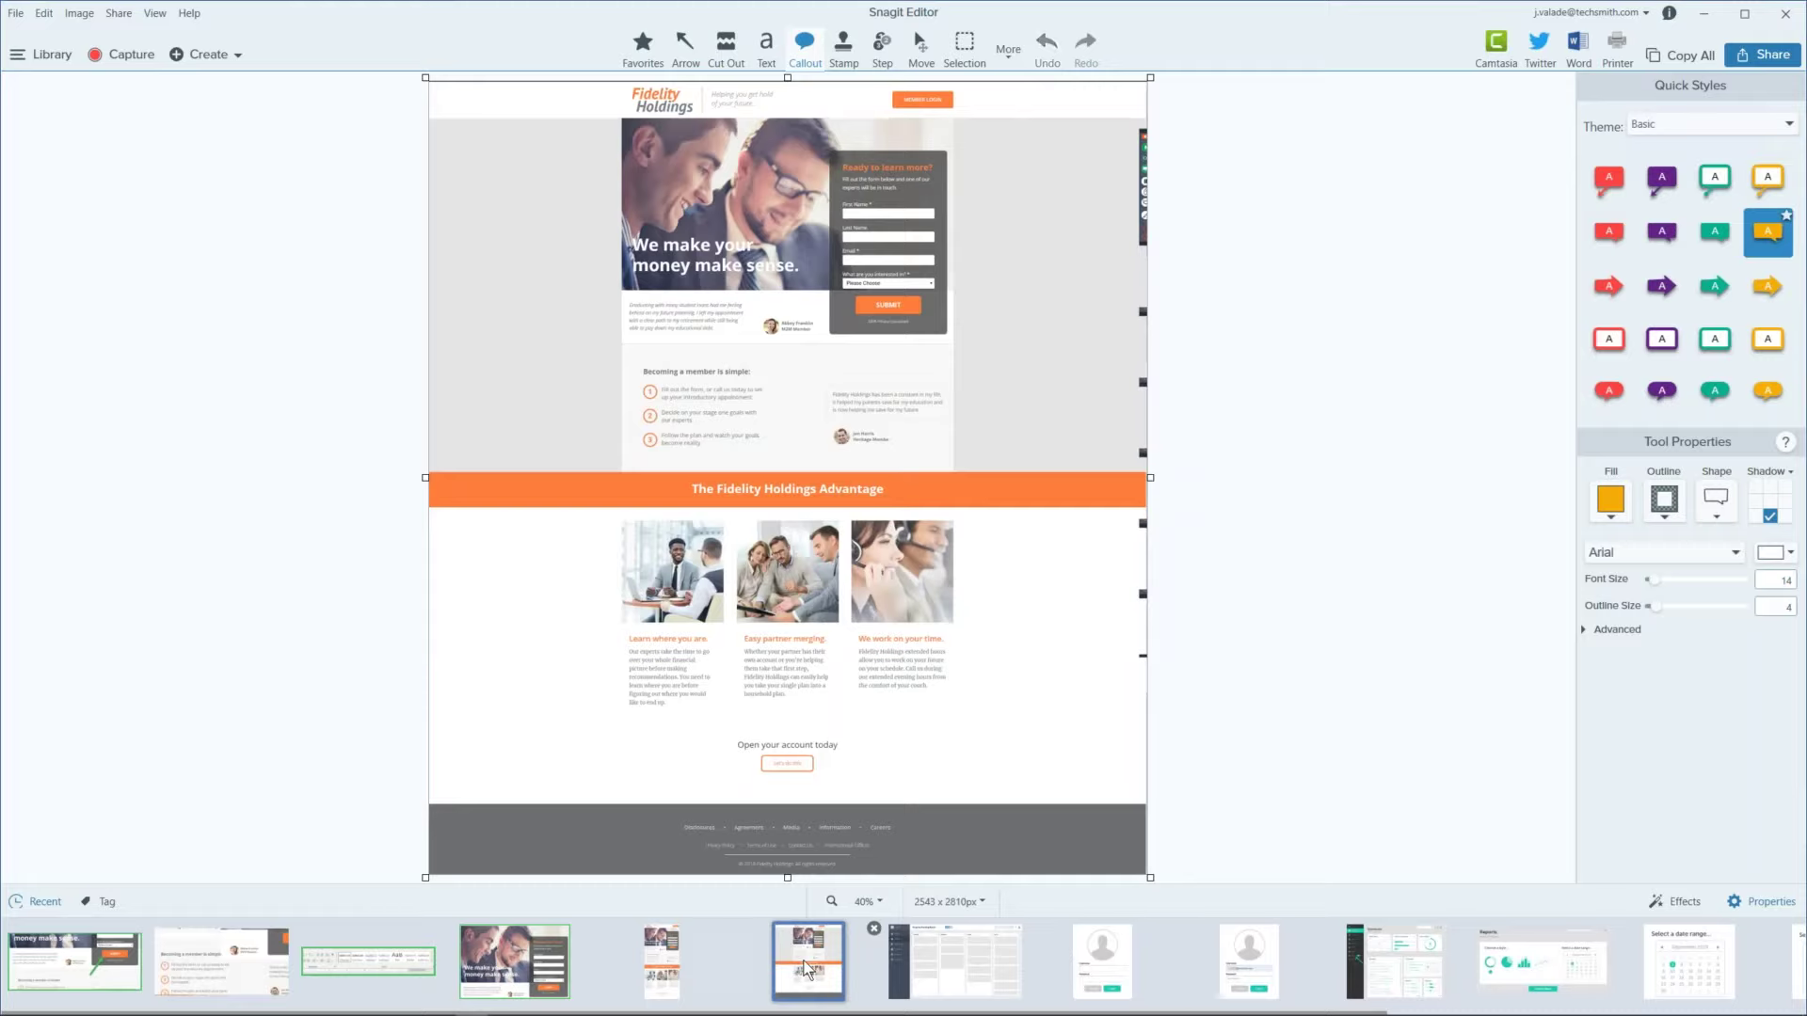
Step: Check the zoom options and trial-drag the crop edges inward without applying the crop
click(879, 899)
click(1207, 738)
click(1008, 52)
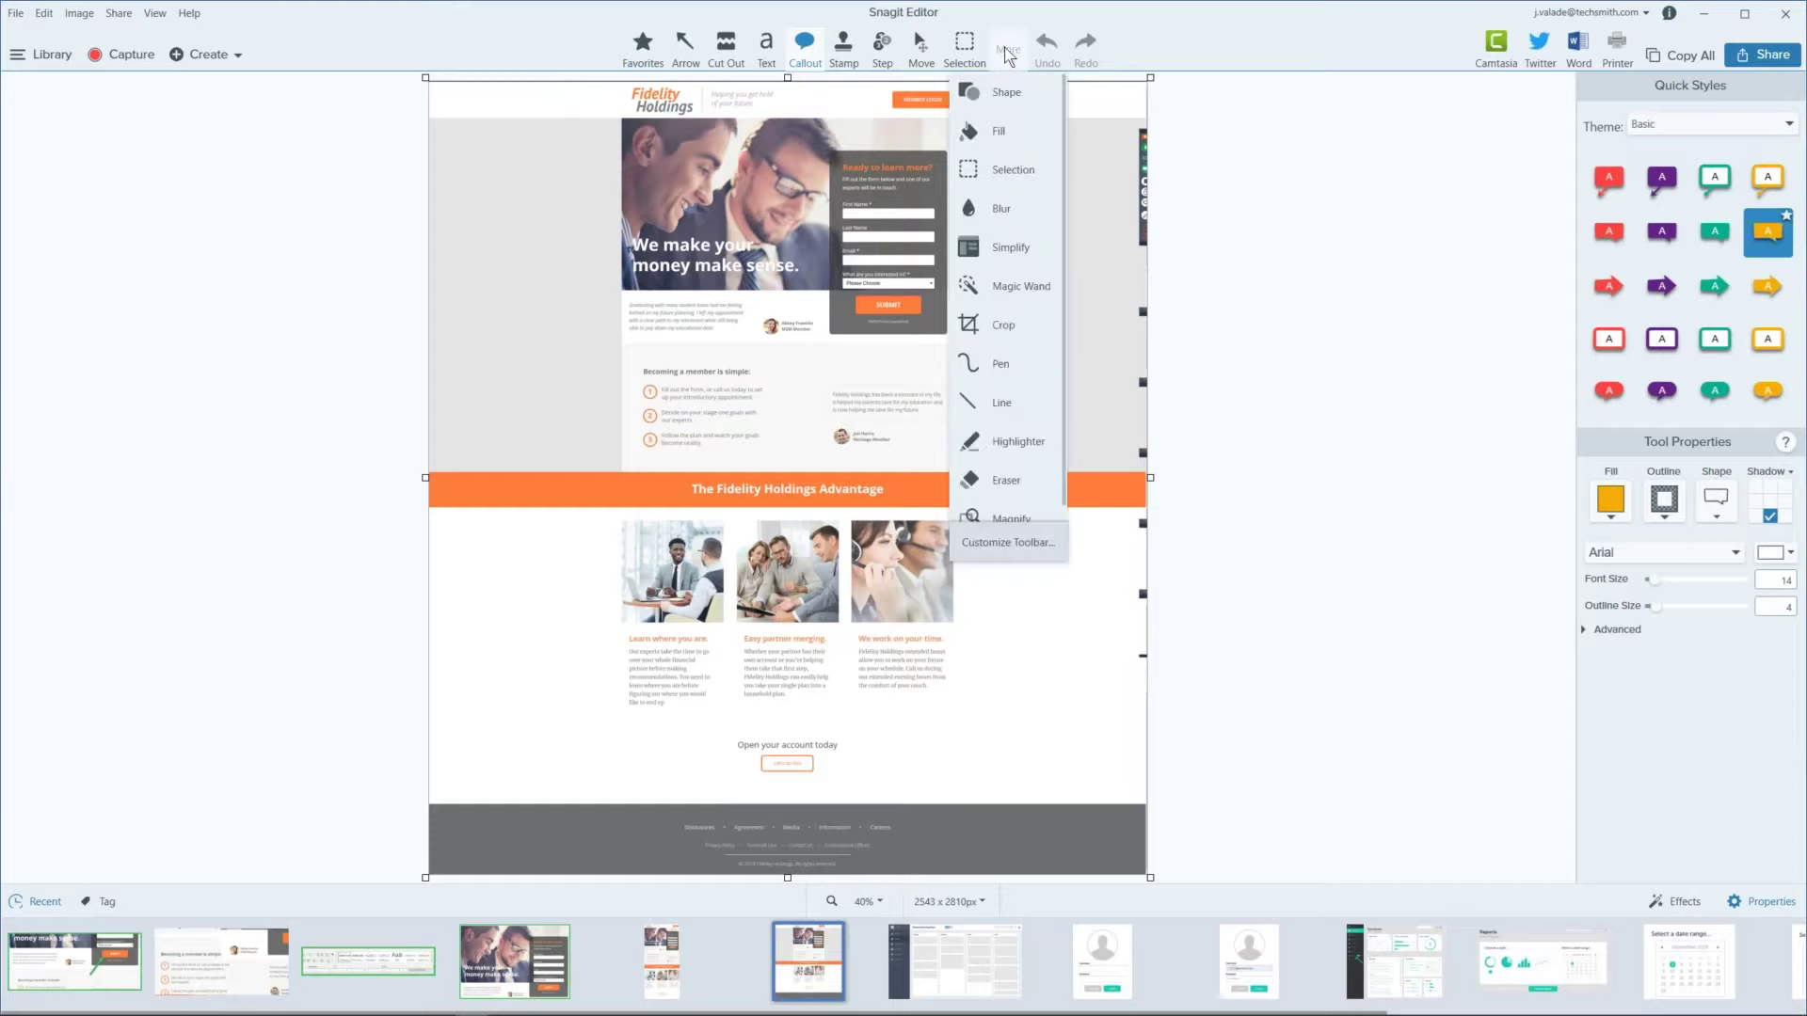
click(986, 327)
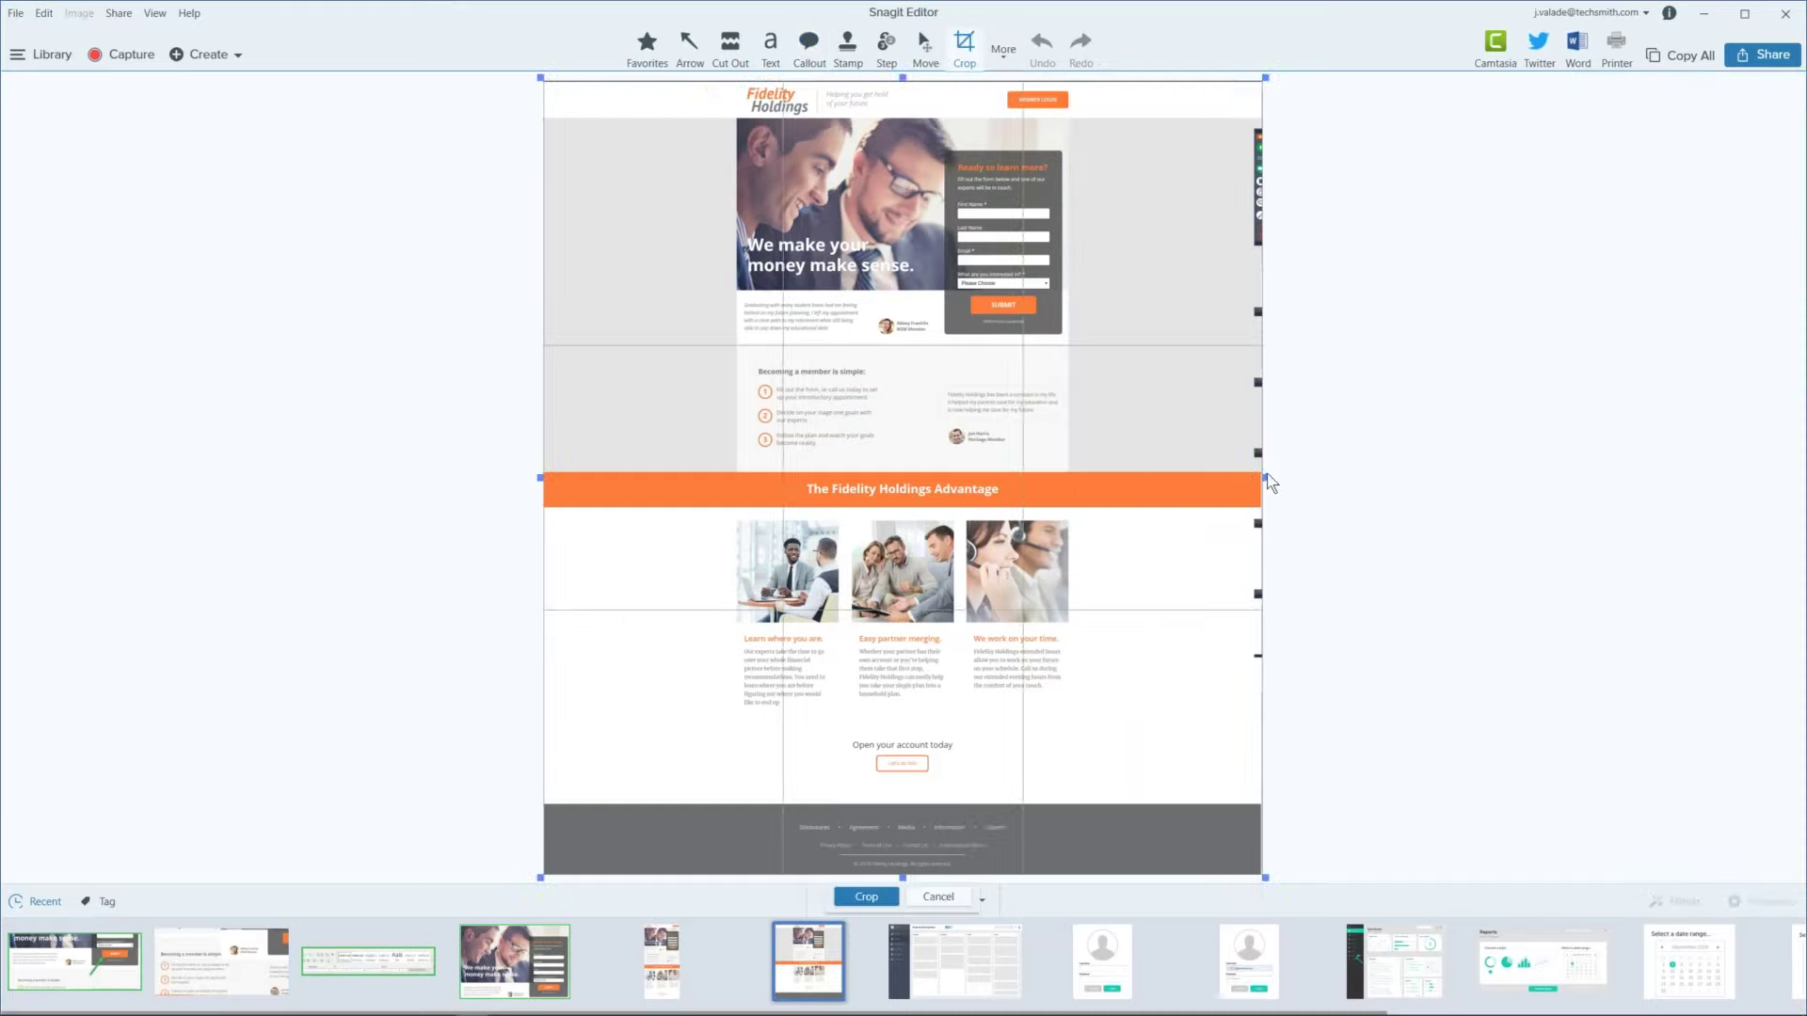
click(1233, 483)
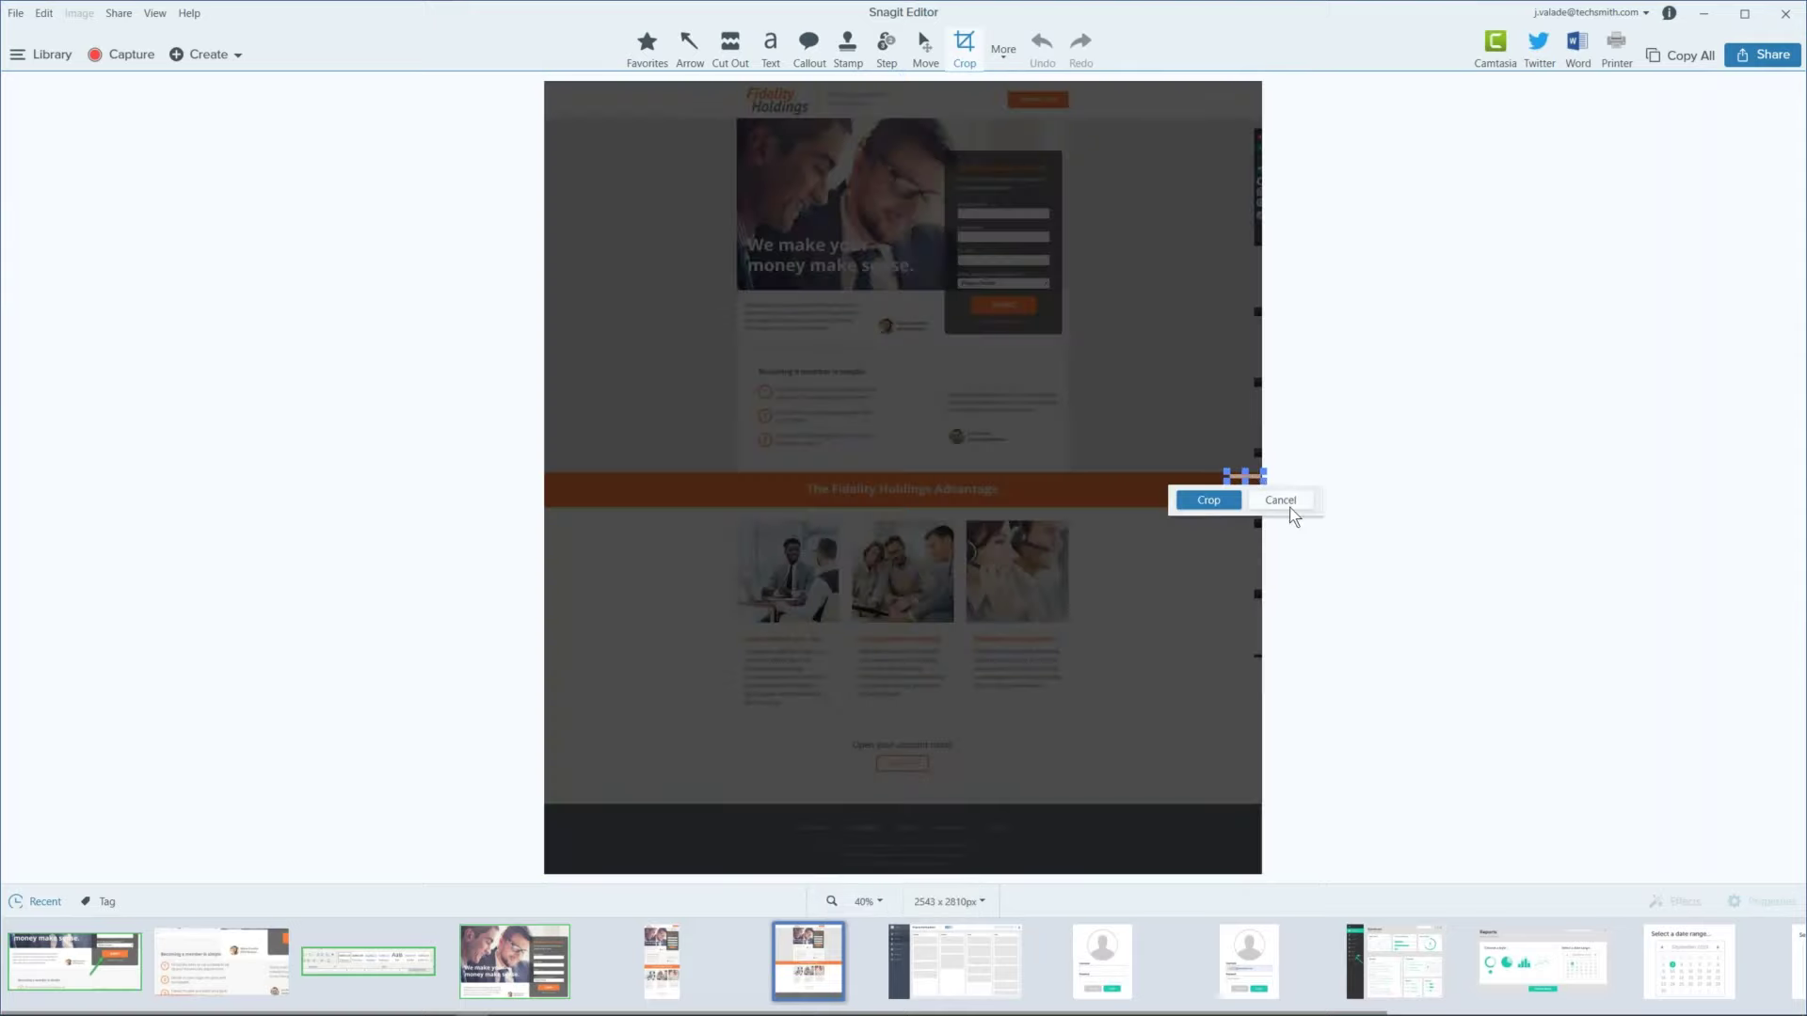
click(1281, 506)
key(c)
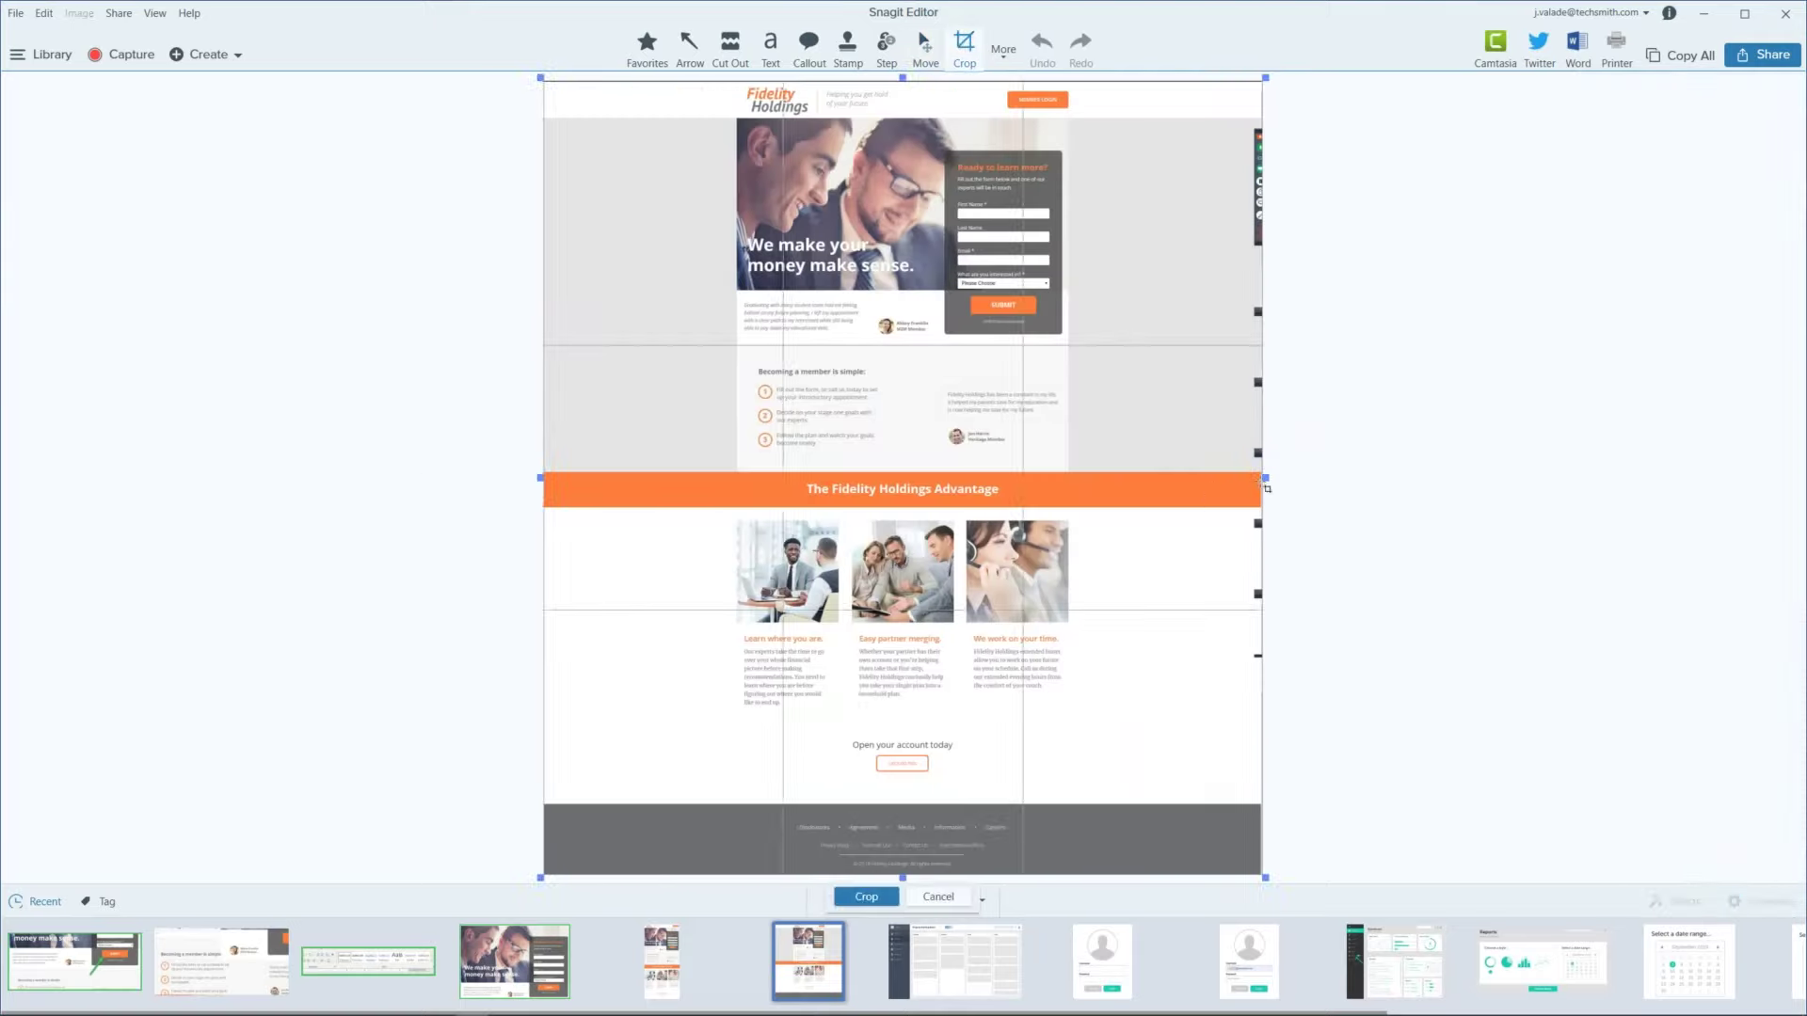
drag(1238, 478, 1082, 486)
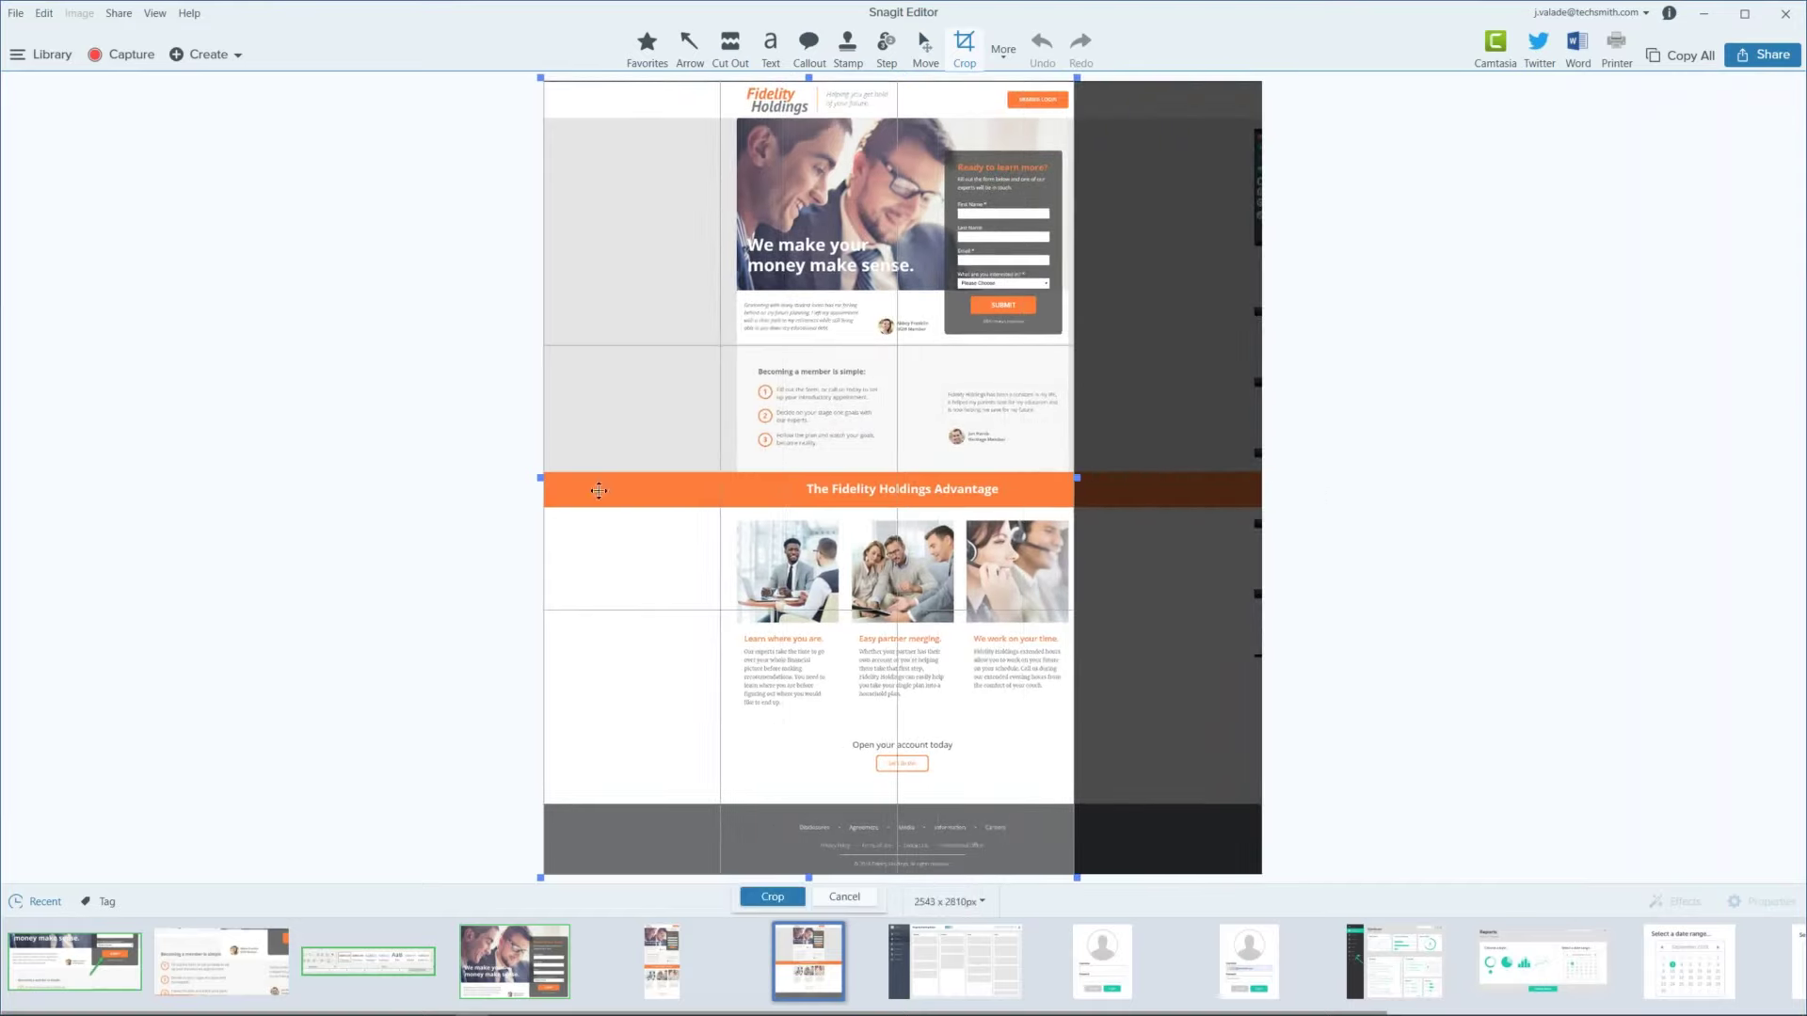
drag(537, 478, 734, 486)
click(925, 48)
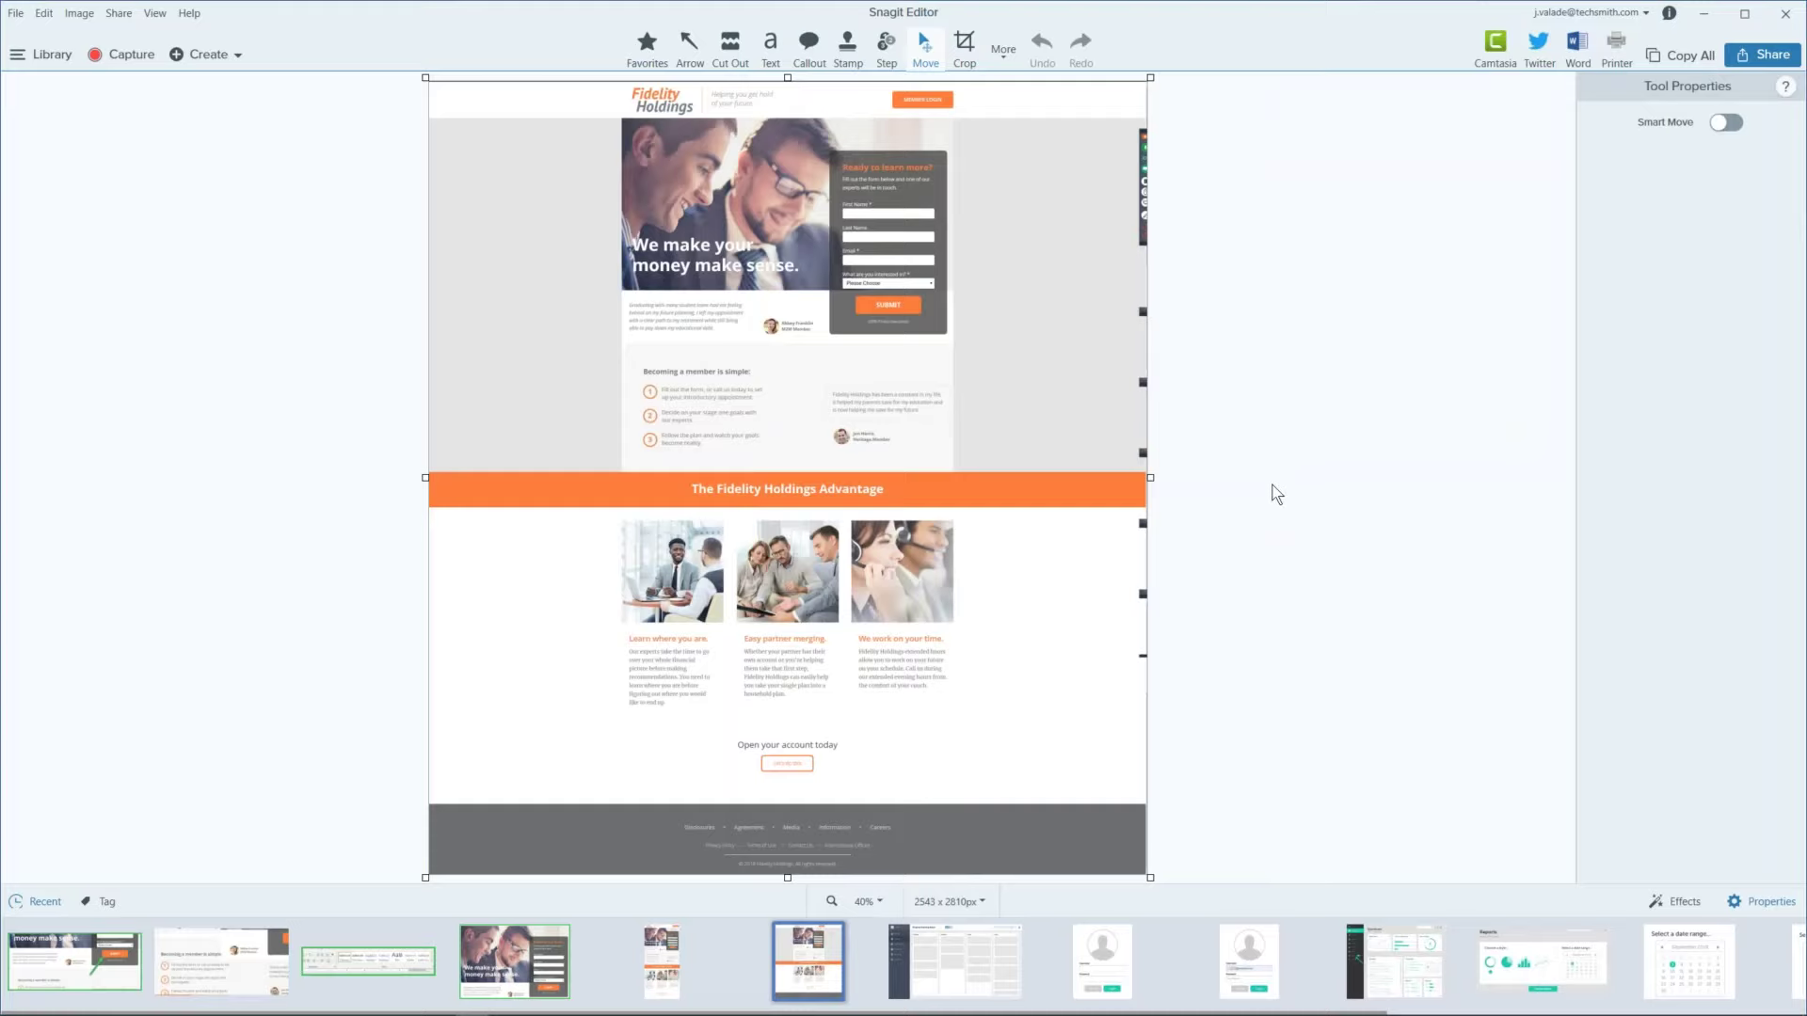
Step: Crop the page to its central content column, trimming the left and right margins
click(965, 52)
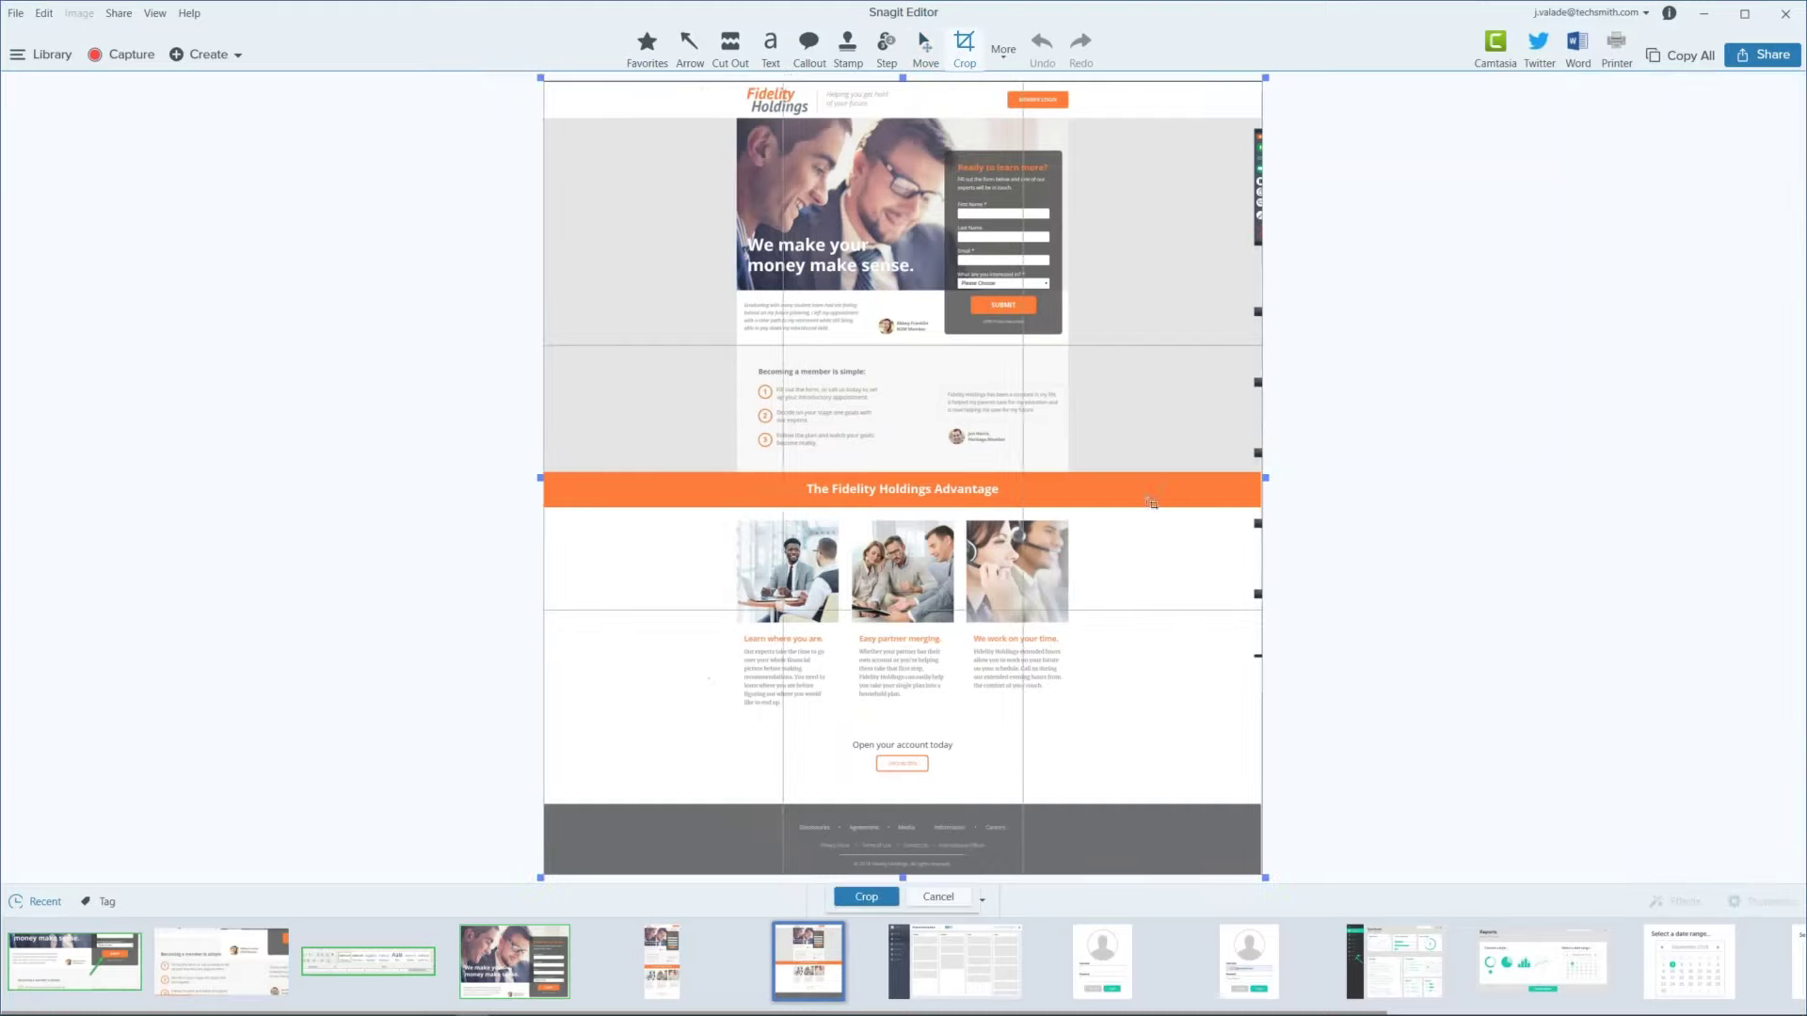
drag(1266, 478, 1089, 491)
drag(541, 487, 695, 478)
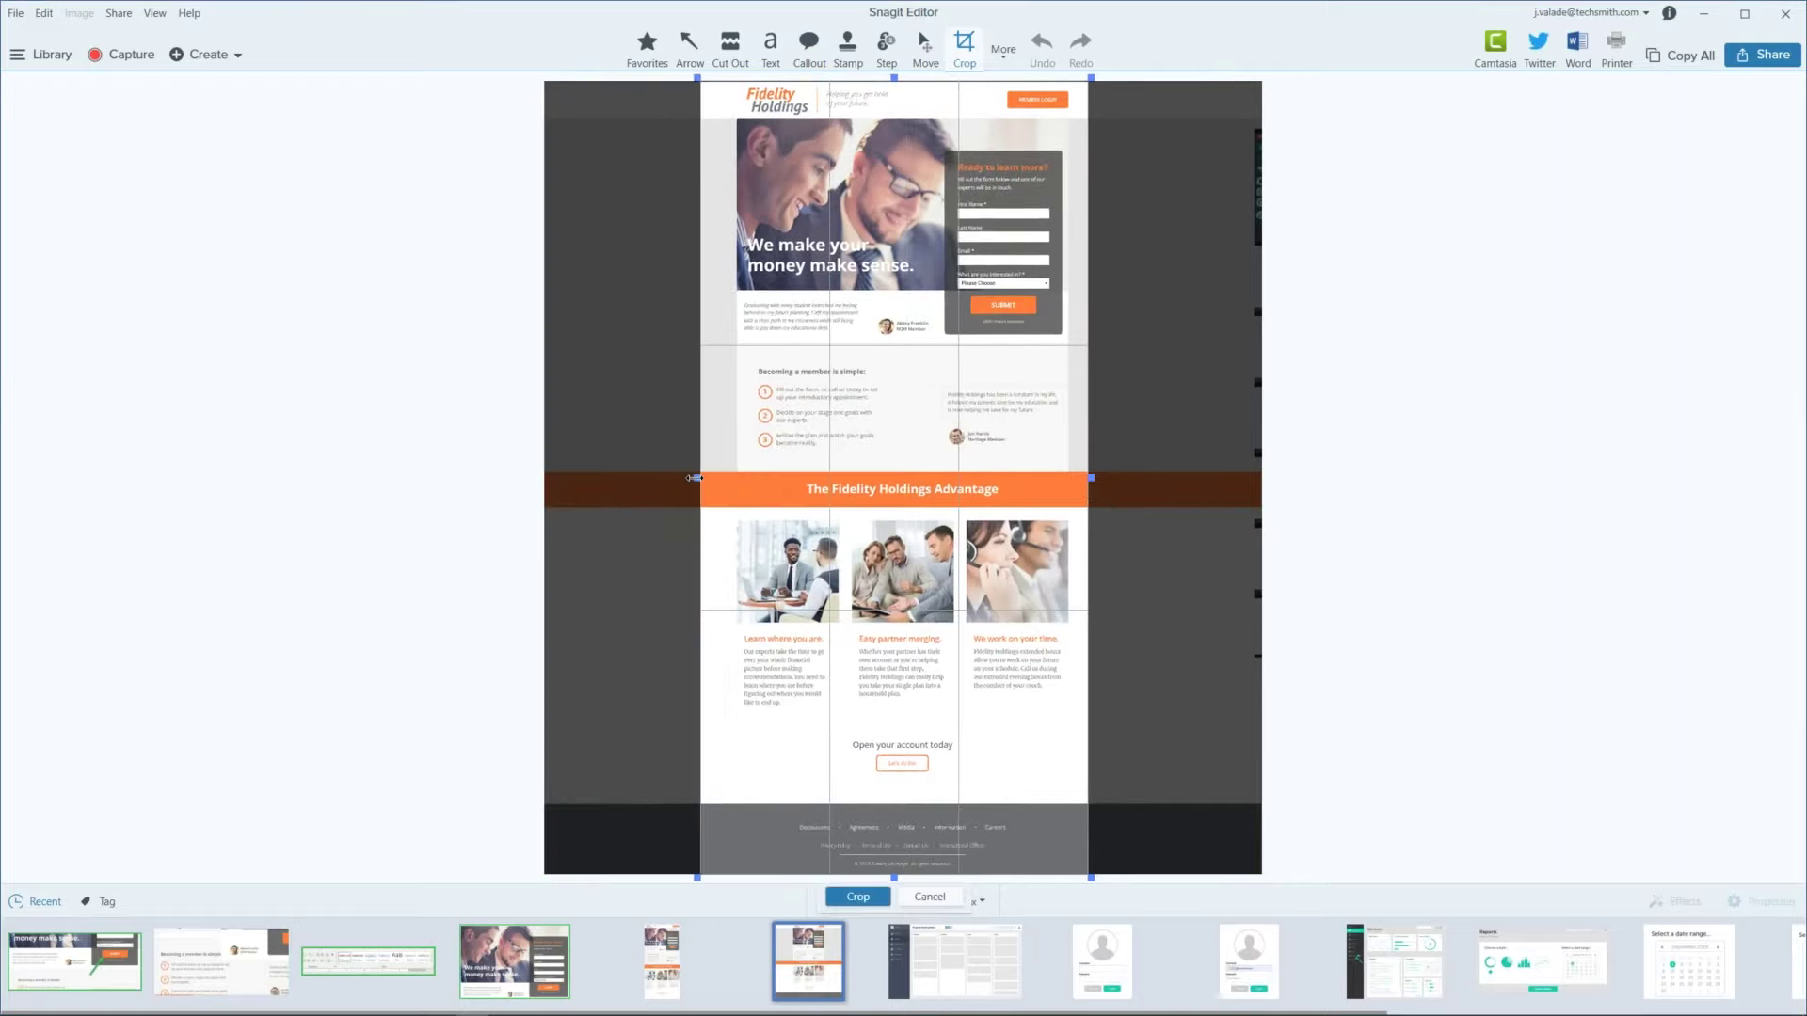
click(857, 896)
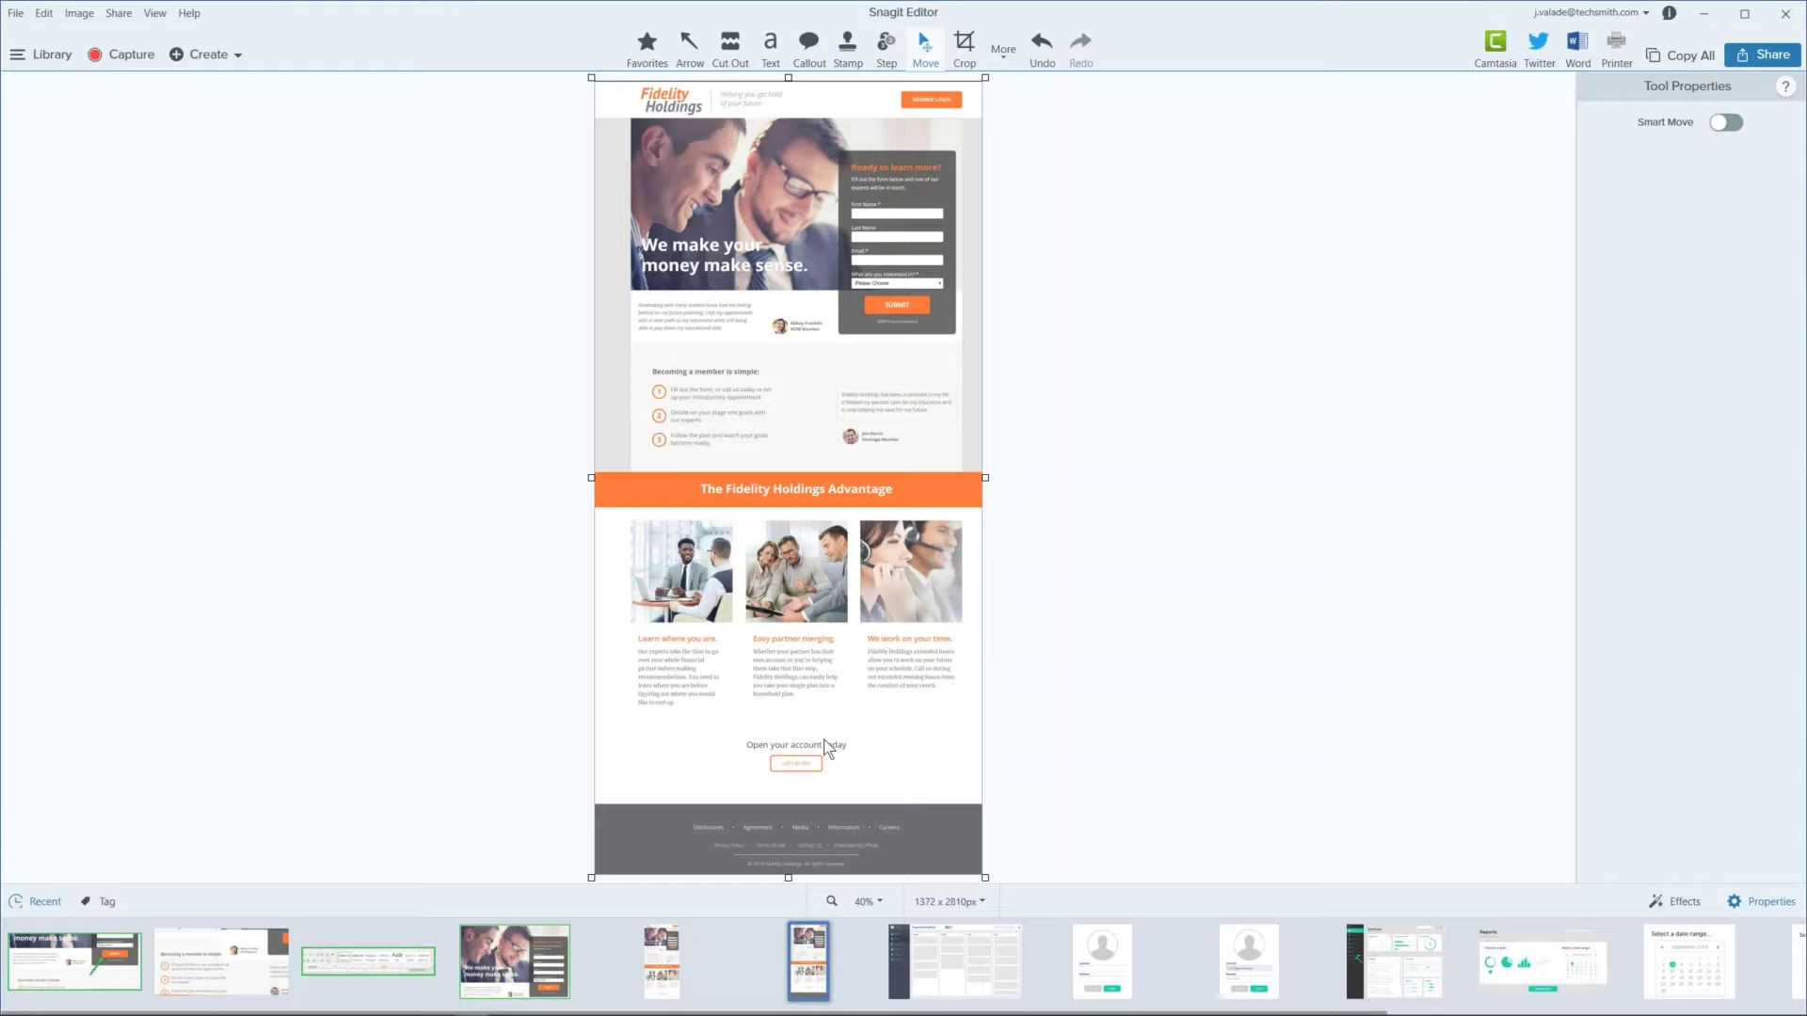
Step: Cut out the horizontal band below the hero photo with a jagged-edge Cut Out style
click(742, 41)
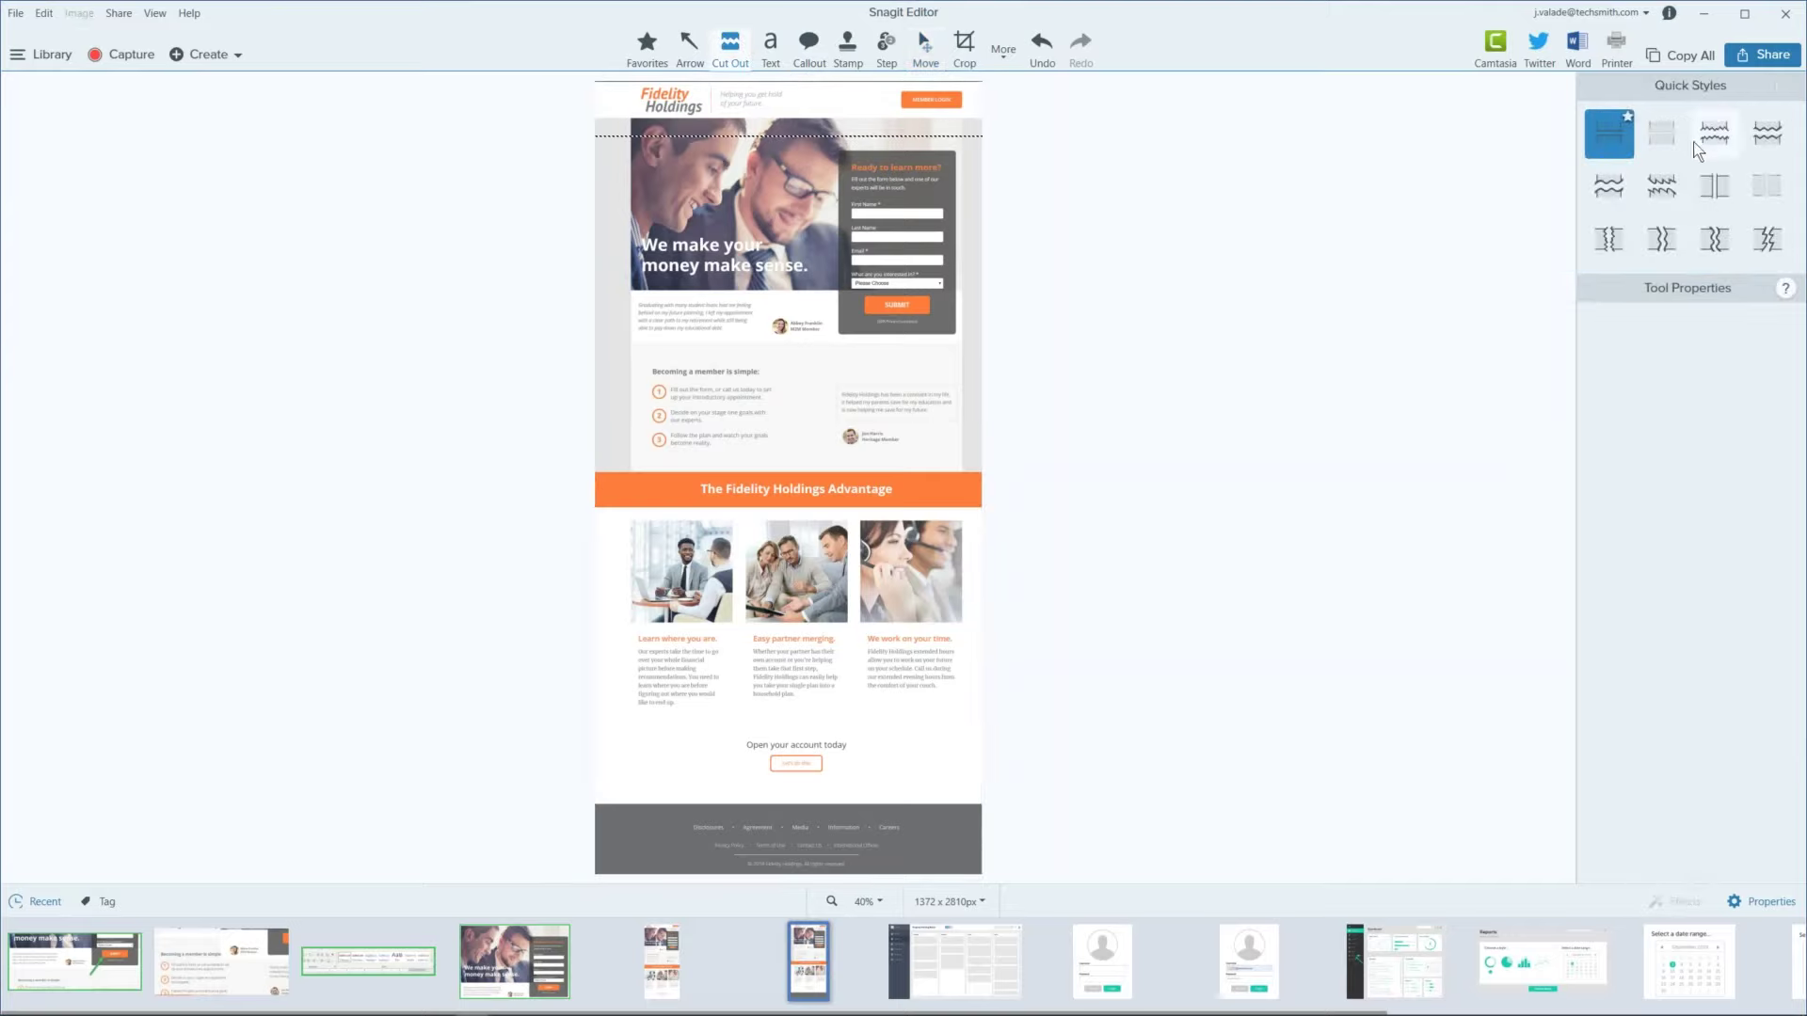
click(1661, 188)
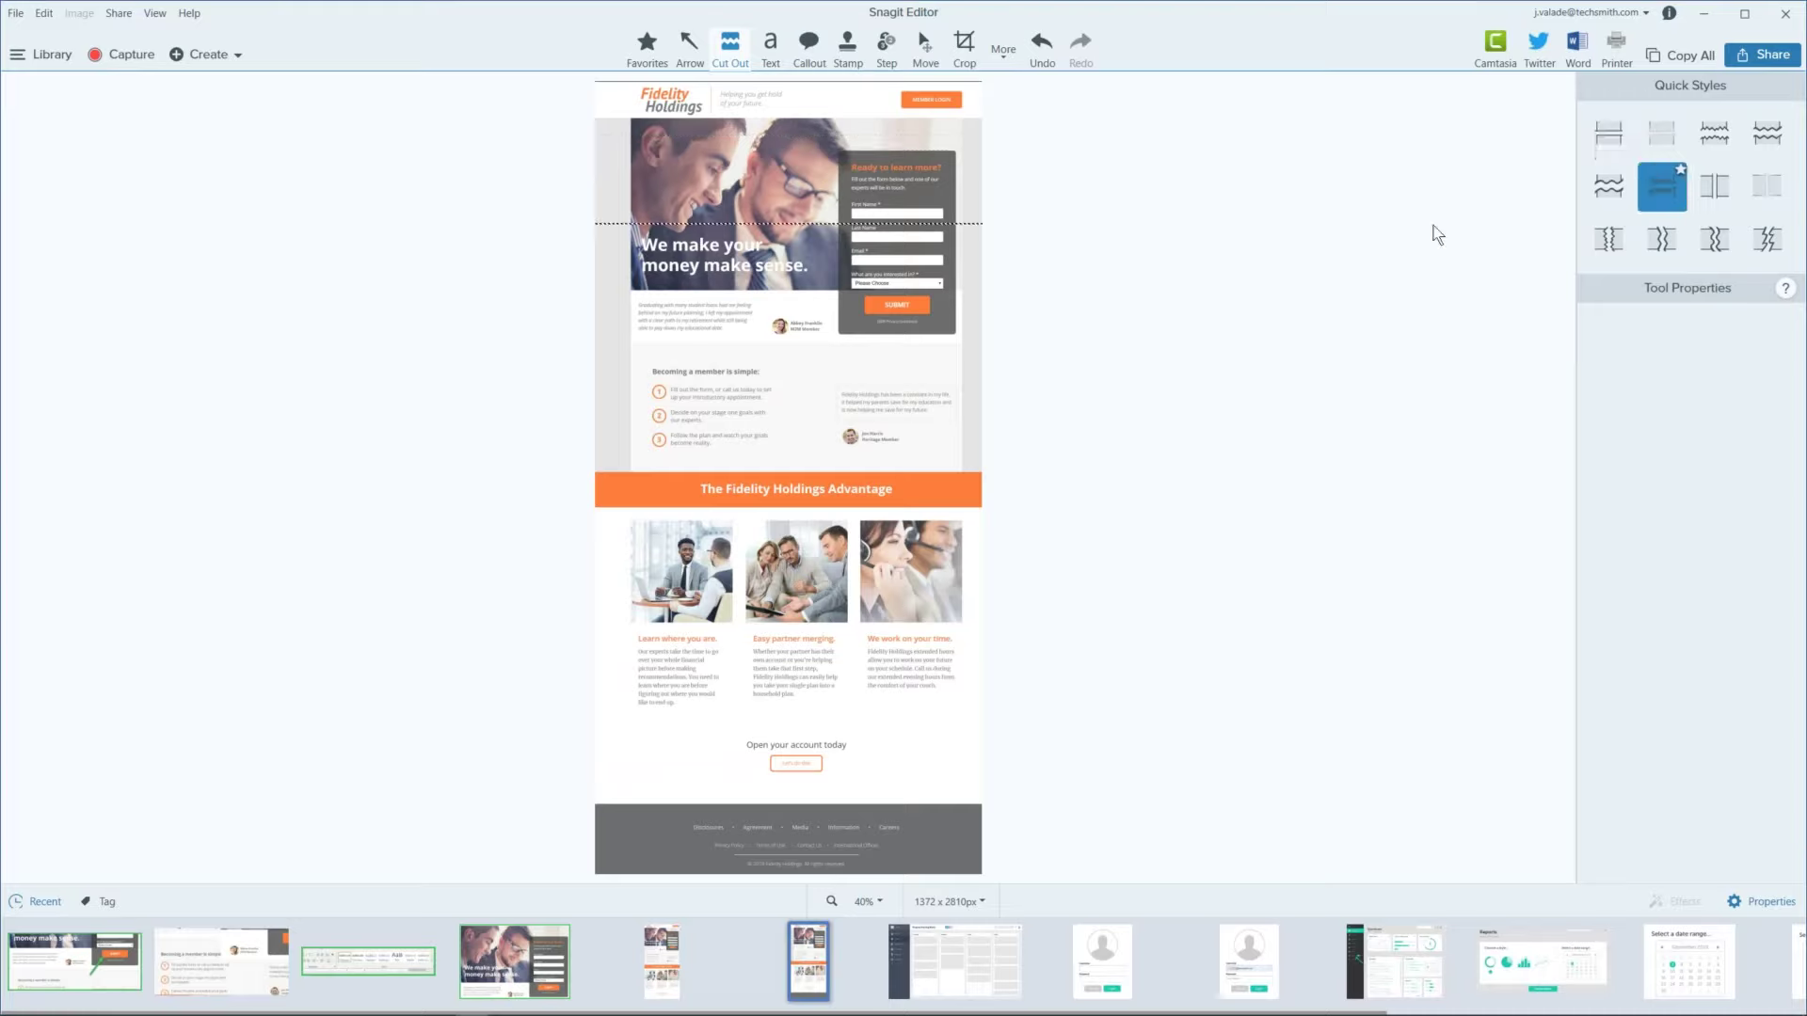
drag(847, 253, 851, 458)
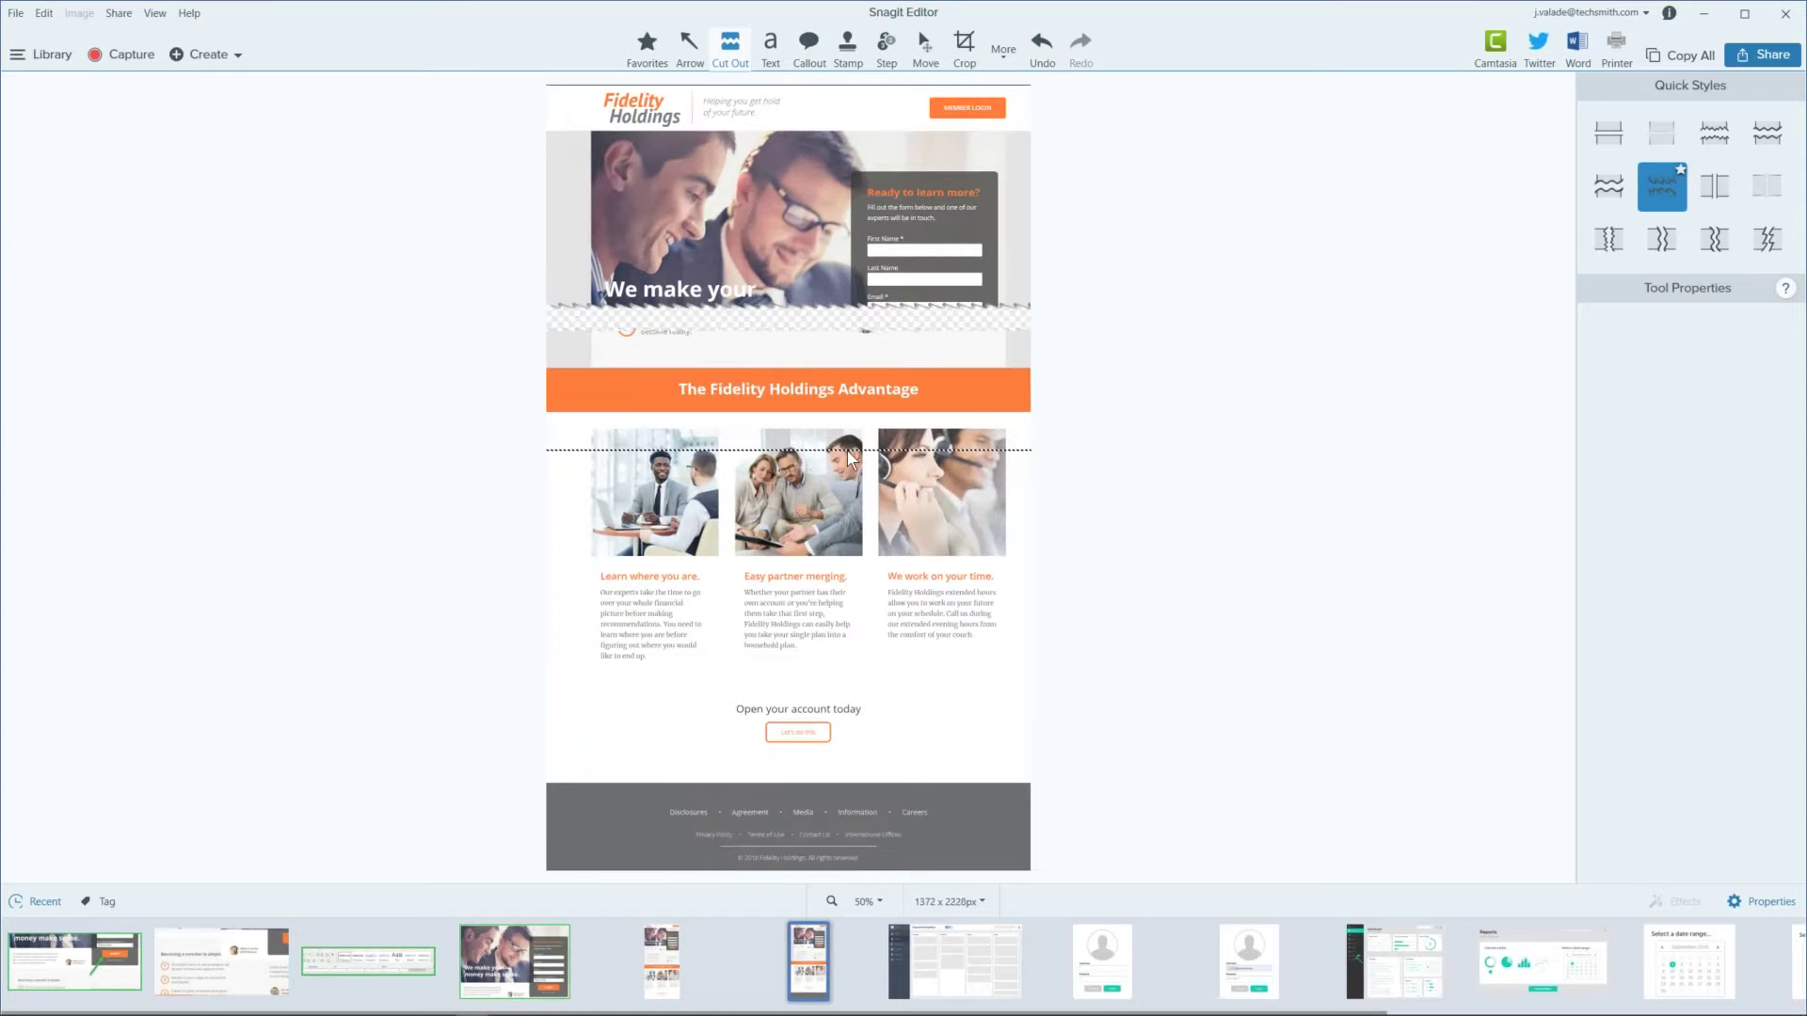
drag(739, 323, 498, 355)
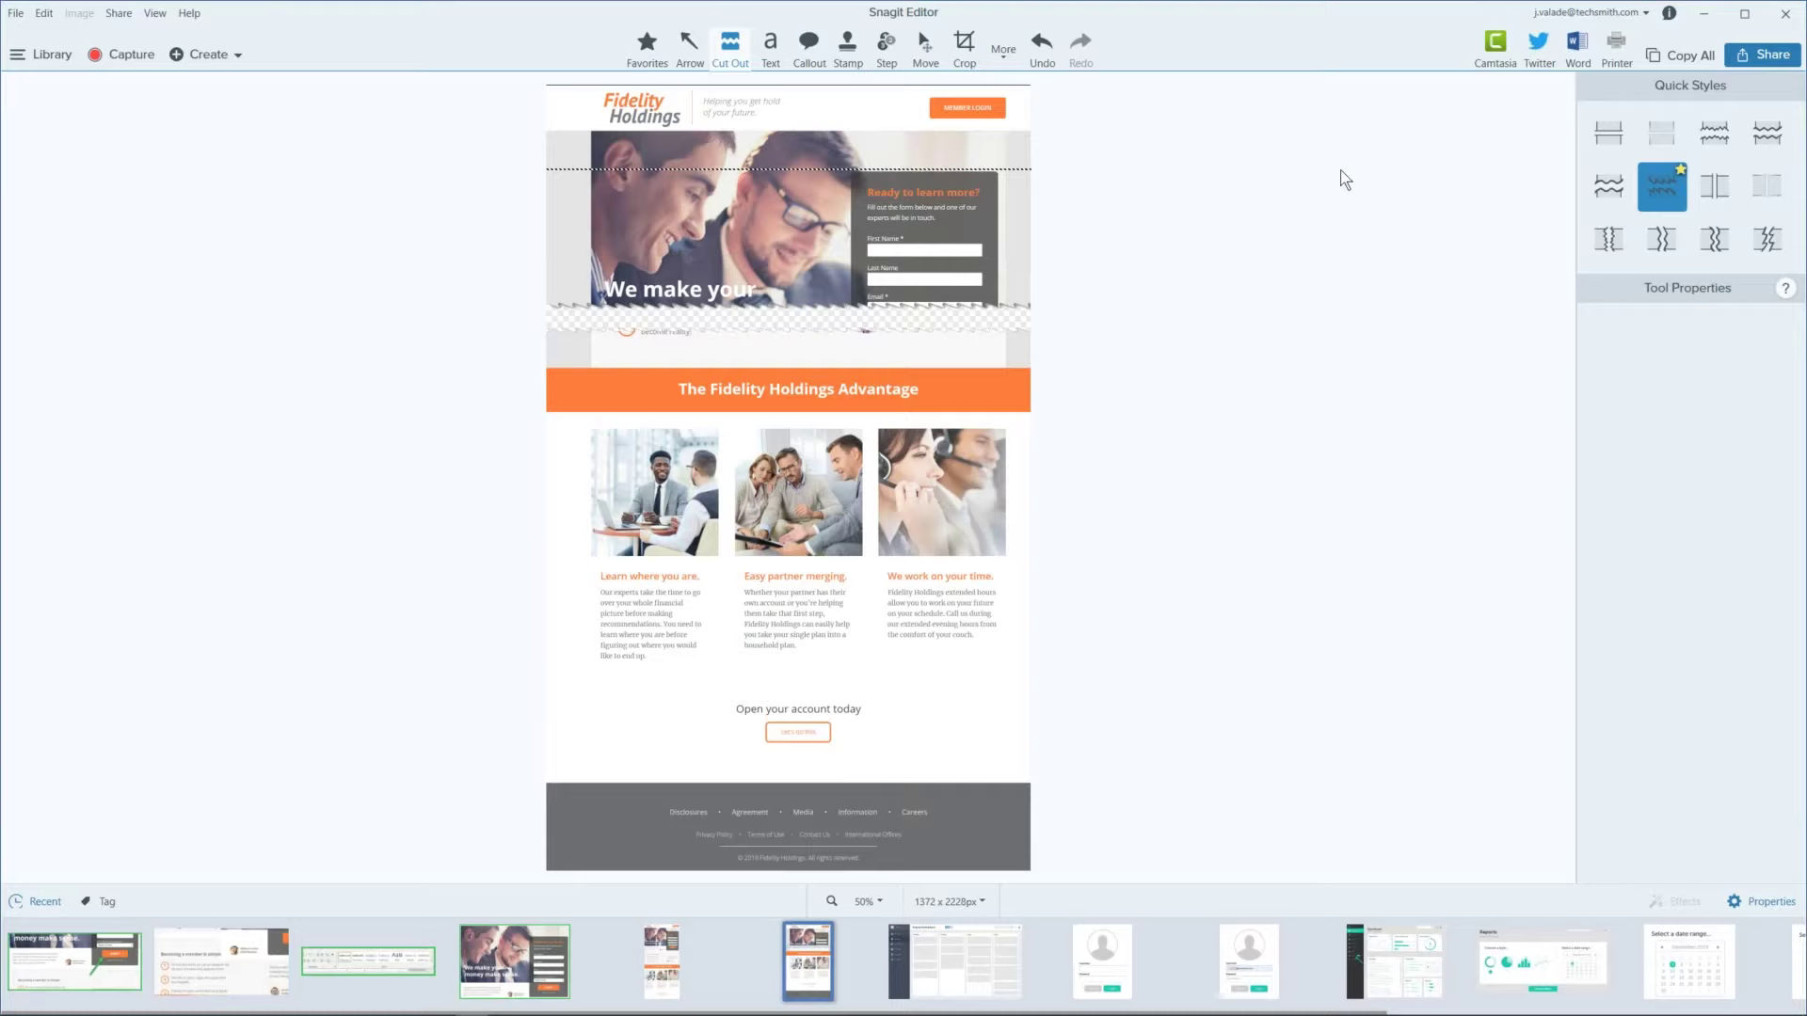
Step: Switch to the Stamp tool and the Snagit Stamps collection
click(851, 55)
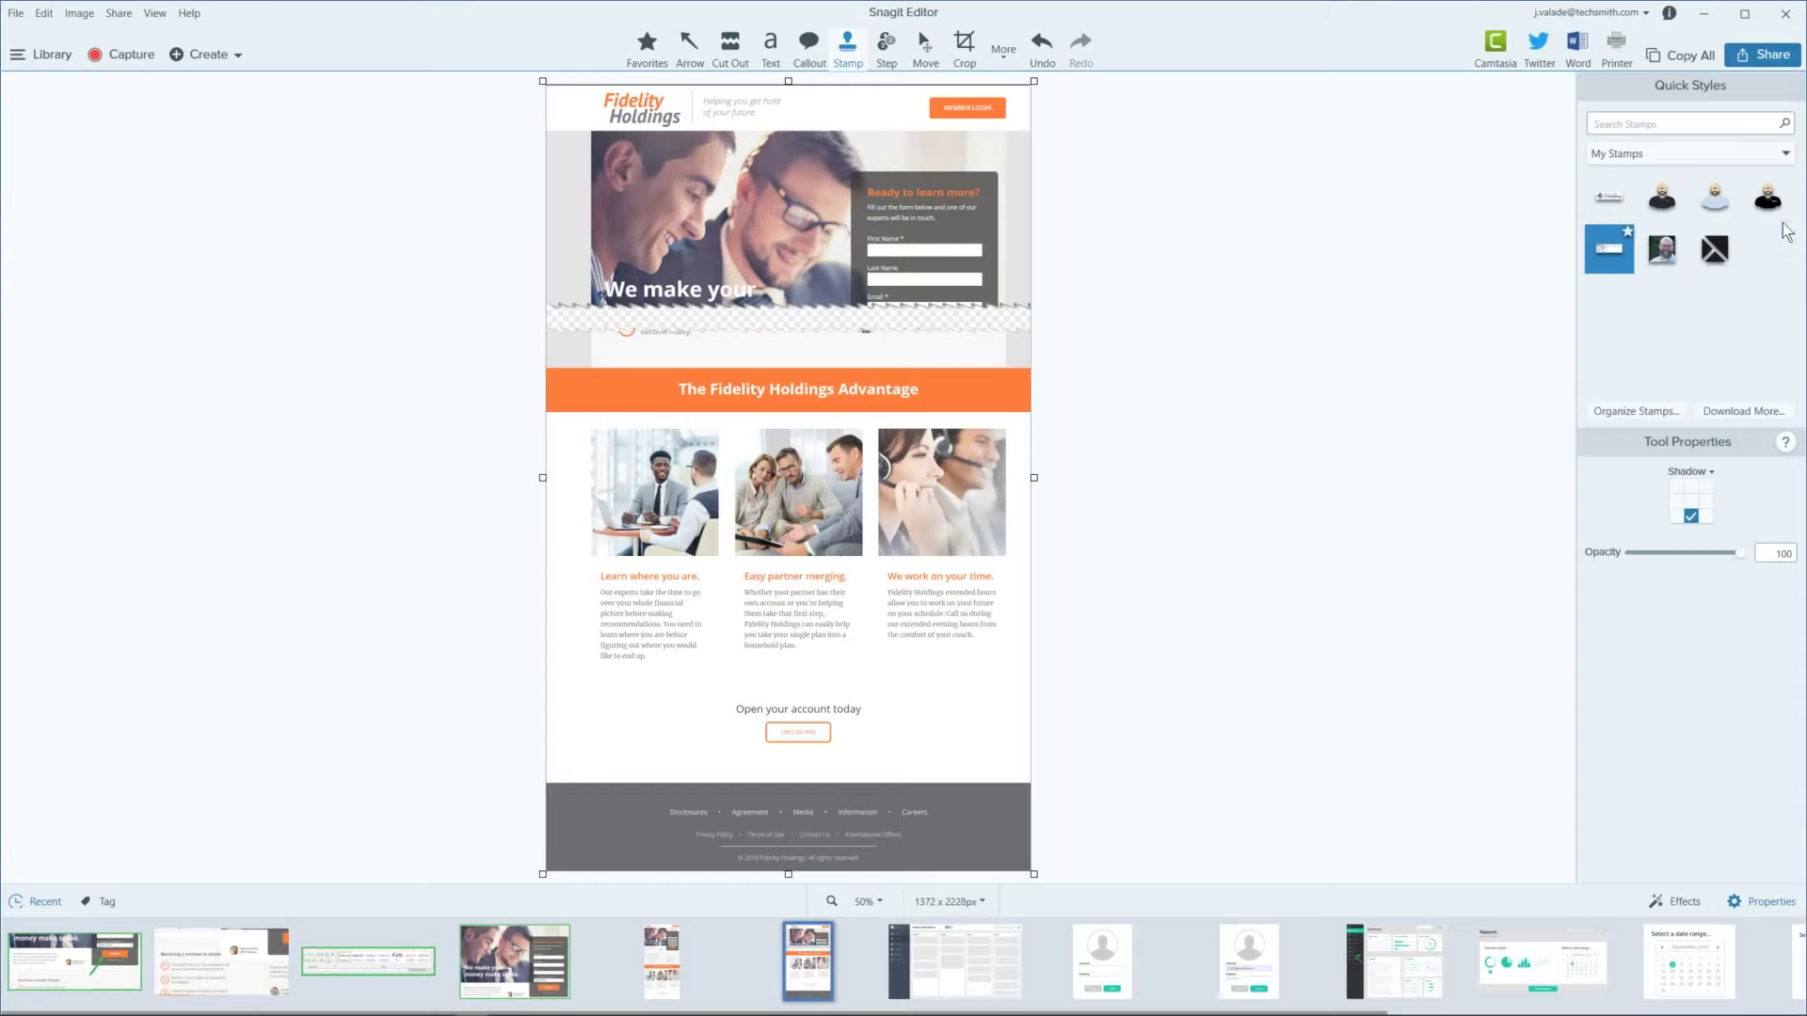
click(1785, 156)
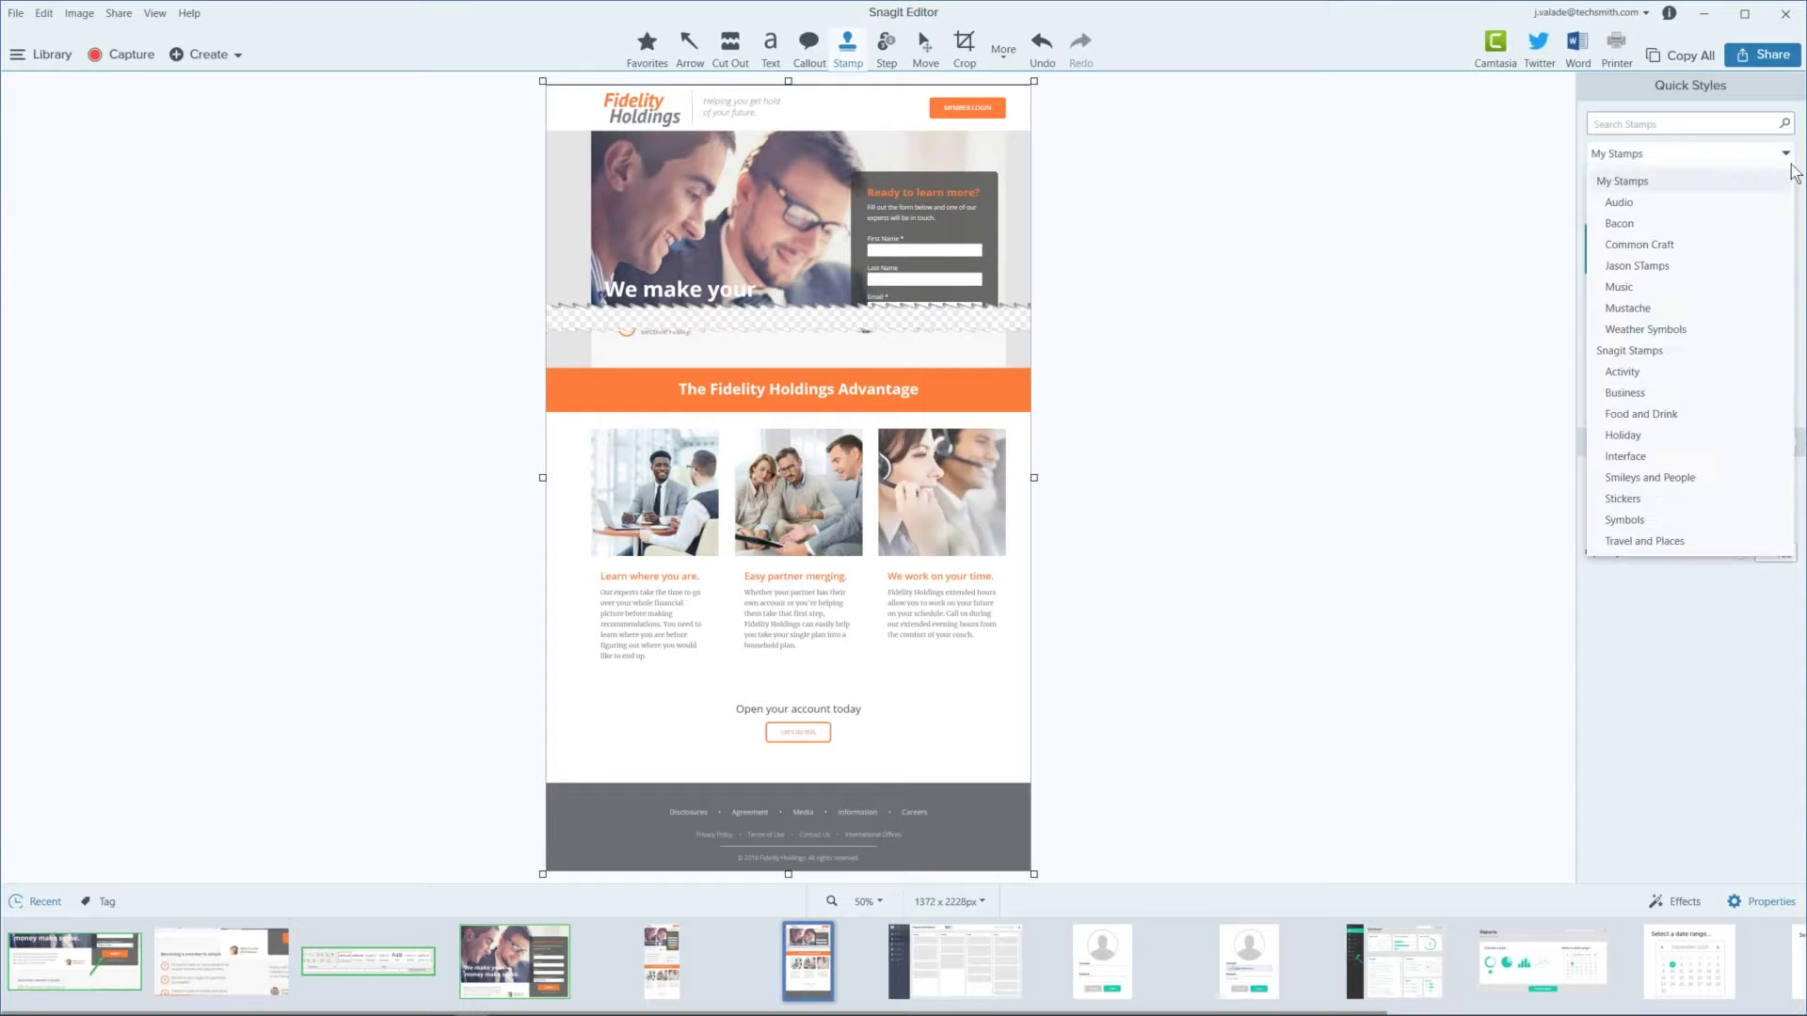
click(1737, 356)
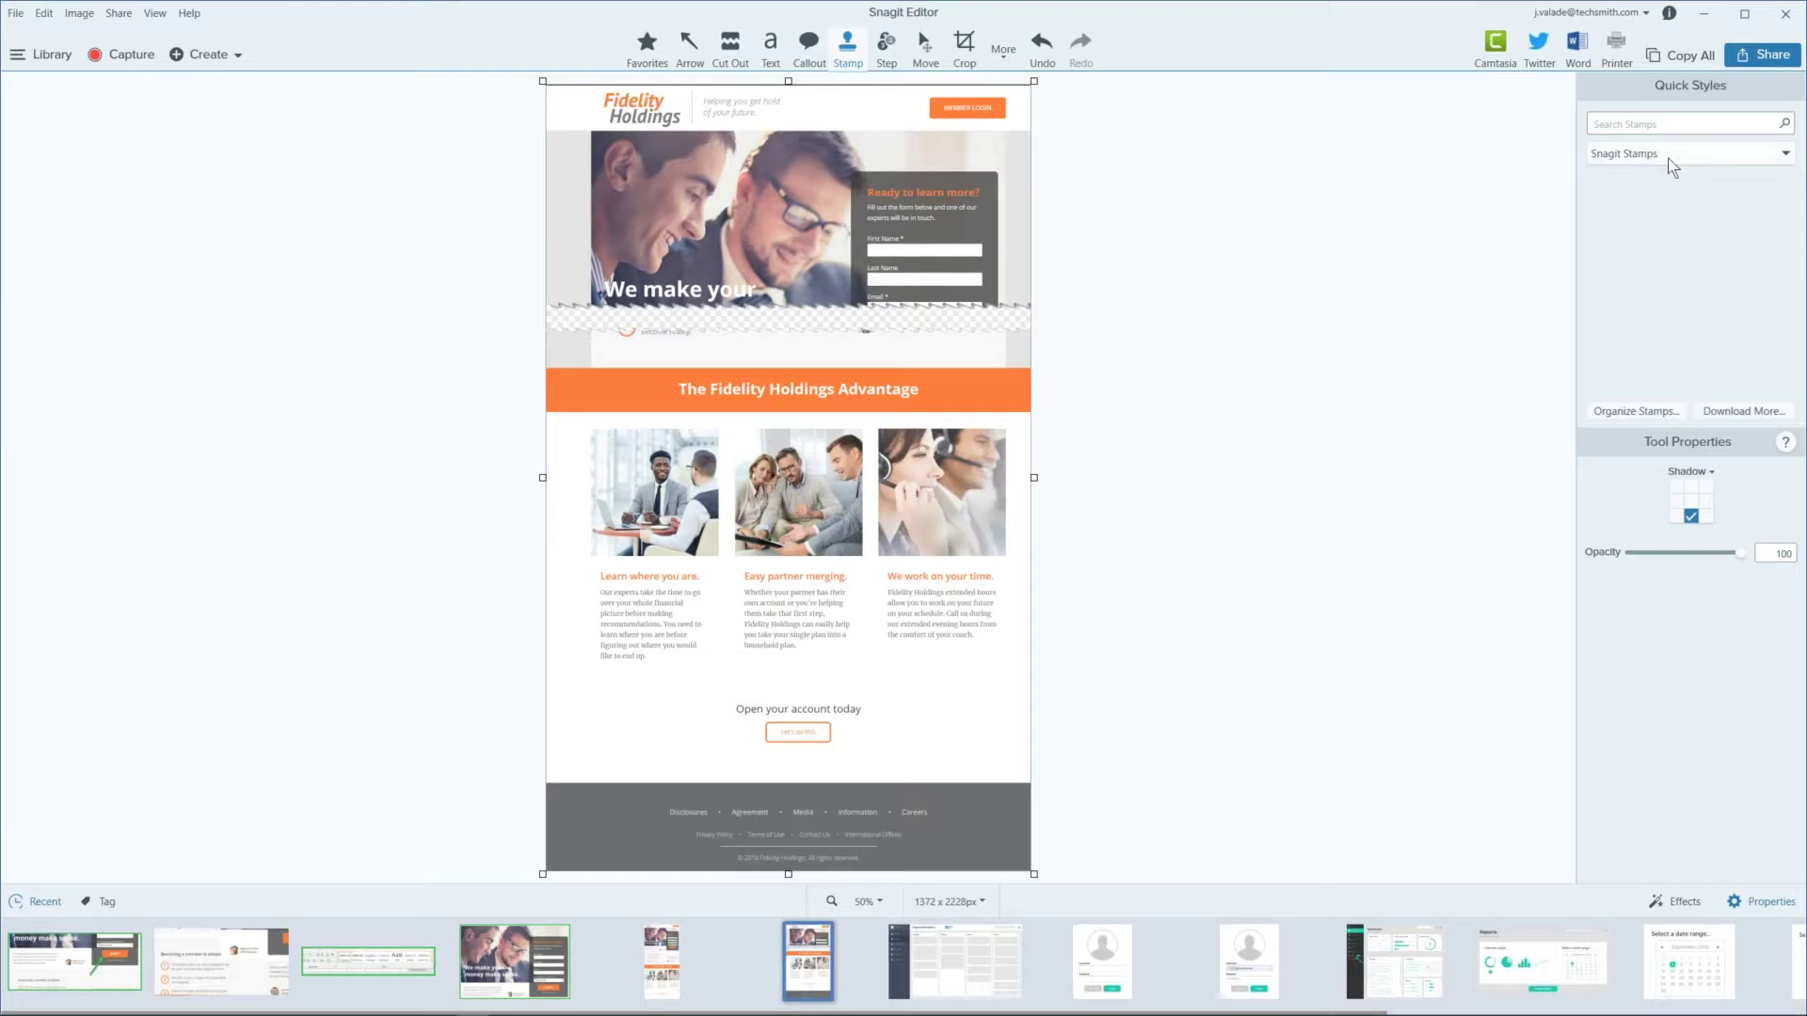
Step: Search the stamps for 'Red X' and choose the first red X stamp
click(1684, 124)
text(Red)
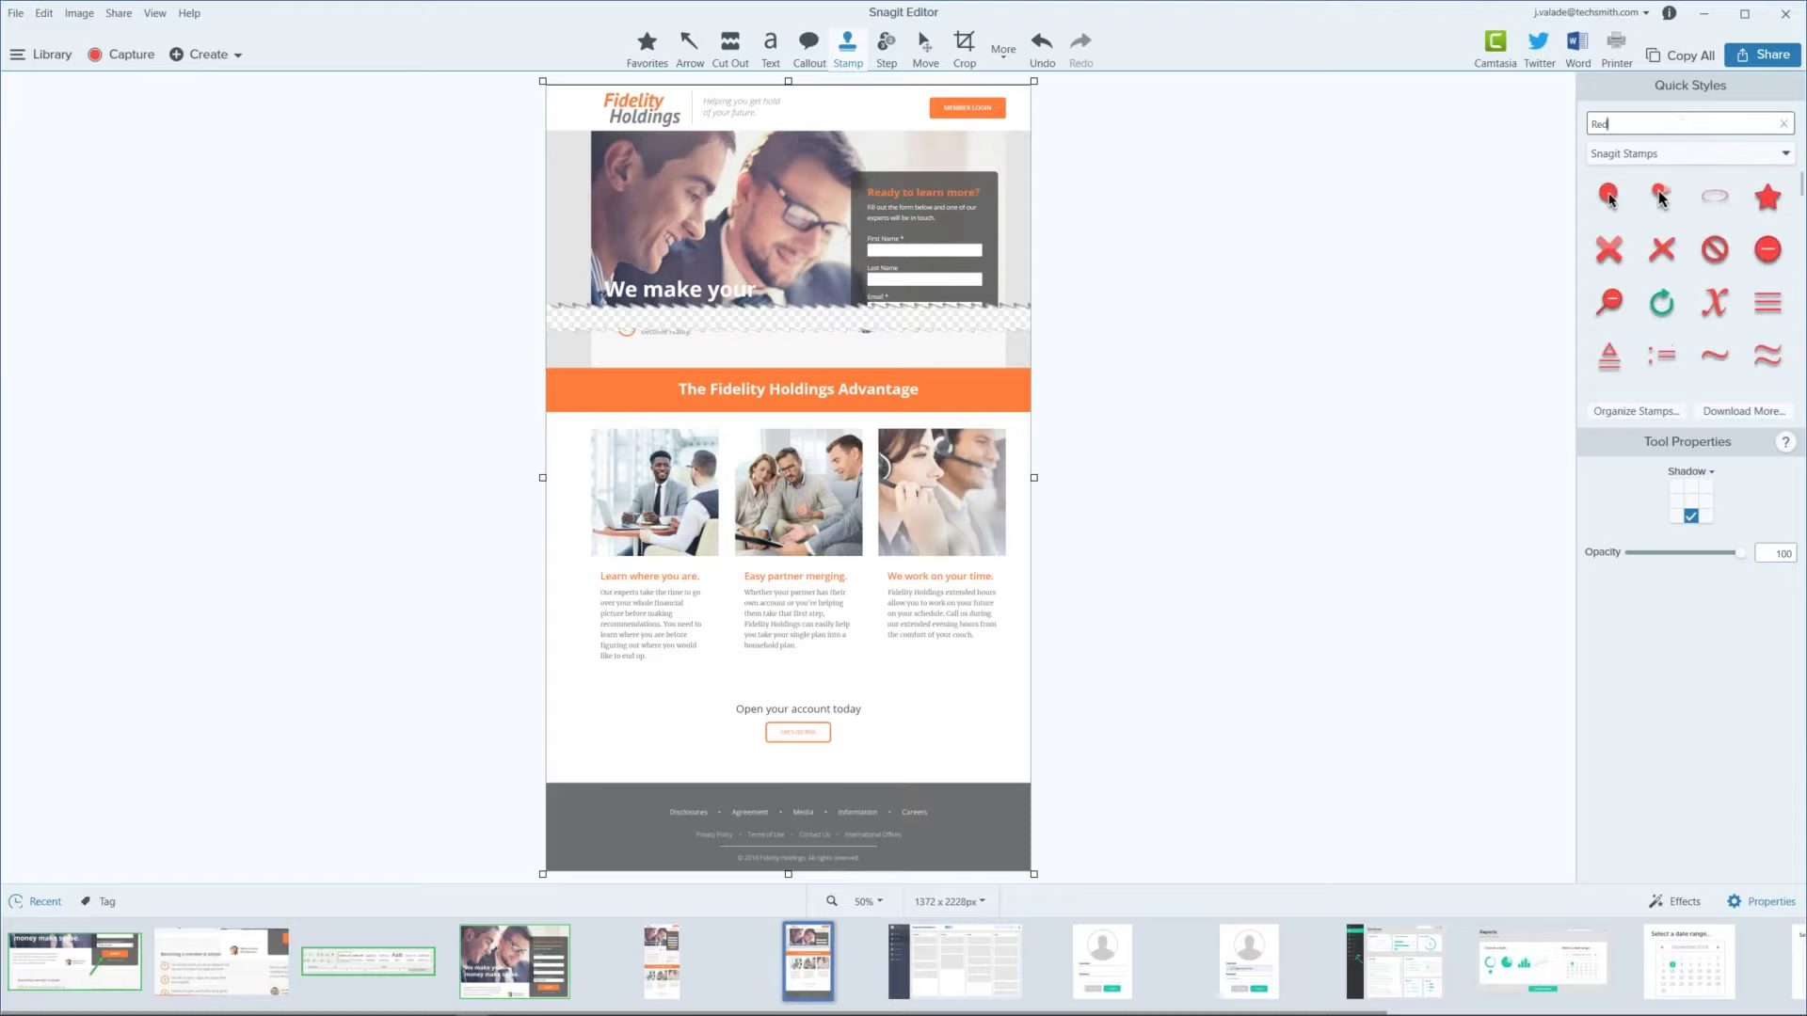
scroll(1734, 235, down, 3)
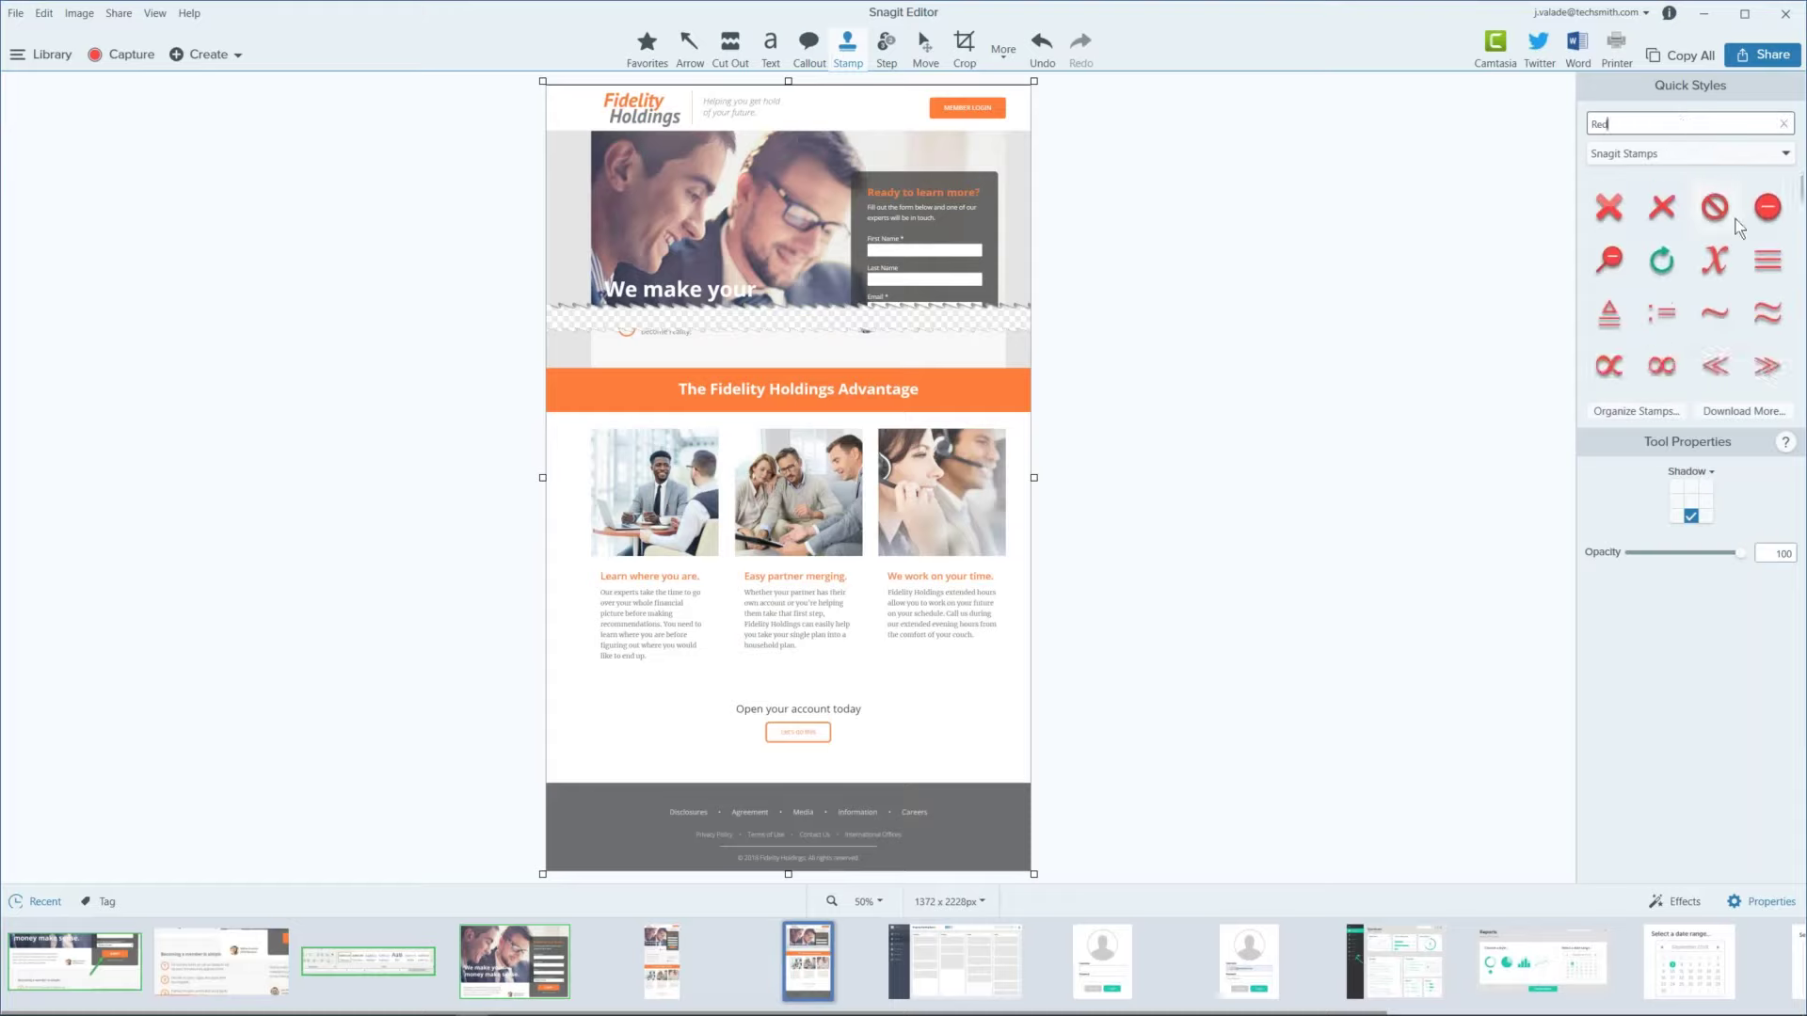
scroll(1736, 229, down, 5)
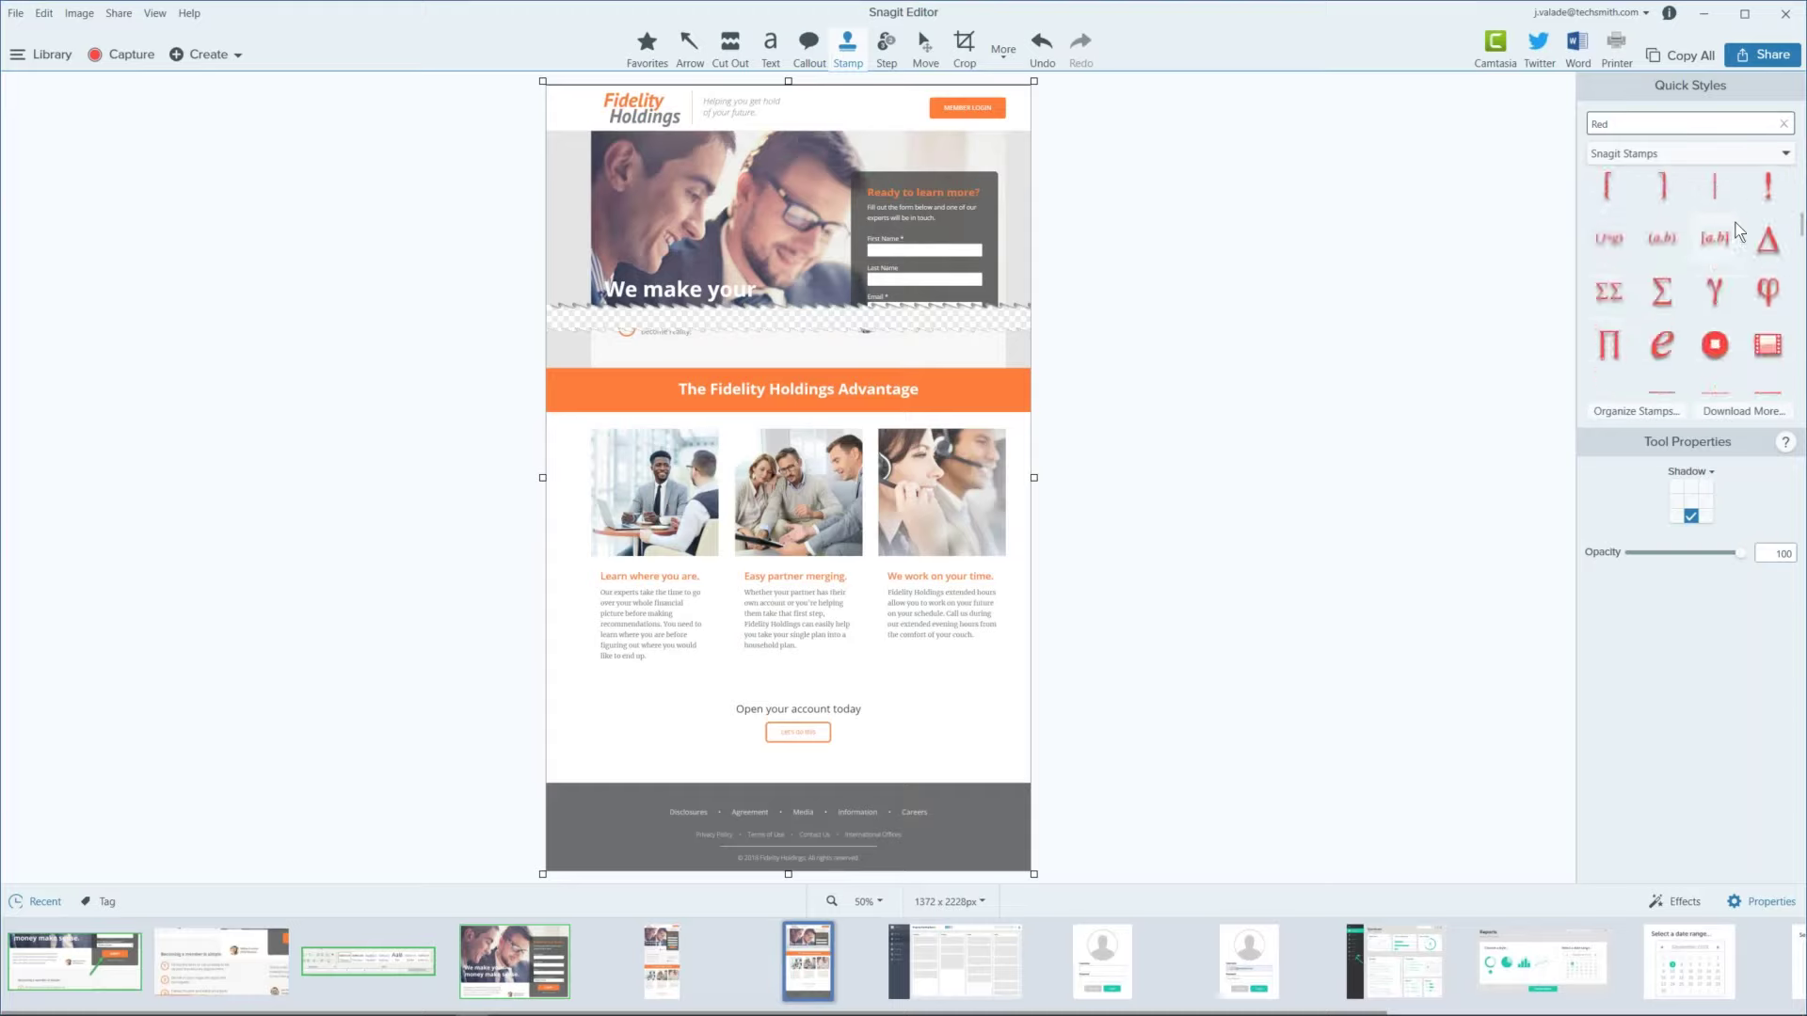
scroll(1736, 229, down, 5)
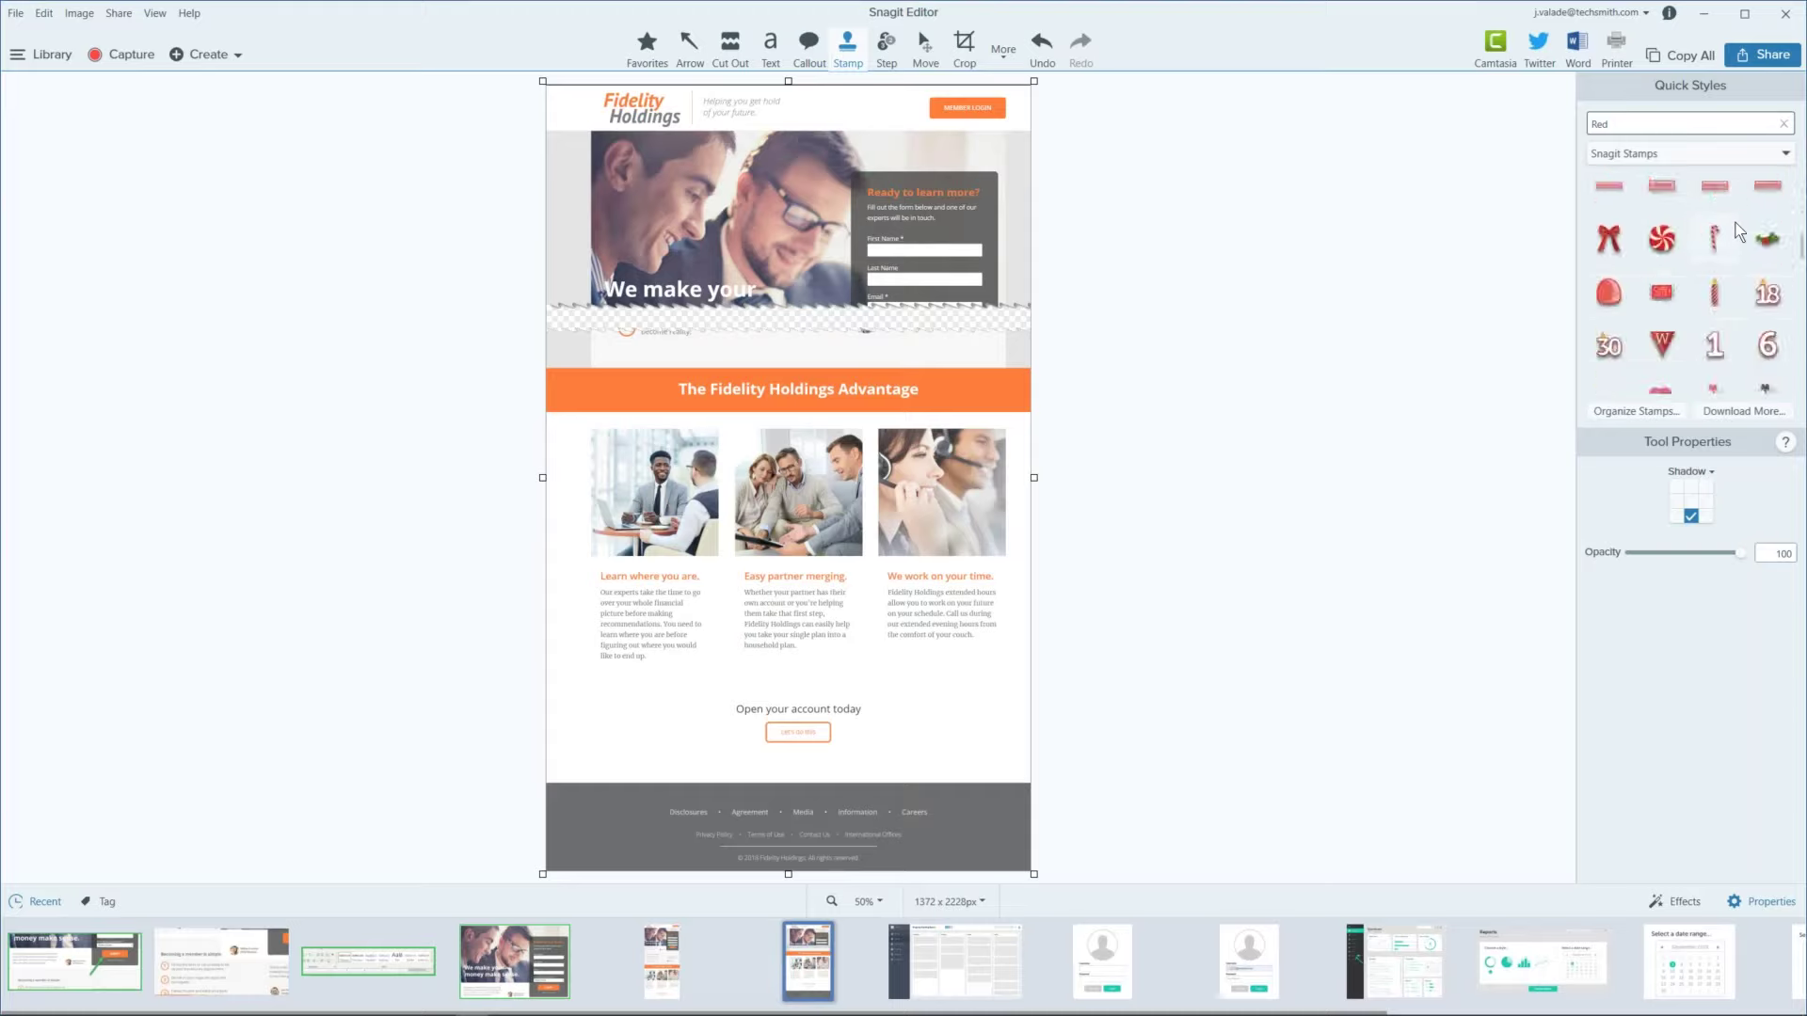
scroll(1736, 231, up, 5)
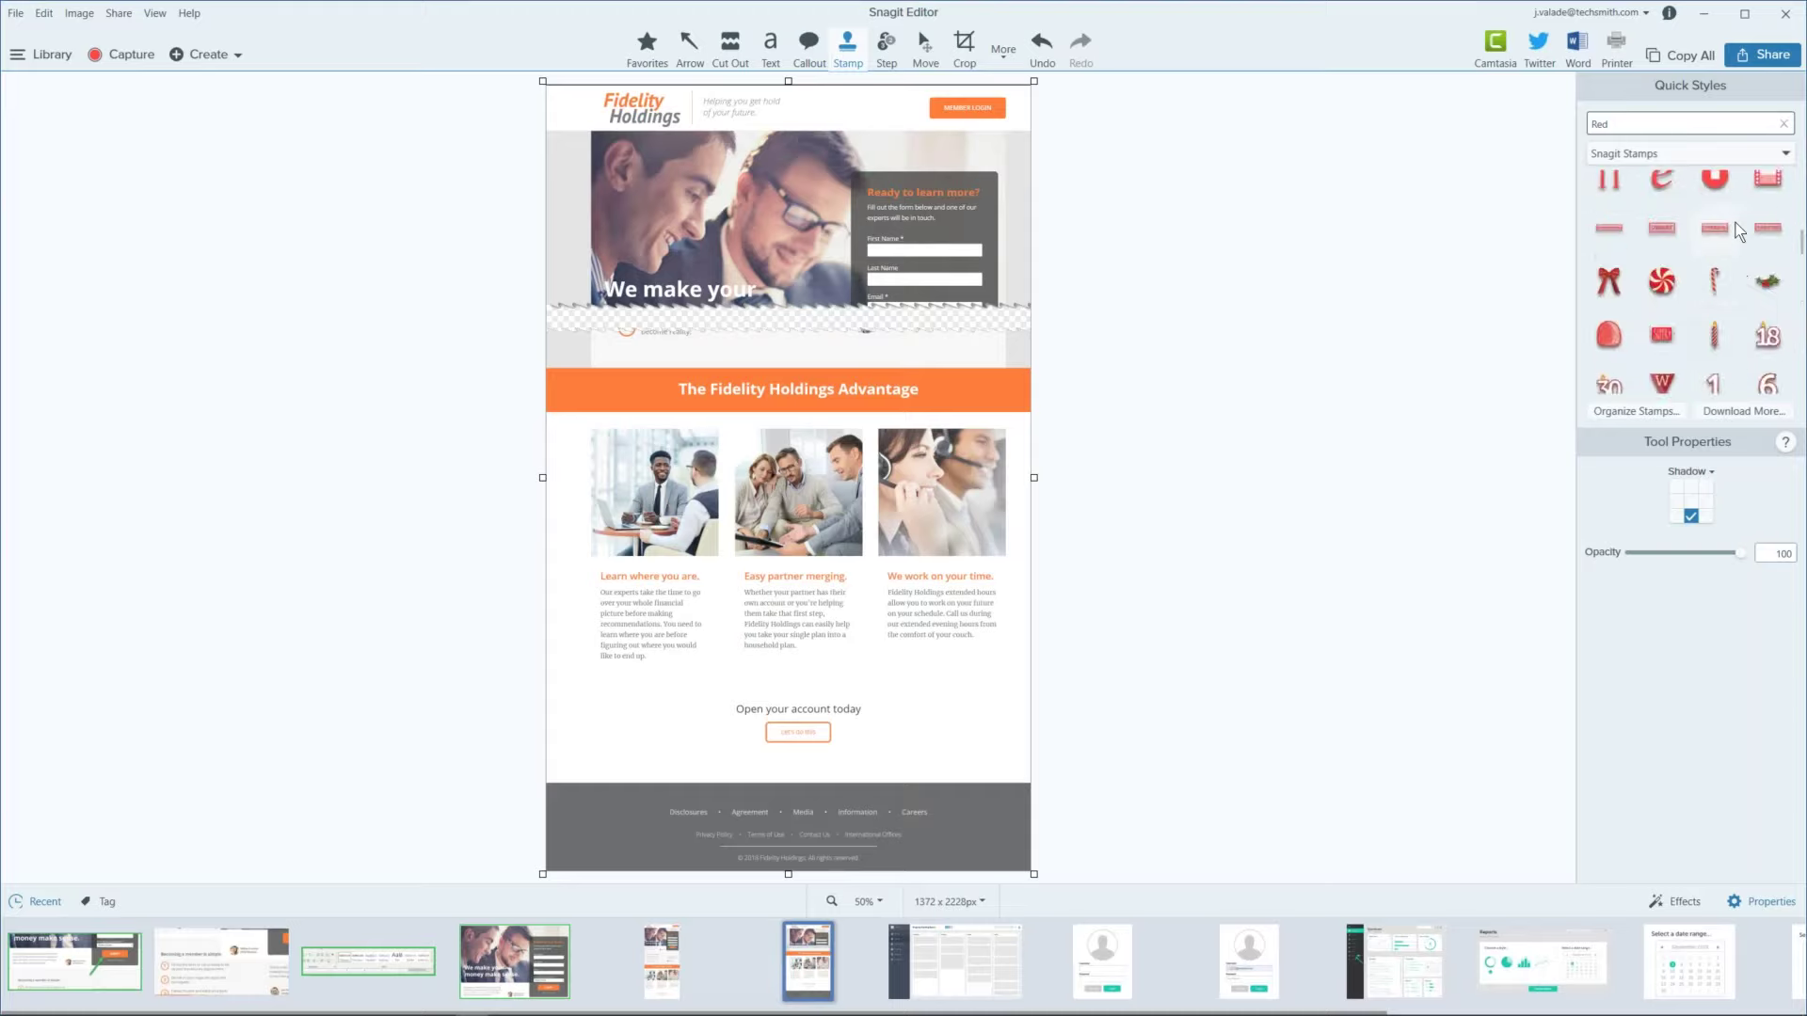
scroll(1737, 231, up, 8)
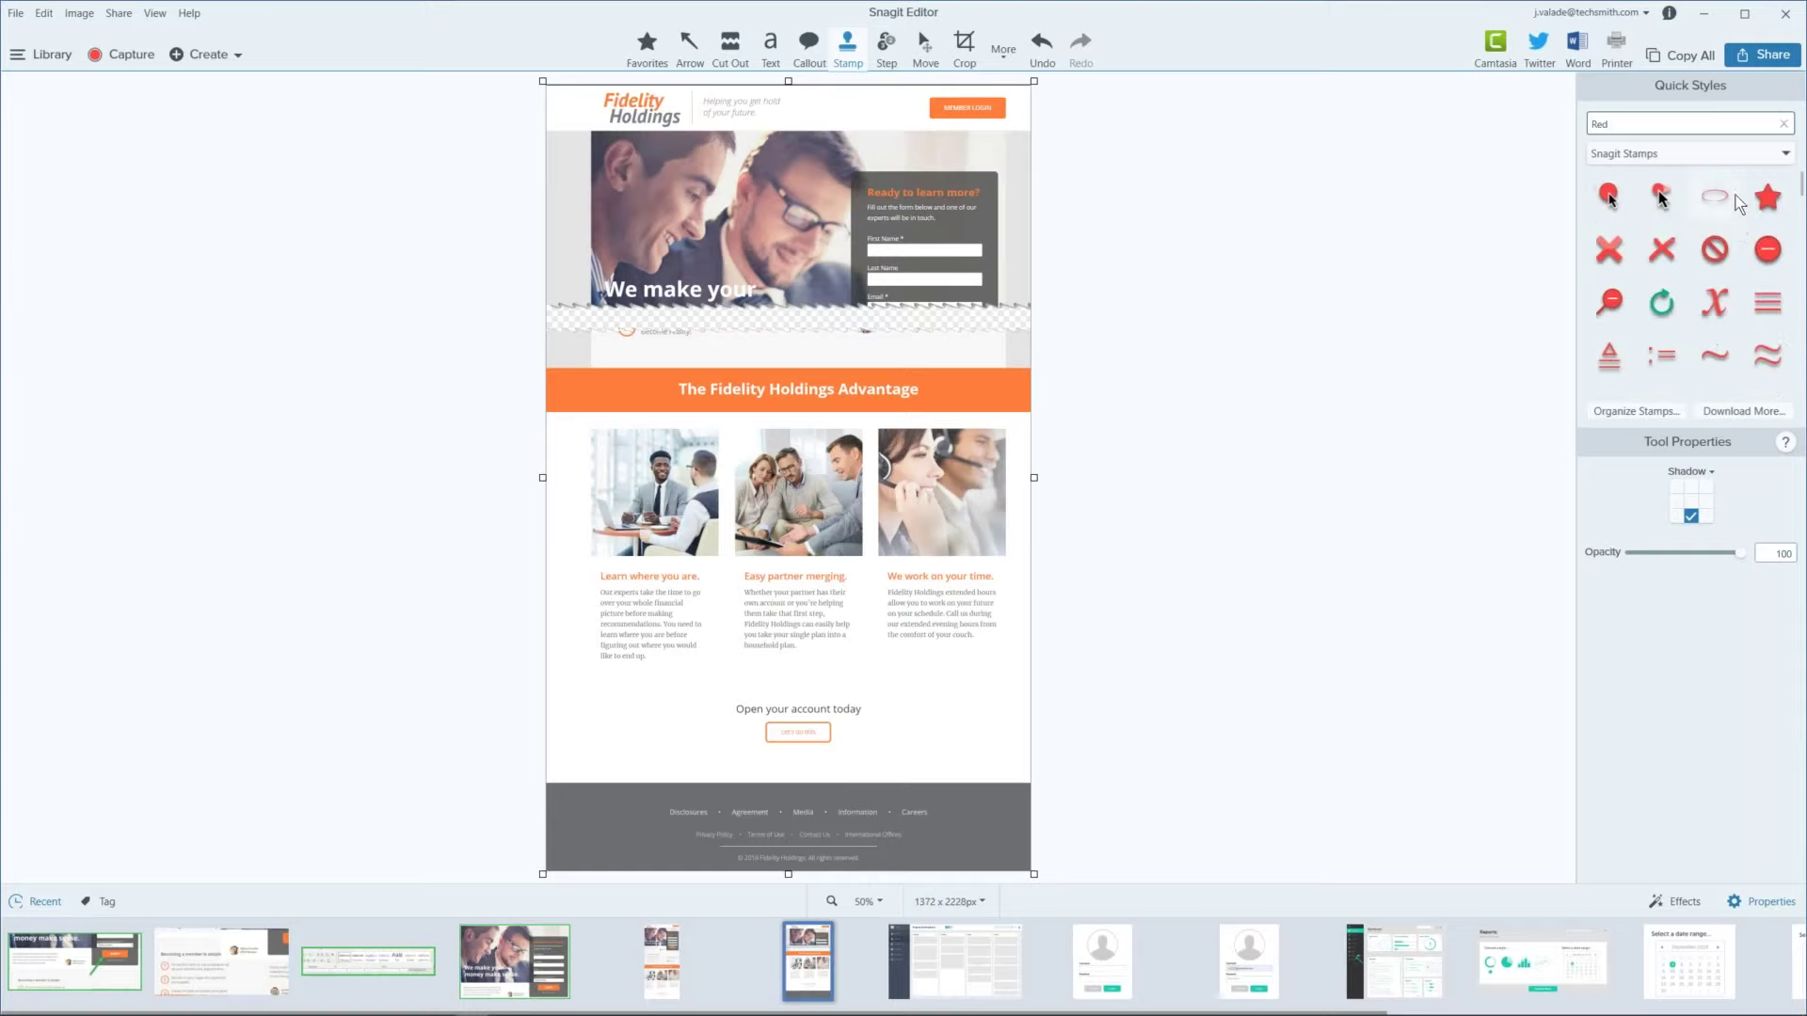
text(X)
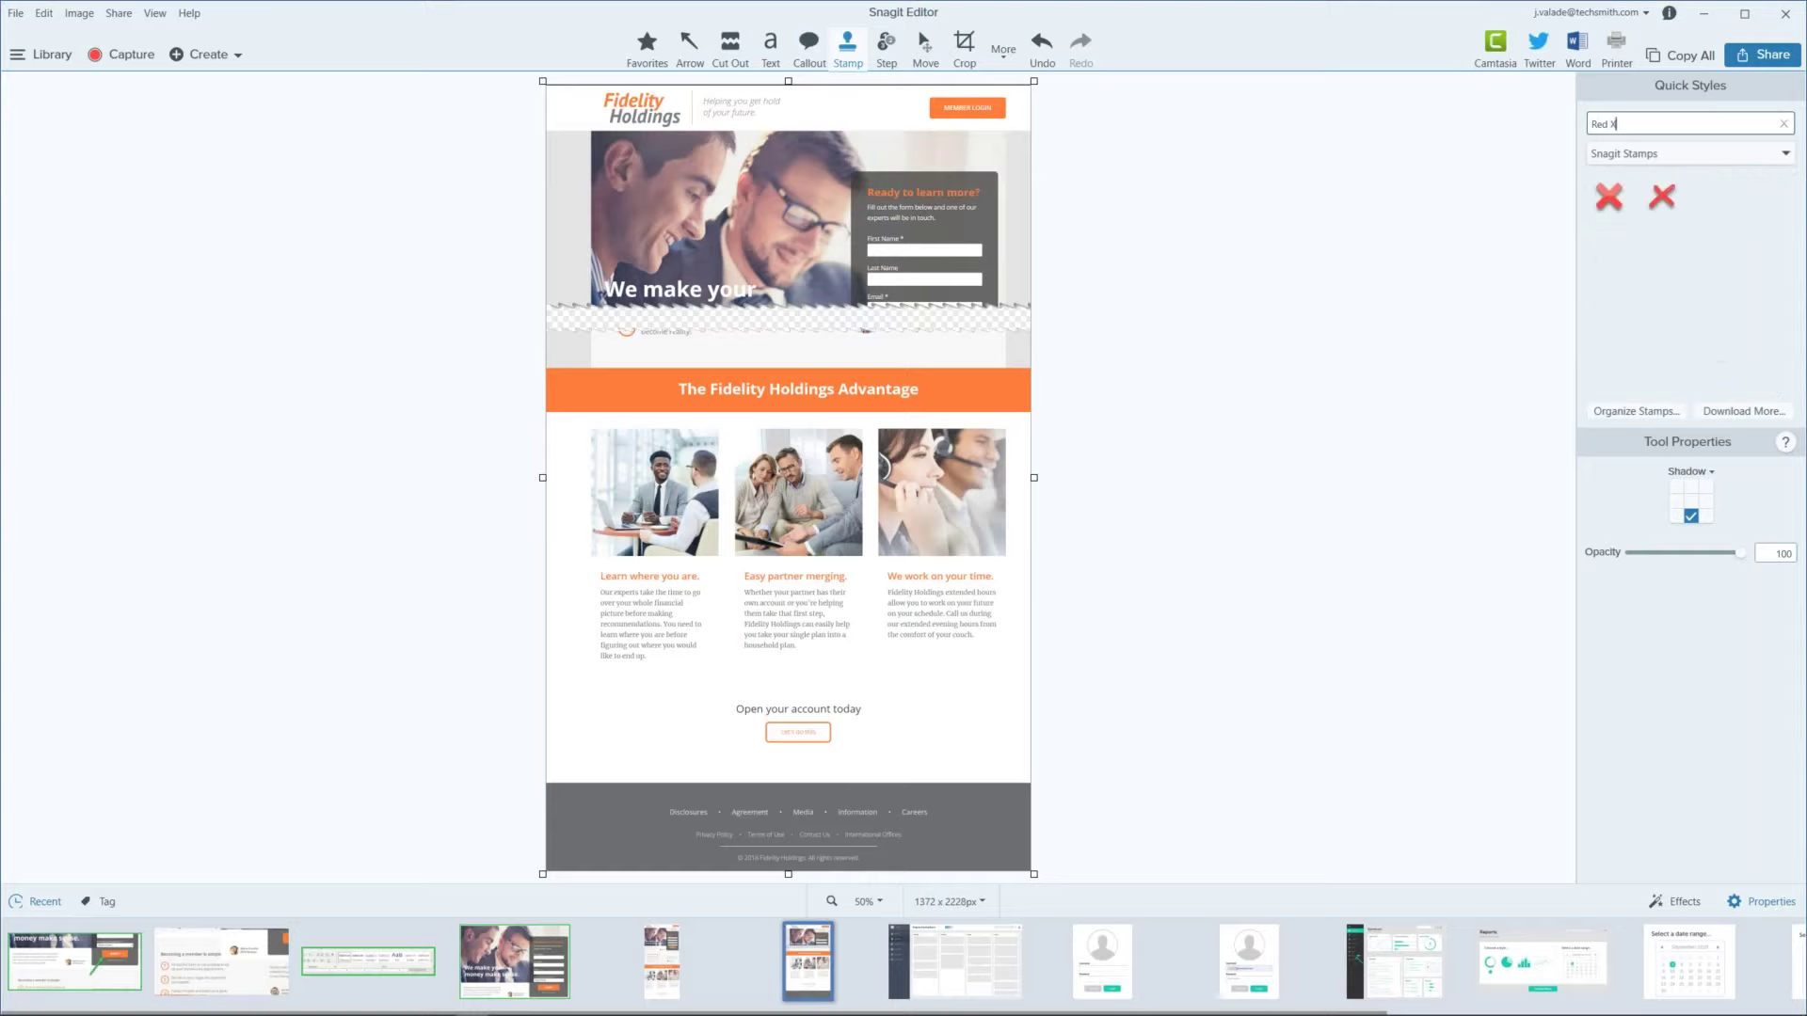
click(1605, 202)
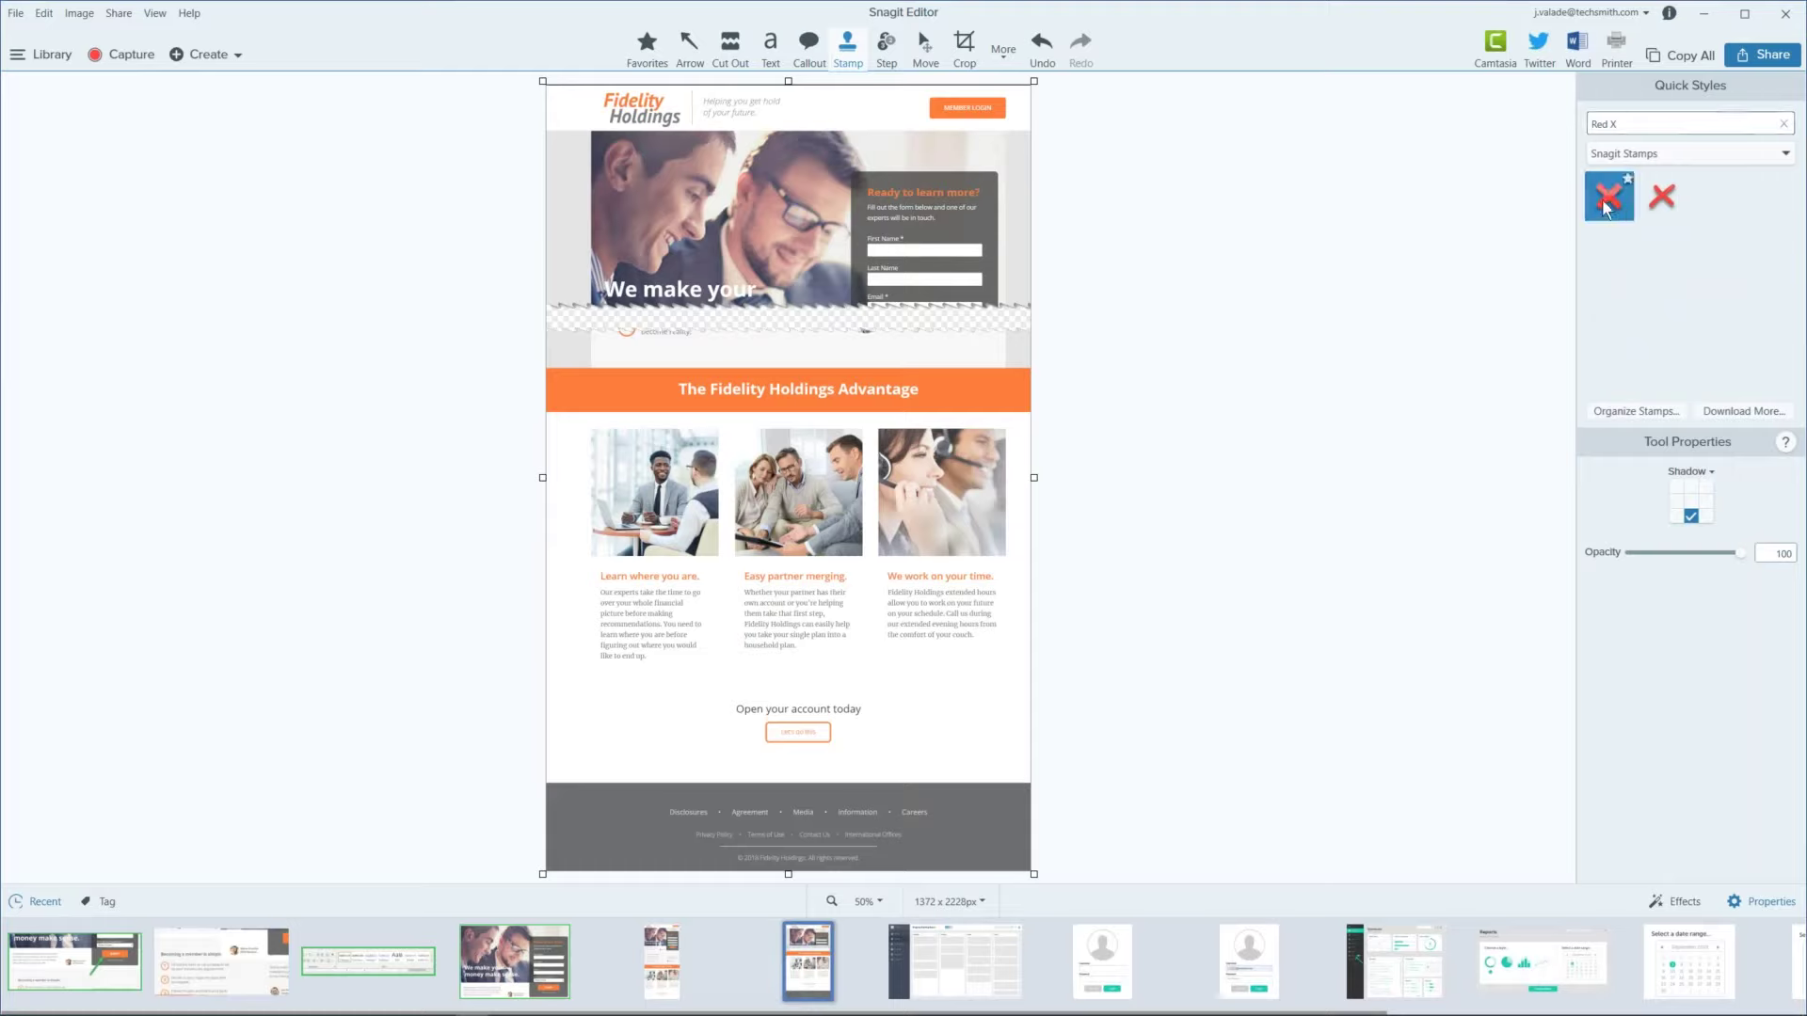
Step: Place a red X stamp, enlarge it and position it over the third photo
click(715, 421)
drag(723, 438, 968, 504)
drag(906, 443, 875, 405)
drag(941, 470, 944, 479)
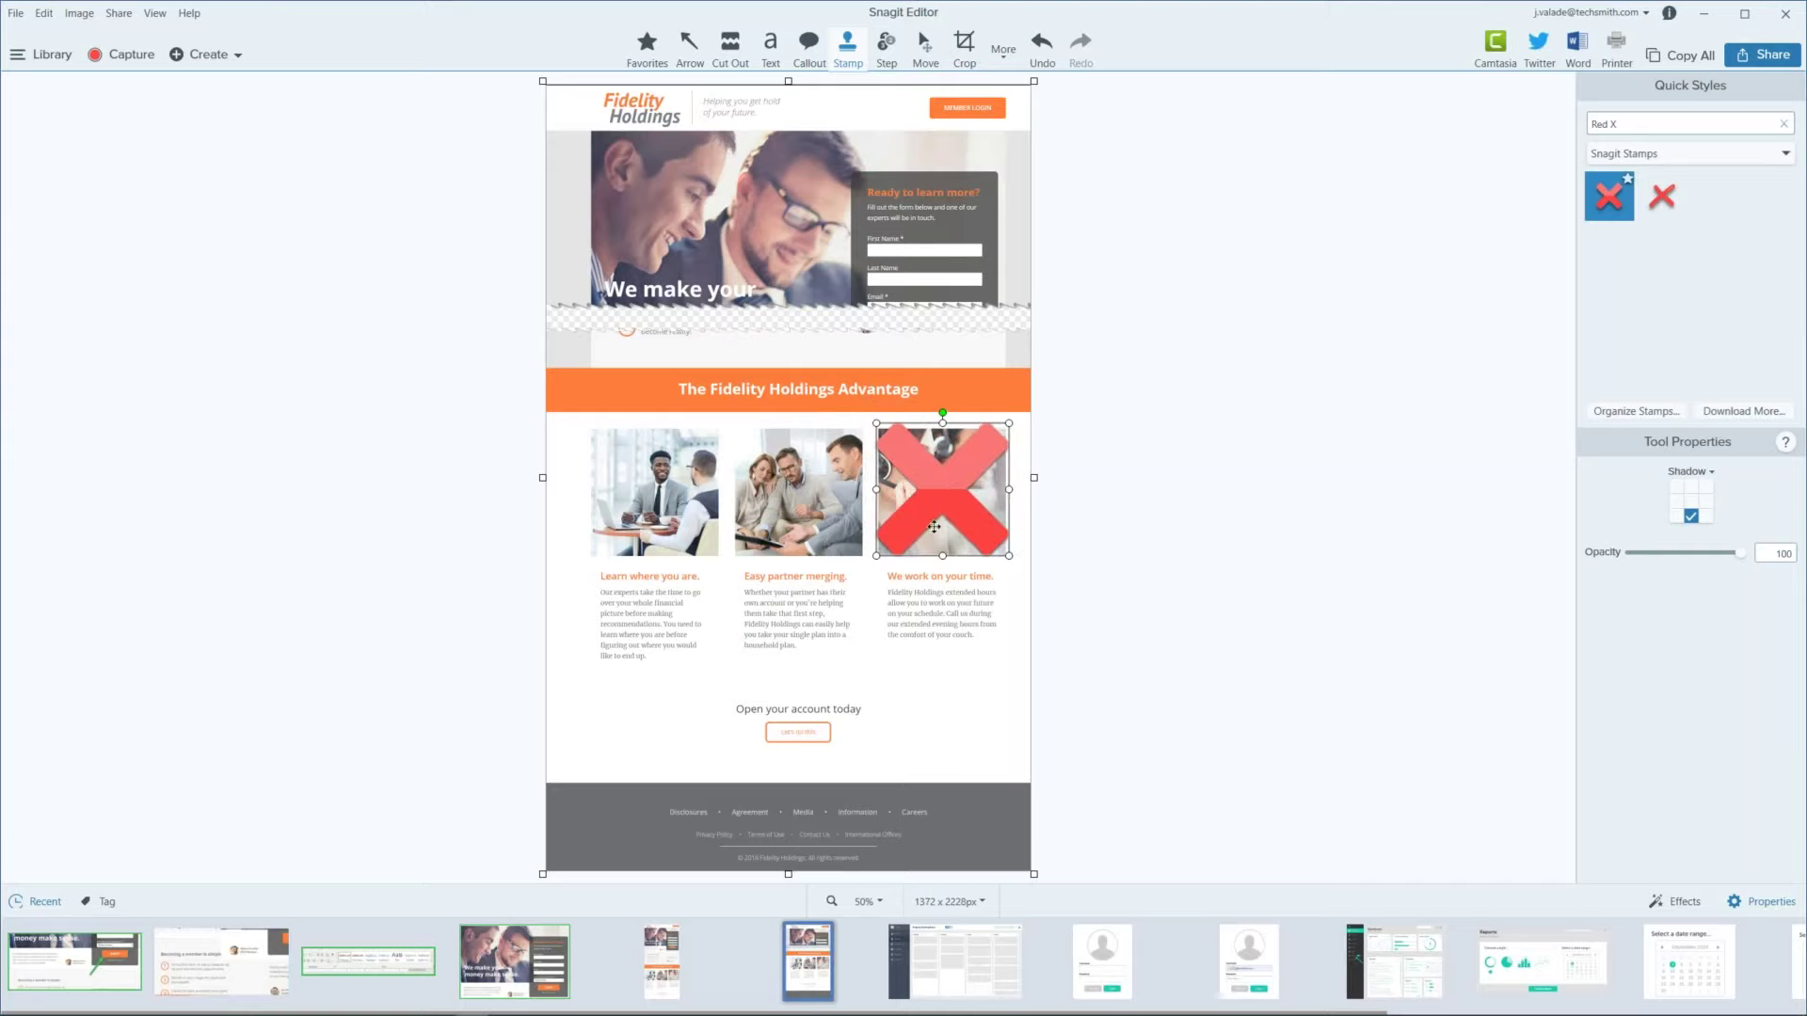
click(1093, 578)
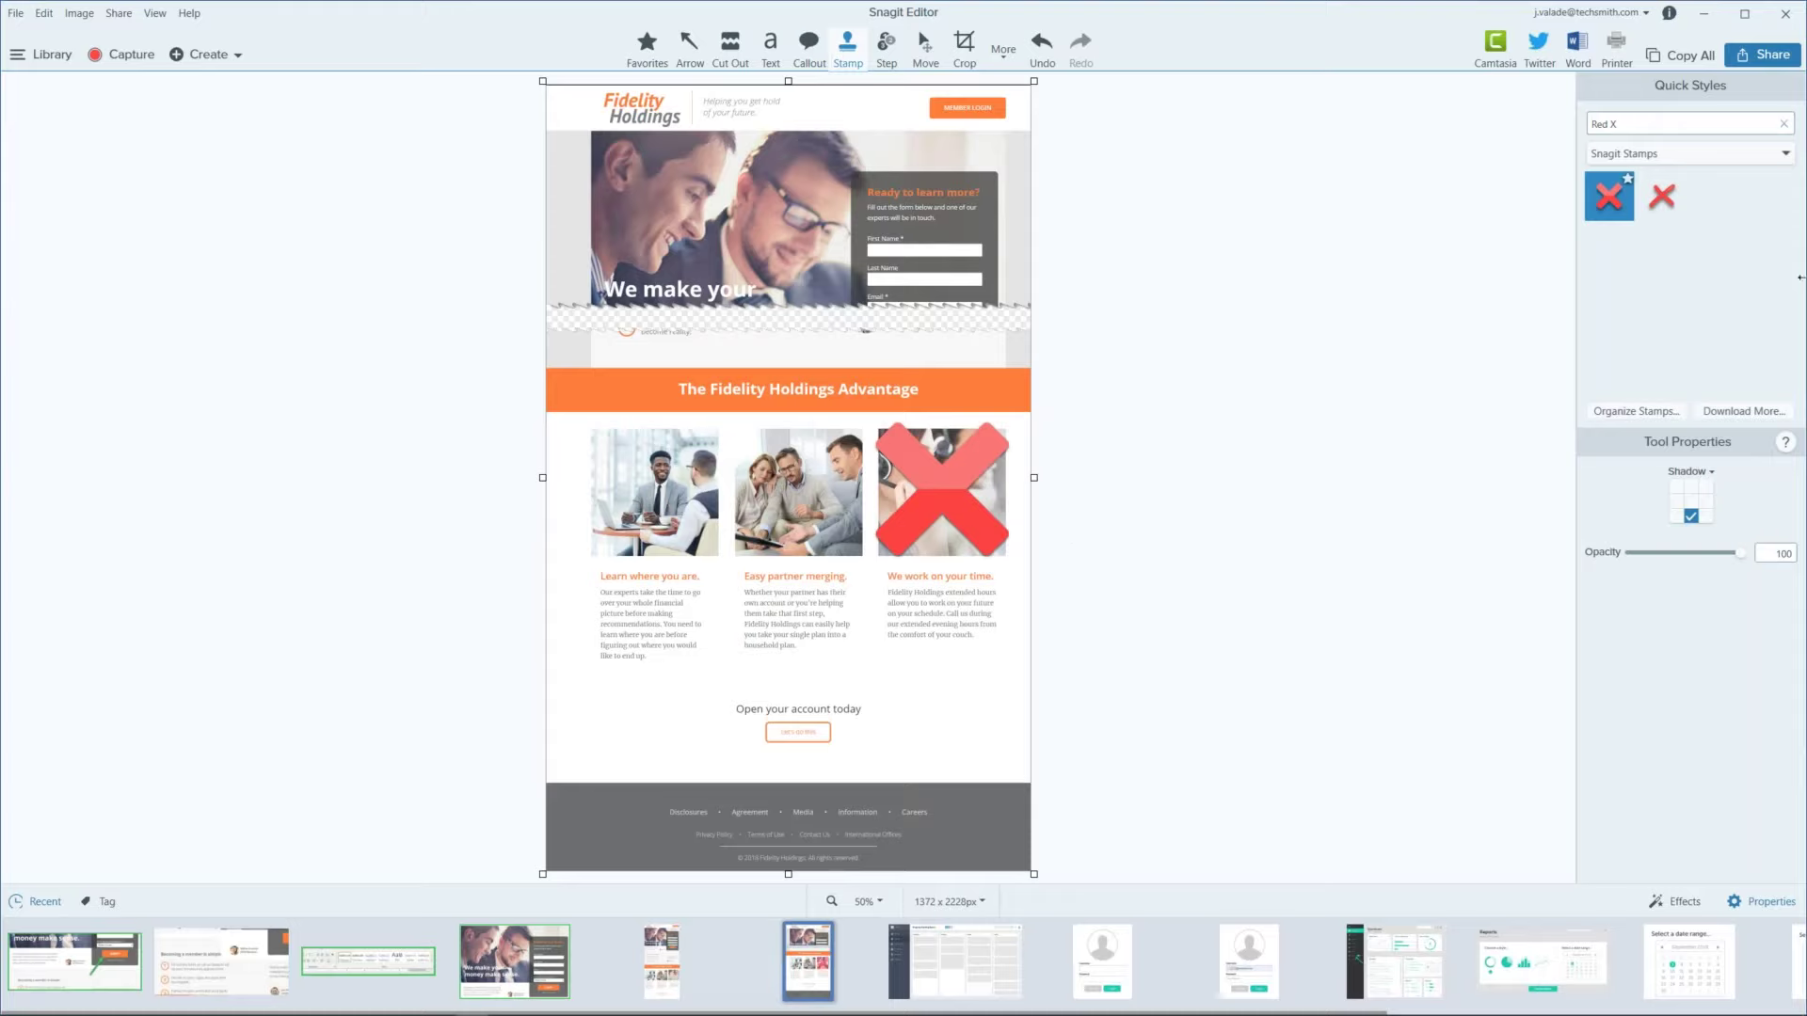
click(1719, 160)
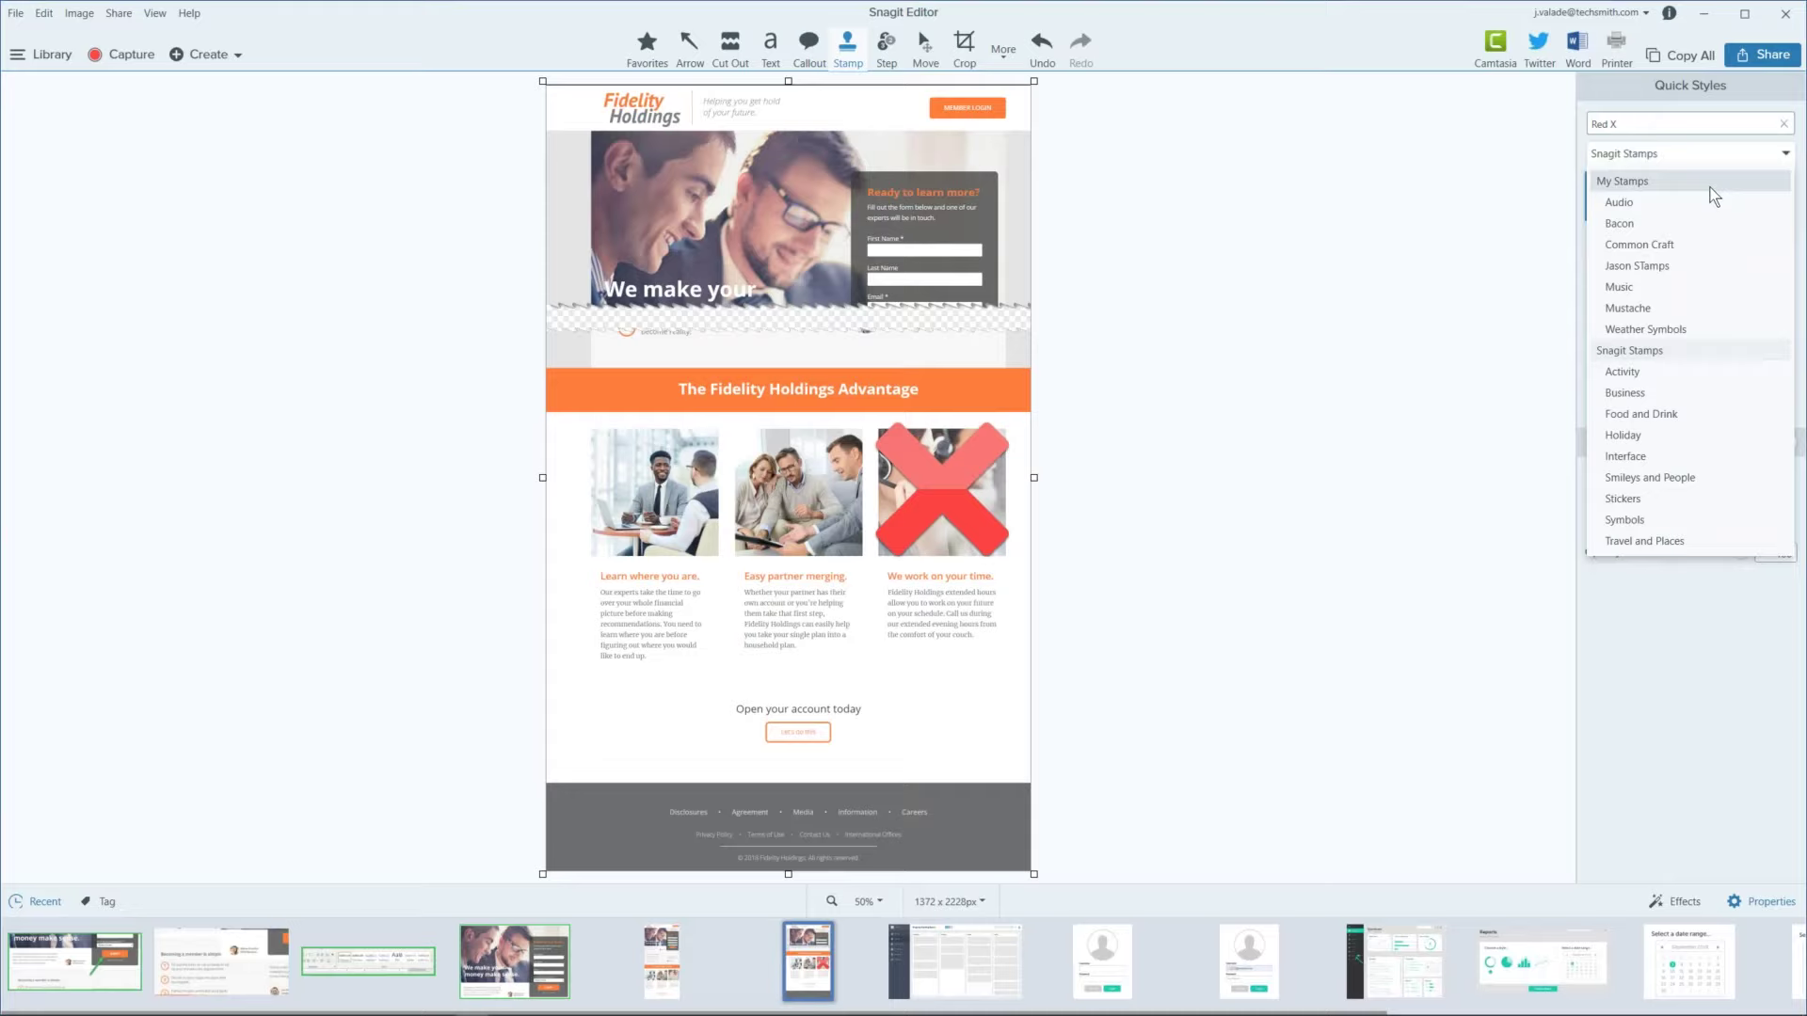
Step: Clear the stamp search and switch to the My Stamps collection, cancelling the background download
click(1682, 266)
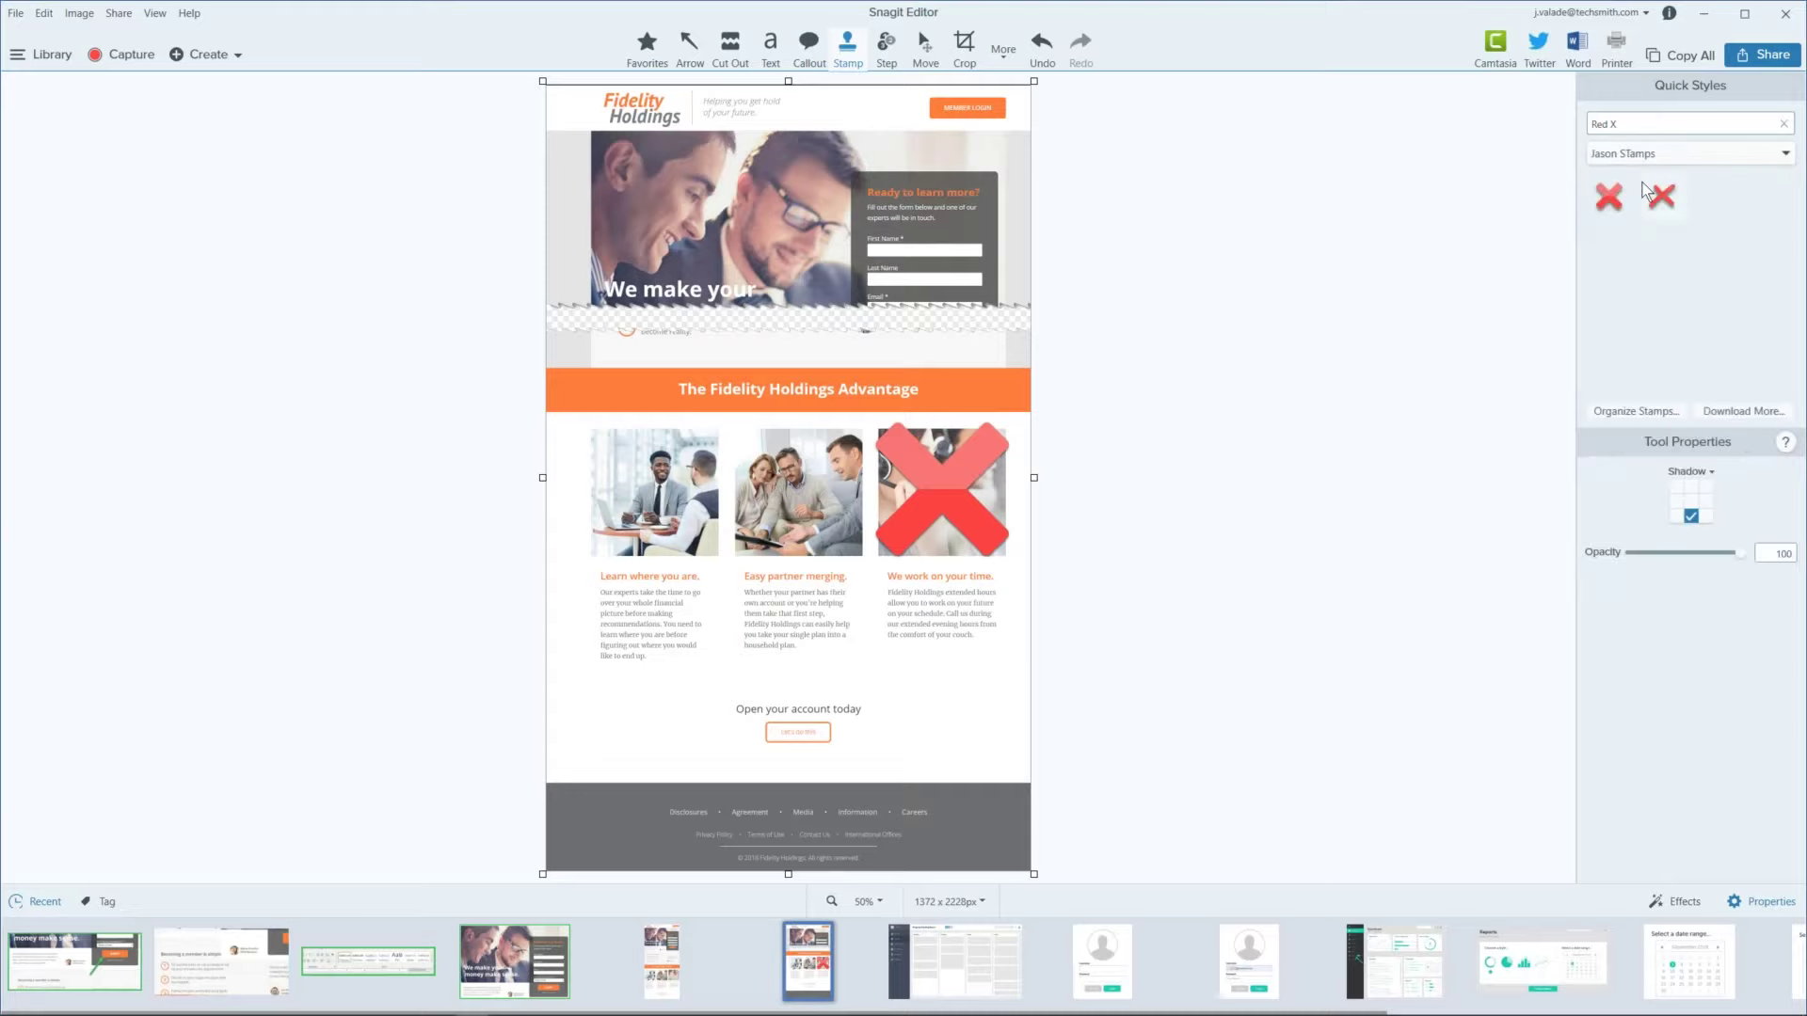
click(1784, 123)
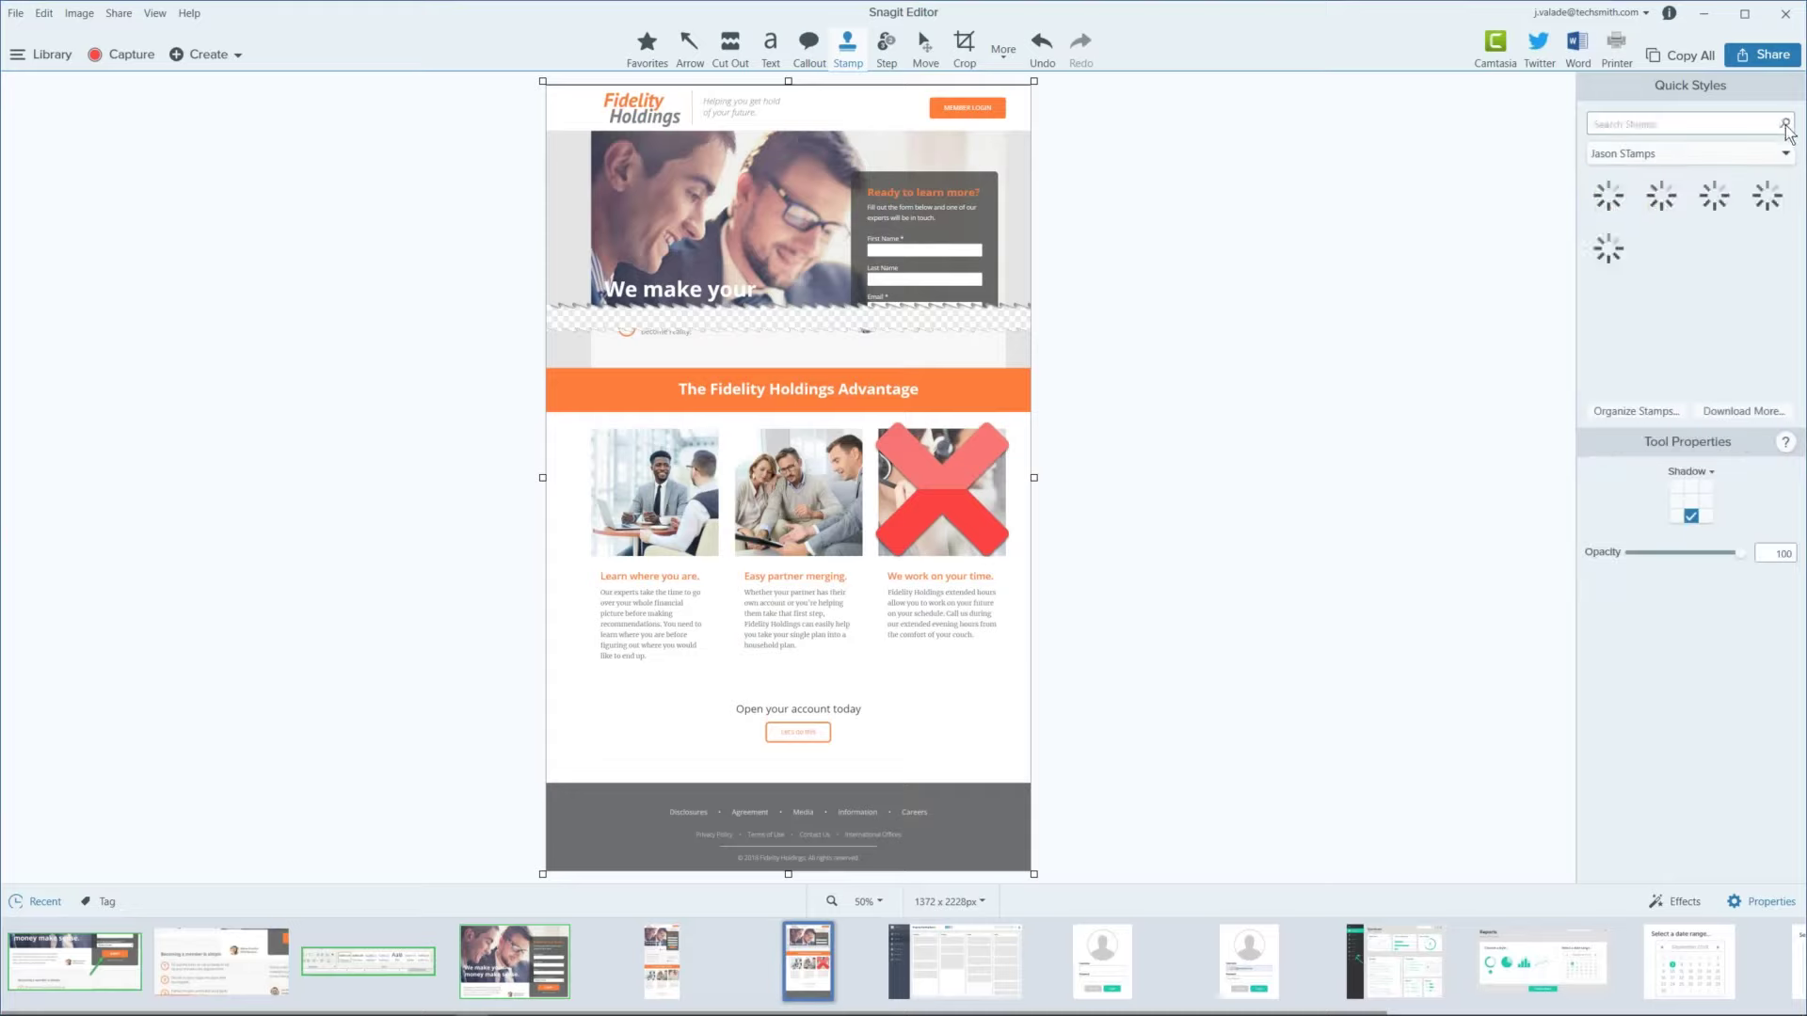
click(1677, 152)
click(1666, 179)
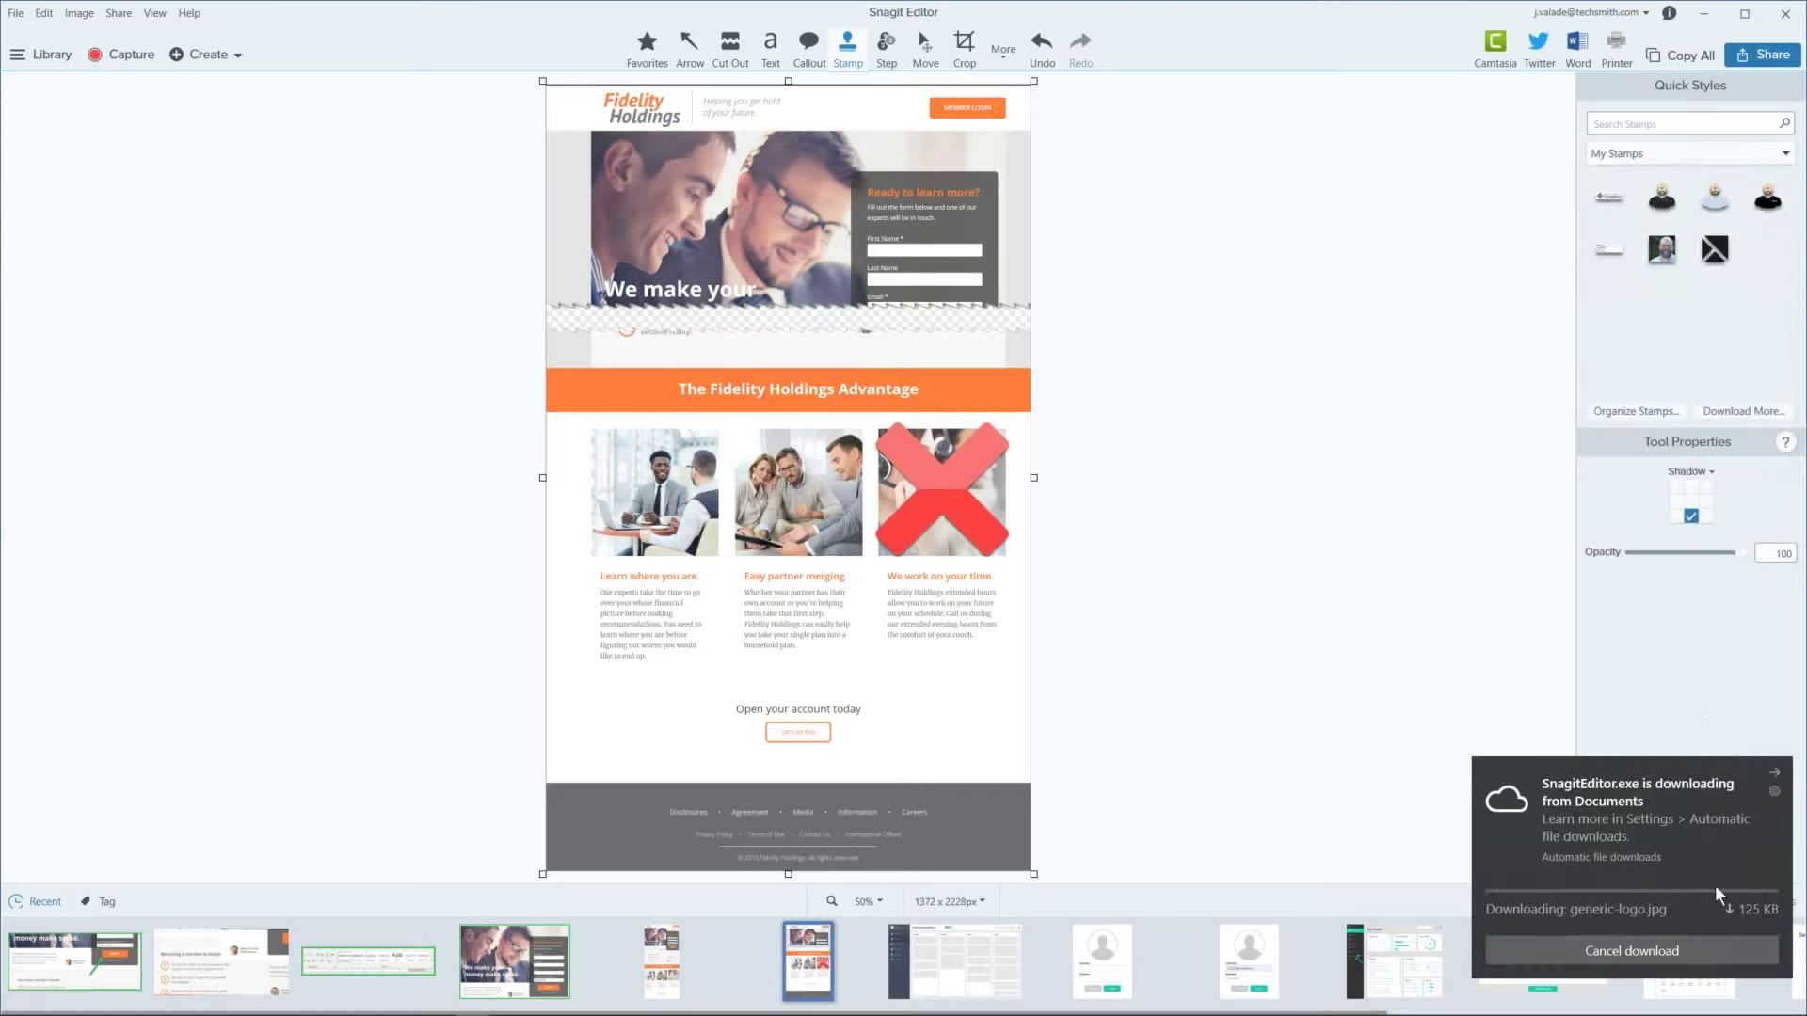
click(1698, 952)
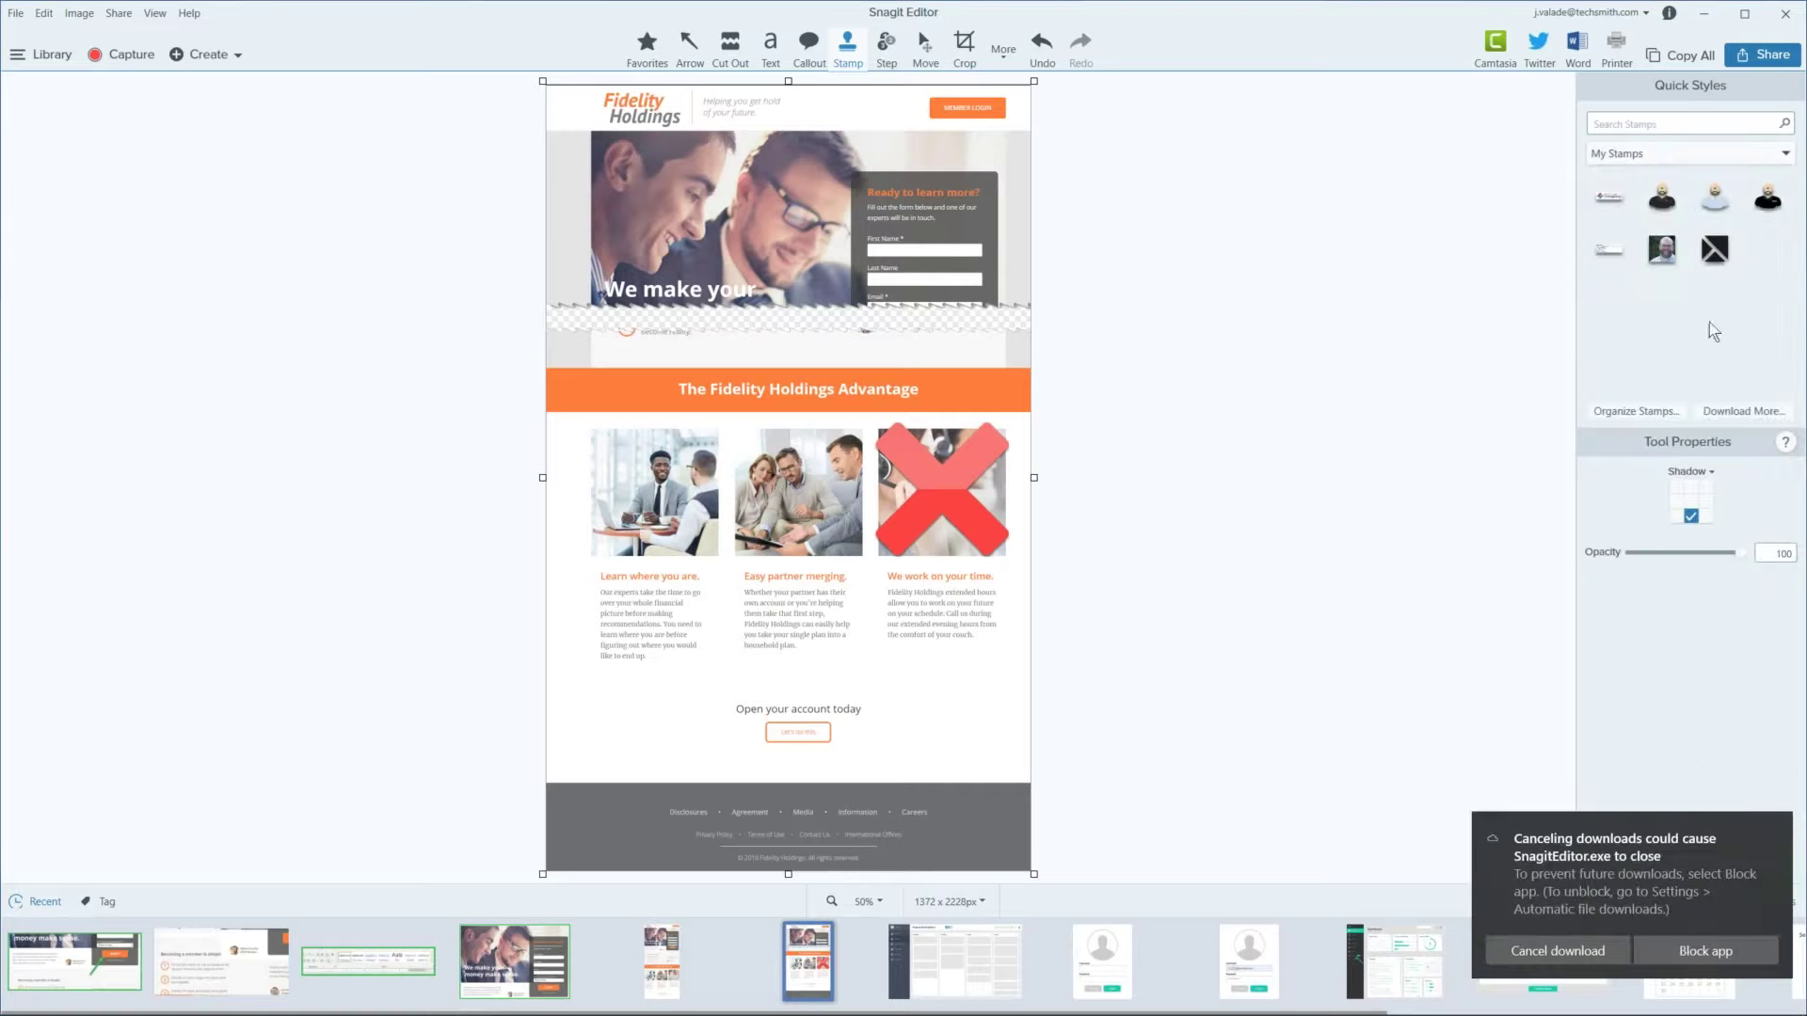
Step: Place an enlarged signature-card stamp below the 'Open your account today' heading
click(1621, 249)
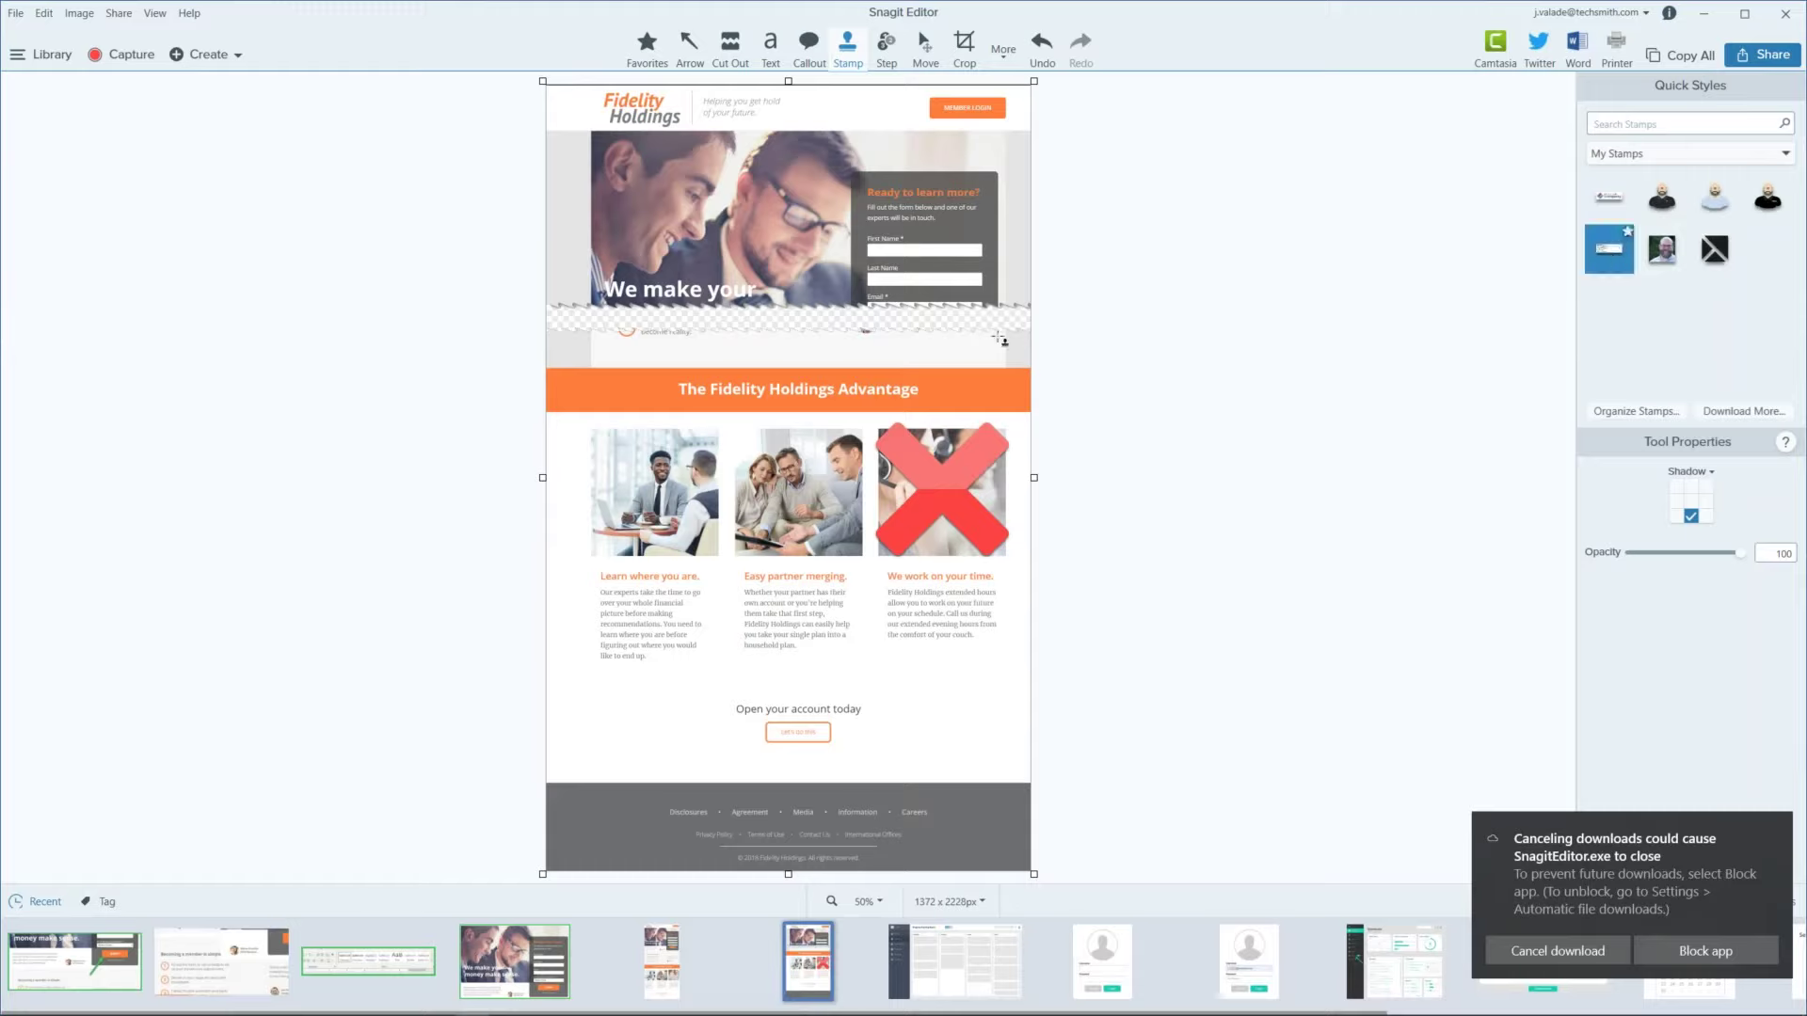
click(902, 694)
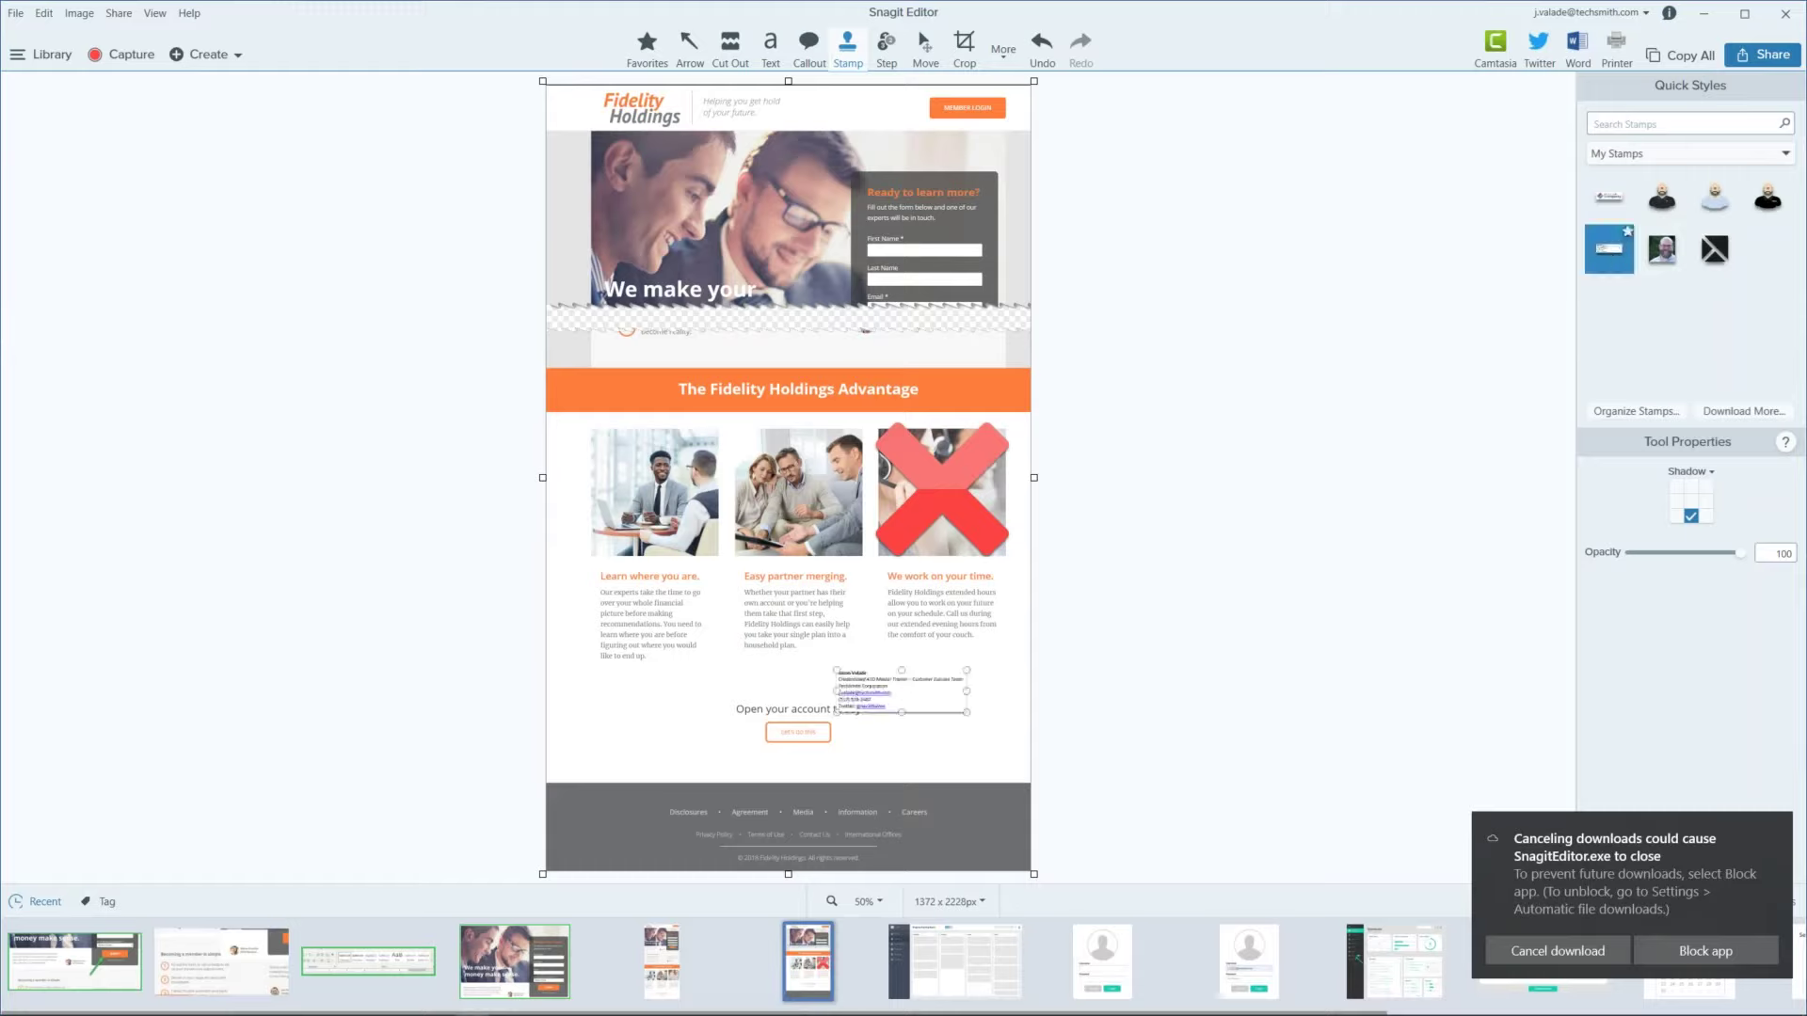
mouse_move(967, 714)
mouse_down()
mouse_move(1030, 735)
mouse_move(953, 737)
mouse_move(955, 766)
mouse_up()
click(1142, 749)
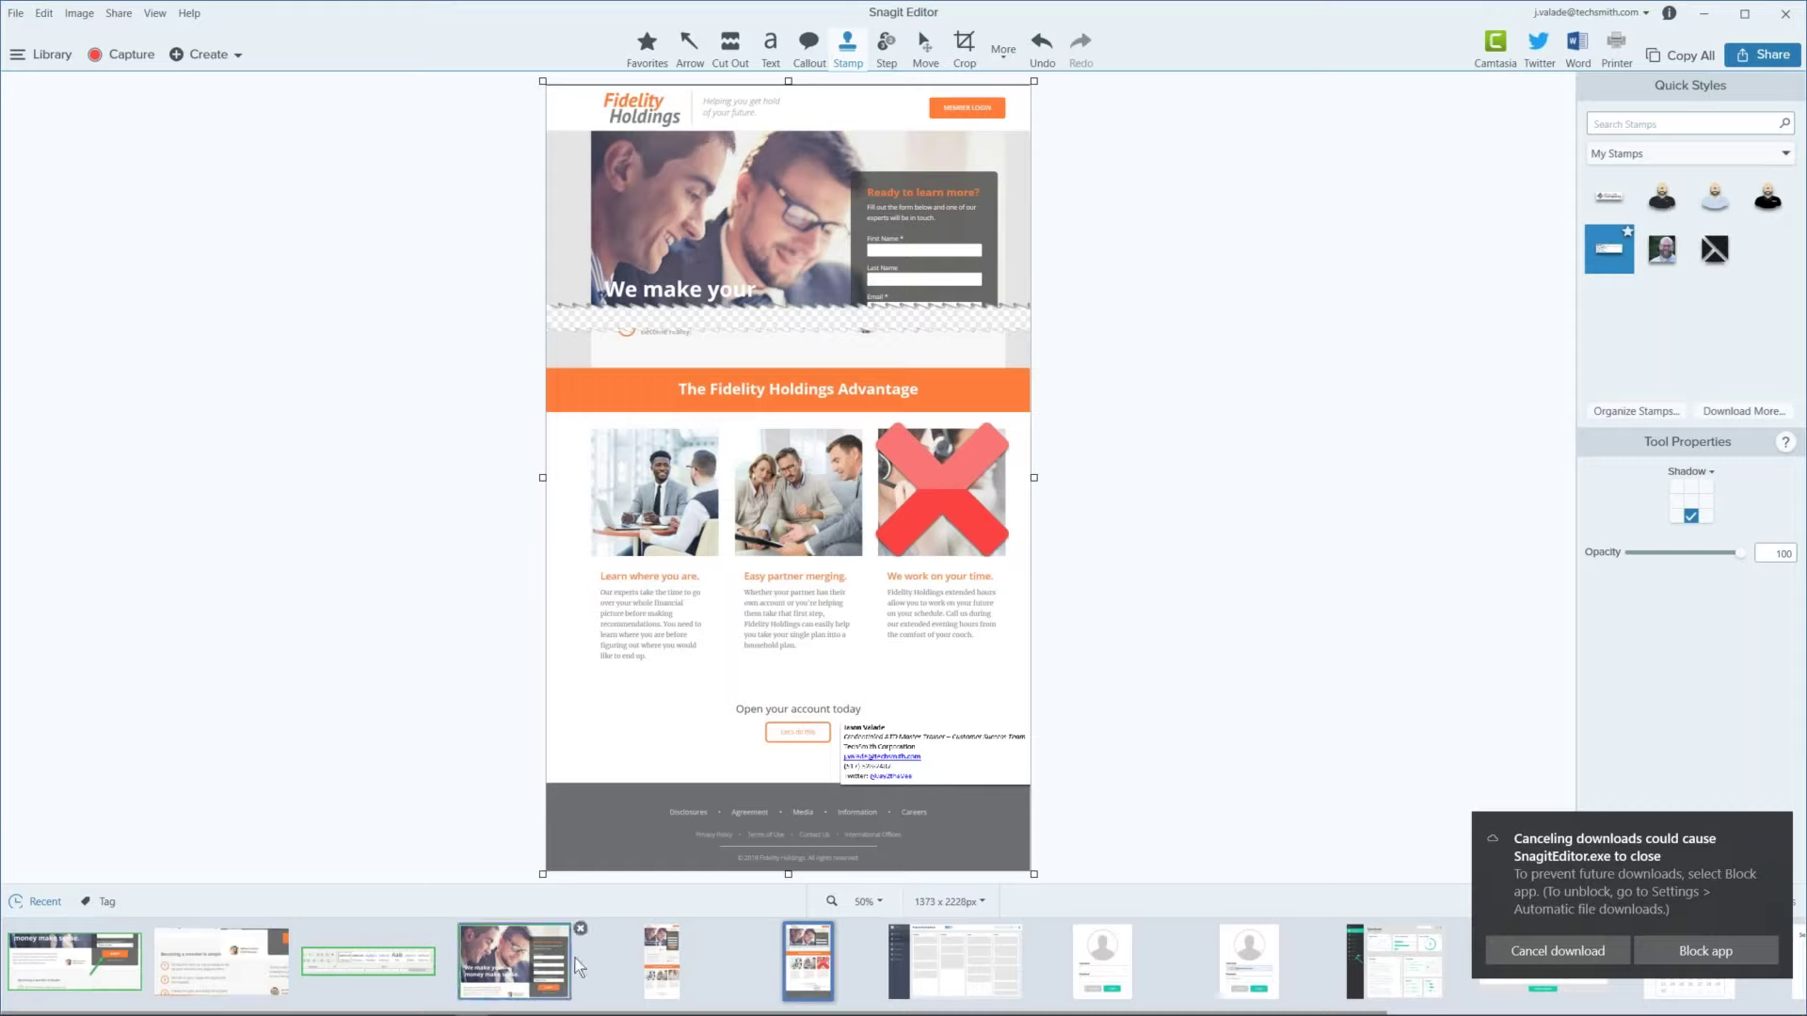
Step: Dismiss the download cancellation notice and scroll through the capture thumbnails in the tray
click(1603, 941)
scroll(1209, 945, right, 5)
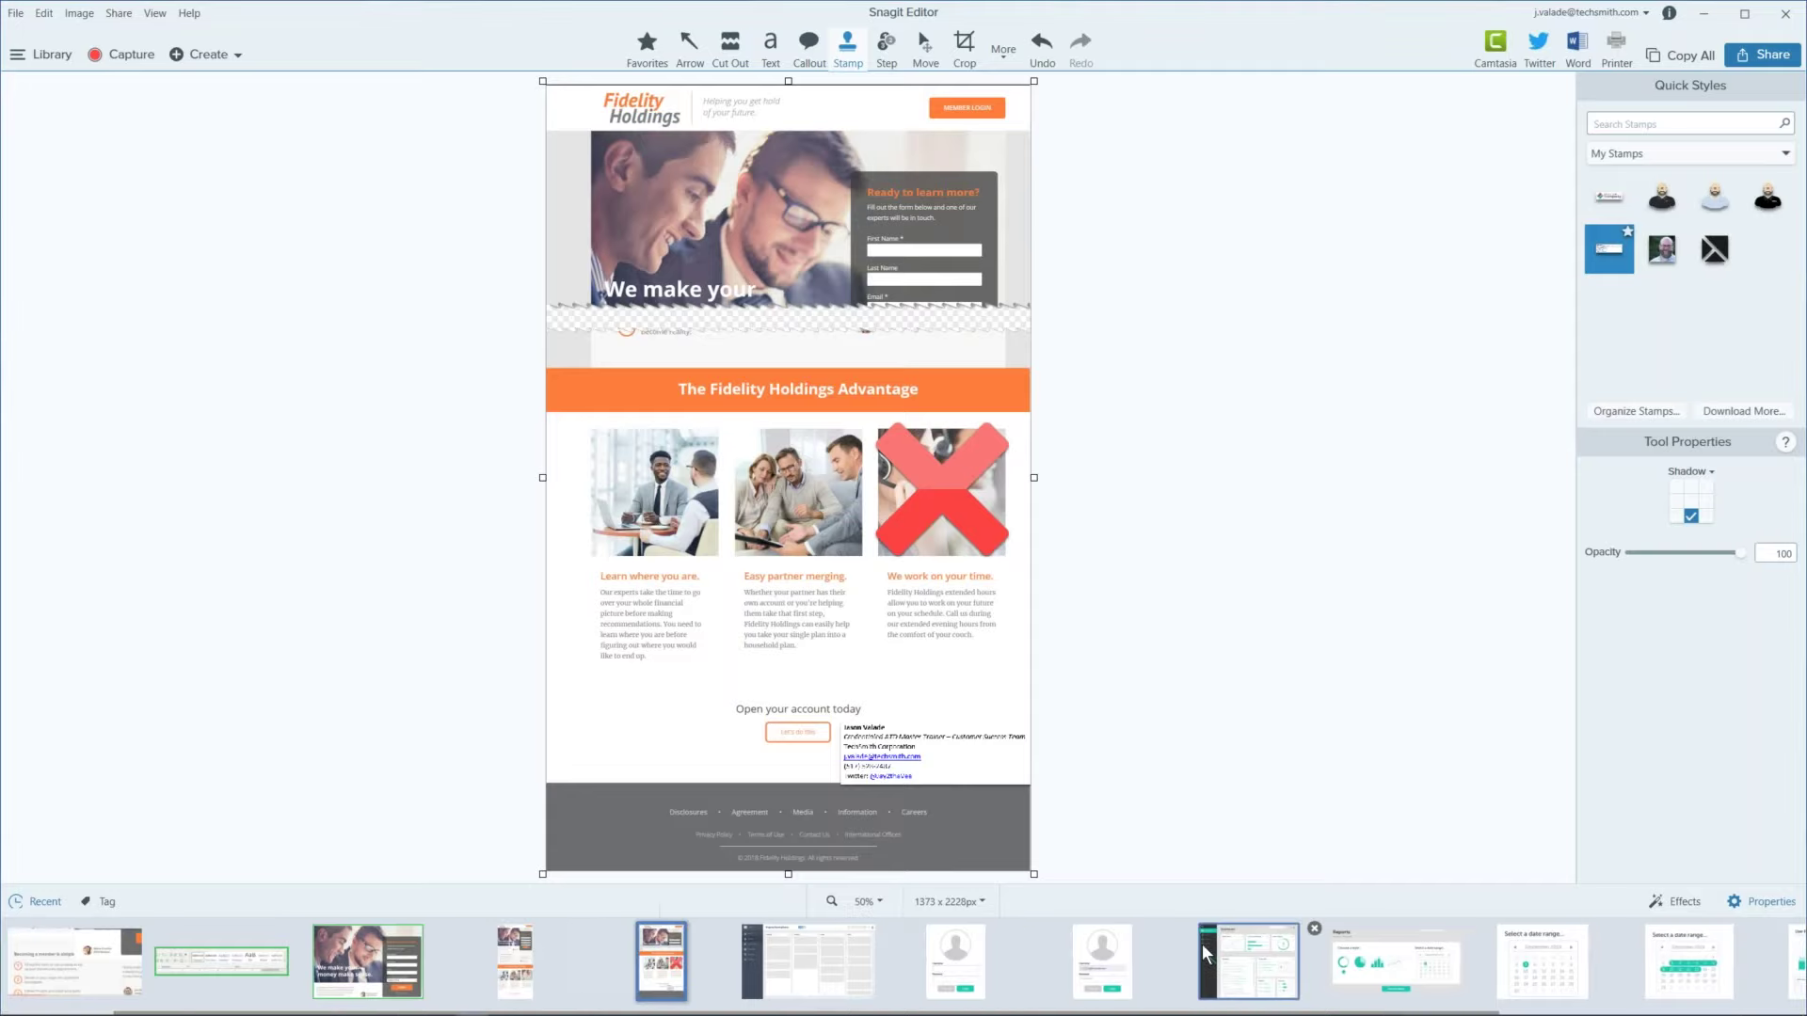
scroll(1205, 956, right, 1)
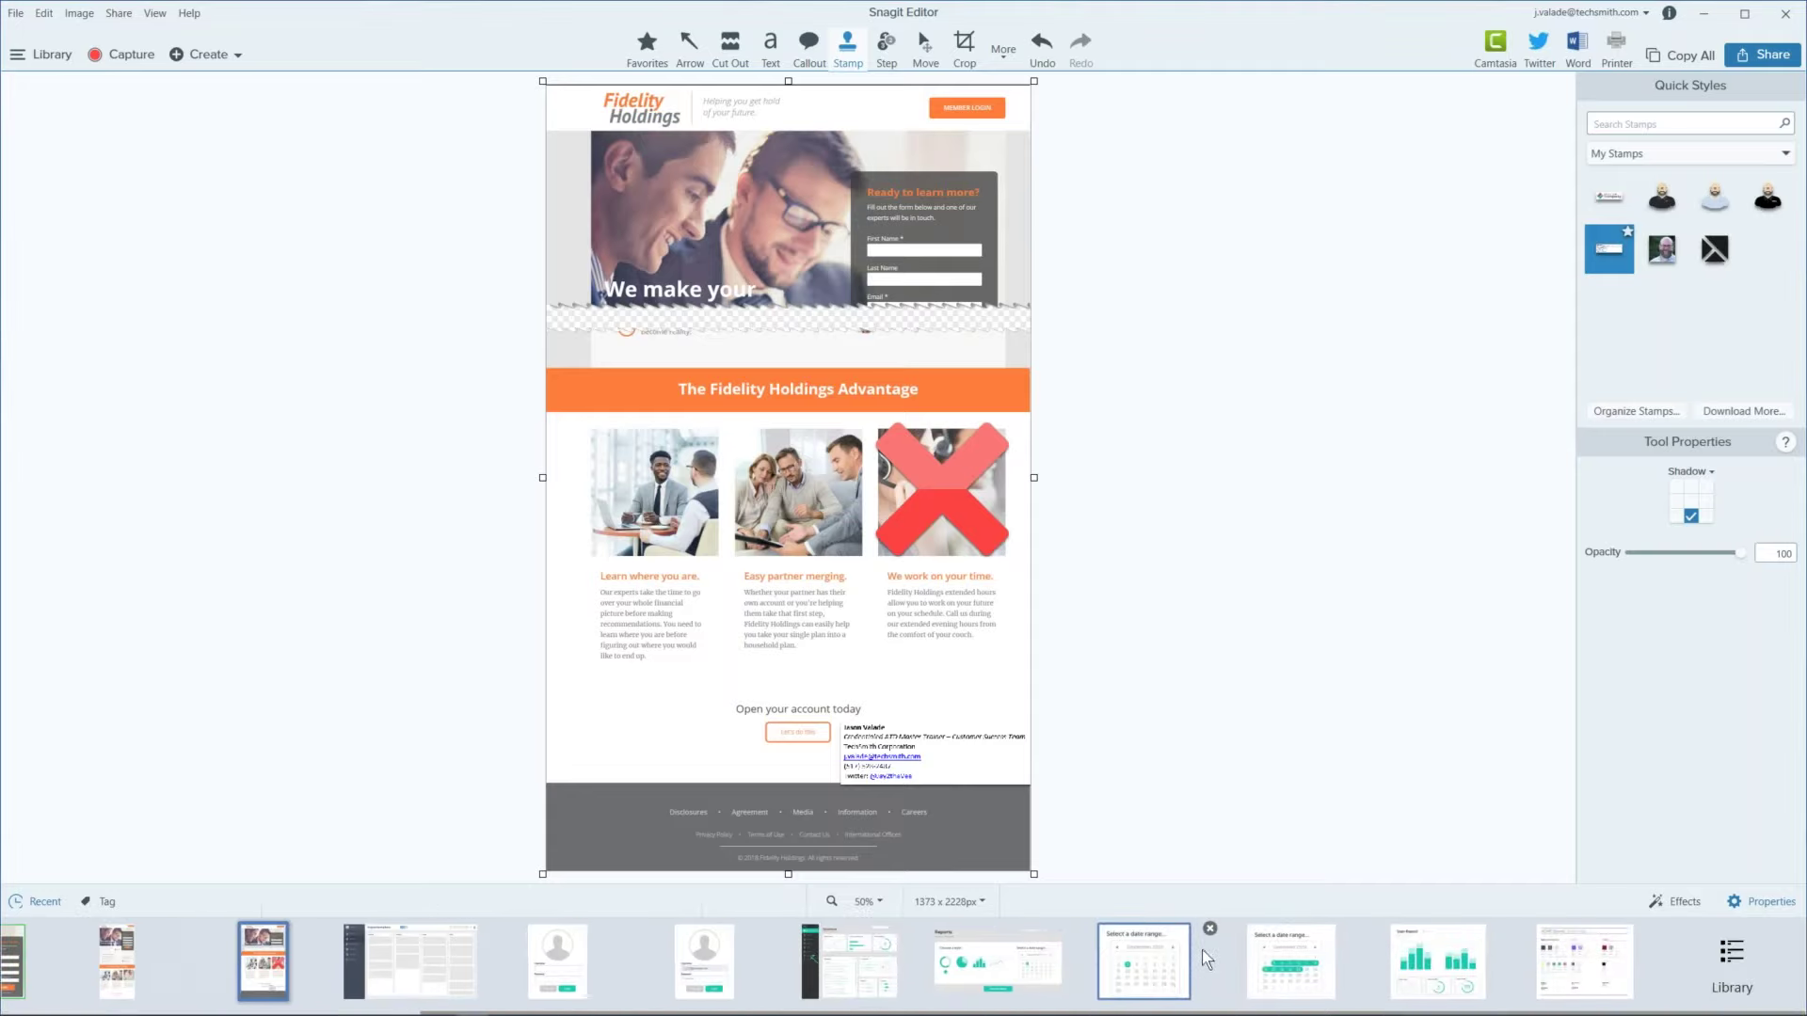
scroll(1201, 951, left, 5)
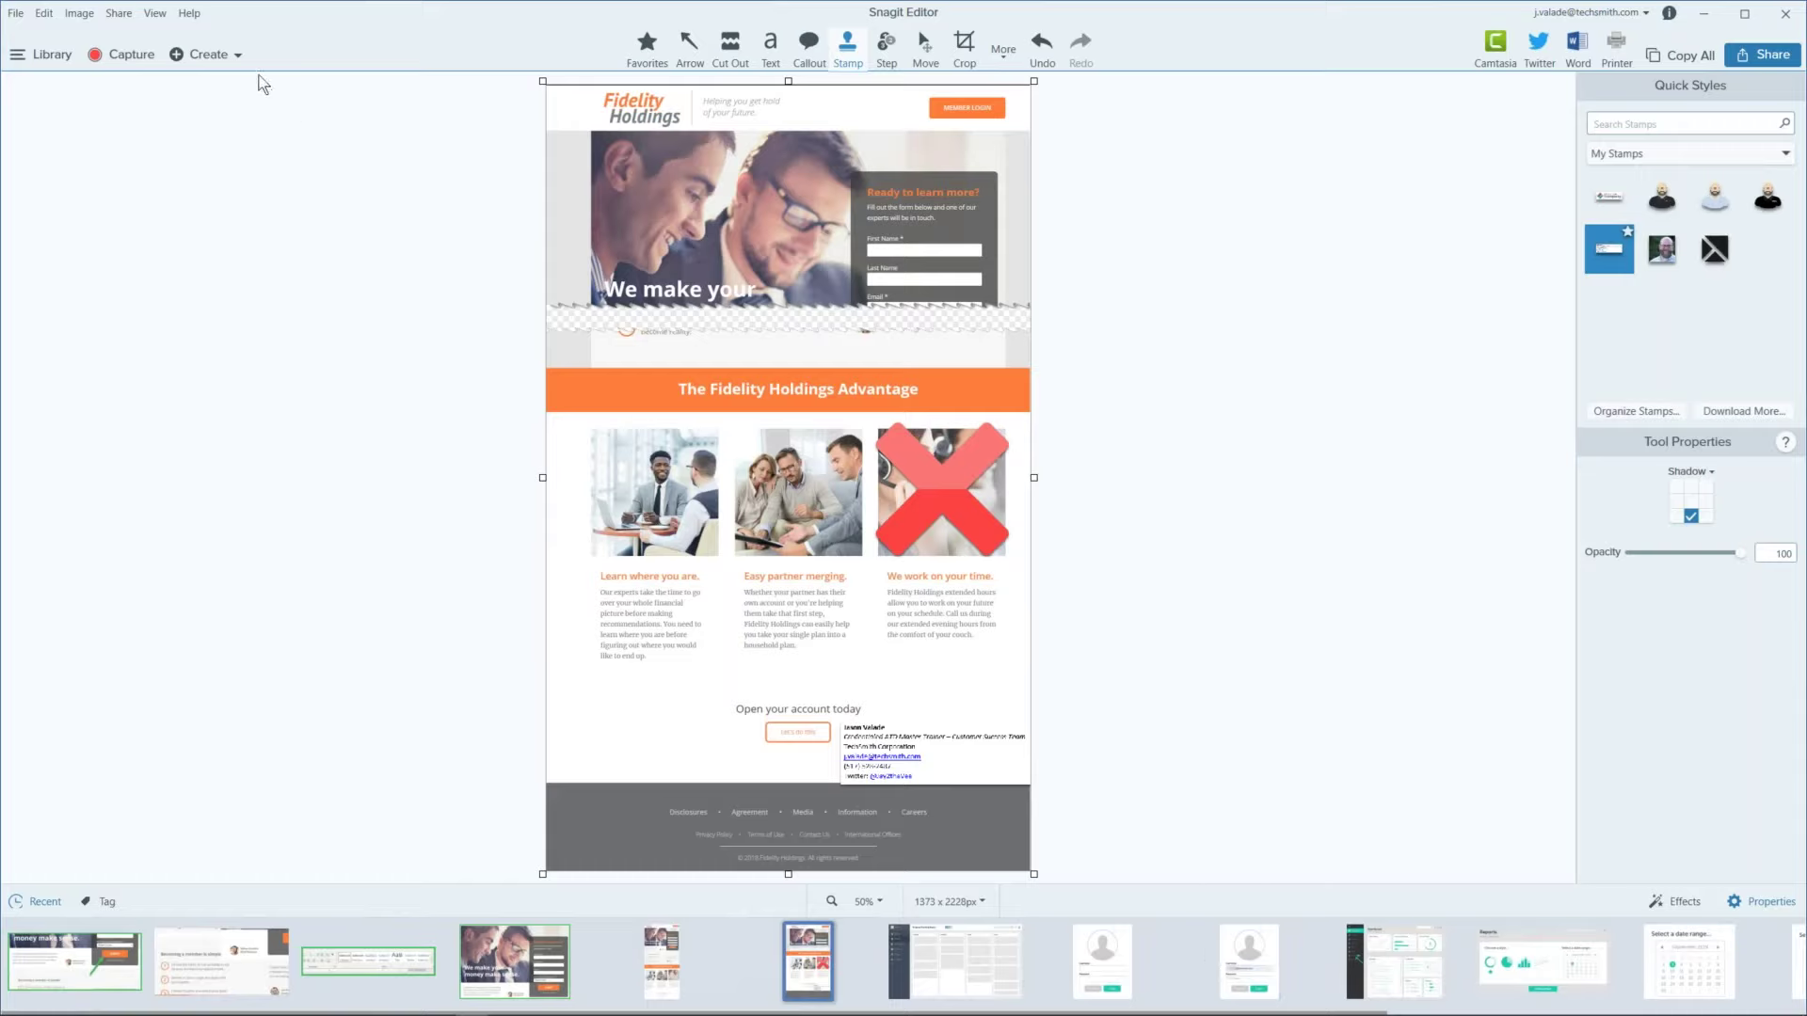
Step: View the capture library of 69 date-grouped captures, then close it
click(49, 62)
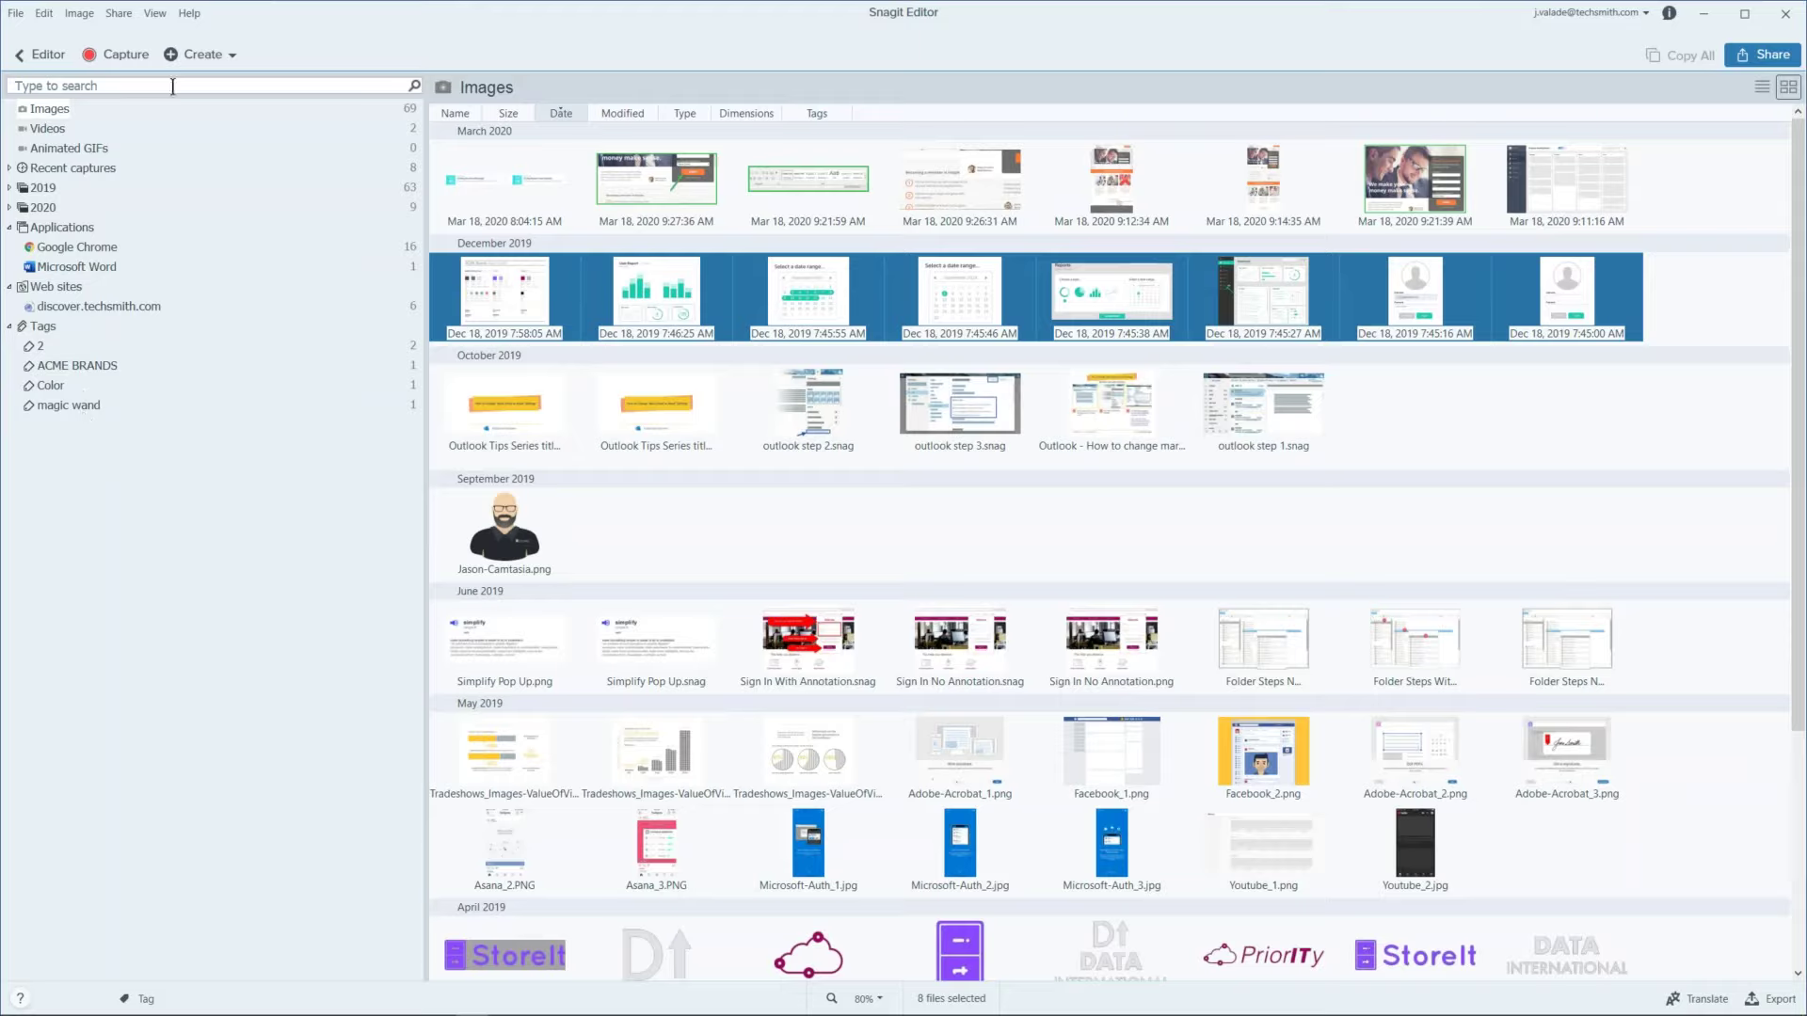
click(49, 55)
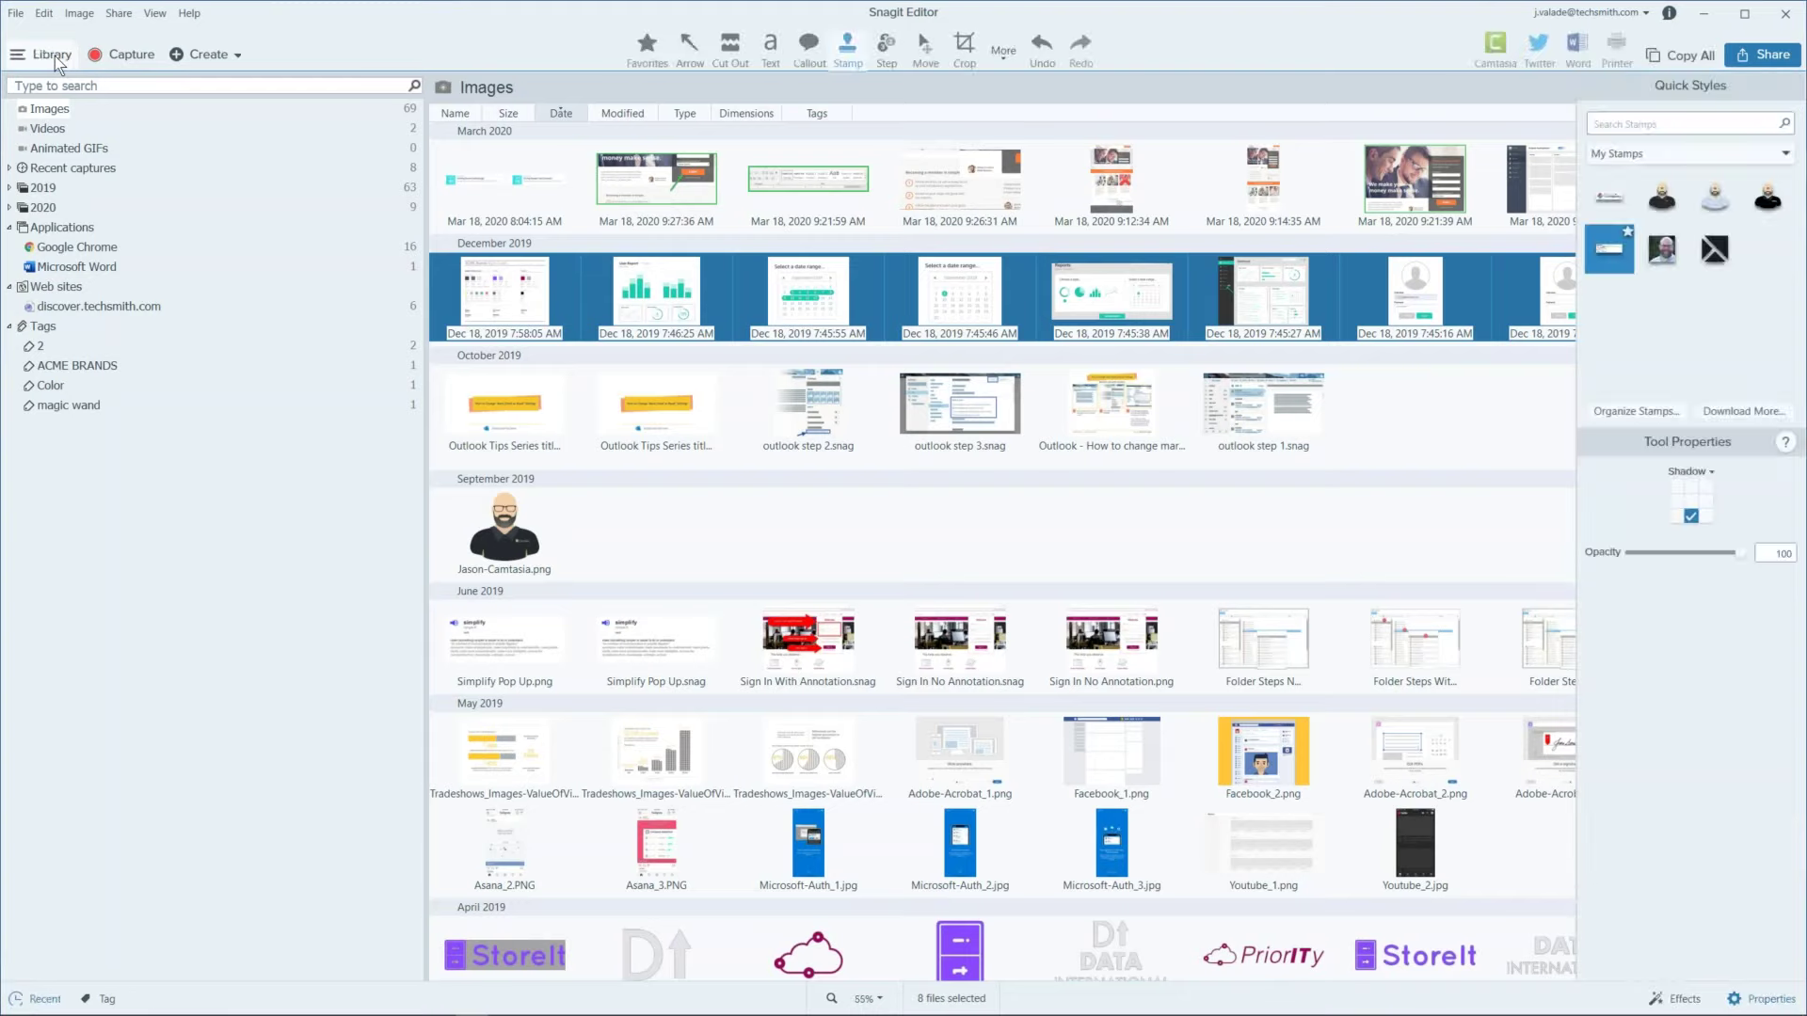
Step: Return to the stamped Fidelity Holdings capture and show the Create menu options
click(55, 59)
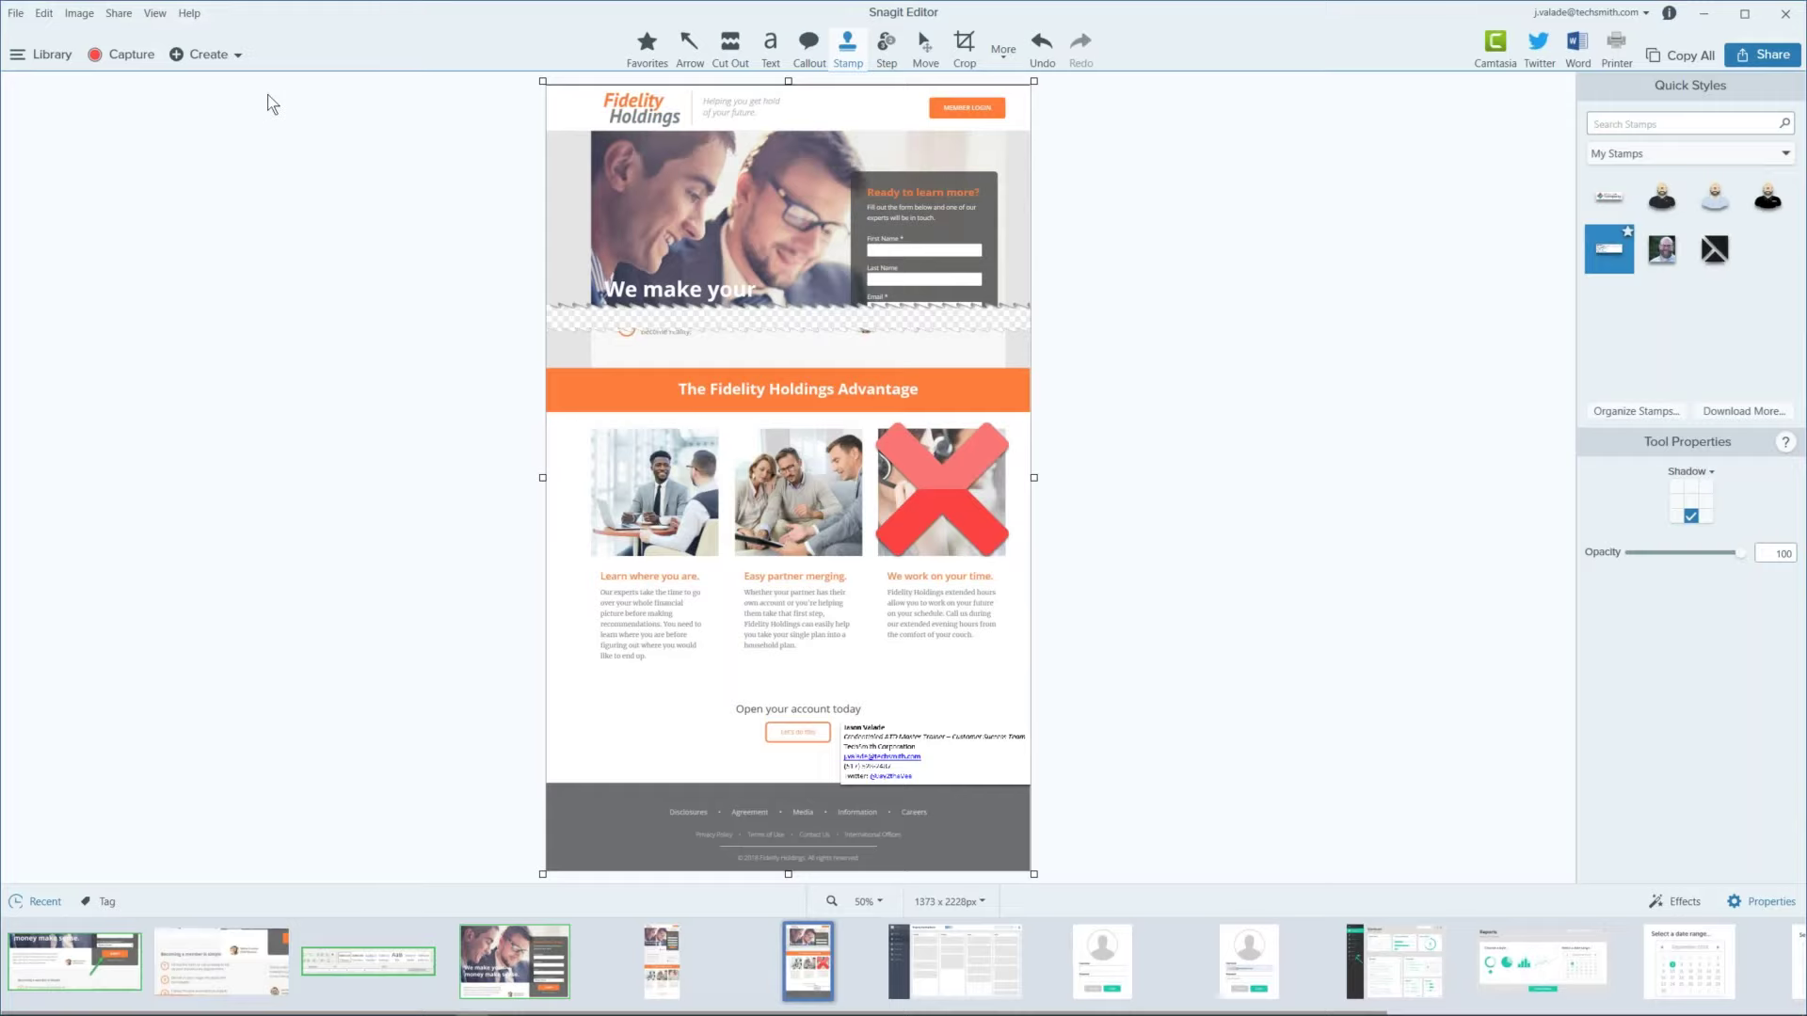
click(238, 55)
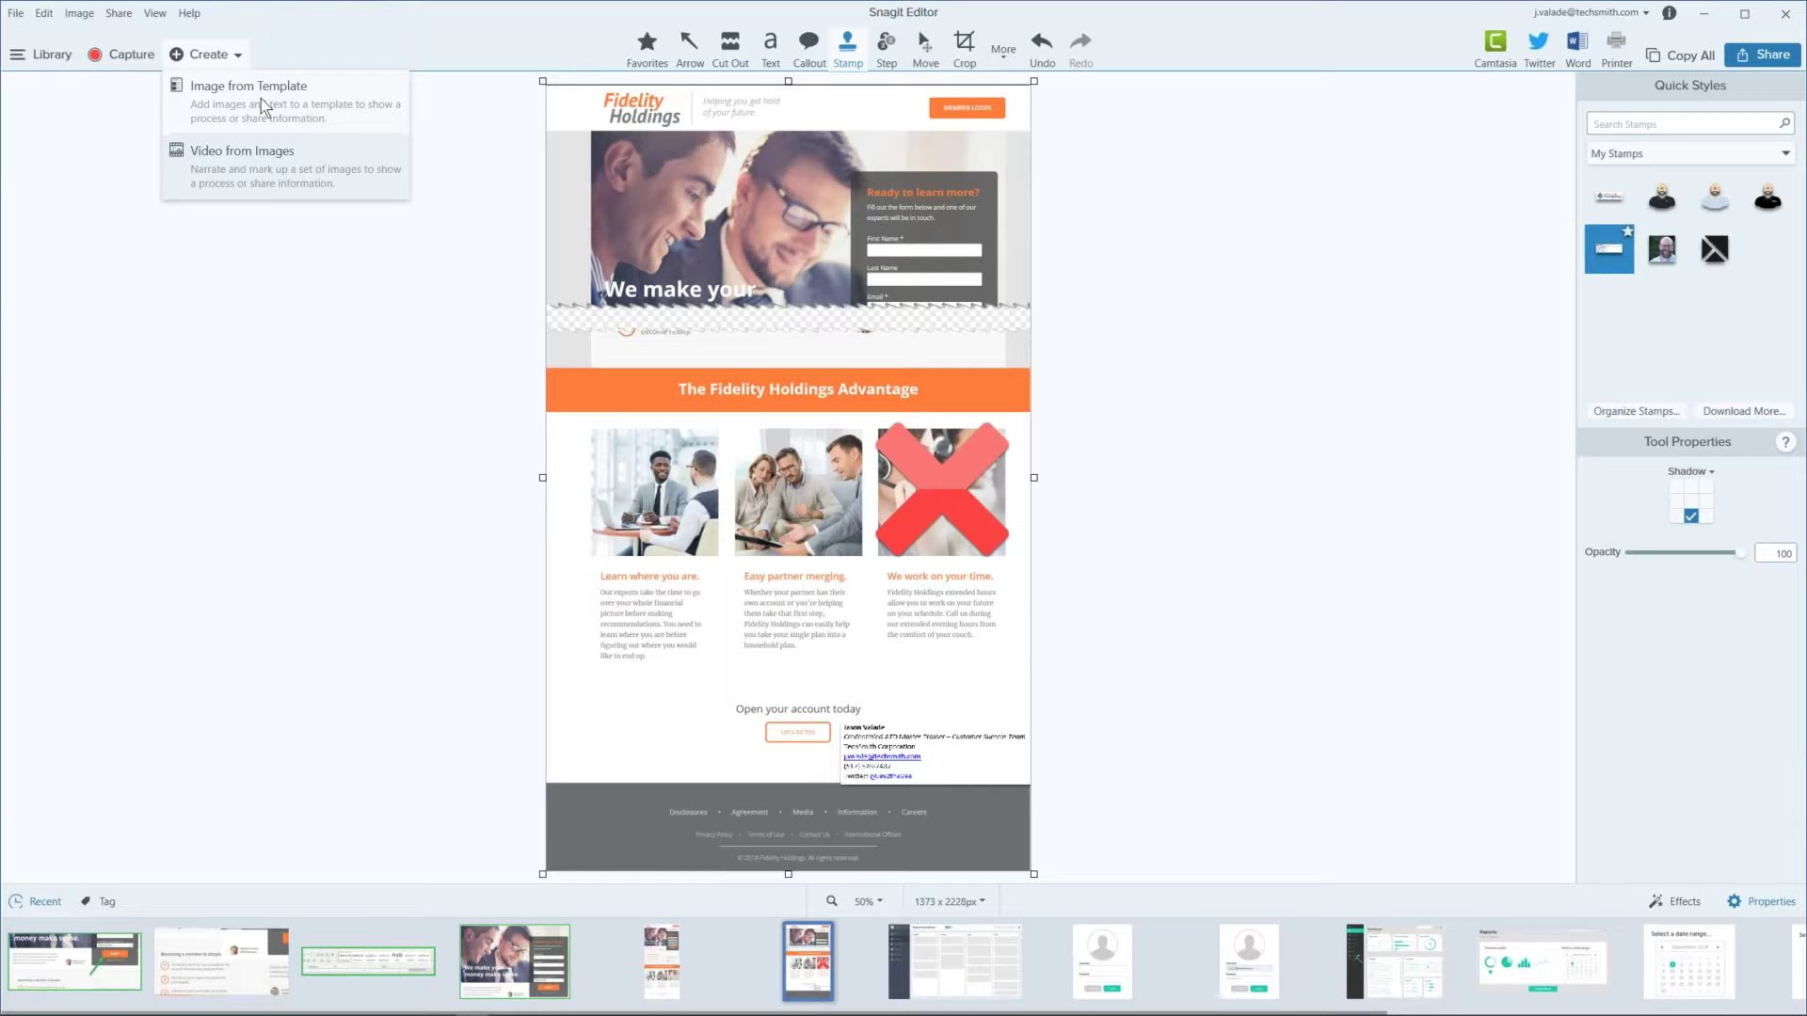
Step: Create a new image from the Urban 3 Steps Landscape template
click(262, 98)
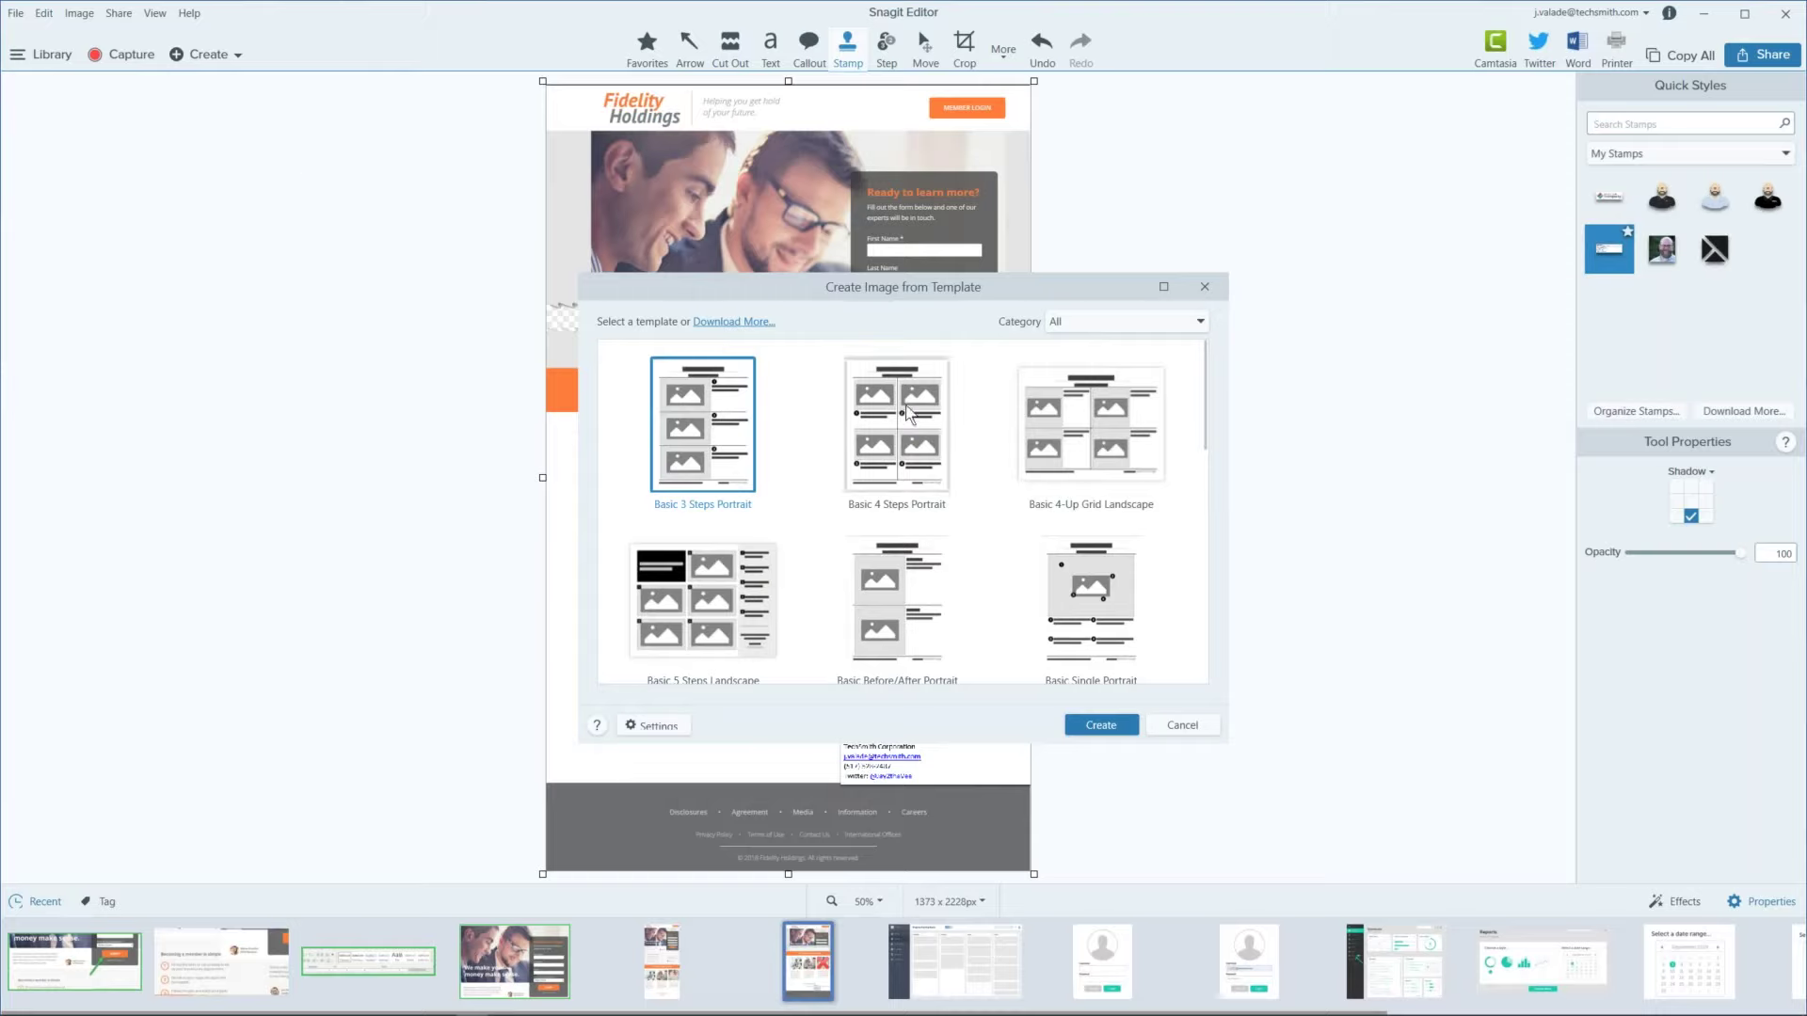
scroll(777, 440, down, 2)
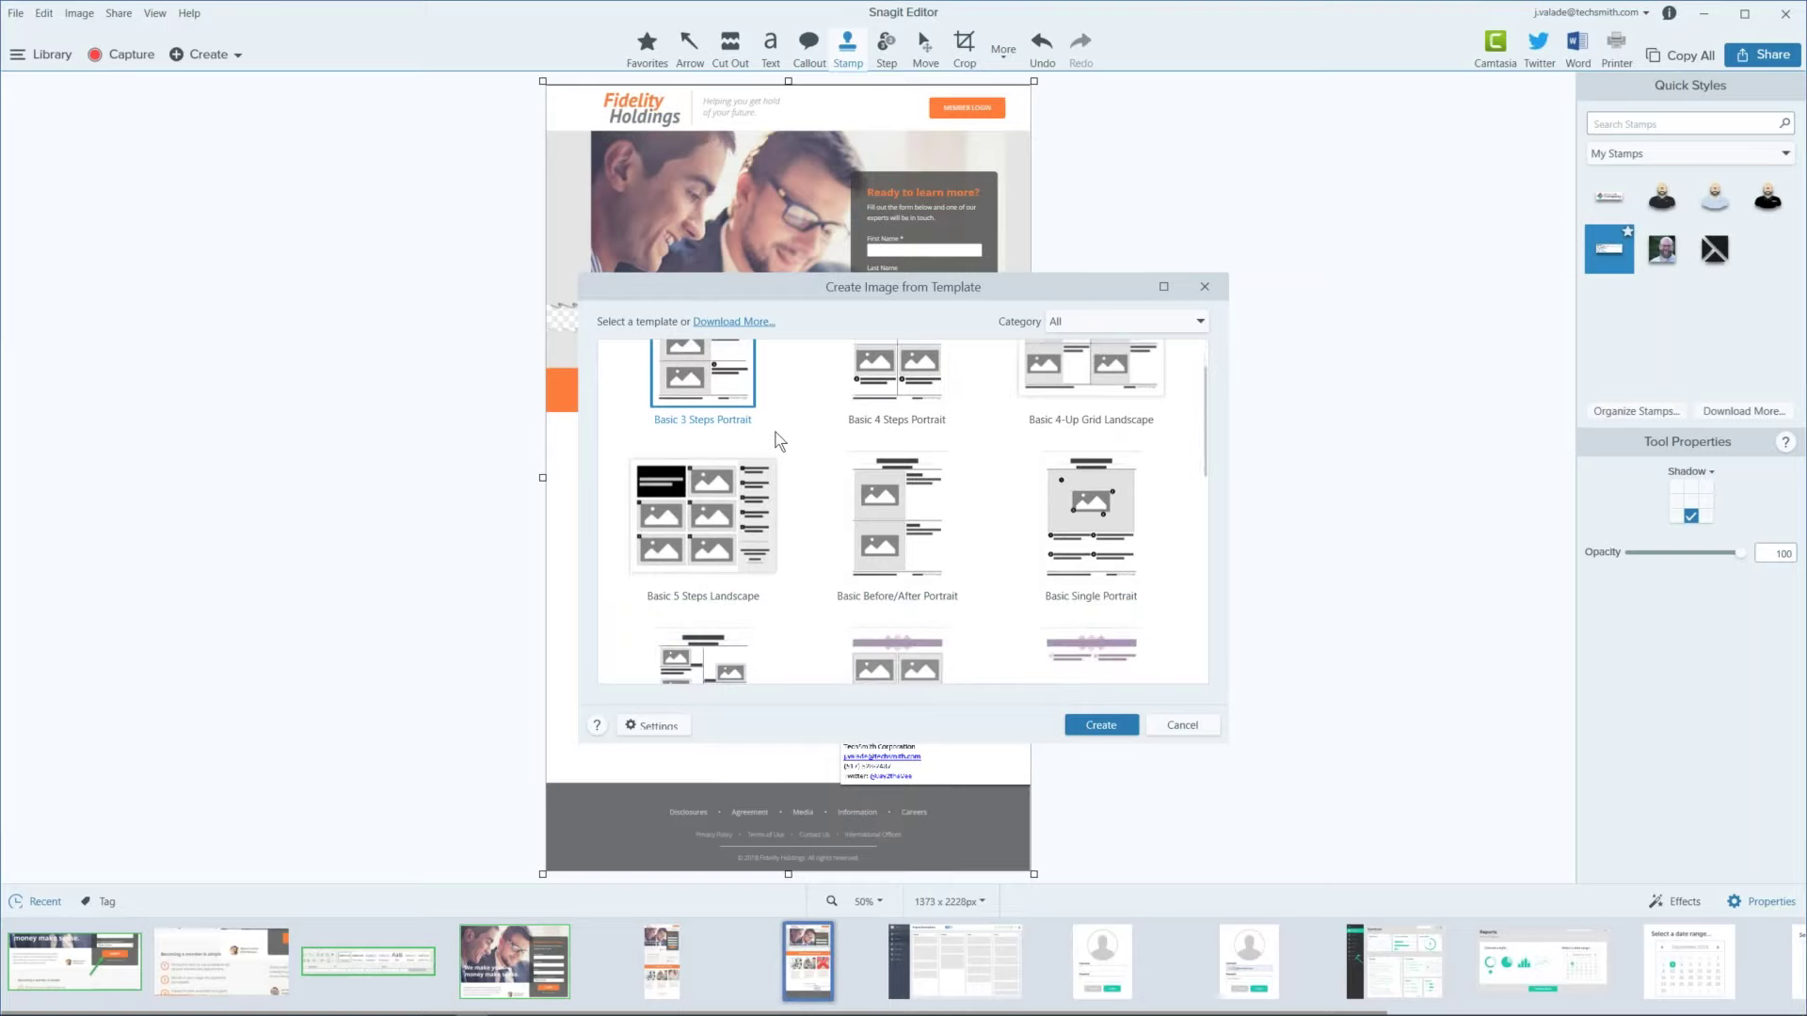
scroll(781, 561, down, 7)
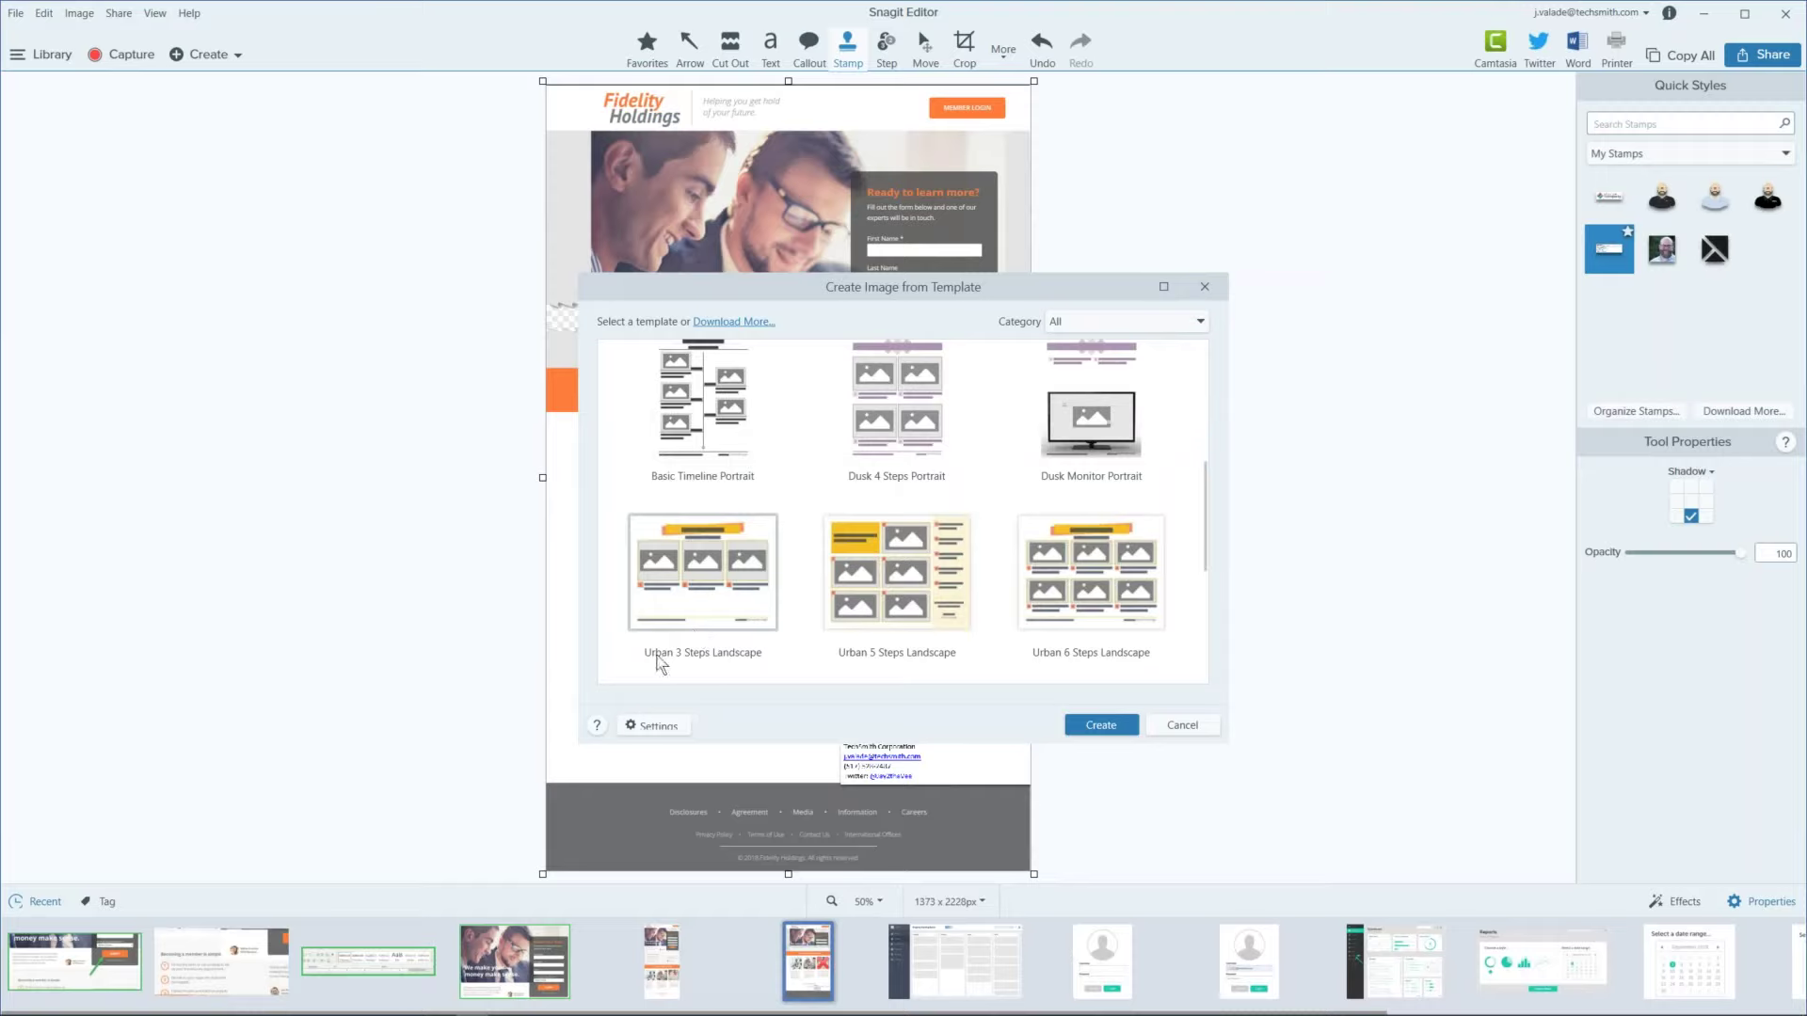
click(746, 561)
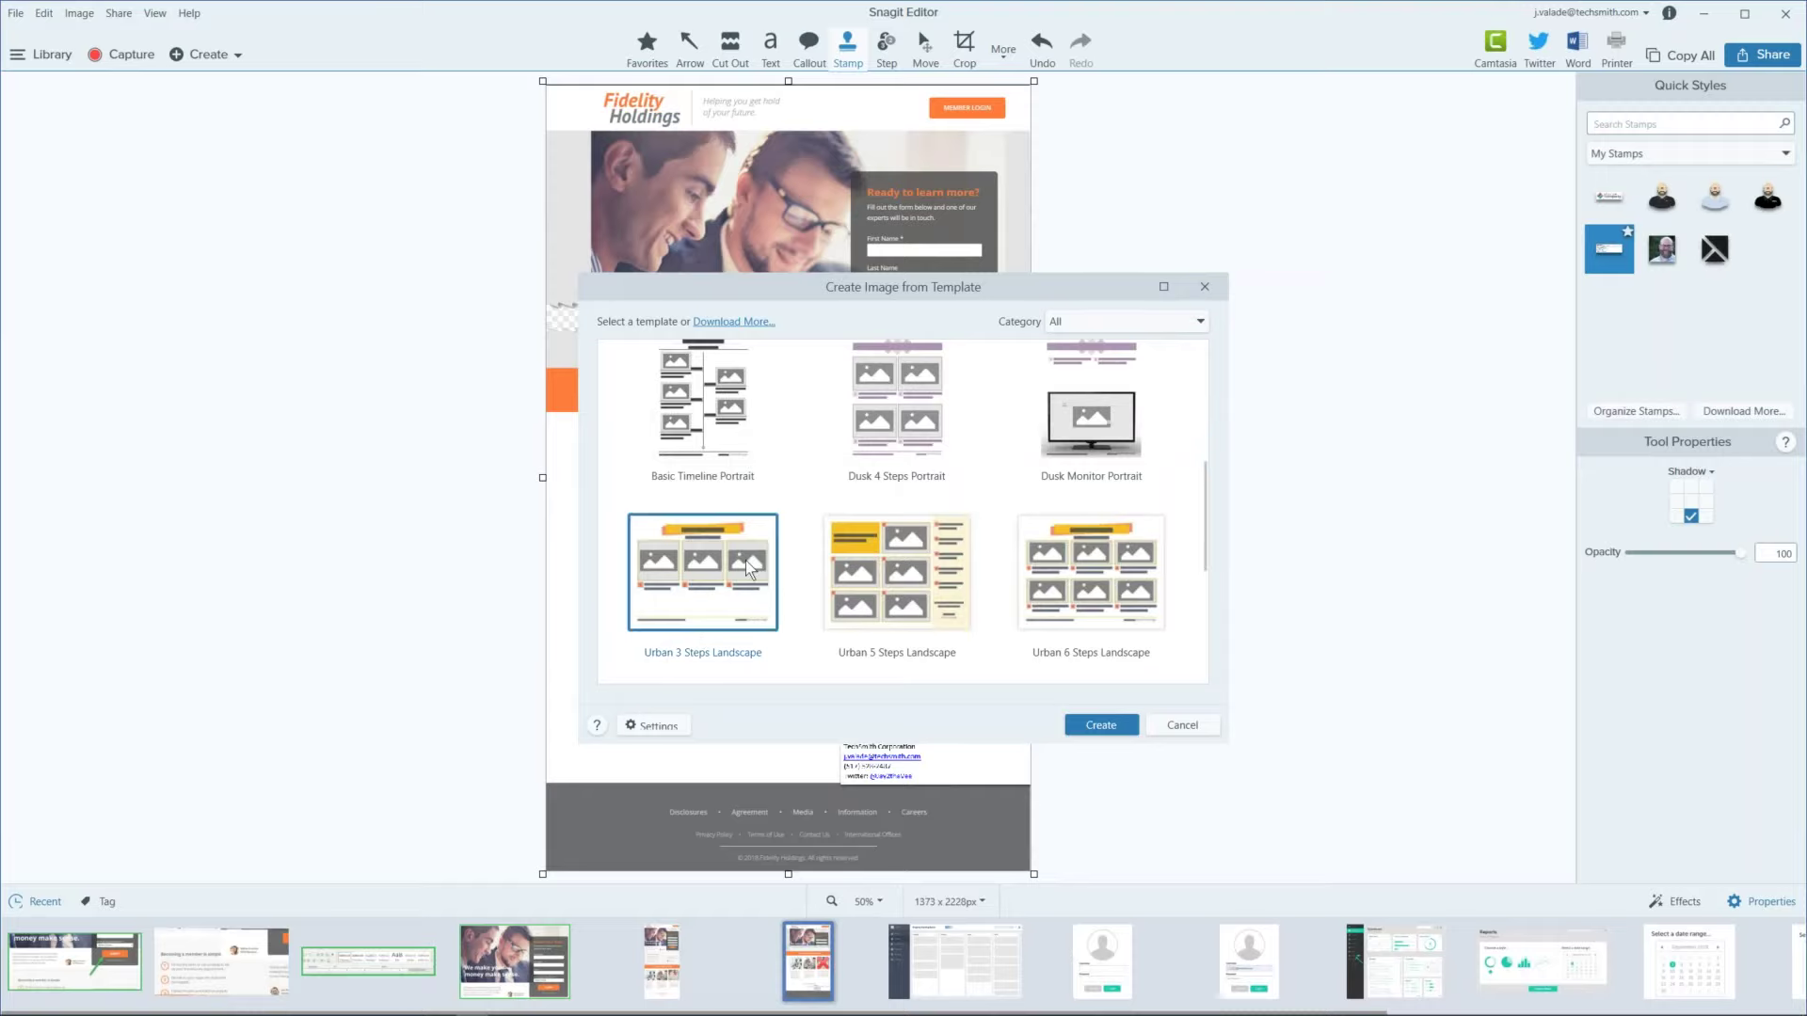
click(1104, 720)
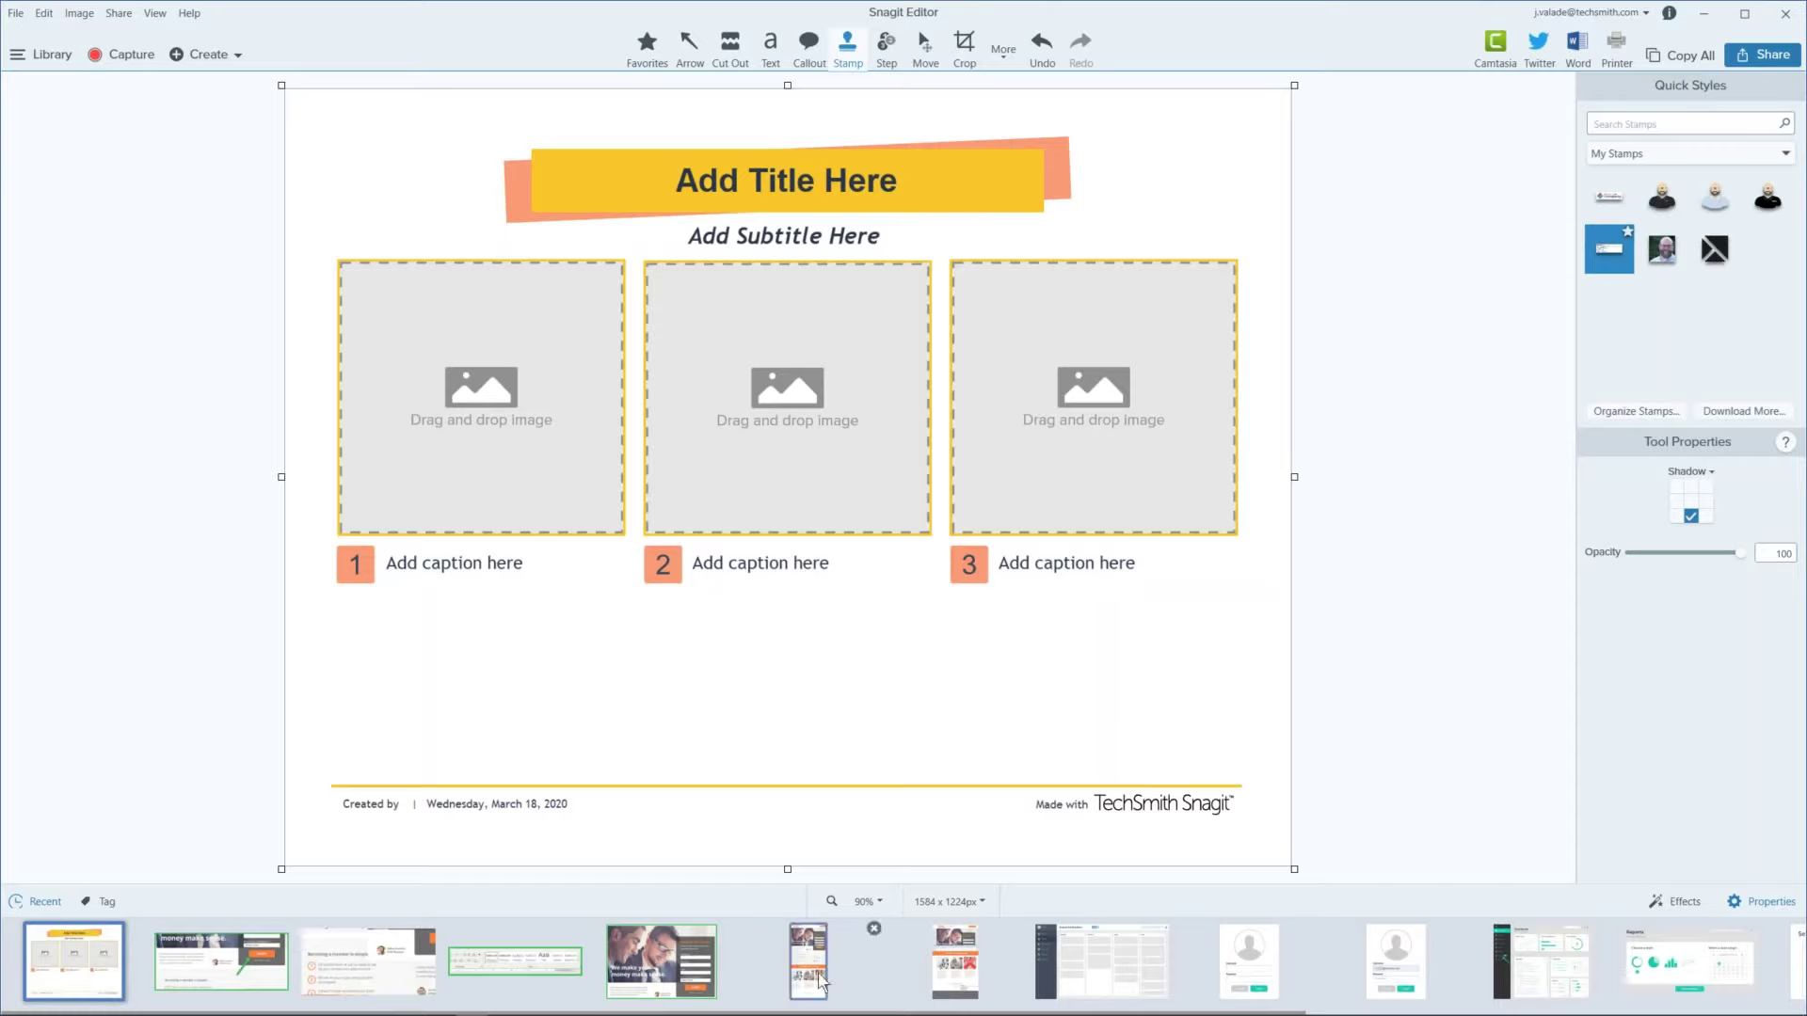
Step: Drag the login form, date-range calendar and user report chart captures into slots 1–3
scroll(875, 945, down, 5)
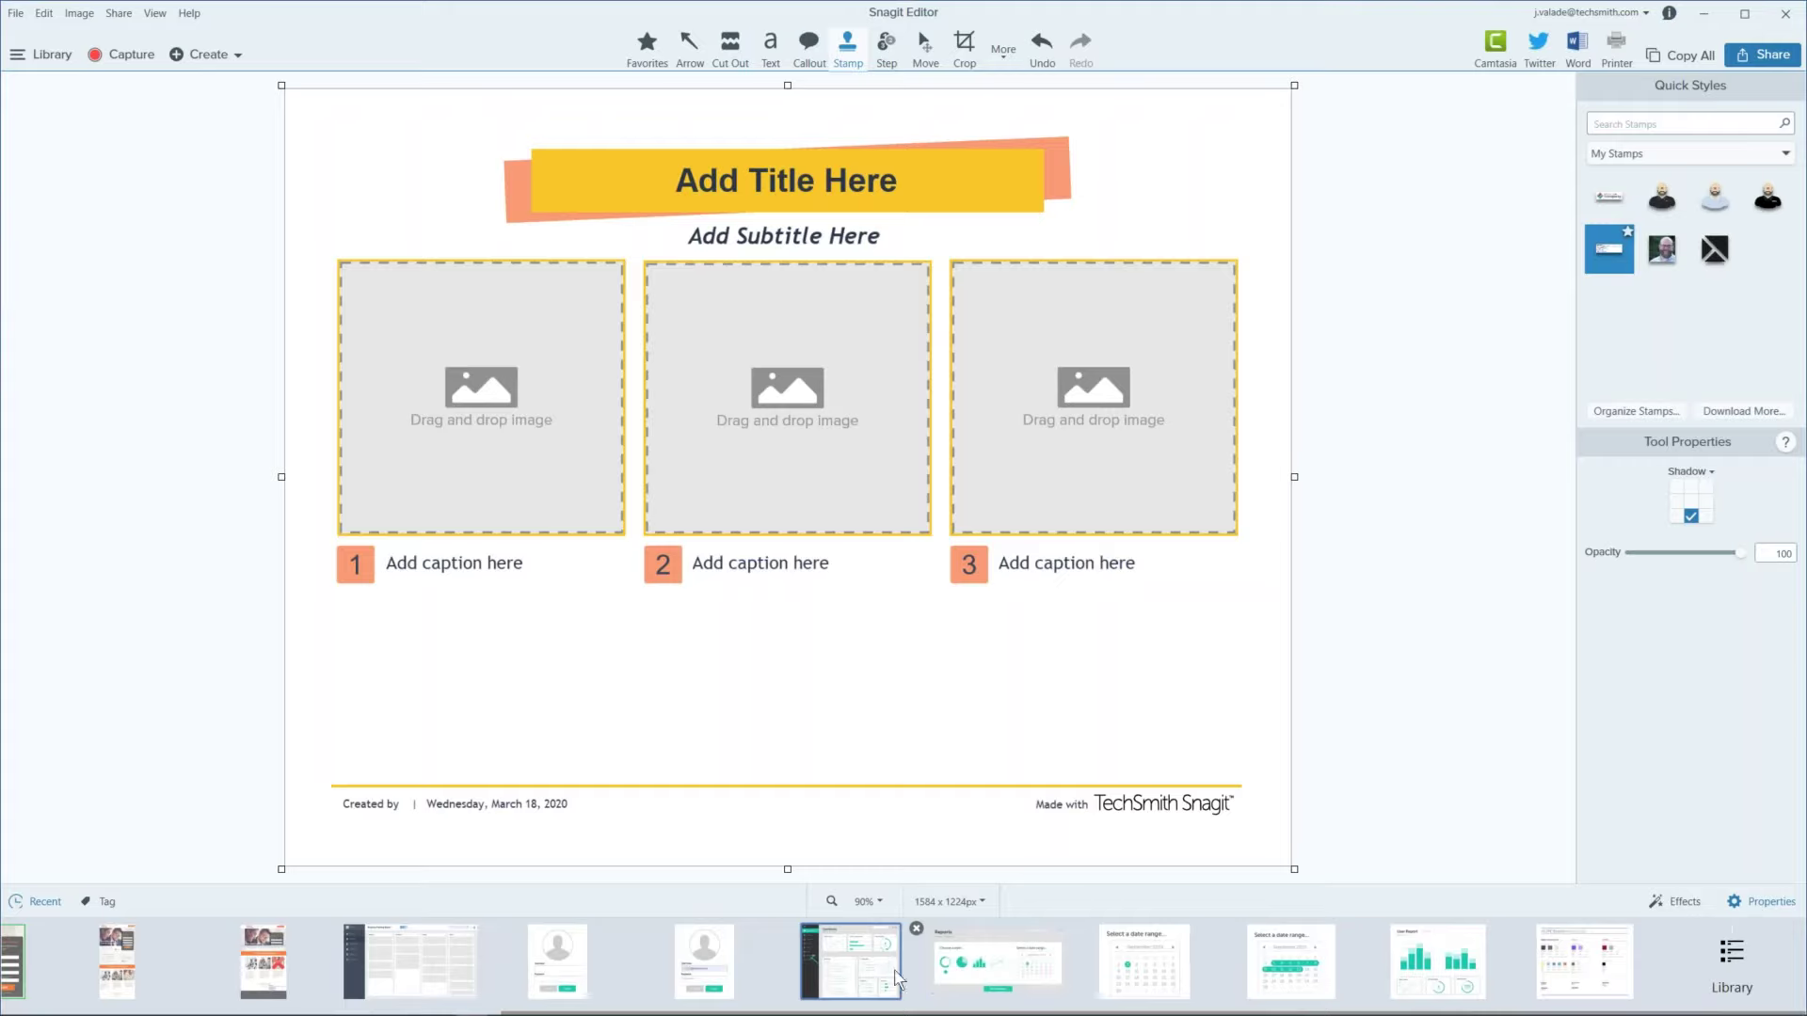
drag(704, 962, 504, 424)
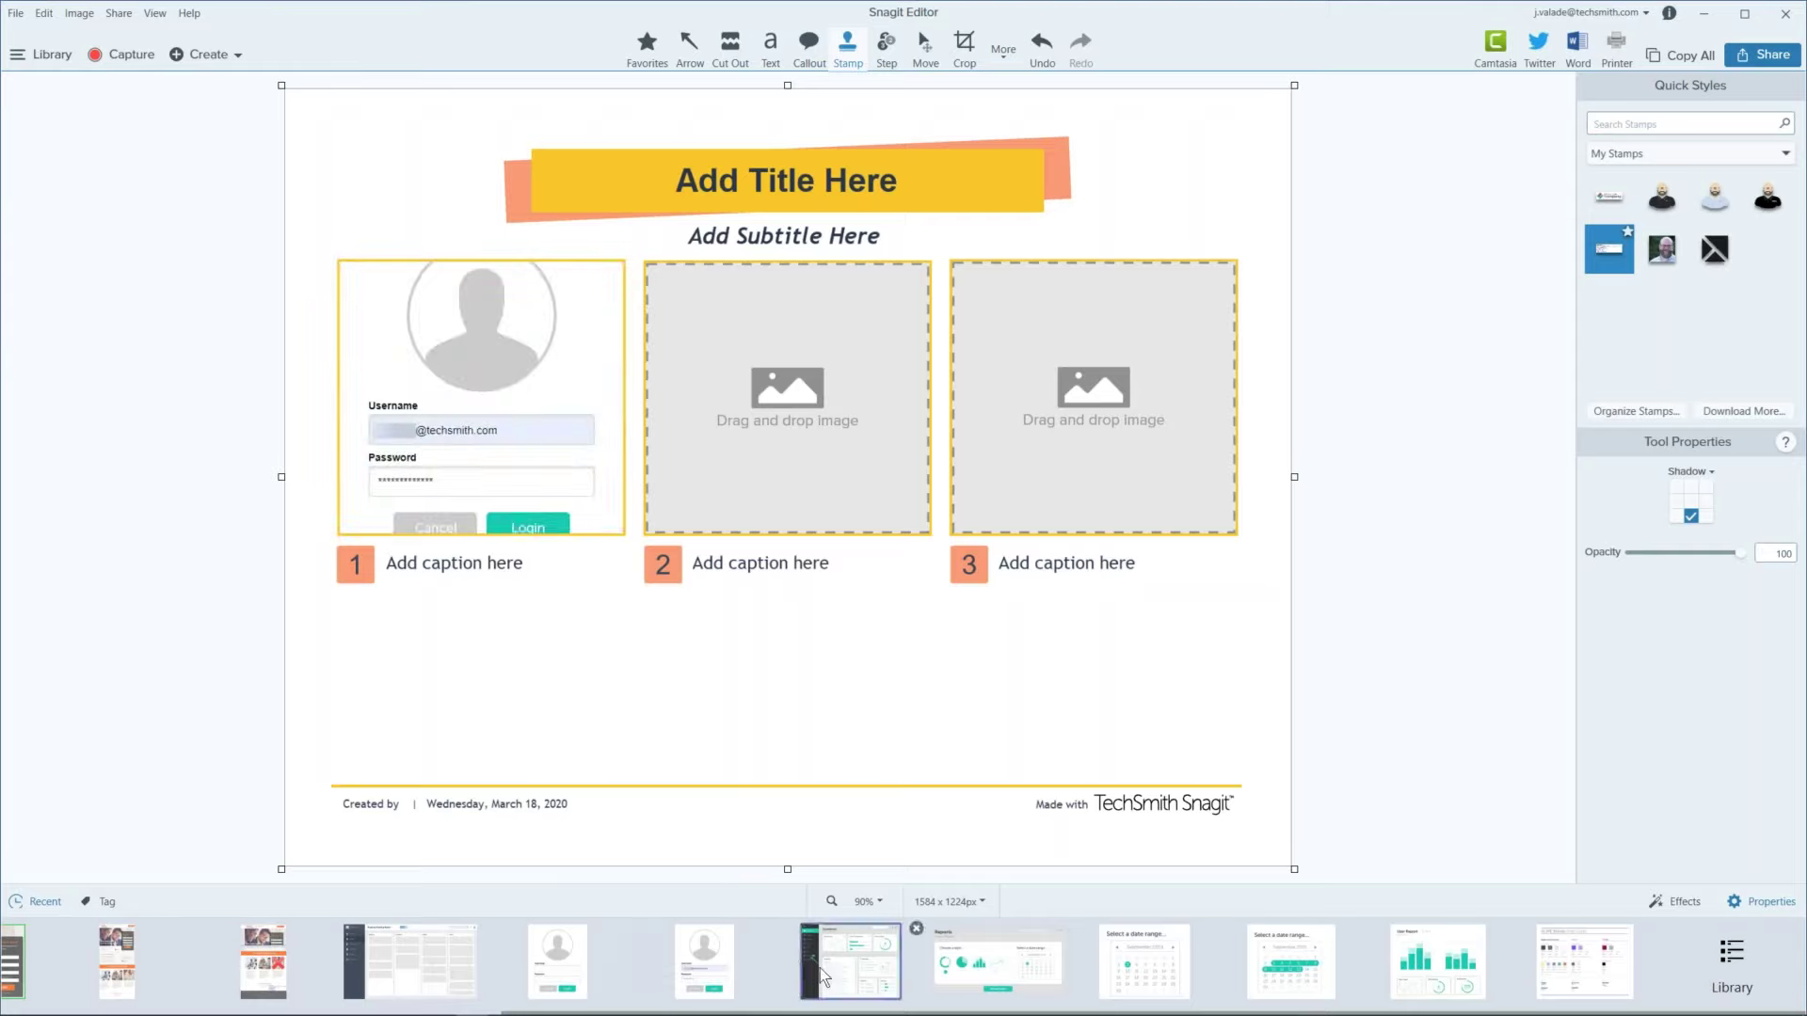
drag(1306, 996, 819, 435)
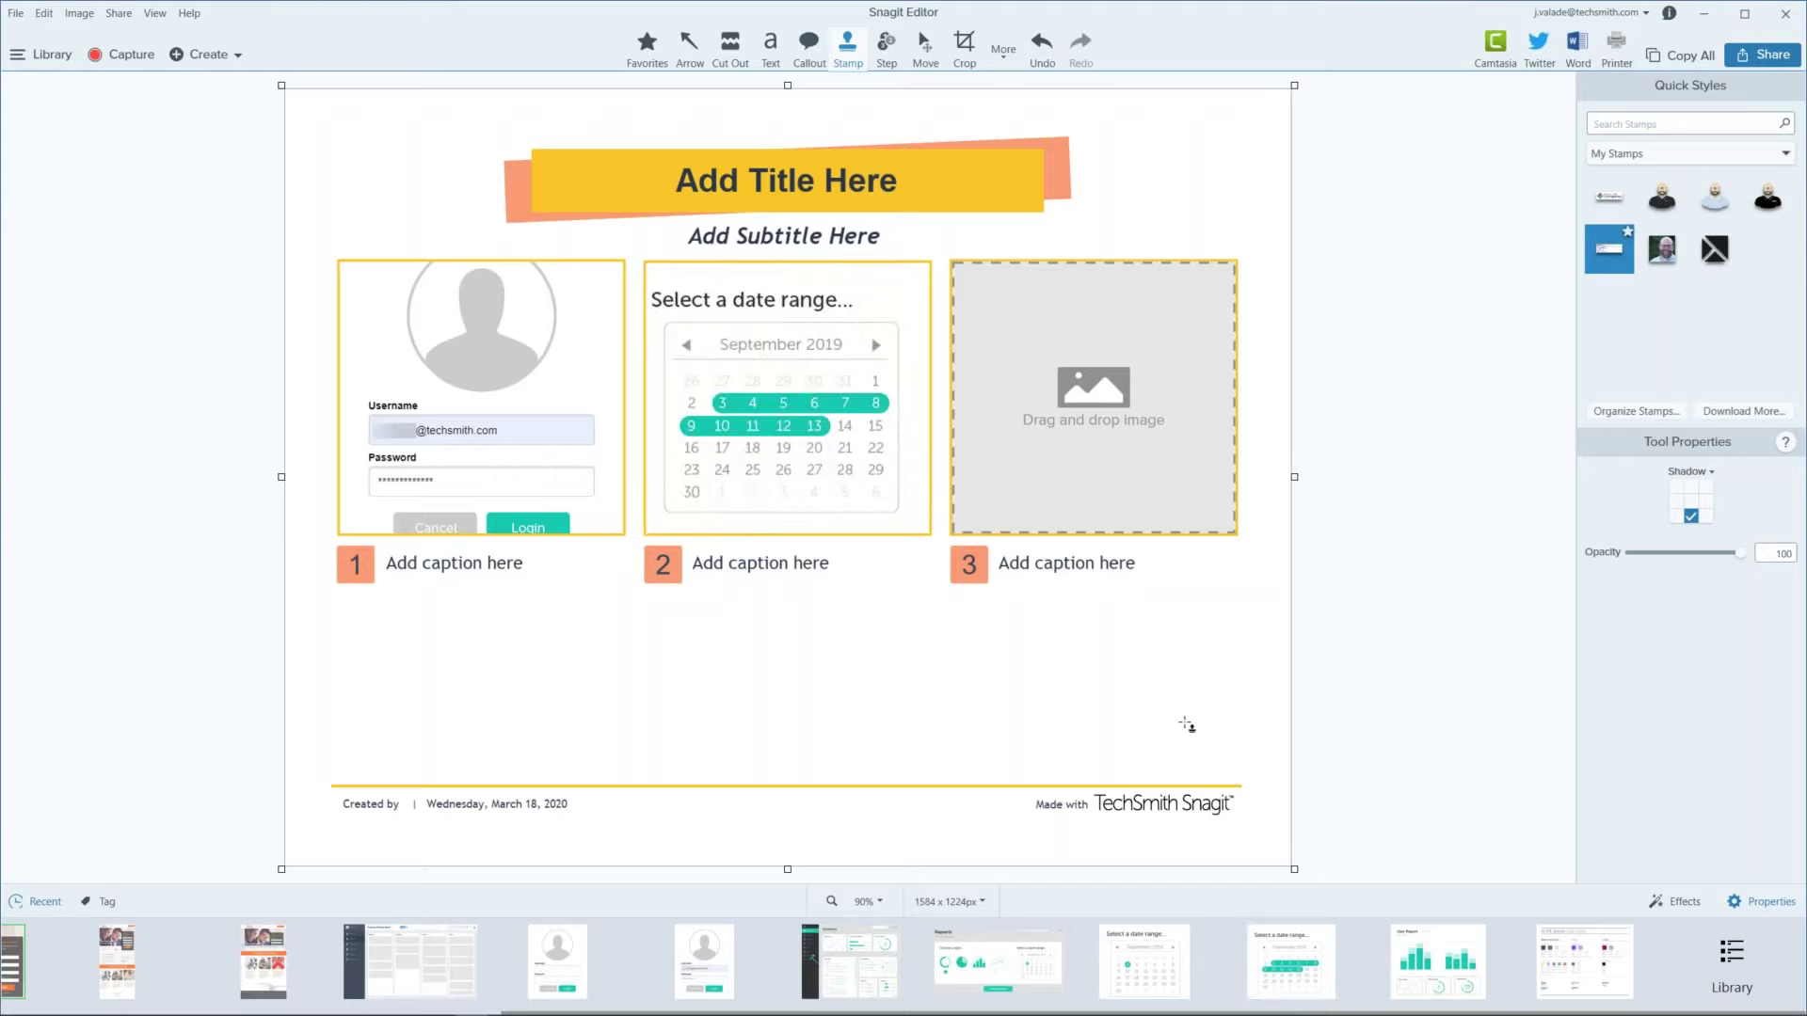
drag(1426, 960, 1076, 420)
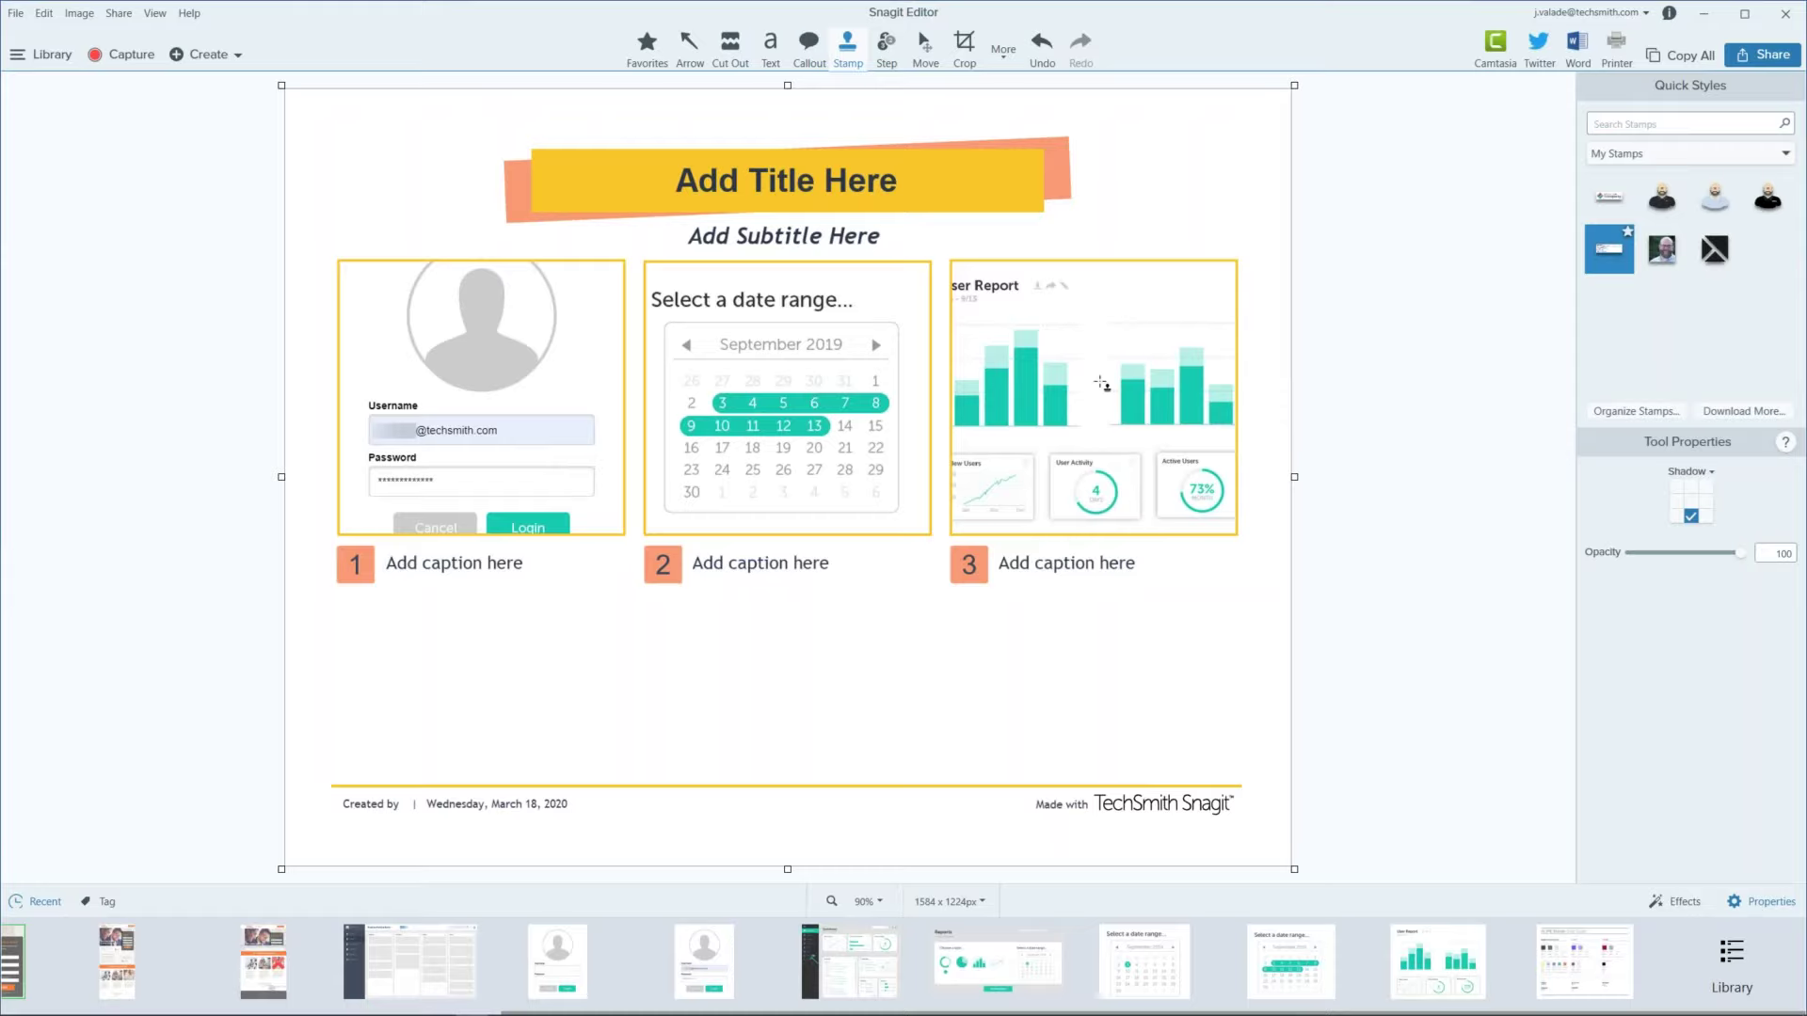
Step: Remove the stray contact-card stamp from the title banner and restore the chart in slot 3
click(851, 185)
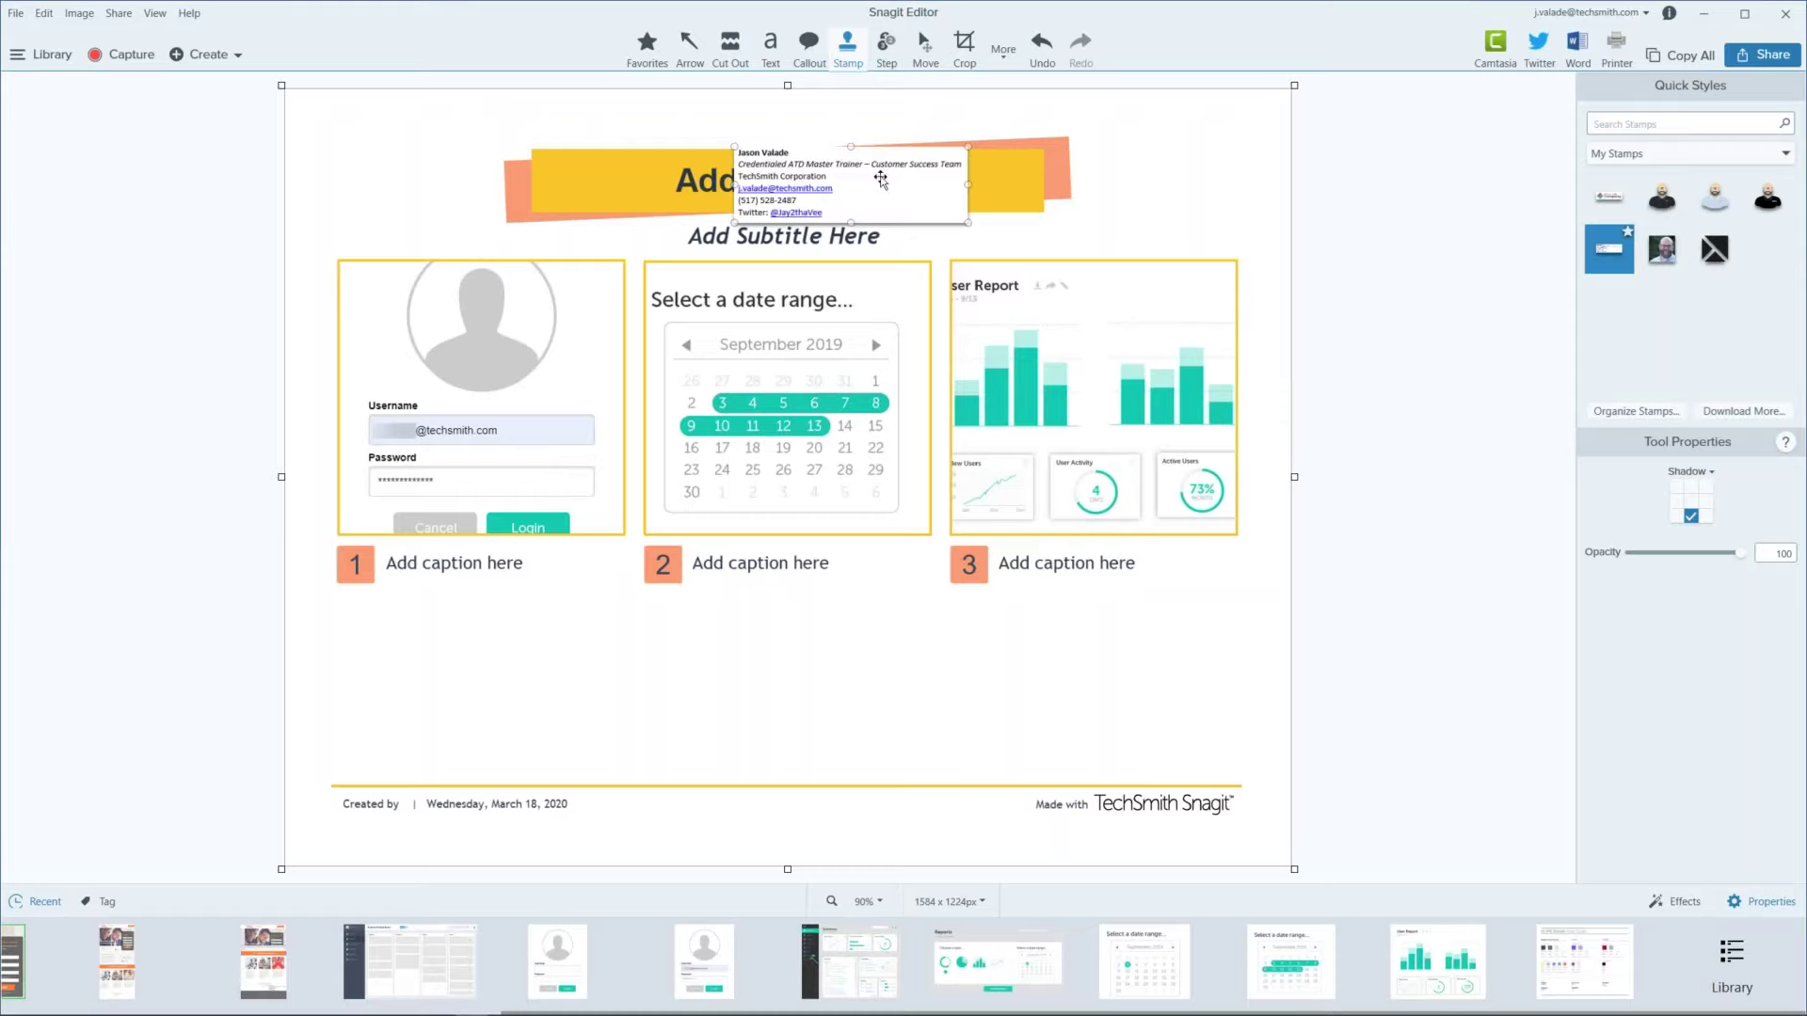
key(ctrl+z)
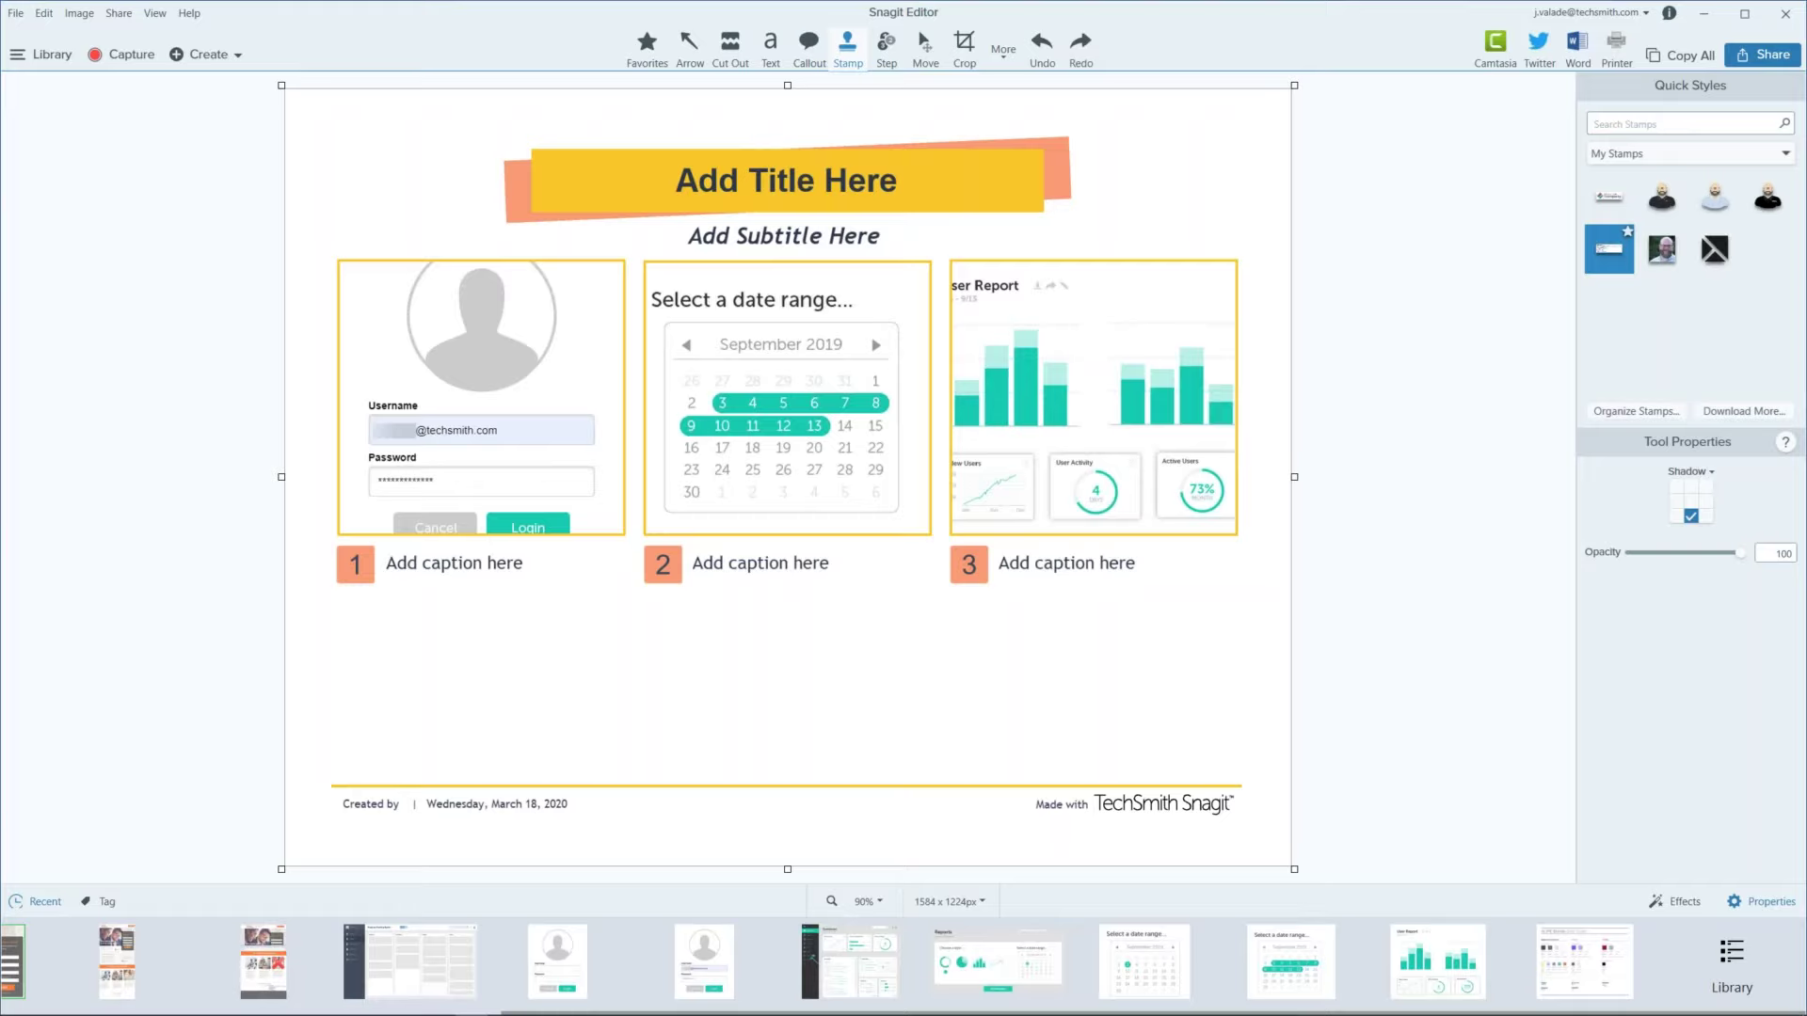
key(ctrl+z)
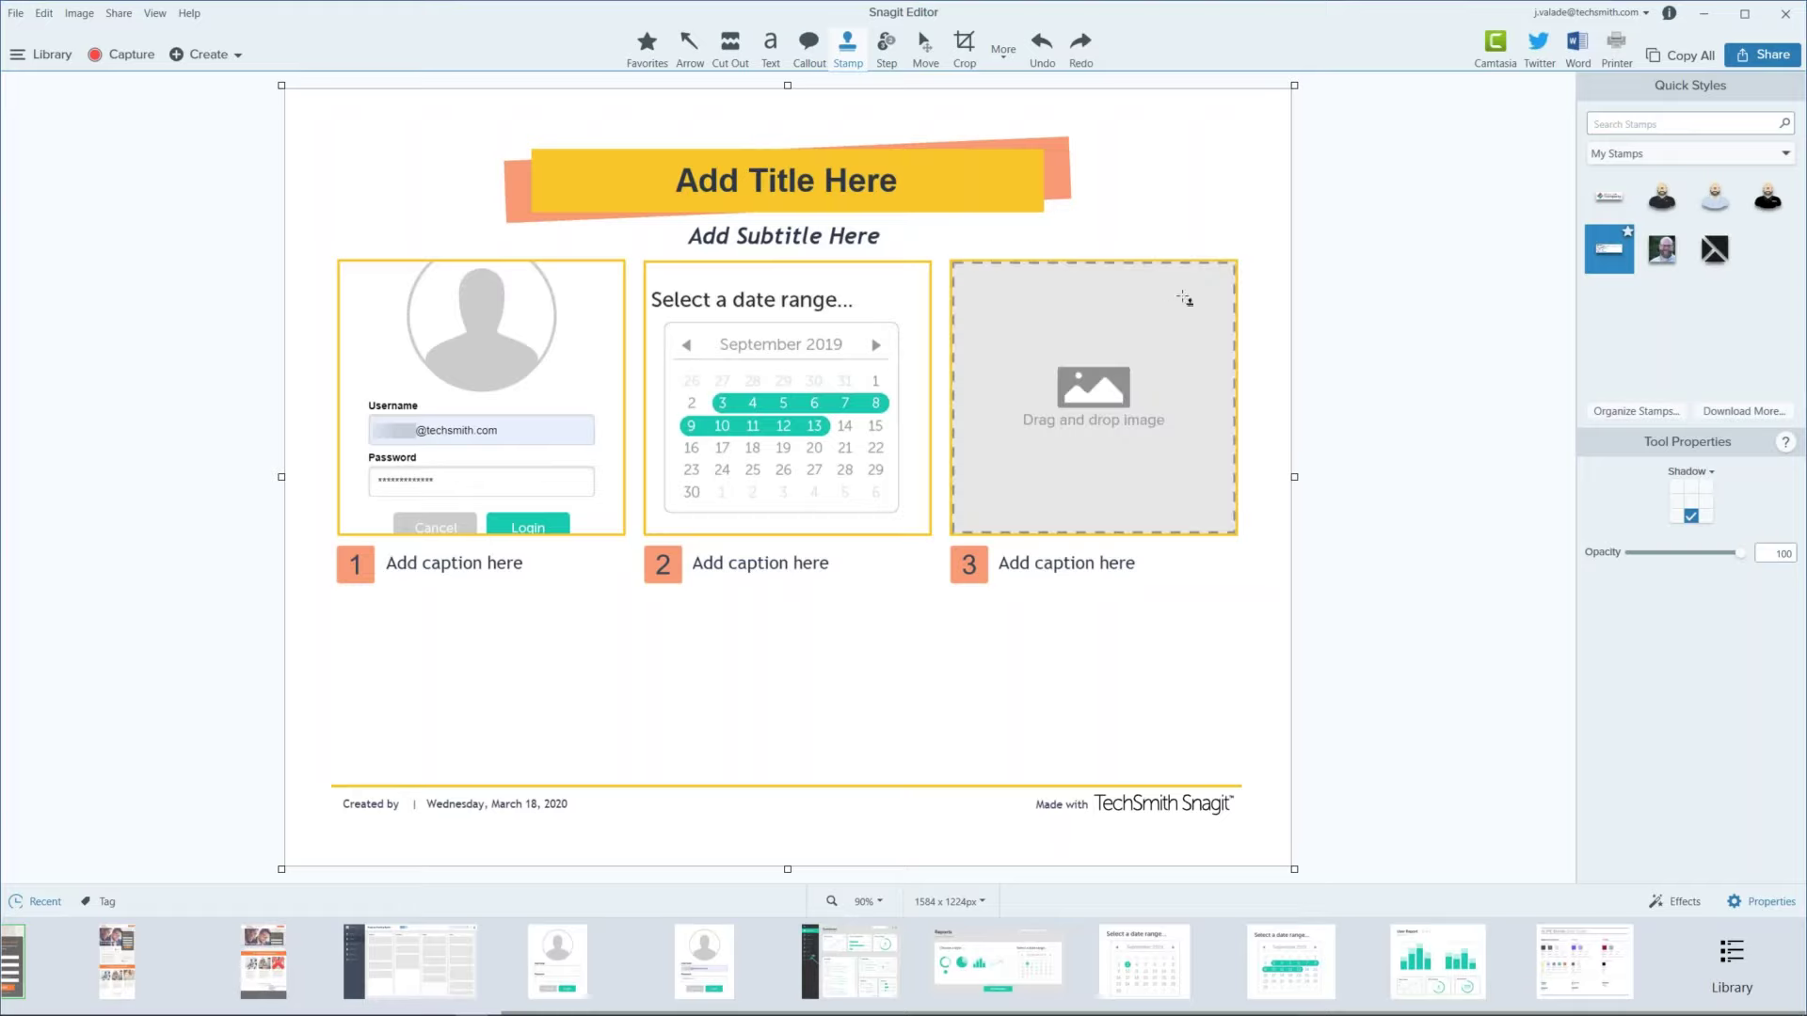
click(1080, 47)
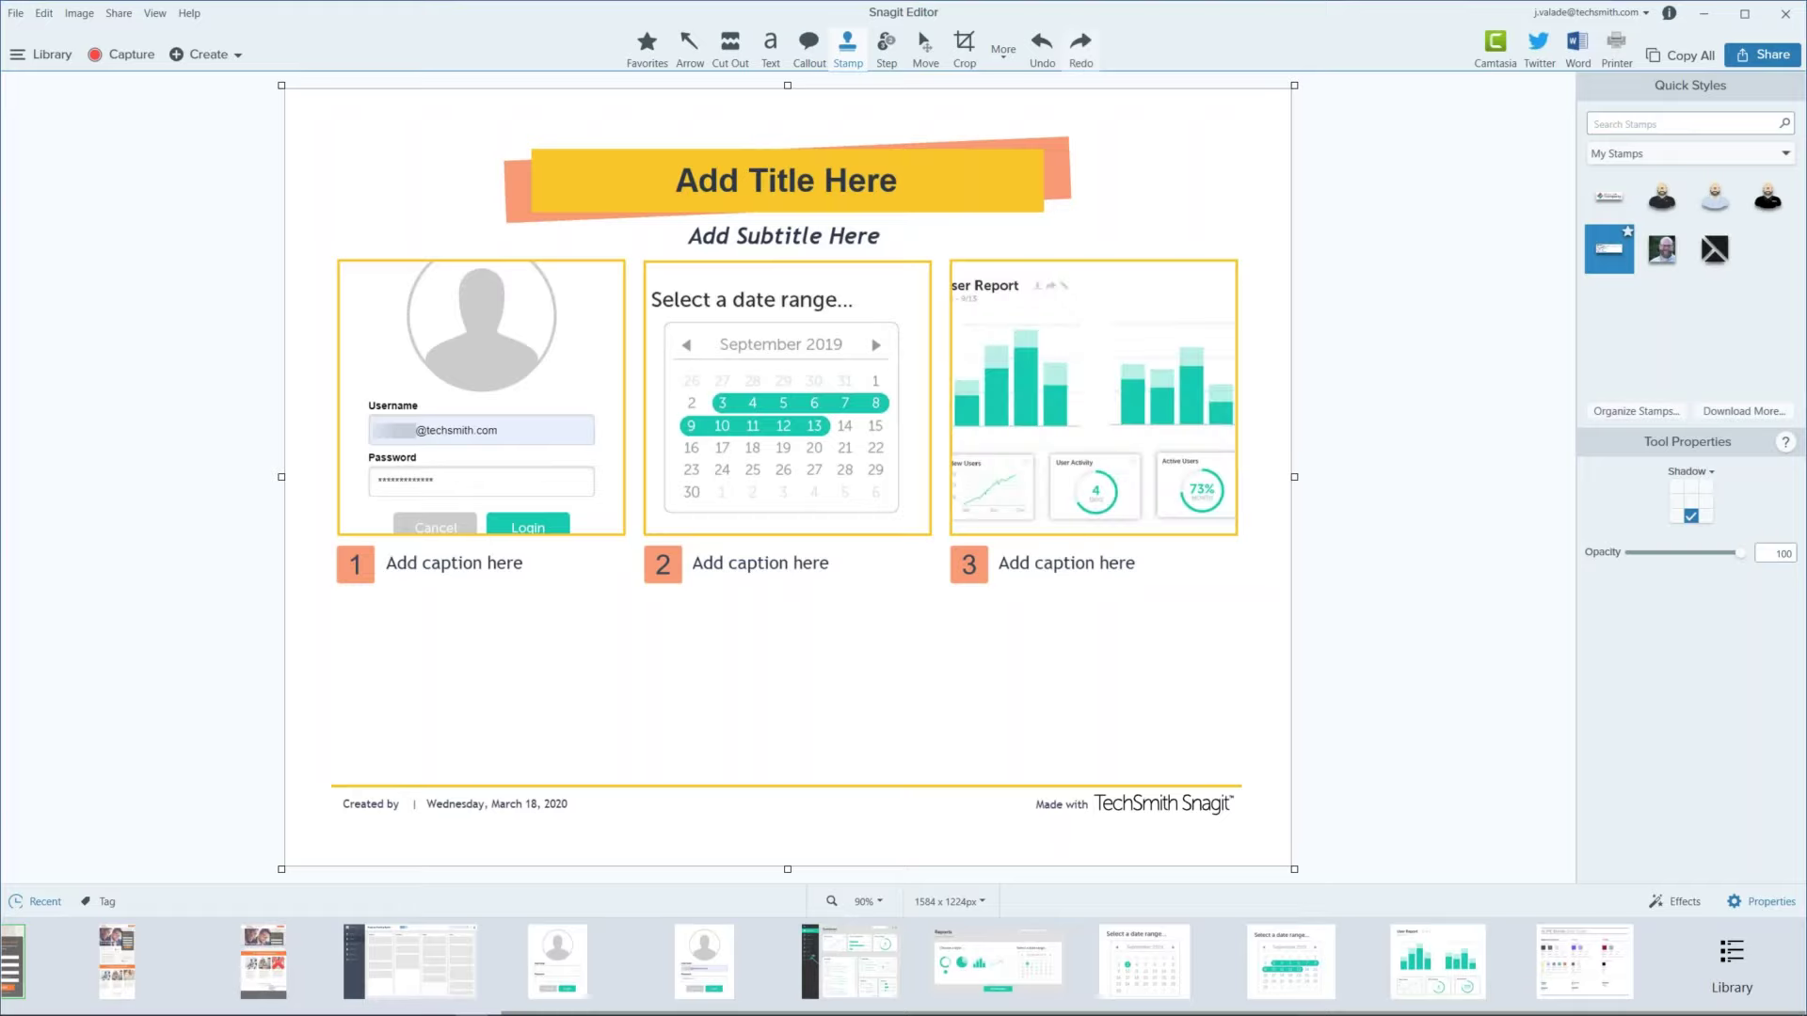
Step: Replace the template's placeholder title text with 'Step by Step'
click(929, 53)
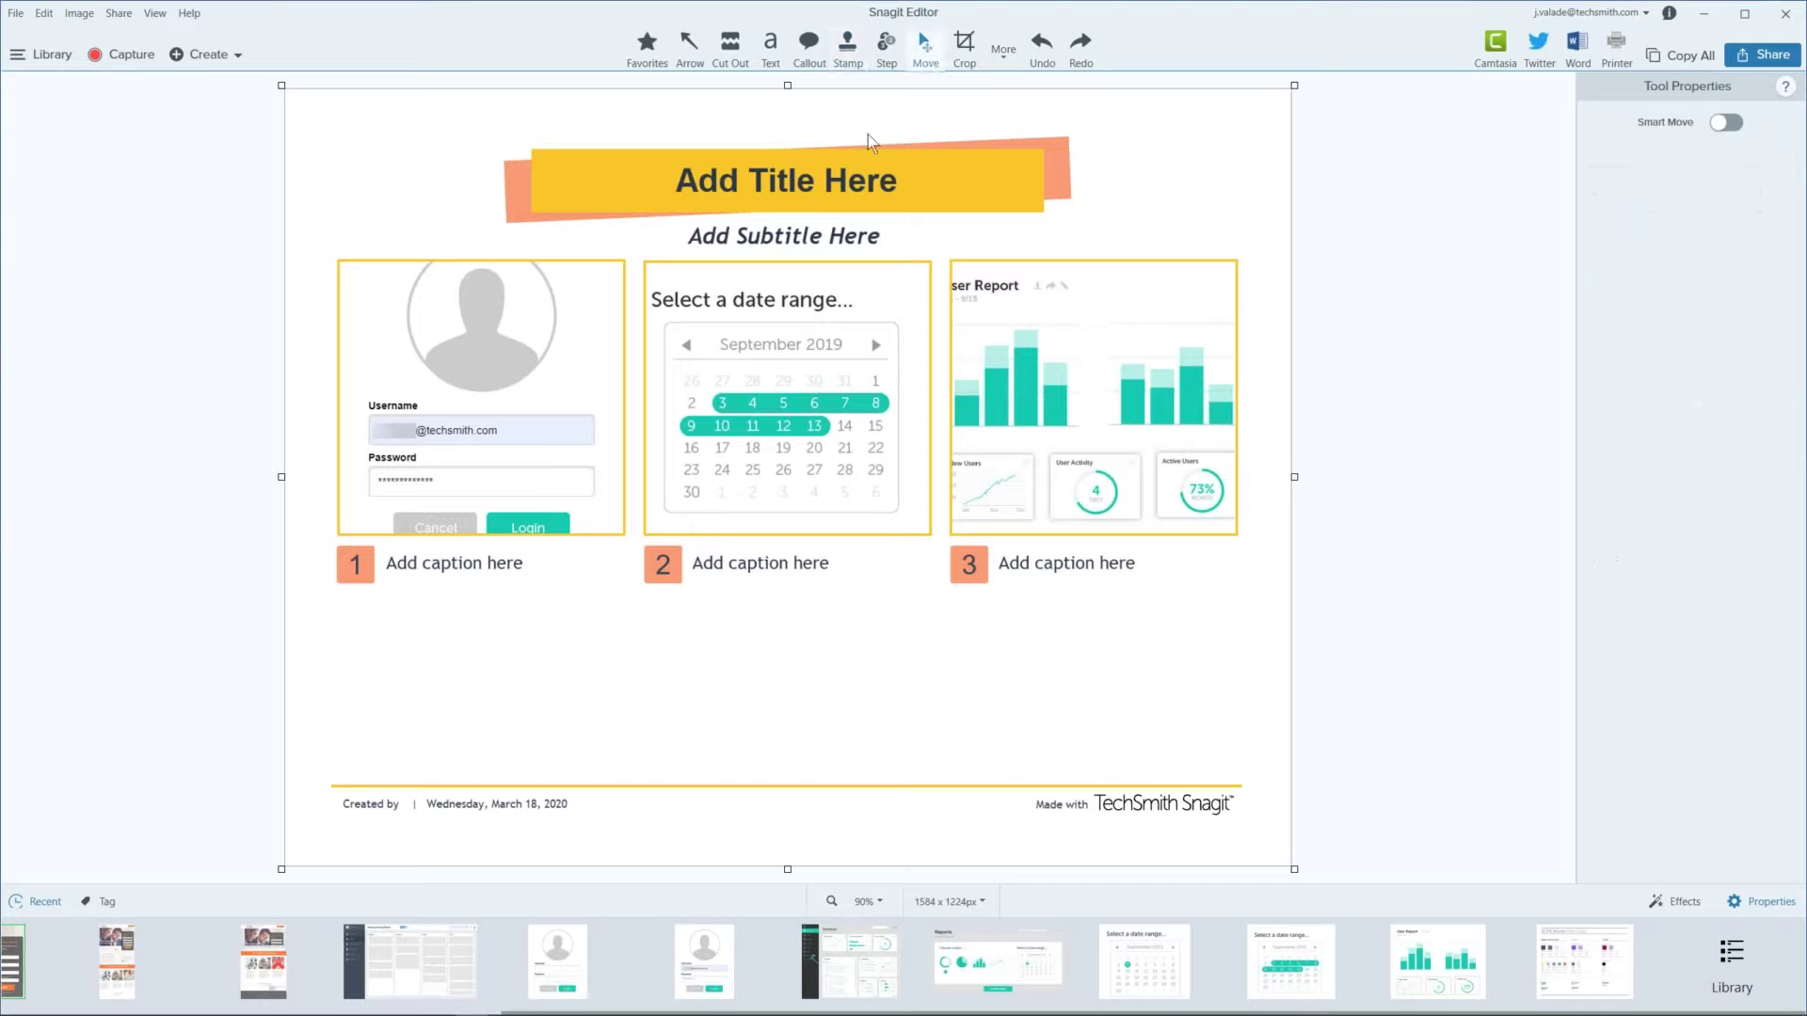
double_click(836, 182)
key(BackSpace)
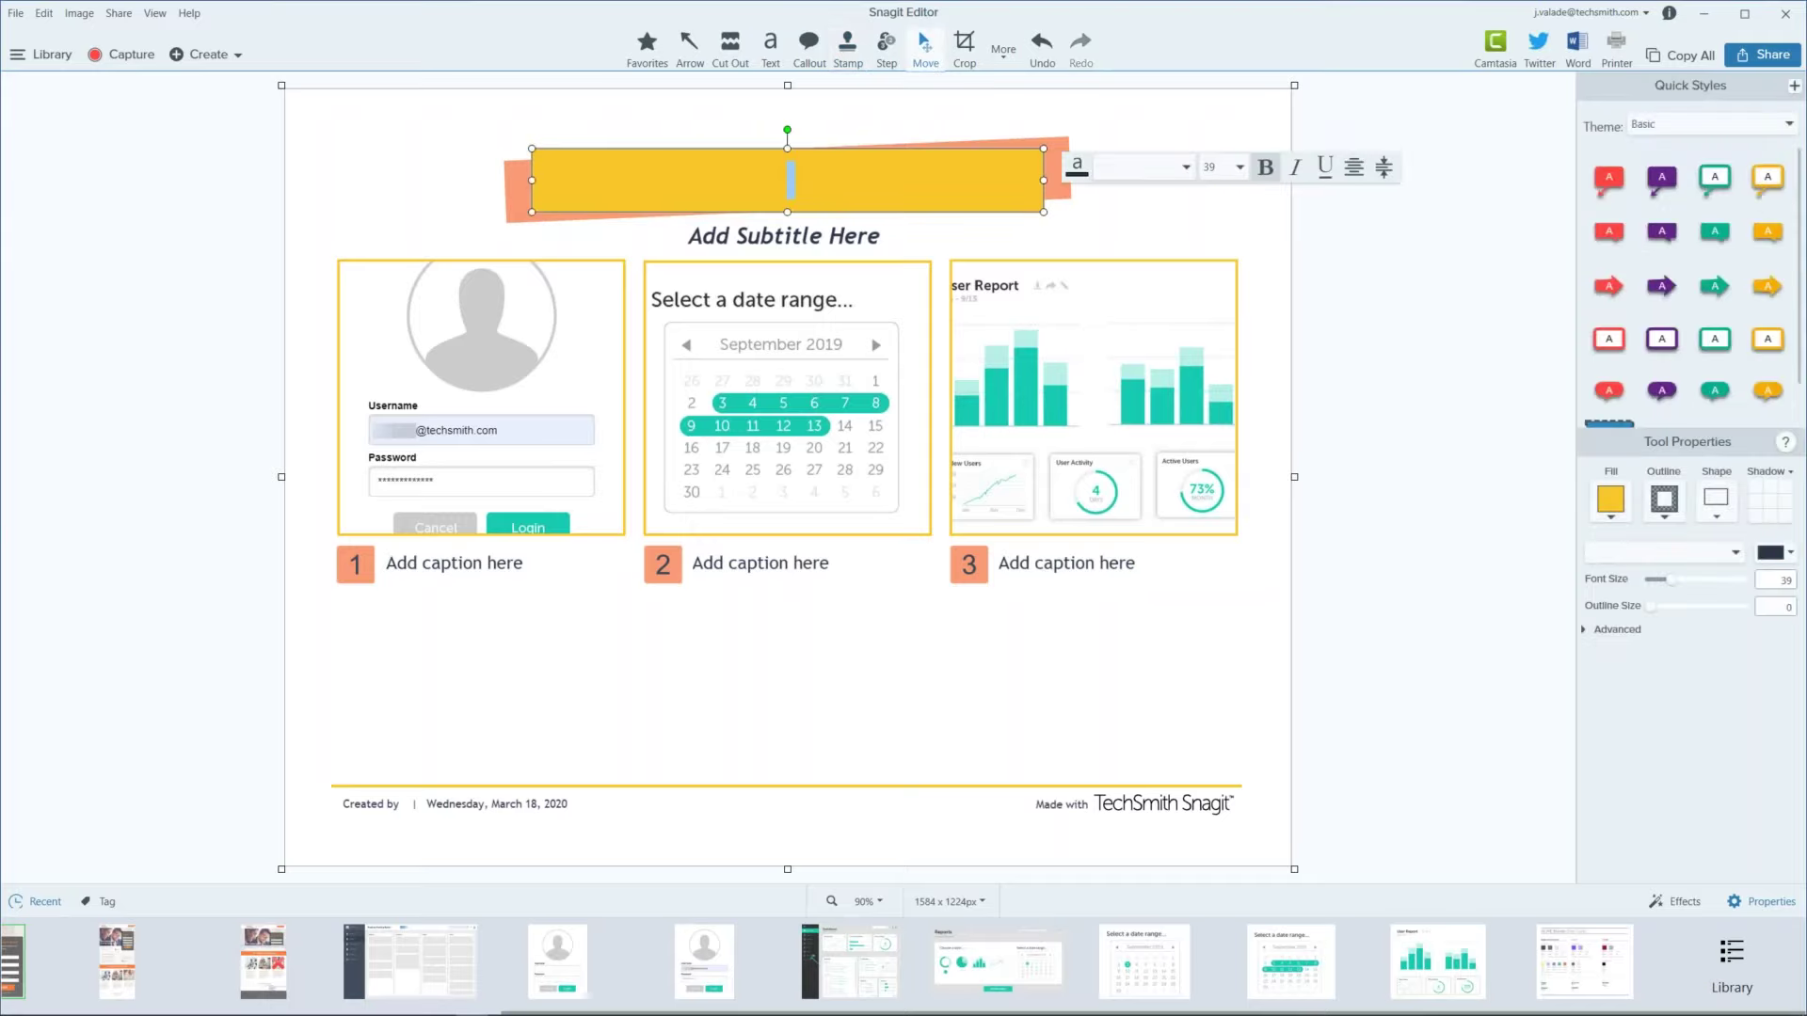
text(Step by Step)
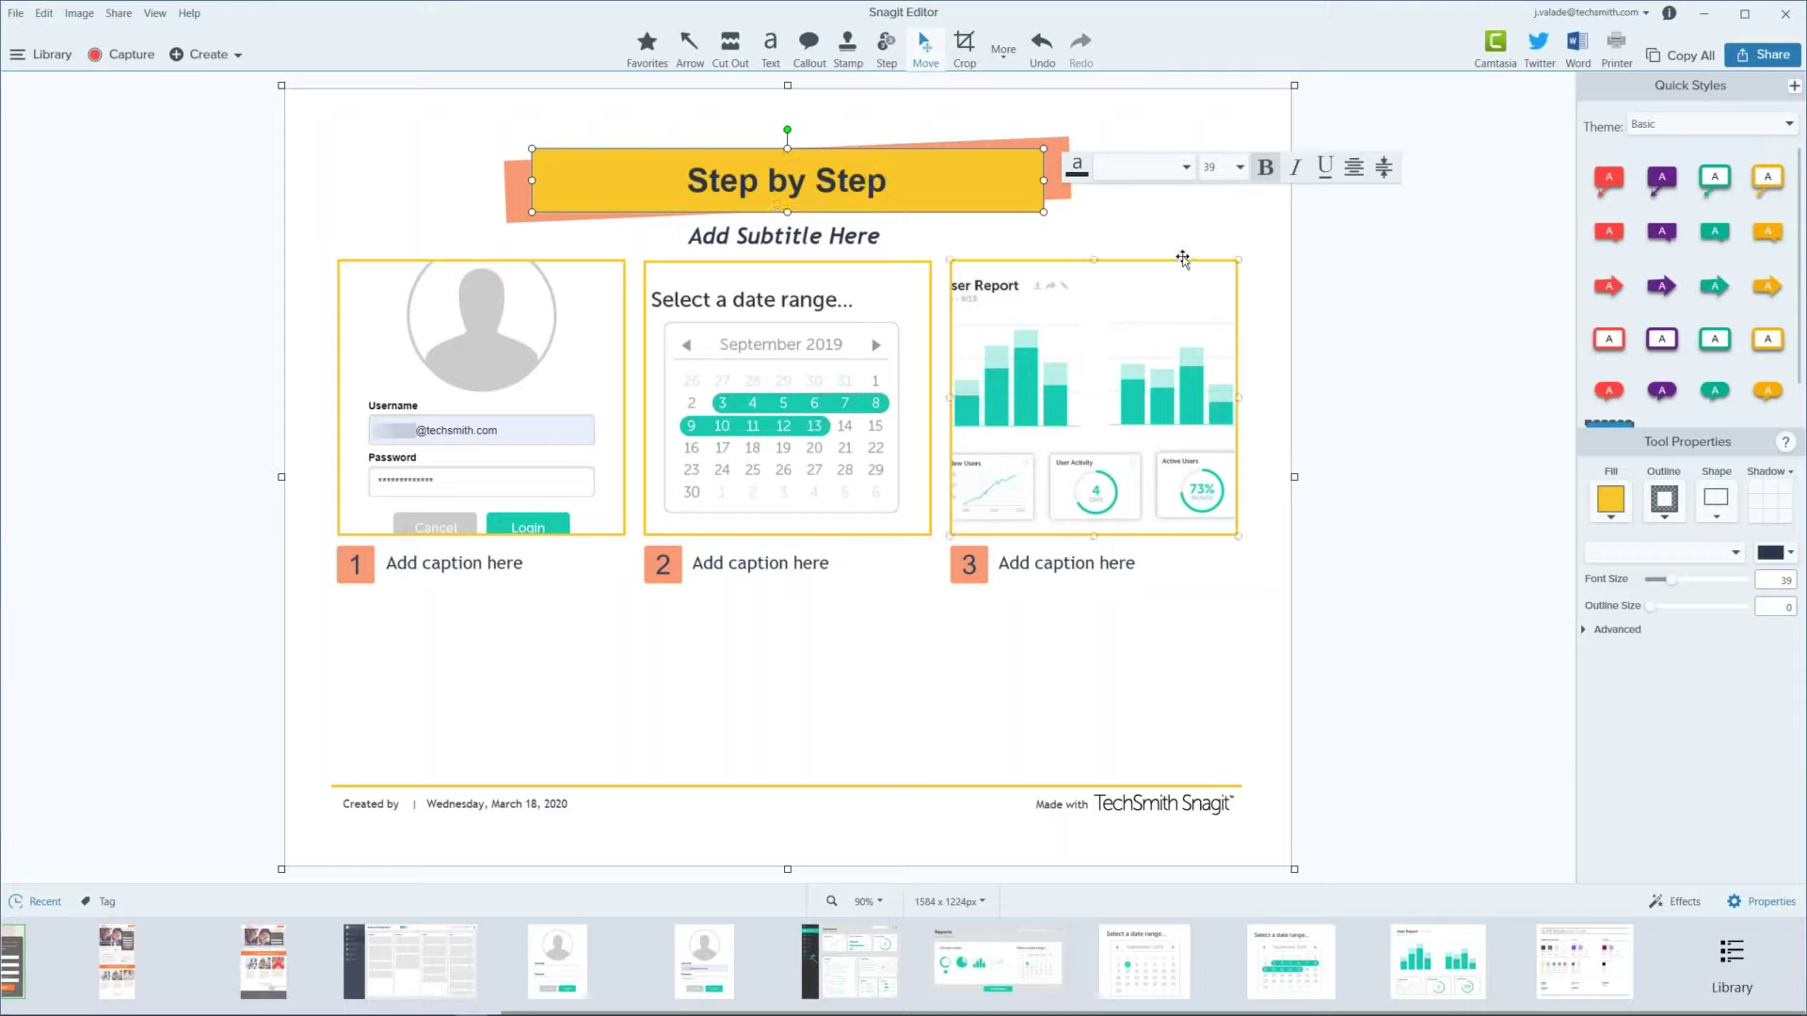
key(Escape)
Step: Select the login screenshot's whole frame and caption in slot 1
click(1172, 271)
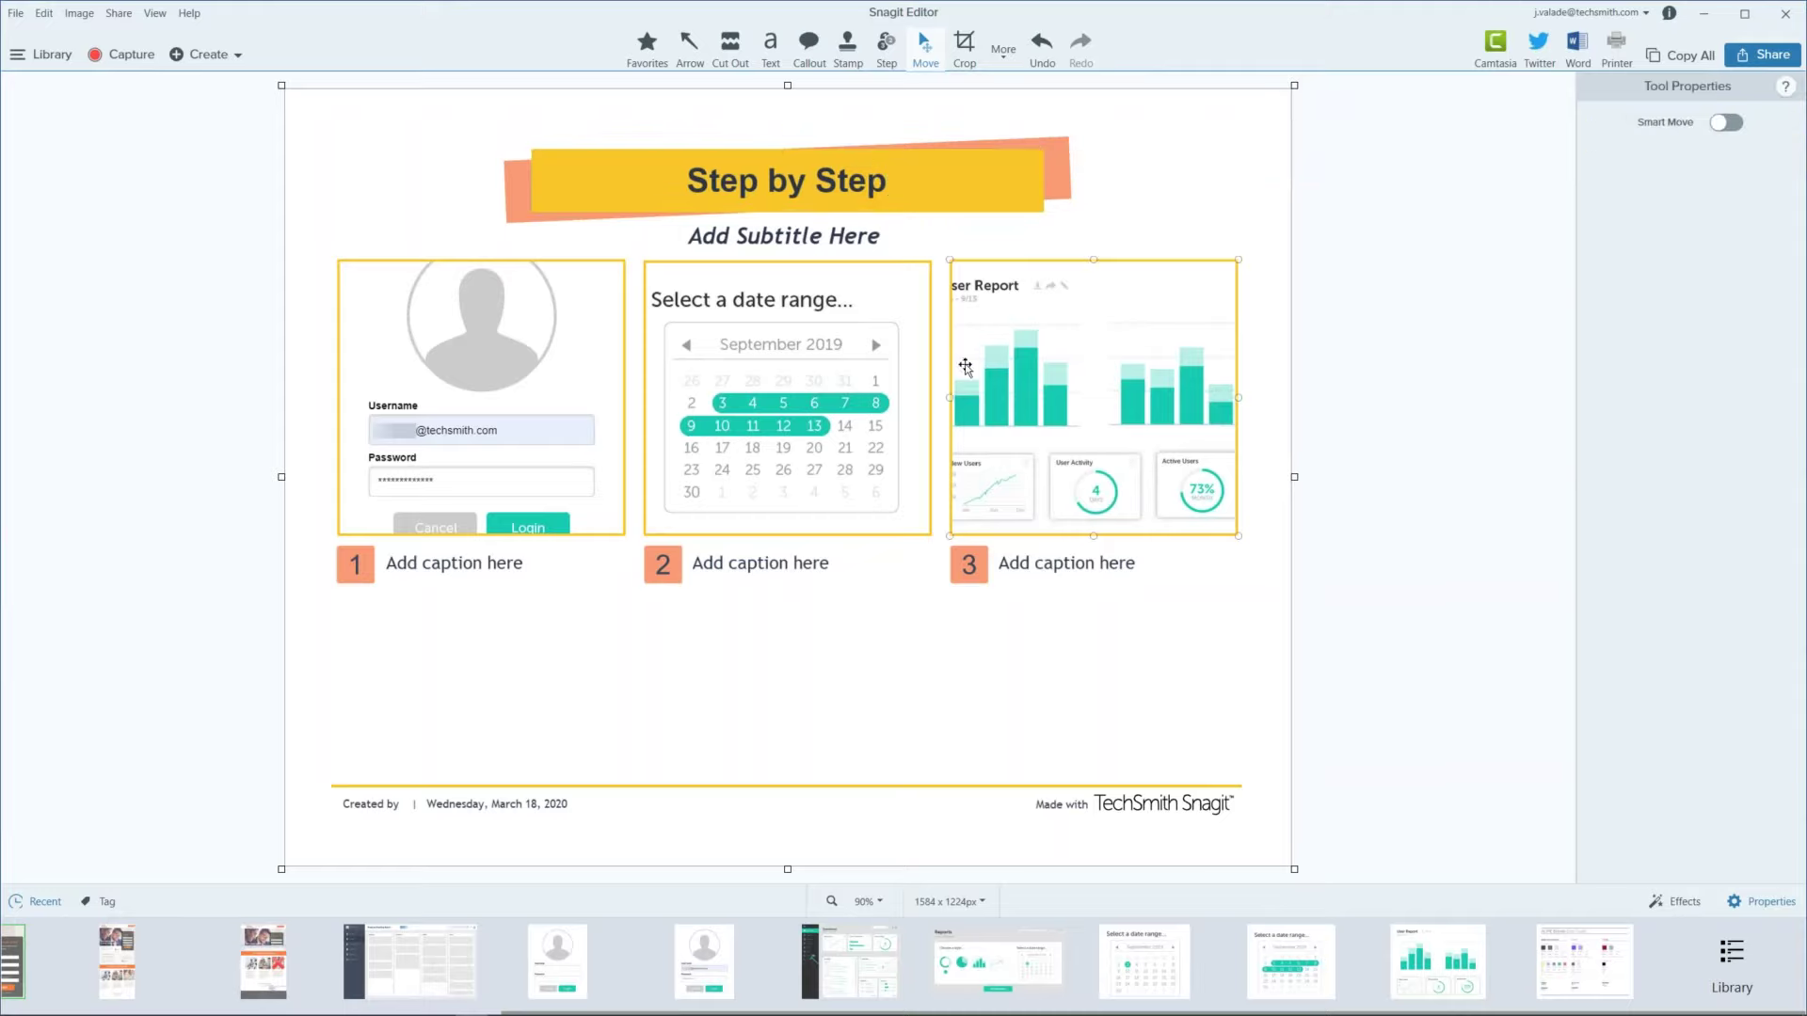
click(540, 411)
click(539, 411)
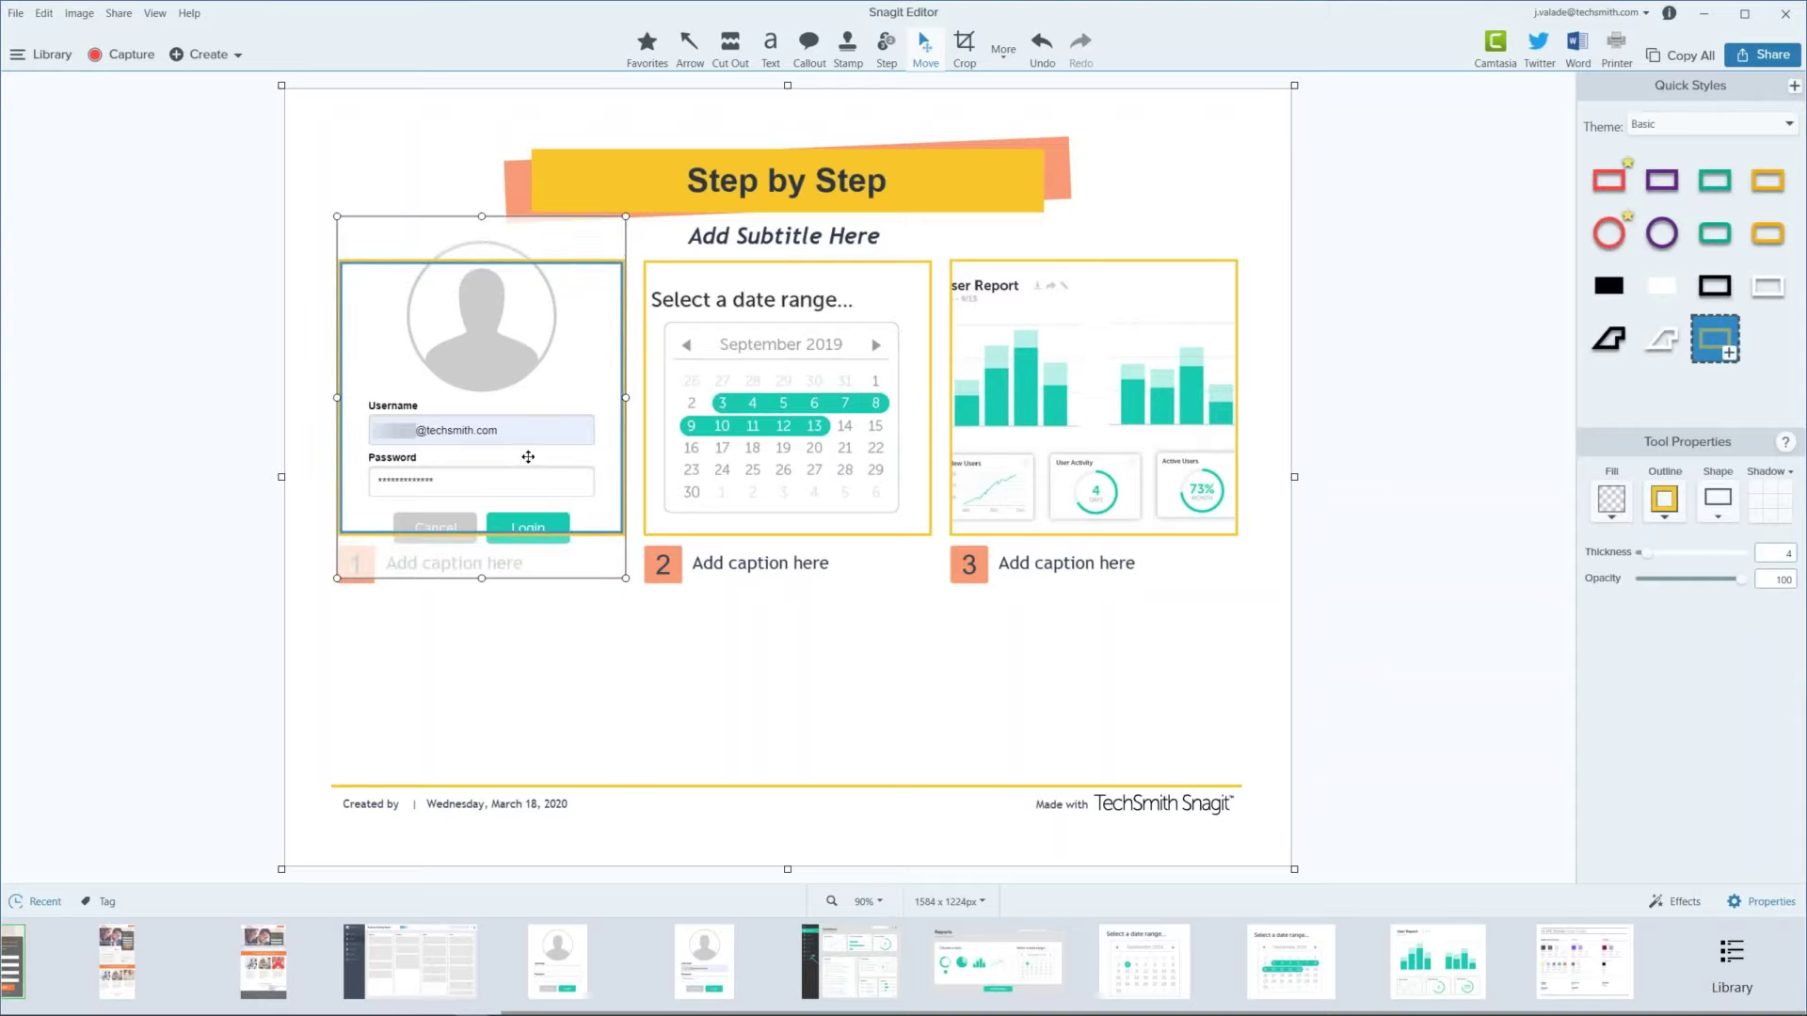
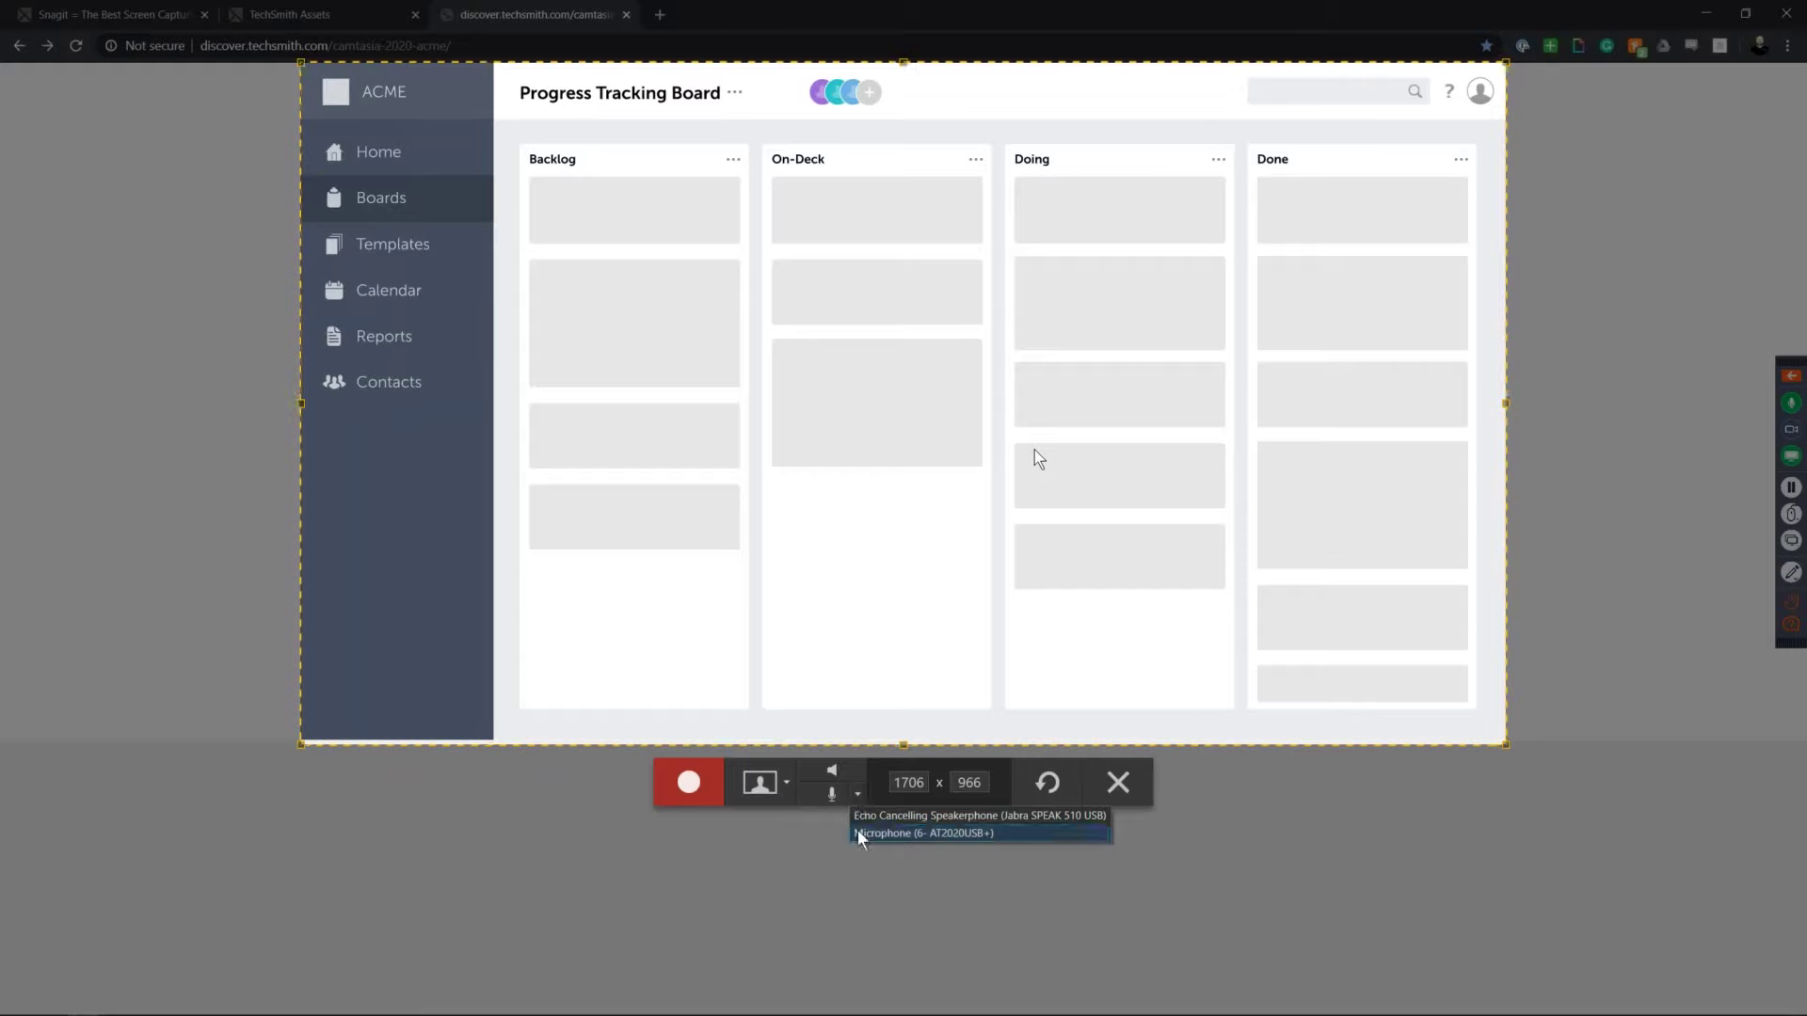
Step: Turn on microphone audio and start recording the Progress Tracking Board
click(834, 793)
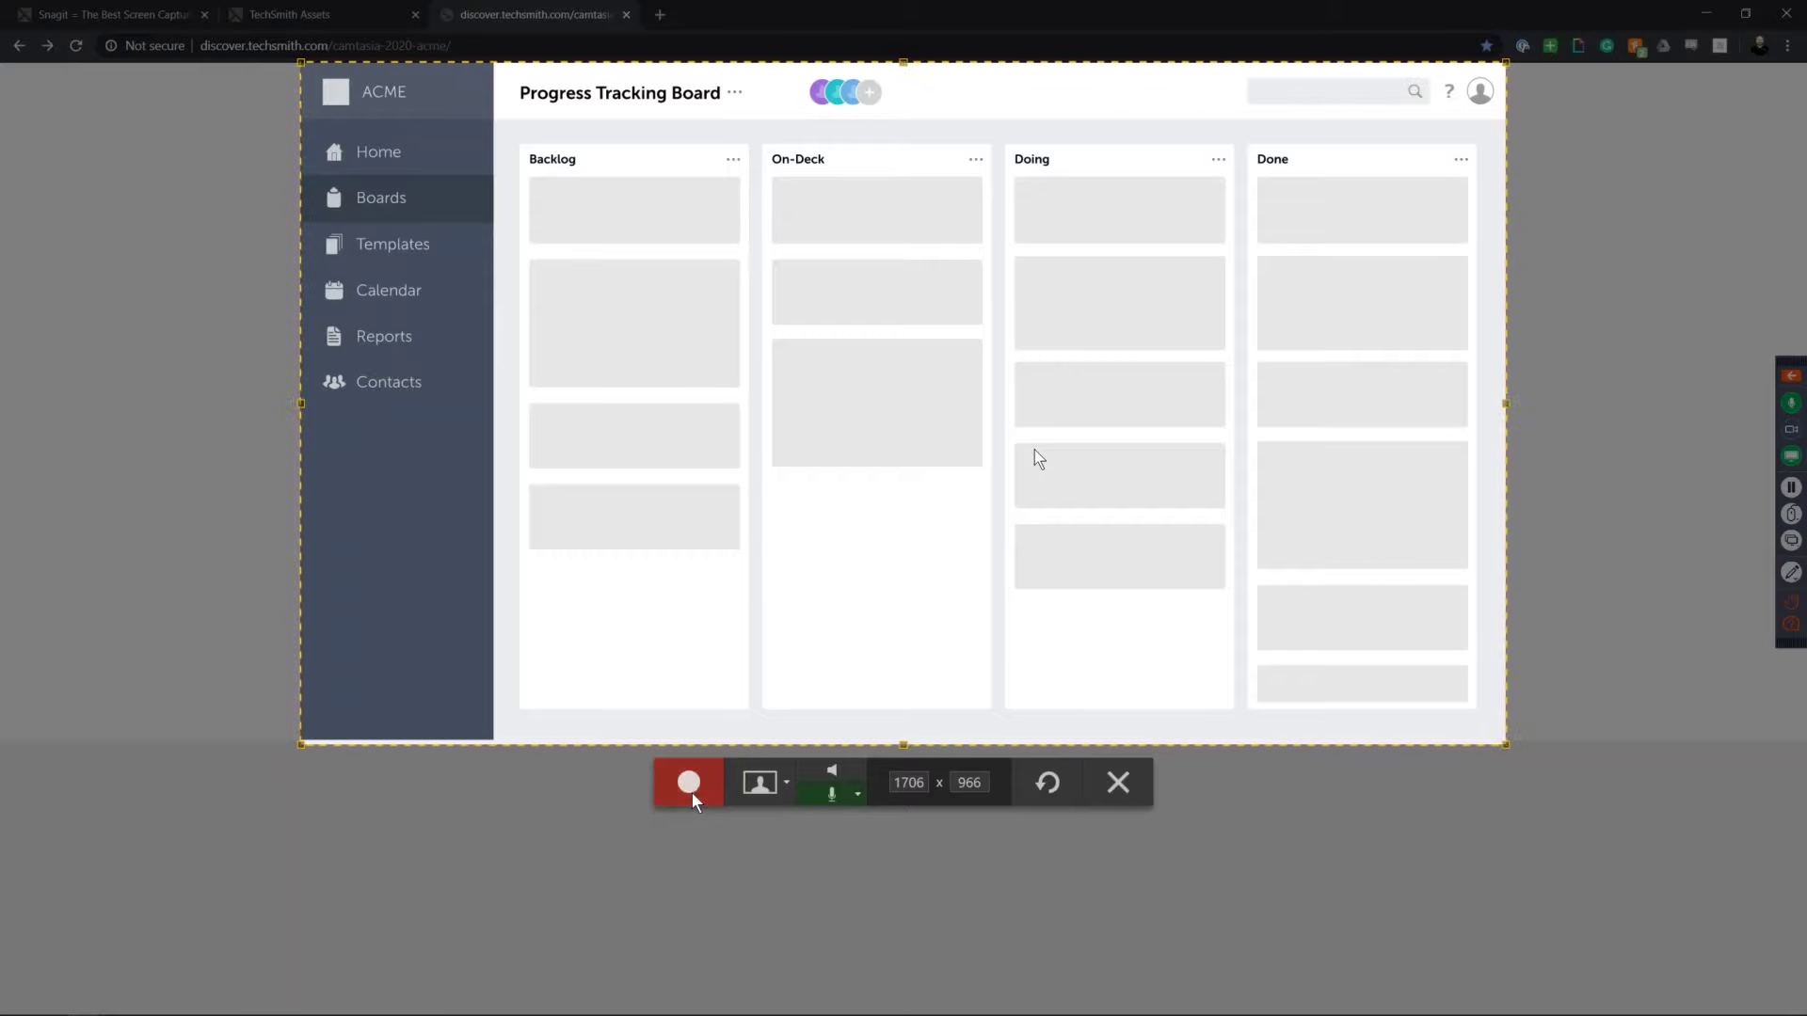
click(692, 793)
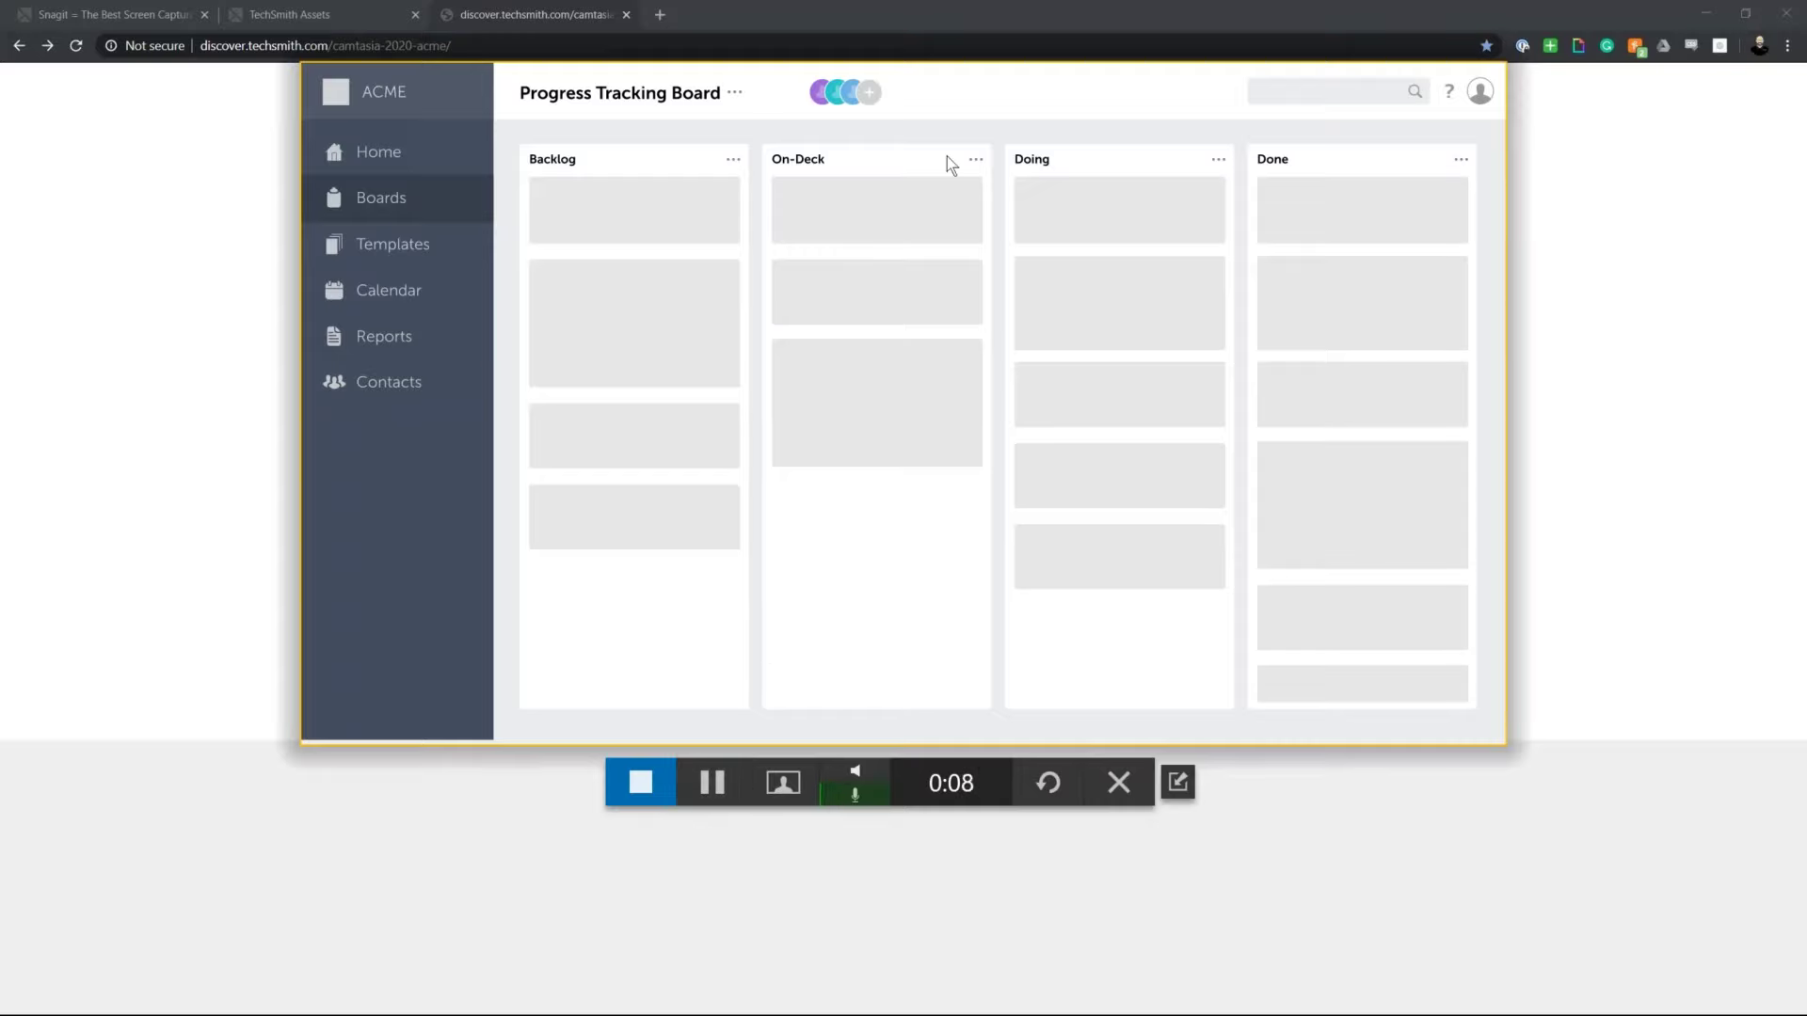
Step: Add a board member with the new member's name, e-mail and the Follower role
click(872, 94)
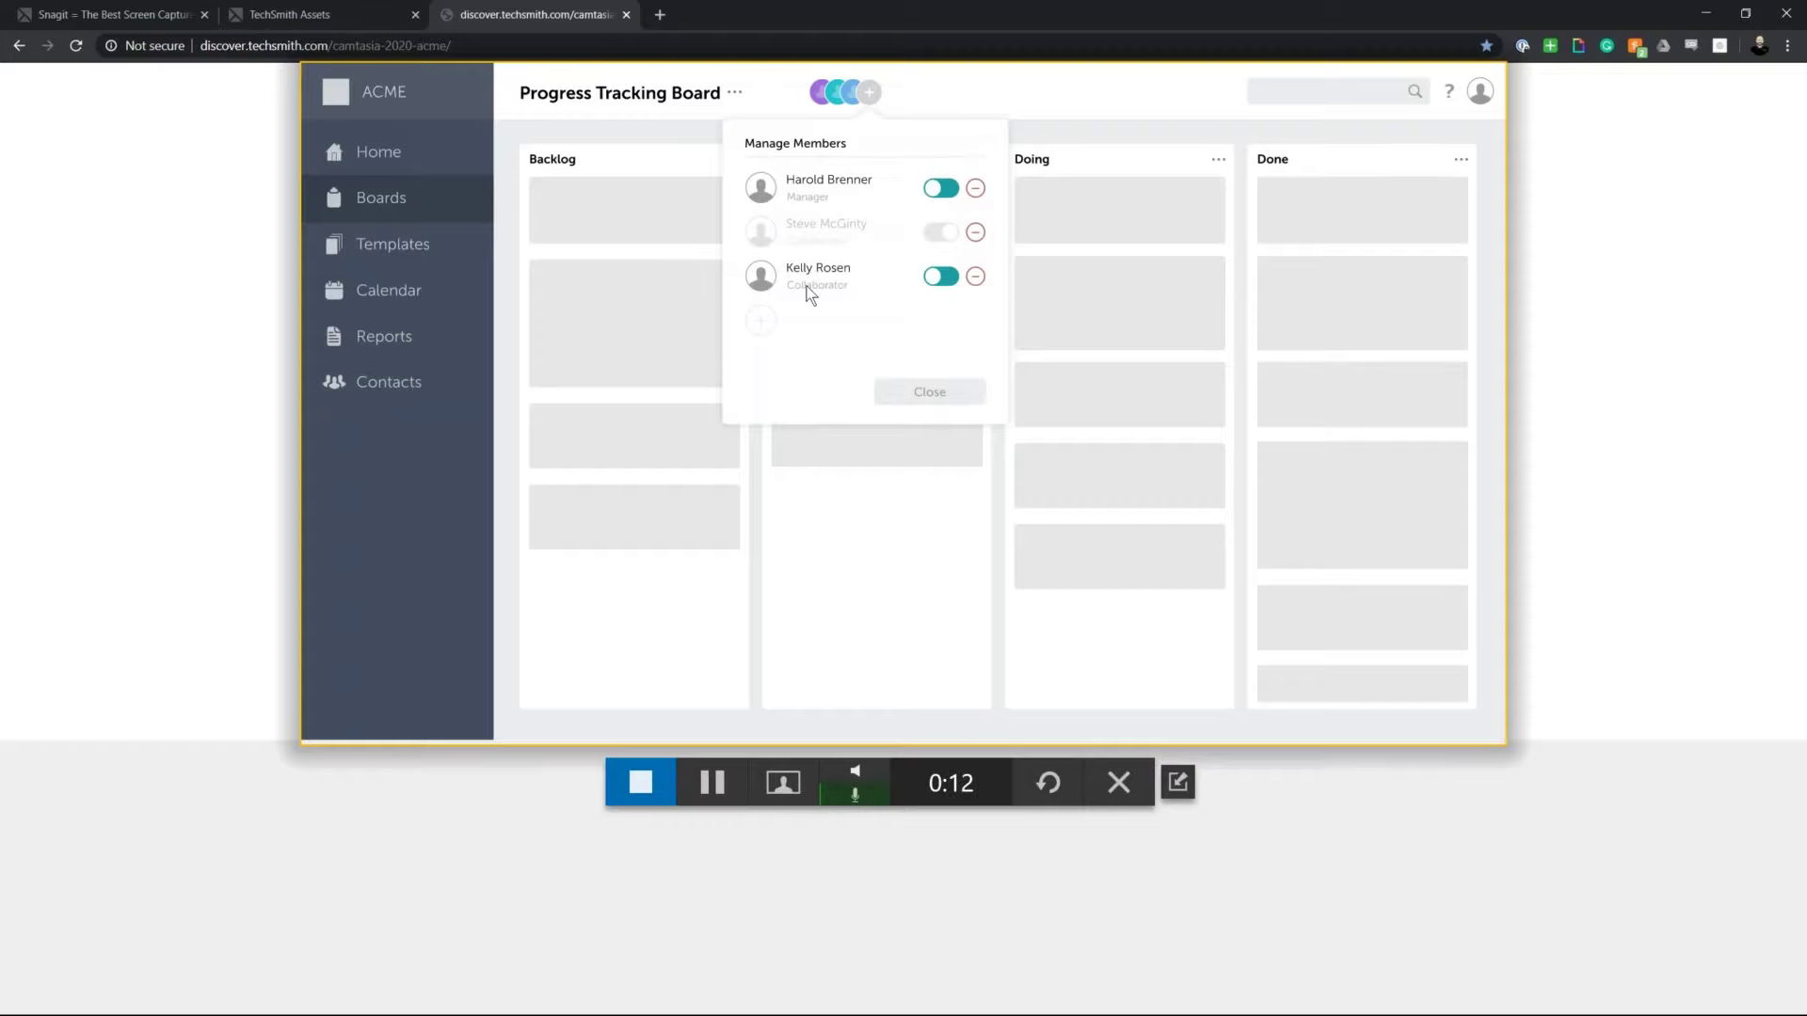
click(761, 321)
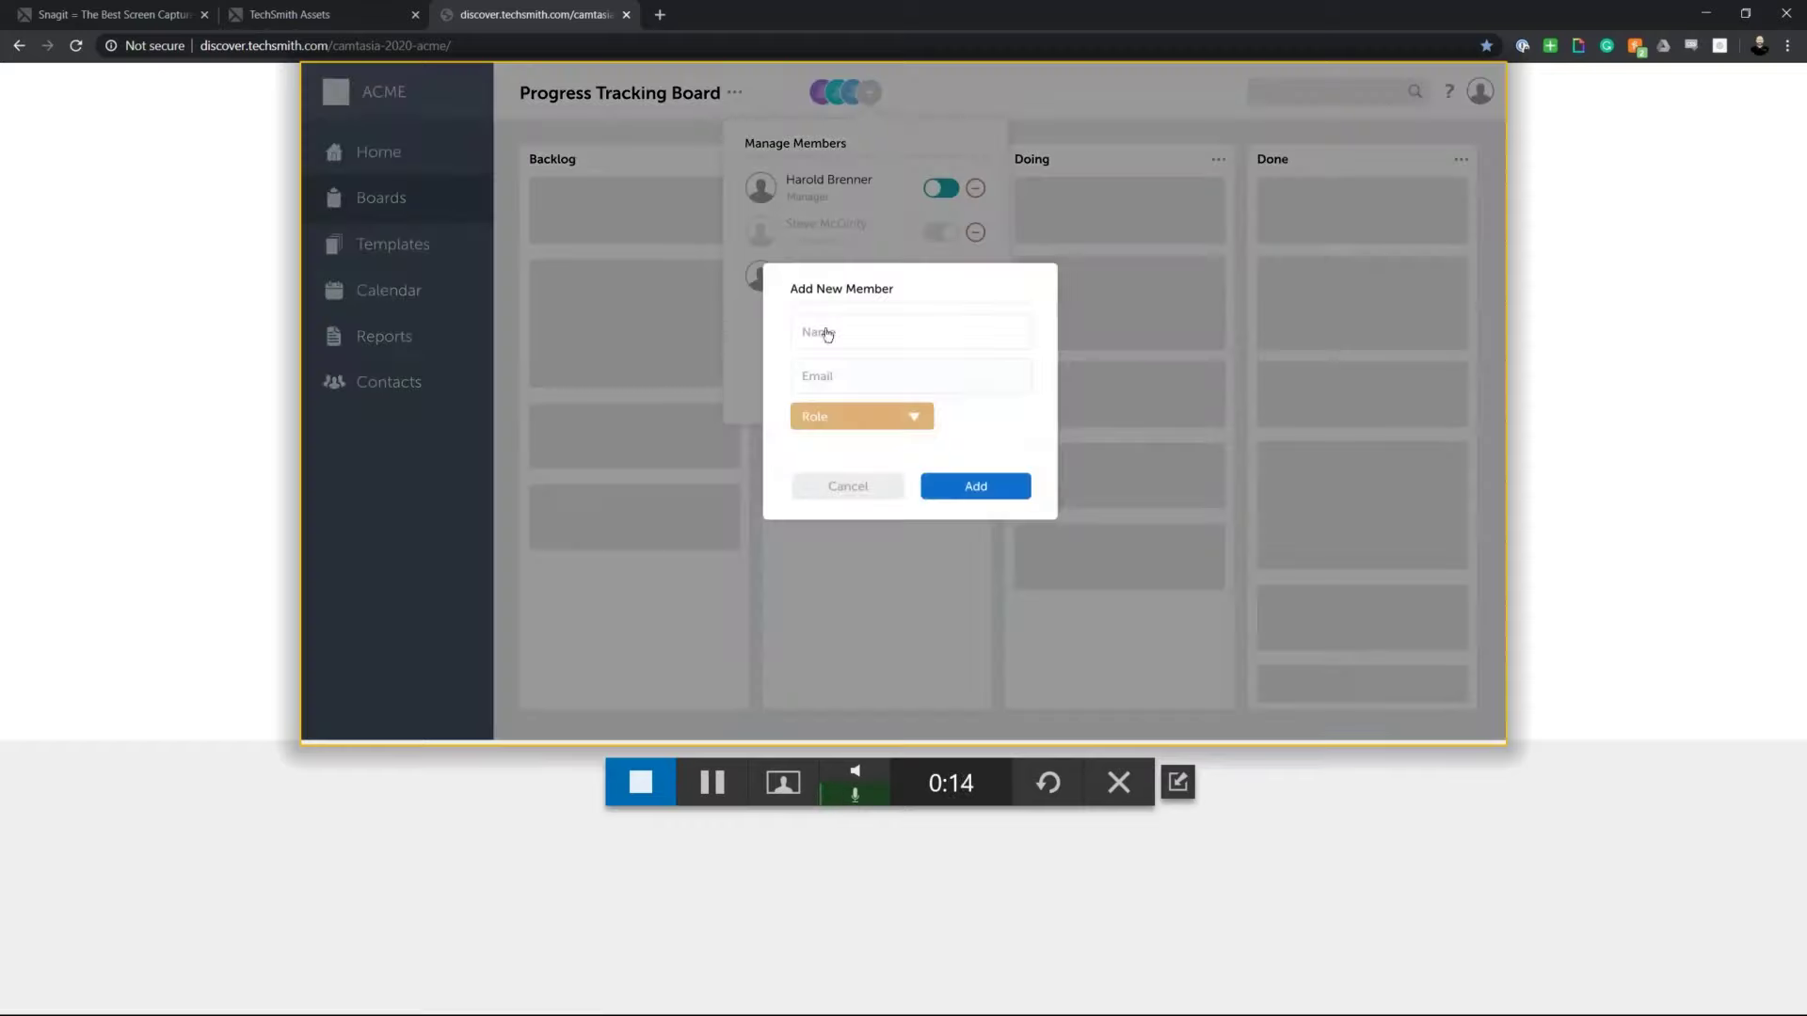
click(959, 342)
click(917, 381)
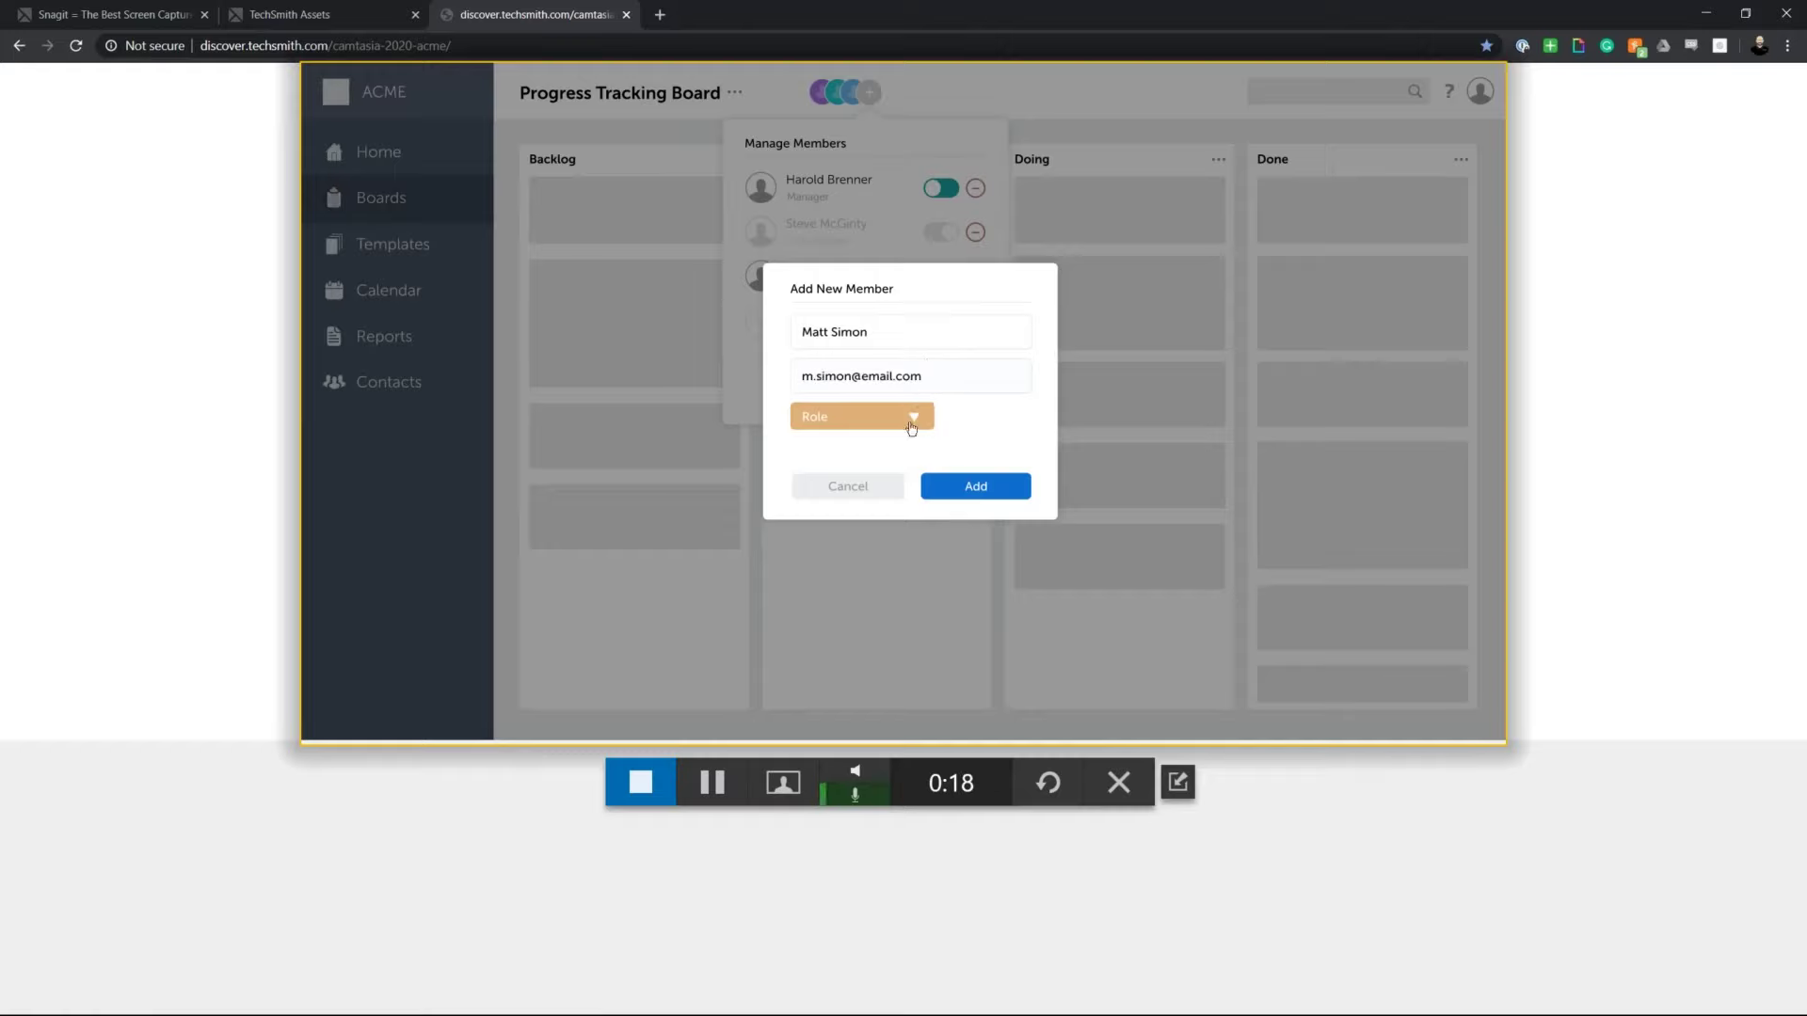
click(909, 420)
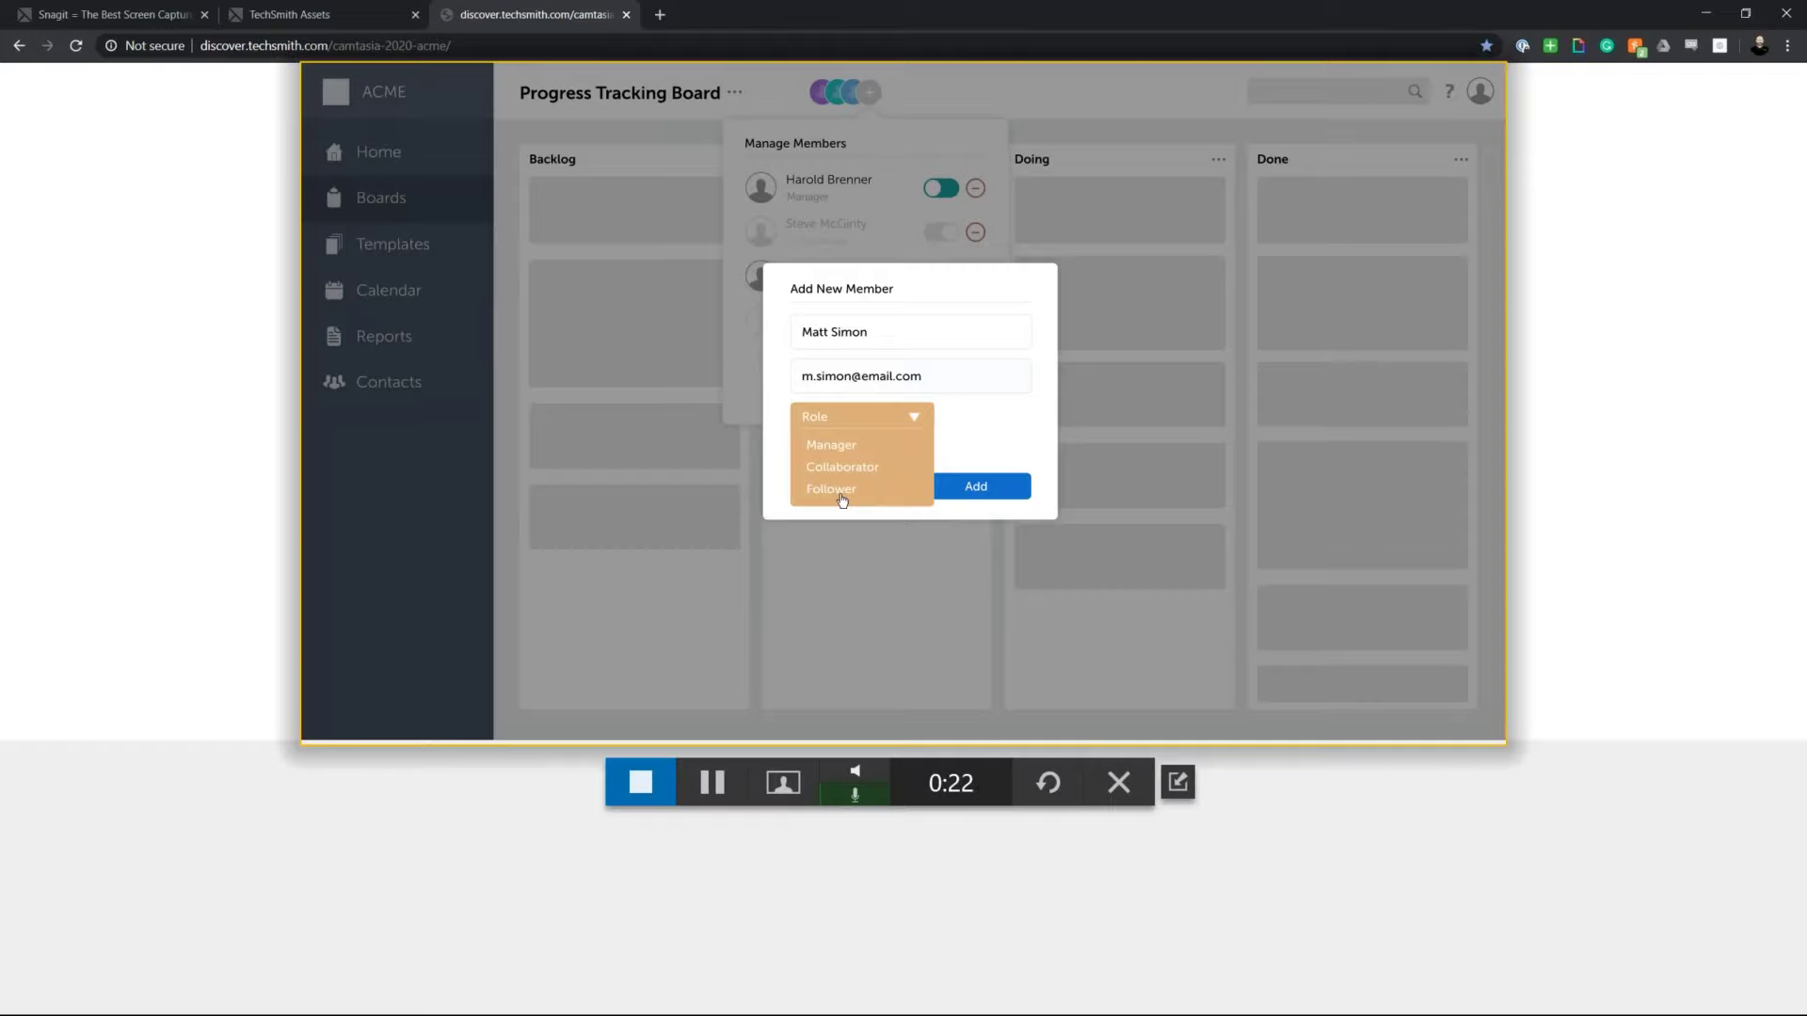
click(842, 498)
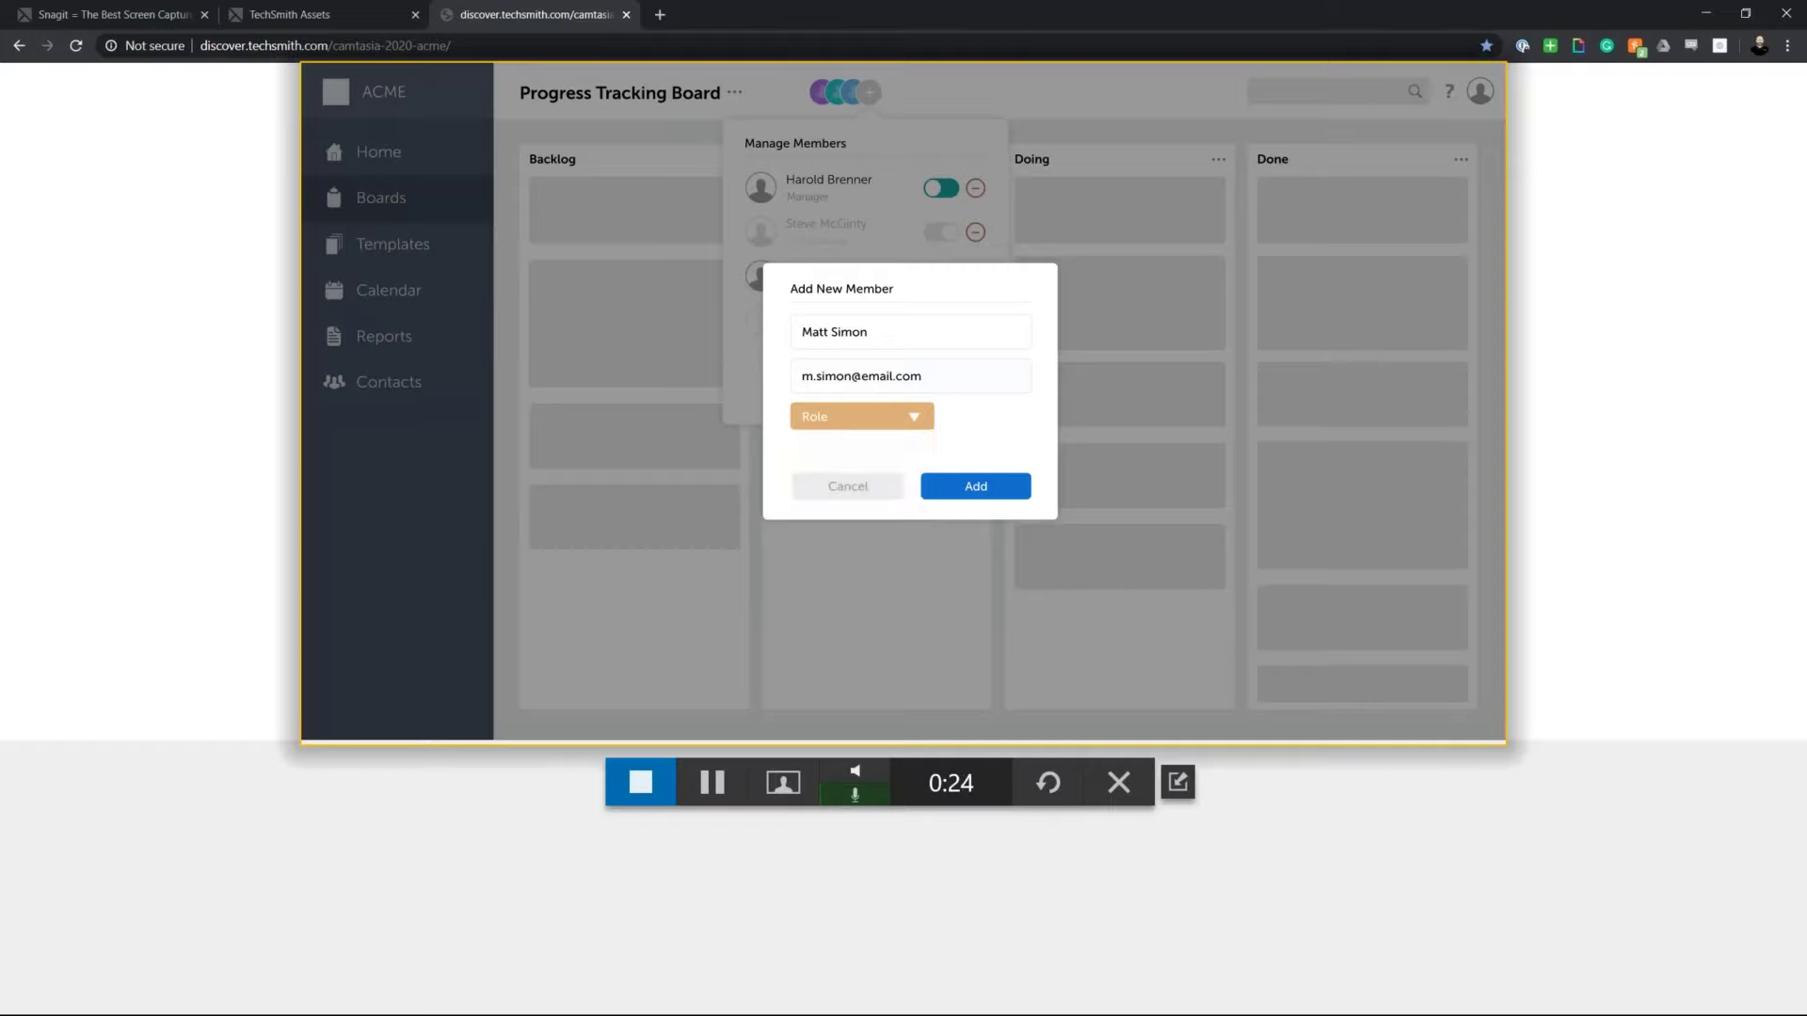
click(1017, 487)
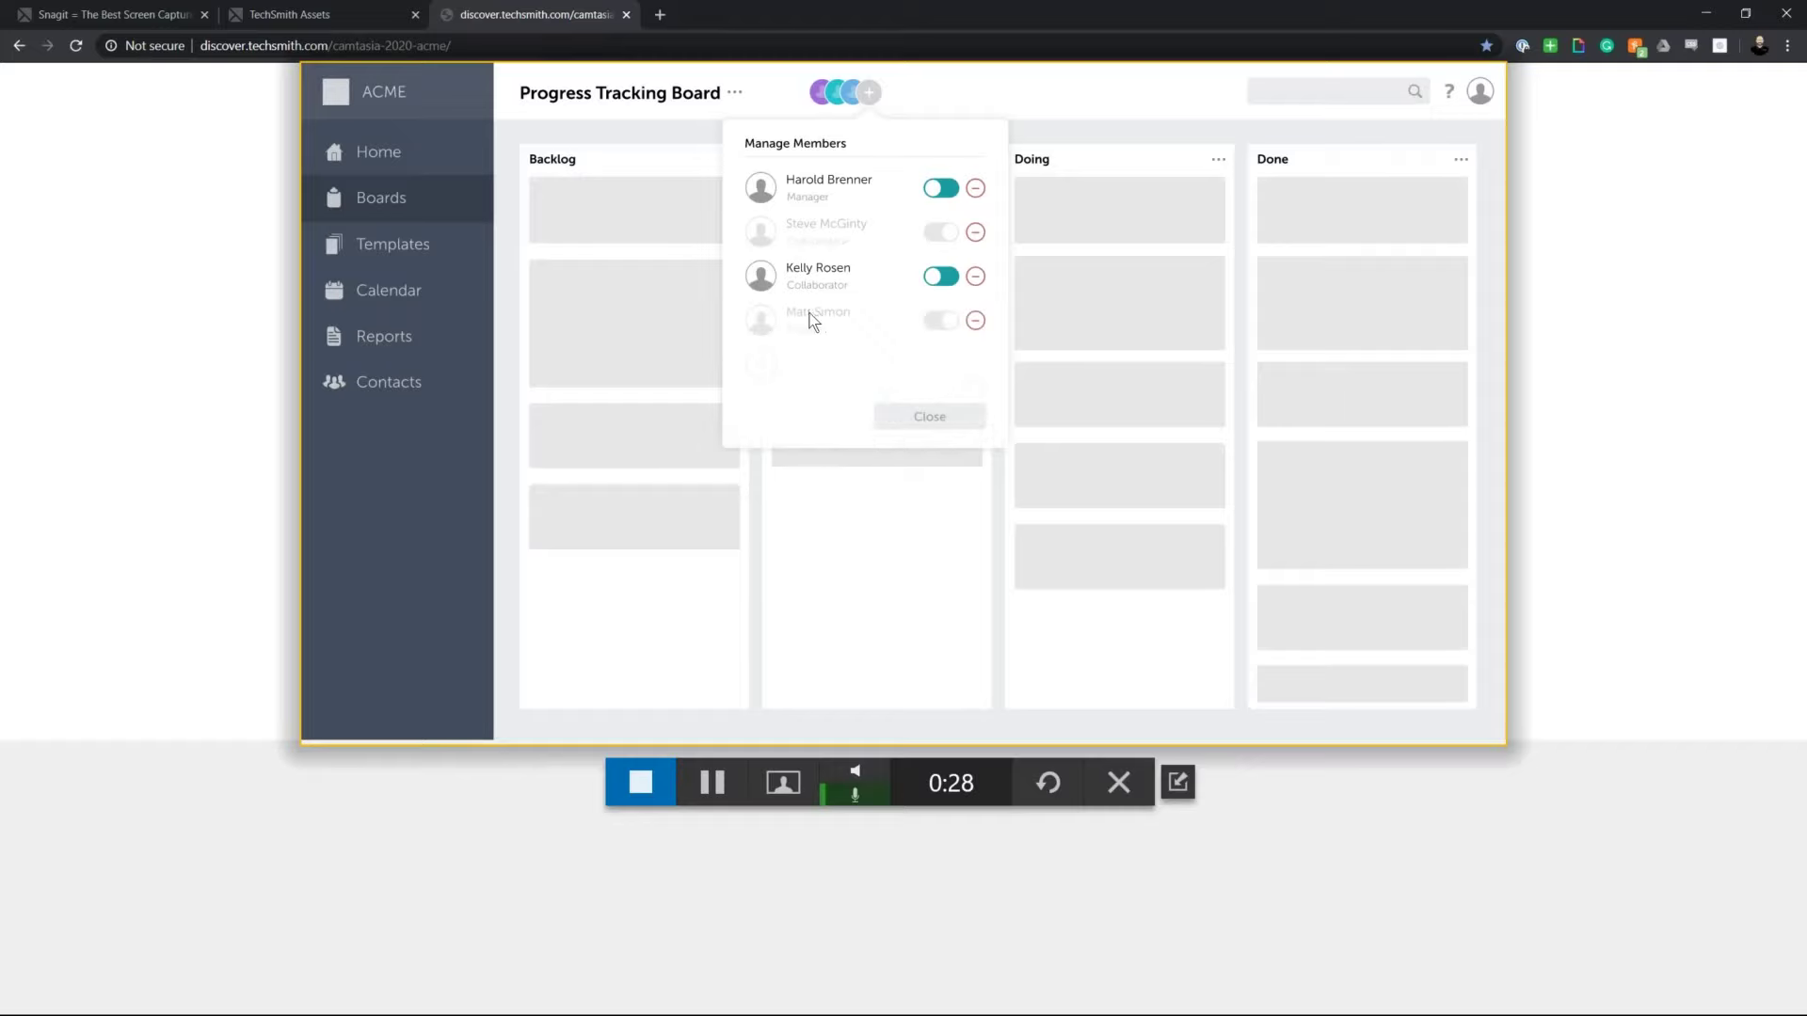
Step: Activate the new member's board access, close the member list, and stop recording
click(944, 322)
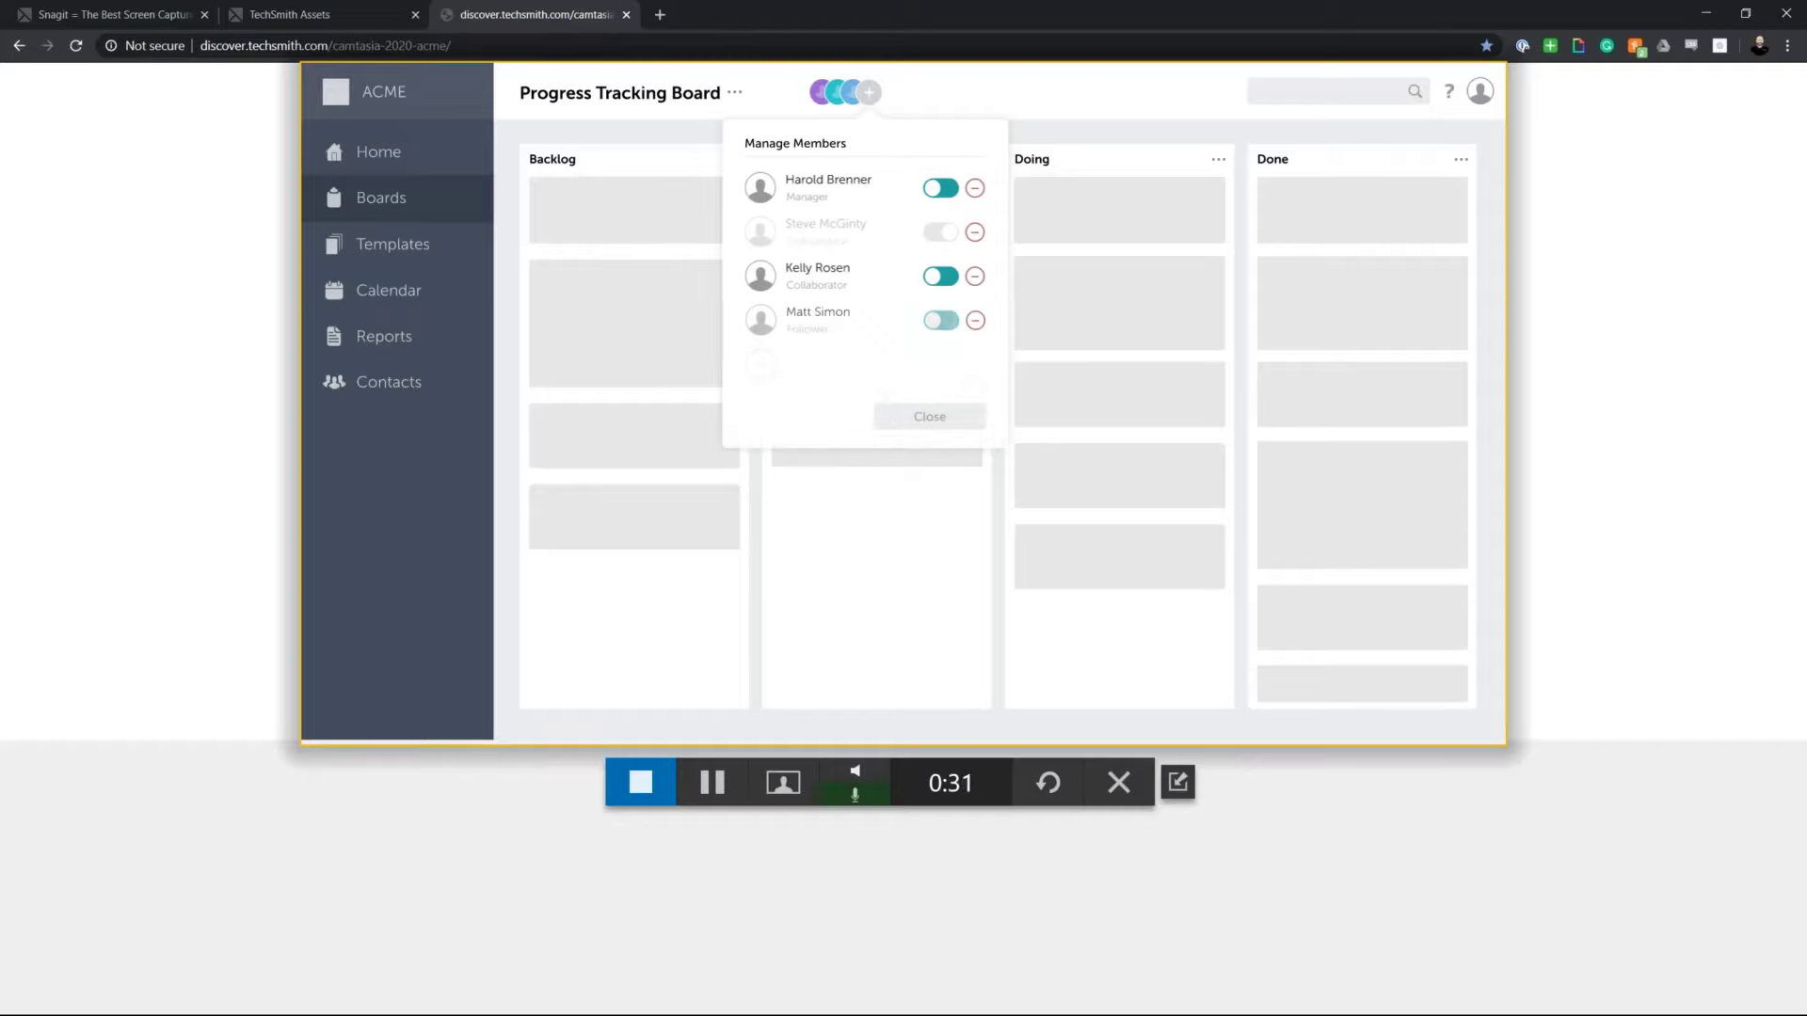
click(930, 416)
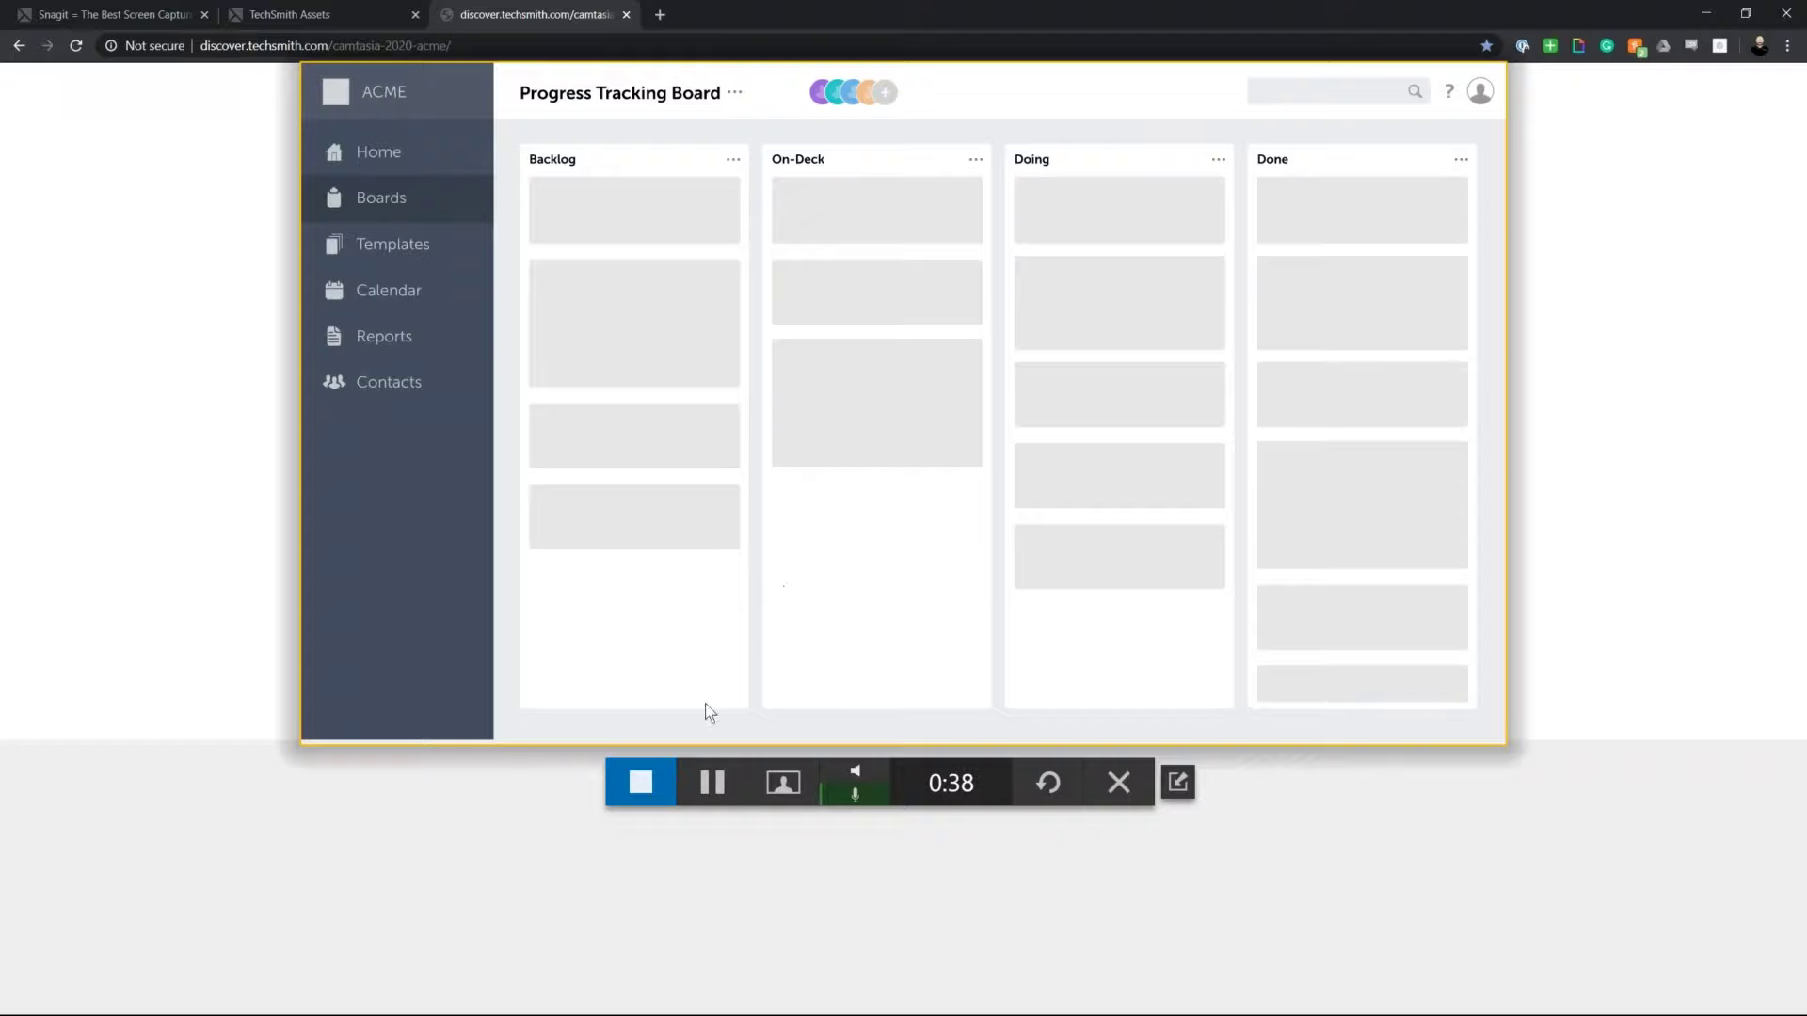
click(644, 783)
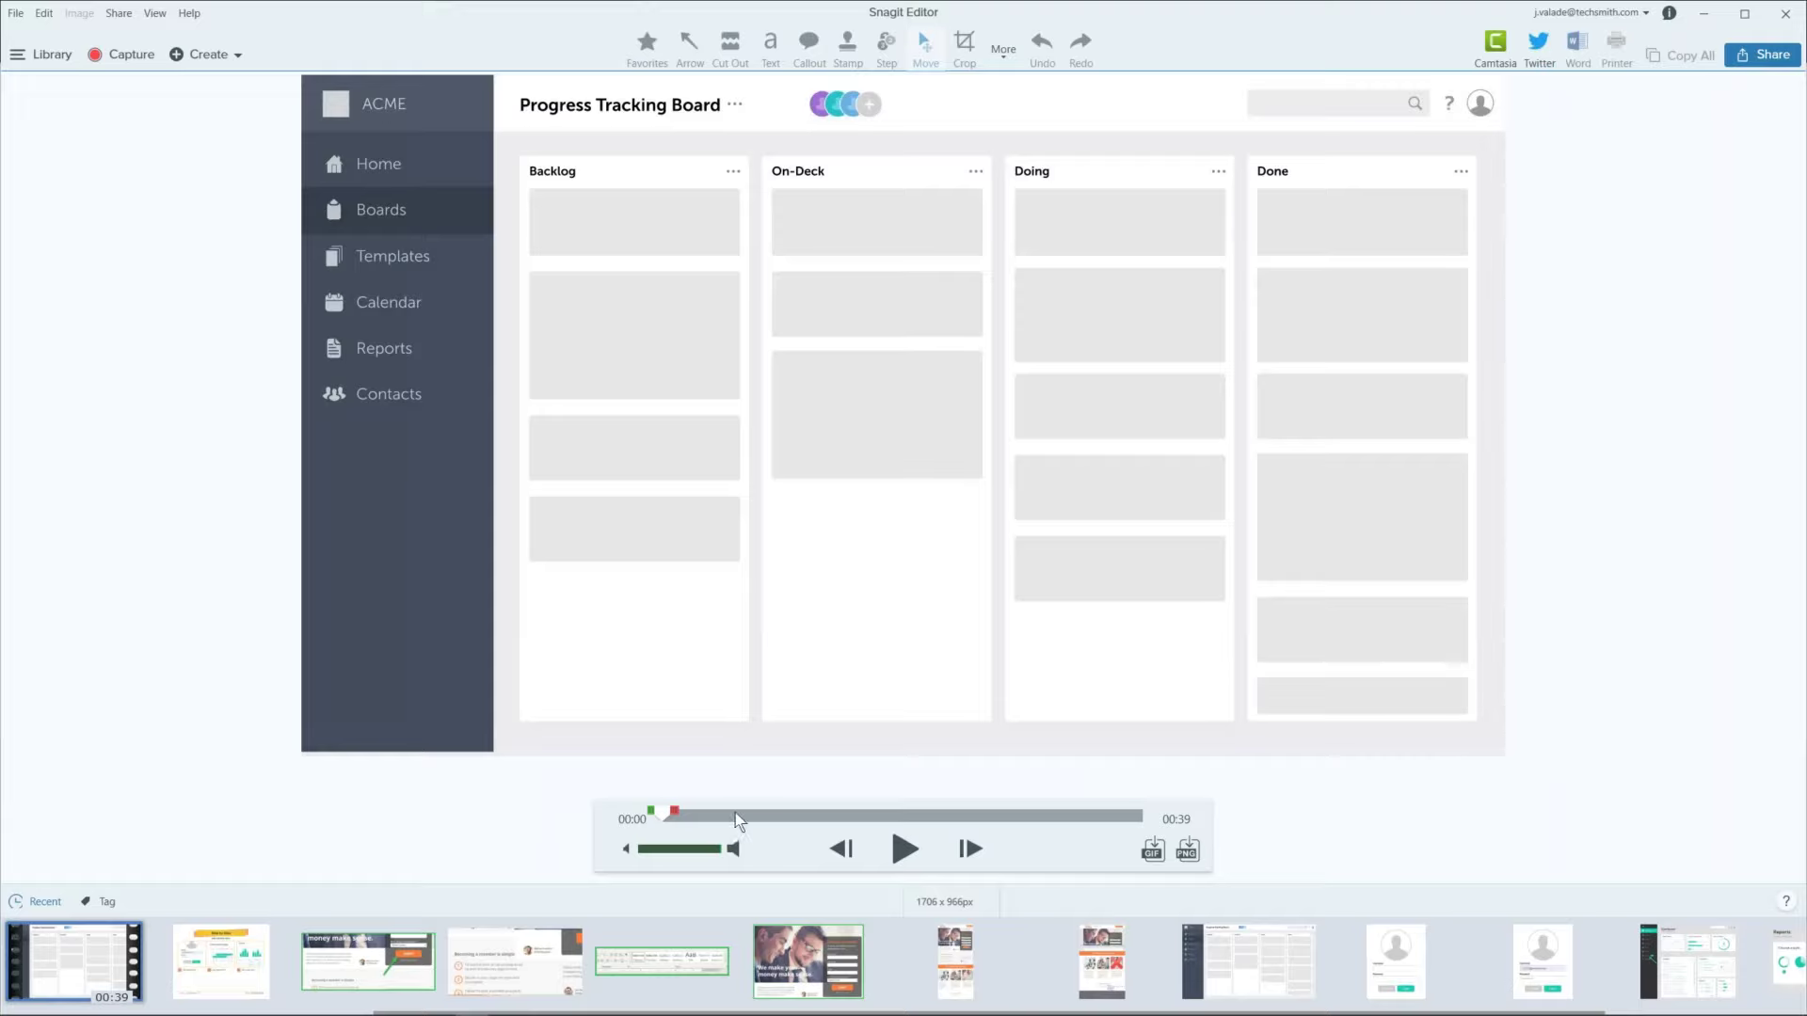
Step: Play the recording louder, pause near 00:12, and glance at the Share destinations without choosing one
click(899, 853)
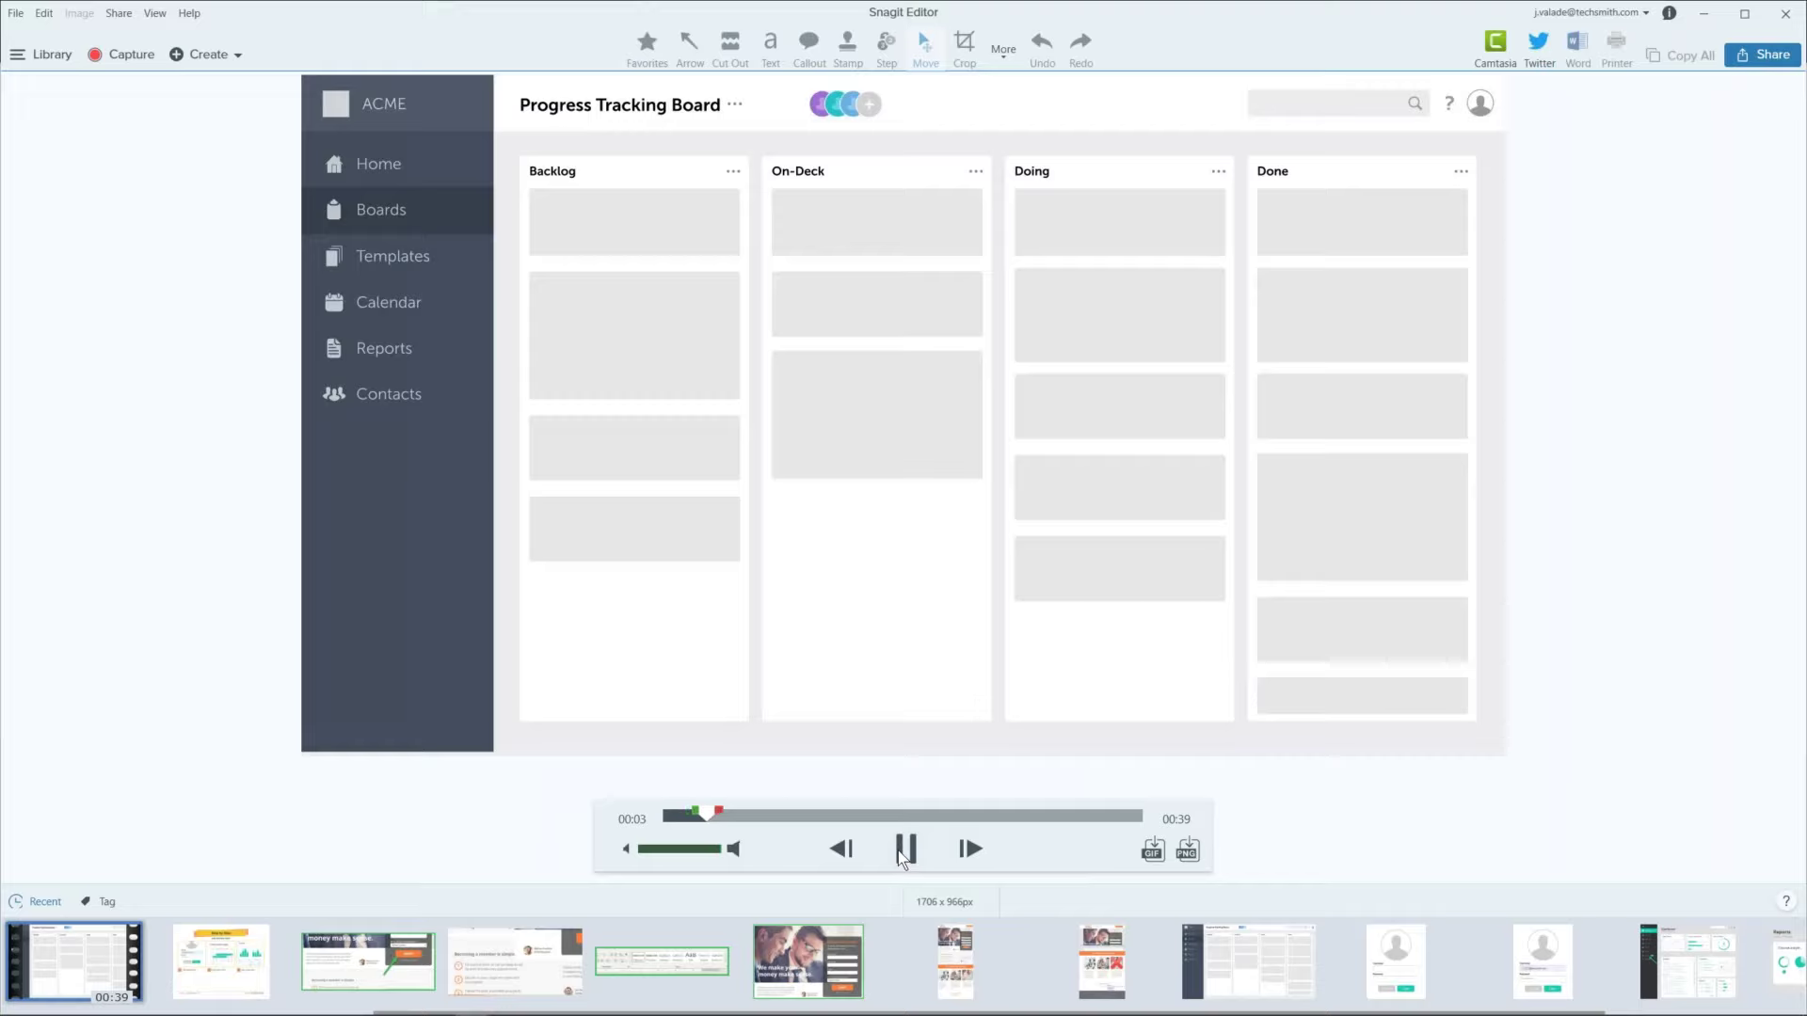
key(XF86AudioRaiseVolume)
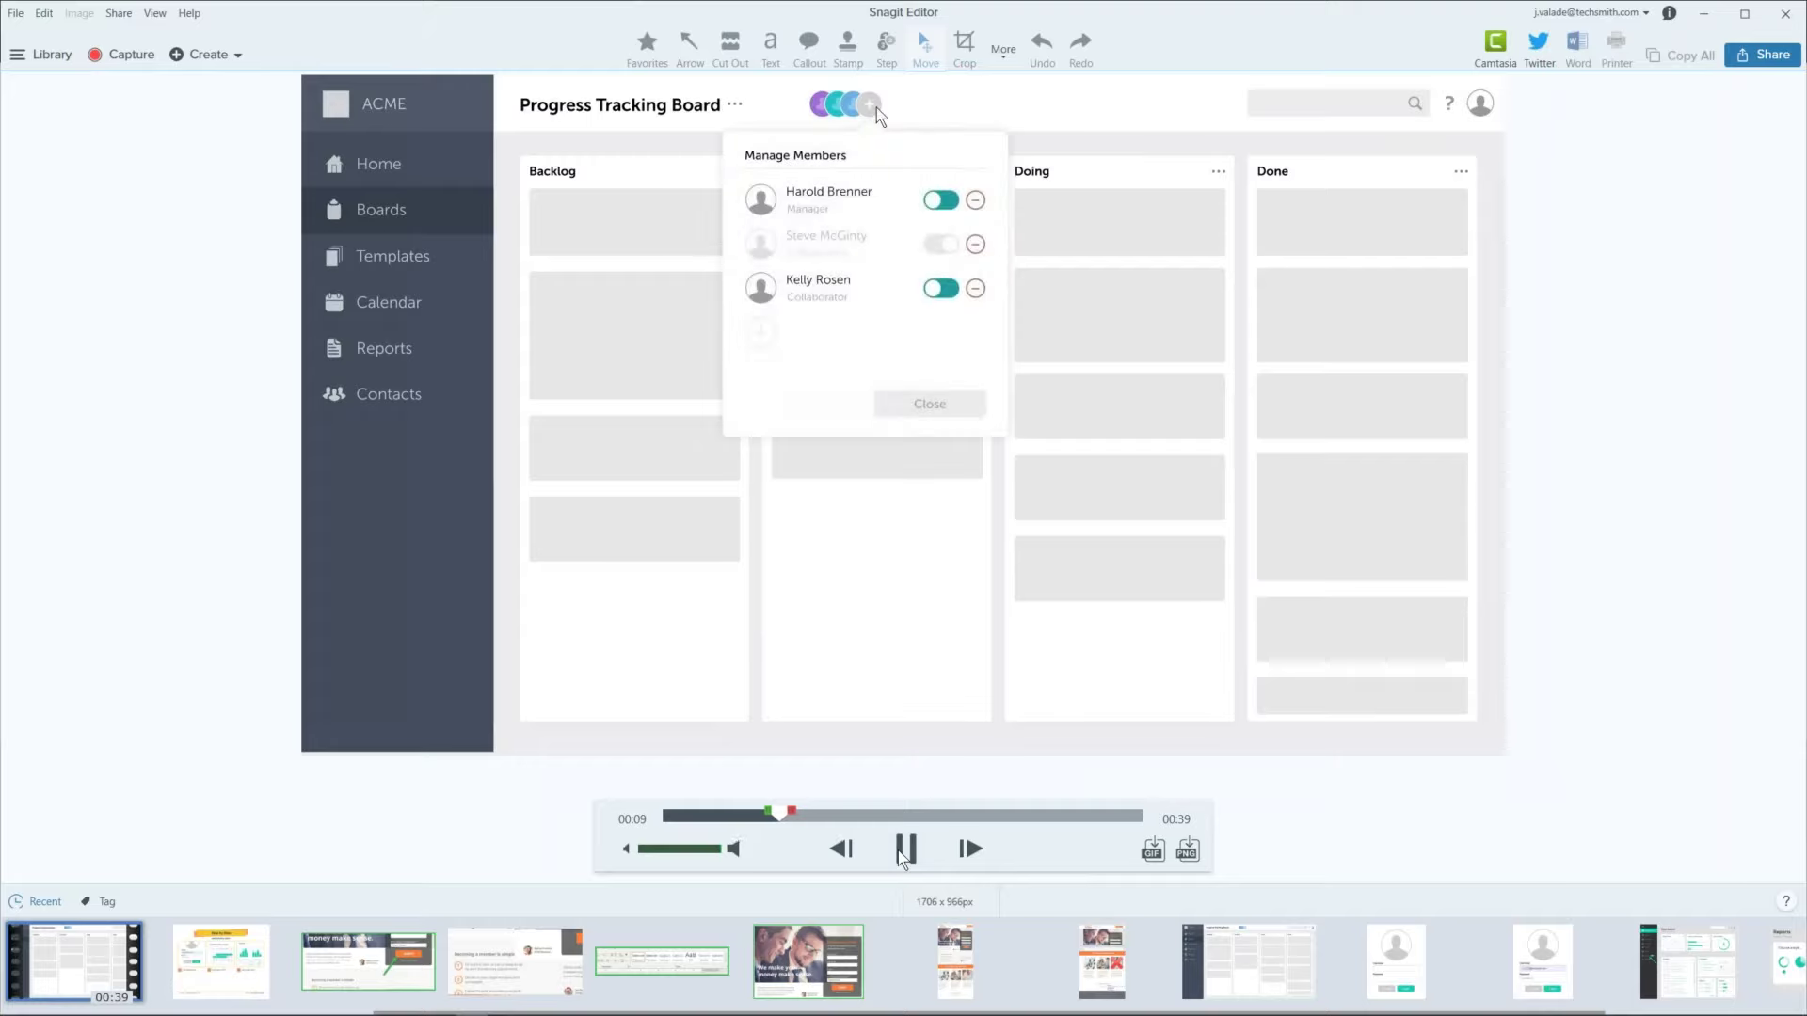
click(908, 856)
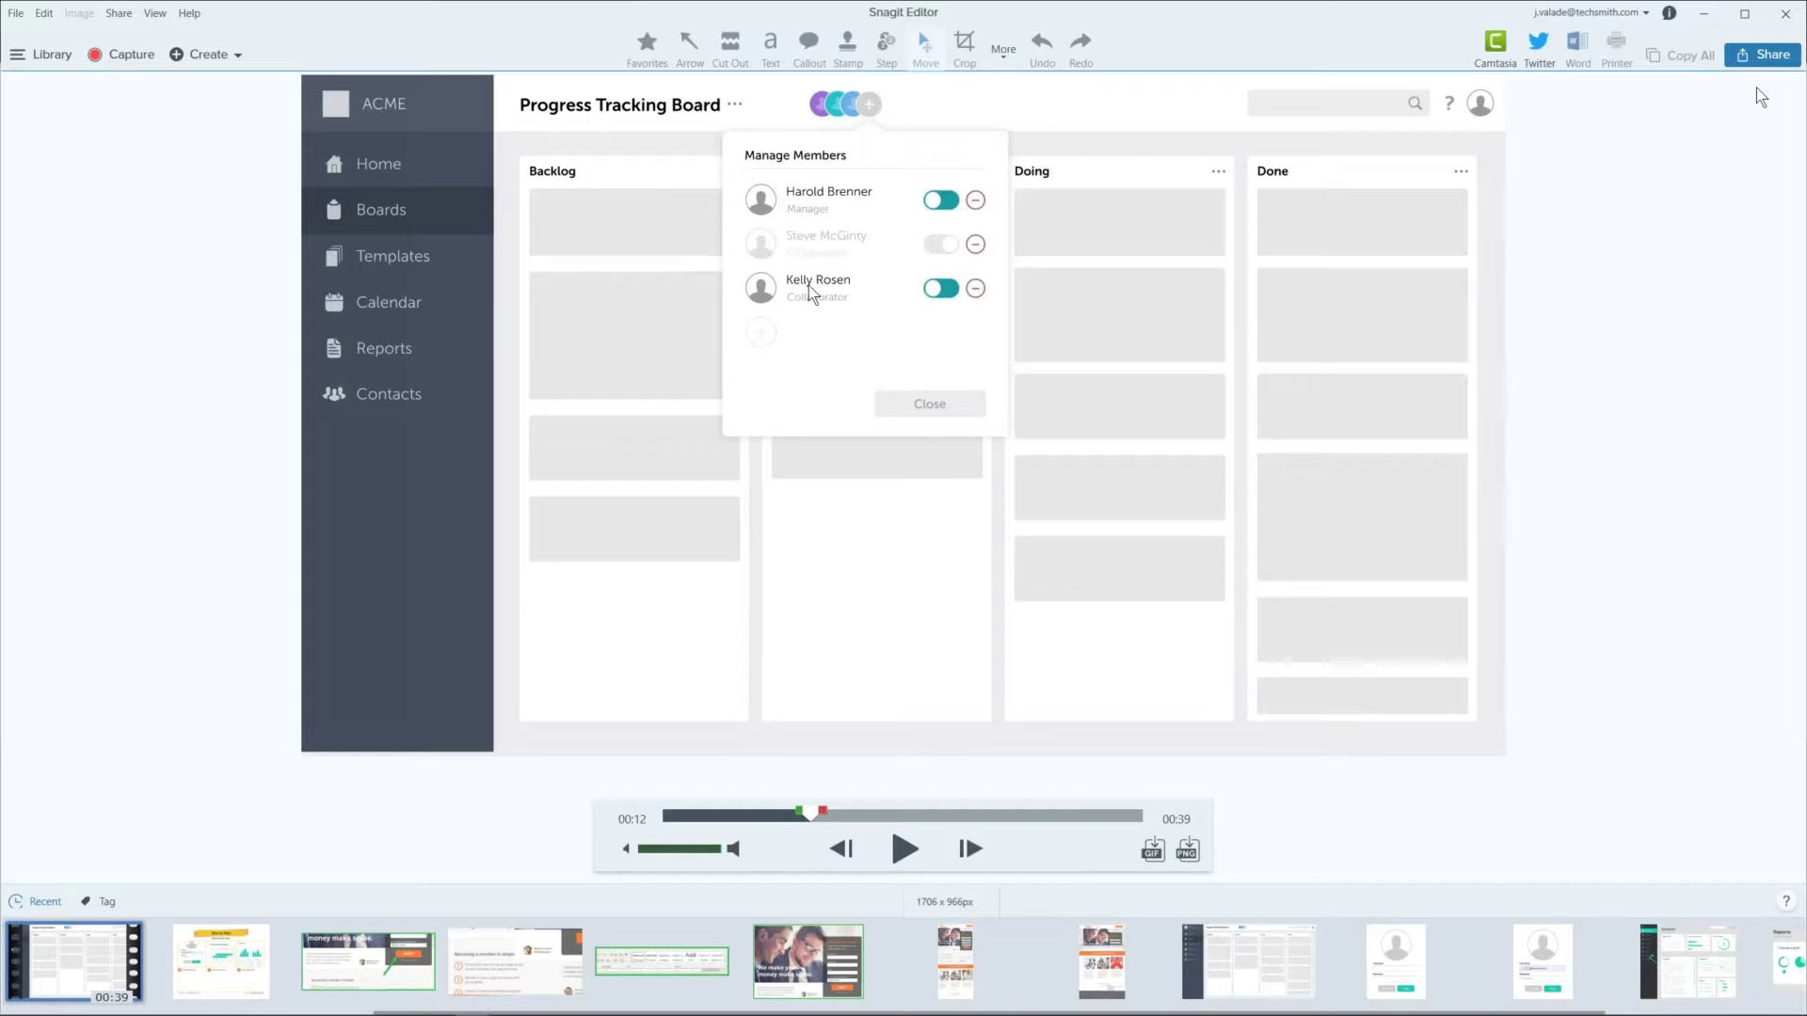
click(1767, 58)
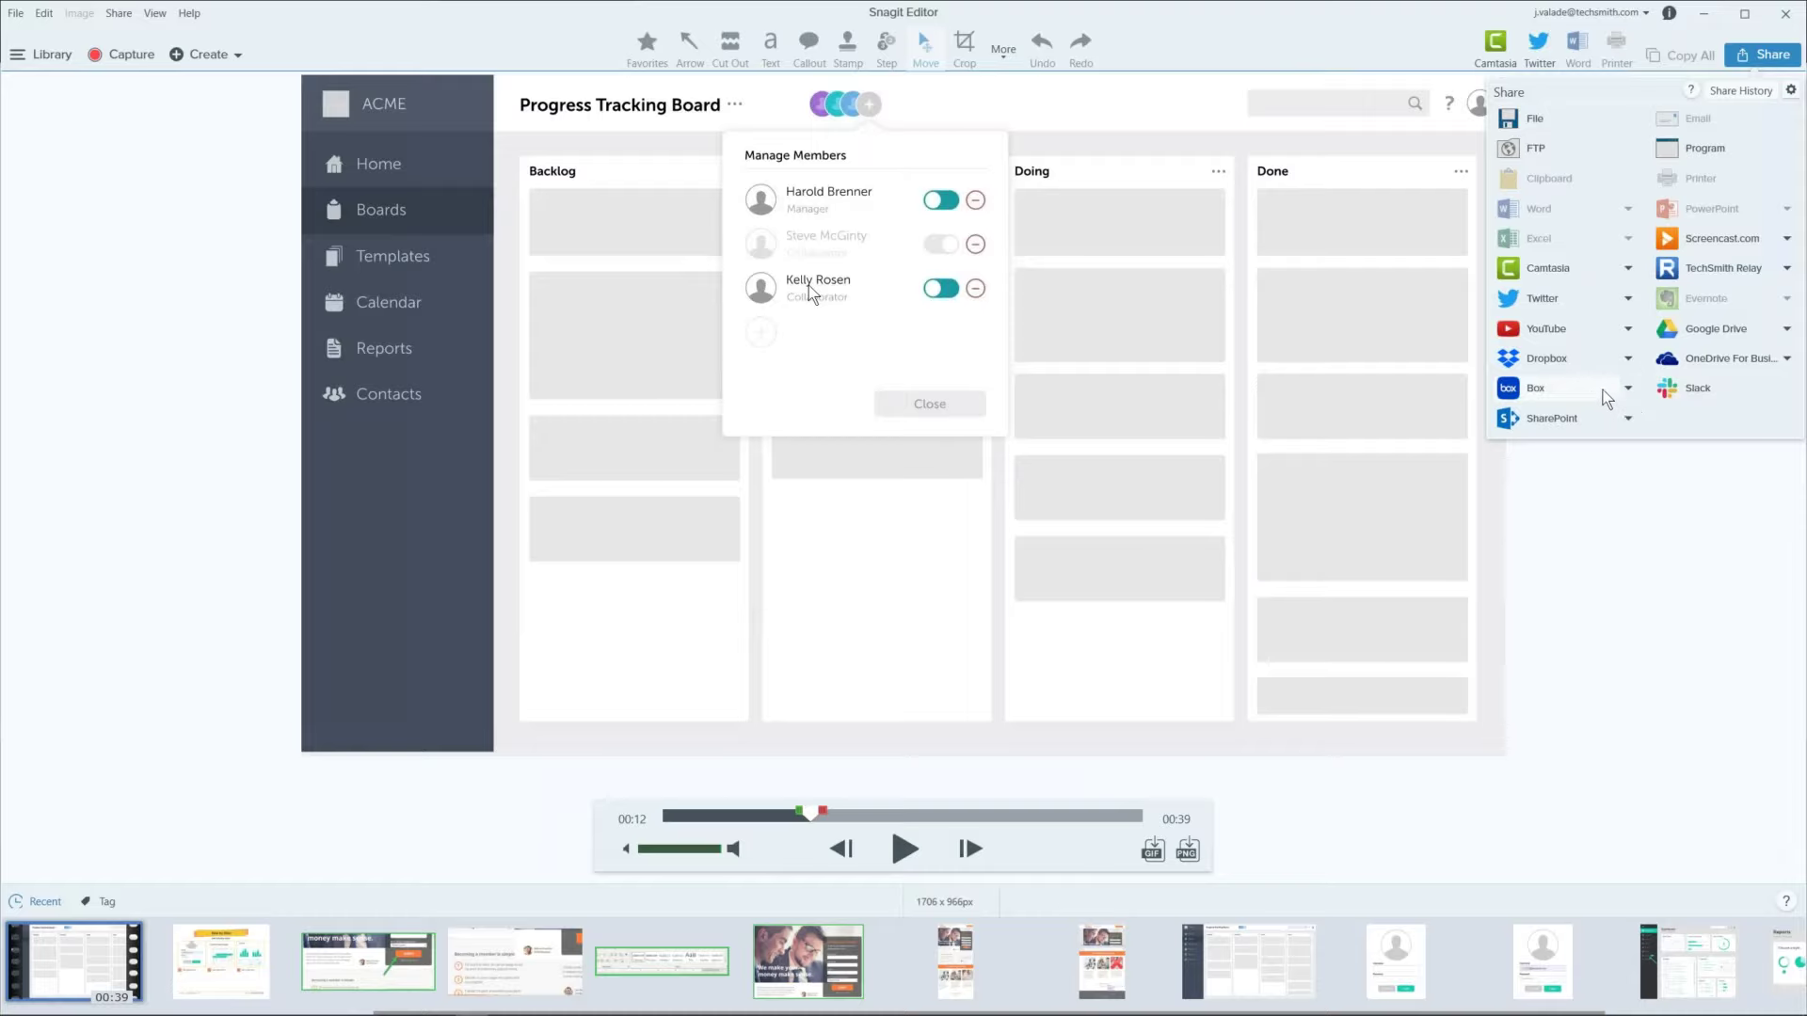
click(1528, 489)
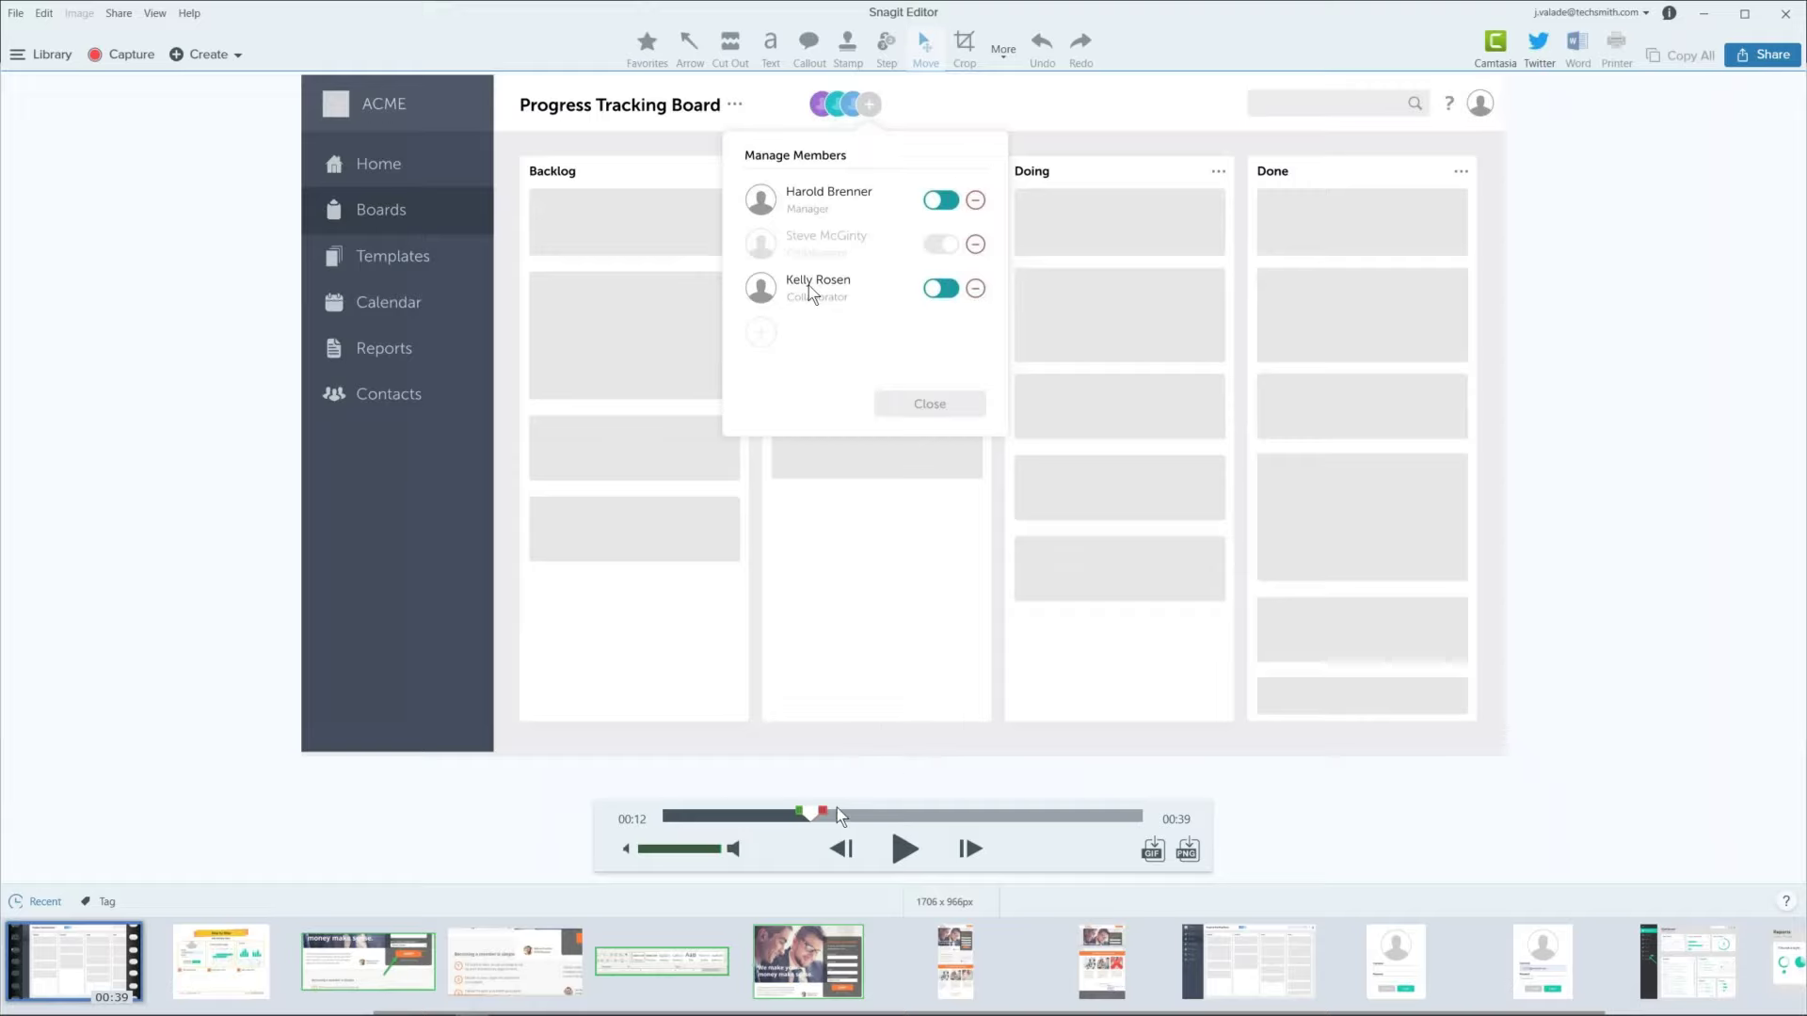
Step: Cut the opening stretch and another section to trim the video to 33 seconds, playhead back at 00:21
drag(809, 813, 696, 813)
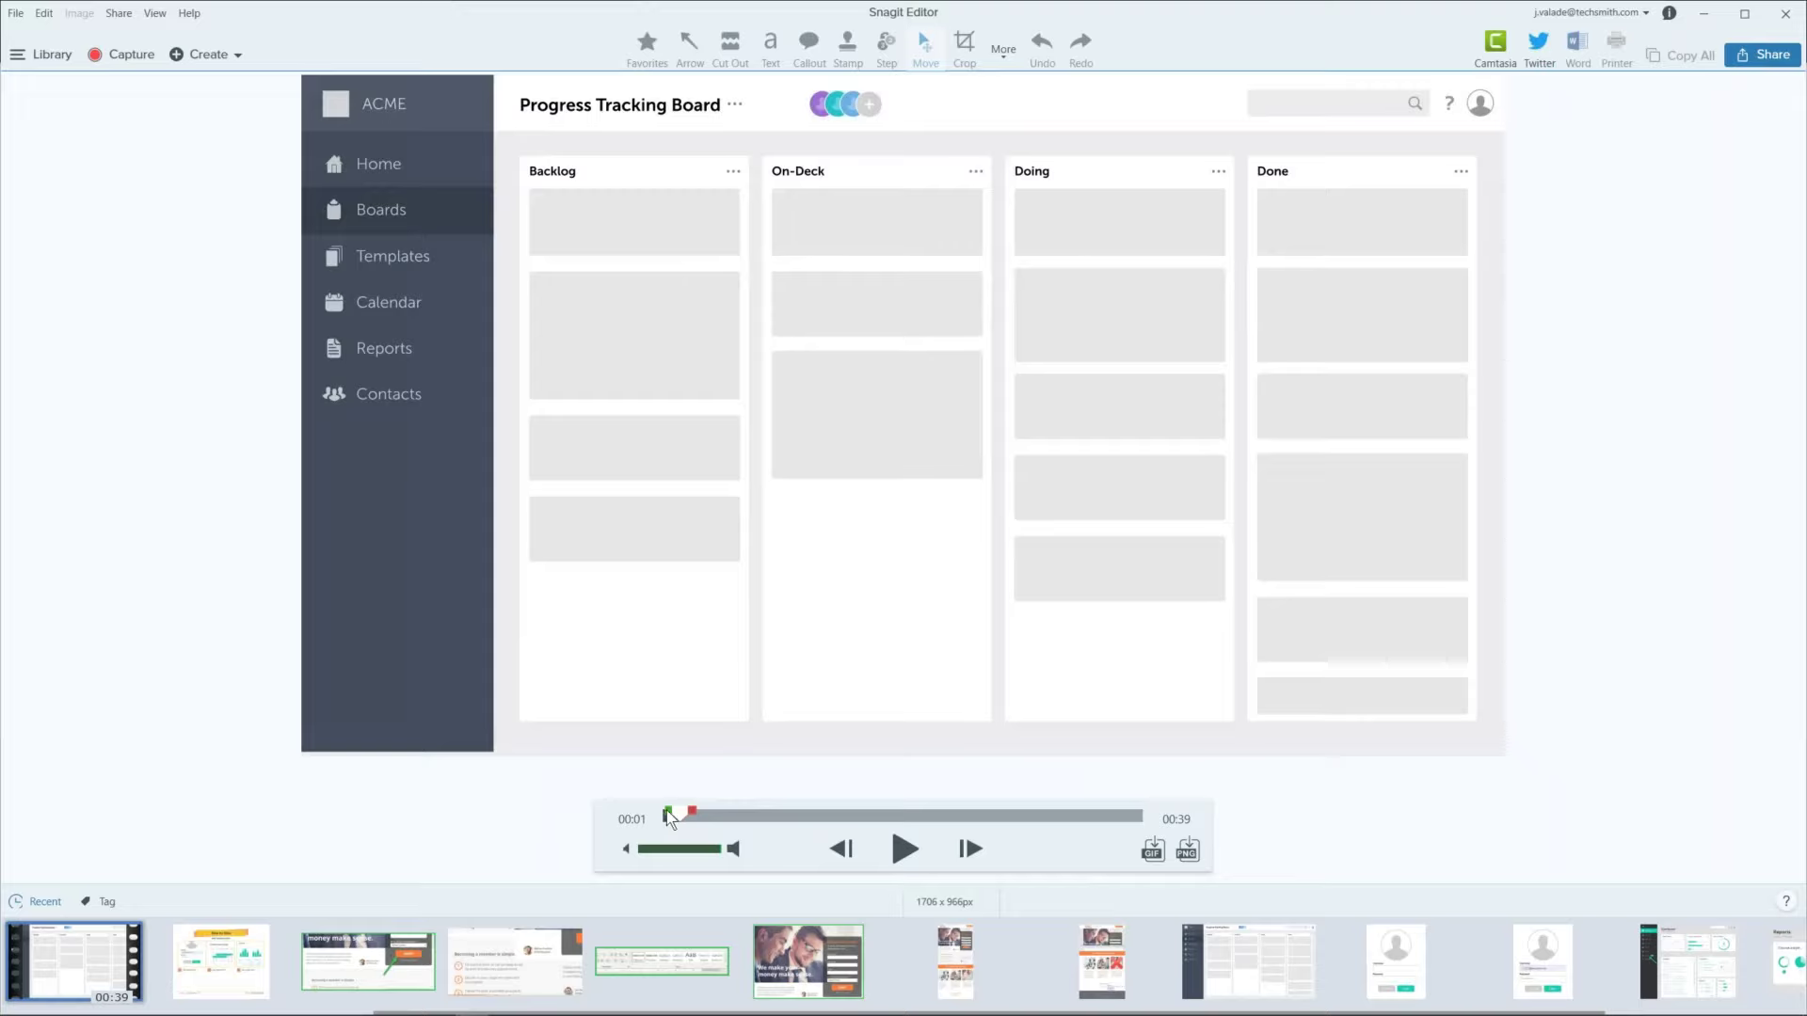
drag(666, 811, 1039, 815)
click(635, 786)
click(994, 794)
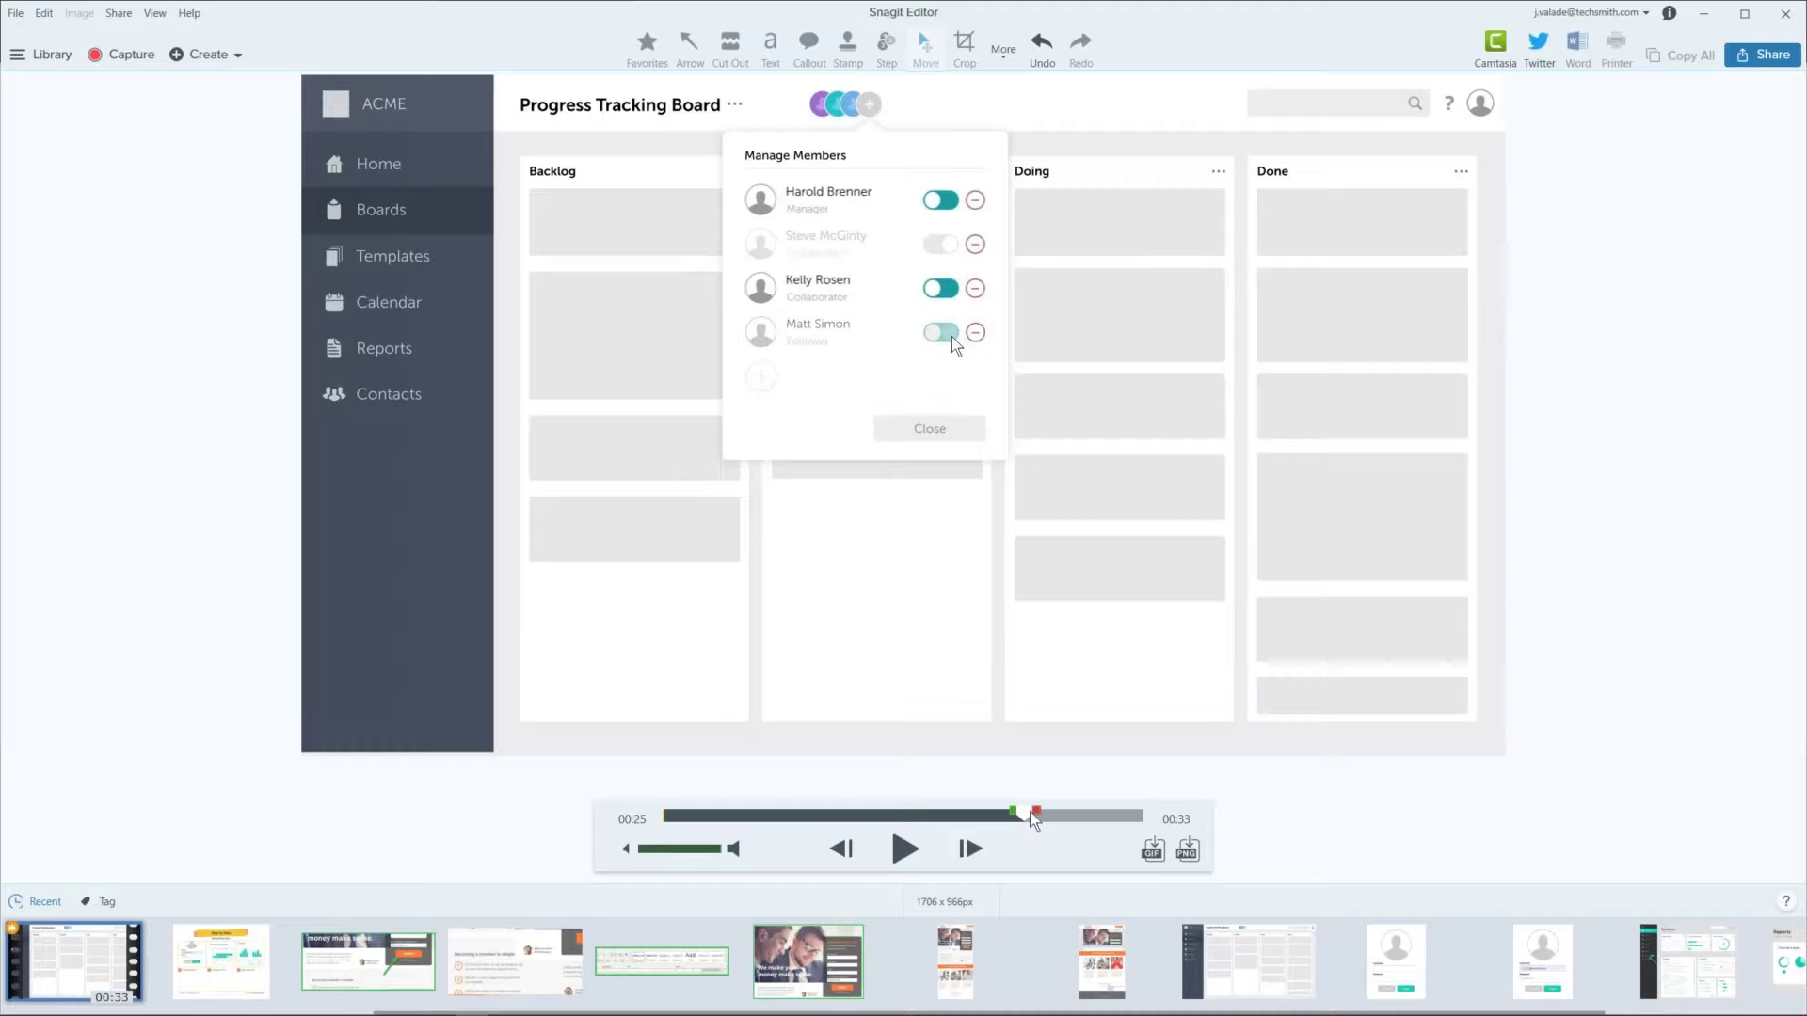
drag(1025, 811, 945, 827)
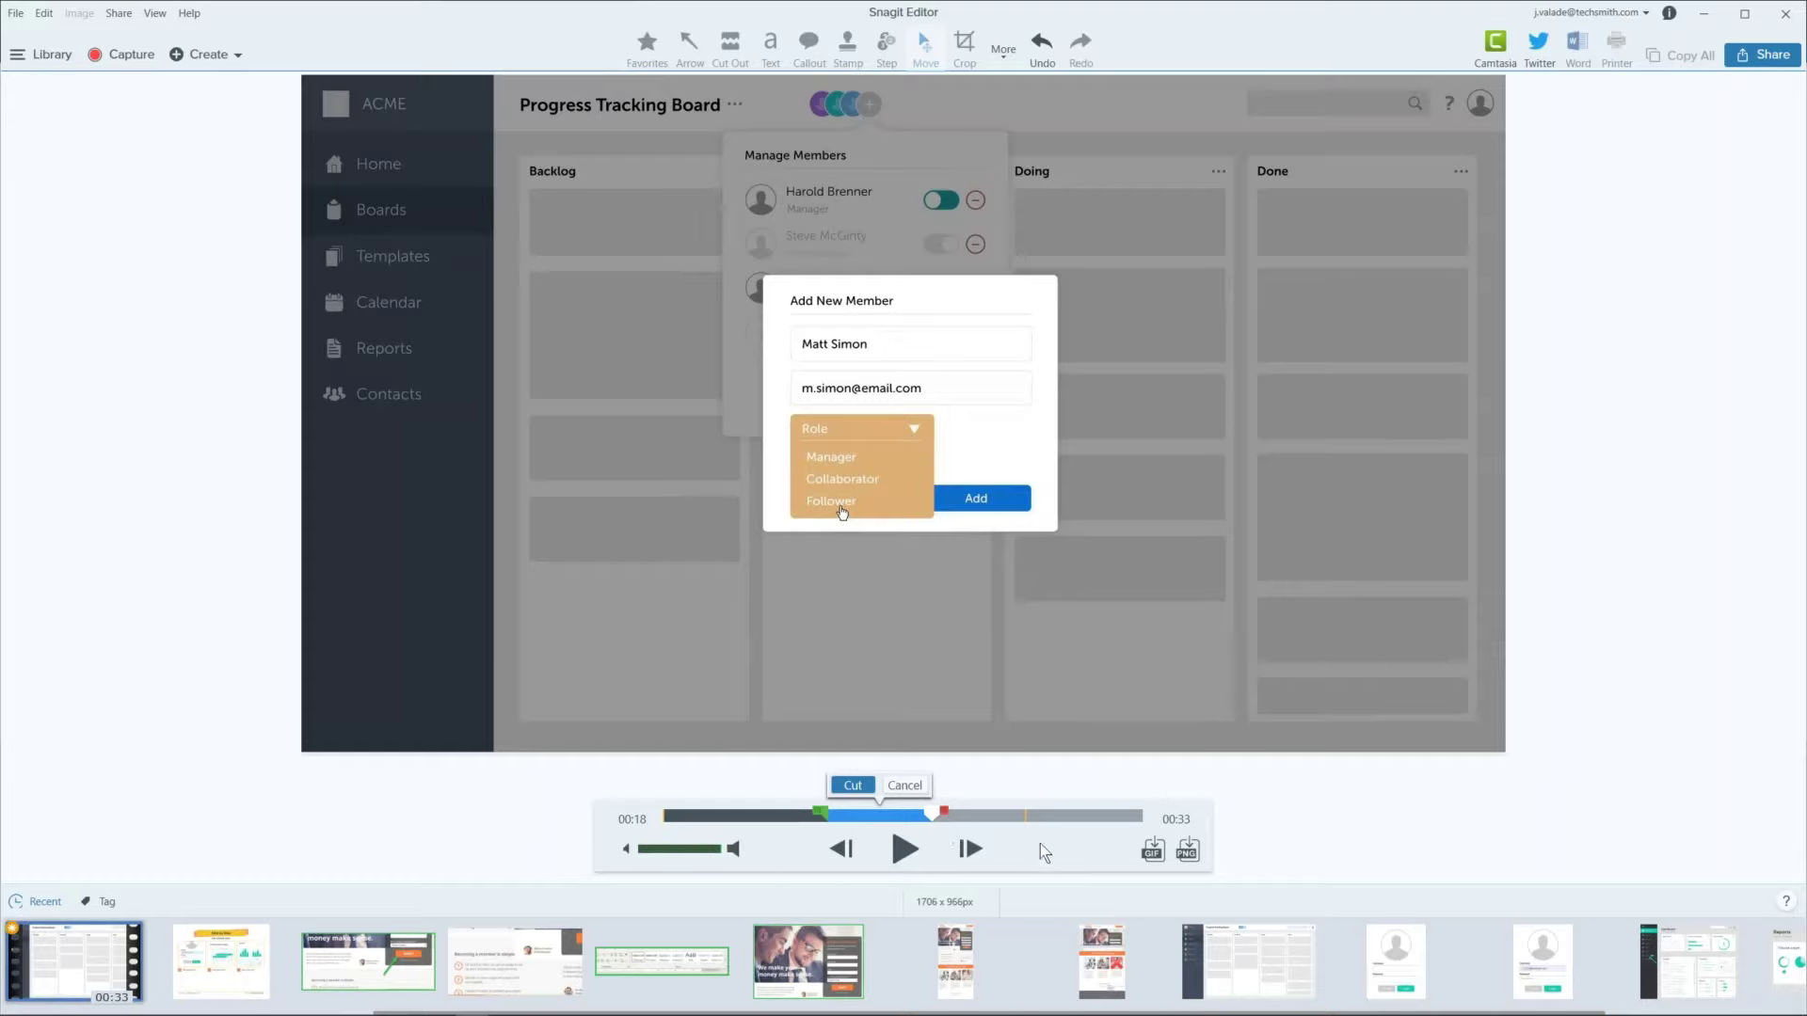
Step: Create a 7-second GIF from the selected range using Screen Video settings
click(1153, 854)
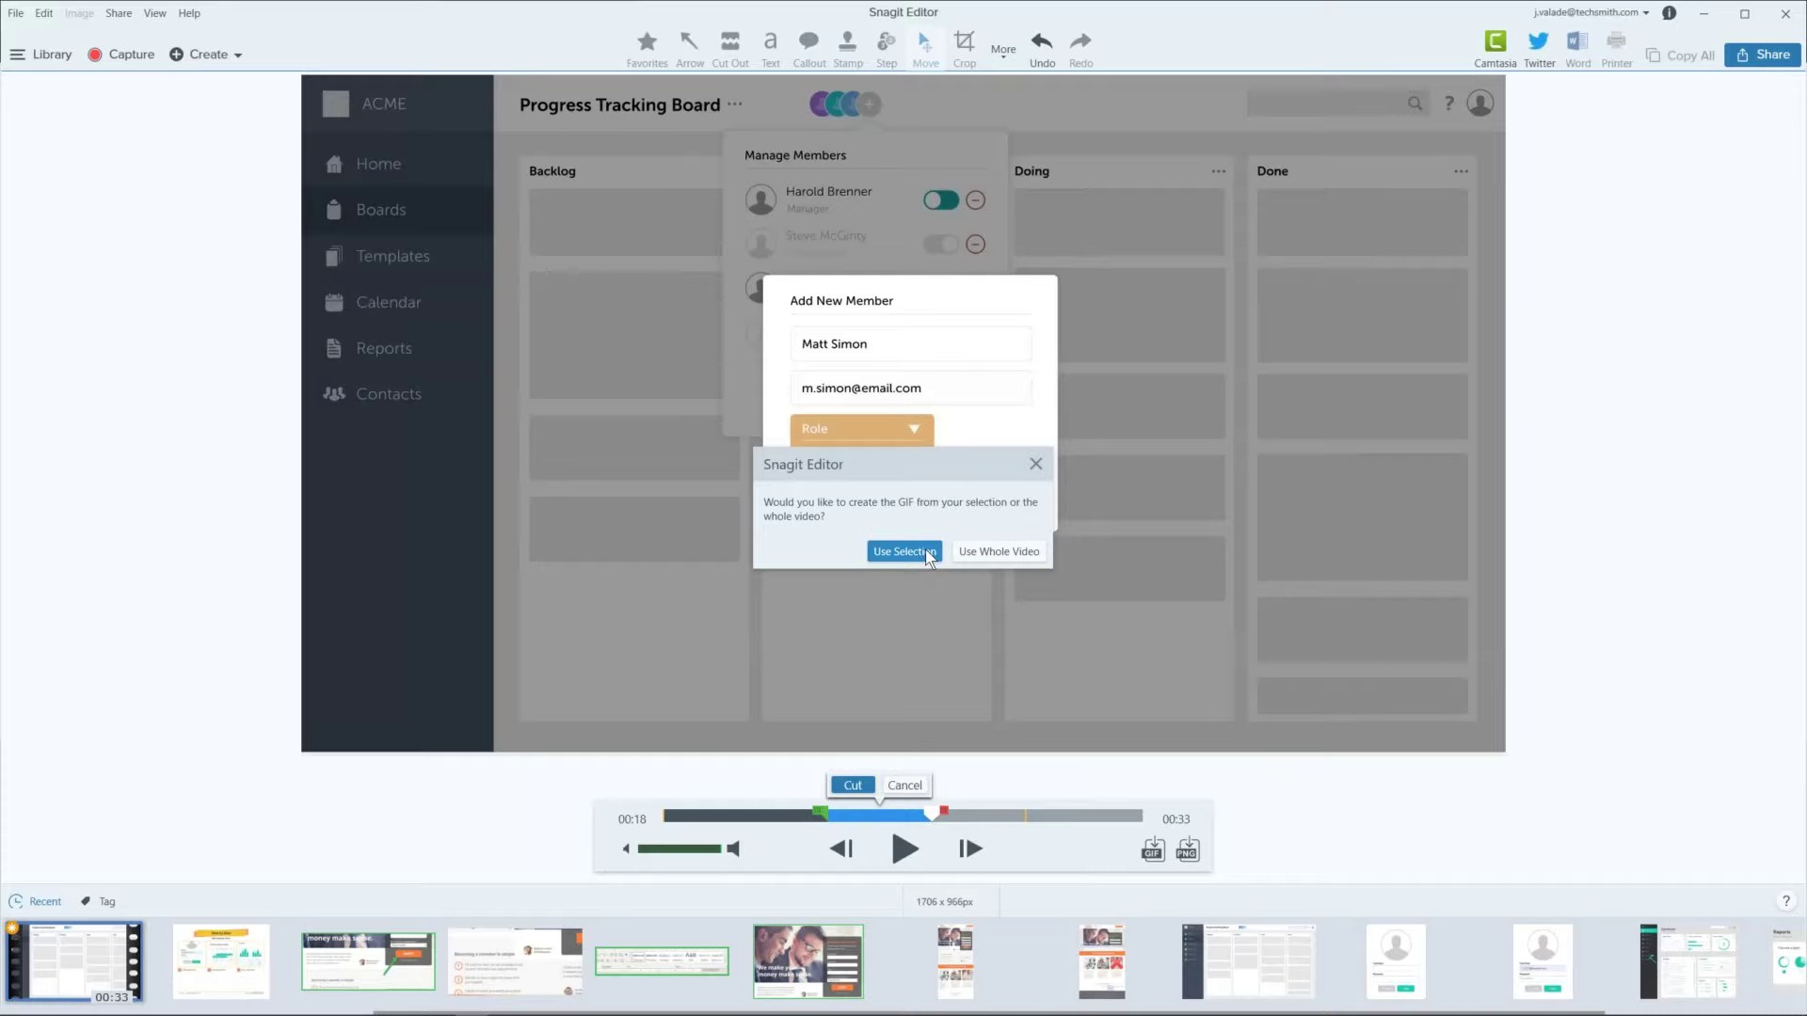
click(928, 553)
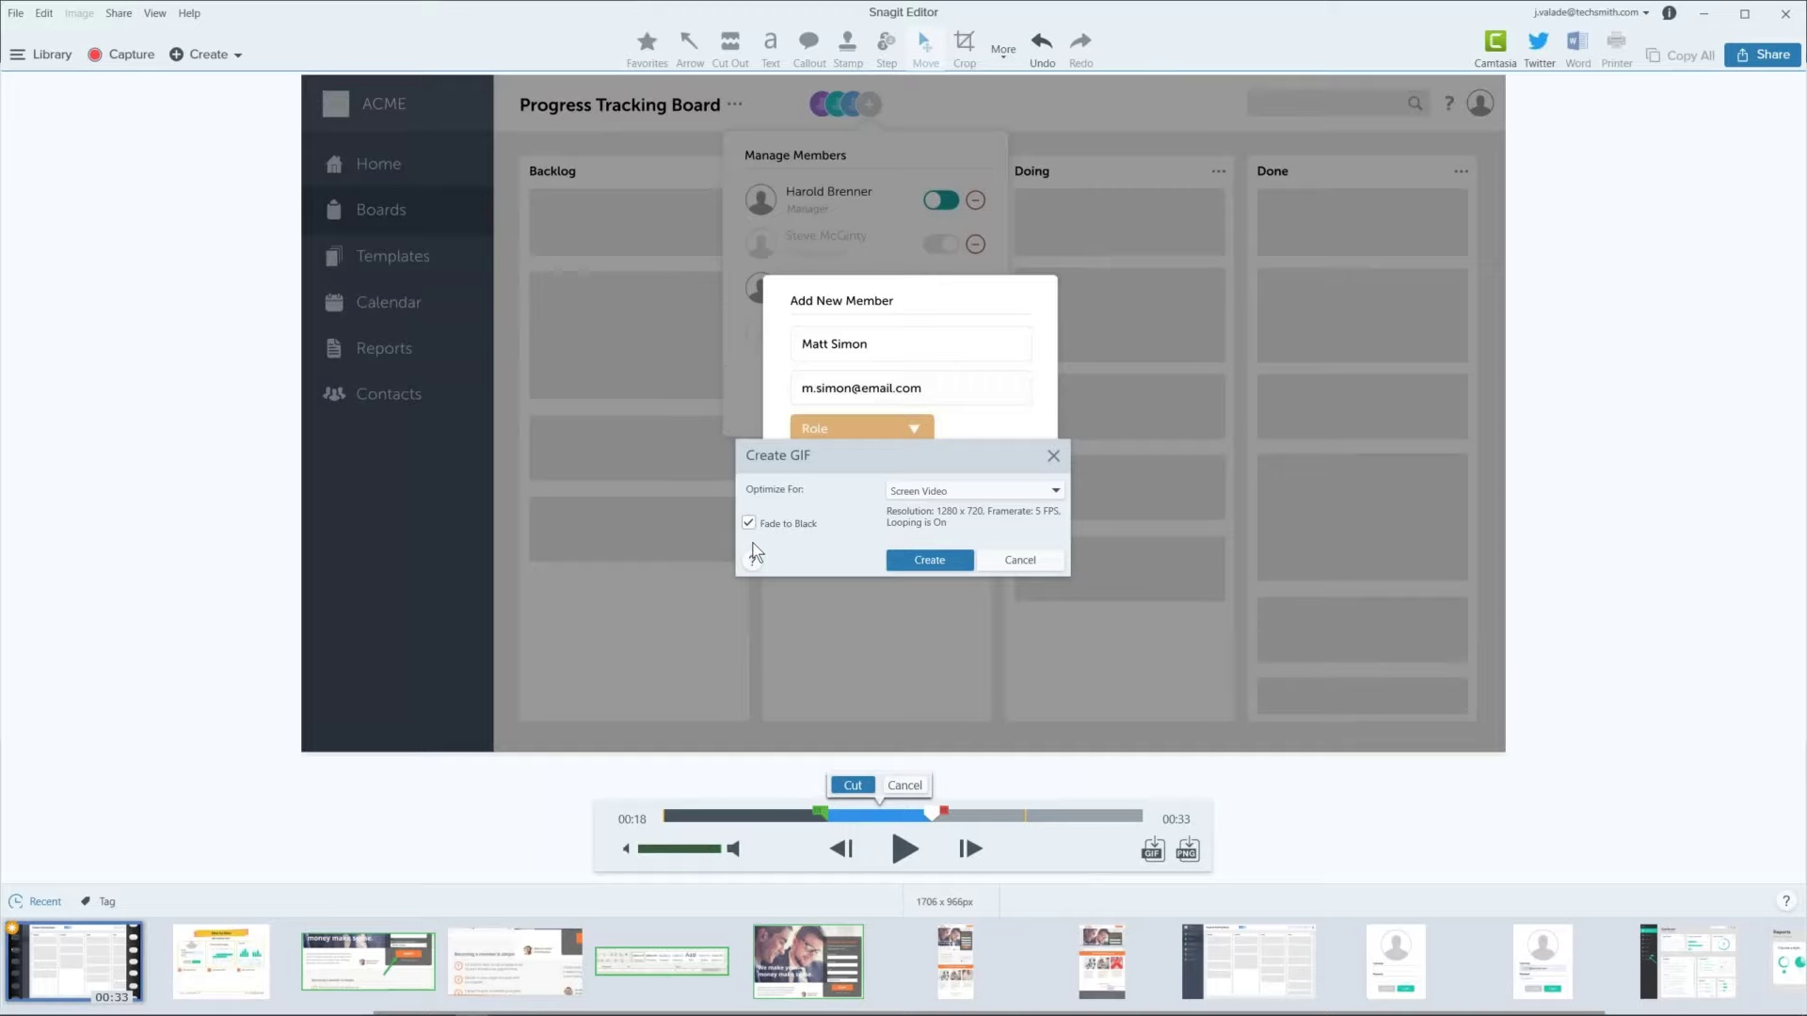
click(927, 560)
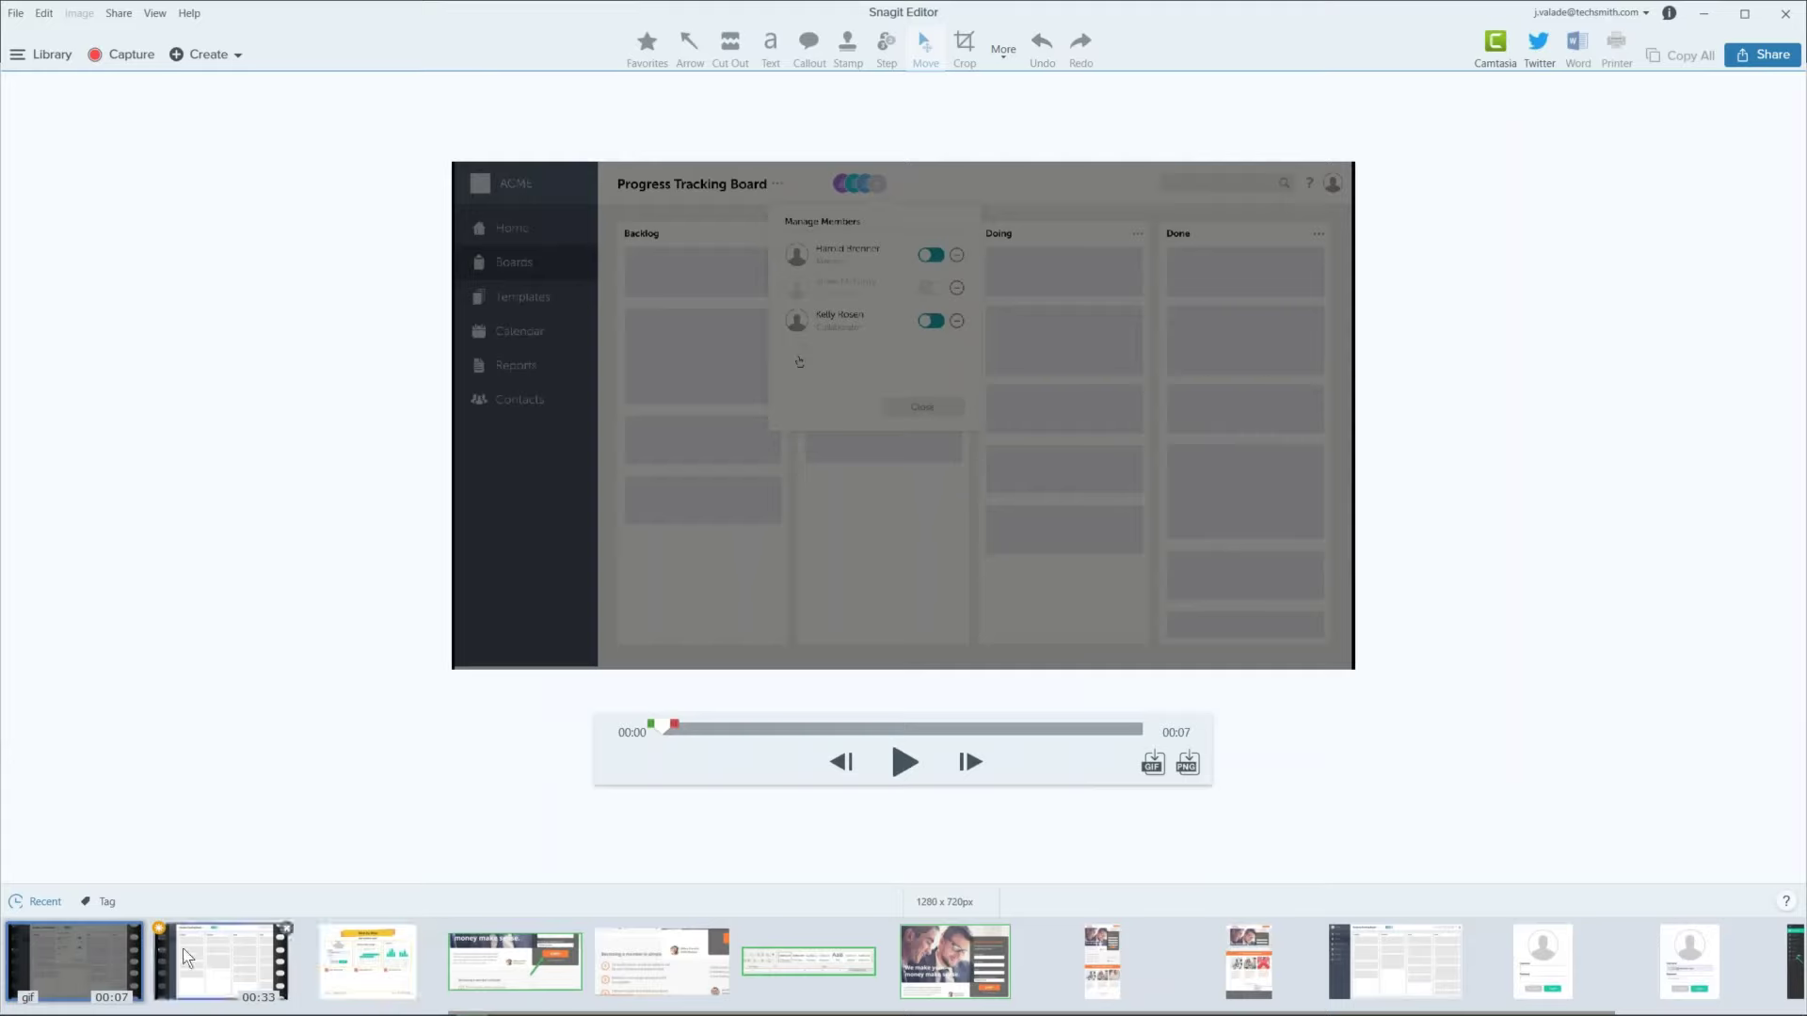
click(905, 764)
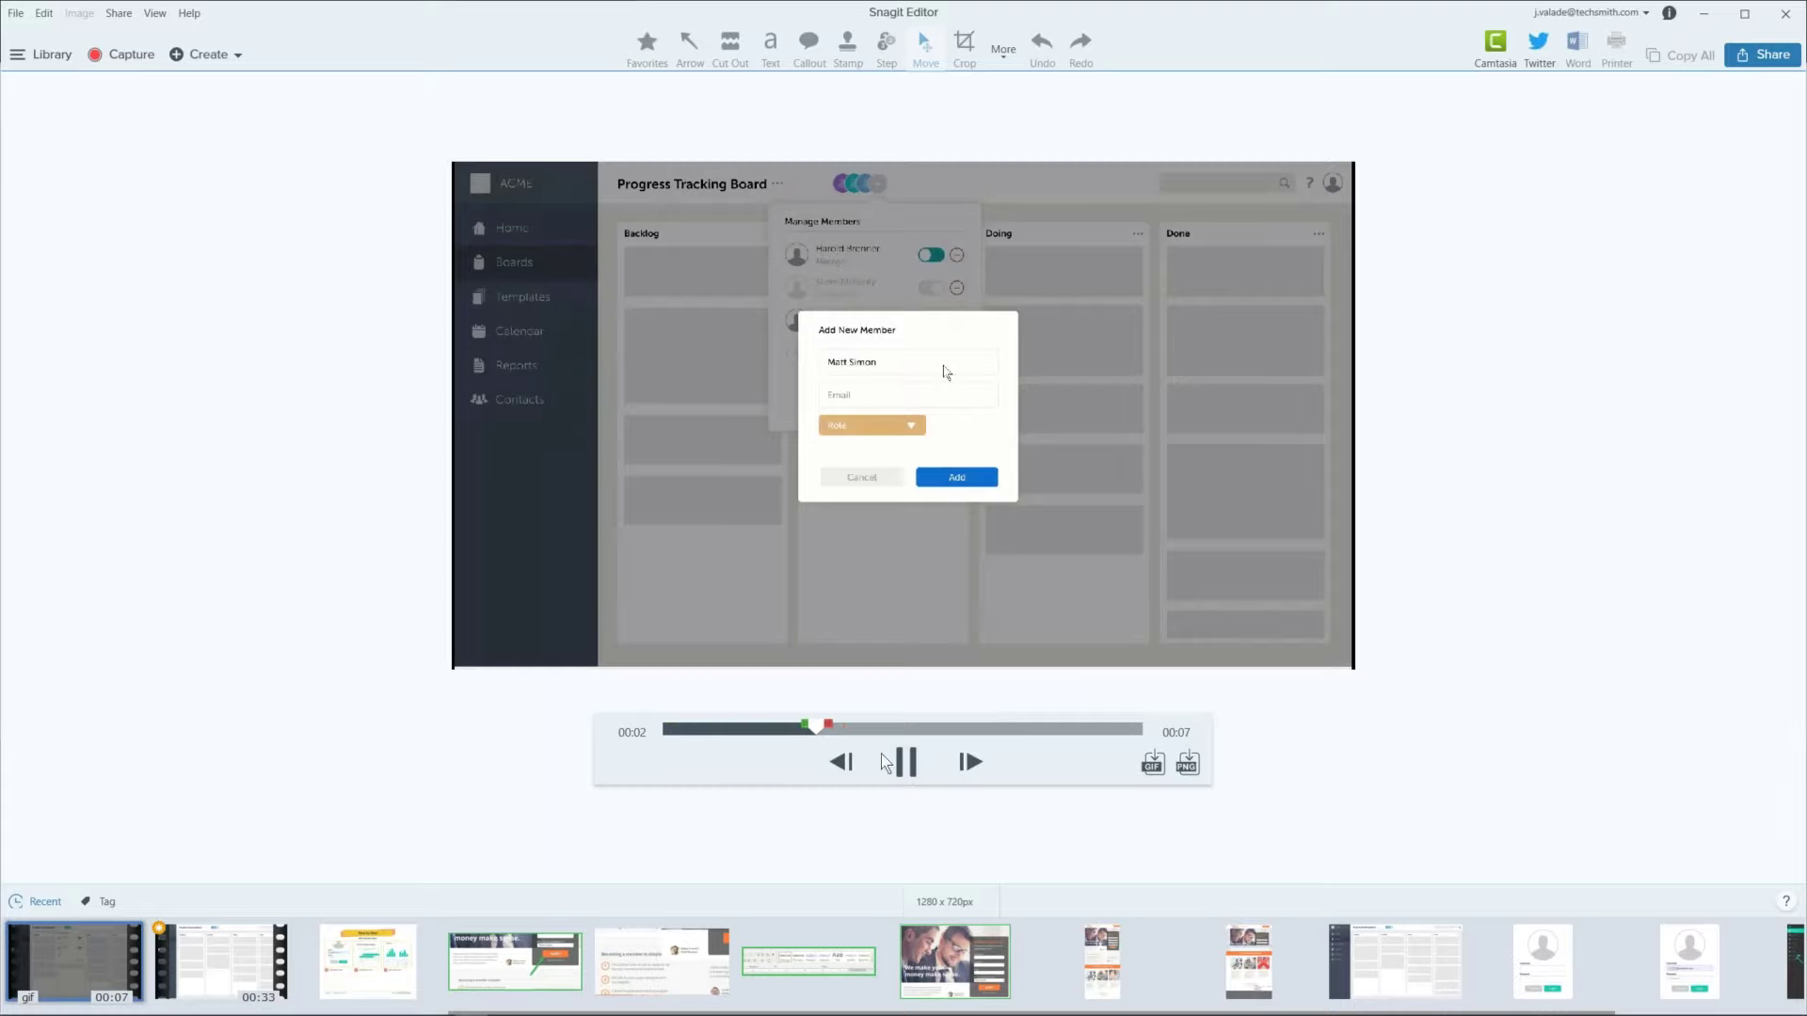
click(909, 763)
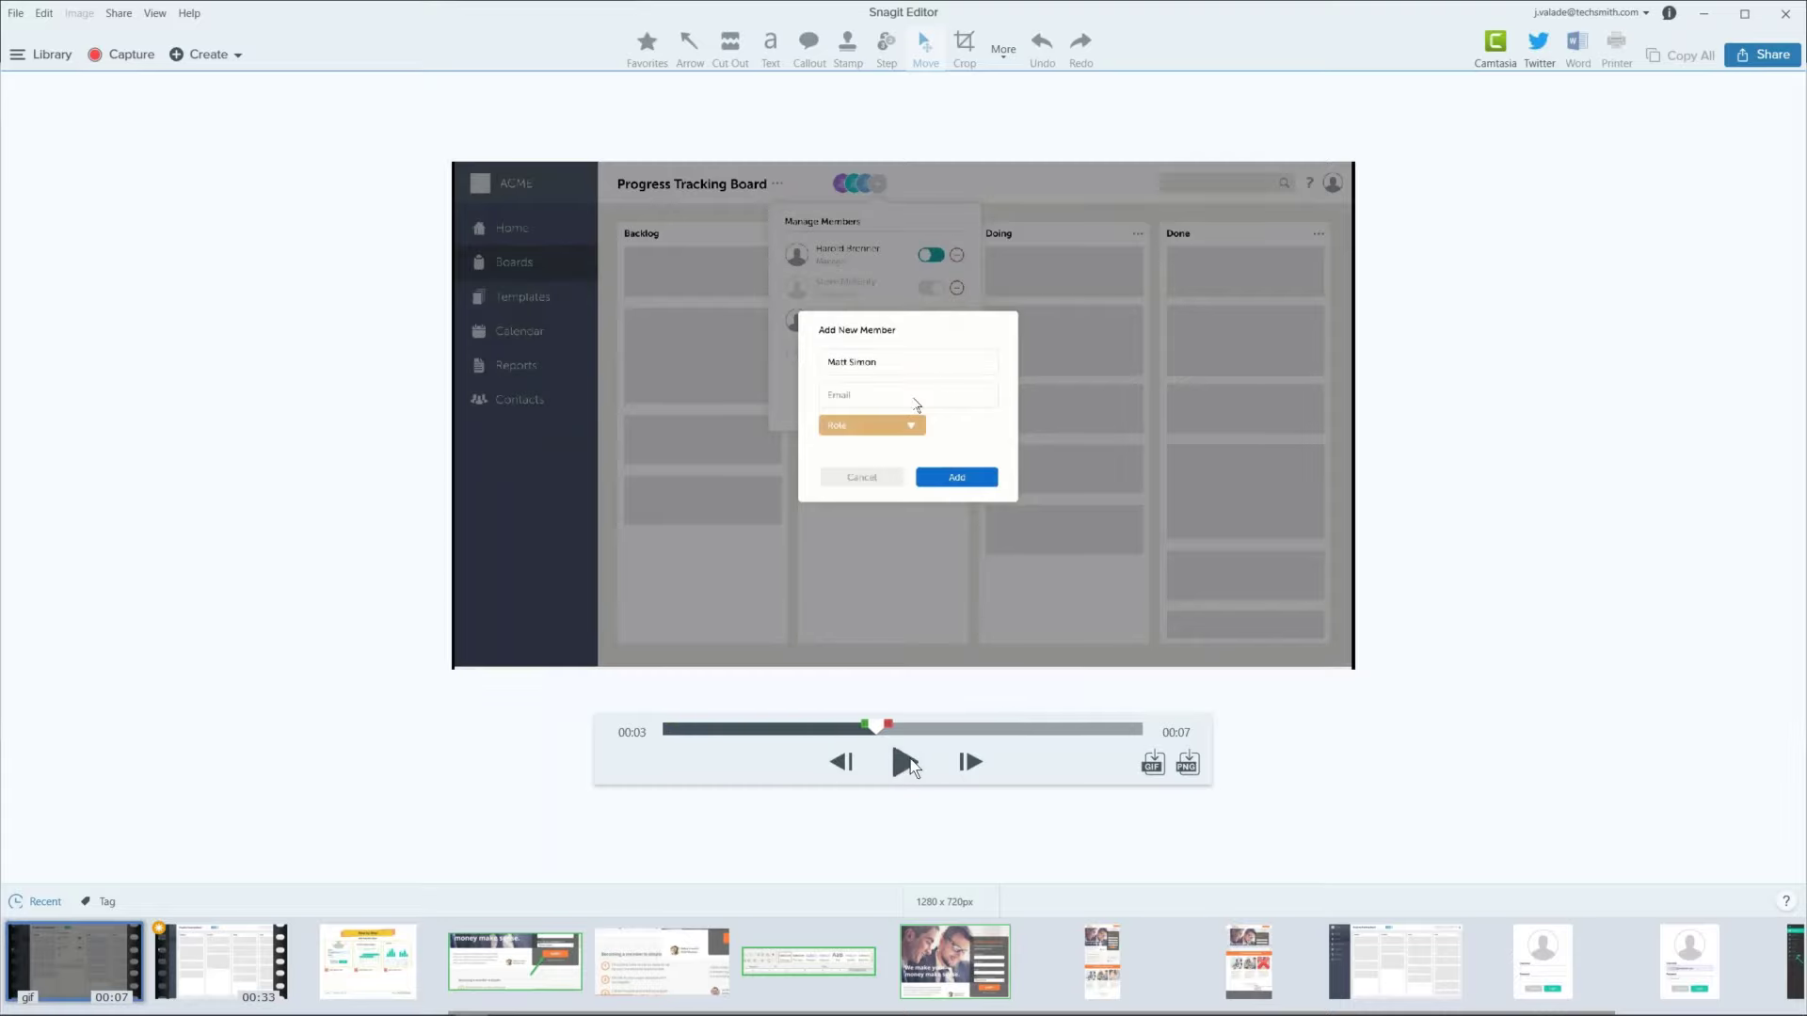
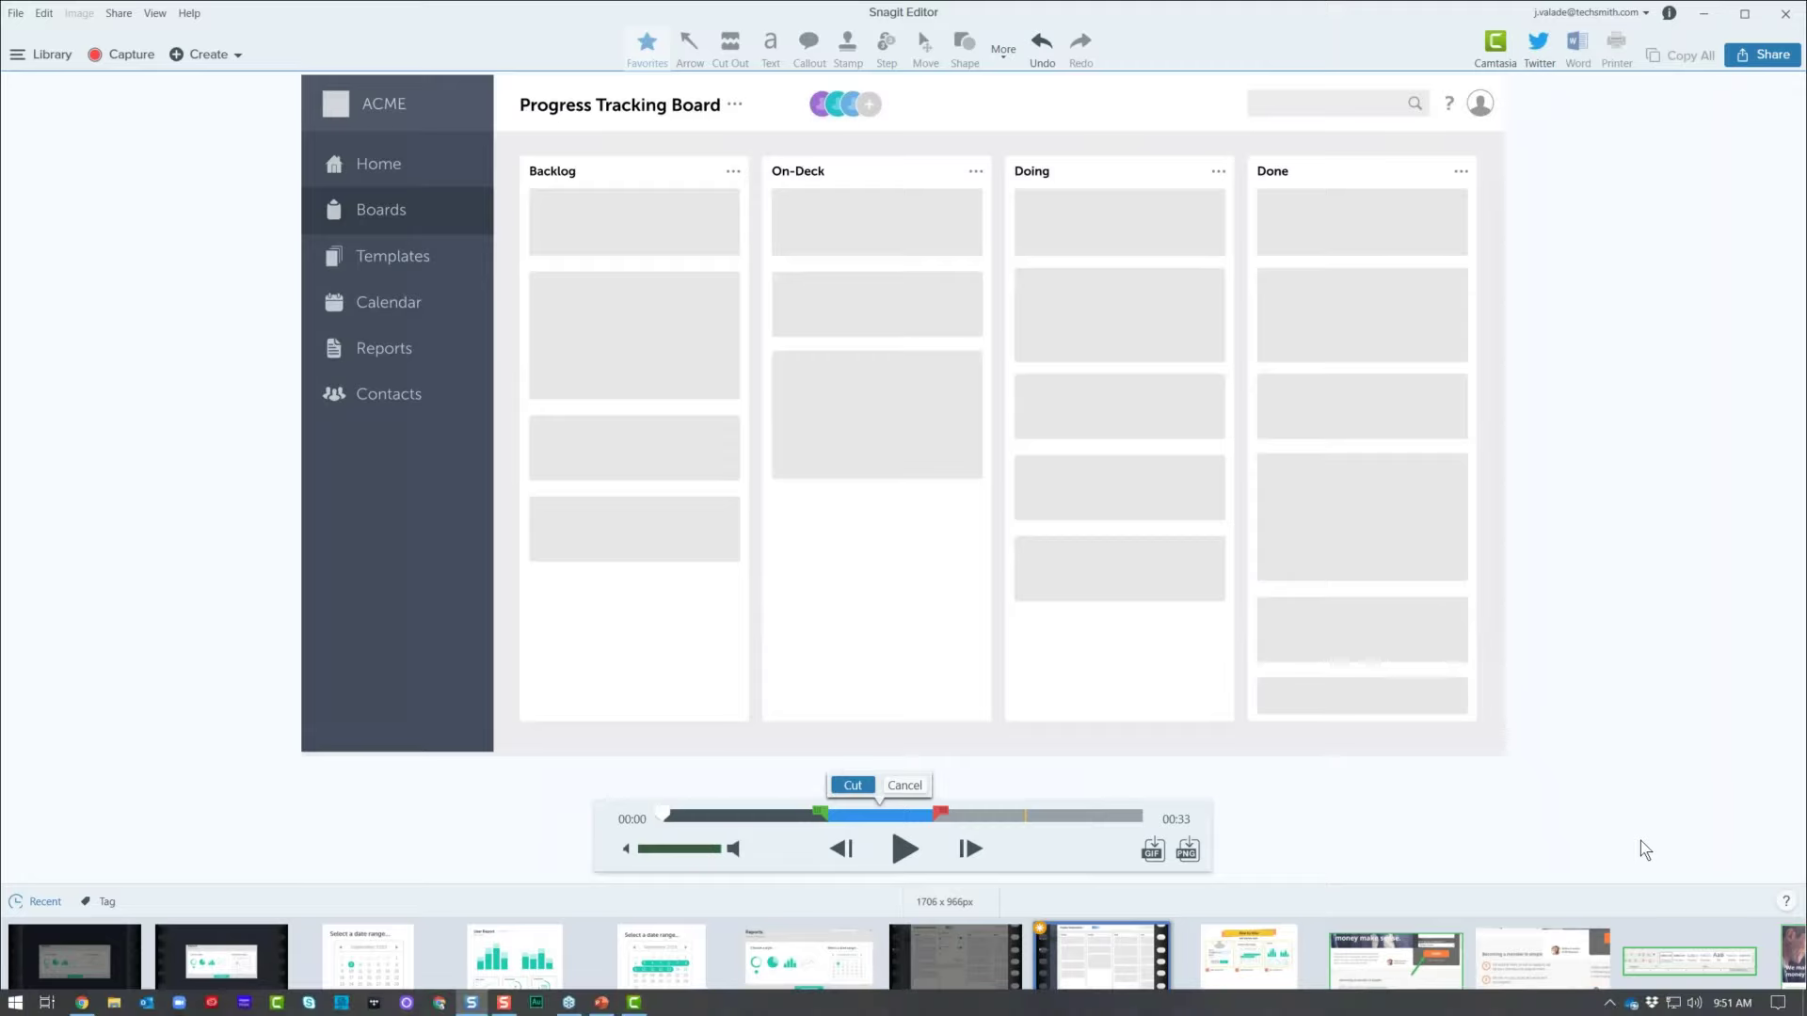
Step: Send the board video to Camtasia and enlarge its canvas, then cancel the pending cut in Snagit
click(633, 1002)
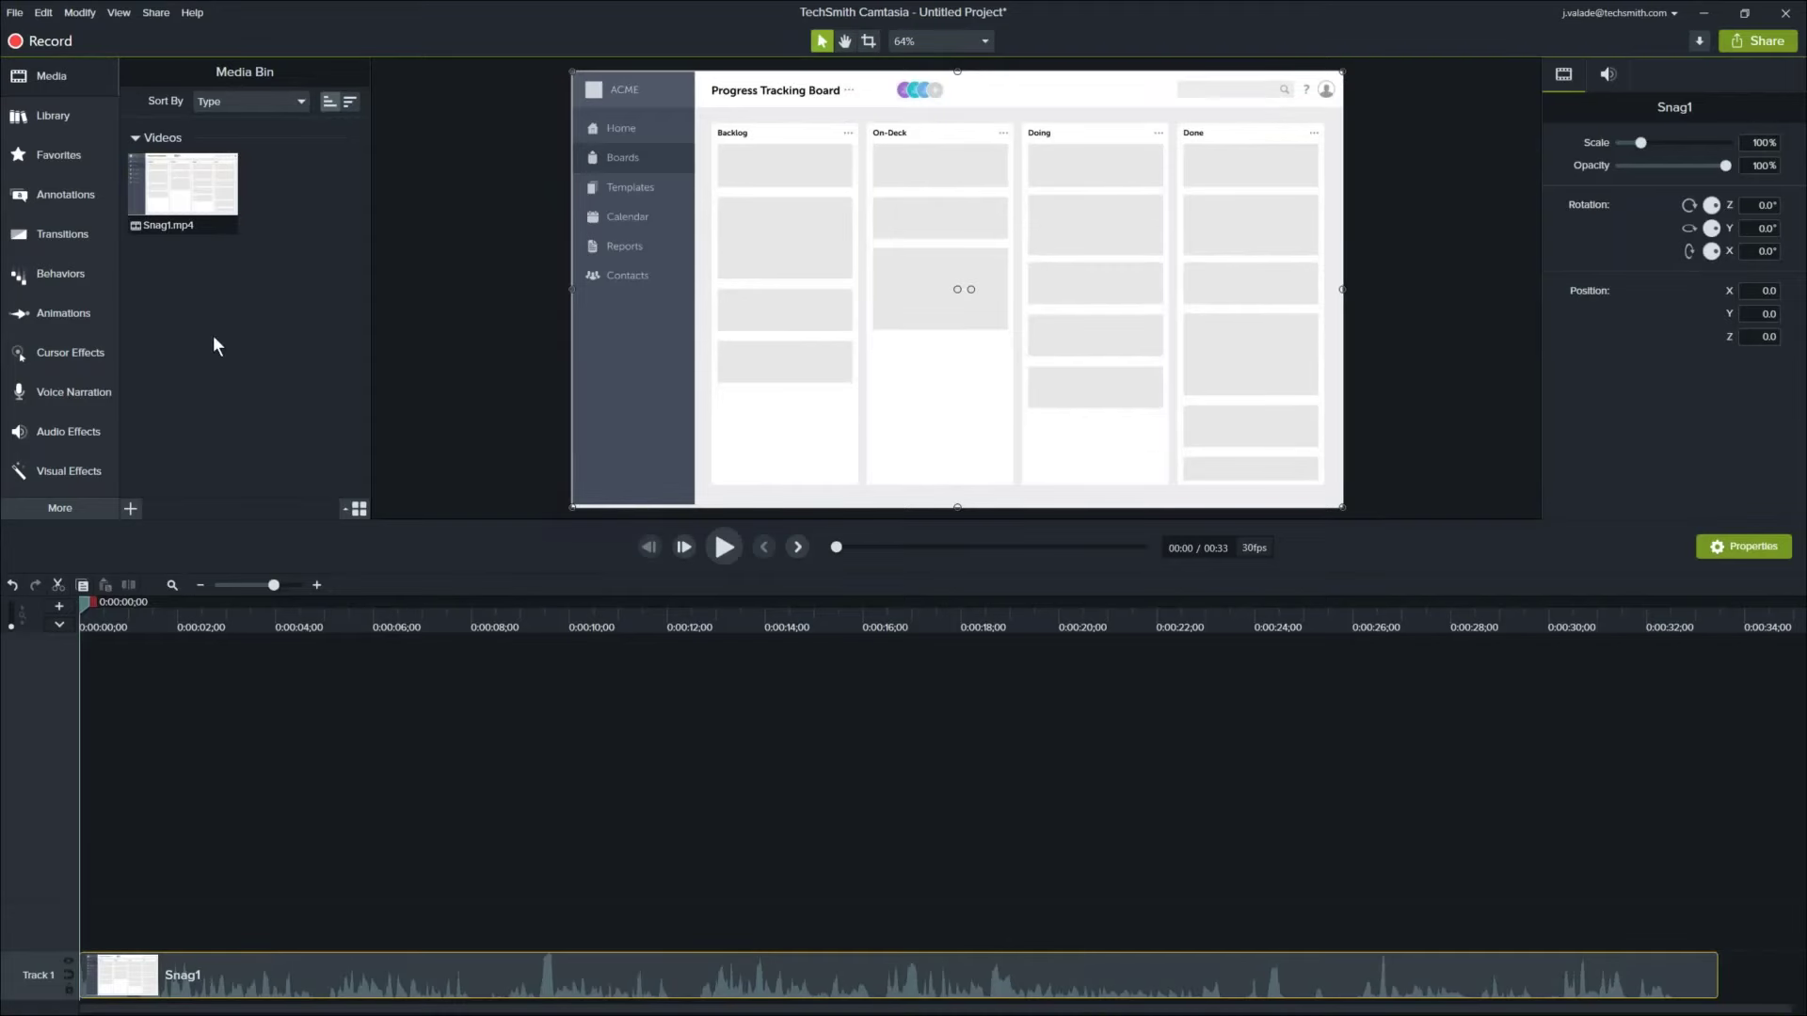
drag(246, 525, 242, 685)
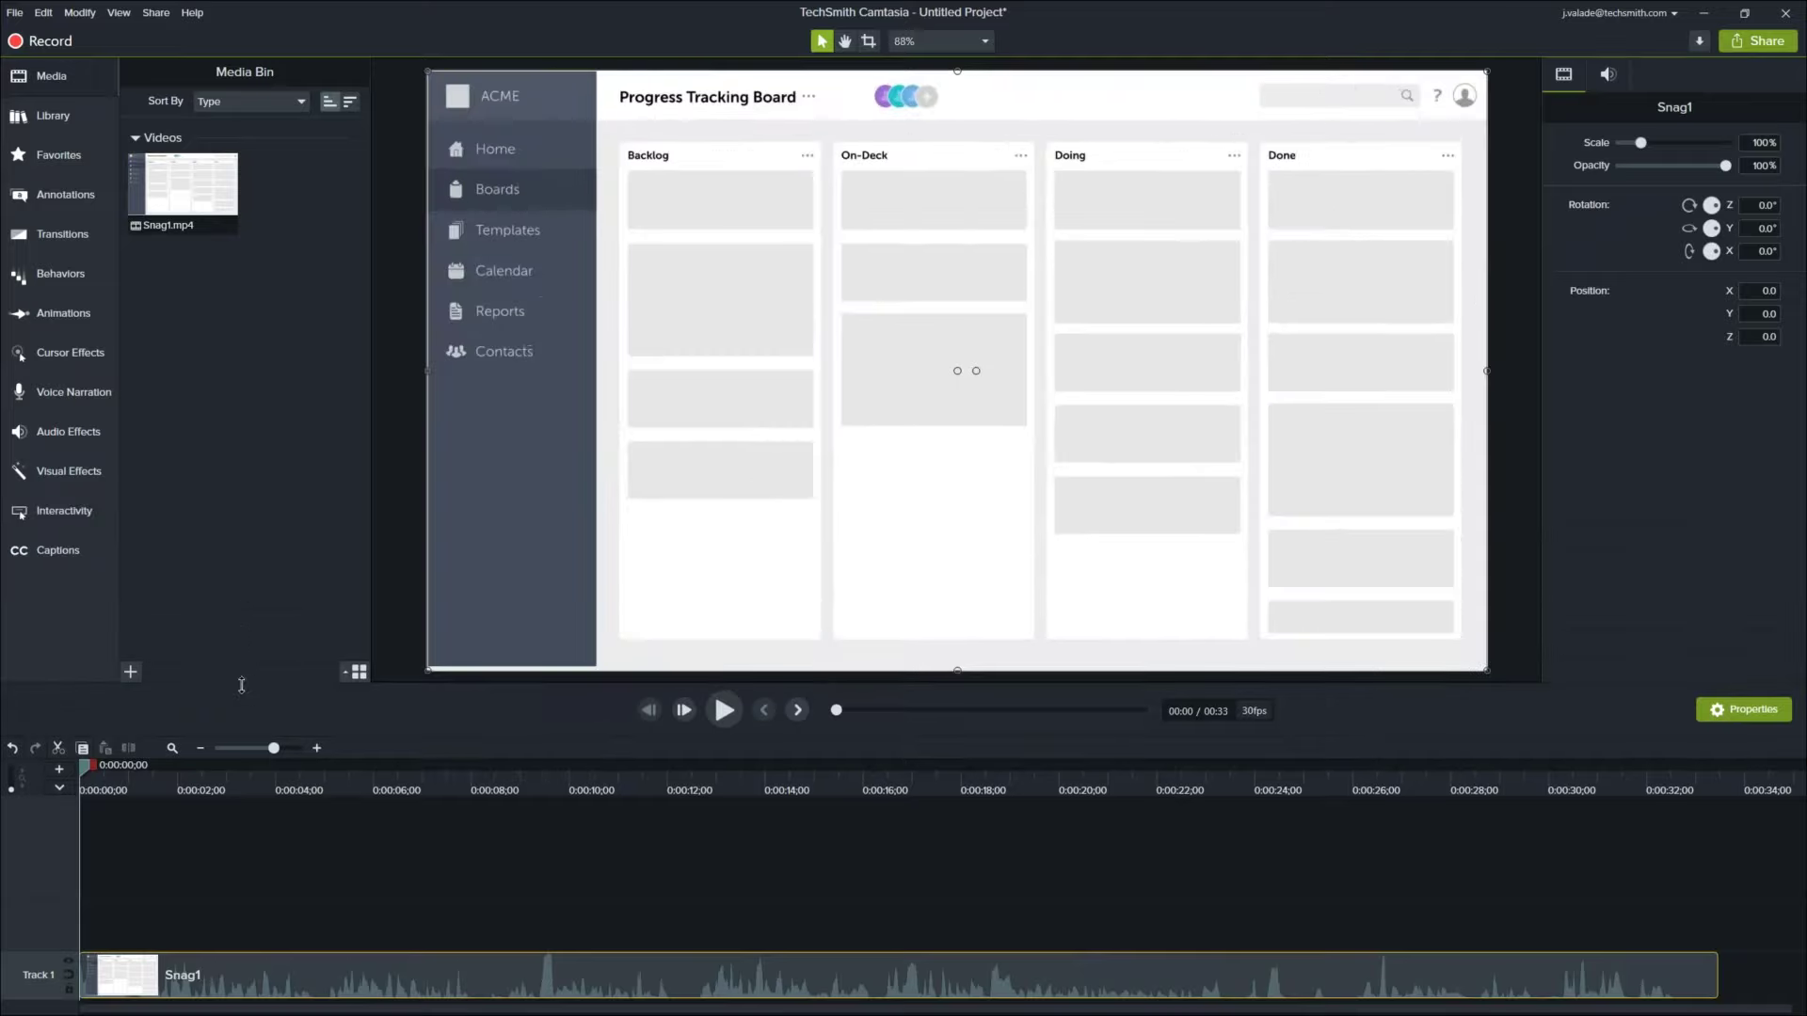
click(1700, 13)
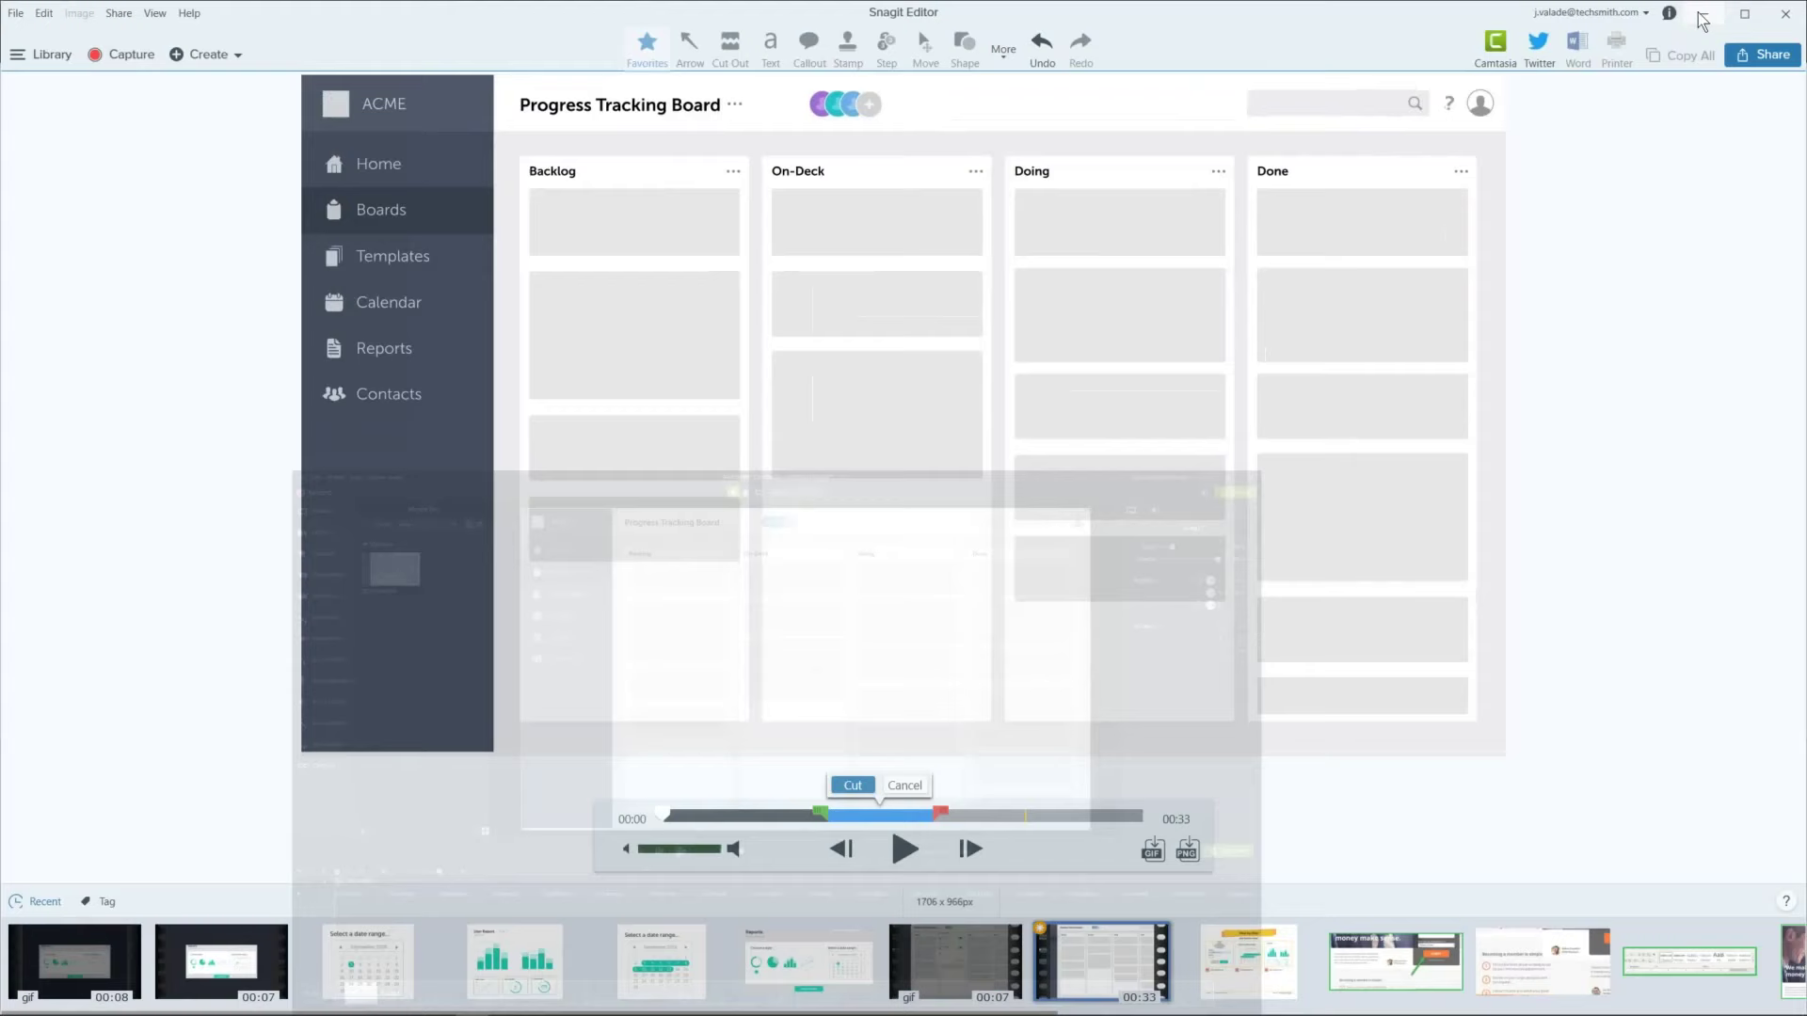
click(919, 785)
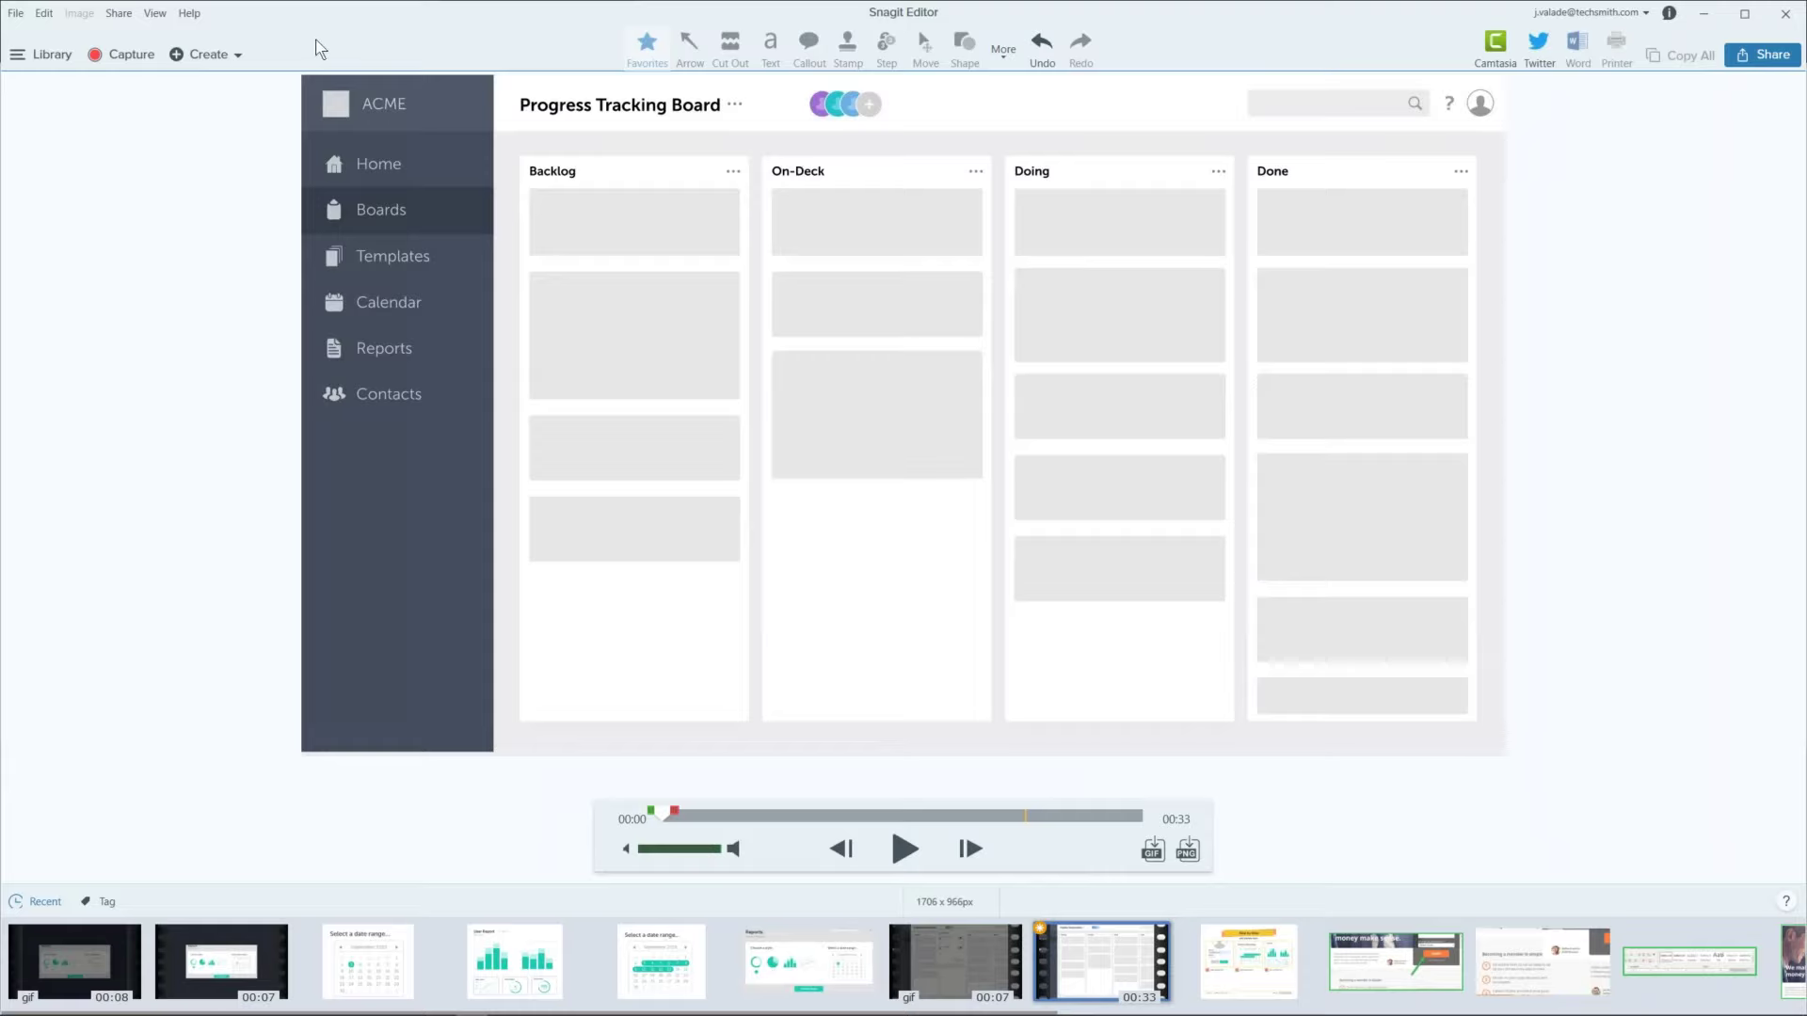
click(44, 14)
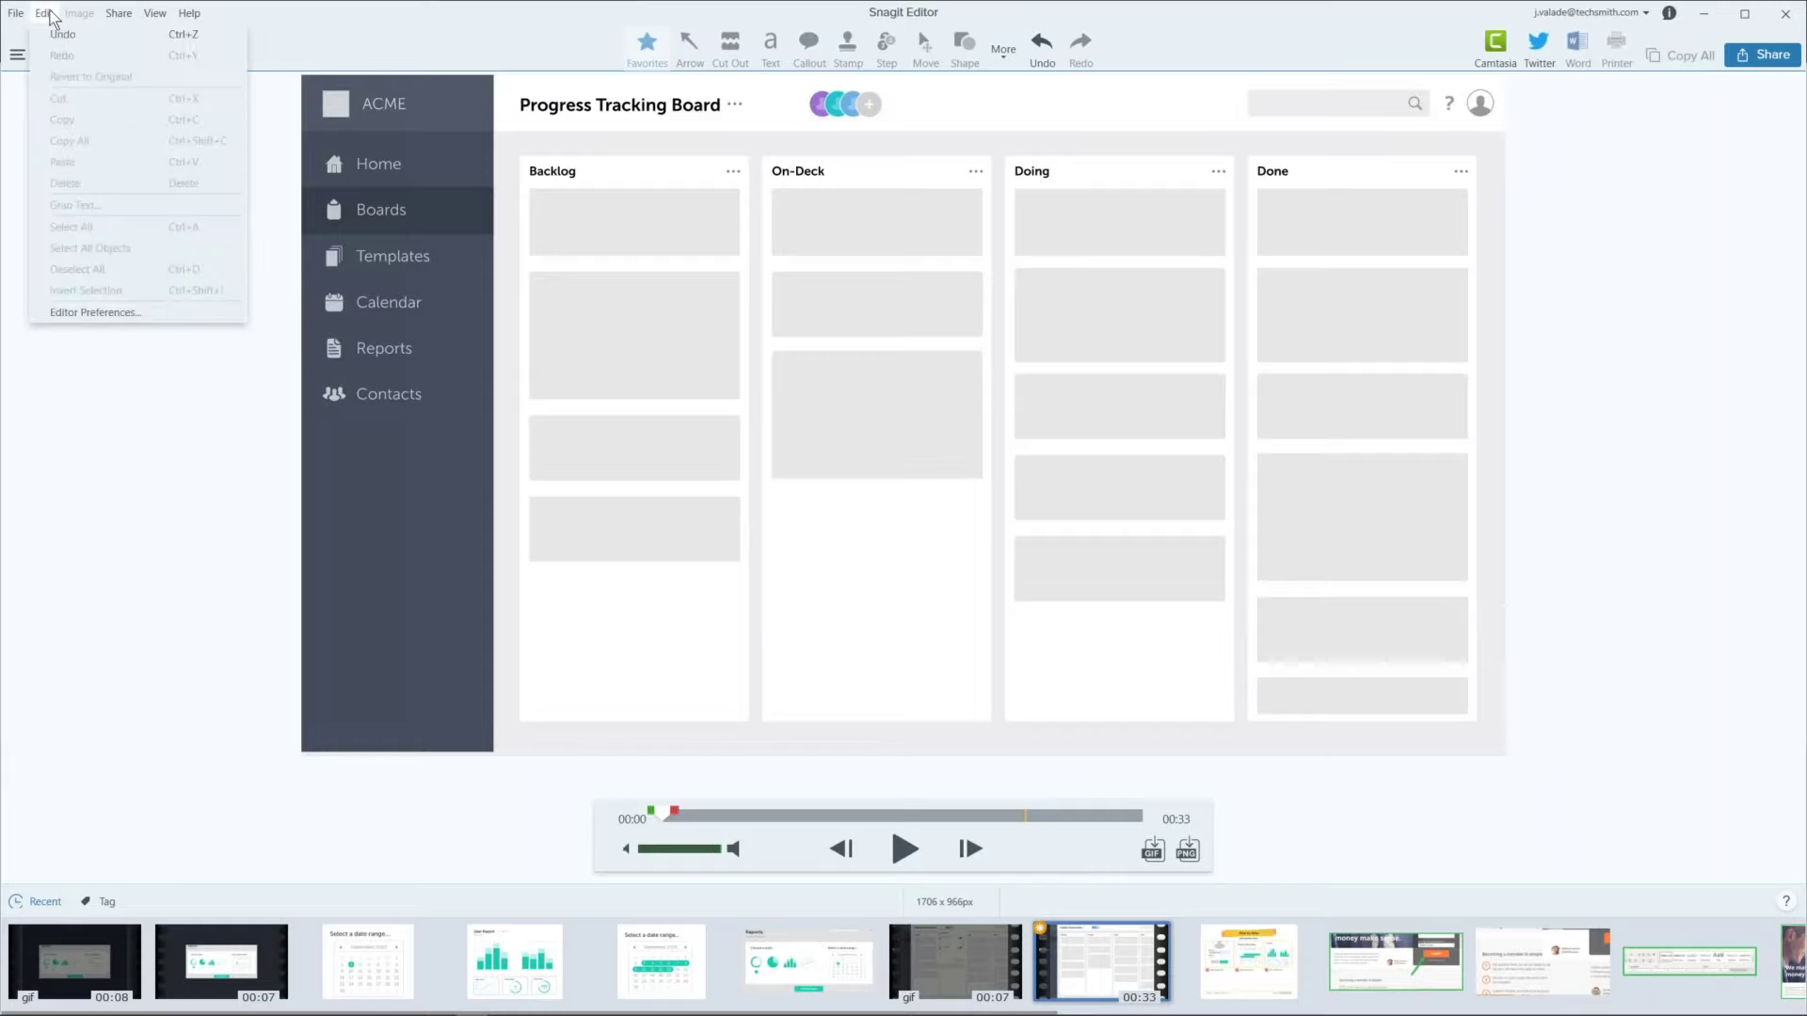
click(83, 314)
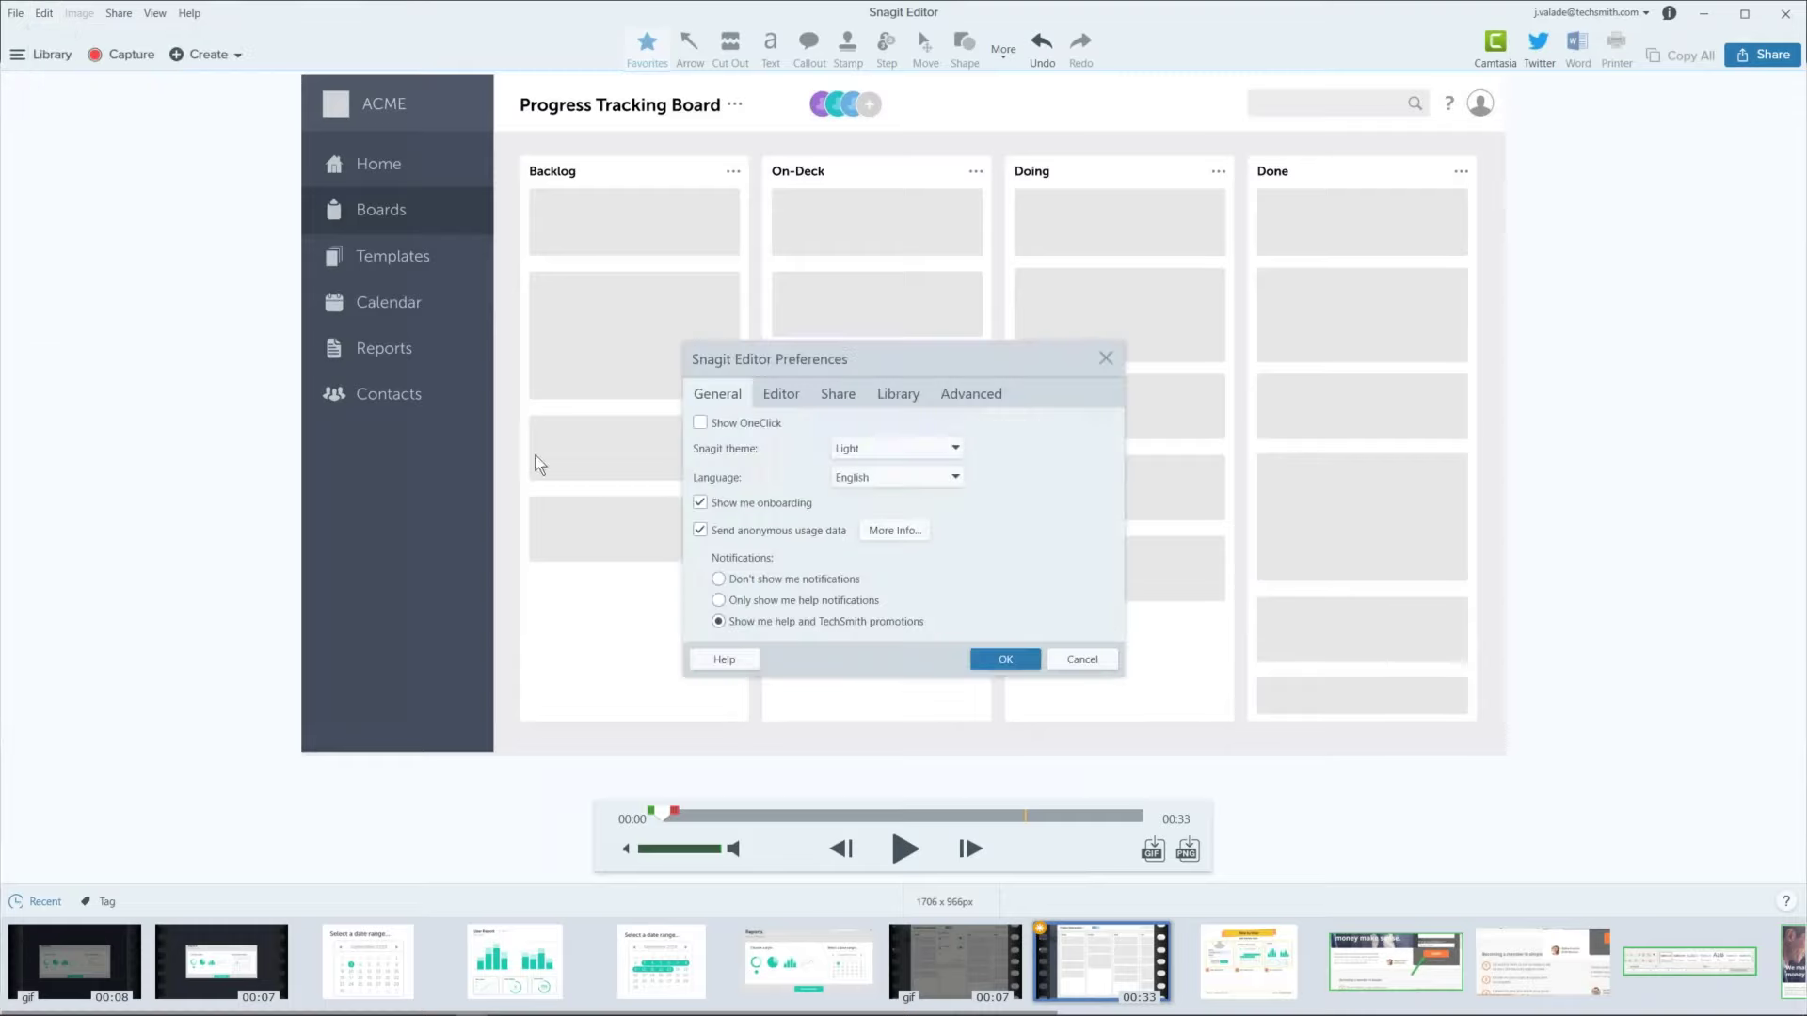
click(892, 399)
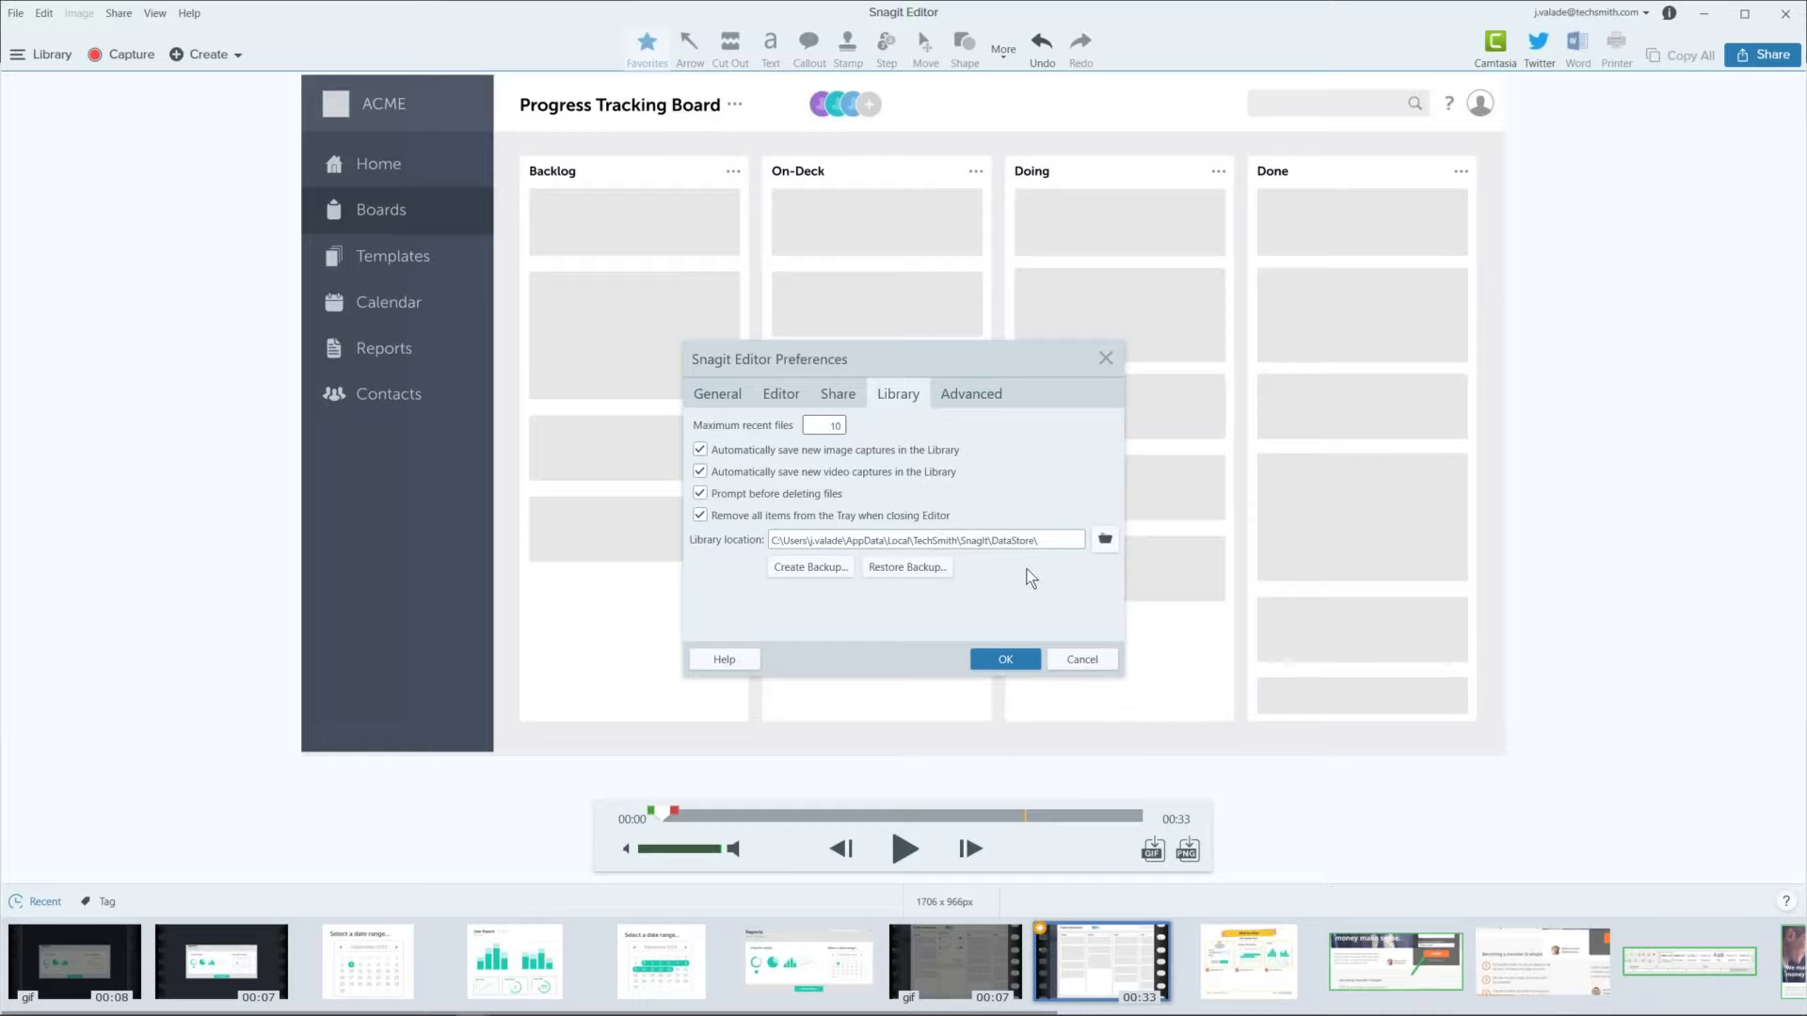
click(1105, 542)
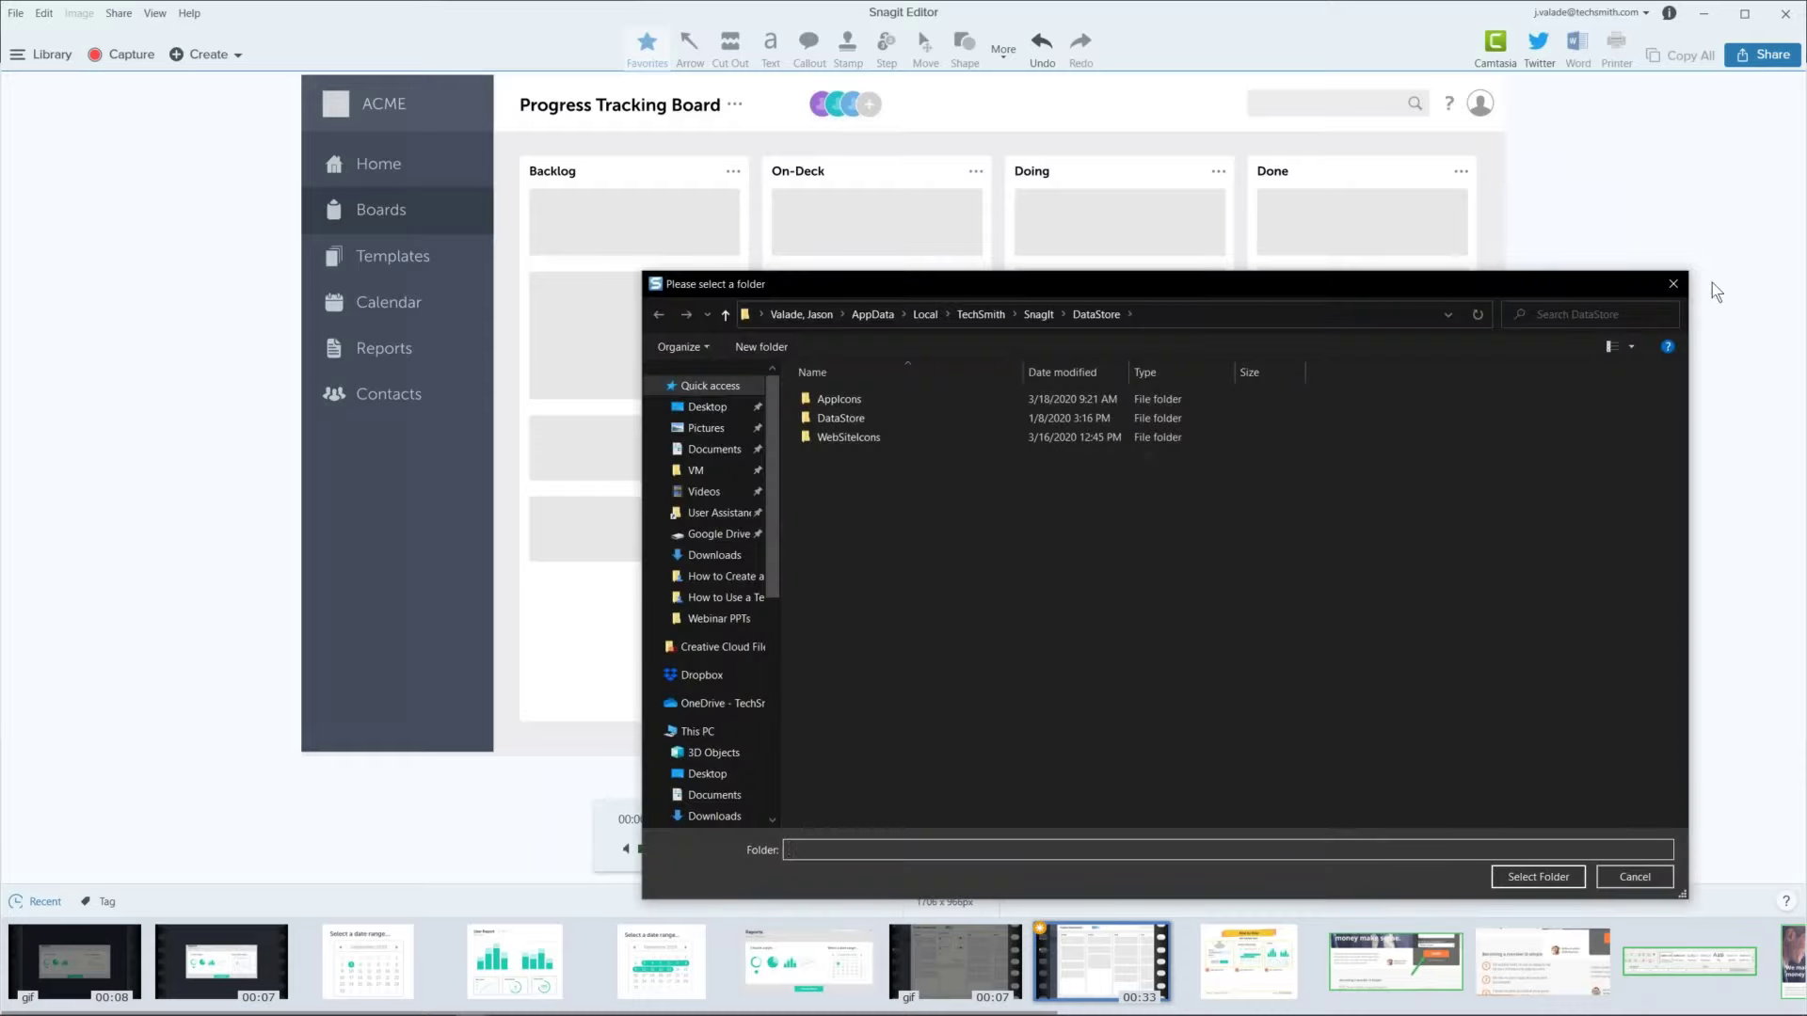
click(1673, 285)
drag(871, 369, 871, 323)
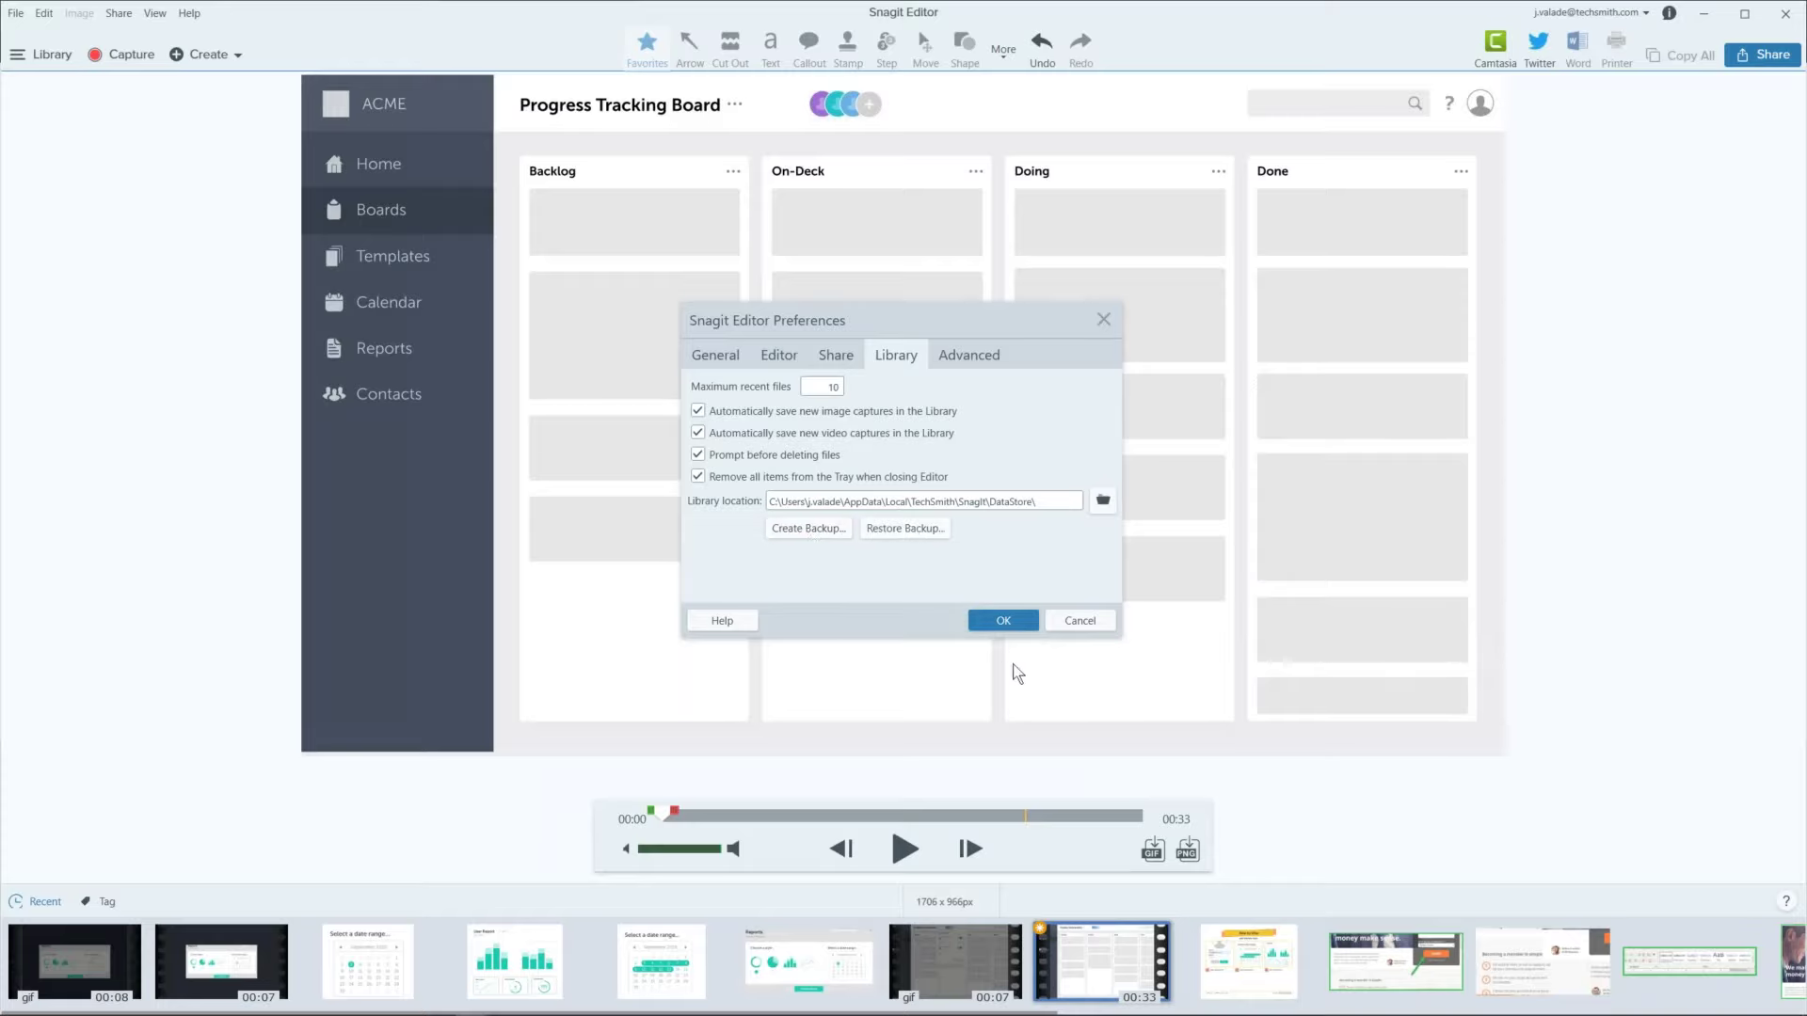
click(1080, 623)
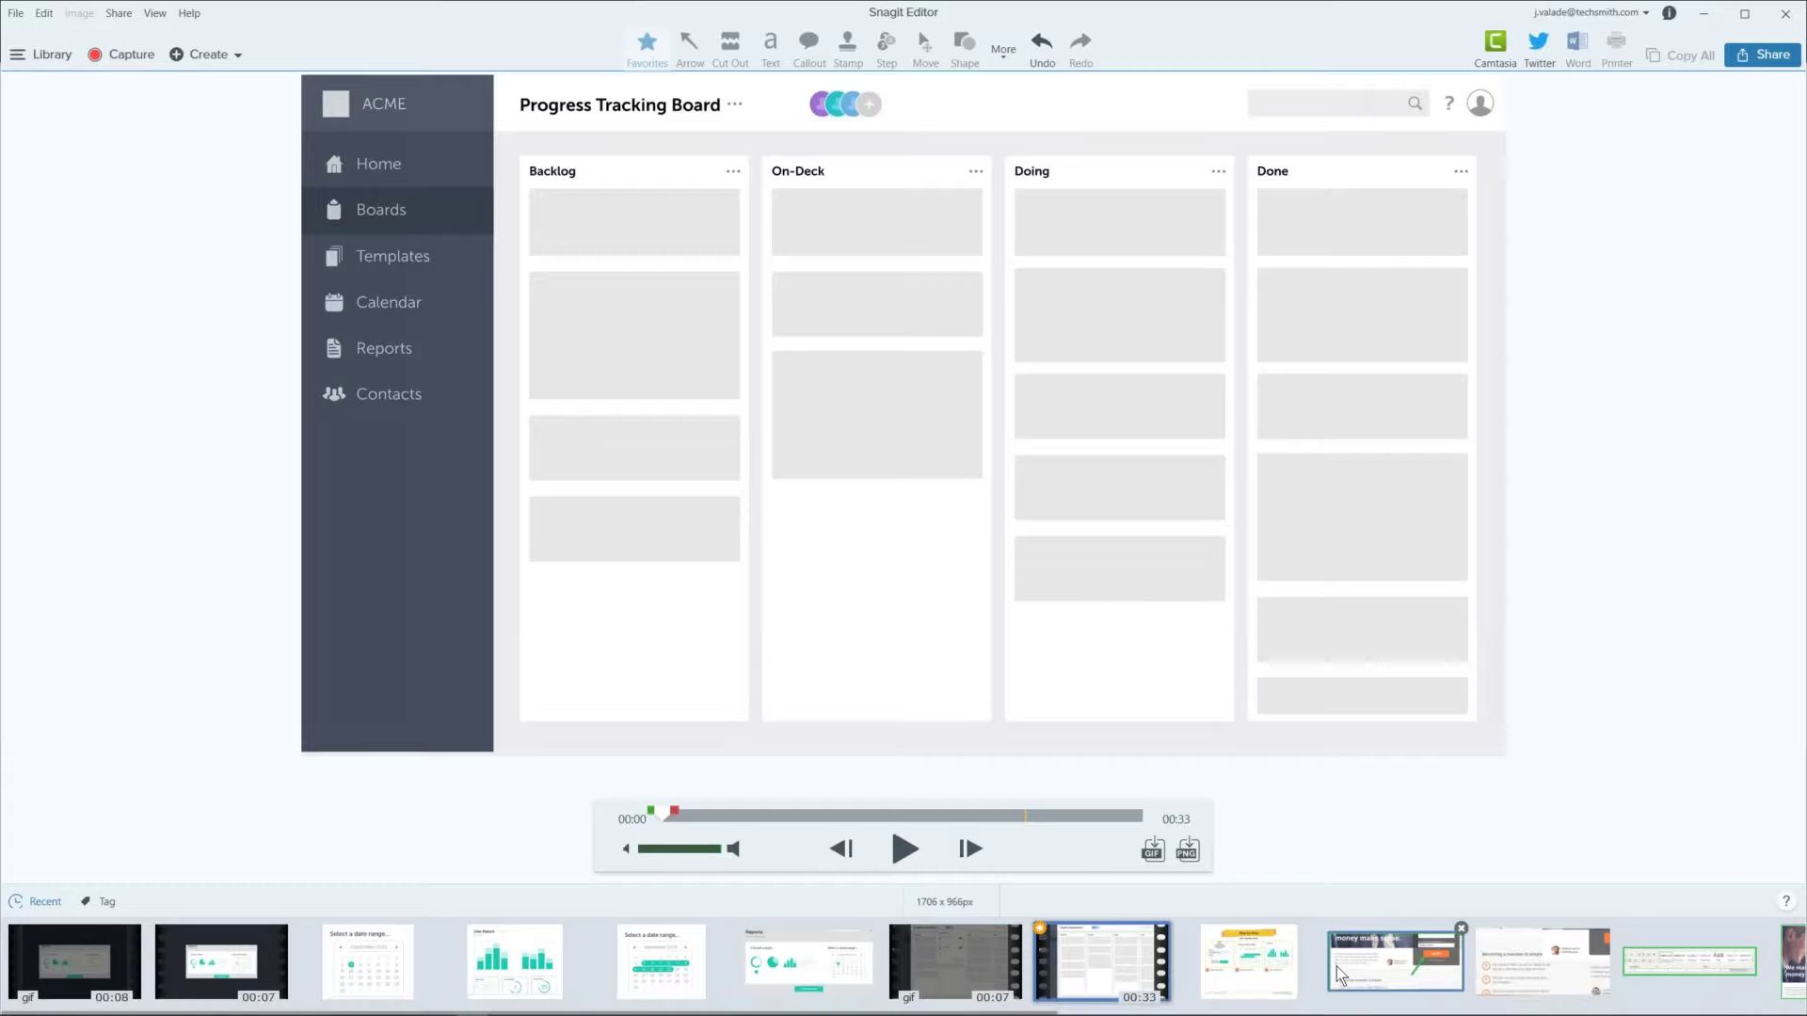
Step: Open the 1198 x 2549 px Fidelity Holdings page capture and pick the Cut Out tool
scroll(1337, 967, down, 6)
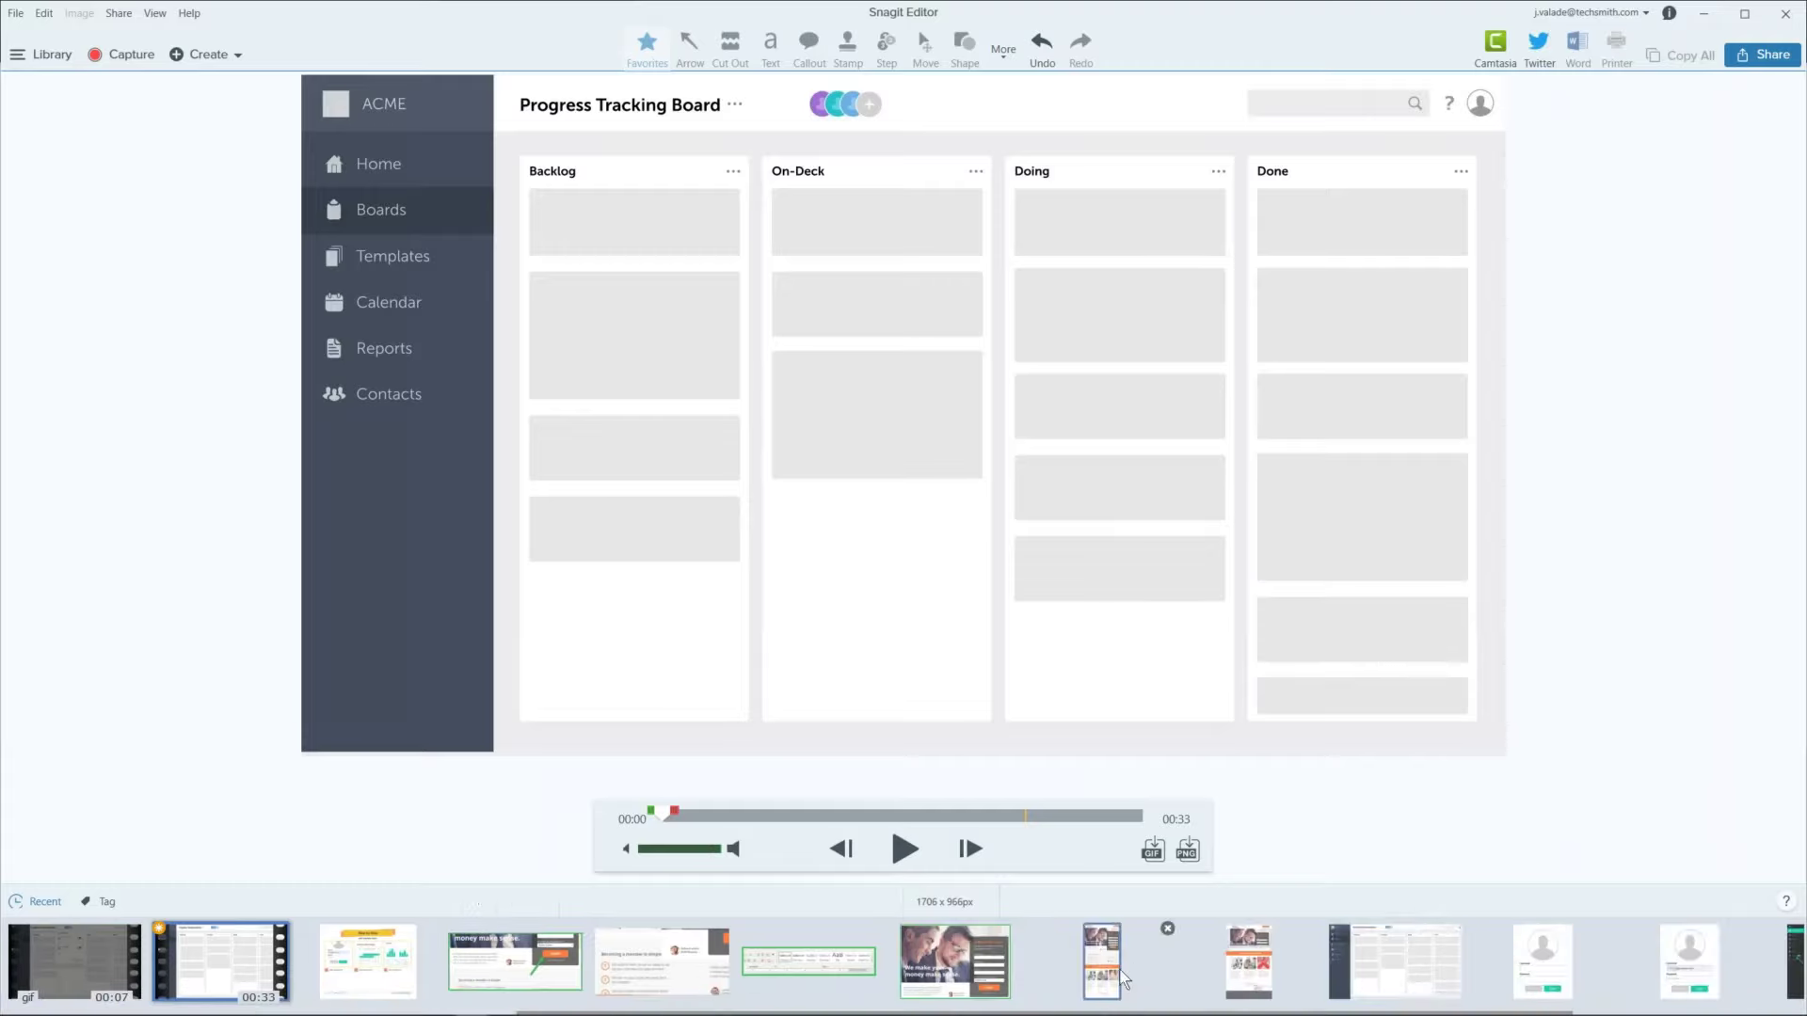
click(1102, 961)
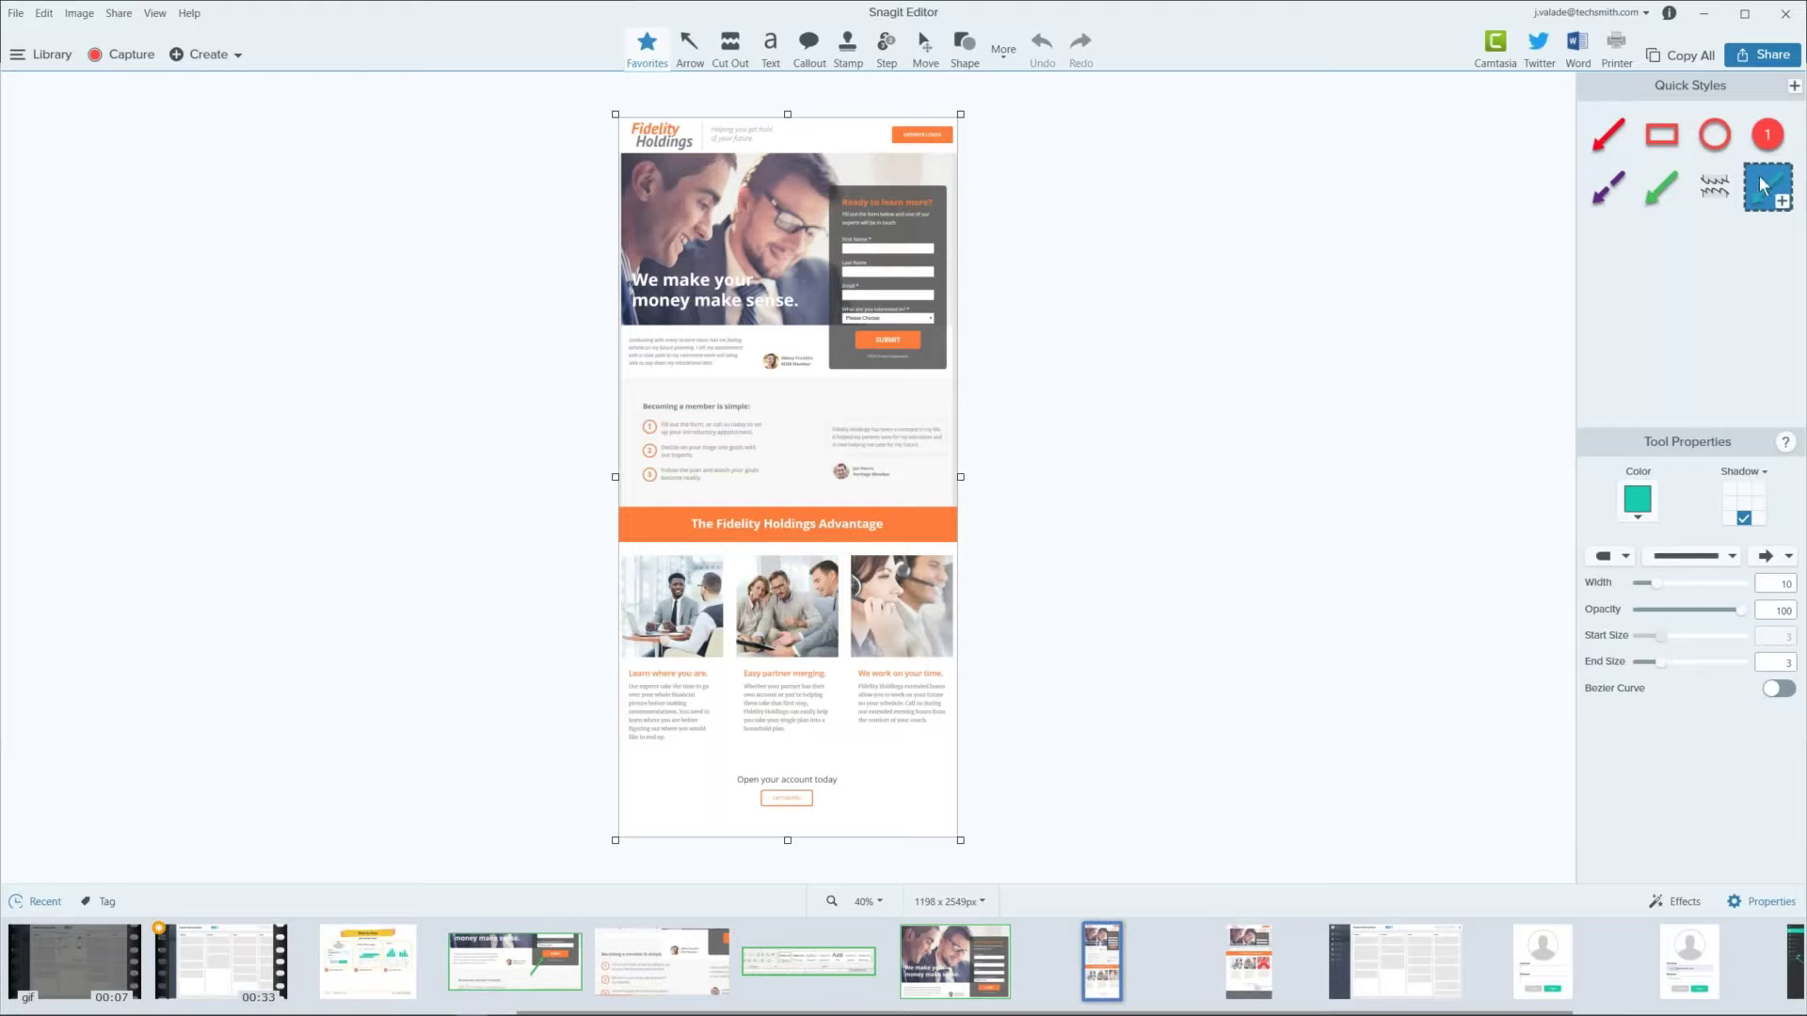
click(1000, 55)
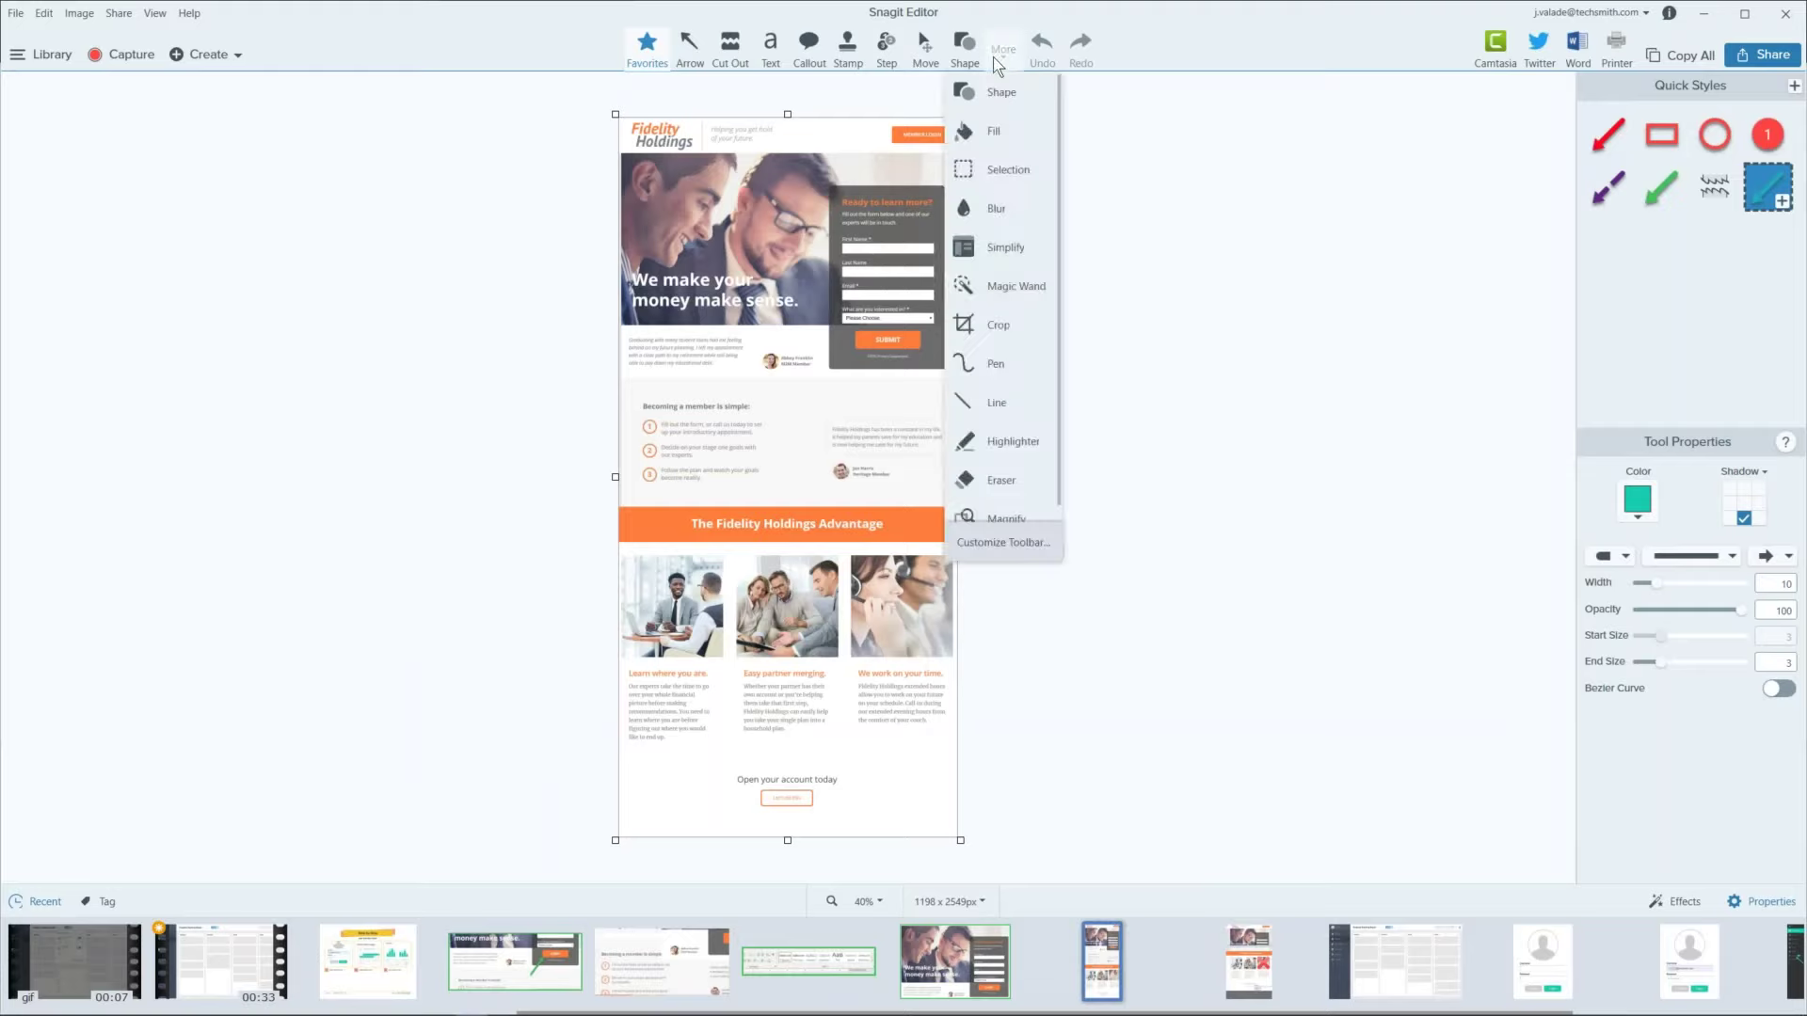
click(723, 44)
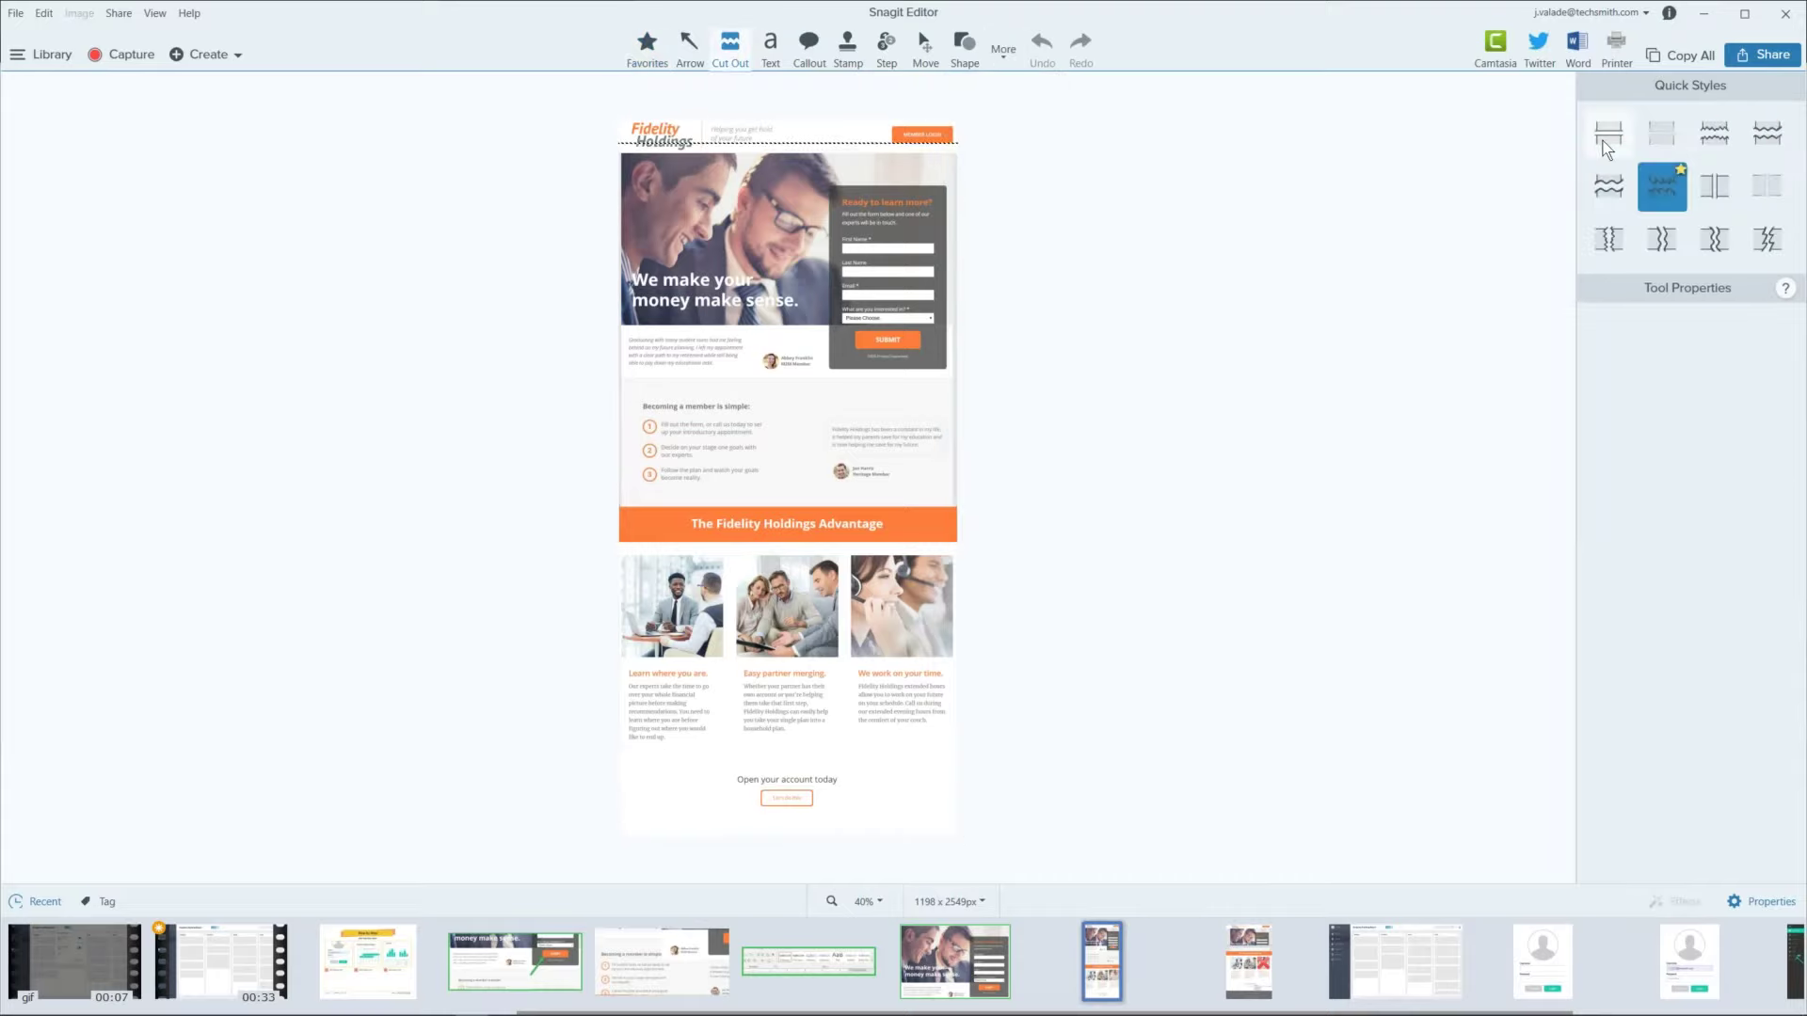
click(1606, 141)
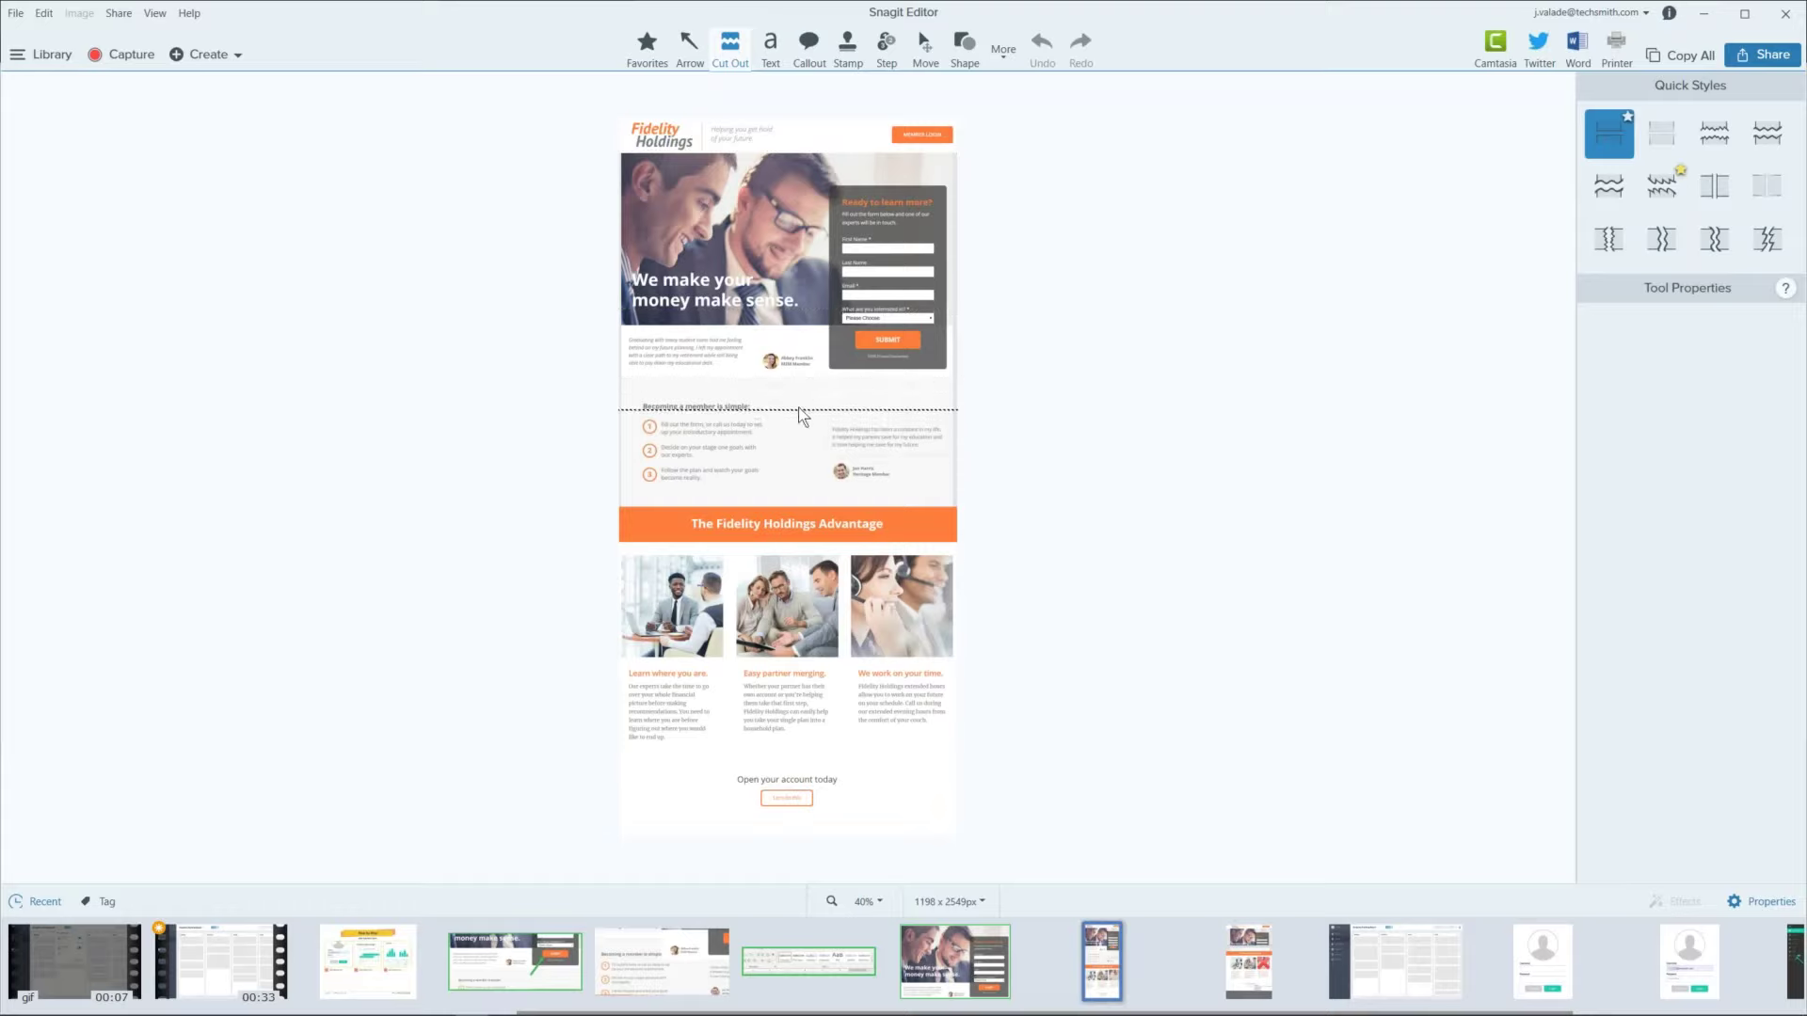
drag(800, 381, 802, 493)
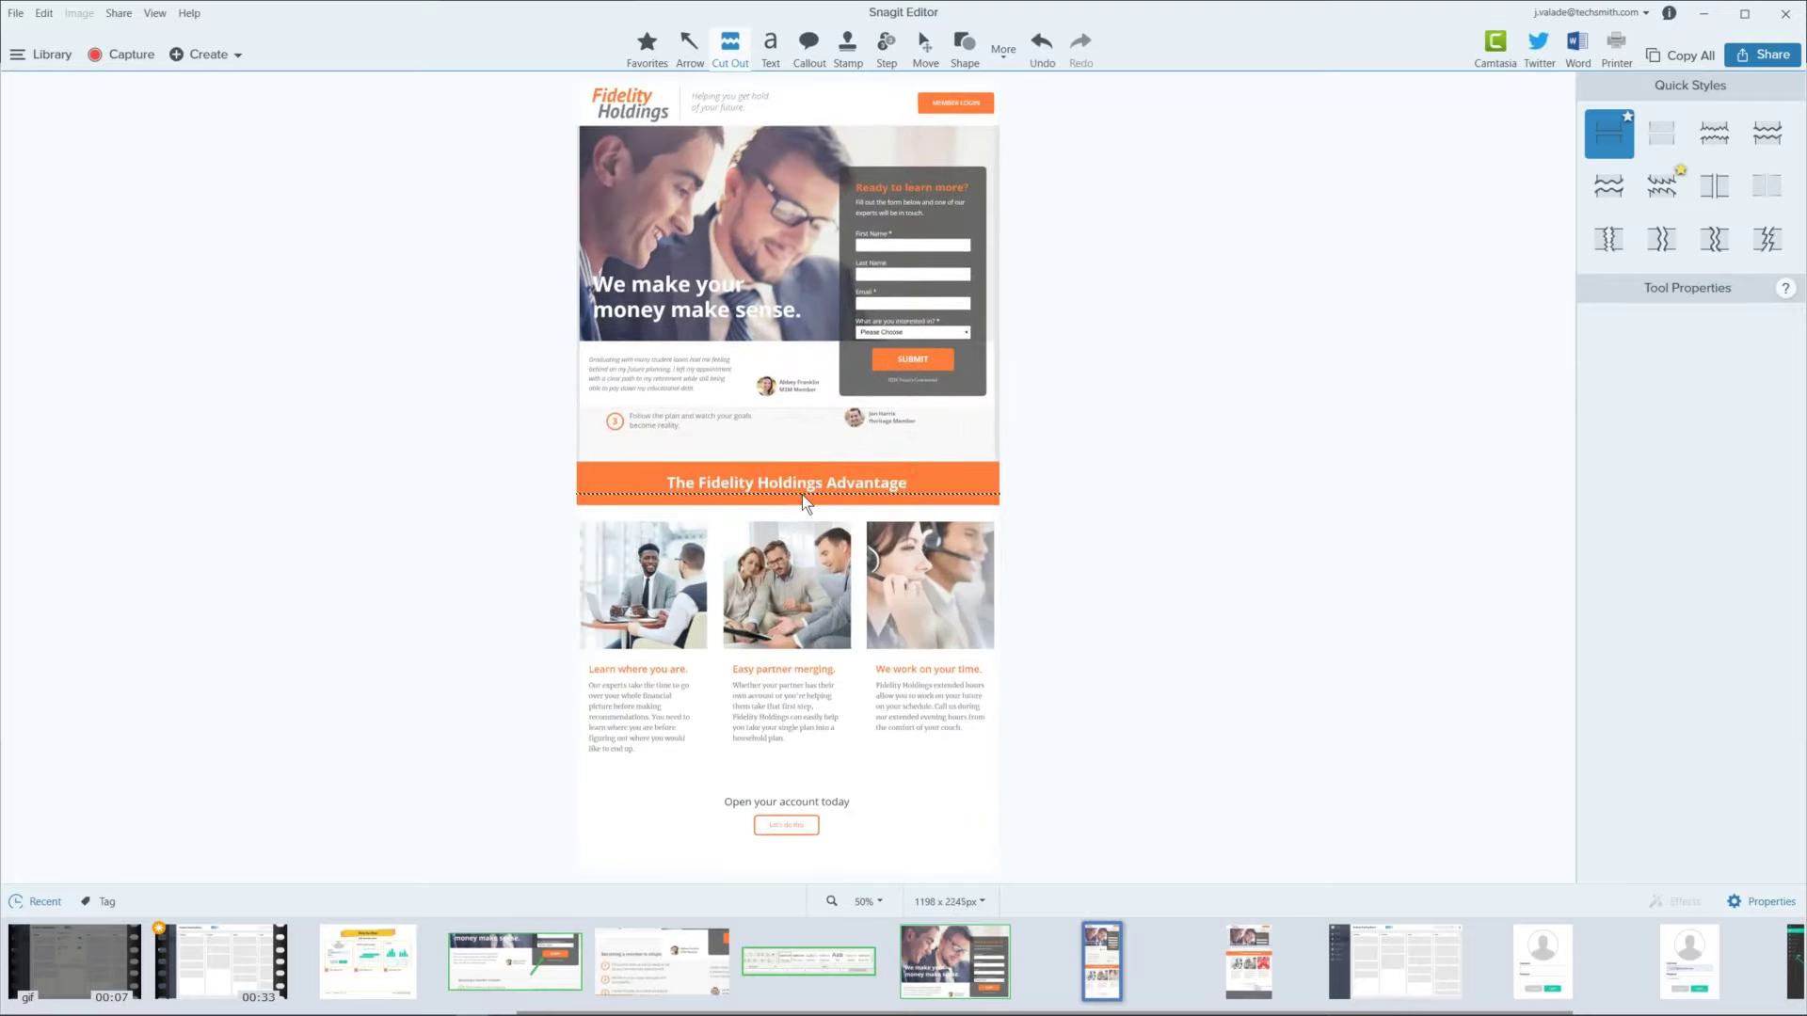
key(ctrl+z)
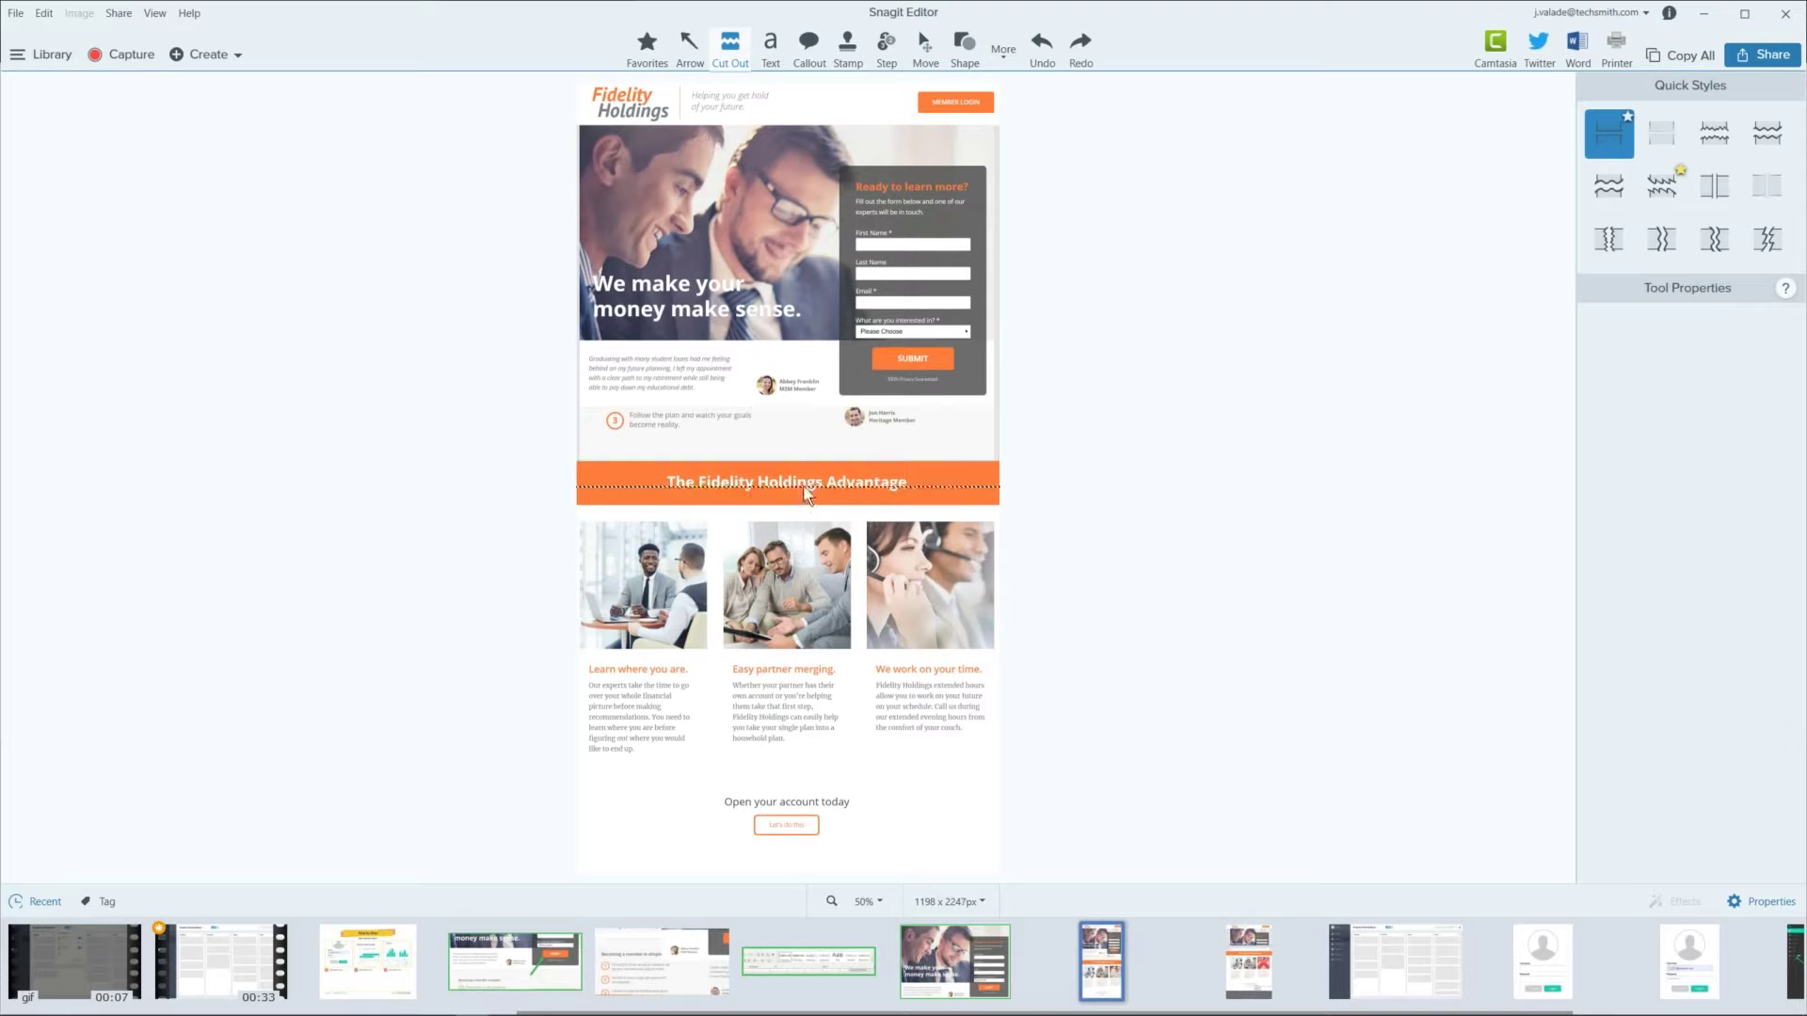
key(ctrl+z)
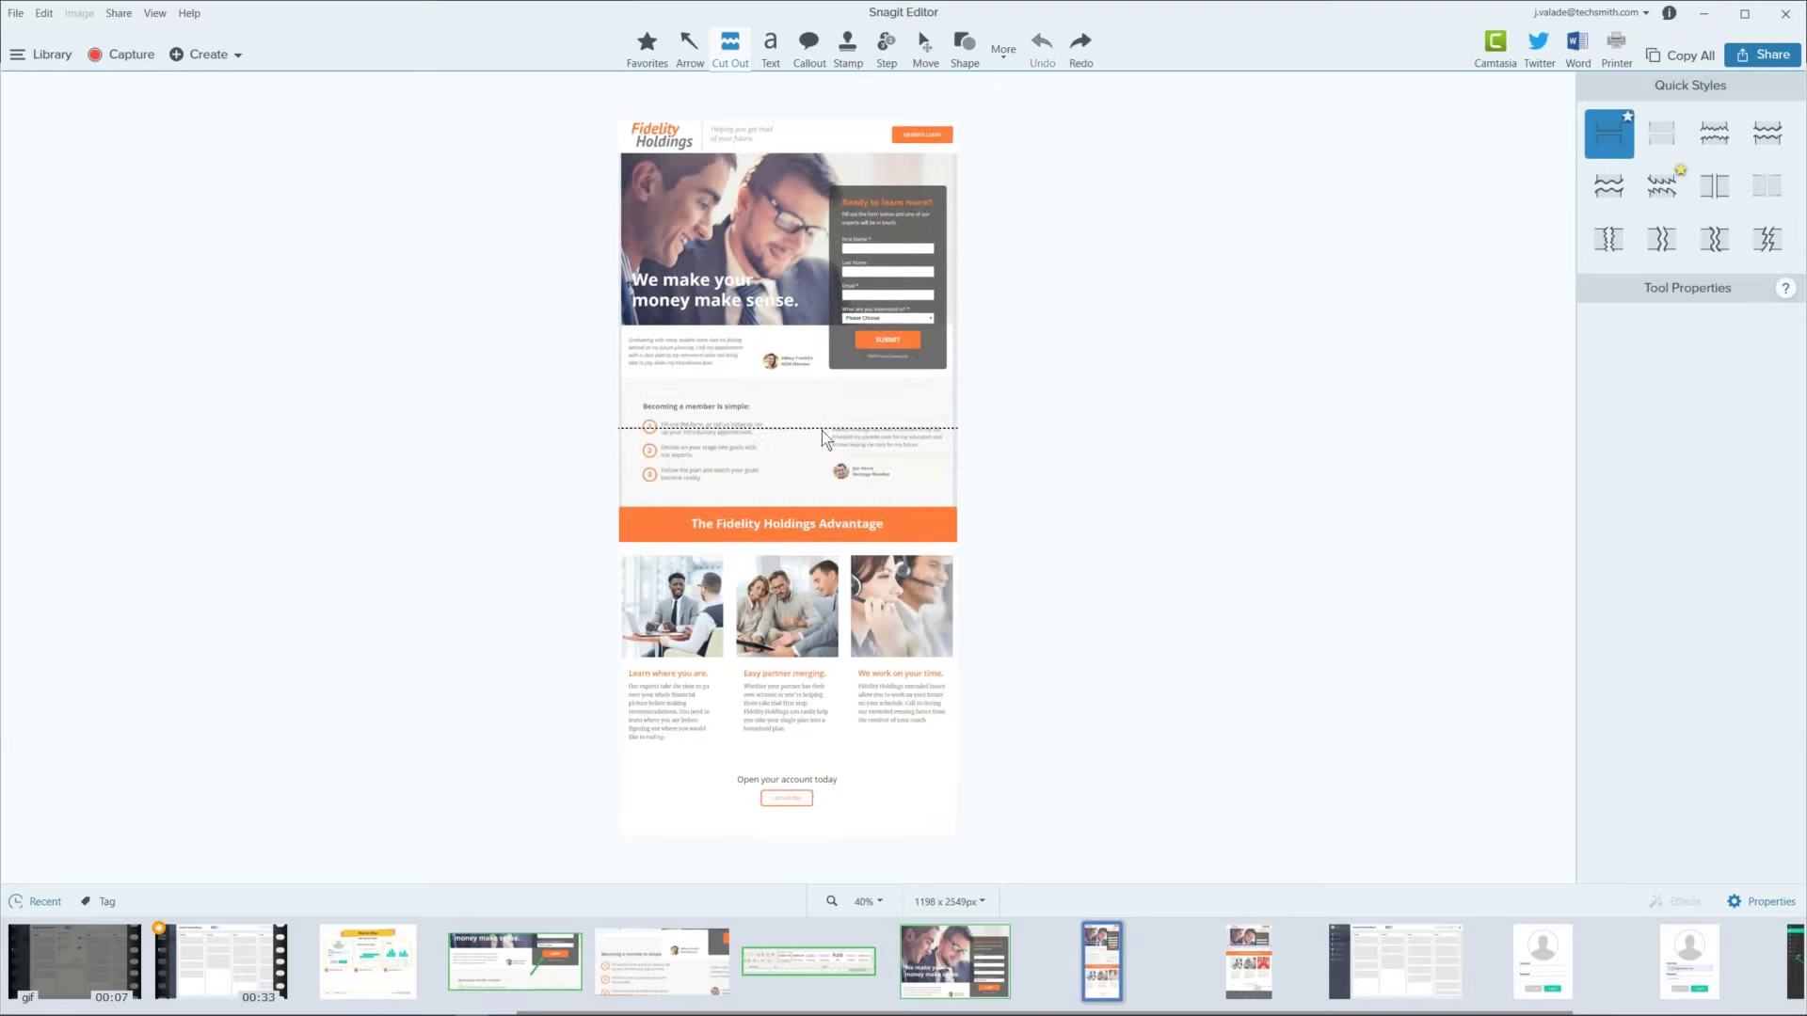
drag(835, 378, 834, 546)
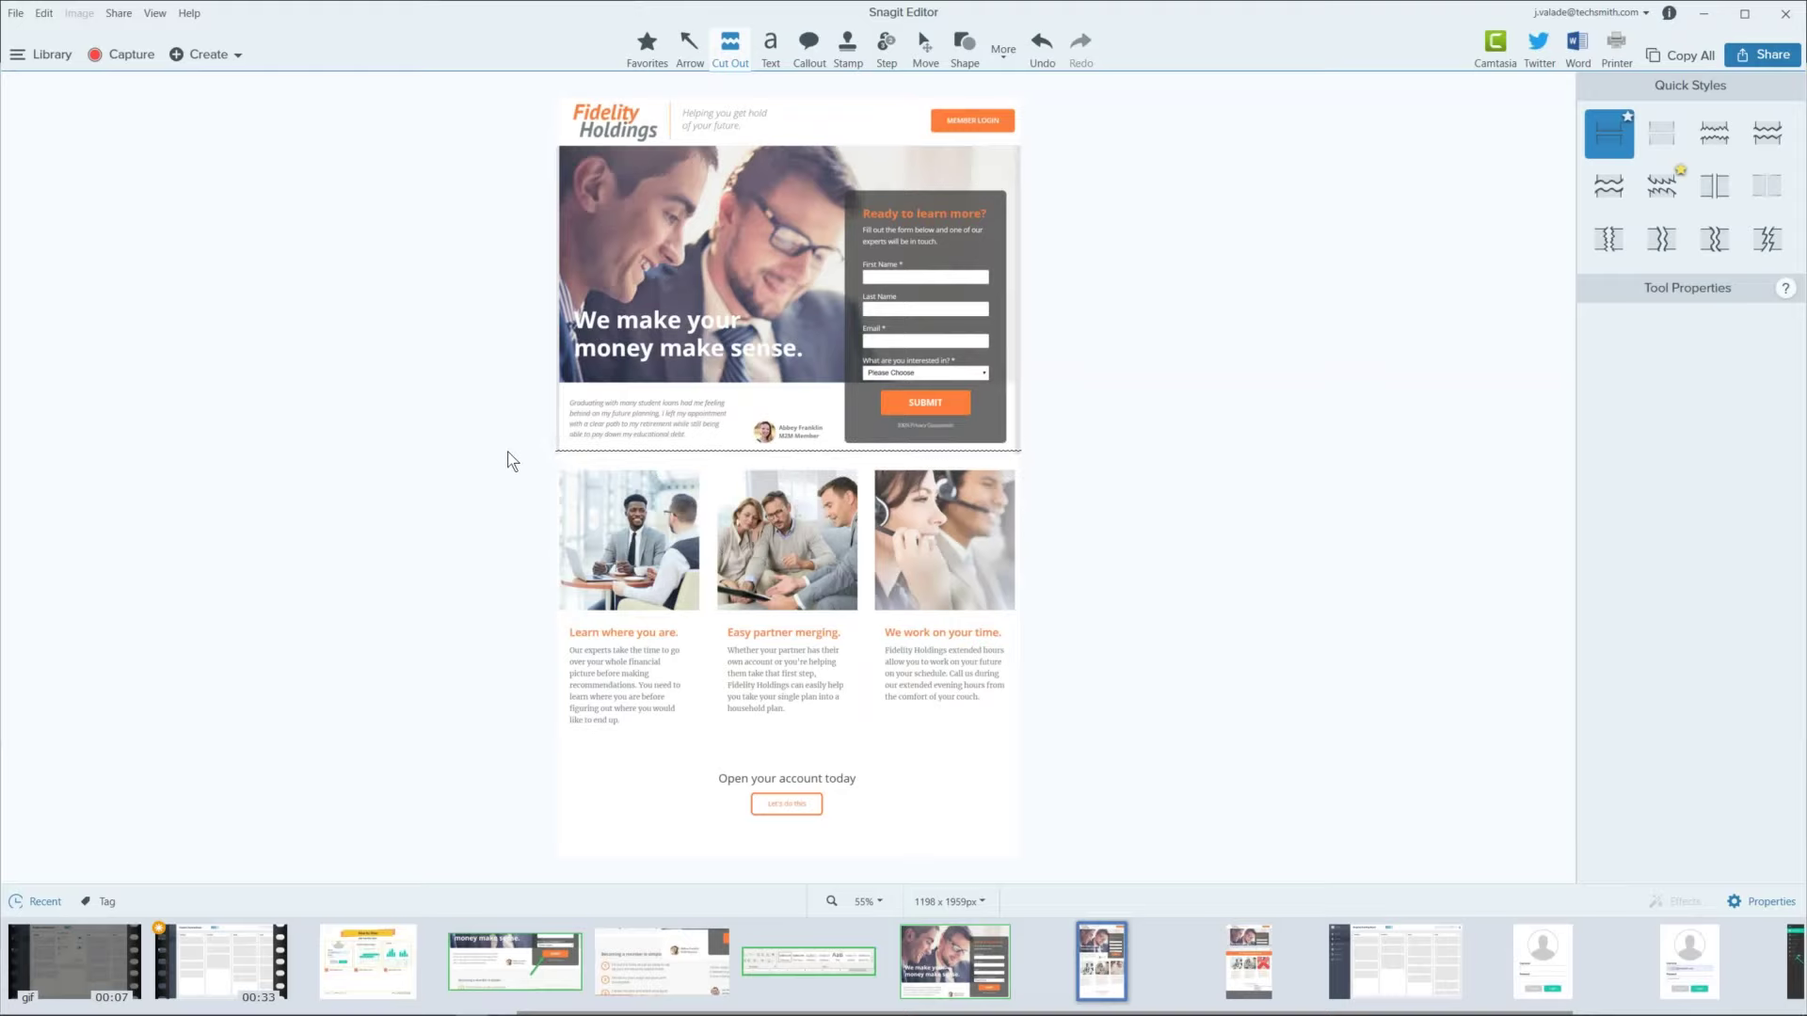
click(1667, 139)
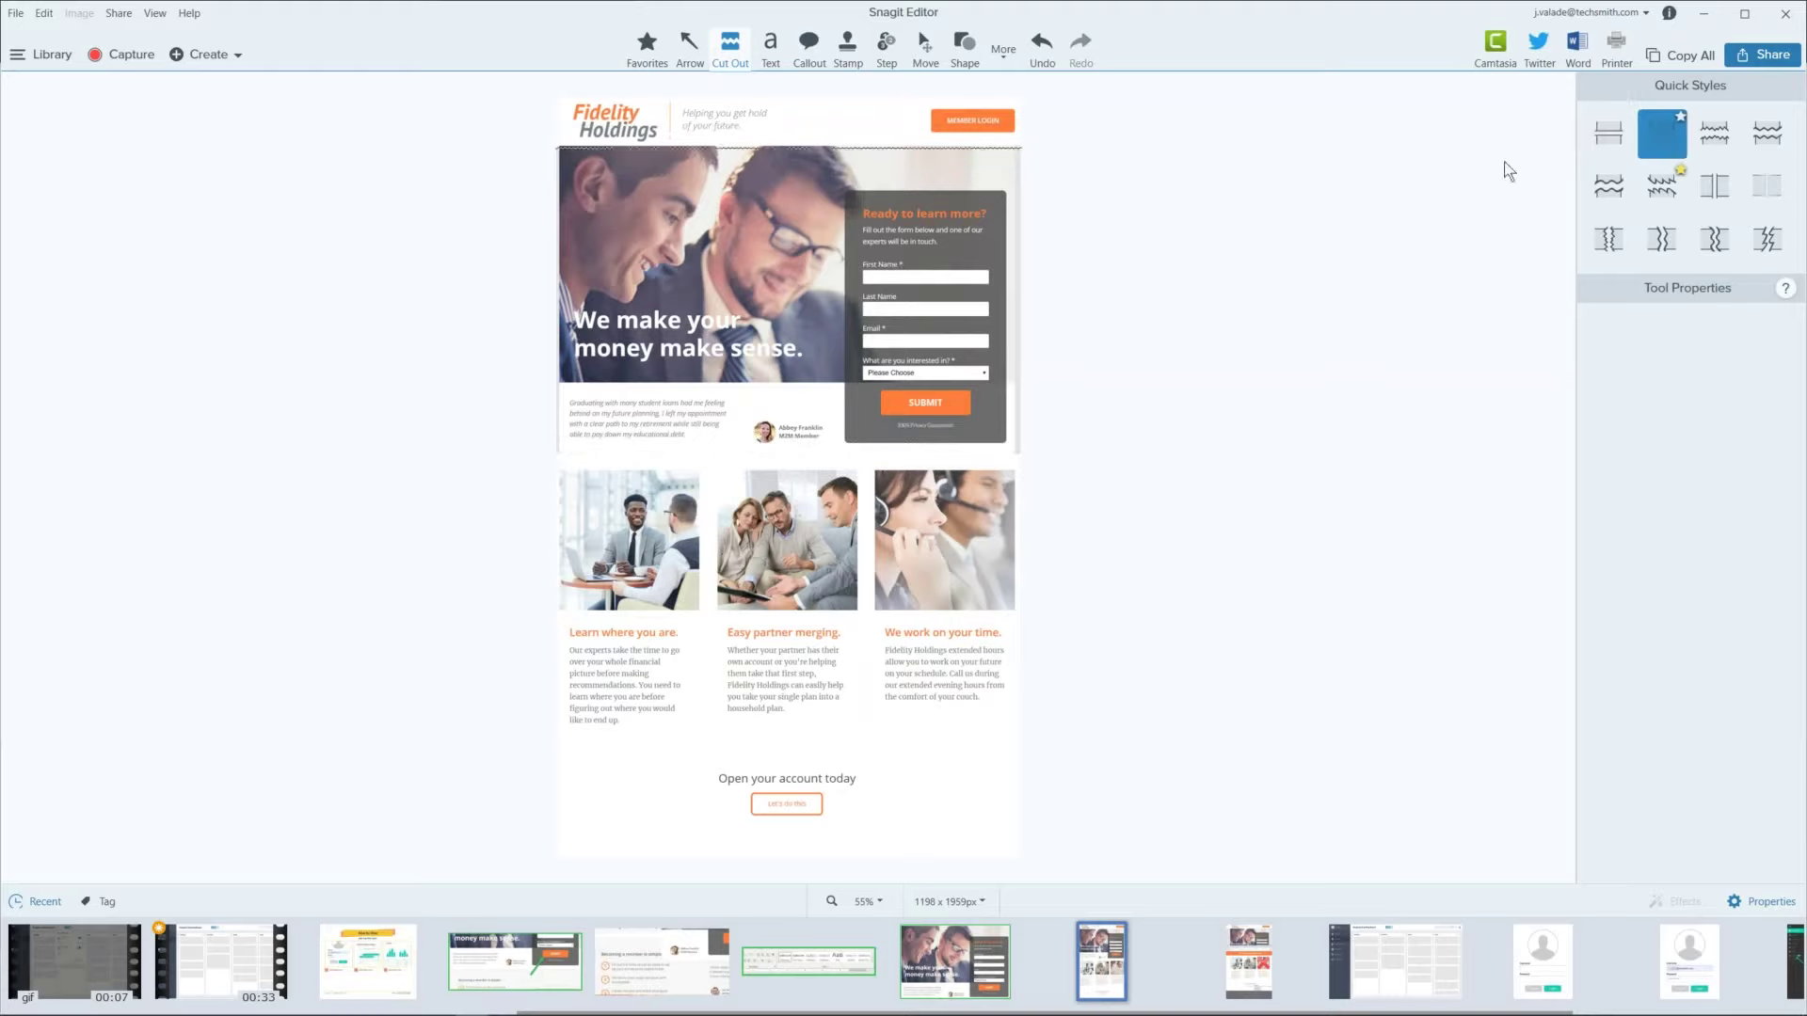
drag(820, 449, 796, 595)
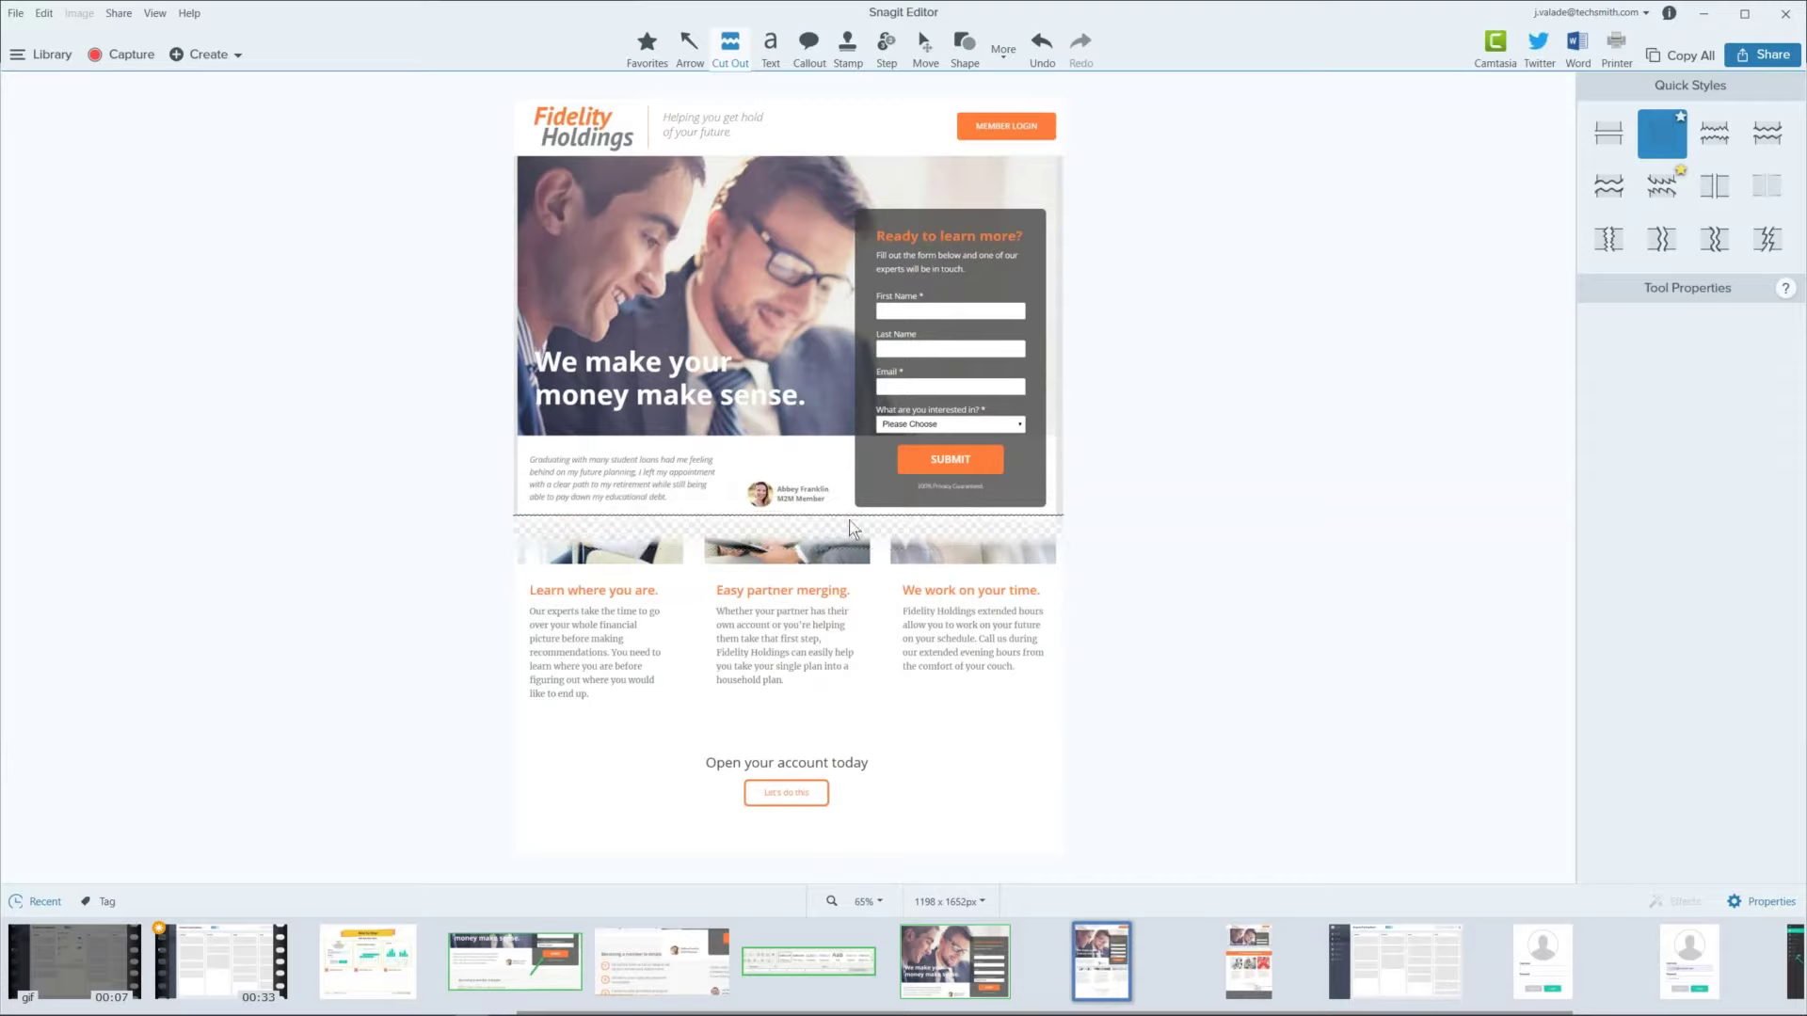
click(1603, 192)
drag(960, 432, 990, 370)
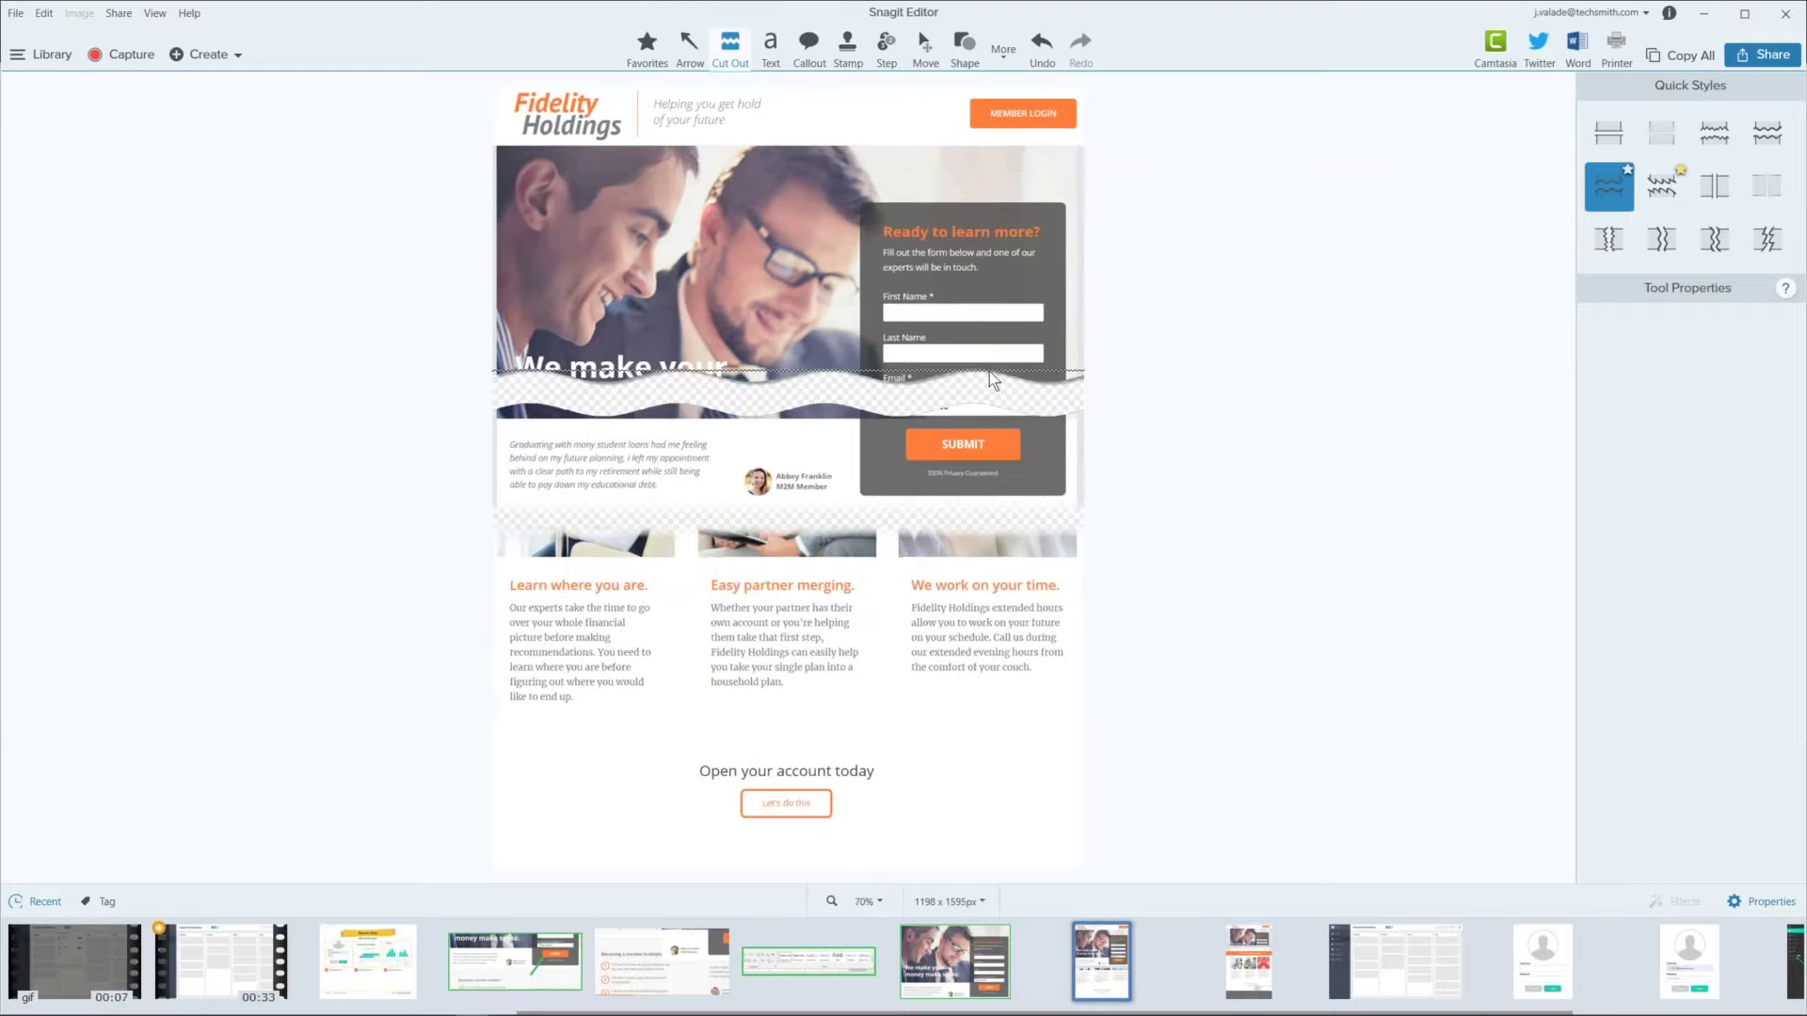
click(1769, 130)
drag(889, 611, 874, 690)
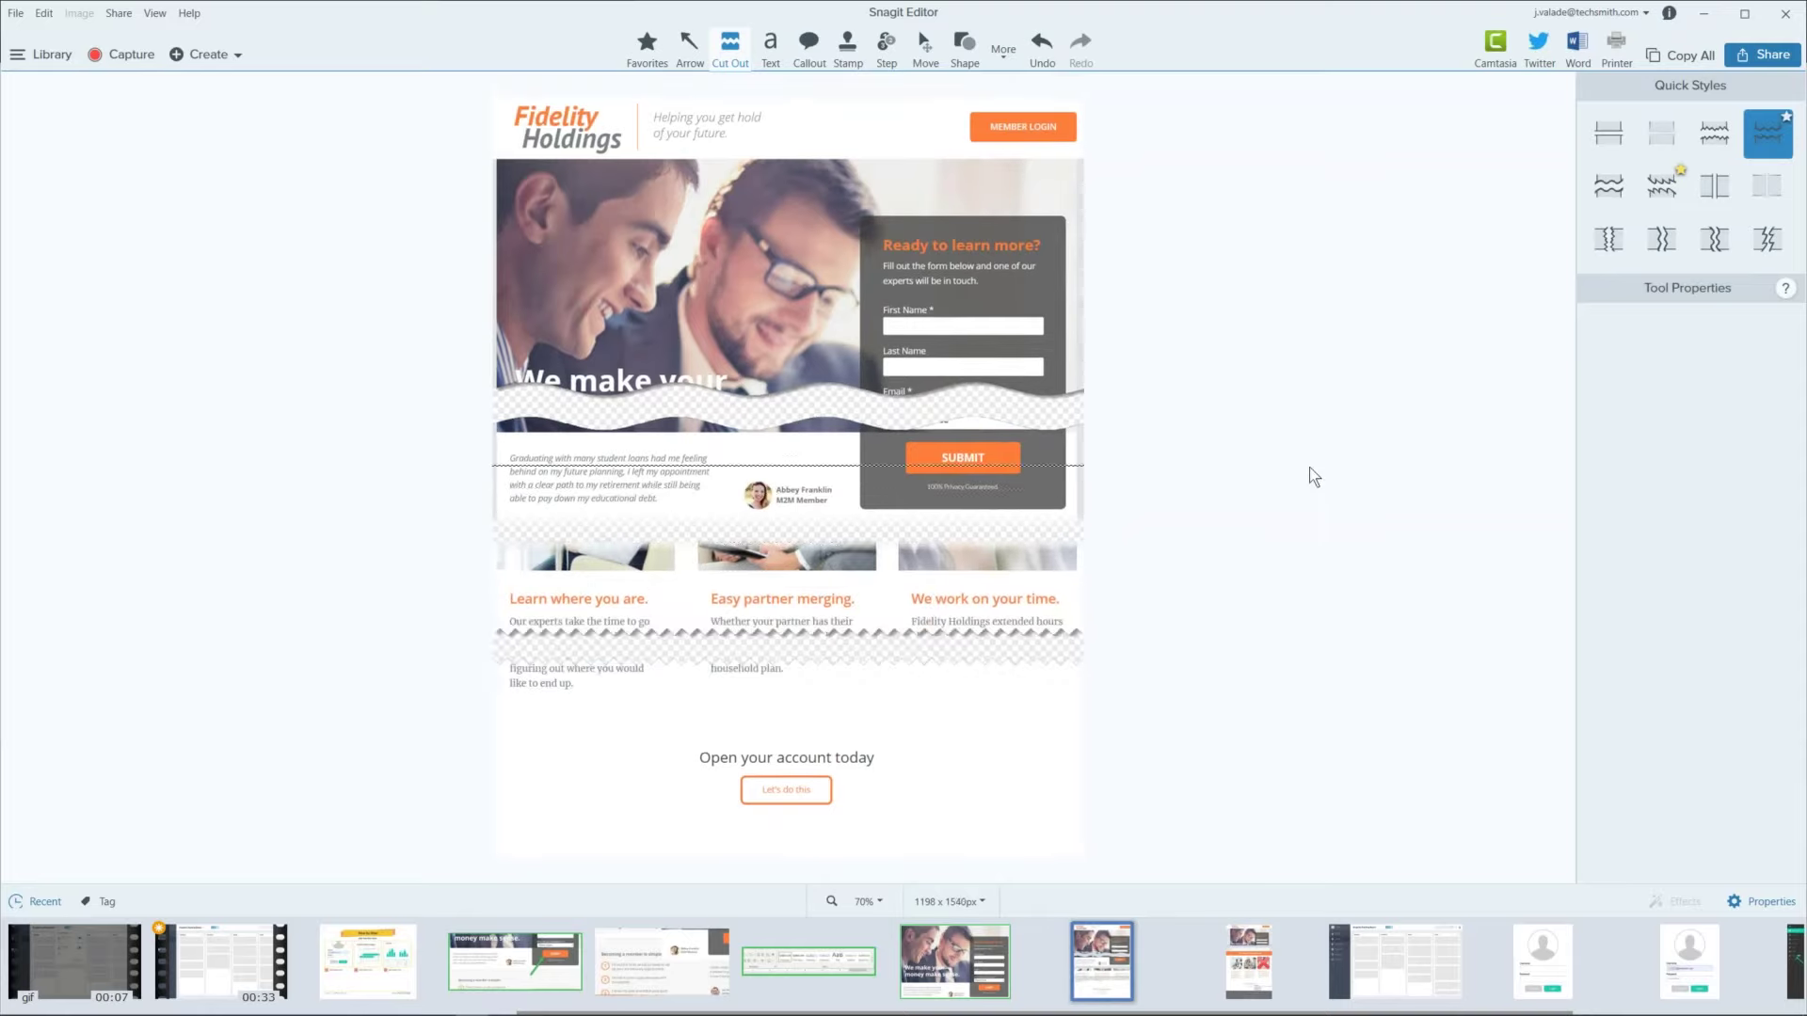
click(1654, 253)
drag(711, 456, 862, 458)
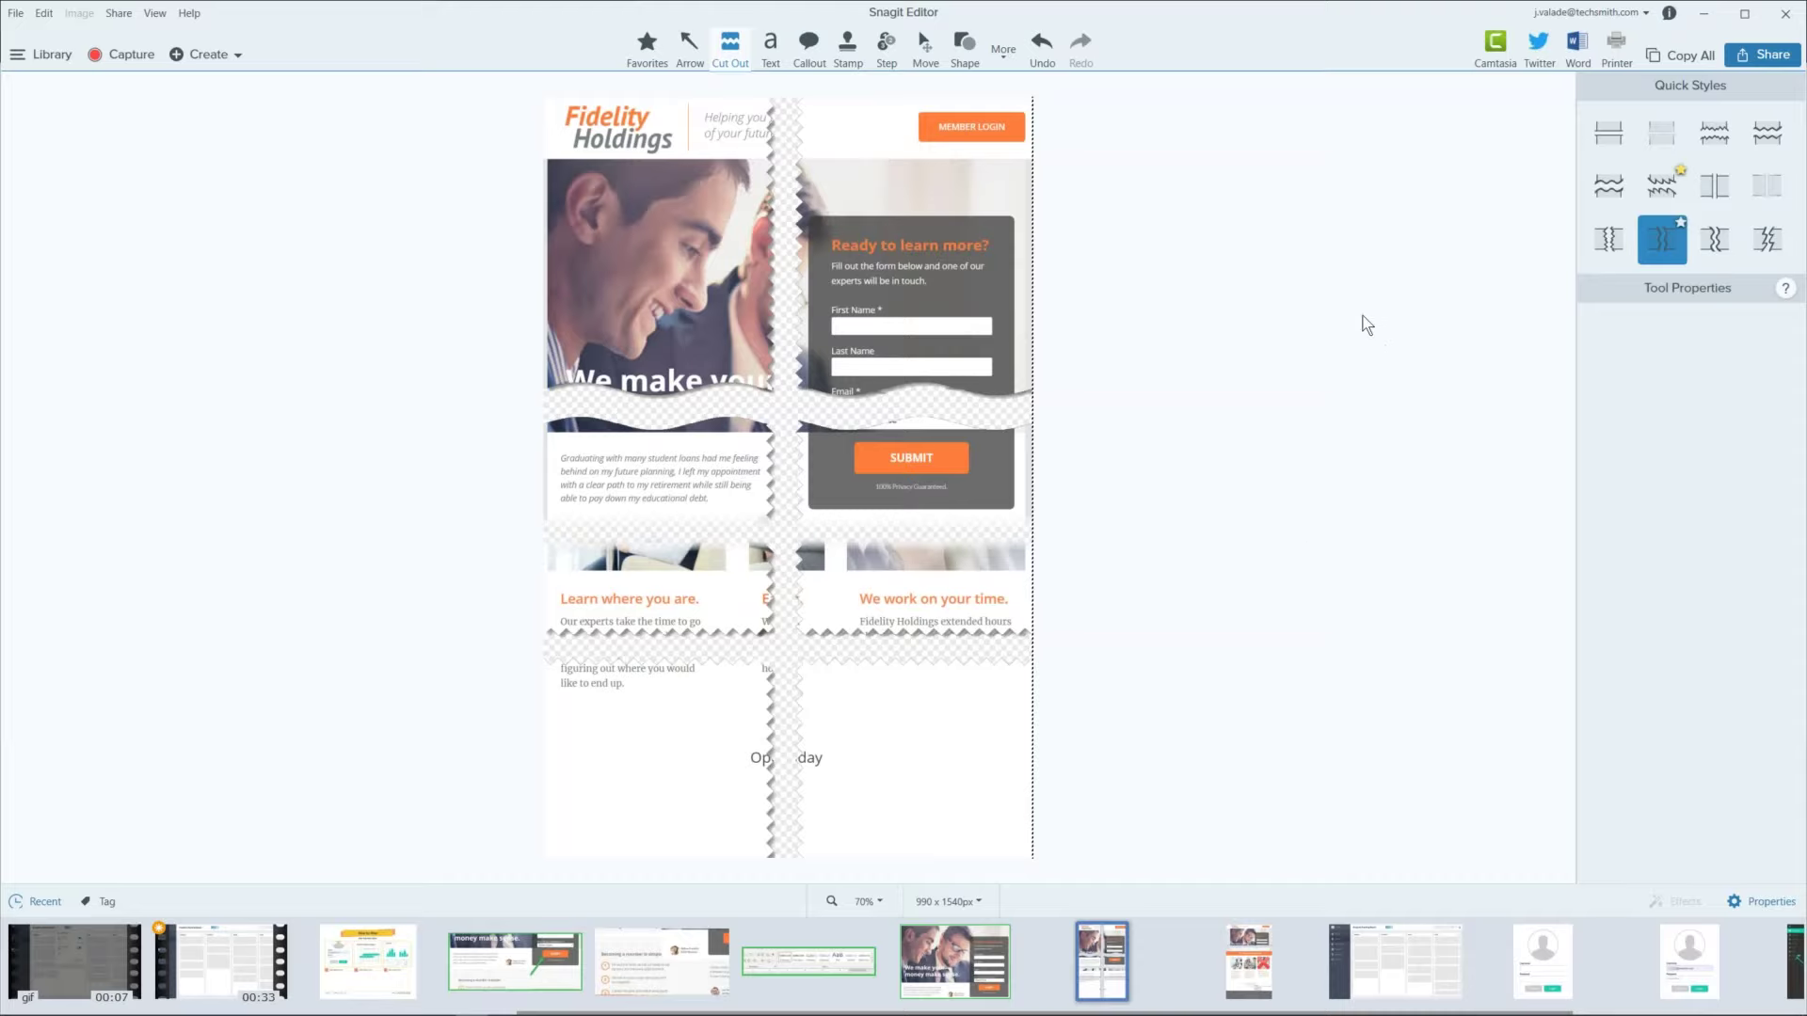
key(ctrl+z)
key(ctrl+z)
key(ctrl+z)
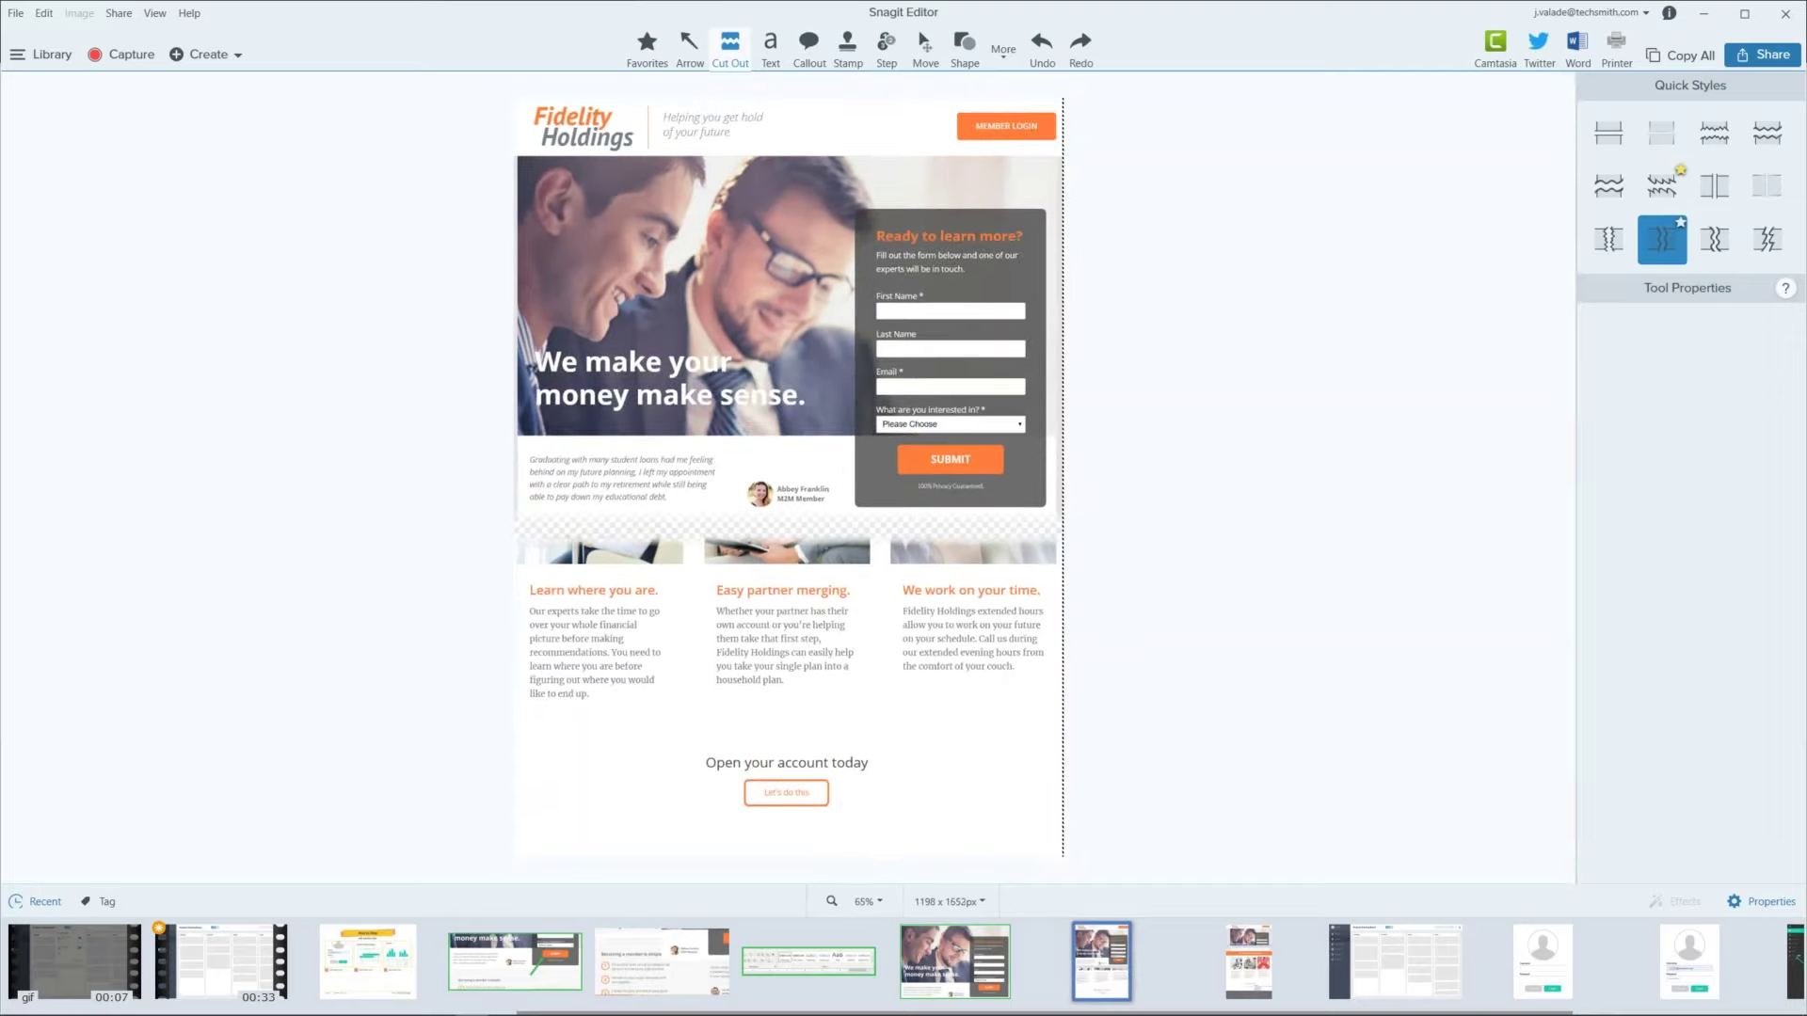
key(ctrl+z)
key(ctrl+z)
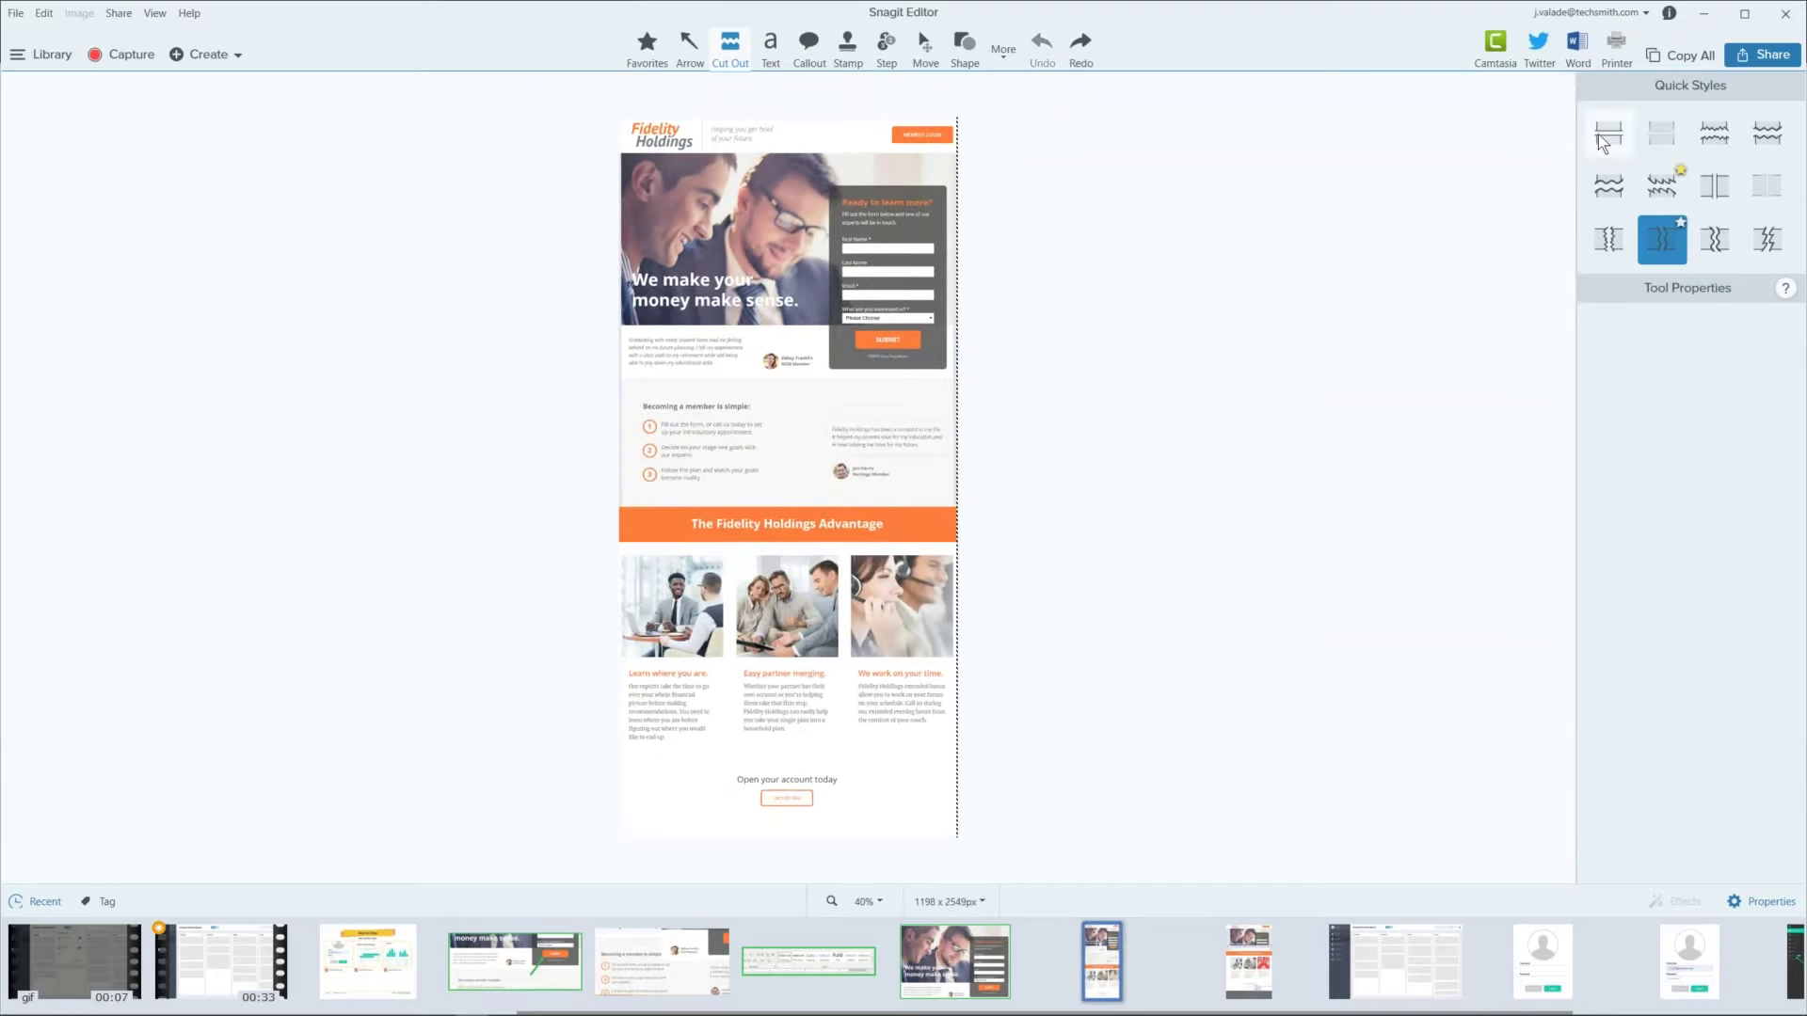
Step: Cut out the Becoming a member section and orange Advantage band horizontally, leaving 1198 x 1924 px
click(1609, 137)
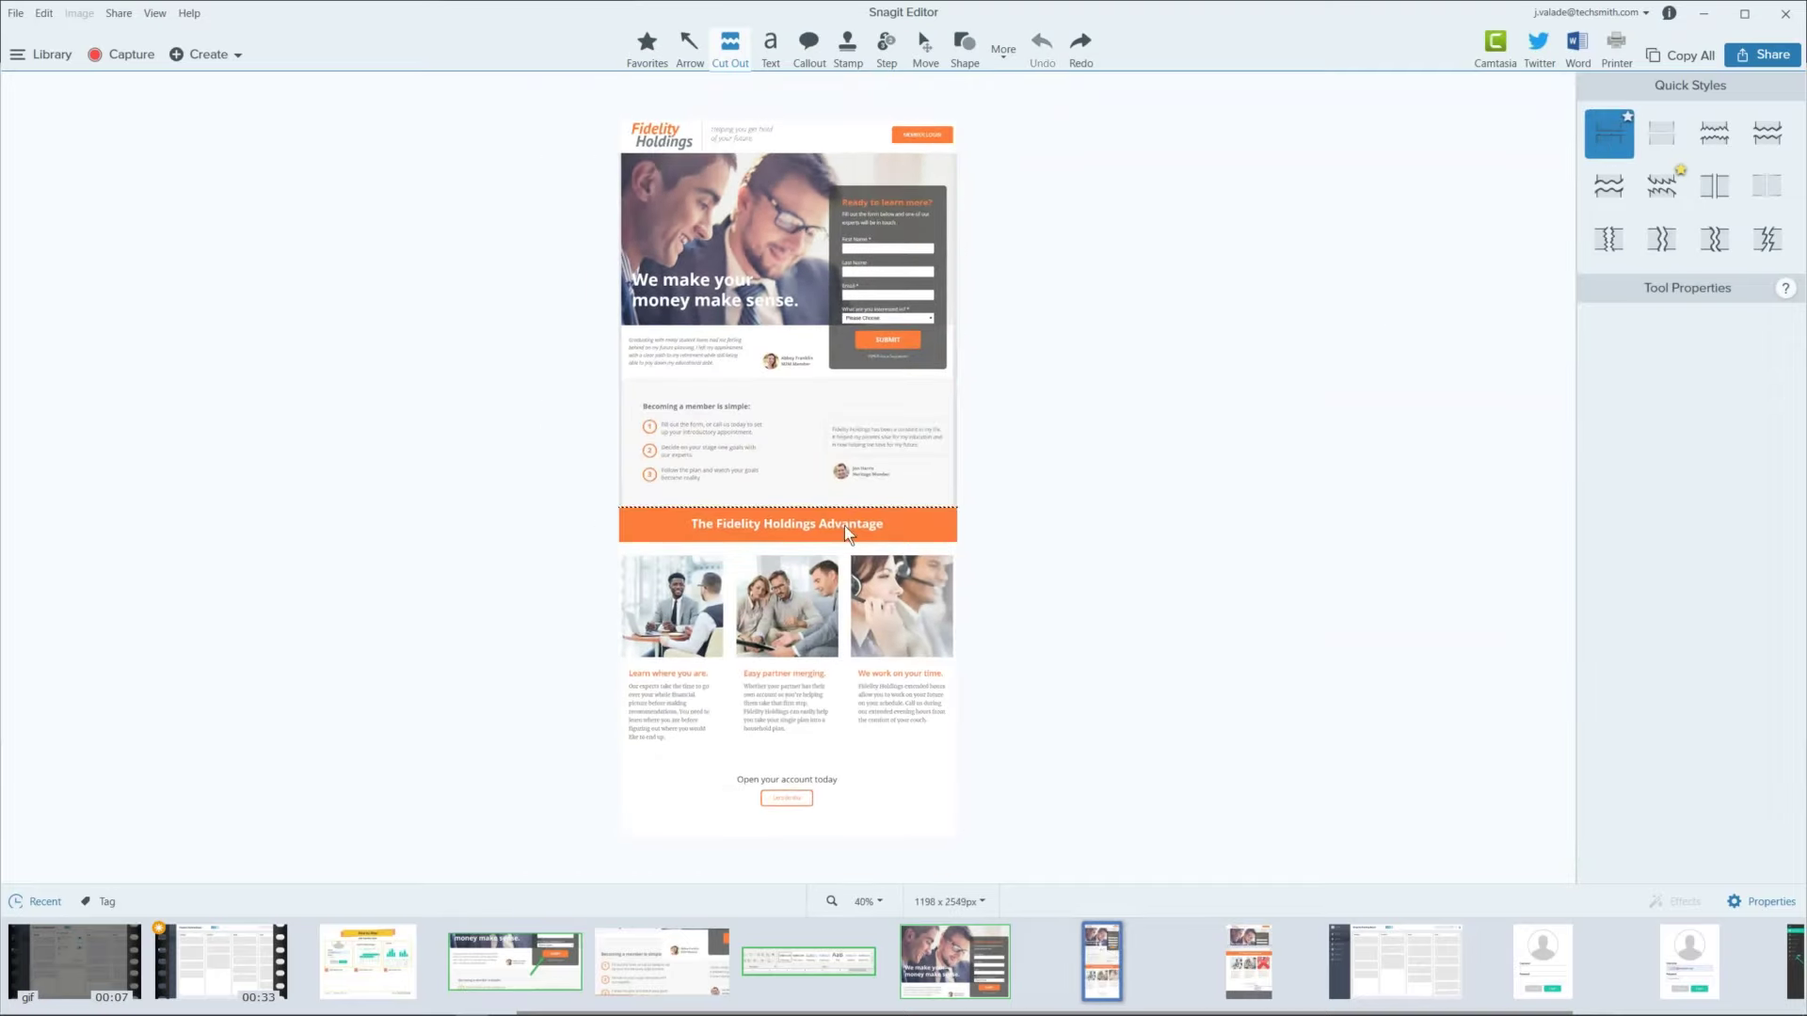
drag(844, 557, 850, 391)
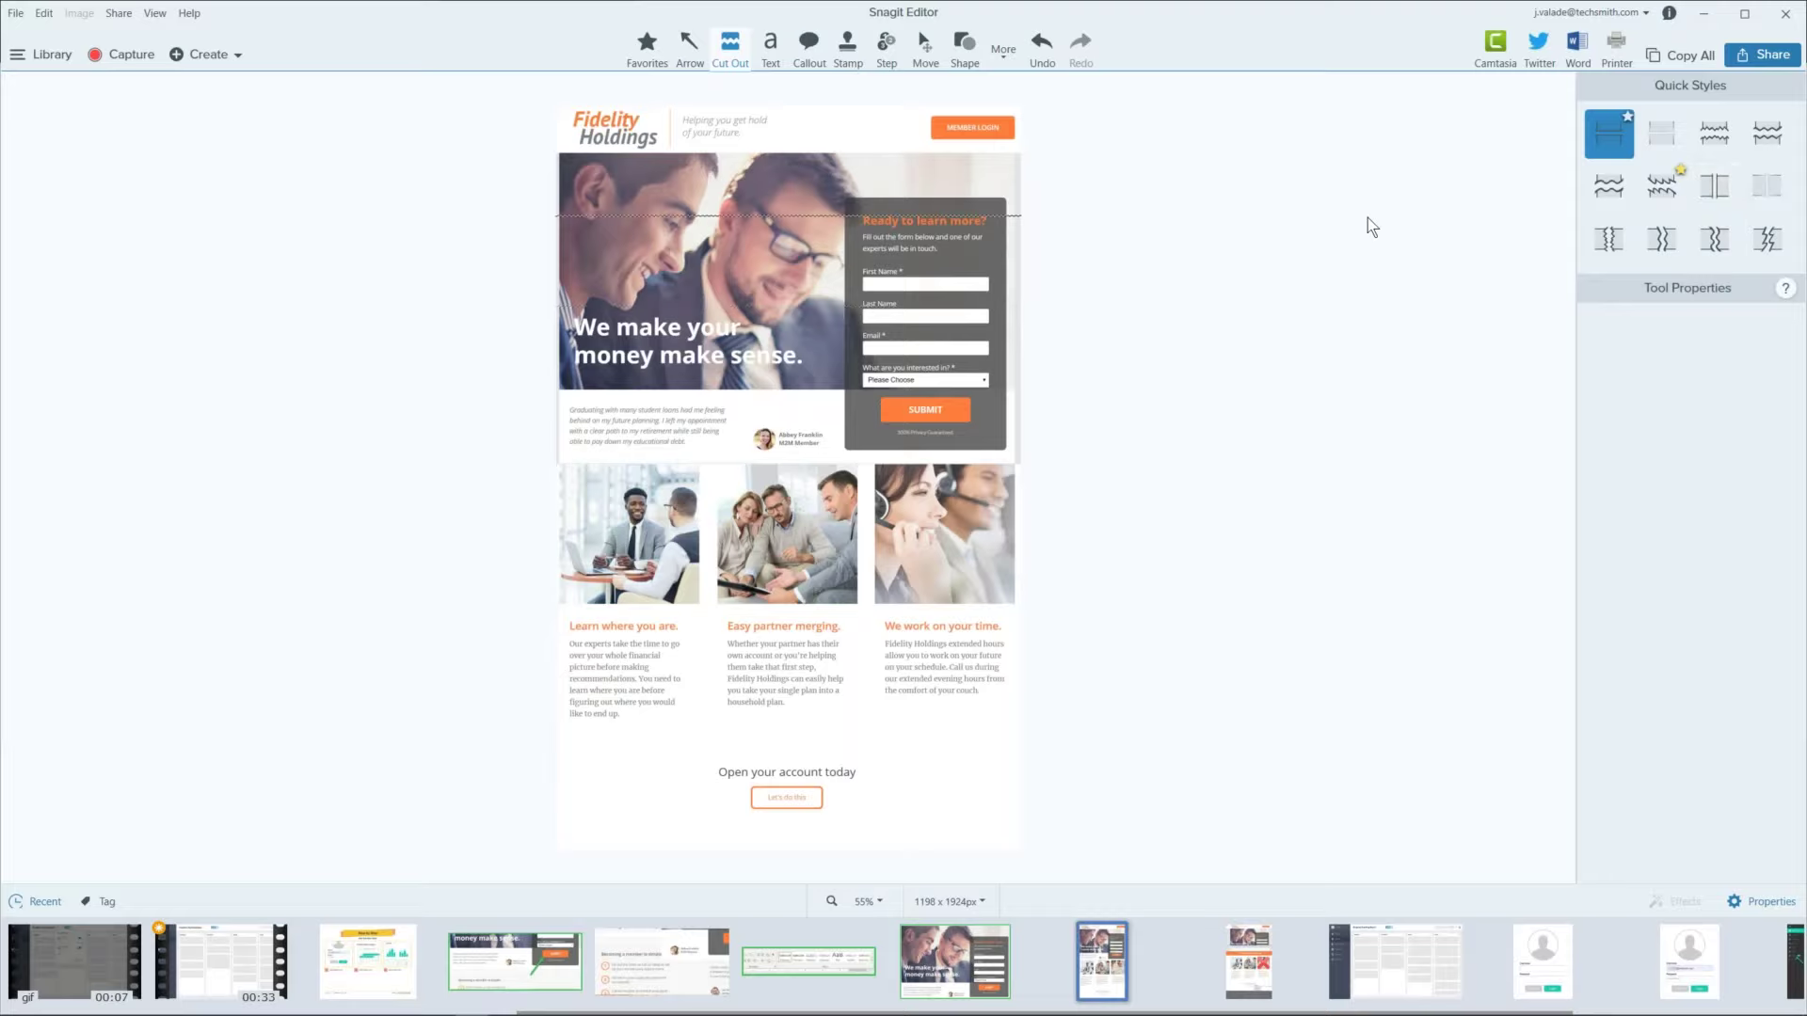
click(847, 47)
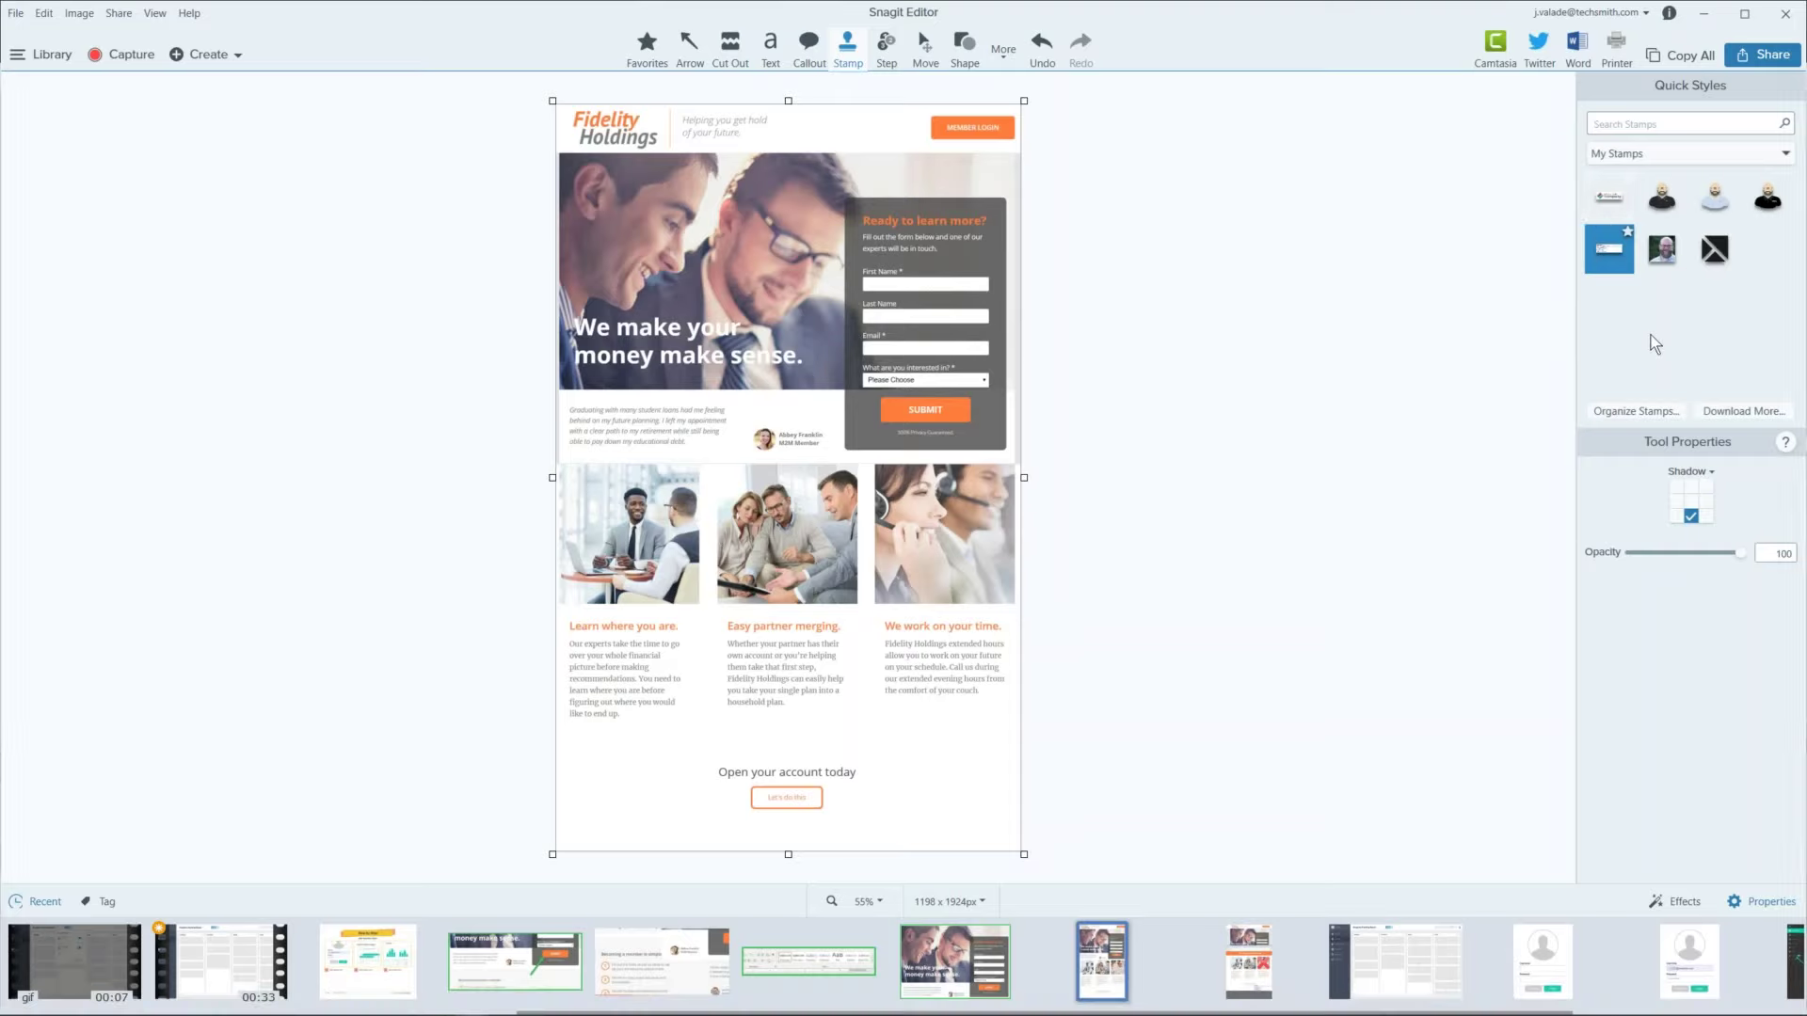
click(1661, 153)
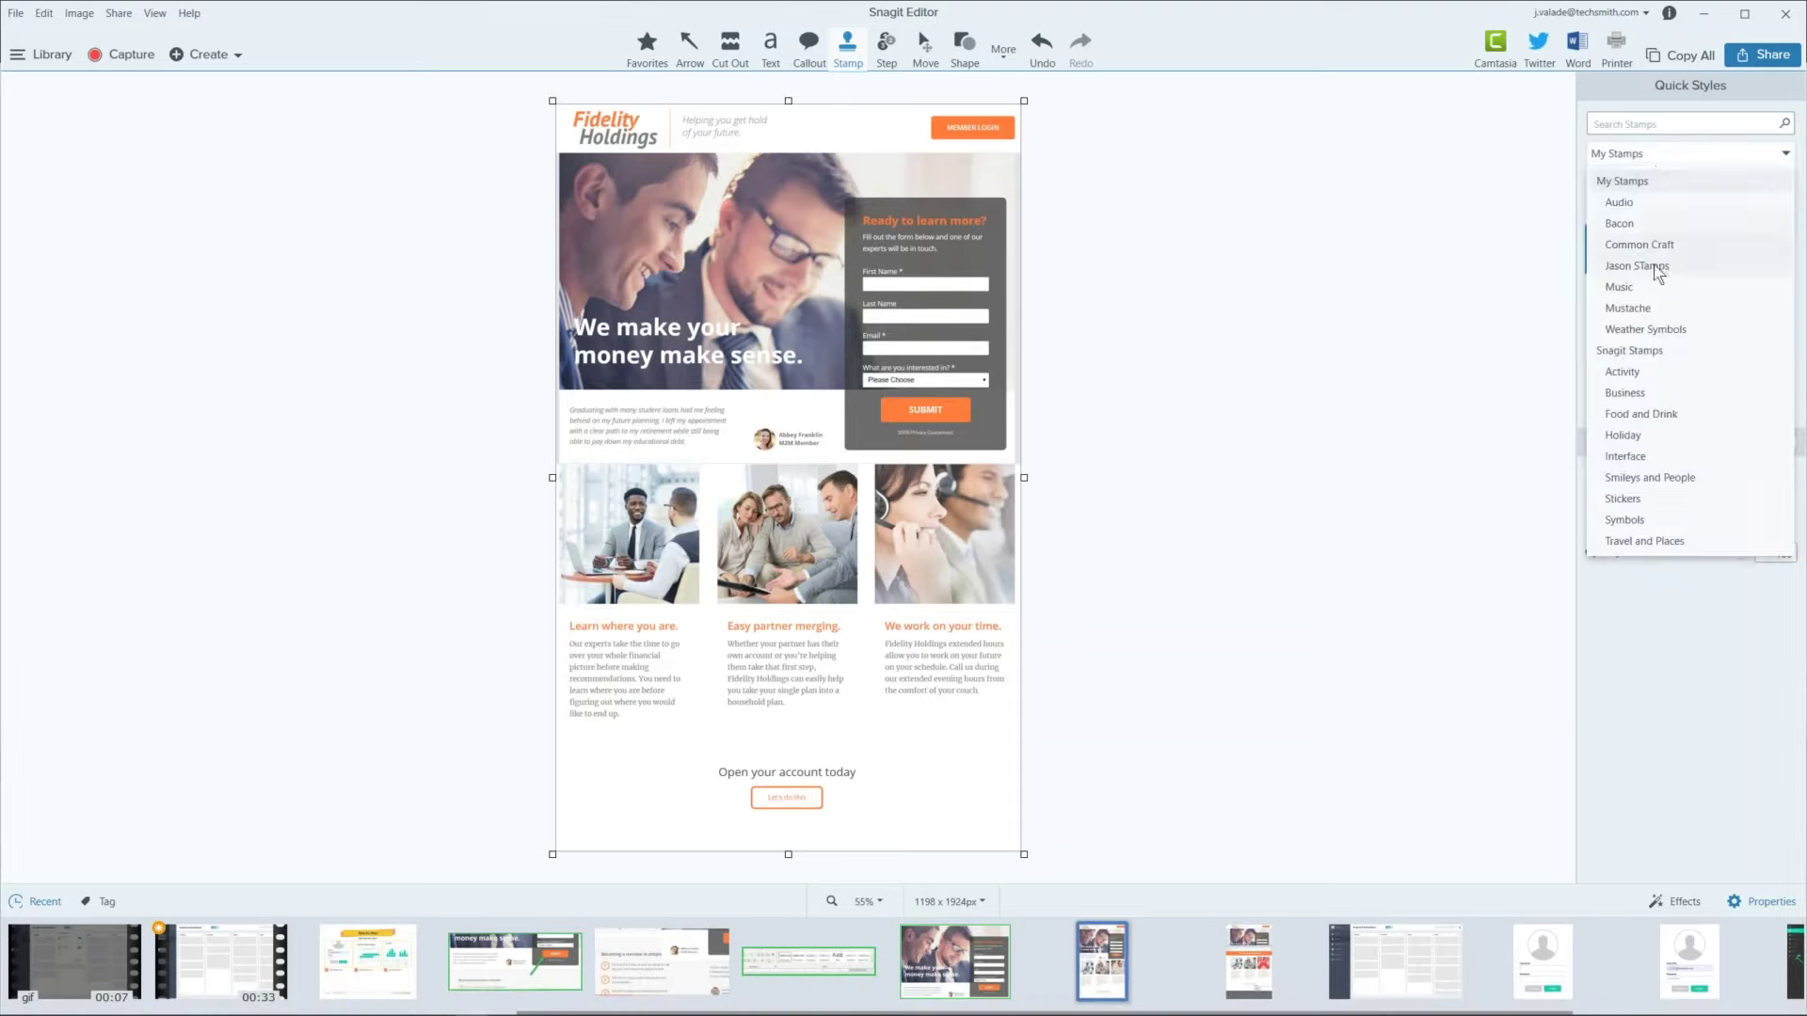
click(1648, 352)
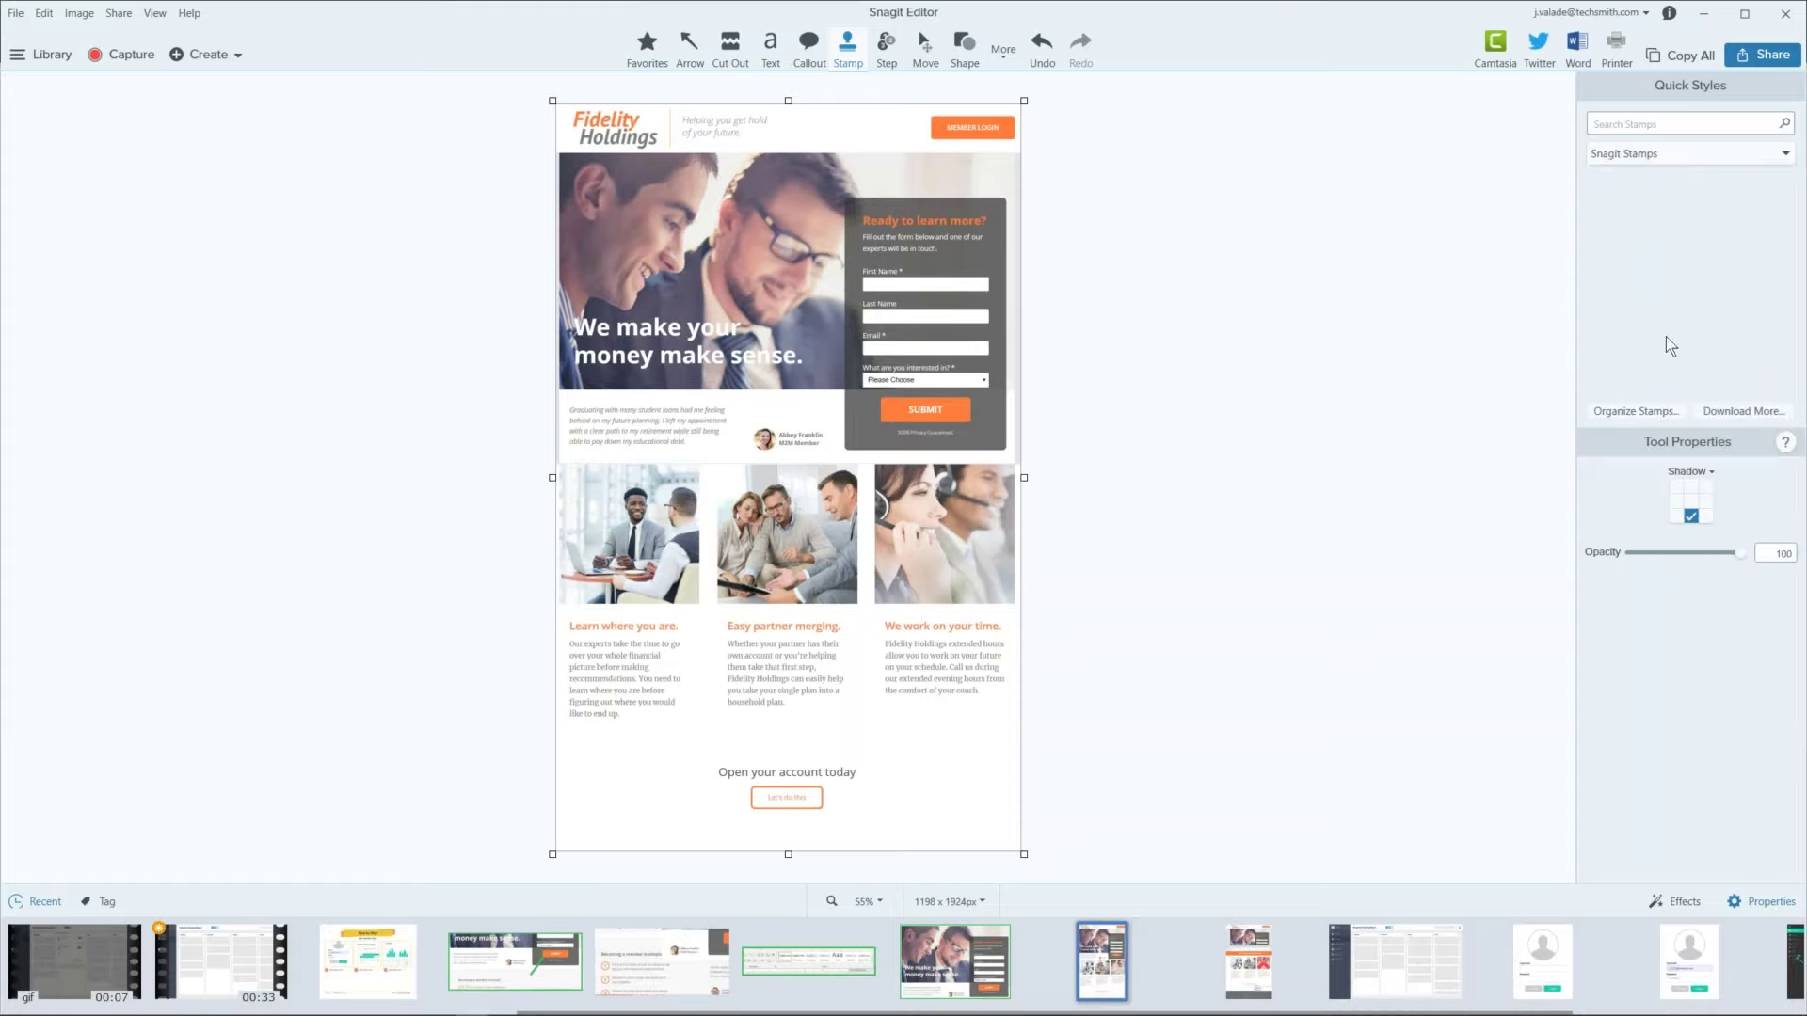
click(1767, 157)
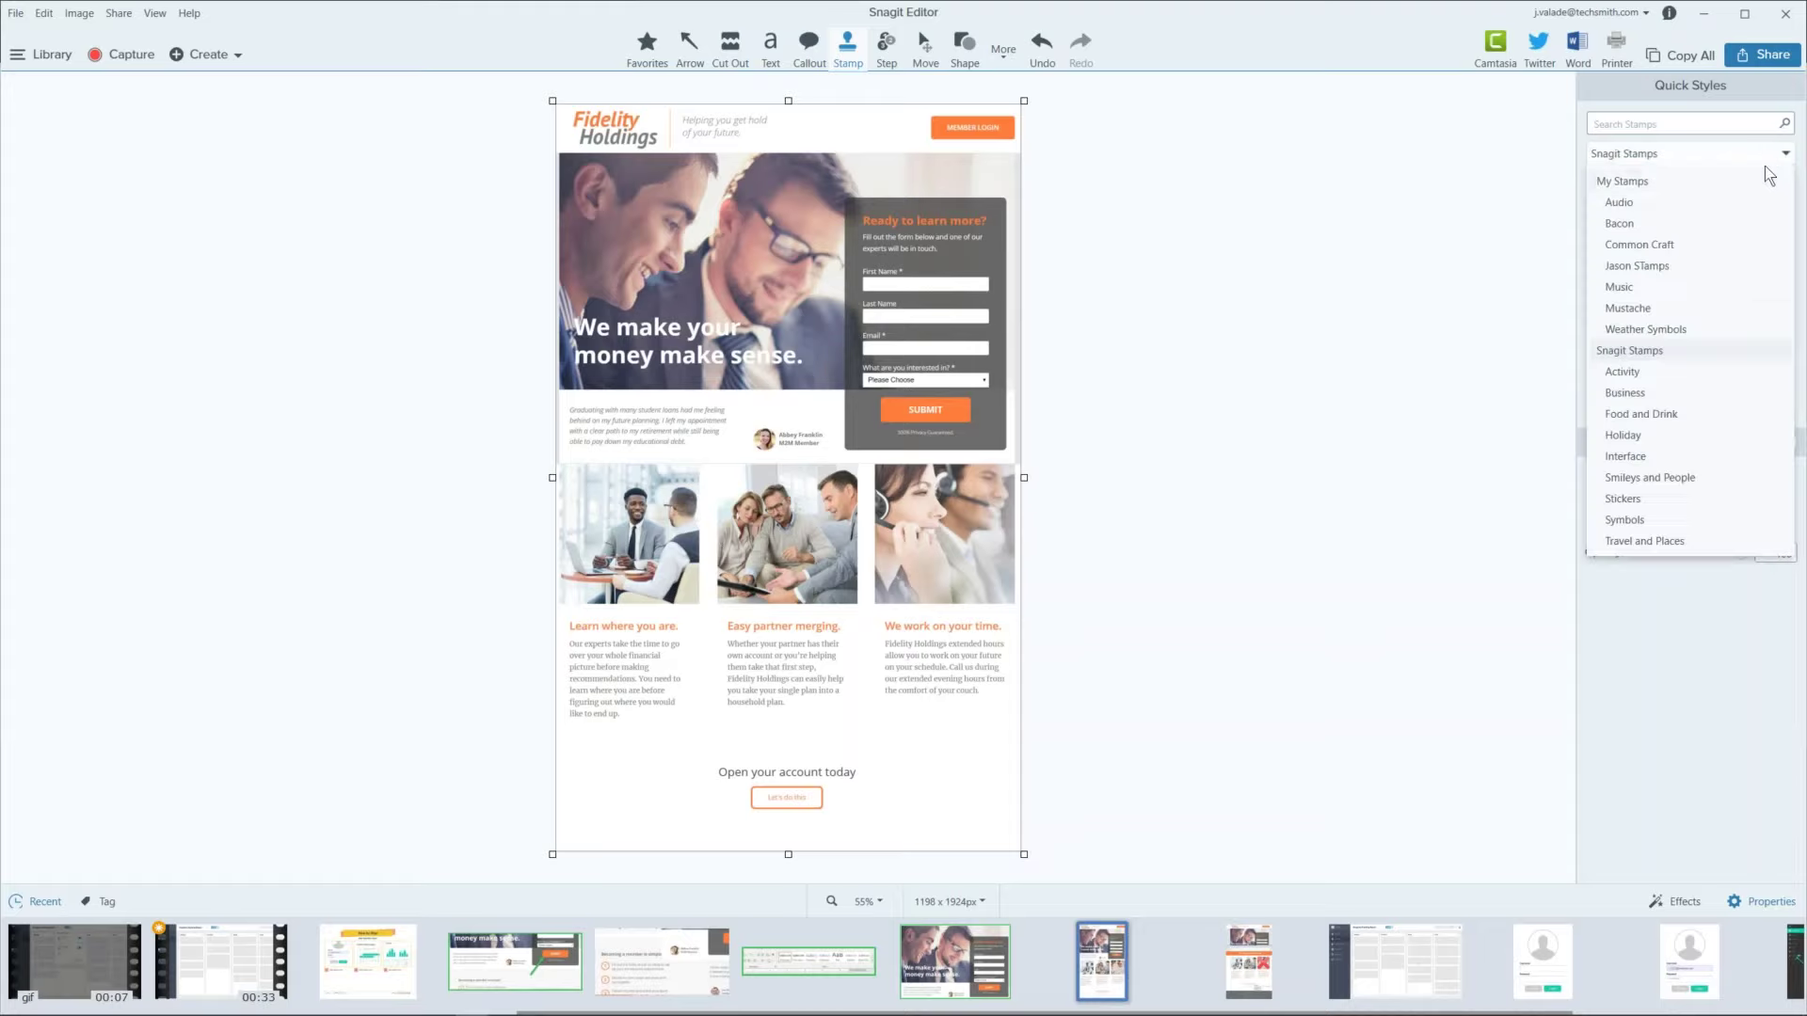
click(1705, 392)
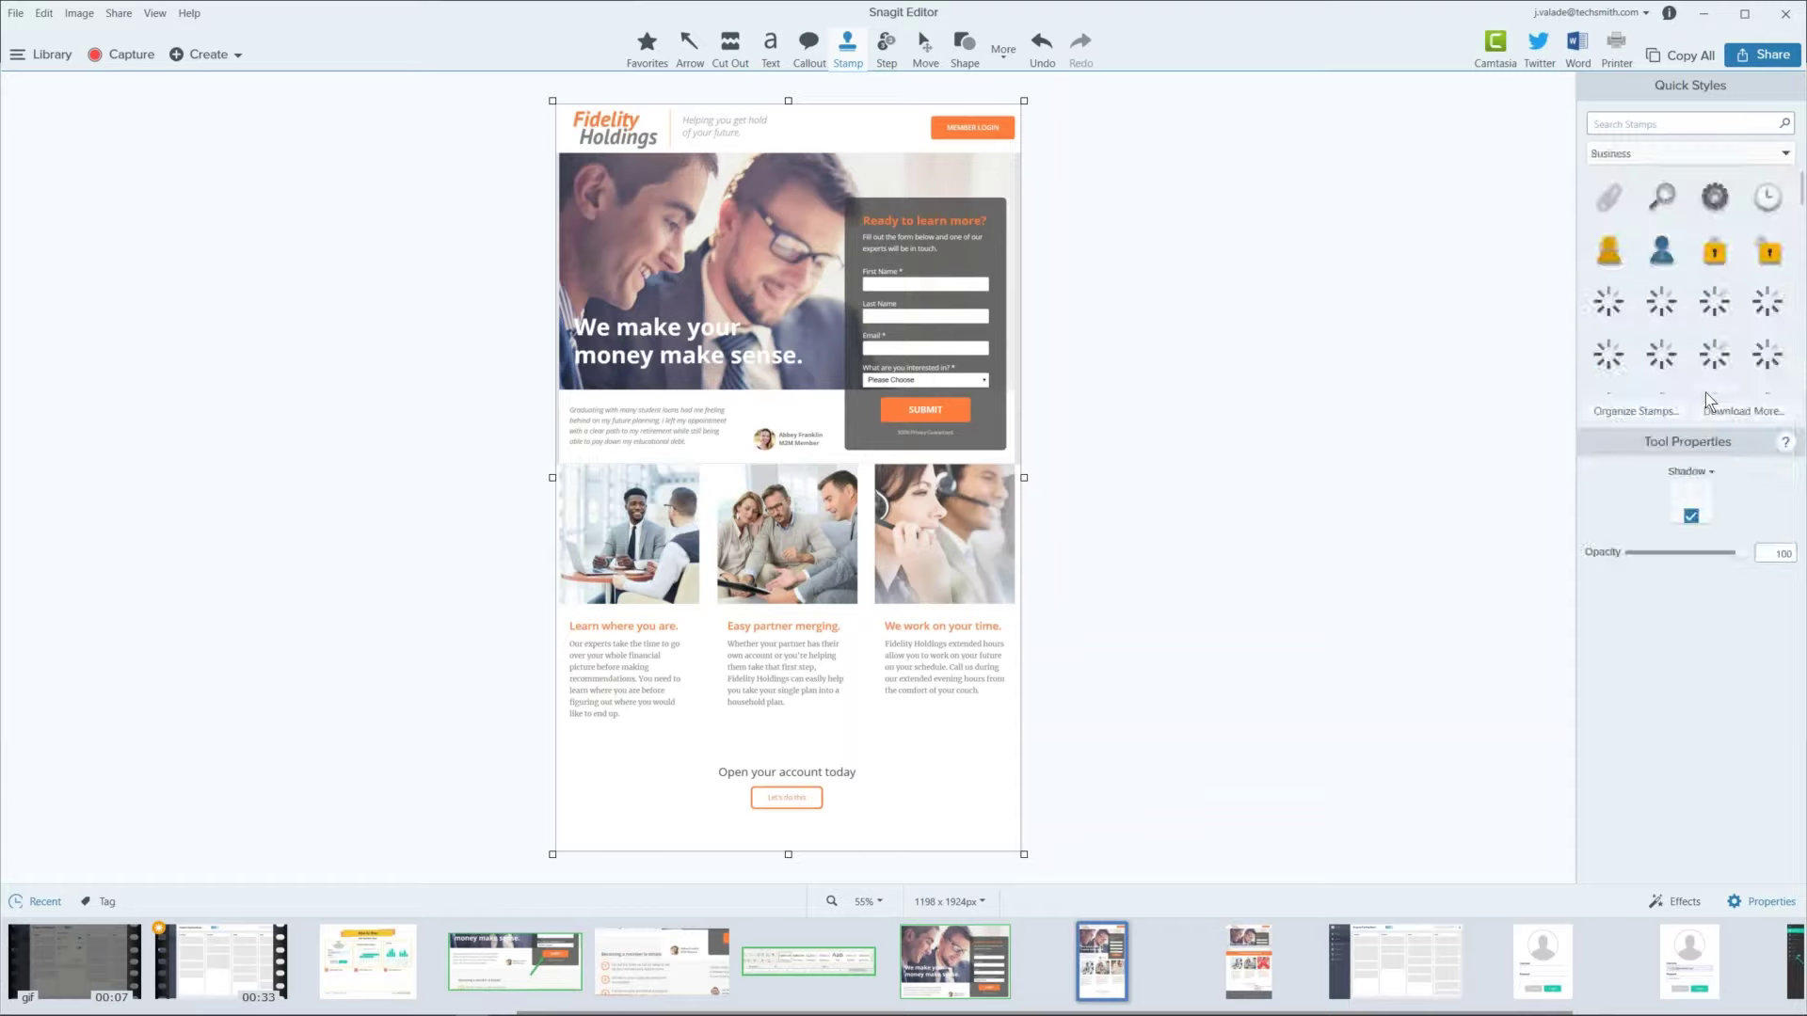
click(1781, 158)
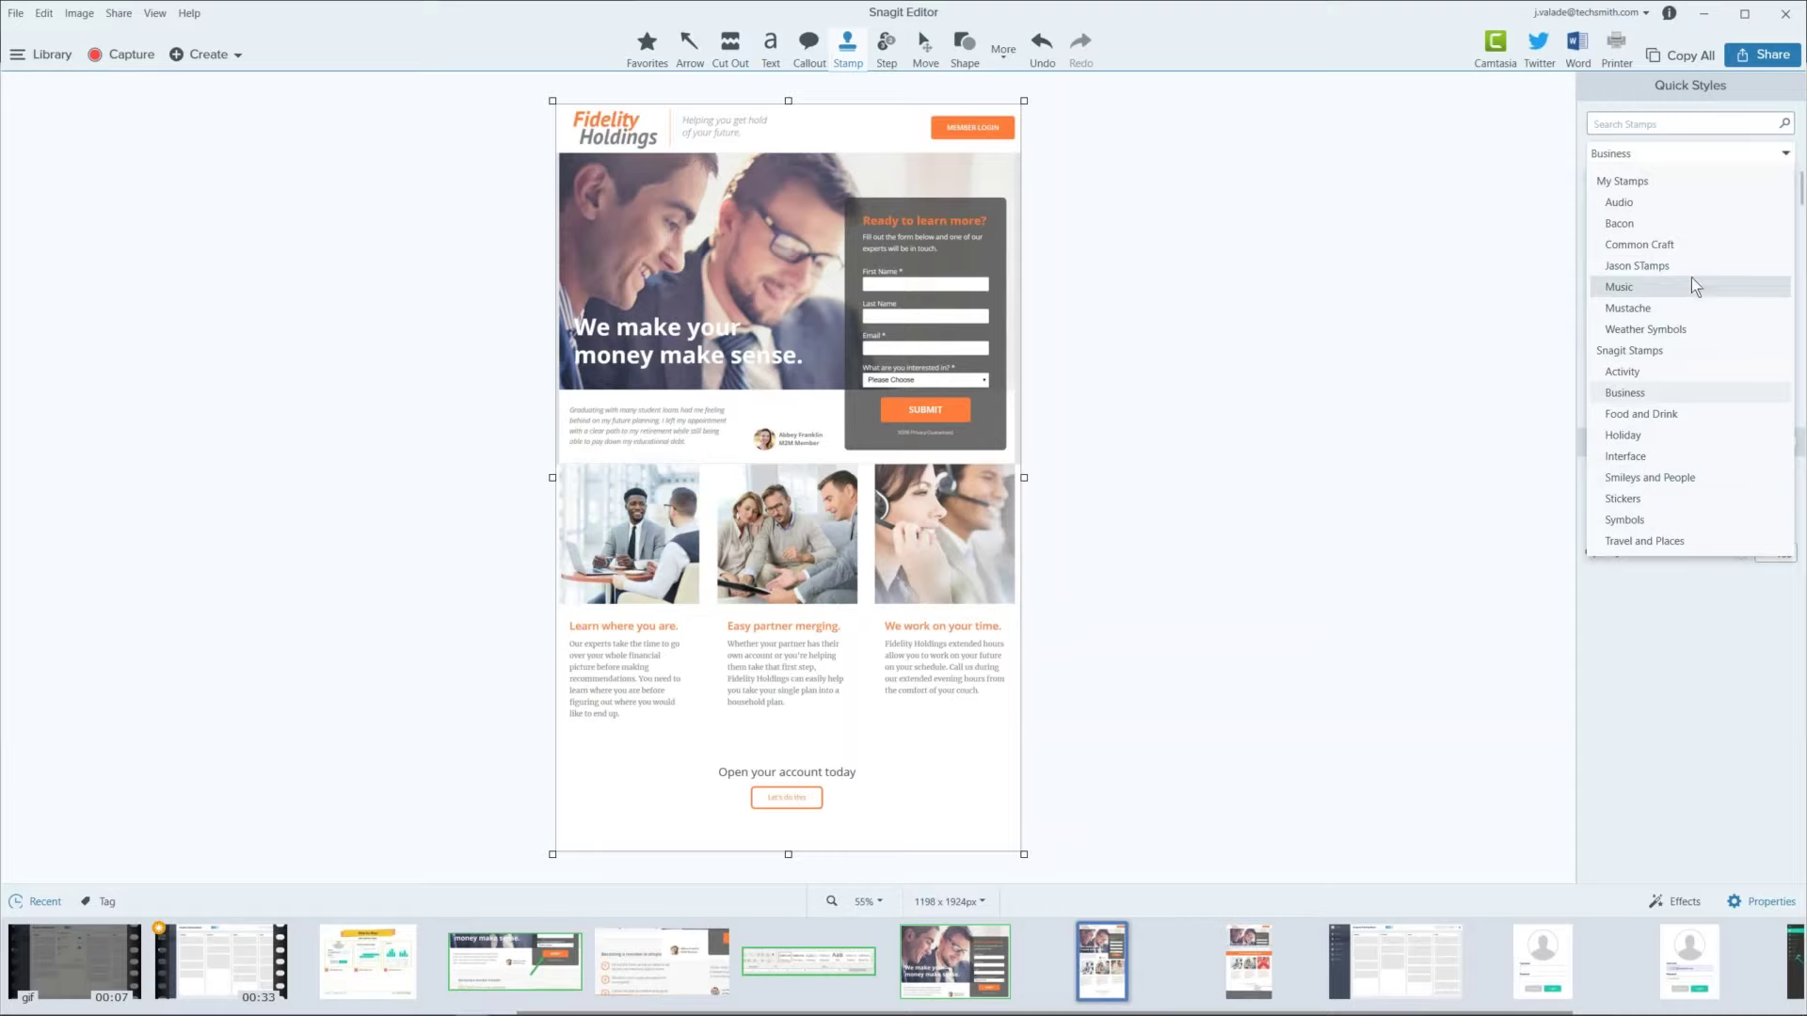
click(1650, 183)
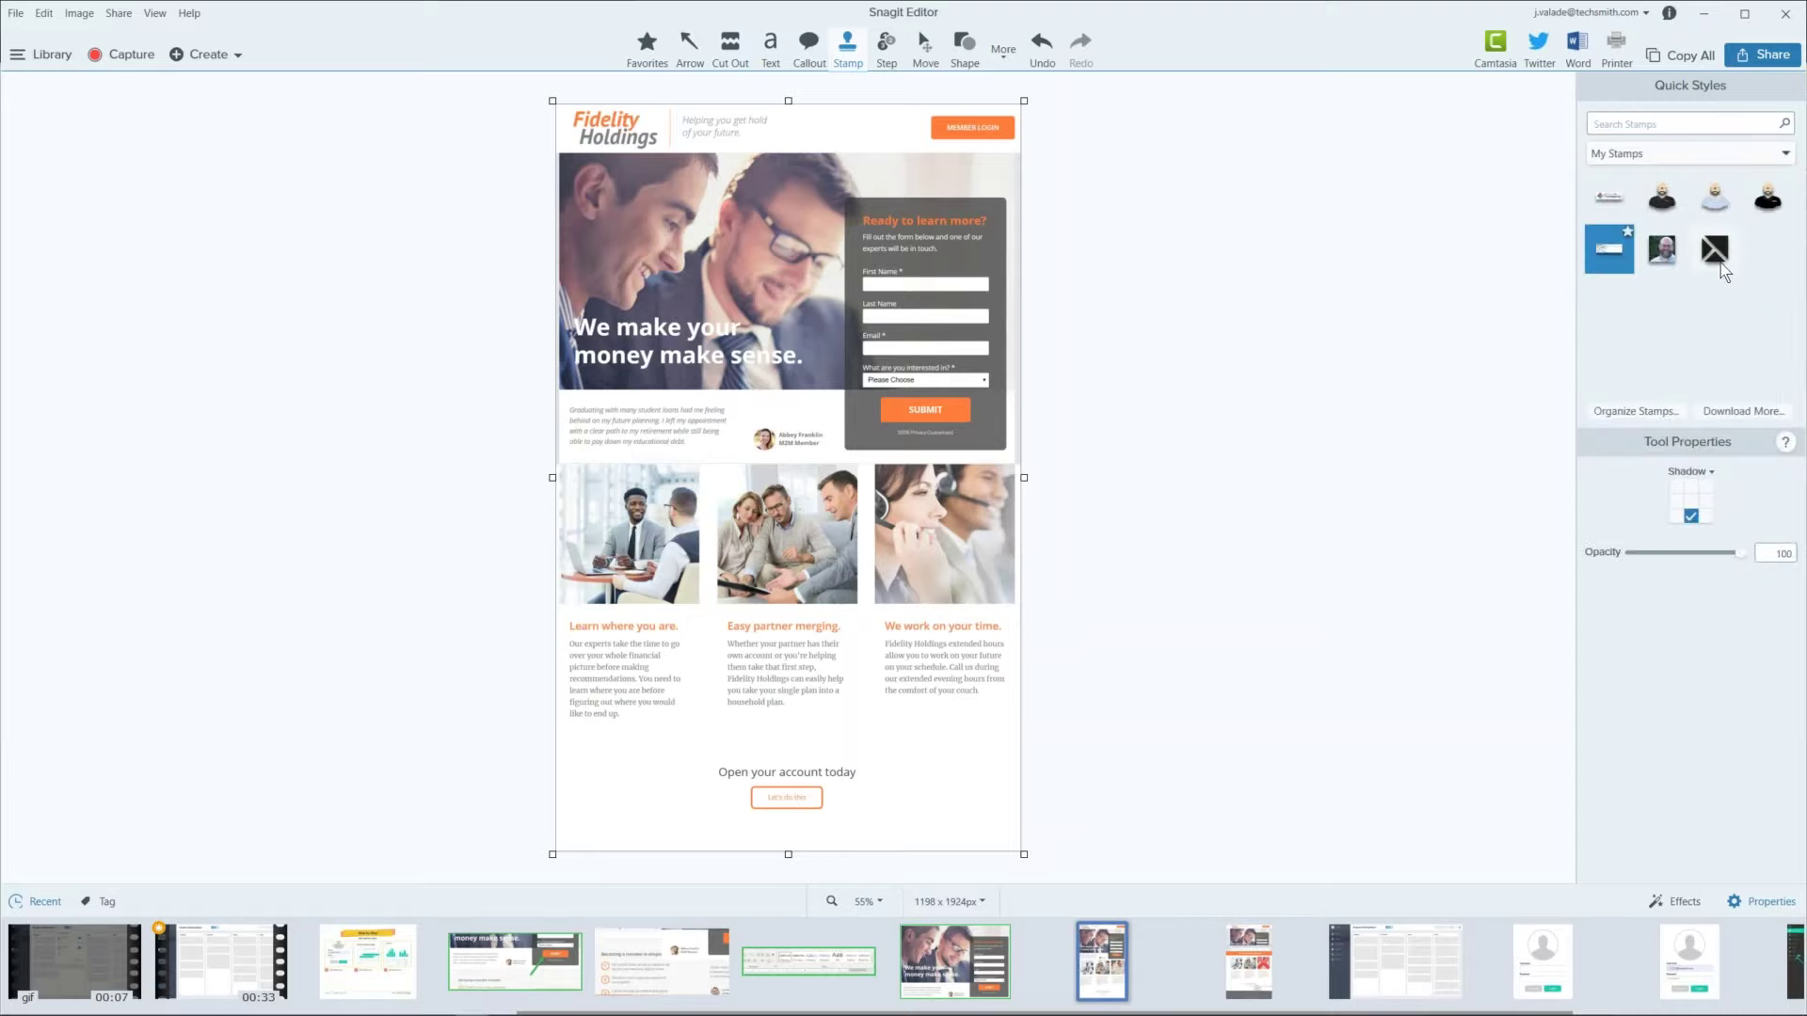
Step: Add the facebook profile picture from OneDrive > Headshots as a new My Stamps stamp
click(1624, 412)
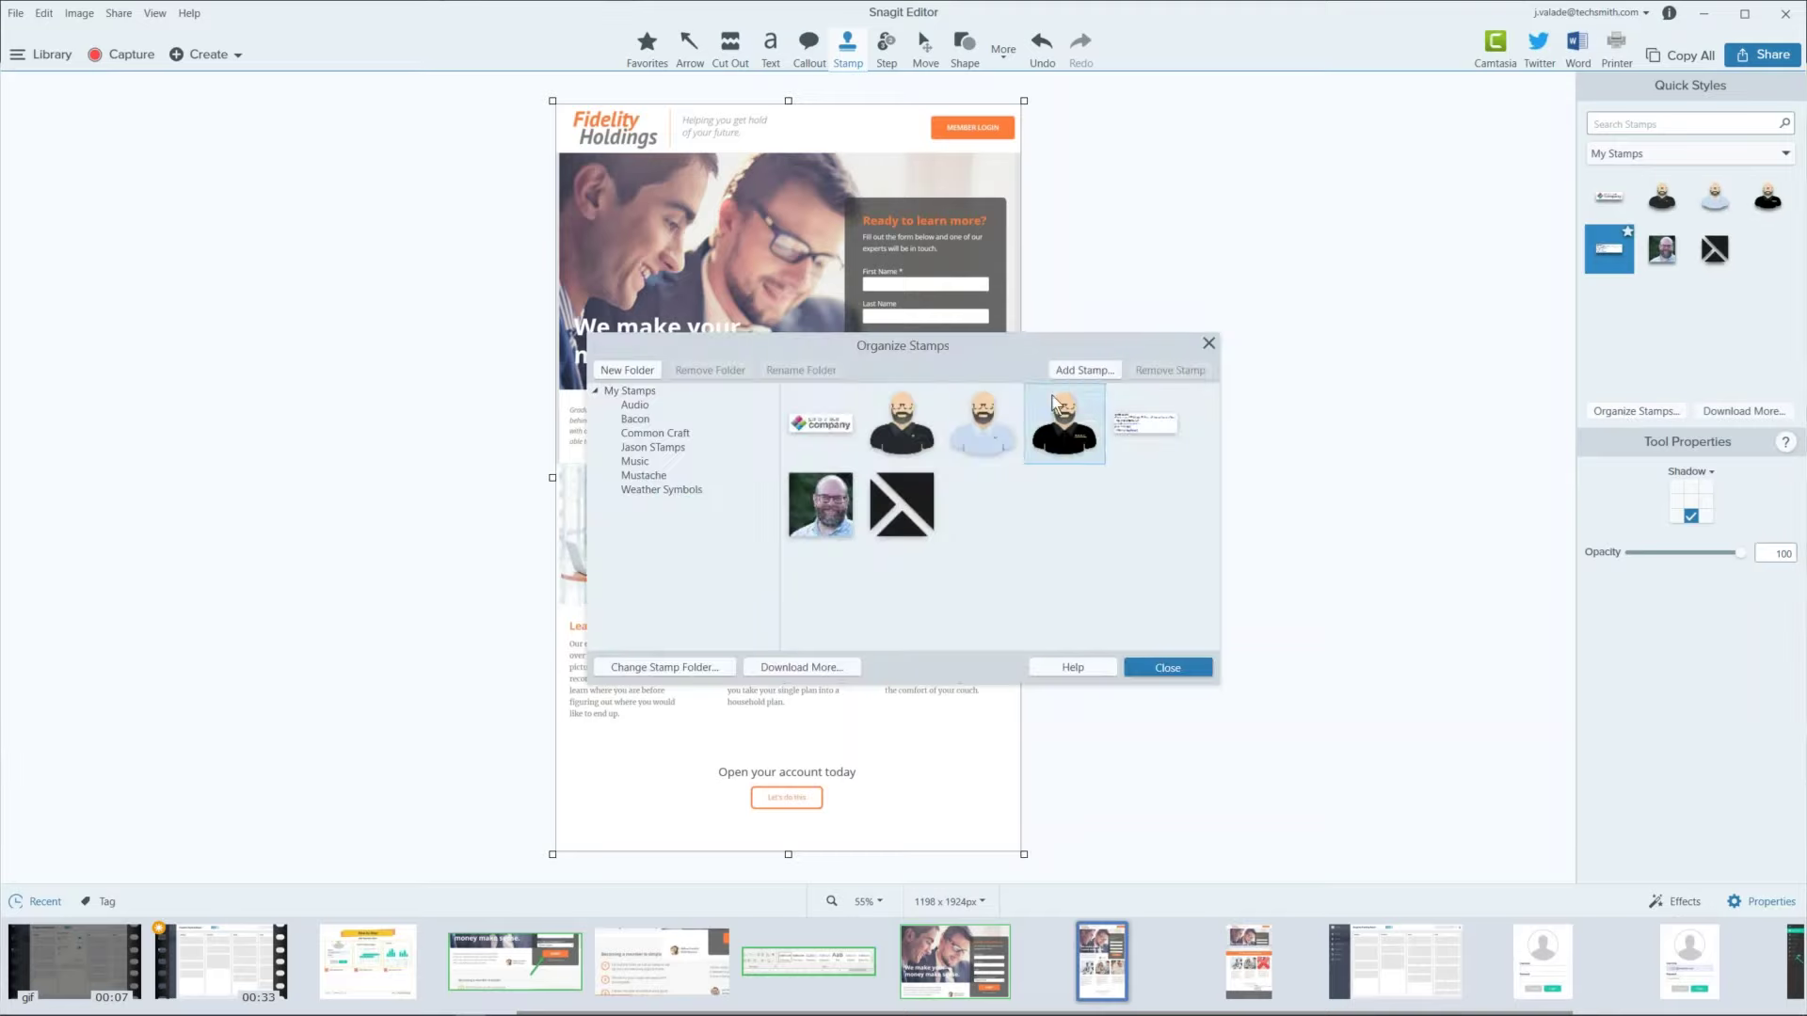
drag(956, 347, 965, 310)
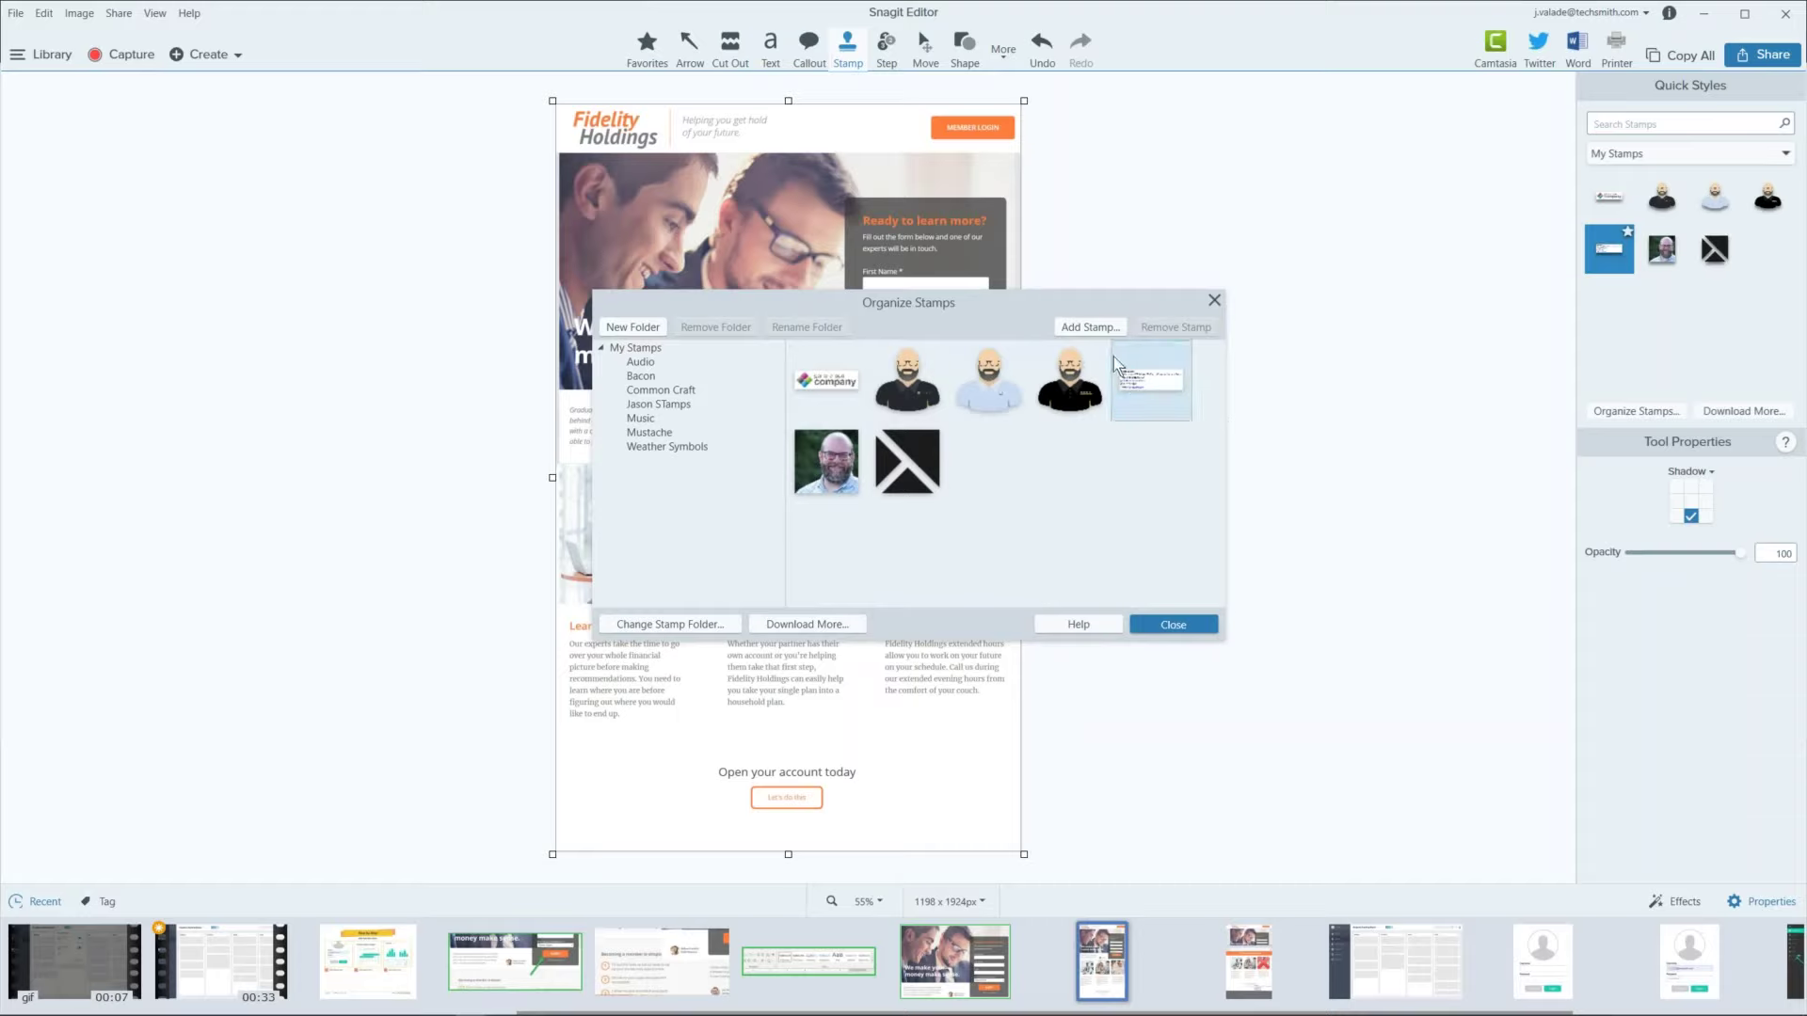
click(1087, 329)
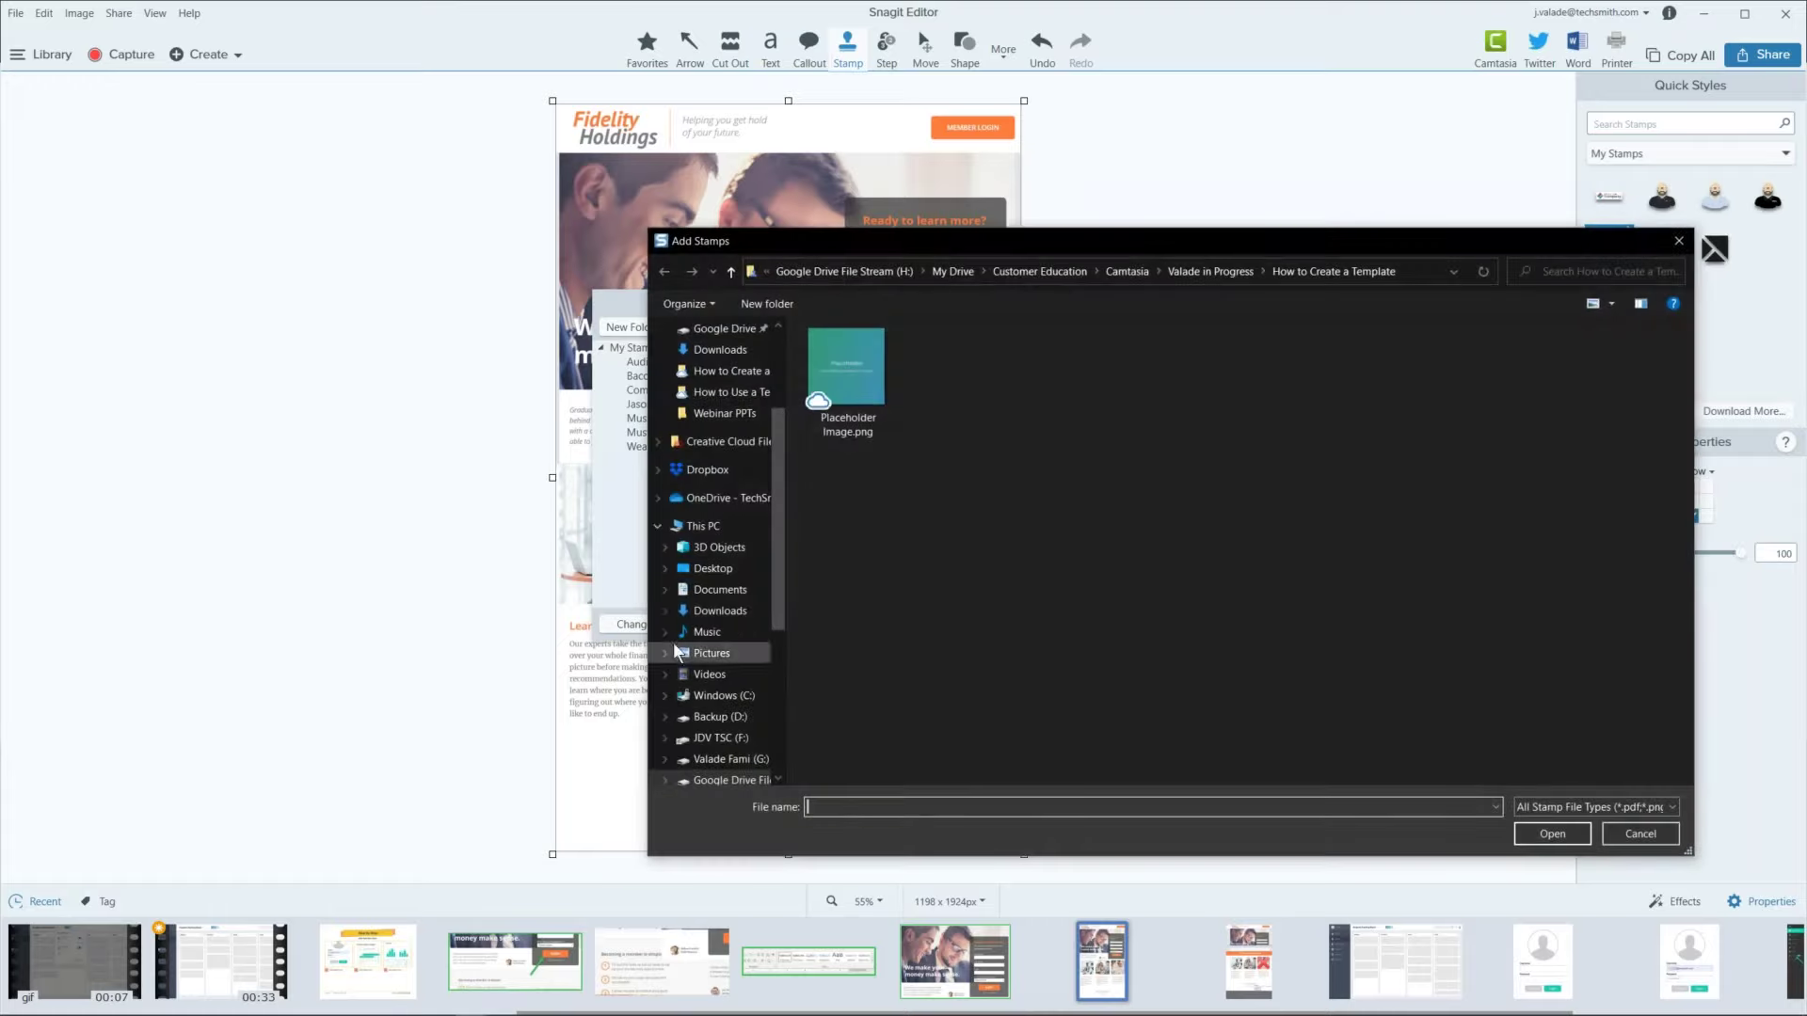
scroll(738, 458, up, 3)
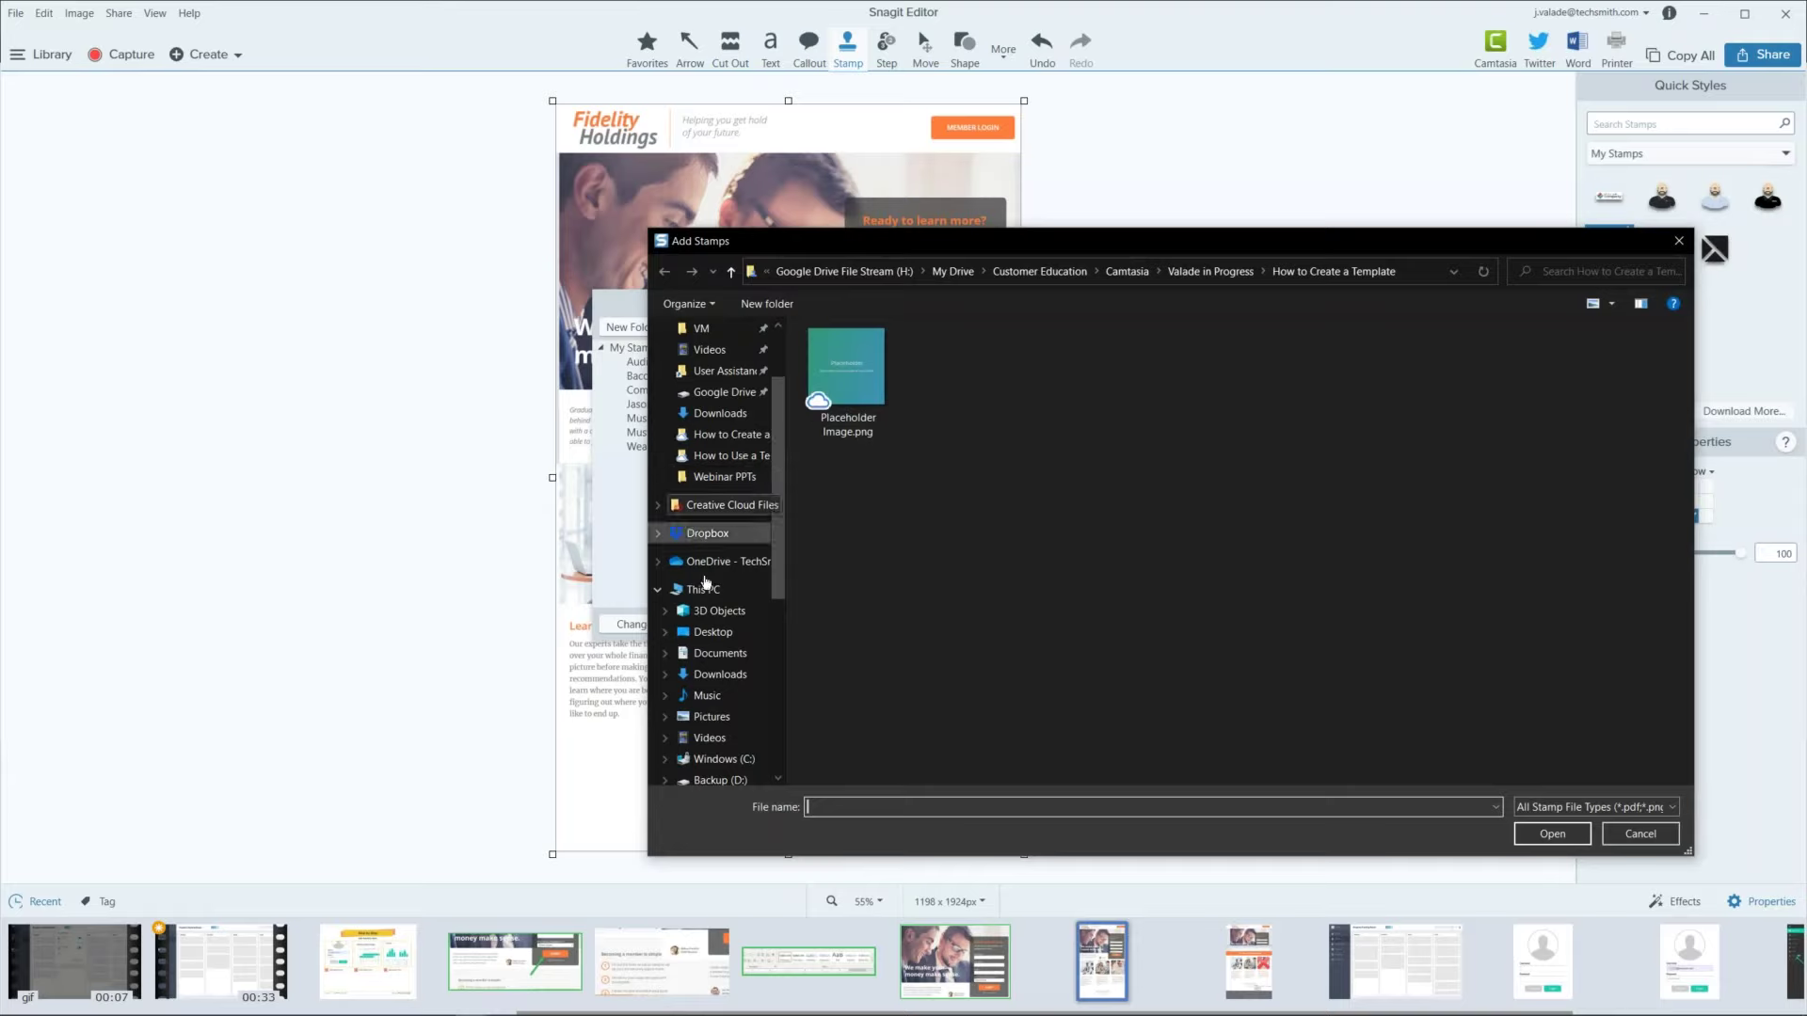
click(715, 562)
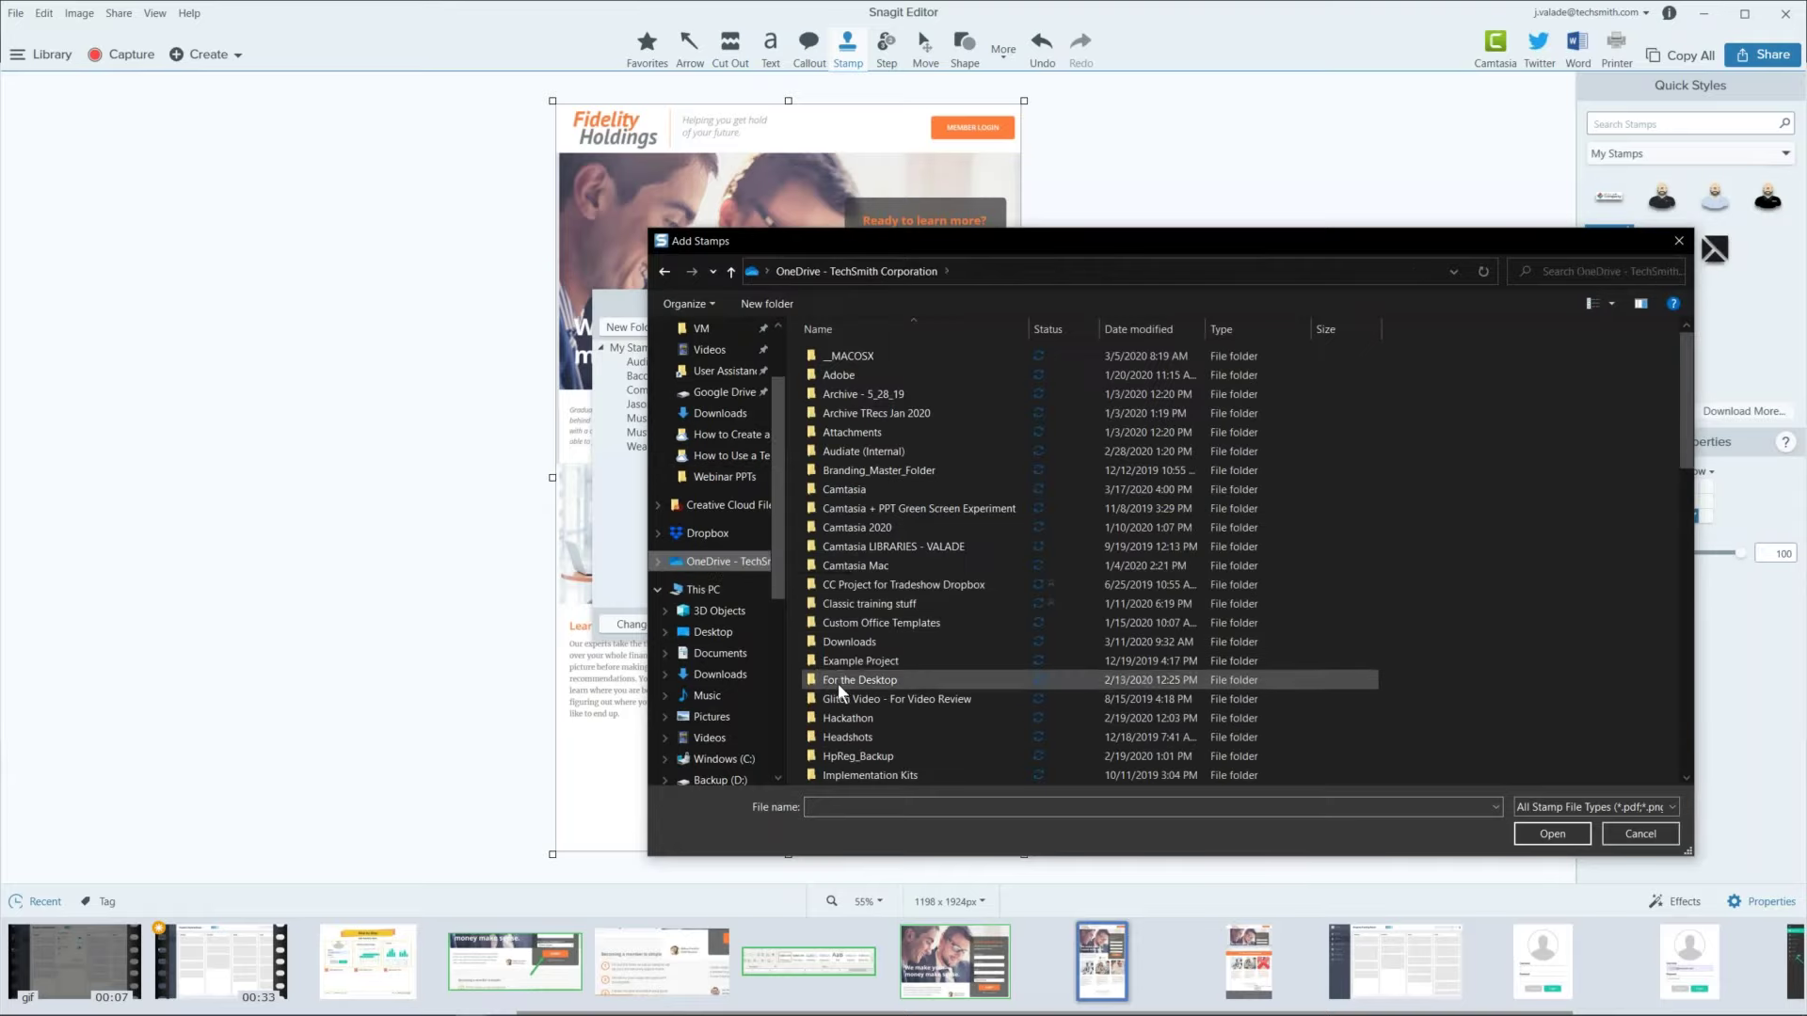
double_click(847, 738)
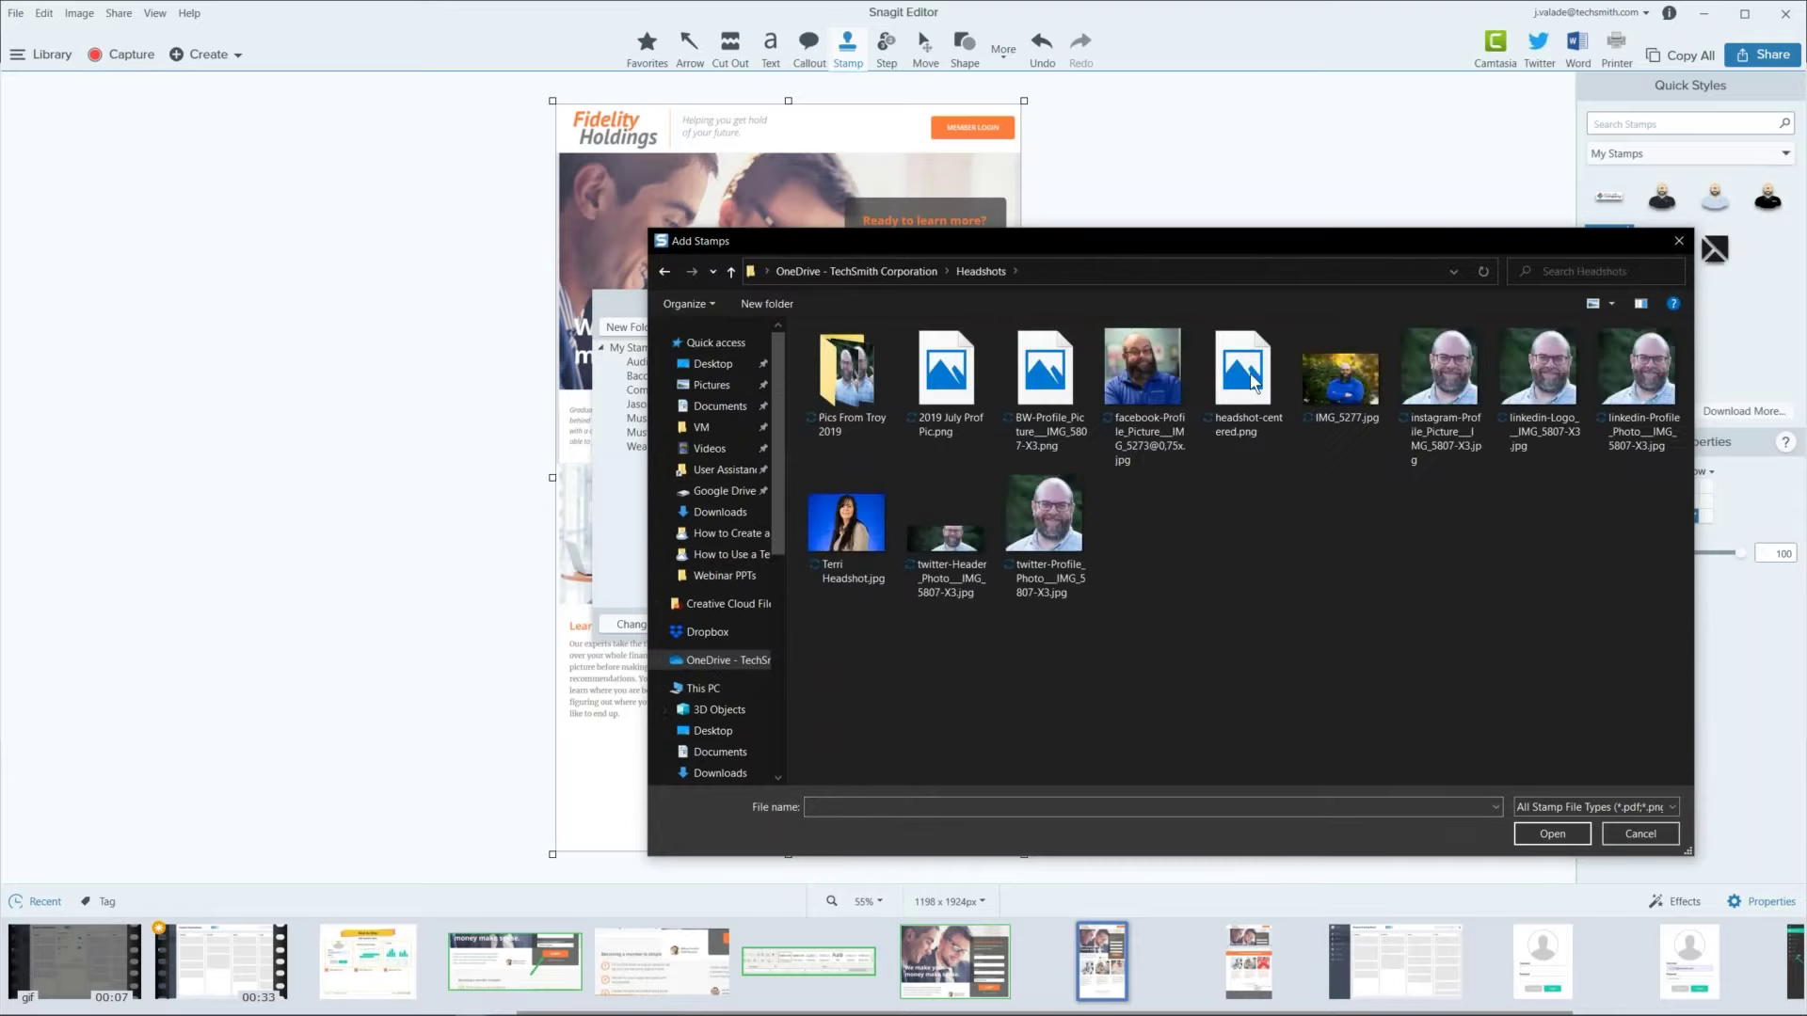
click(1152, 384)
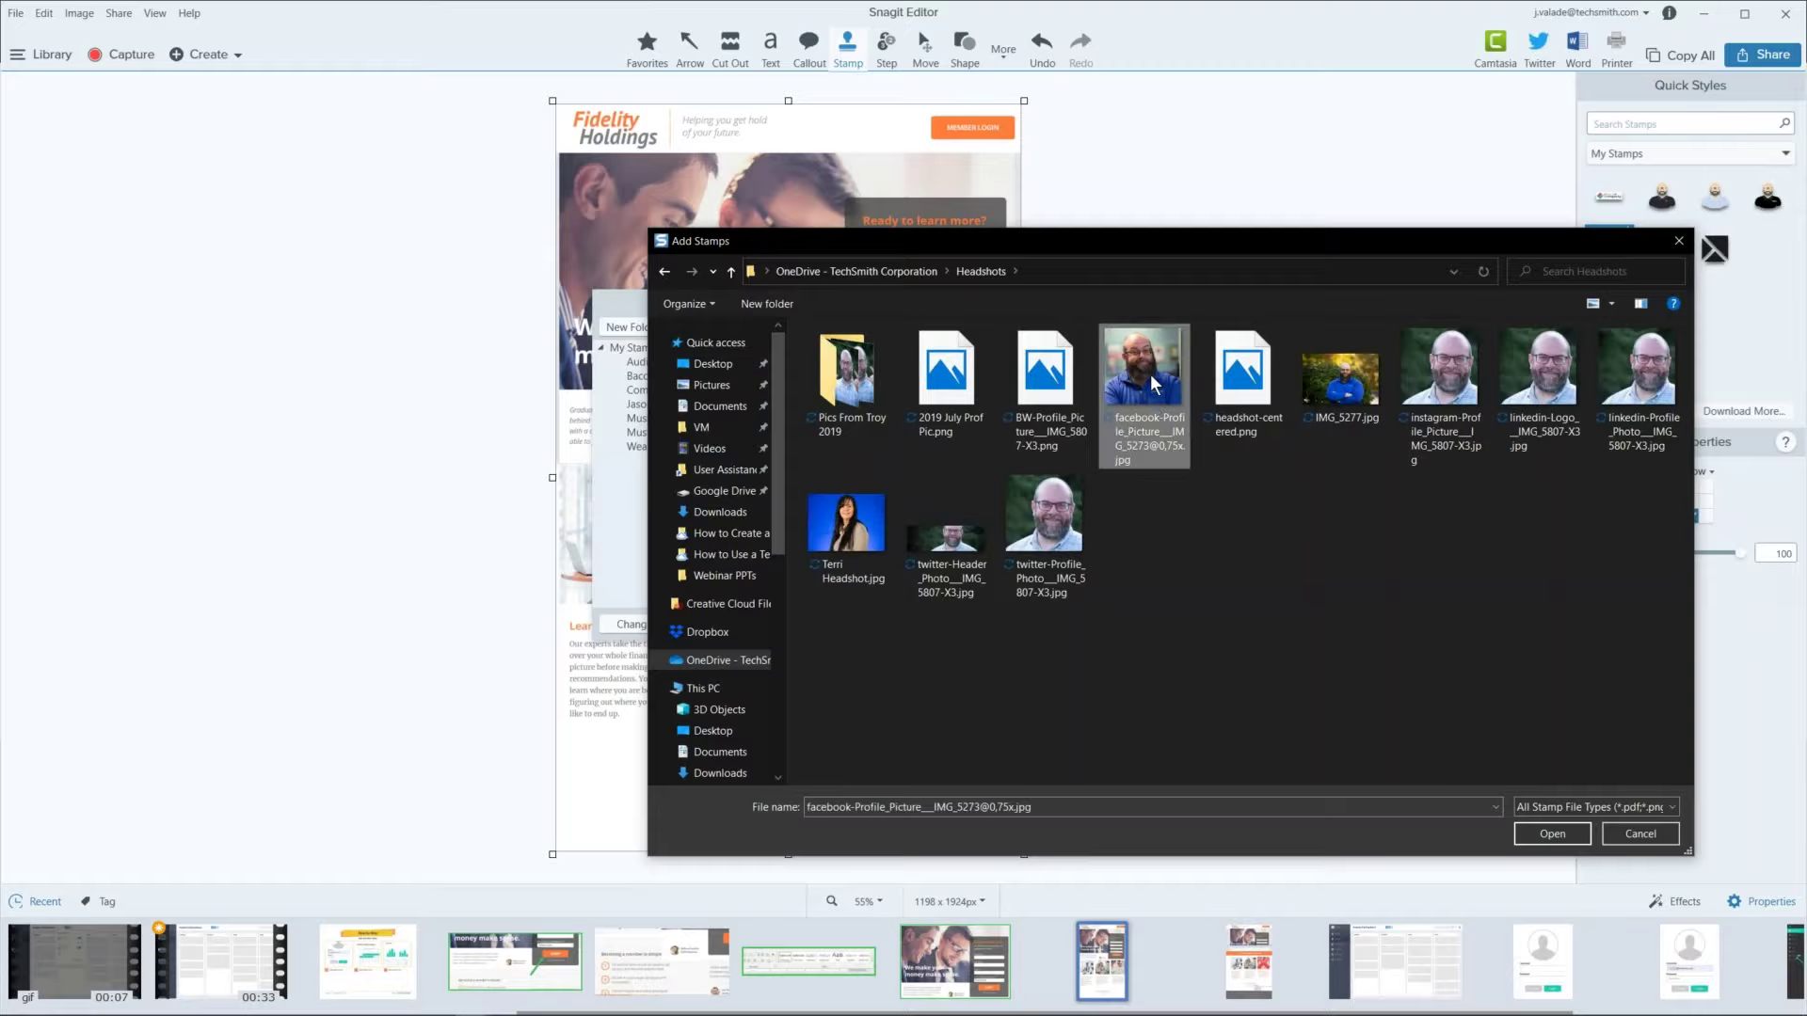
click(1528, 830)
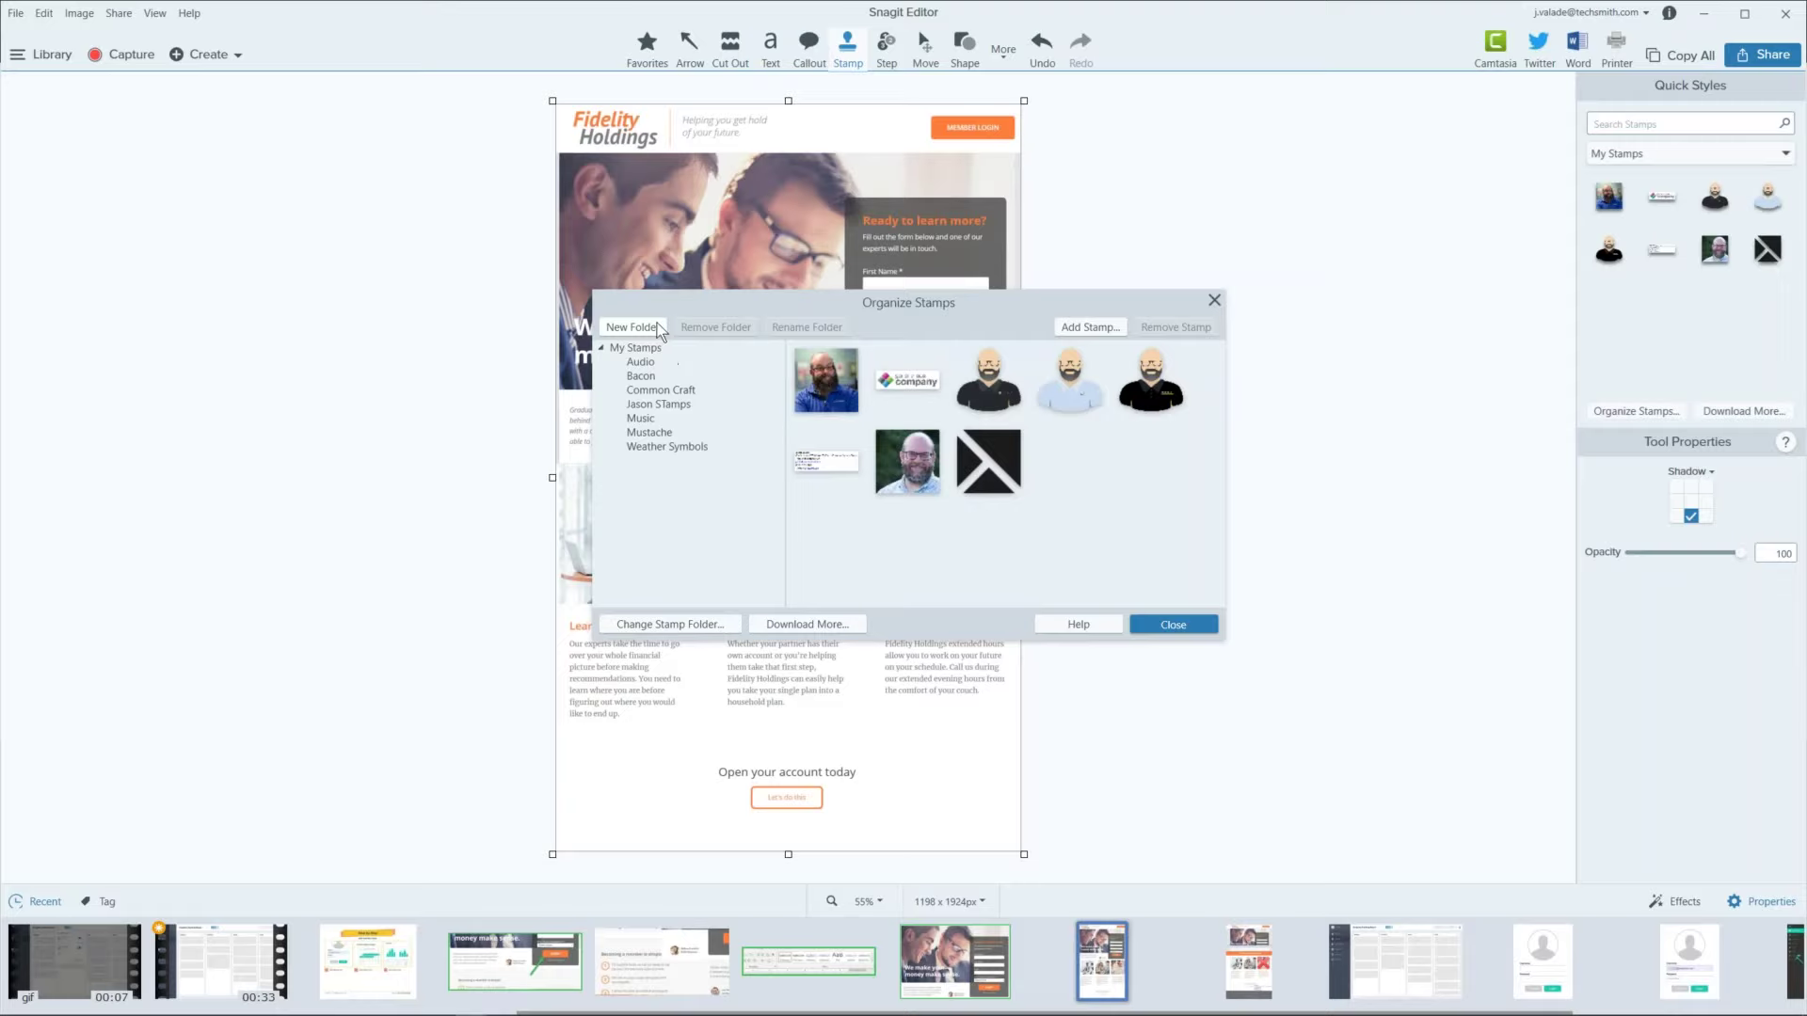
Step: Browse the Music, Mustache and Bacon stamp folders, then close Organize Stamps
click(660, 406)
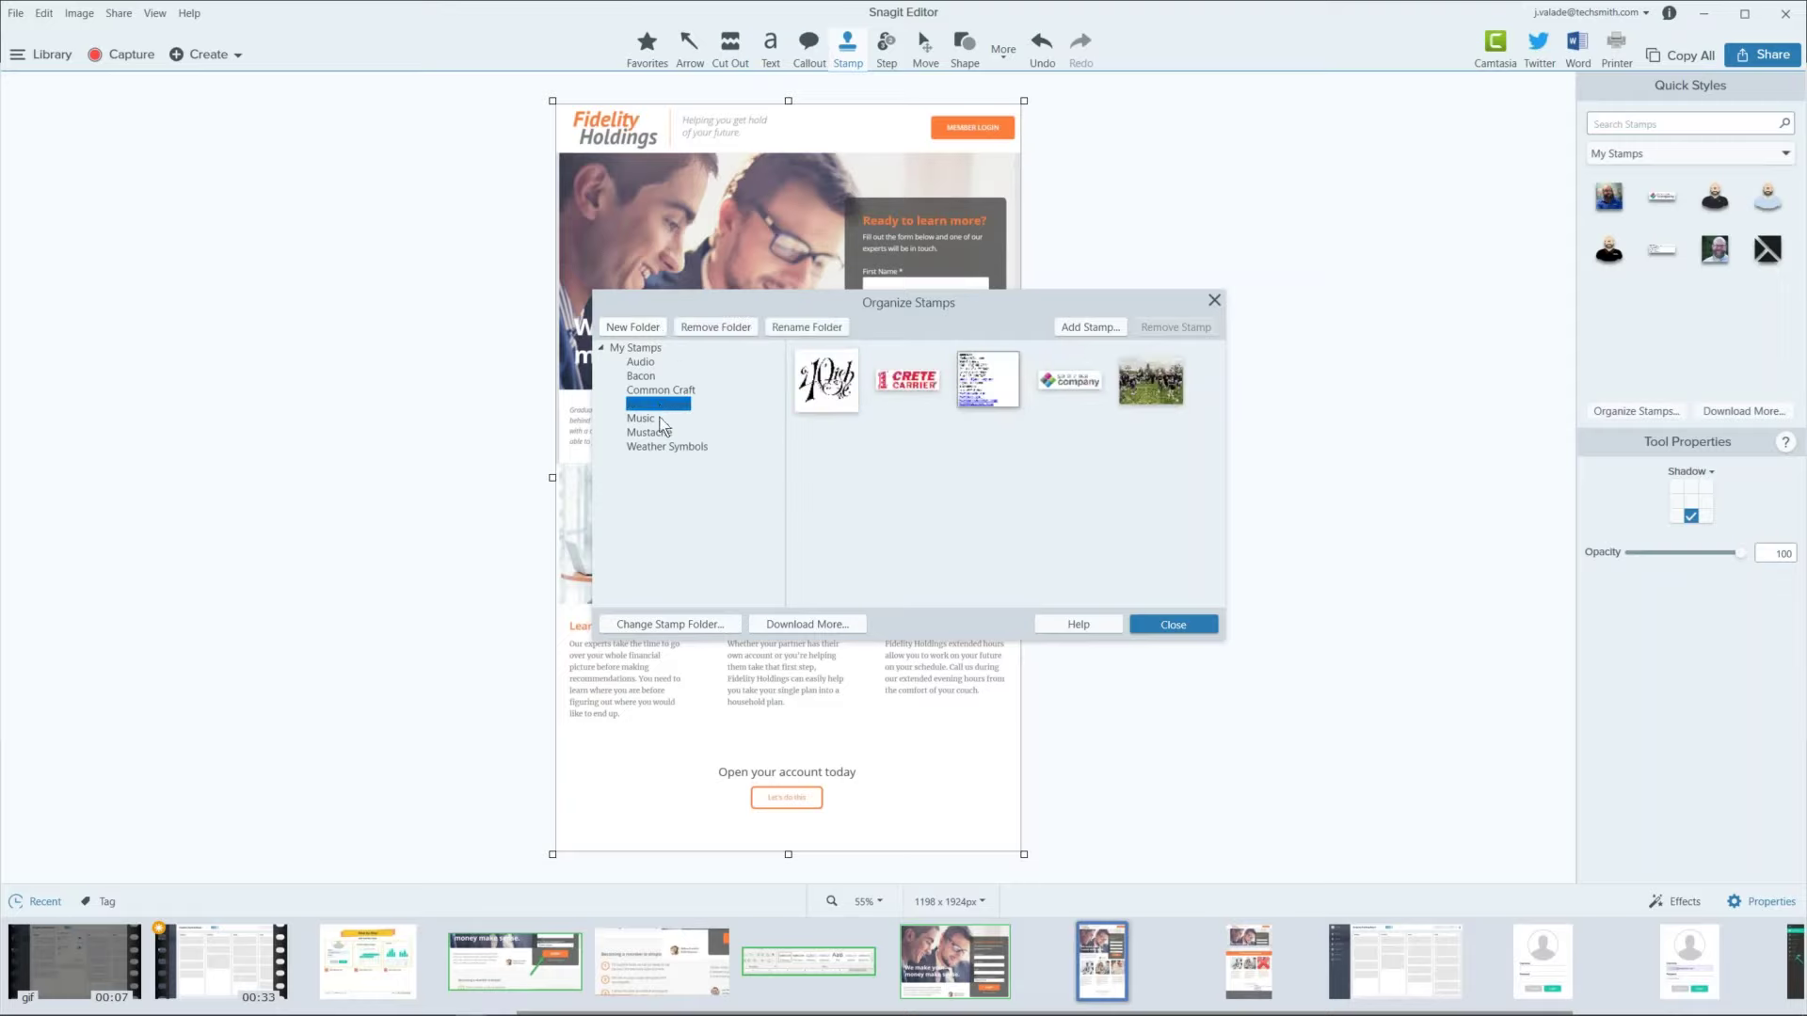
click(646, 420)
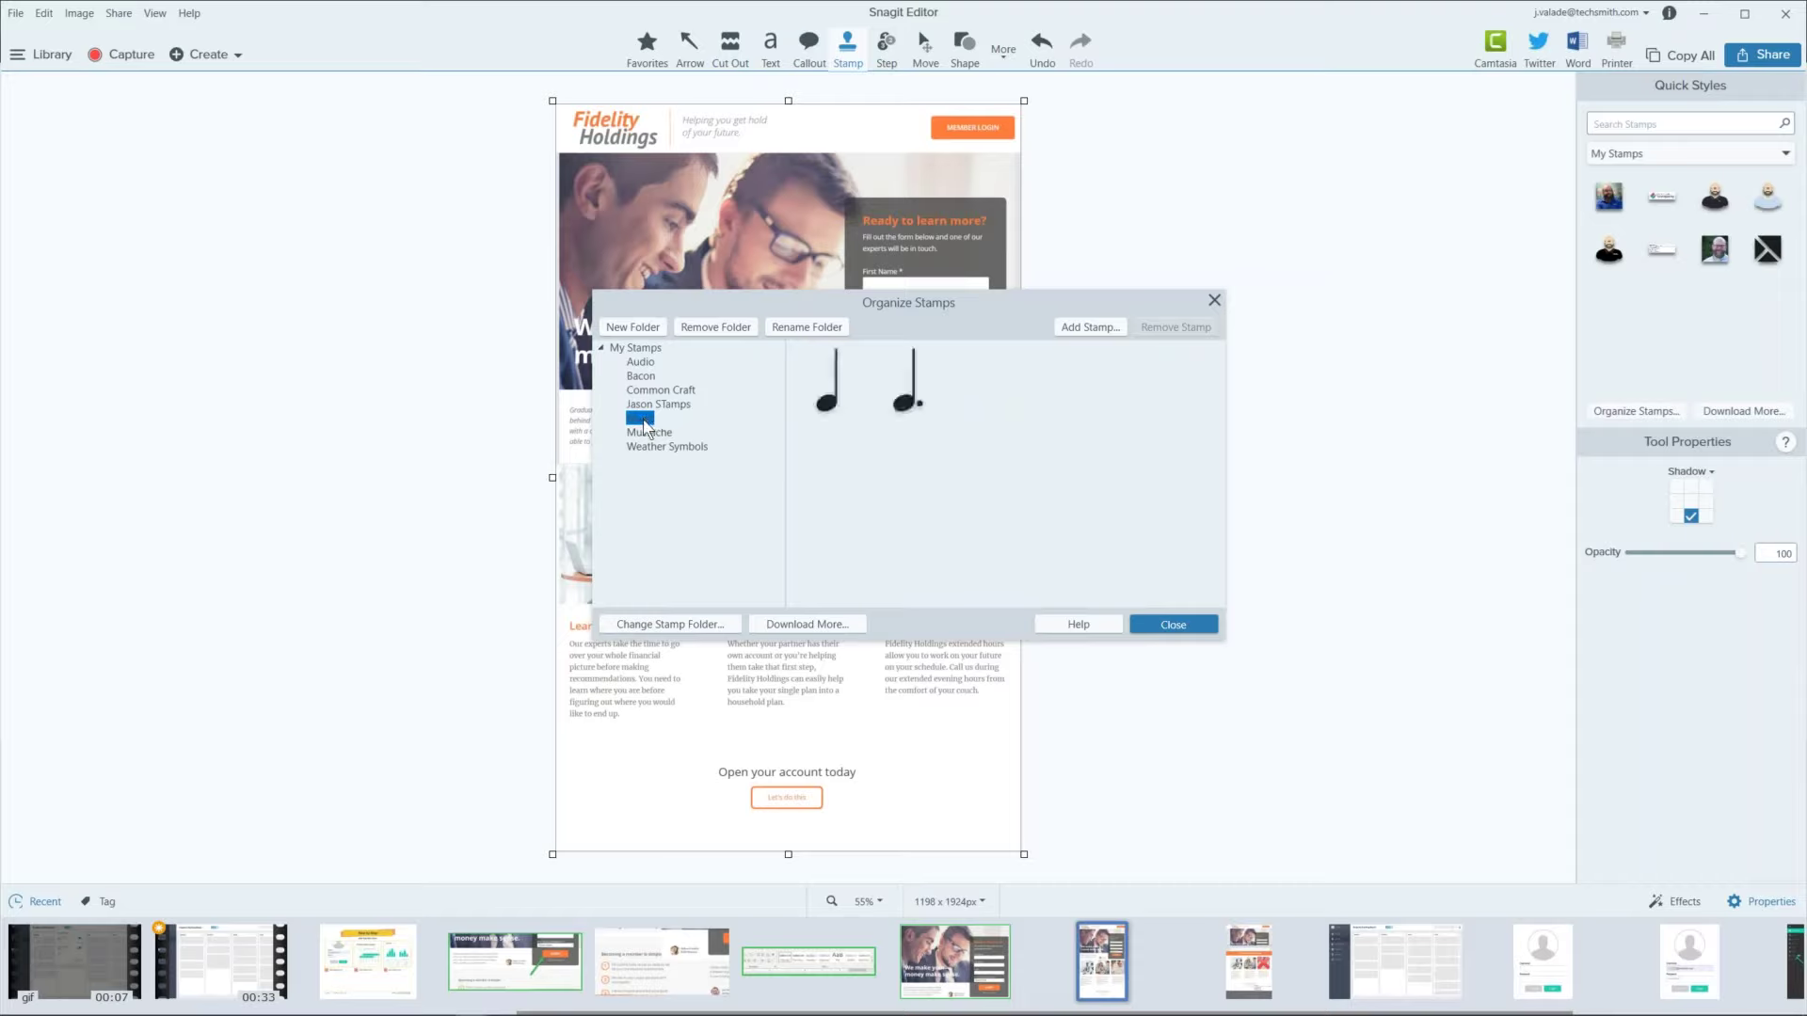
click(641, 435)
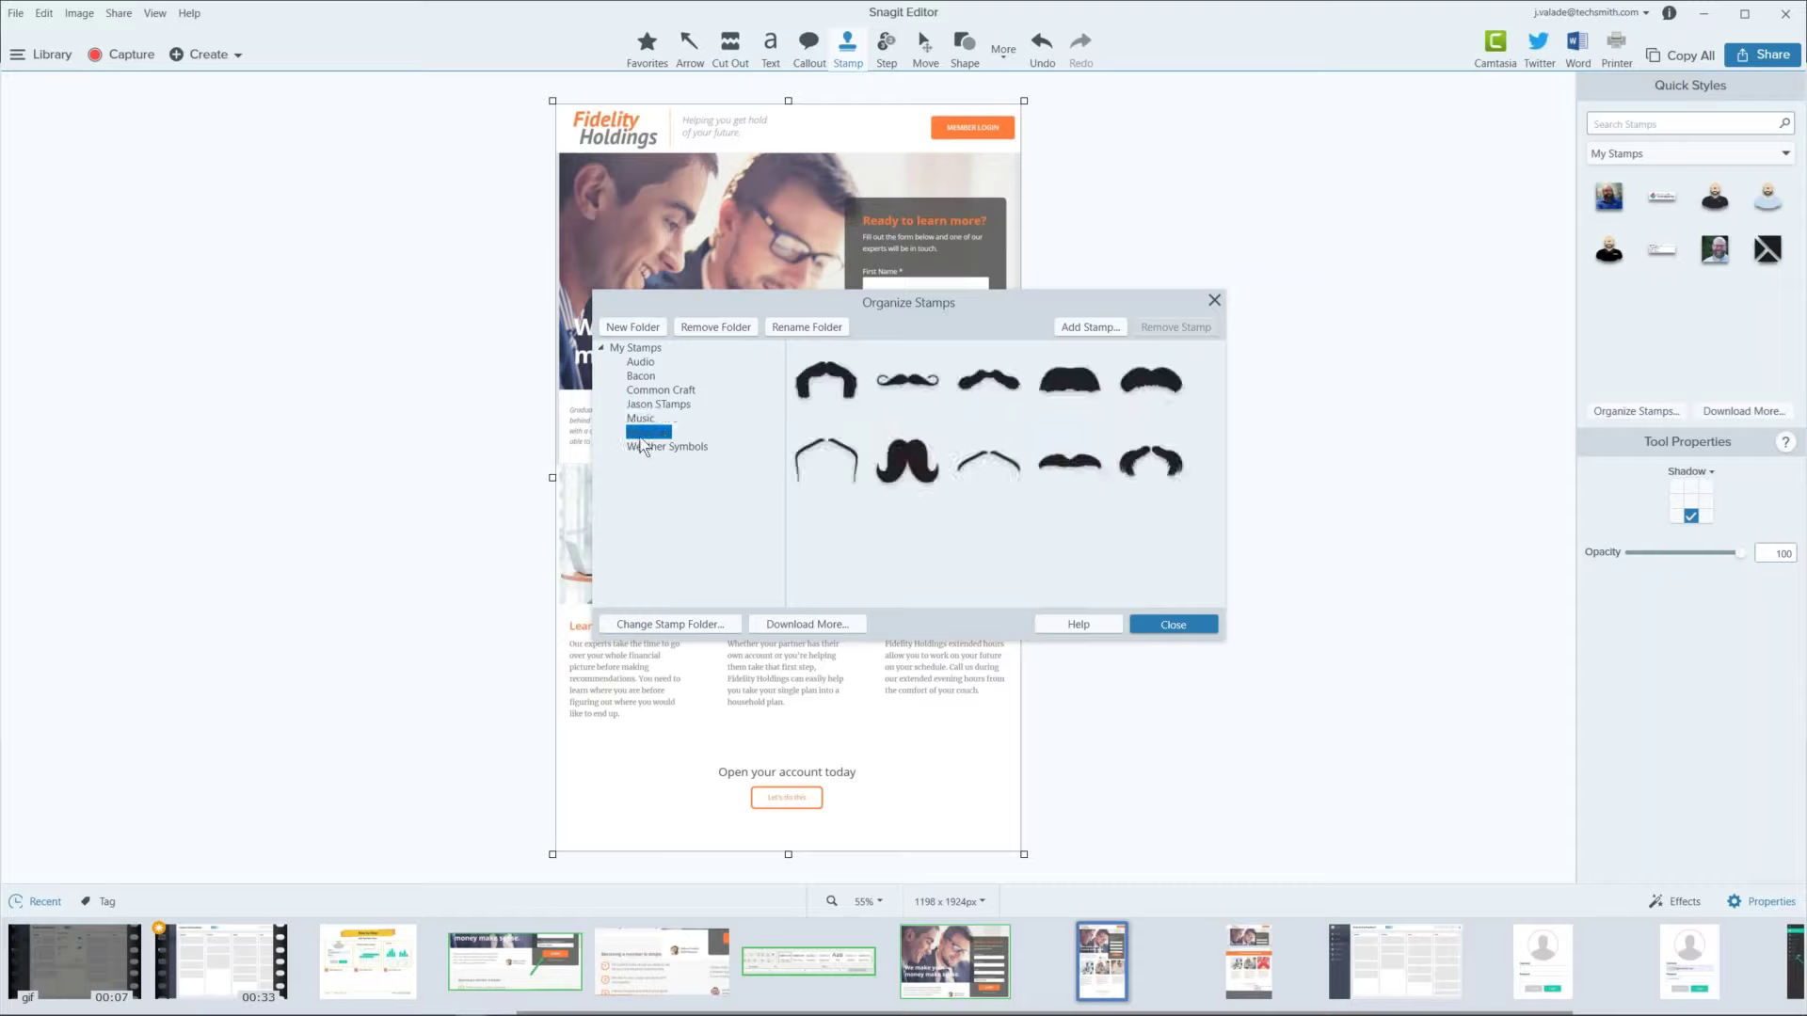
click(656, 372)
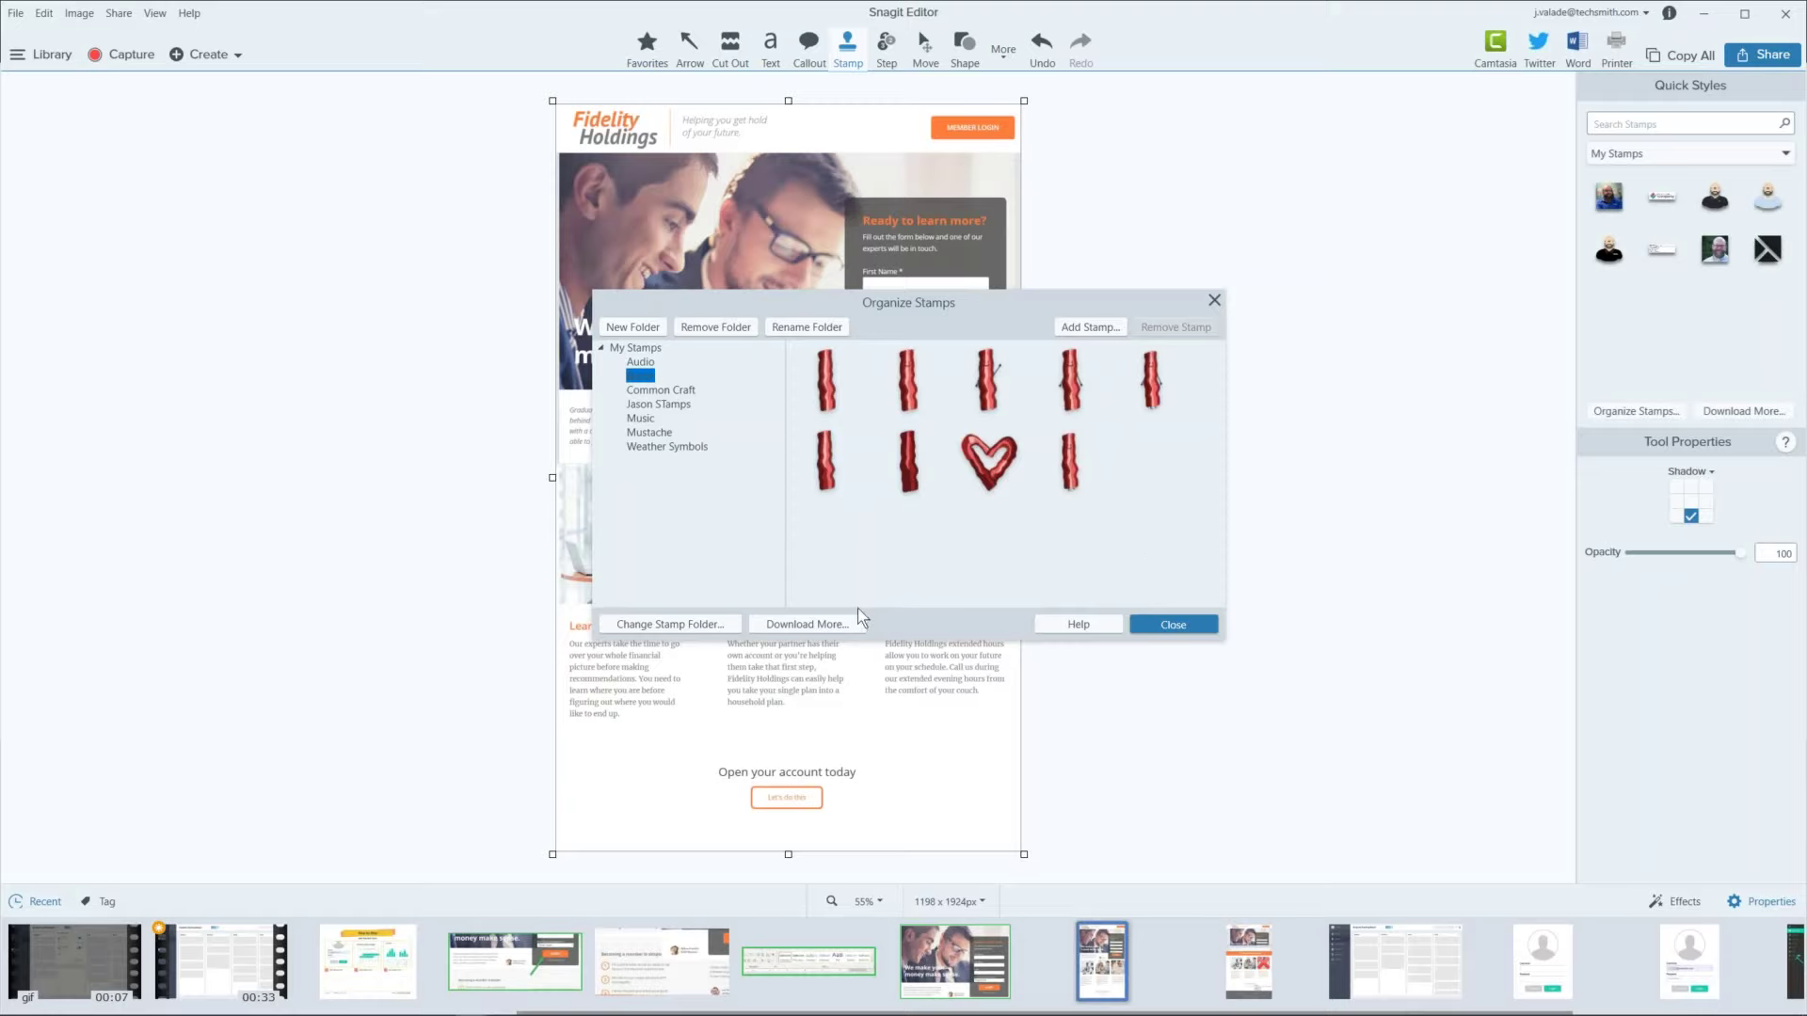
click(1150, 624)
click(1603, 414)
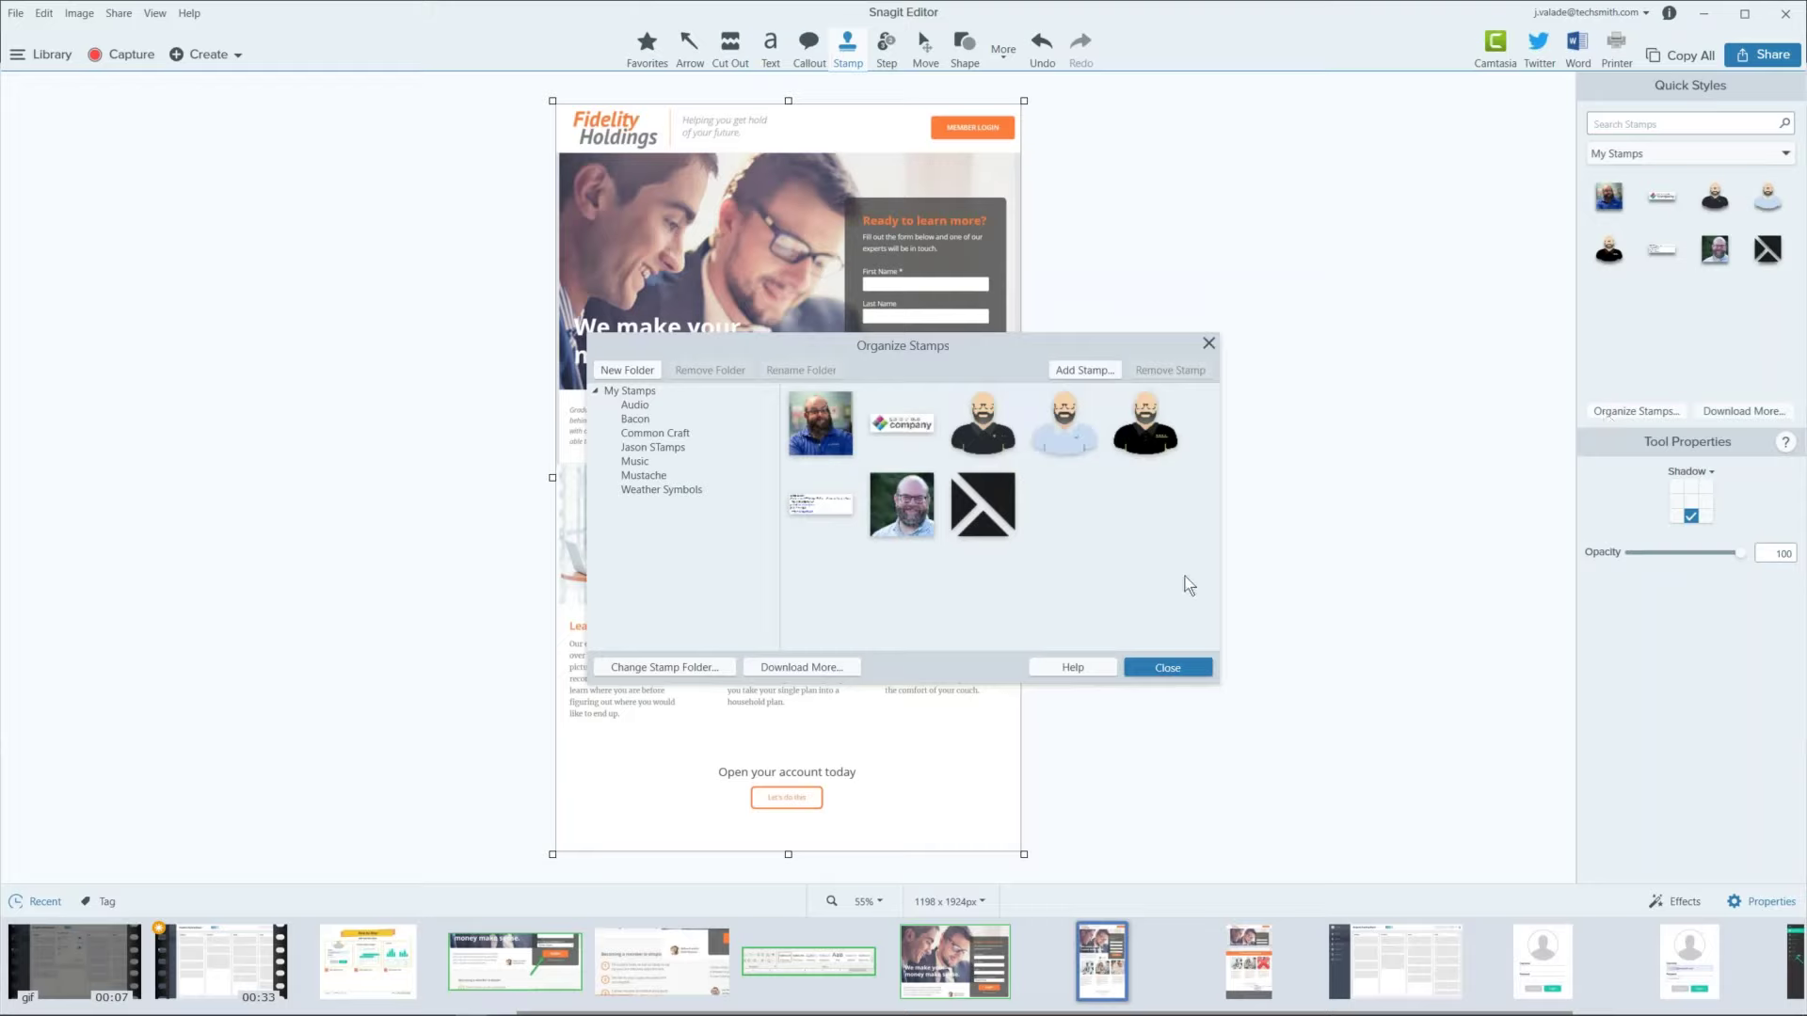
click(1192, 668)
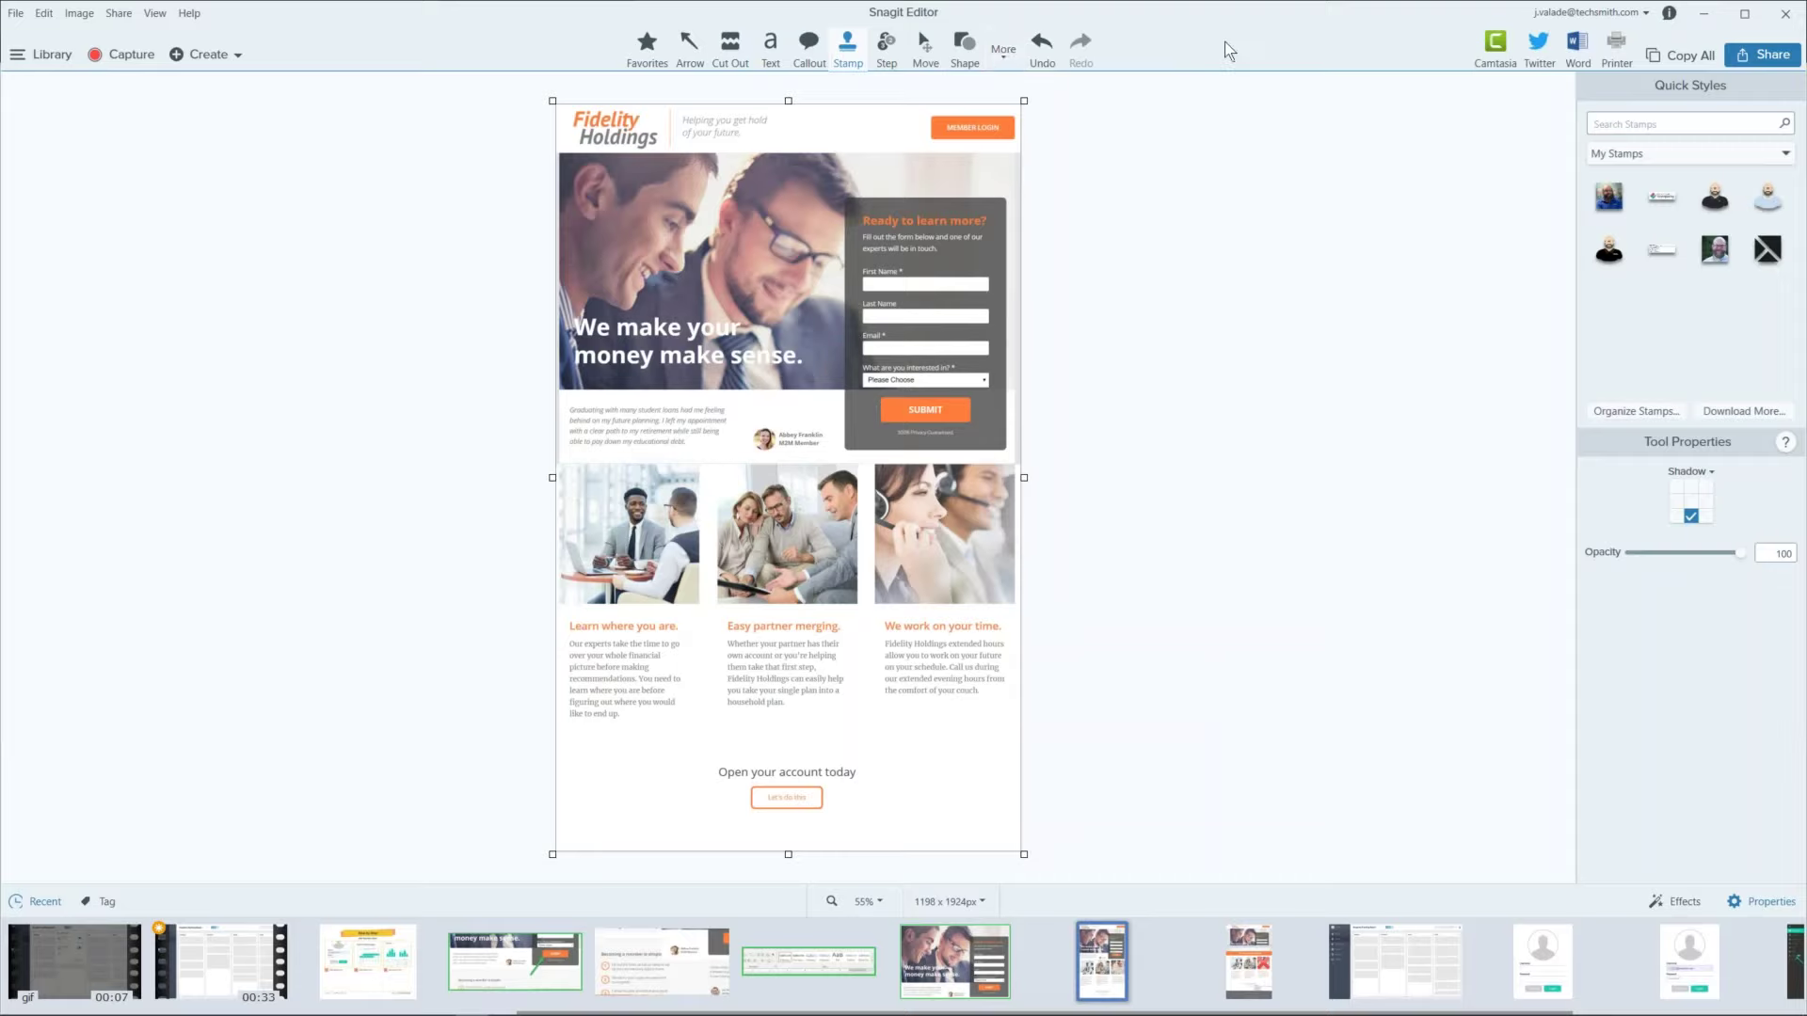
Step: In Customize Toolbar, add PowerPoint, Screencast.com, TechSmith Relay, Dropbox and Box sharing to the toolbar
click(1002, 56)
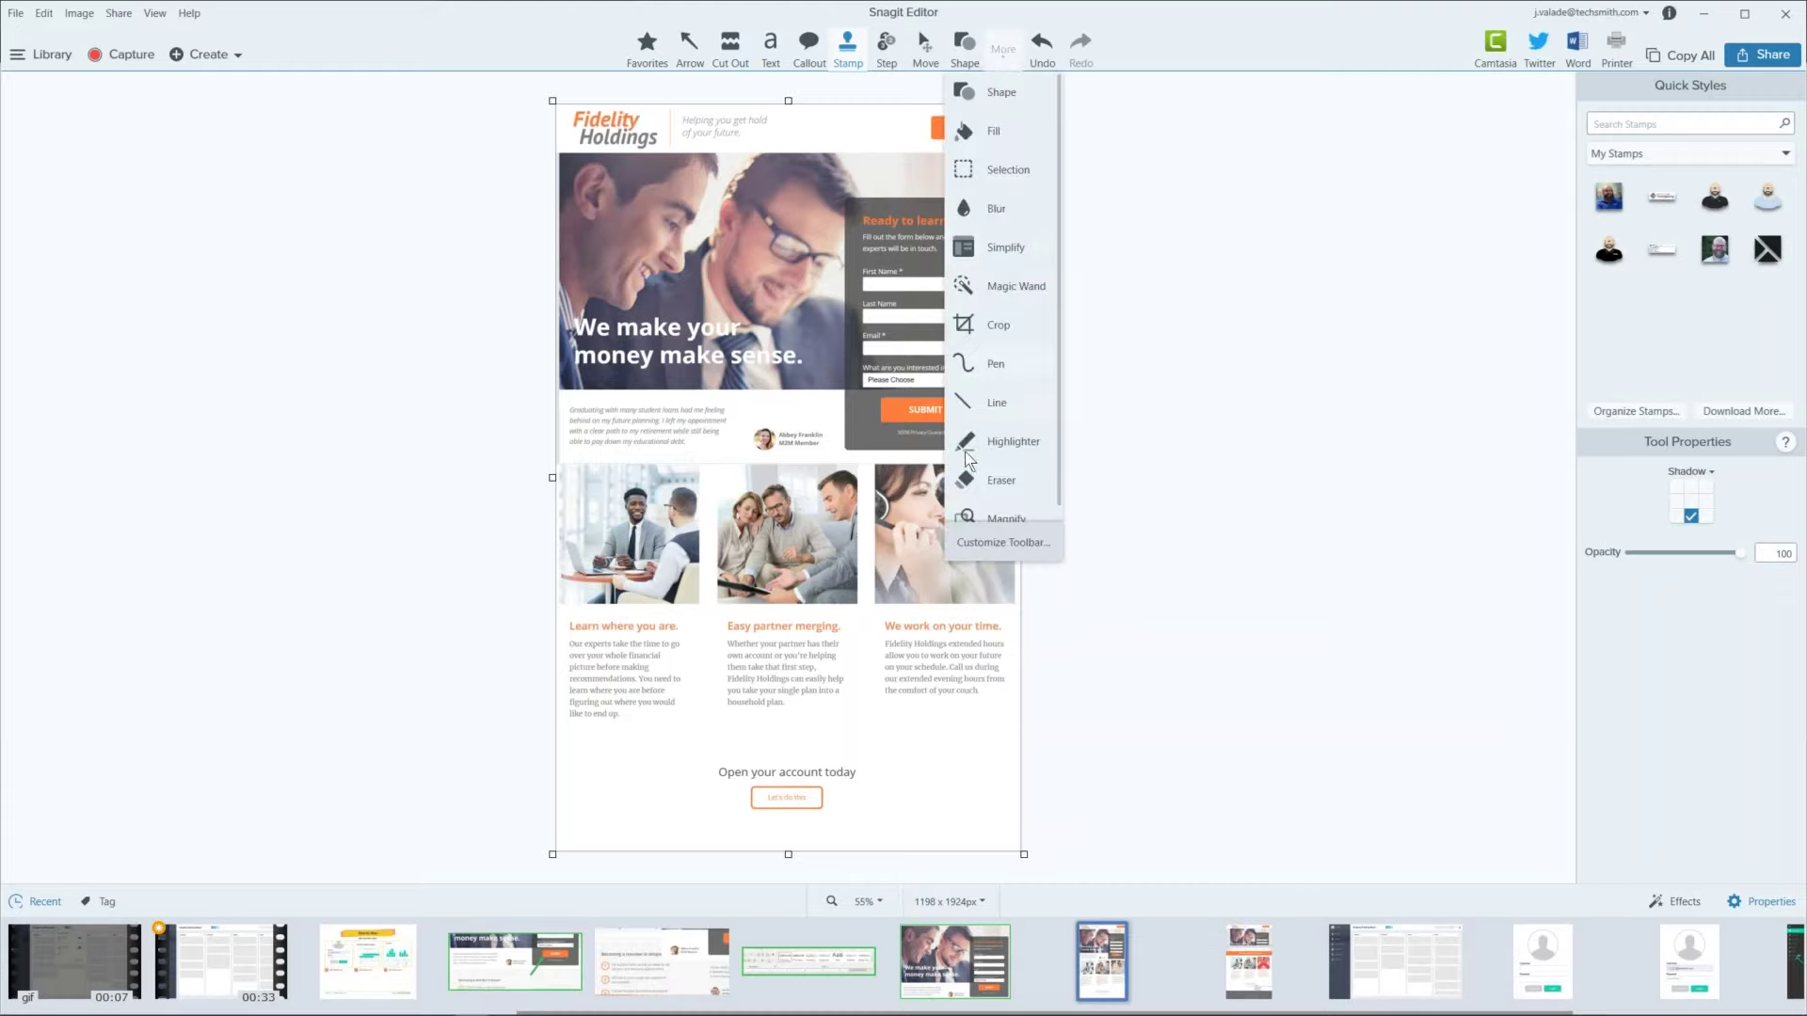
click(1004, 542)
drag(760, 314, 1201, 60)
drag(913, 315, 1188, 58)
drag(1070, 296, 1205, 58)
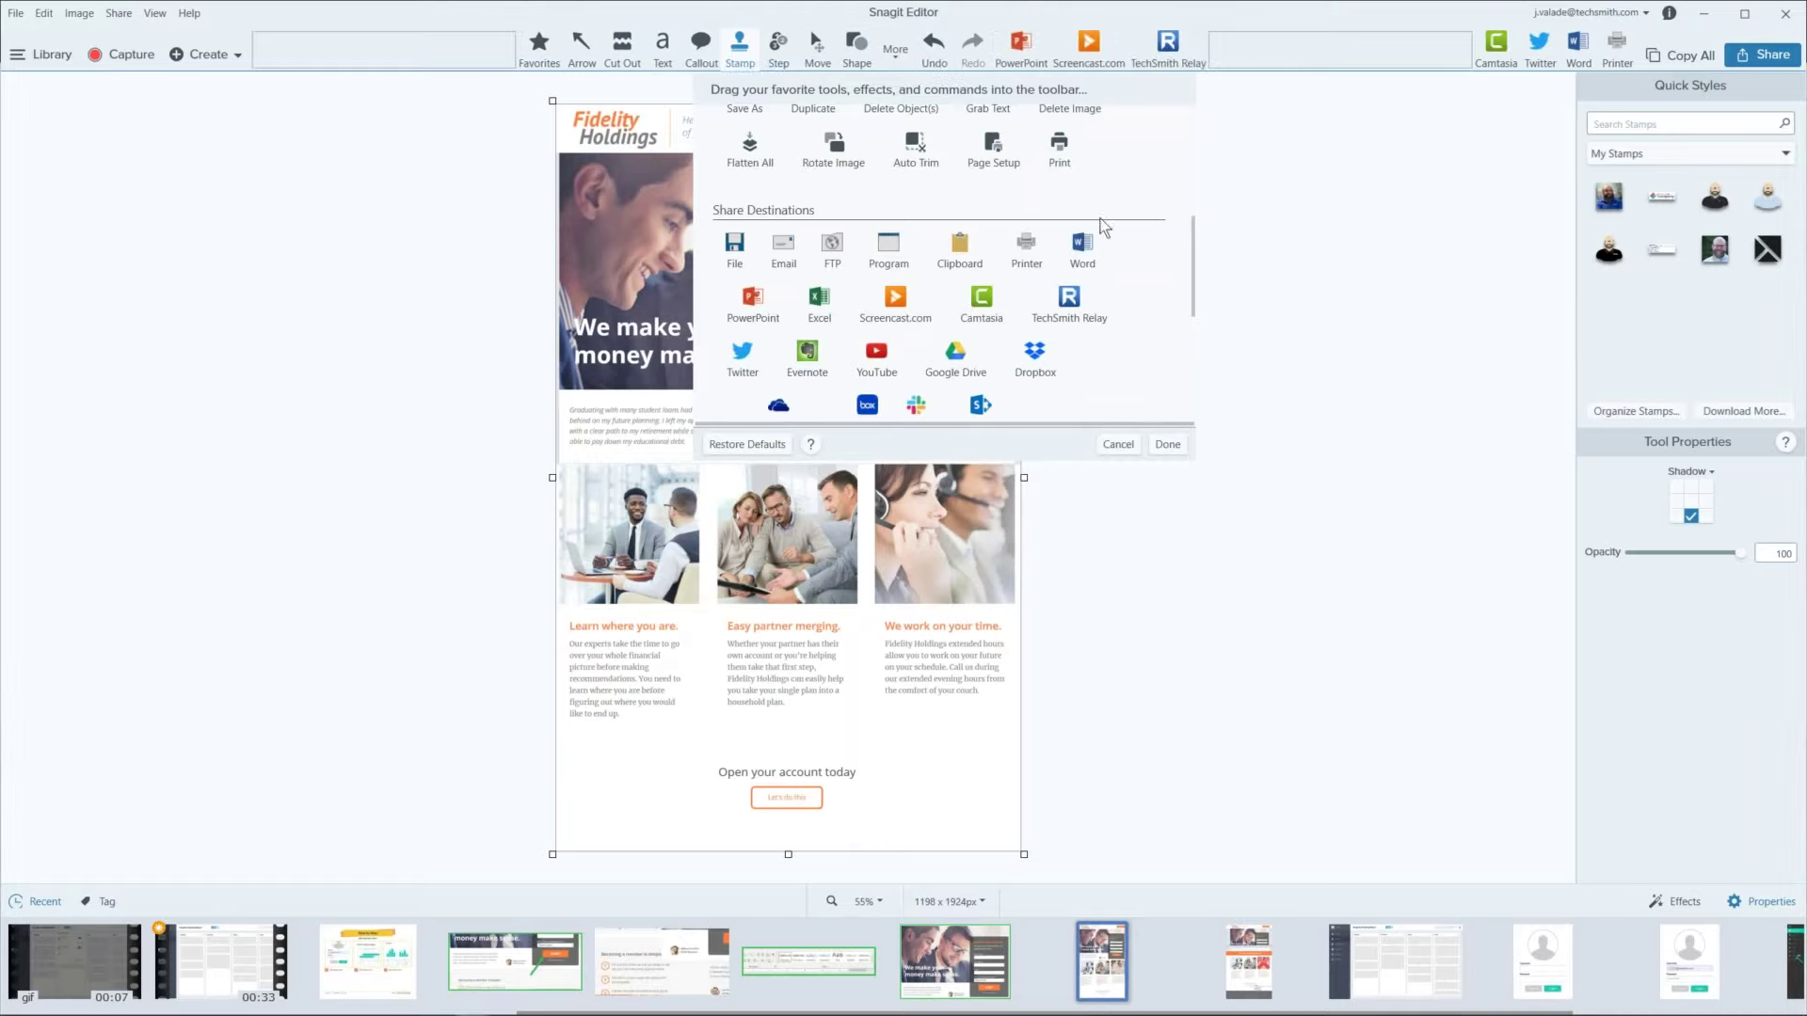
drag(1035, 350, 1220, 65)
drag(868, 404, 478, 47)
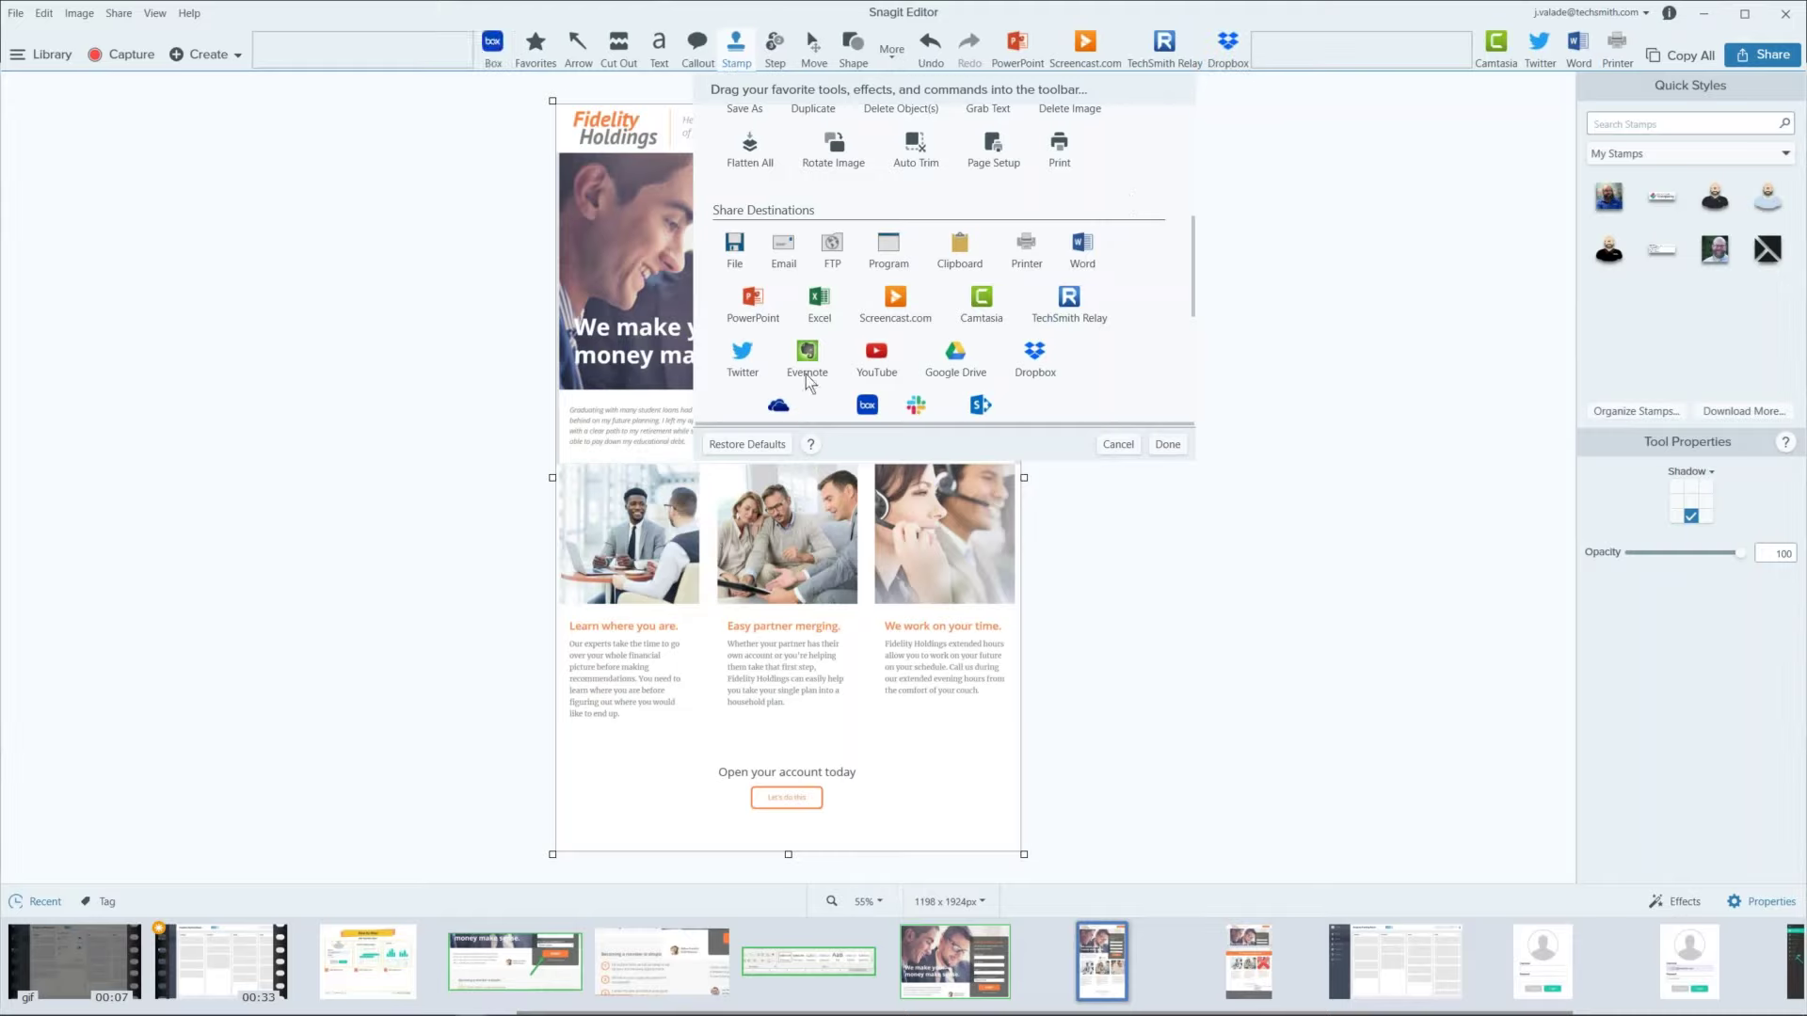
Step: Add and rearrange OneDrive For Business and Duplicate shortcuts, then cancel the toolbar changes
drag(782, 414, 466, 42)
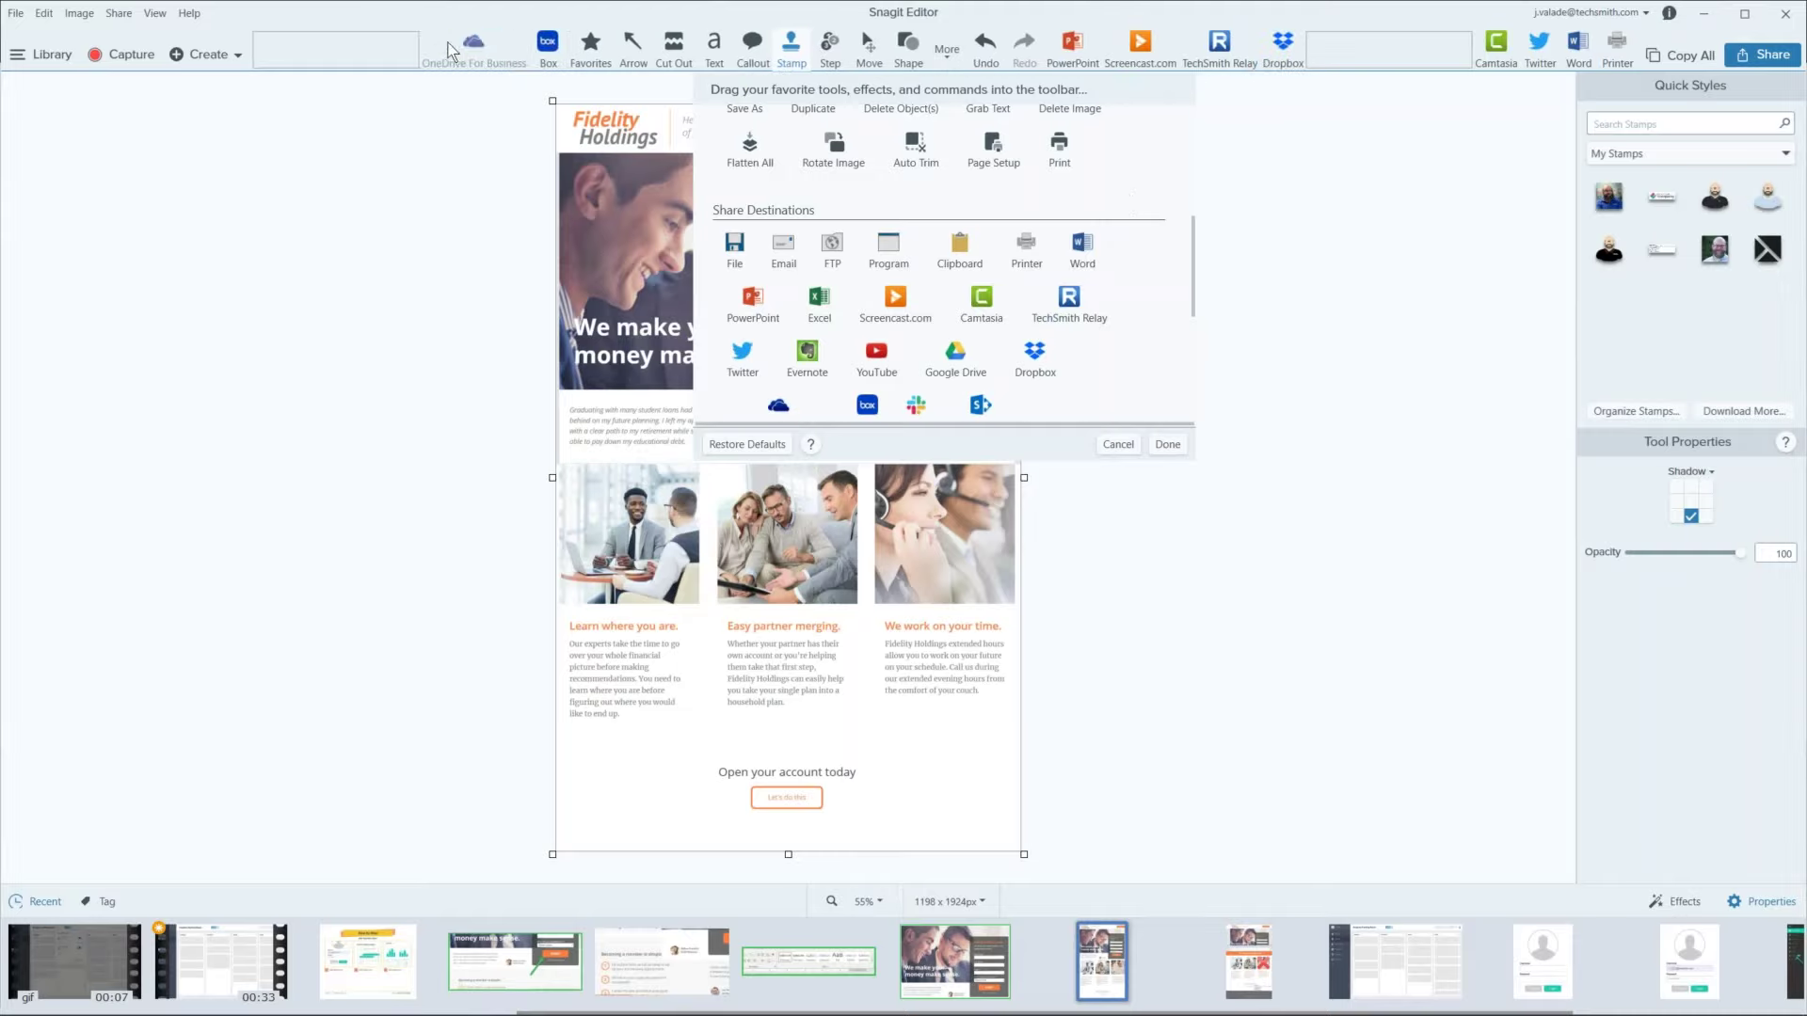
scroll(858, 285, up, 3)
drag(812, 221, 407, 52)
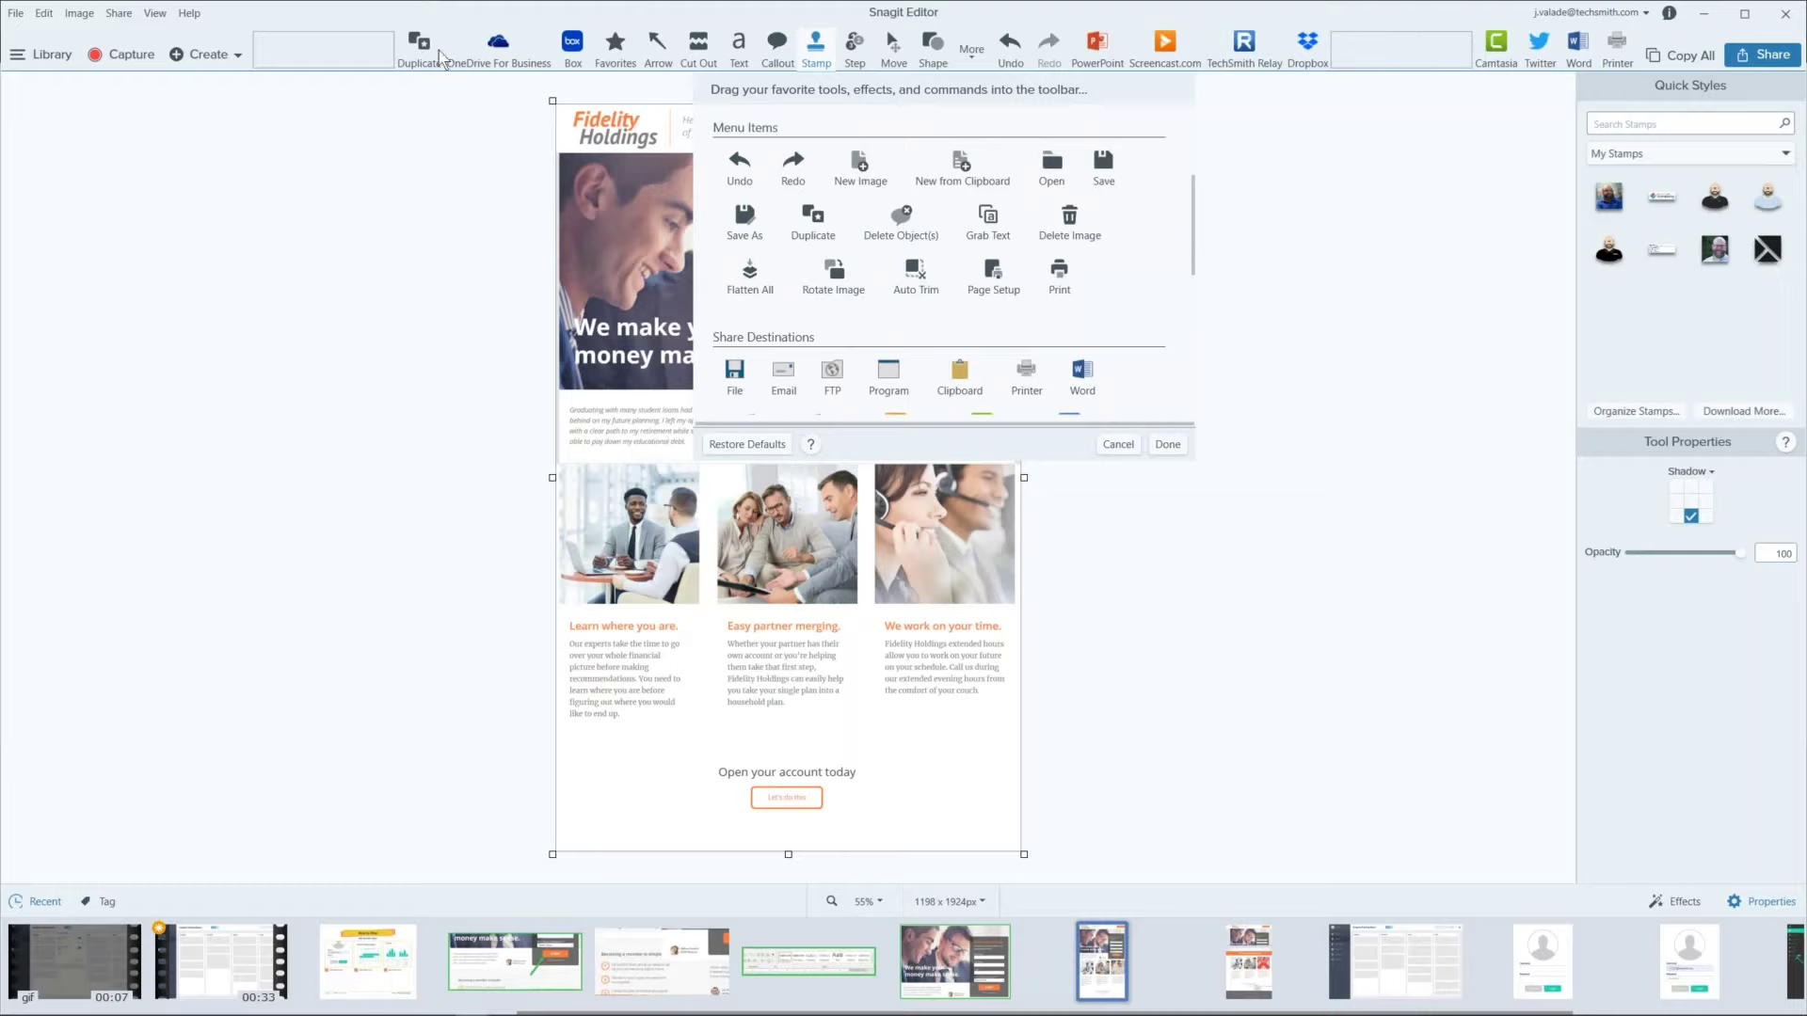
drag(353, 56, 935, 227)
scroll(935, 228, down, 8)
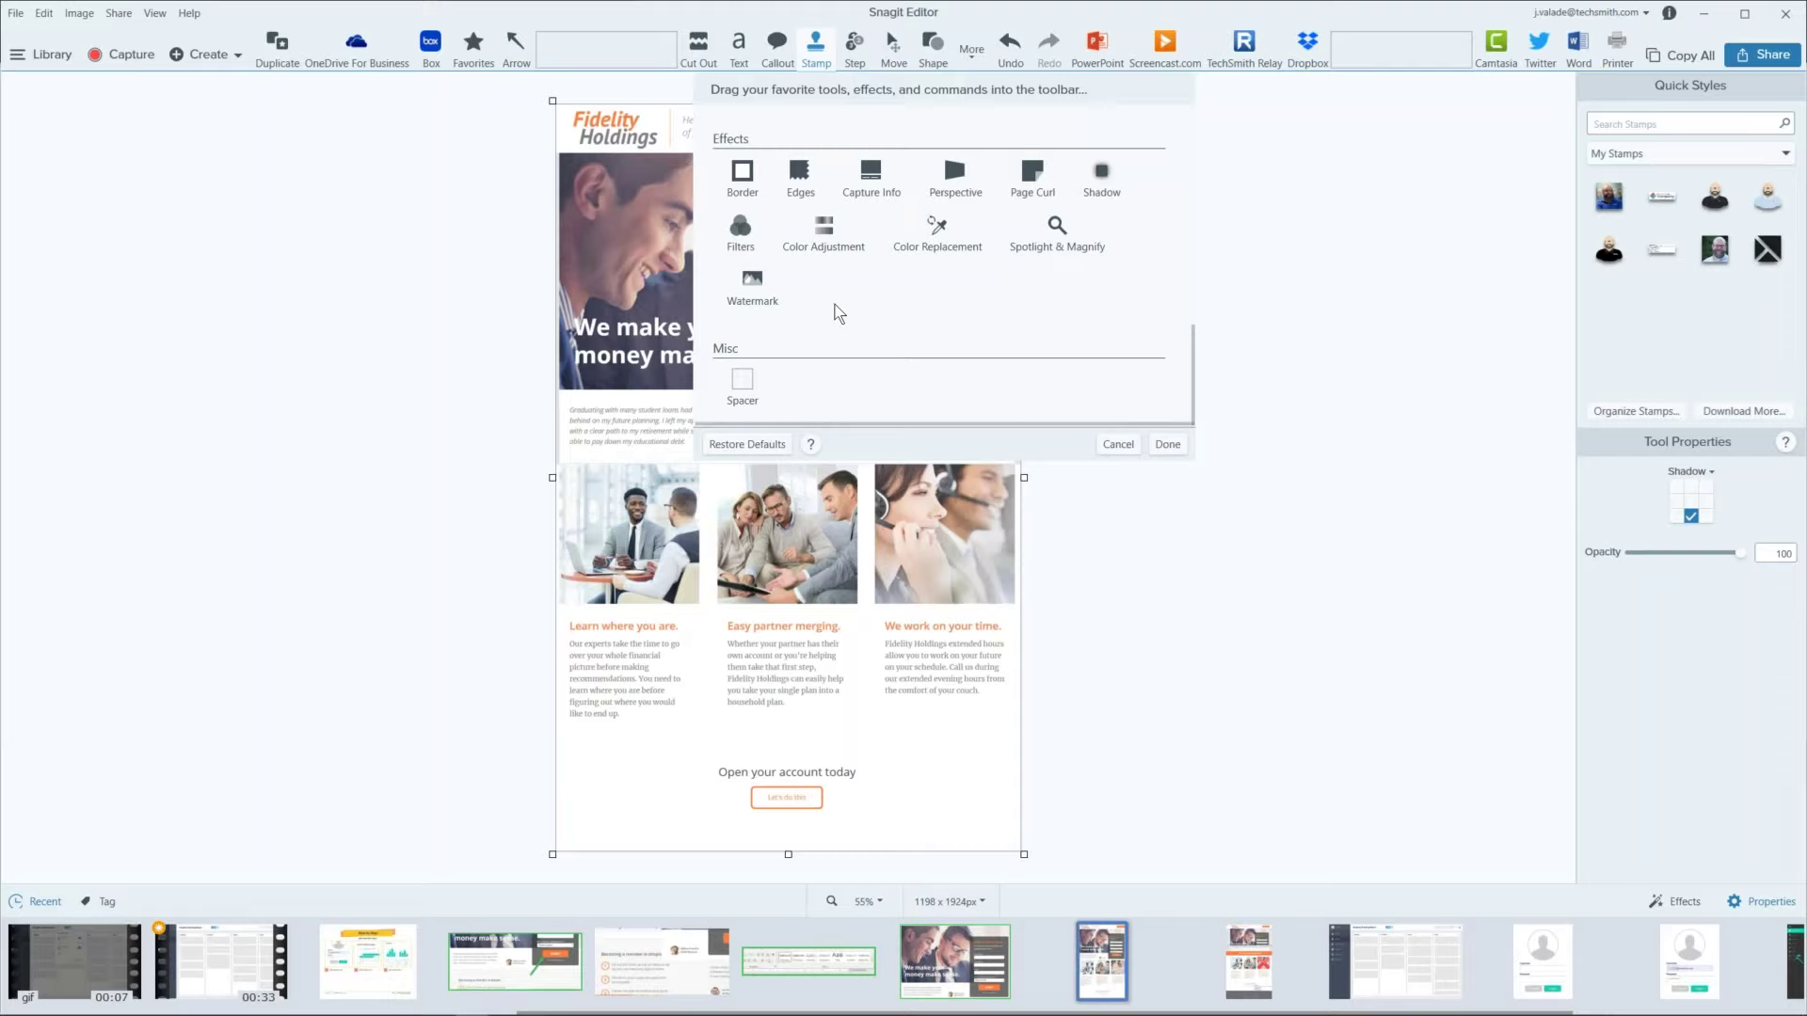
click(1119, 444)
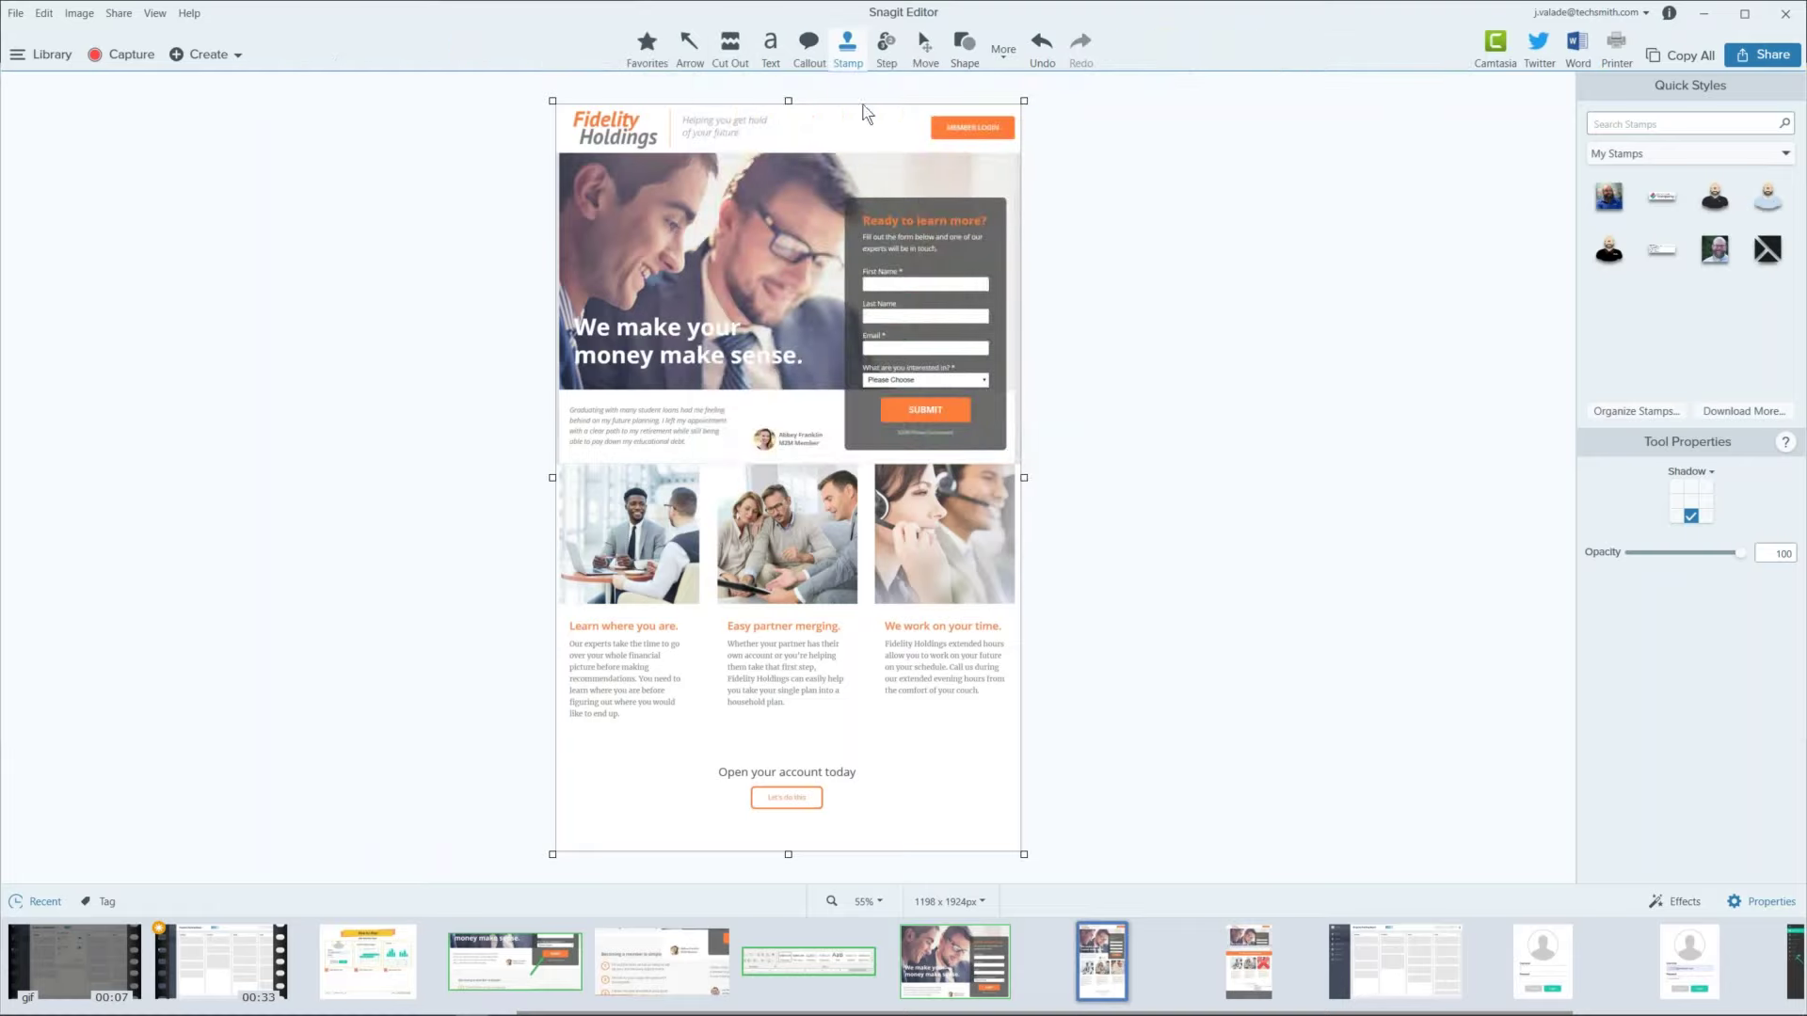
click(1006, 55)
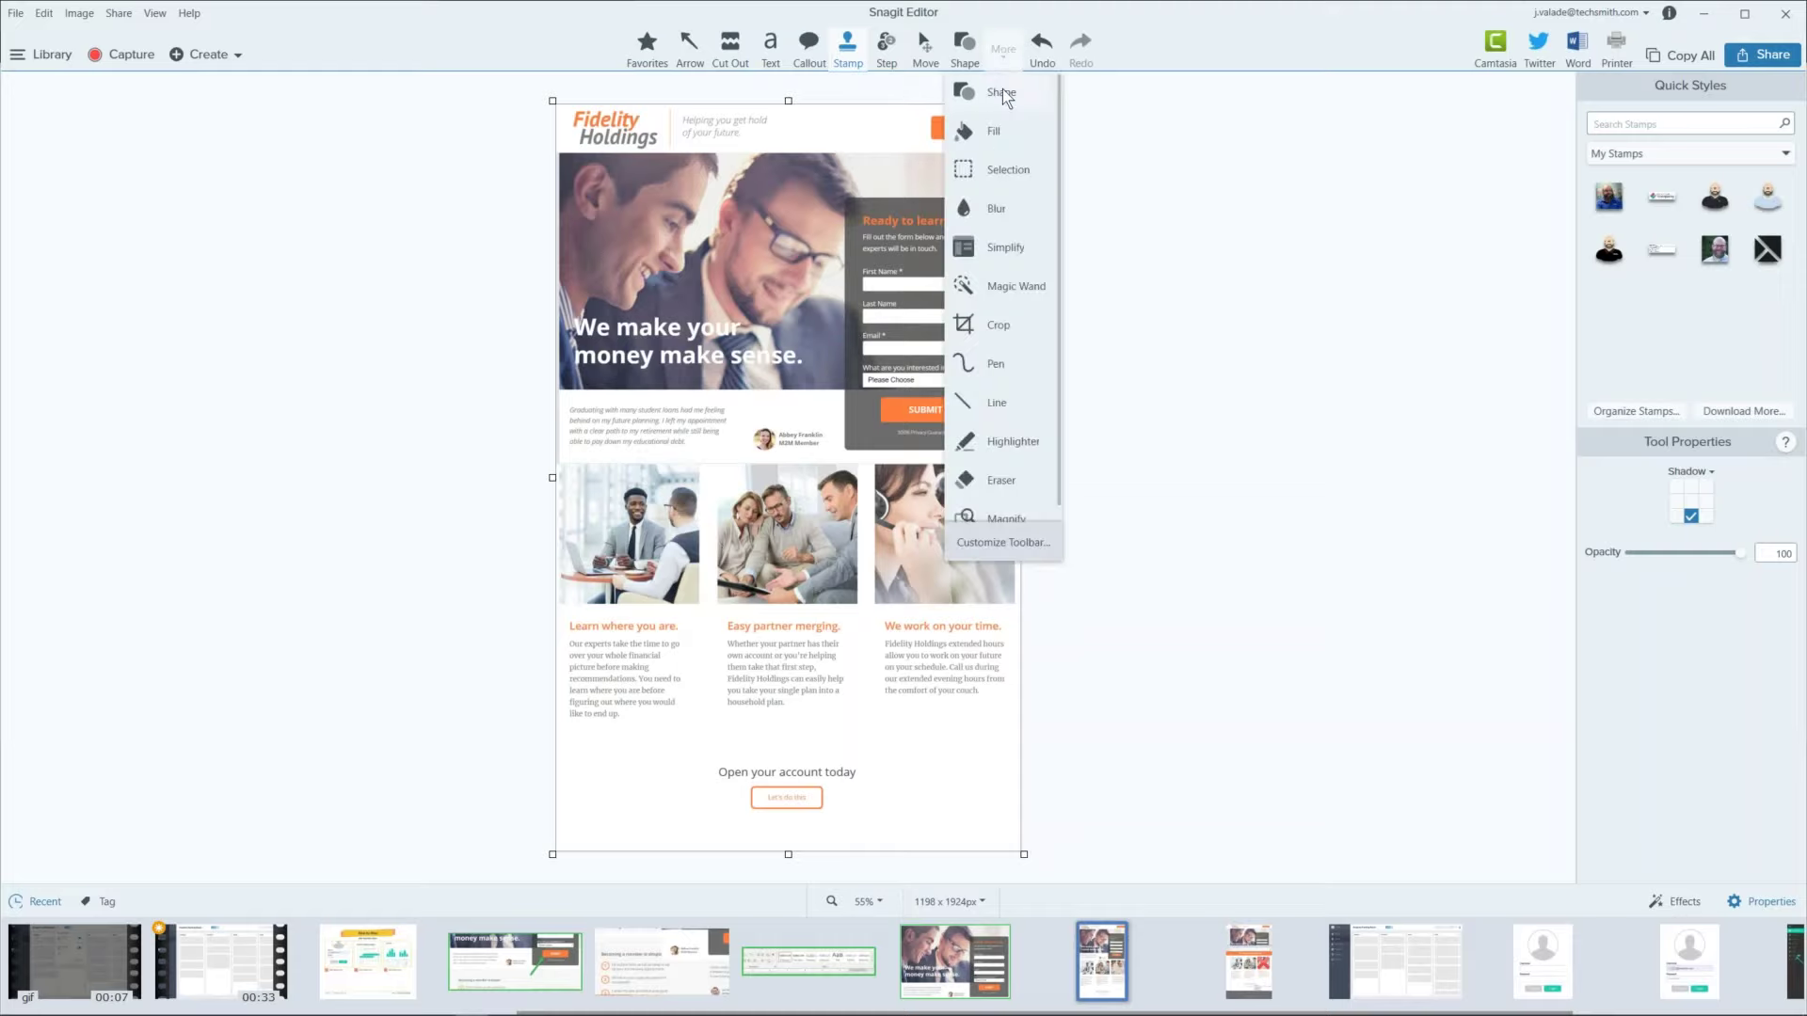
click(508, 58)
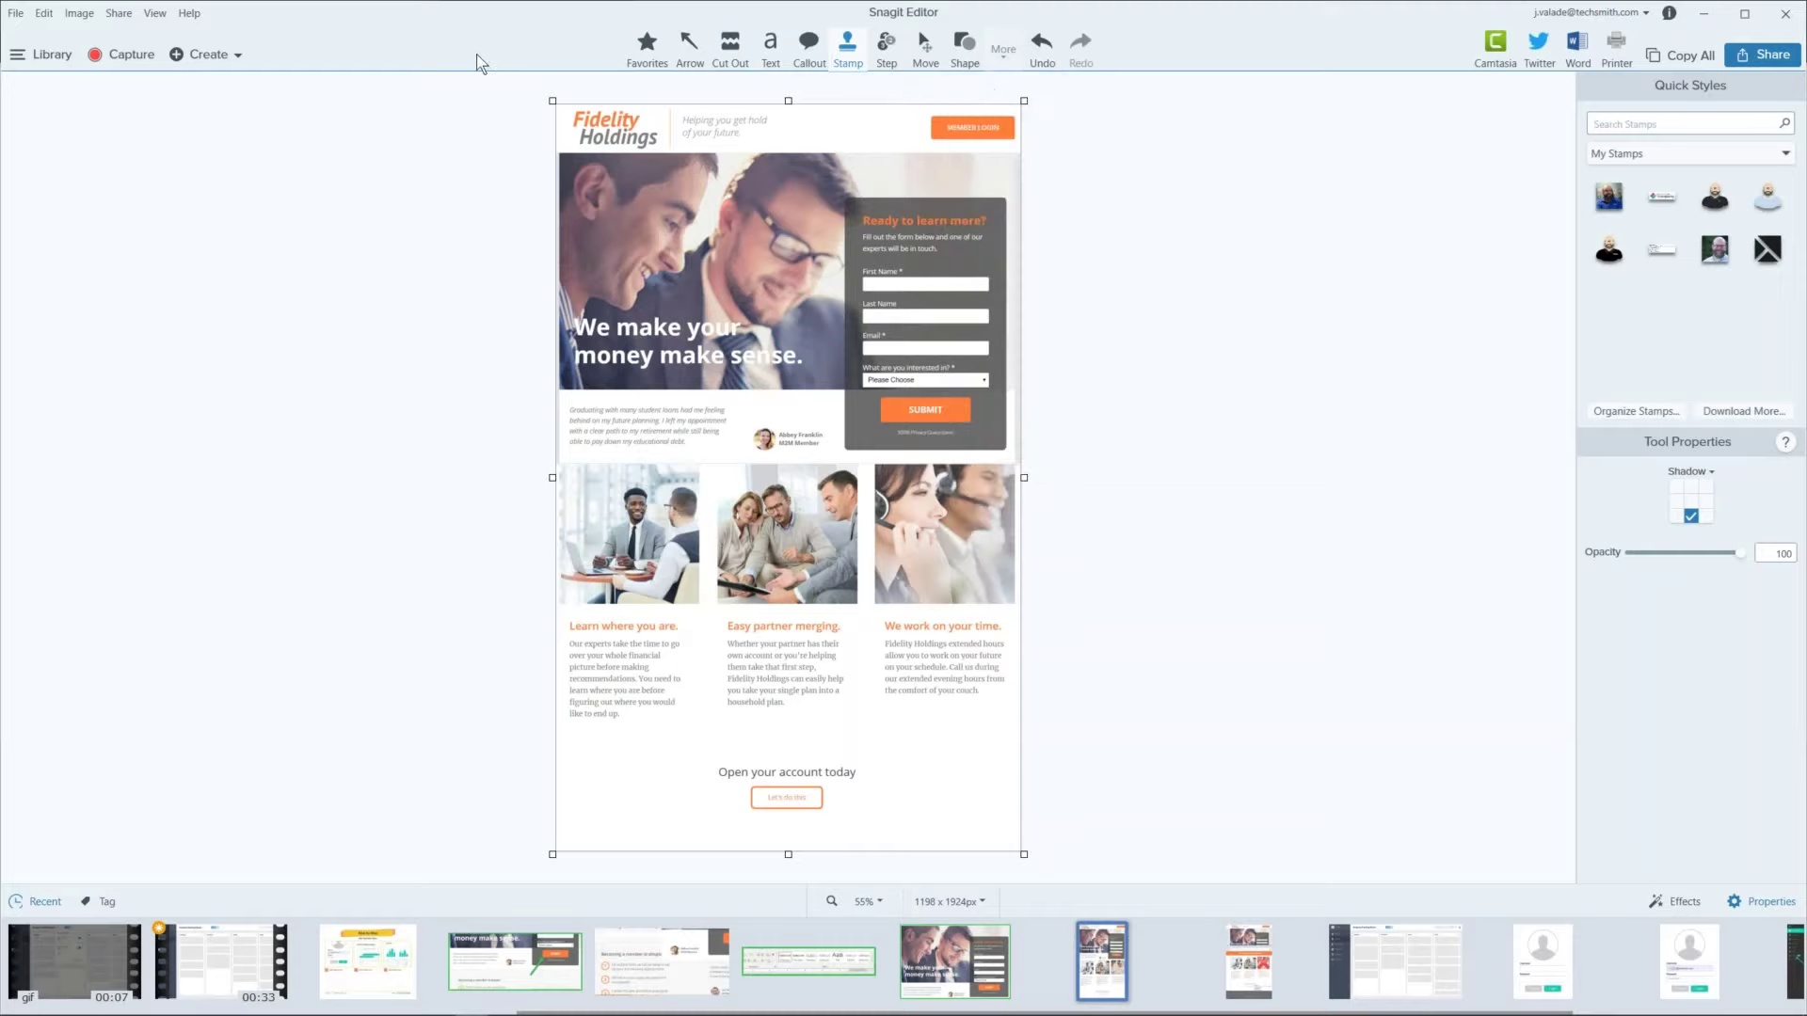
click(79, 15)
click(116, 15)
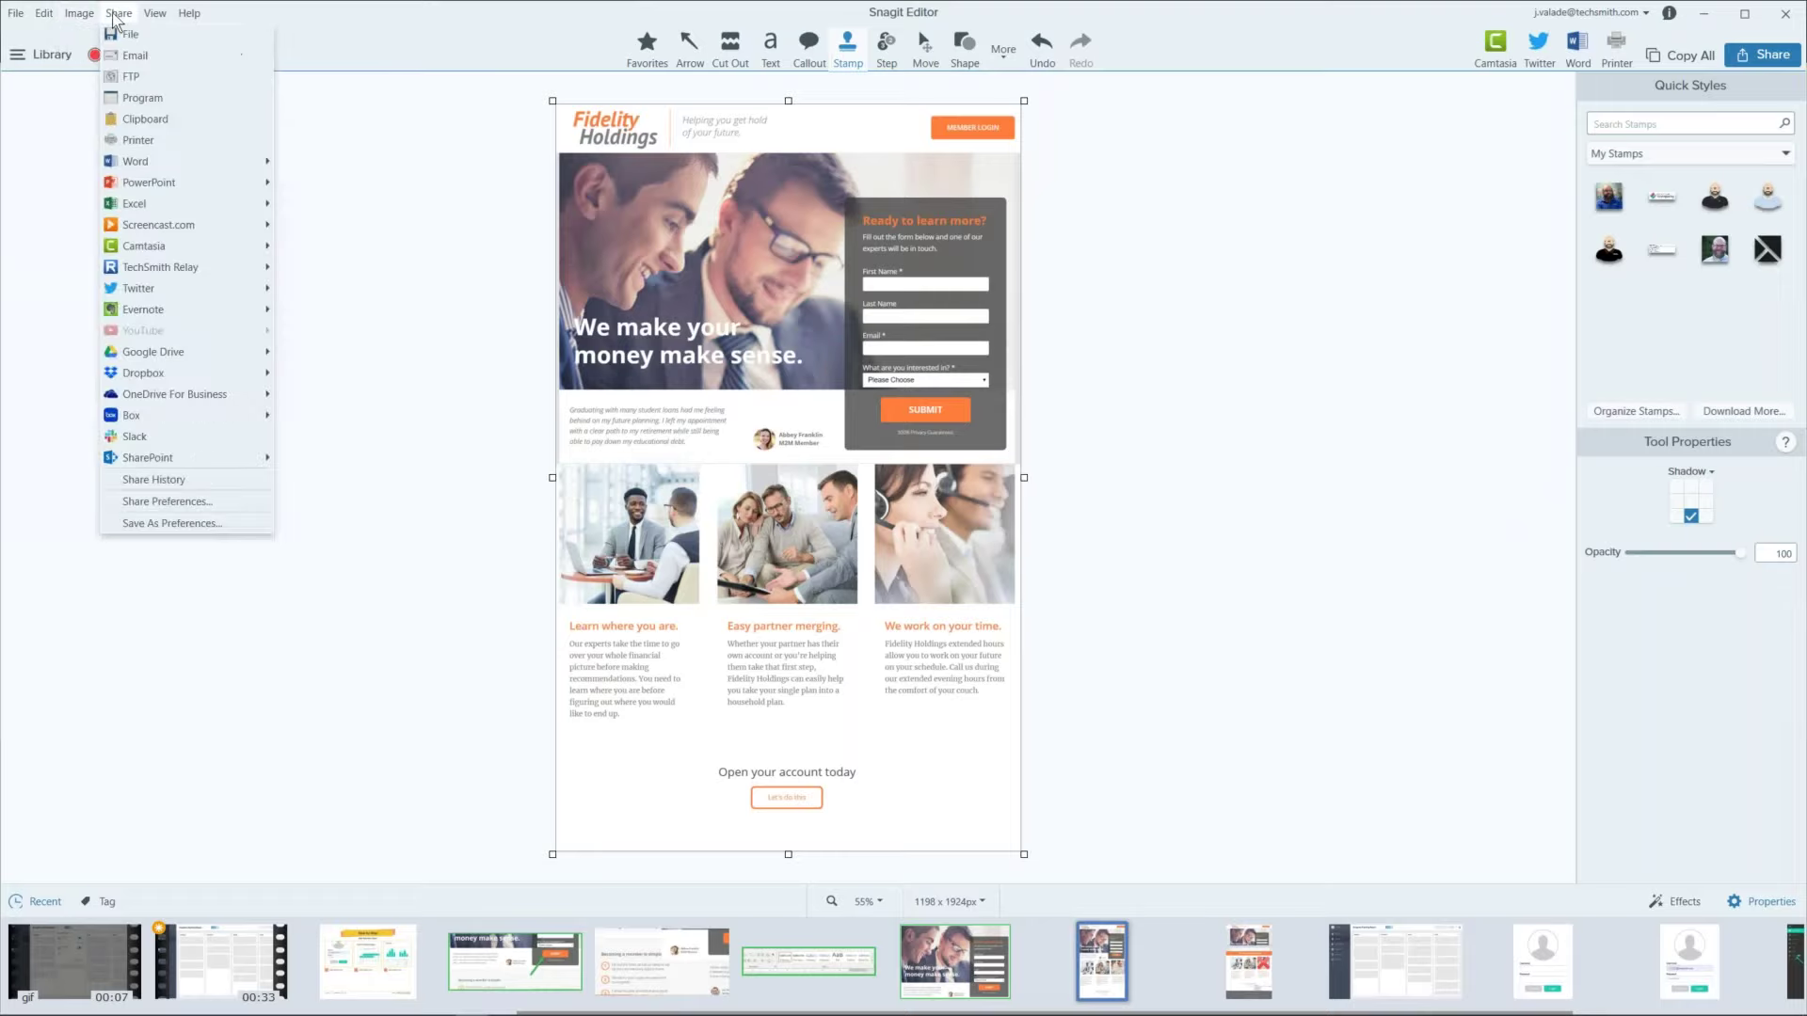
click(154, 13)
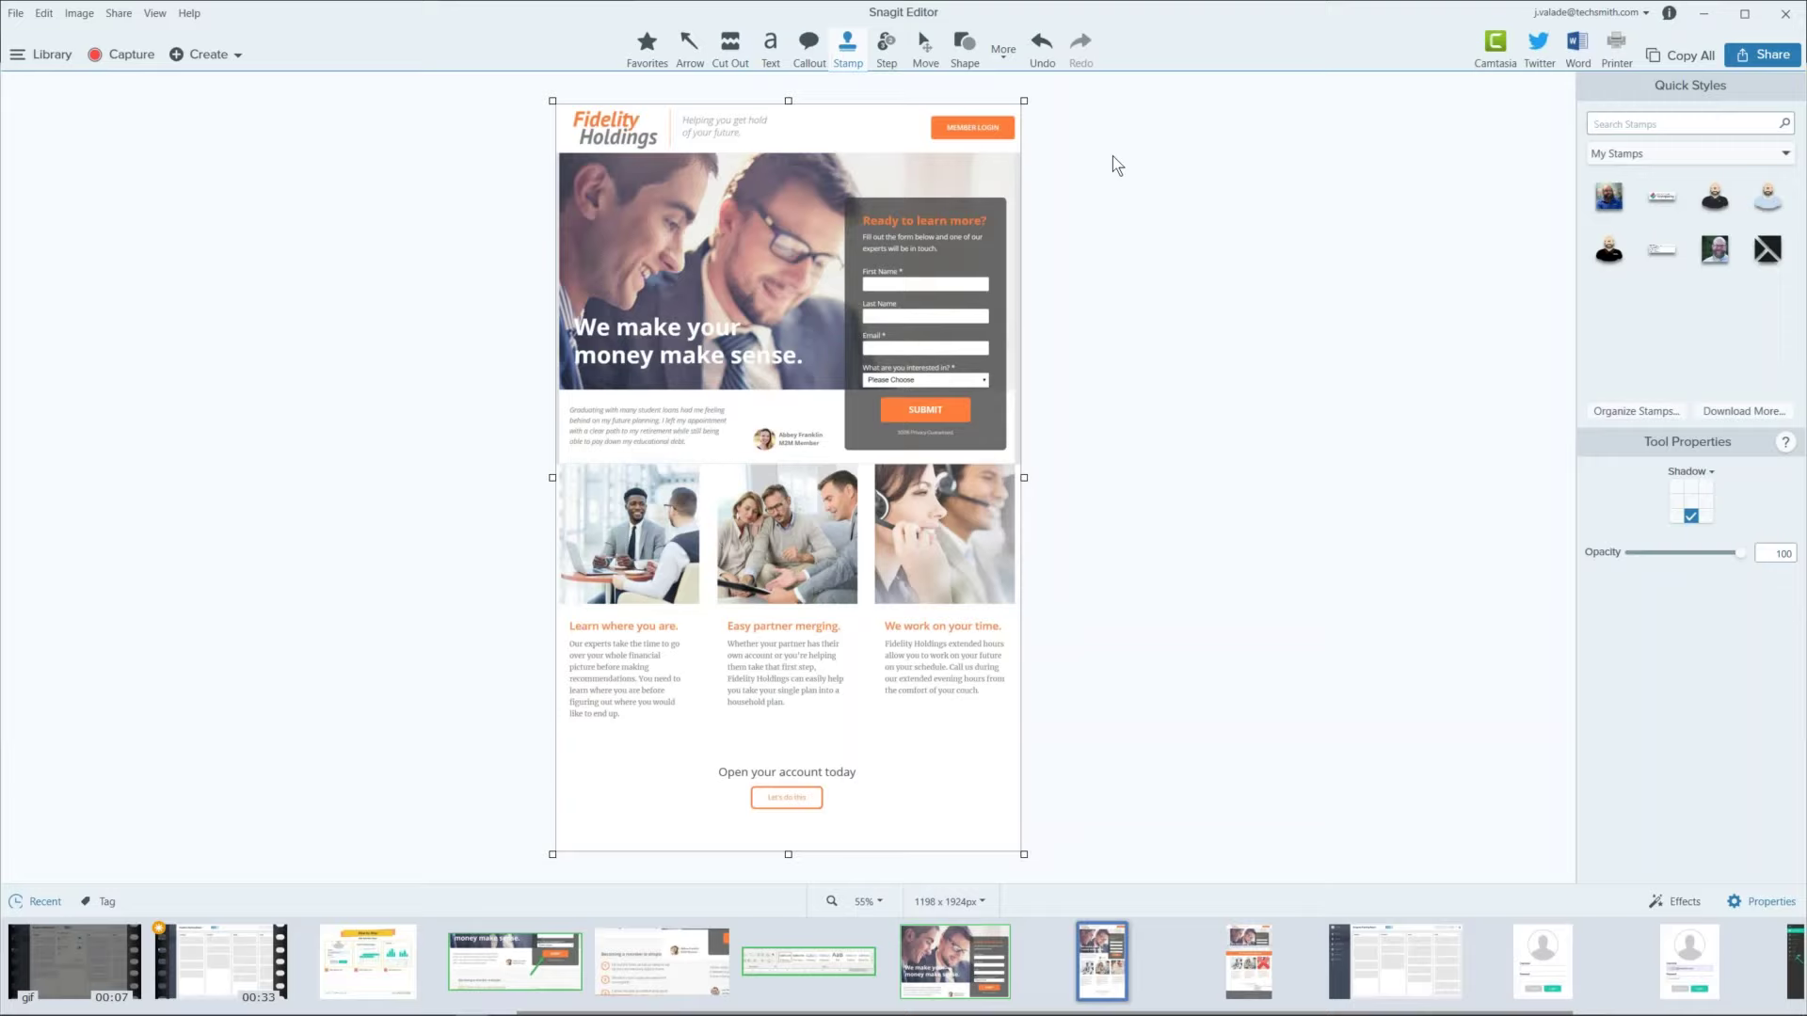
mouse_move(188, 1012)
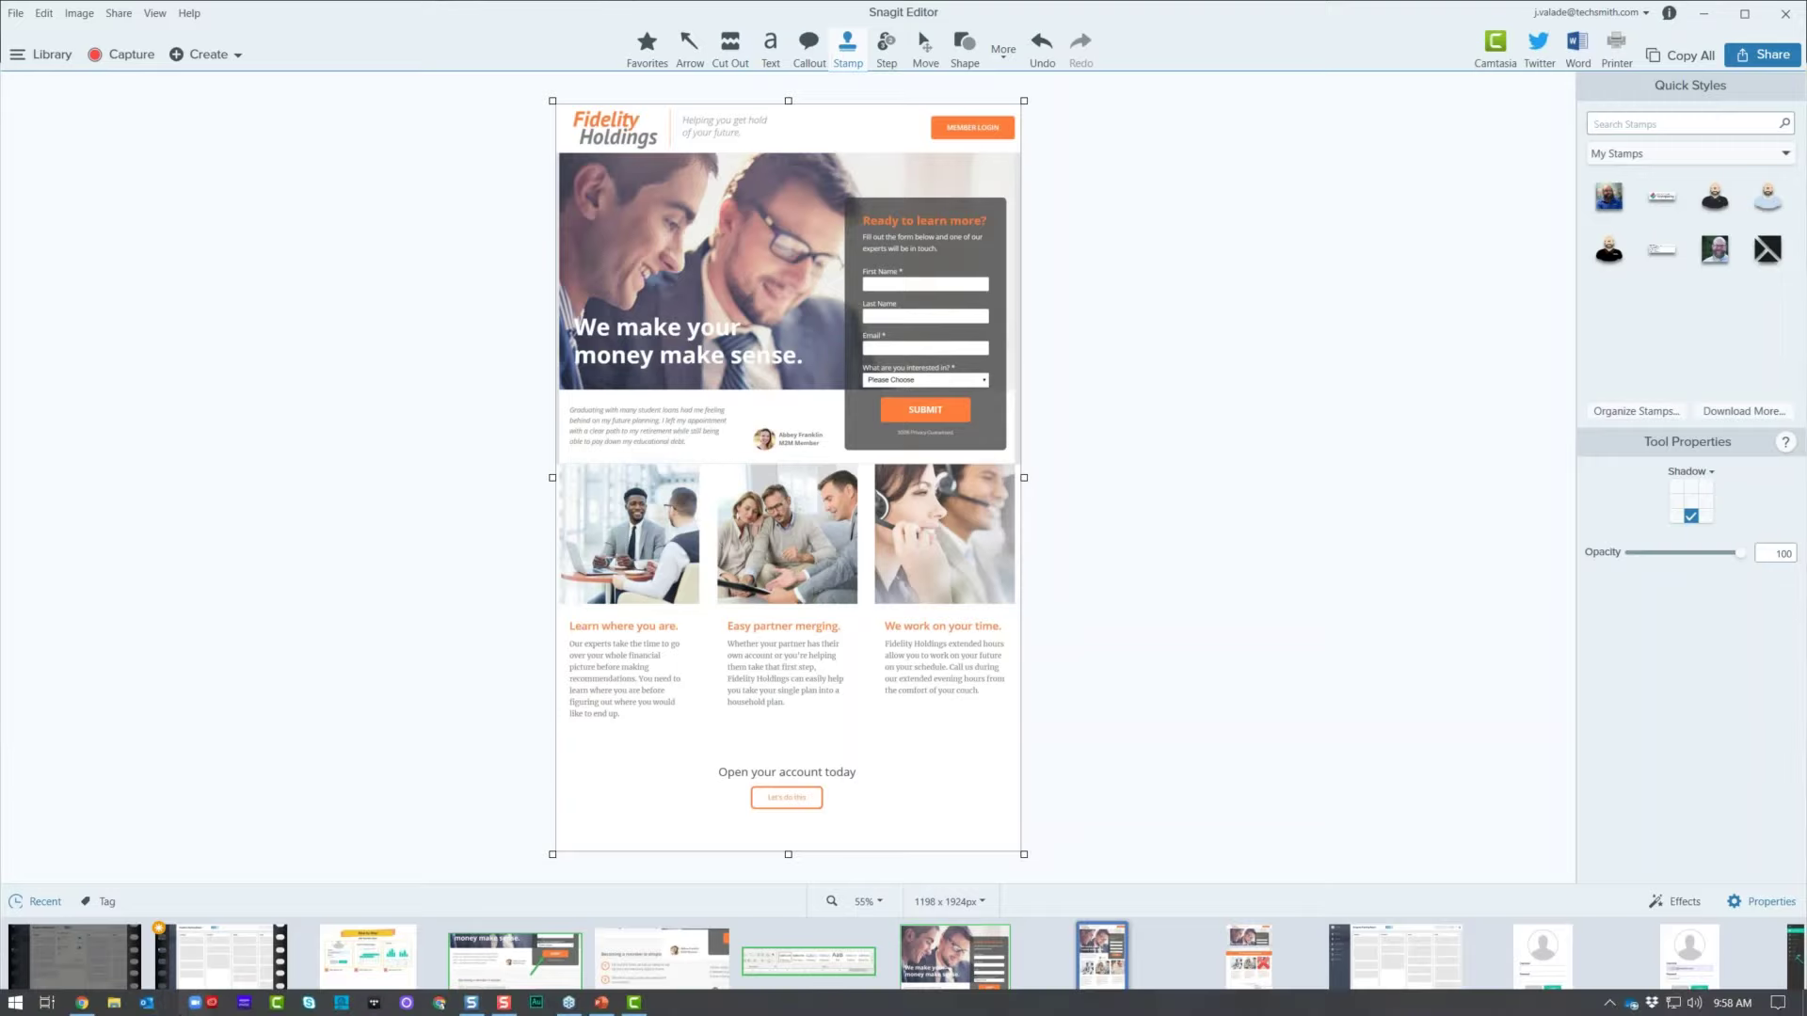
click(148, 1005)
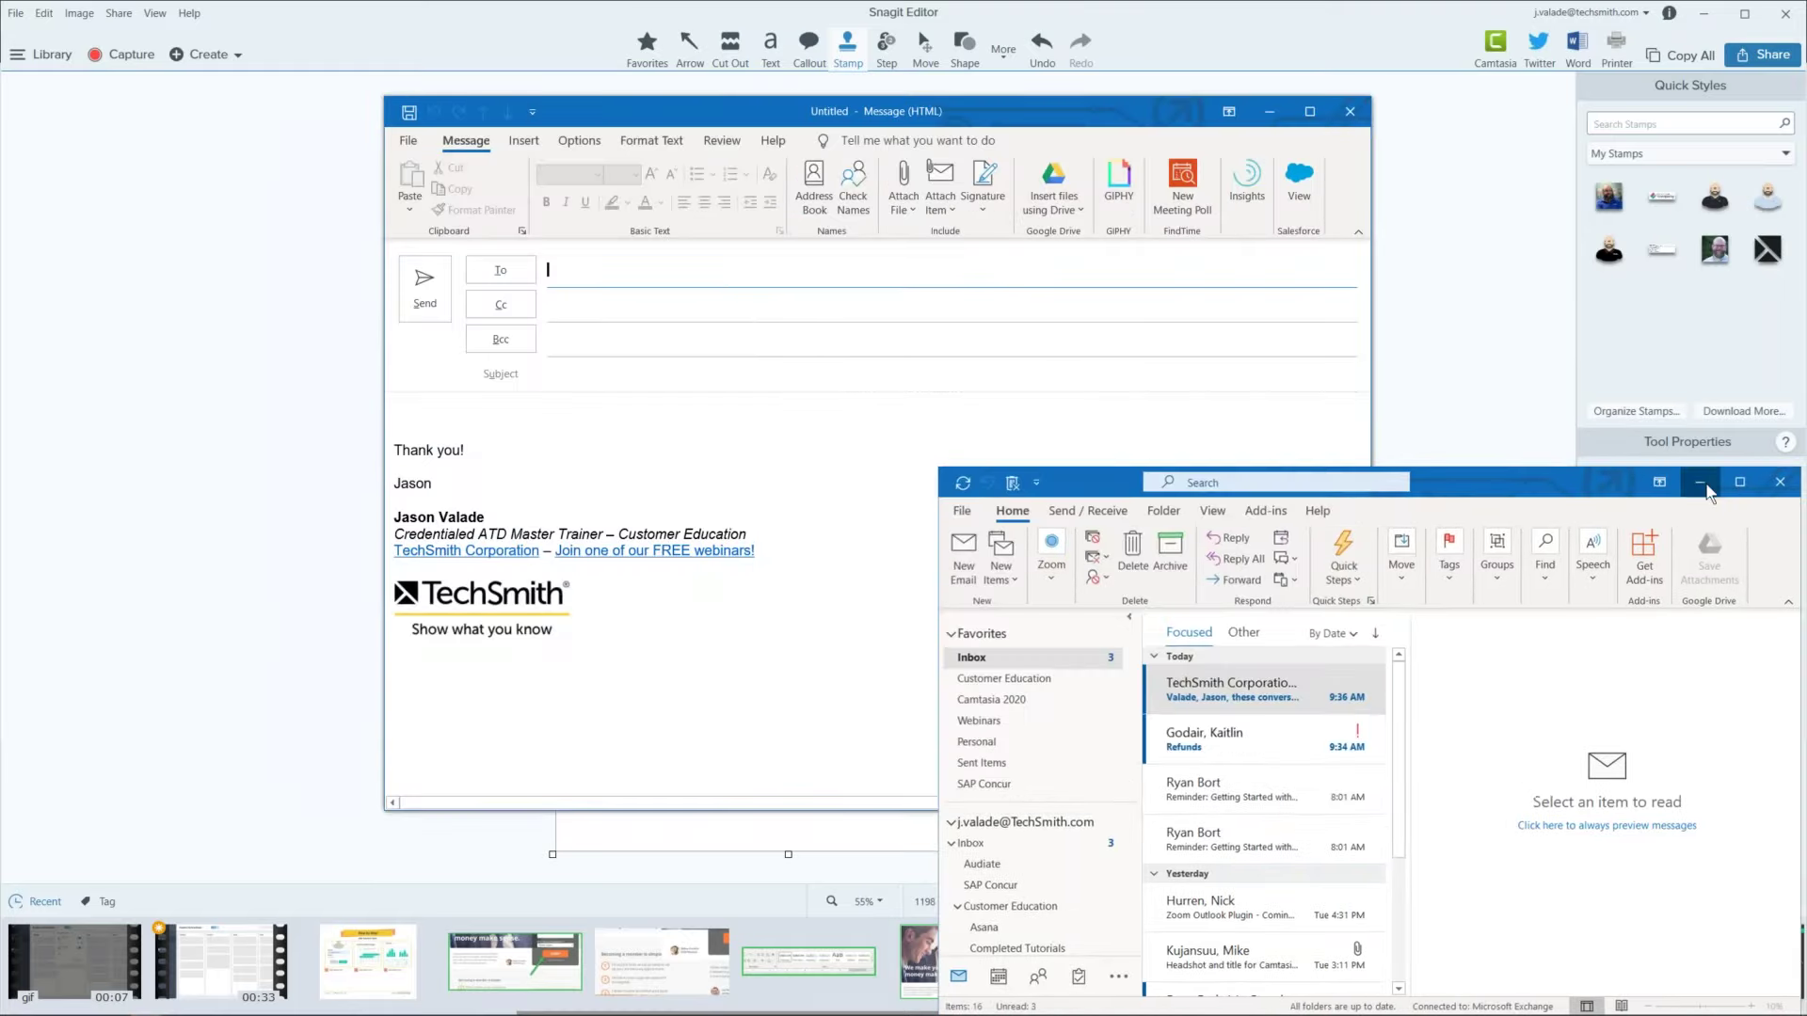
click(492, 423)
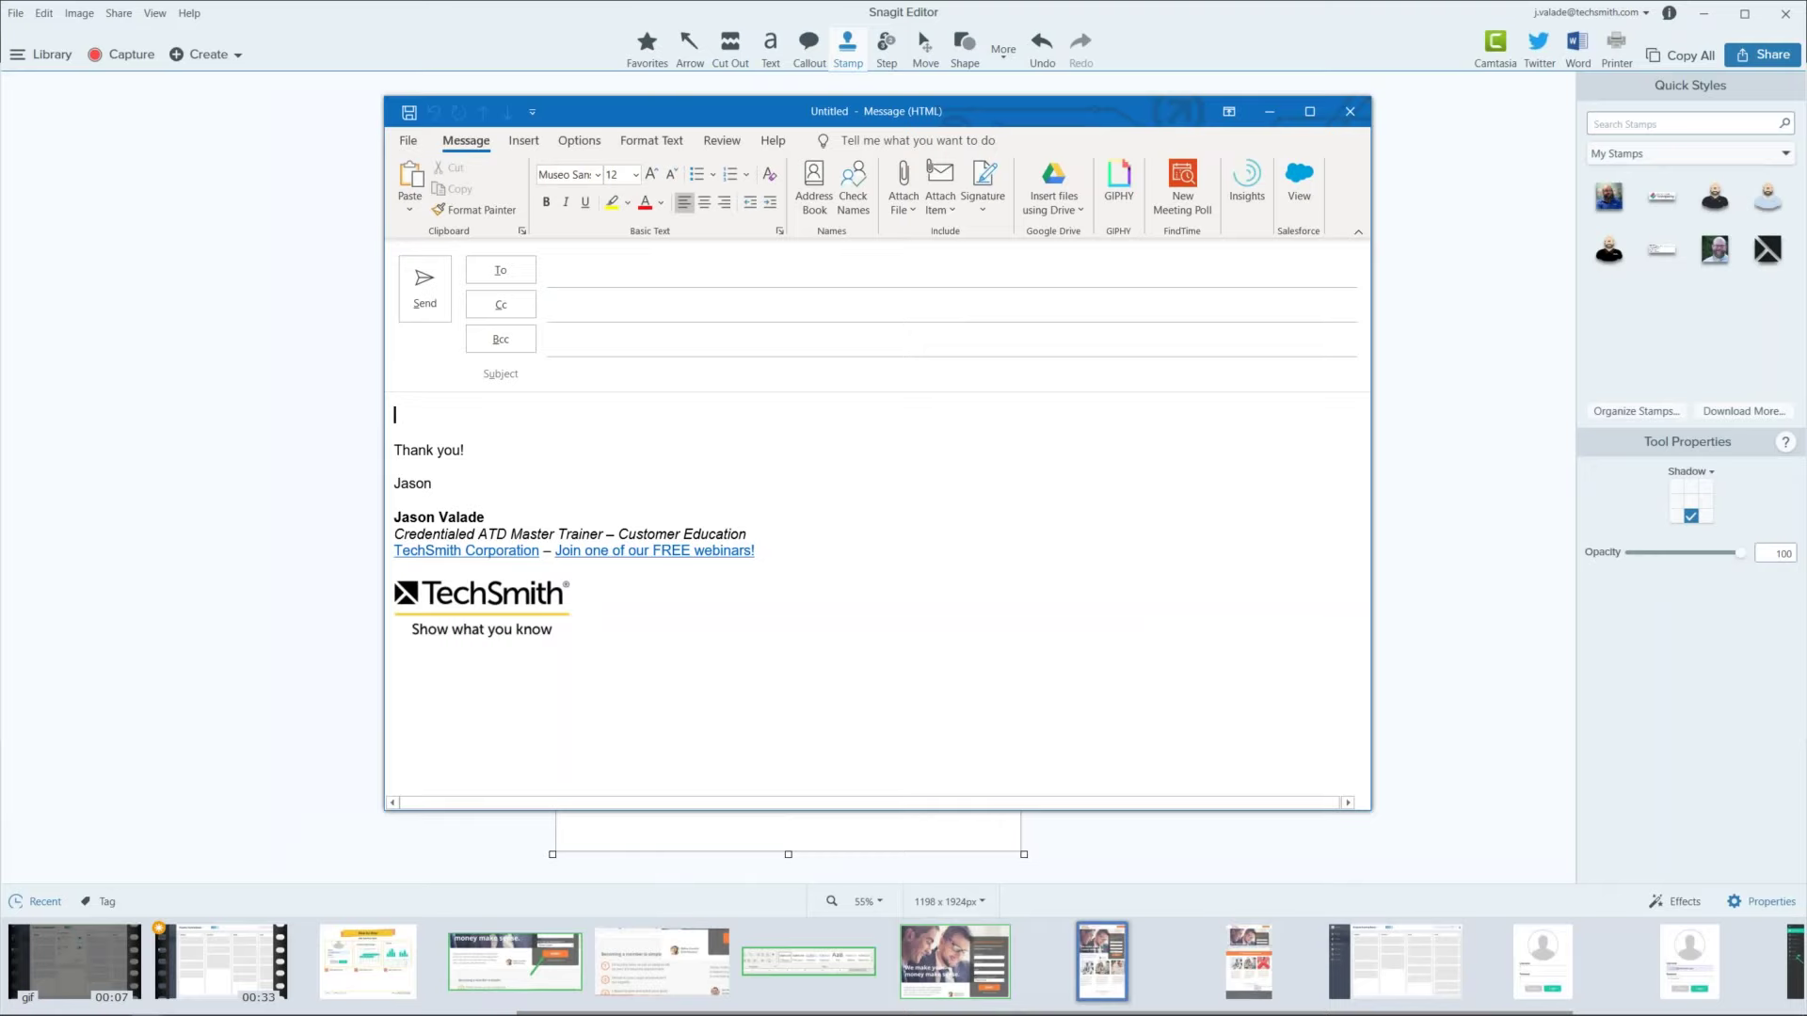
click(118, 487)
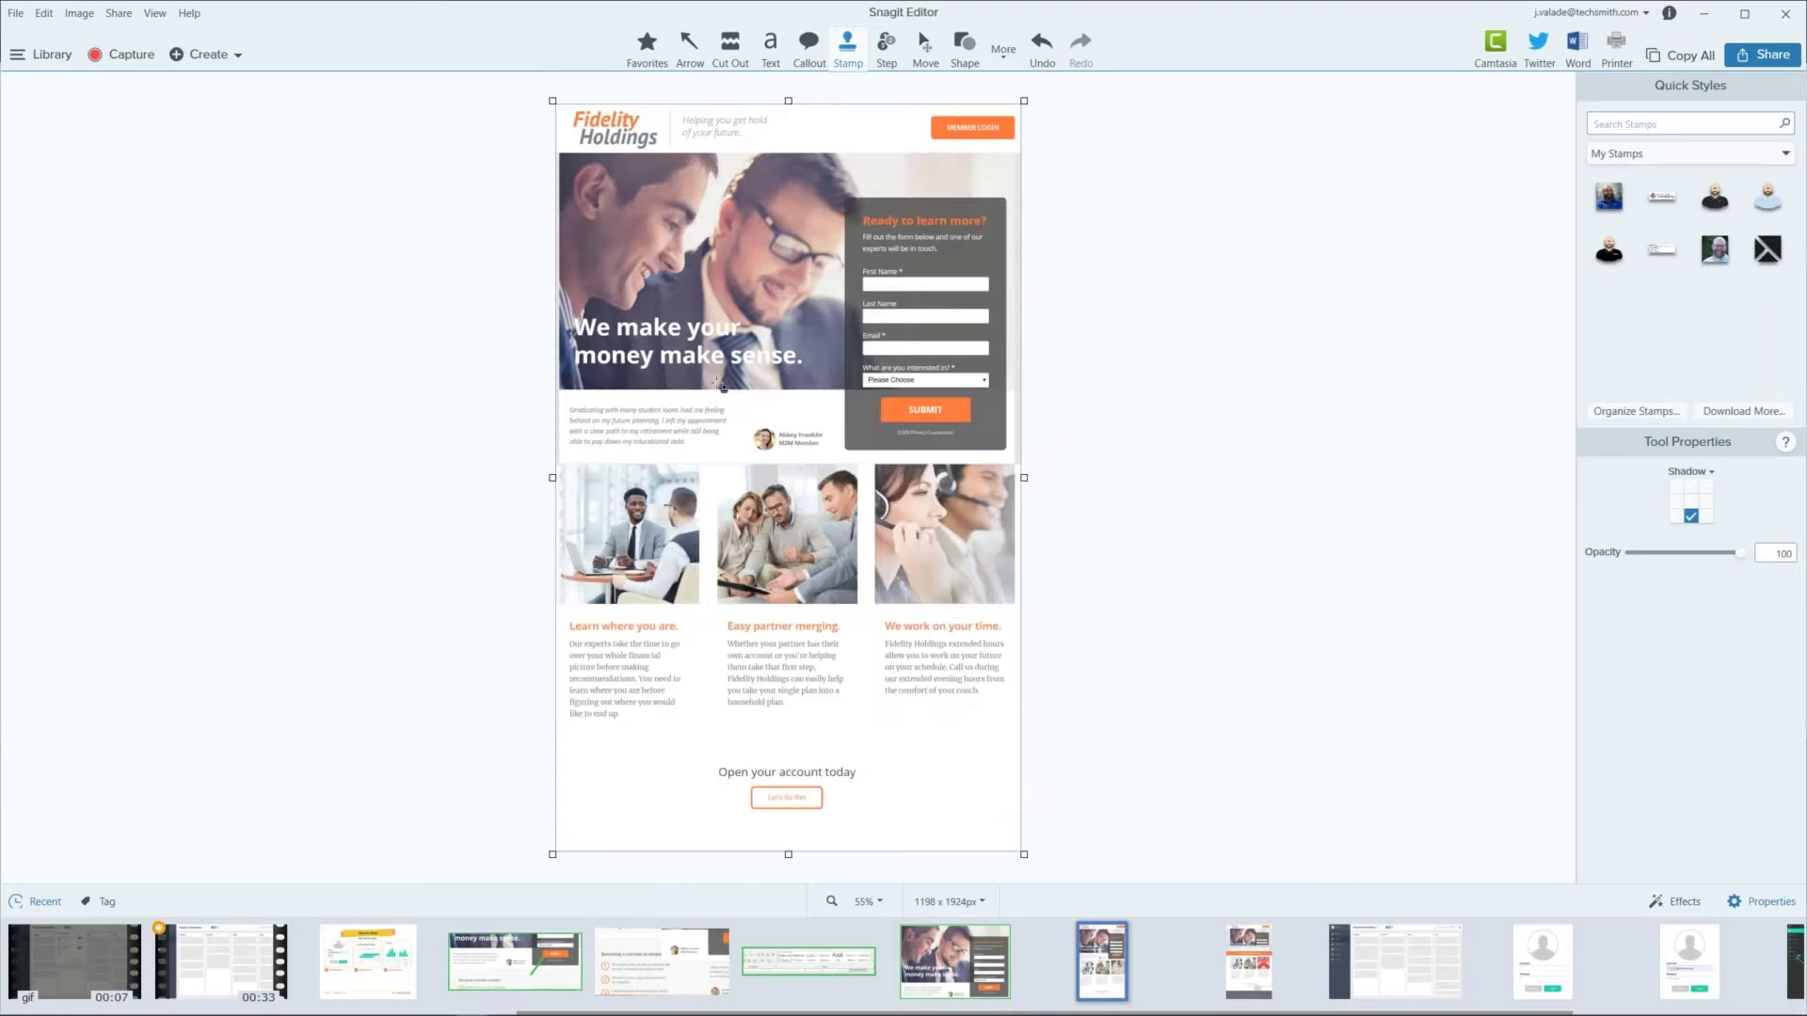
click(1735, 58)
click(1684, 118)
key(alt+Tab)
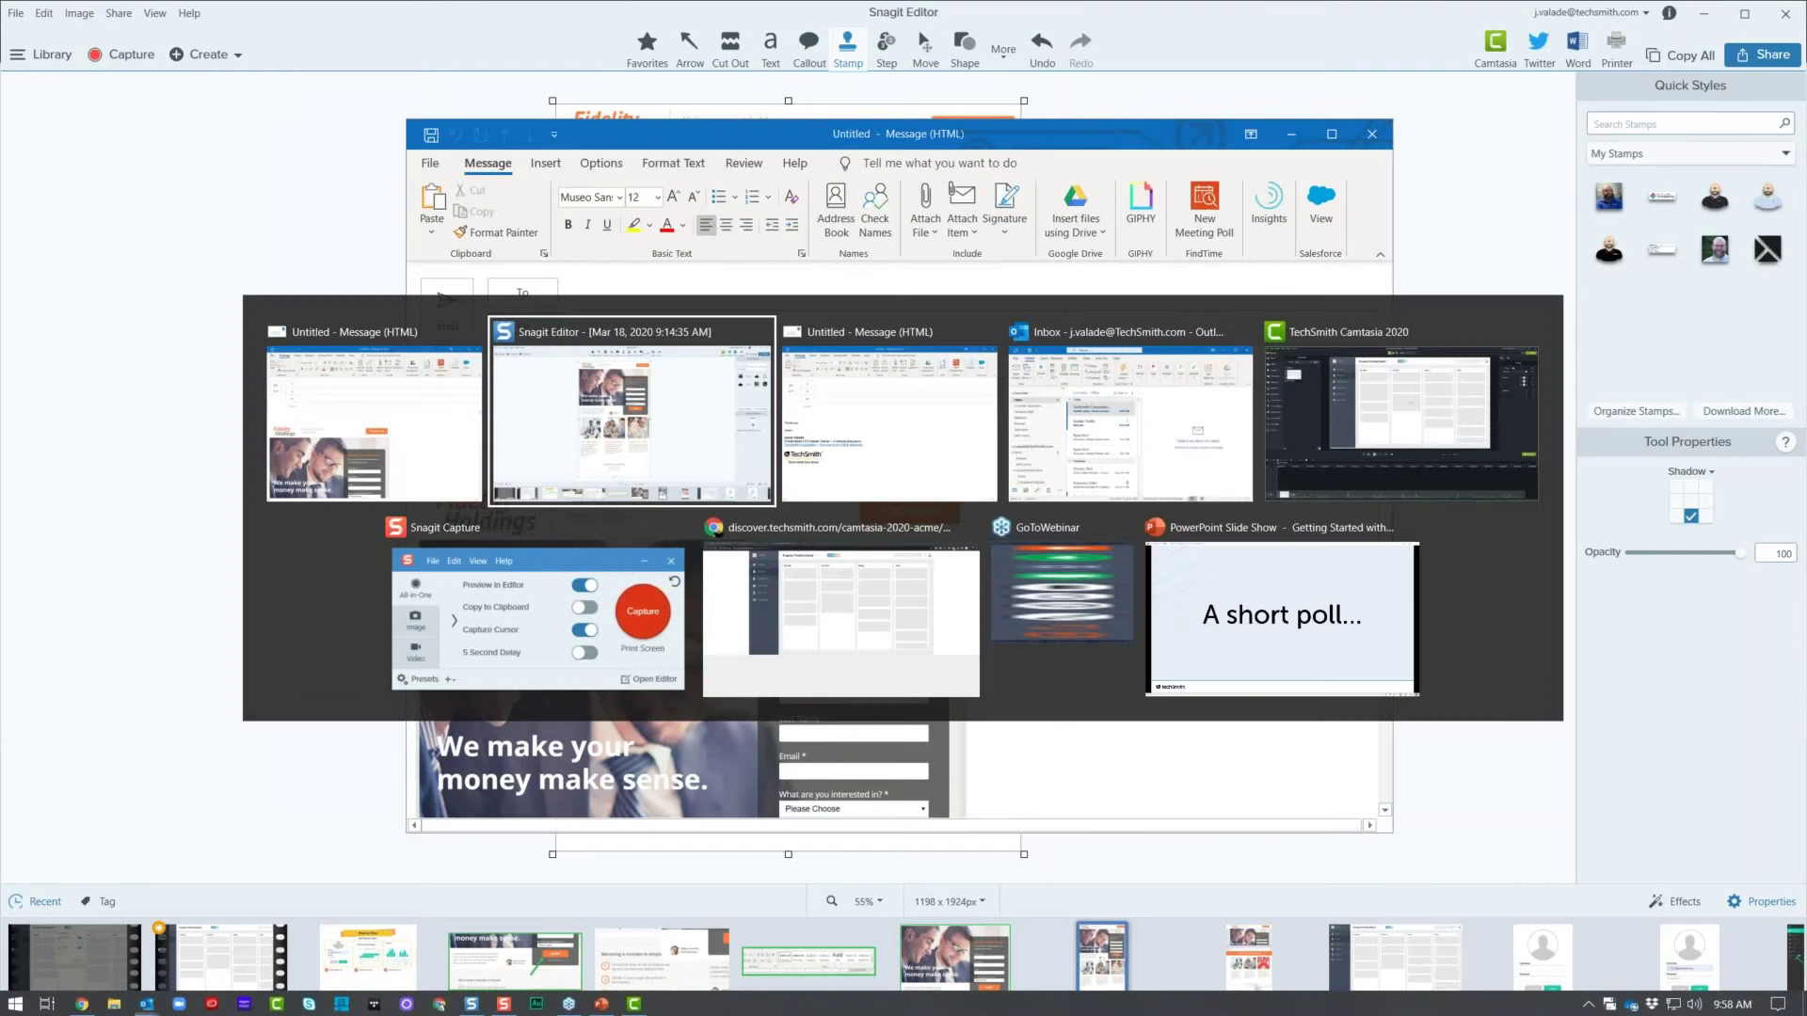
key(alt+Tab)
key(alt+Tab)
key(alt+Tab)
key(alt+Tab)
key(alt+Tab)
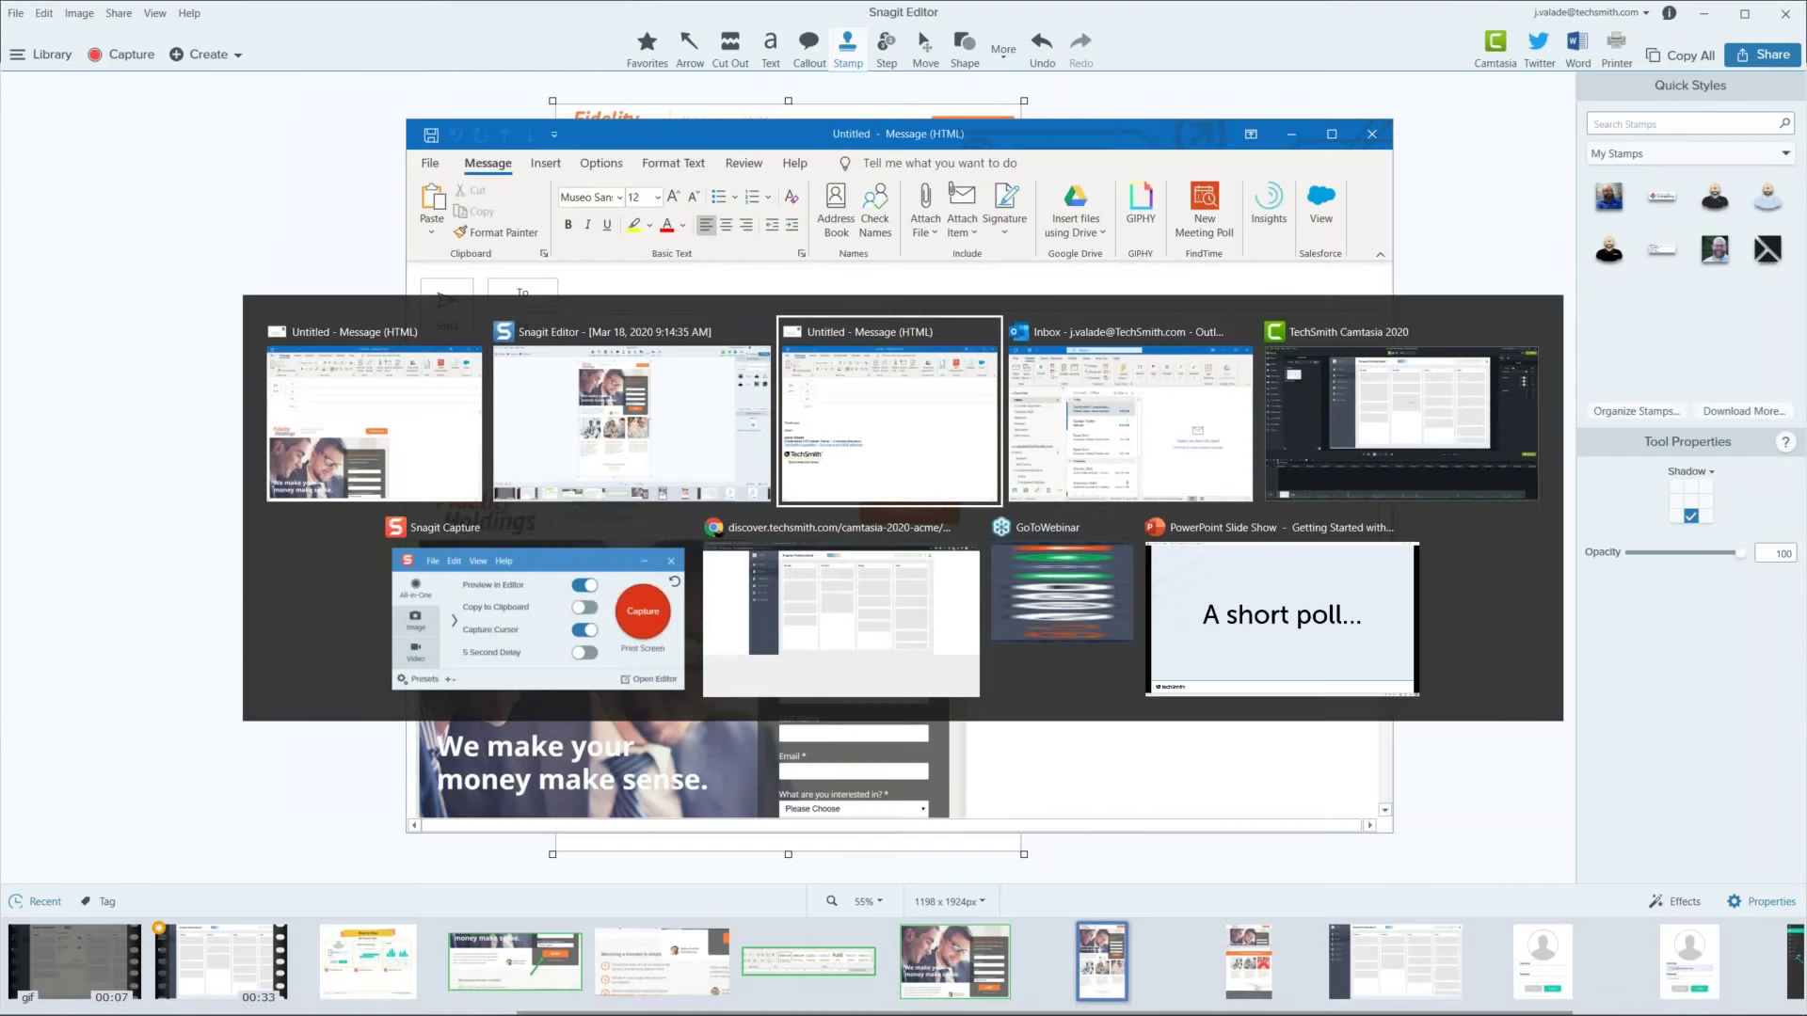
key(alt+Tab)
key(alt+Tab)
key(alt+Tab)
key(alt+Tab)
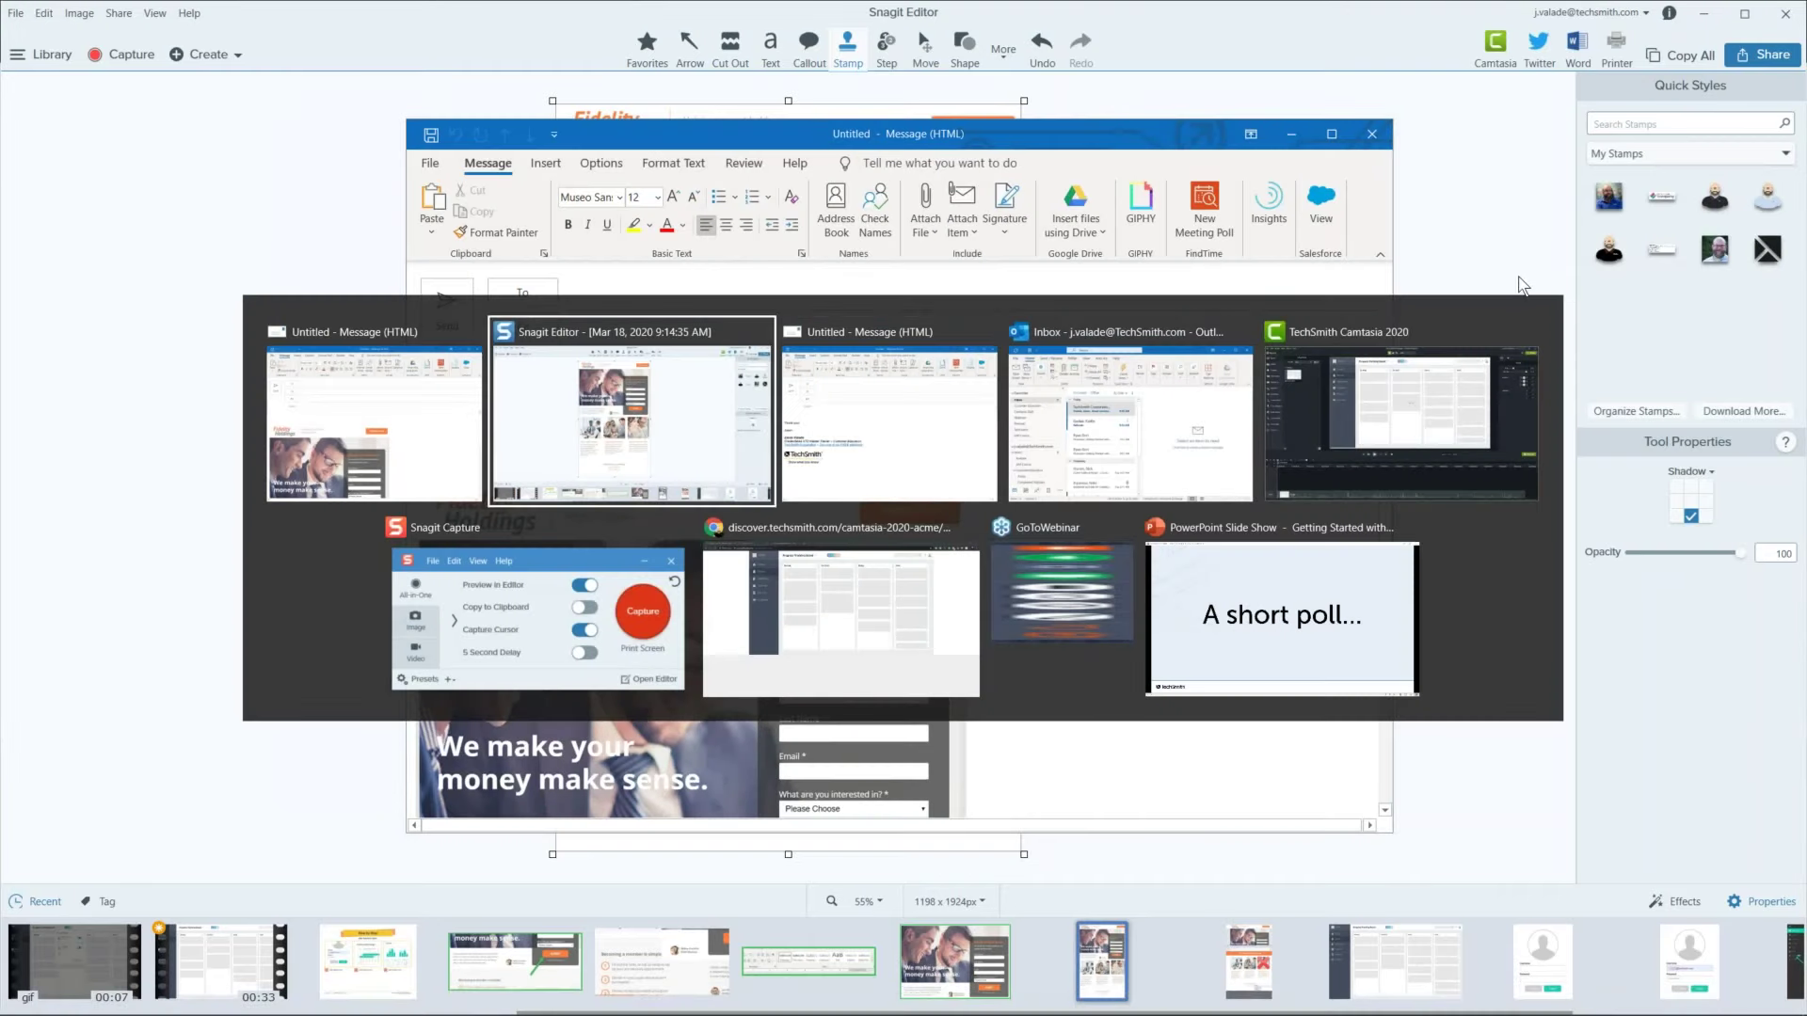
click(475, 362)
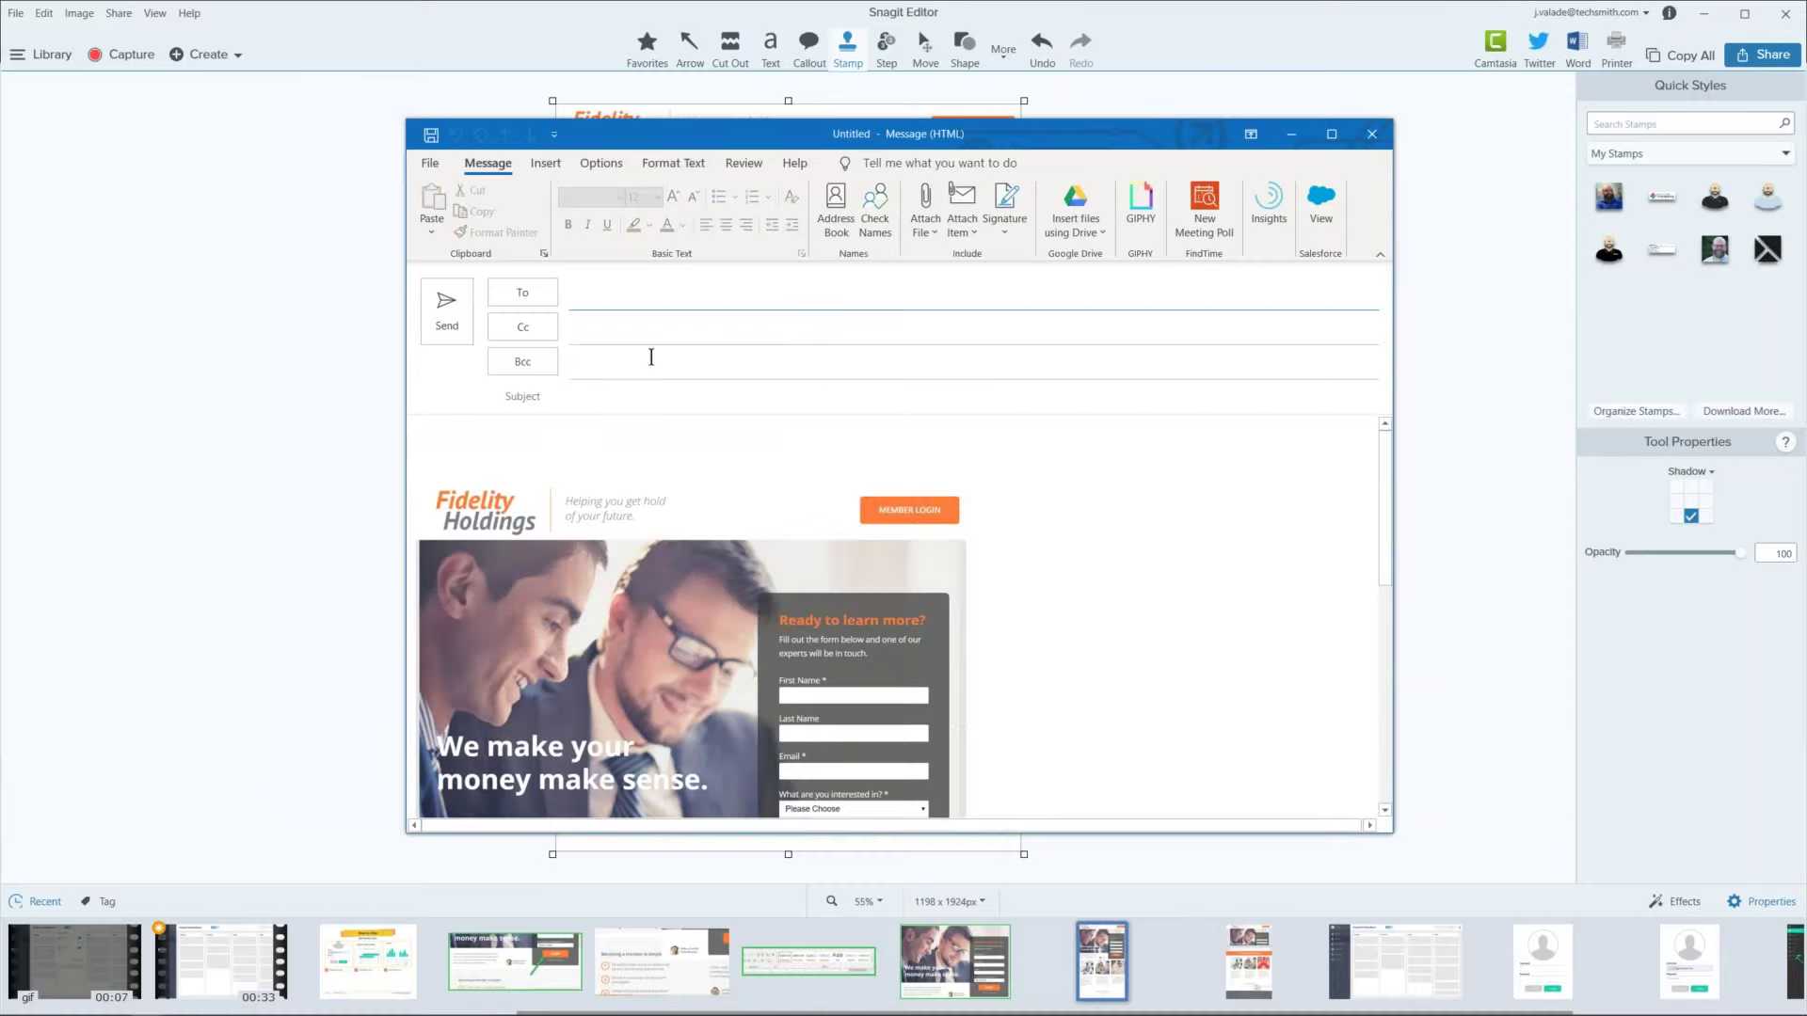
click(416, 435)
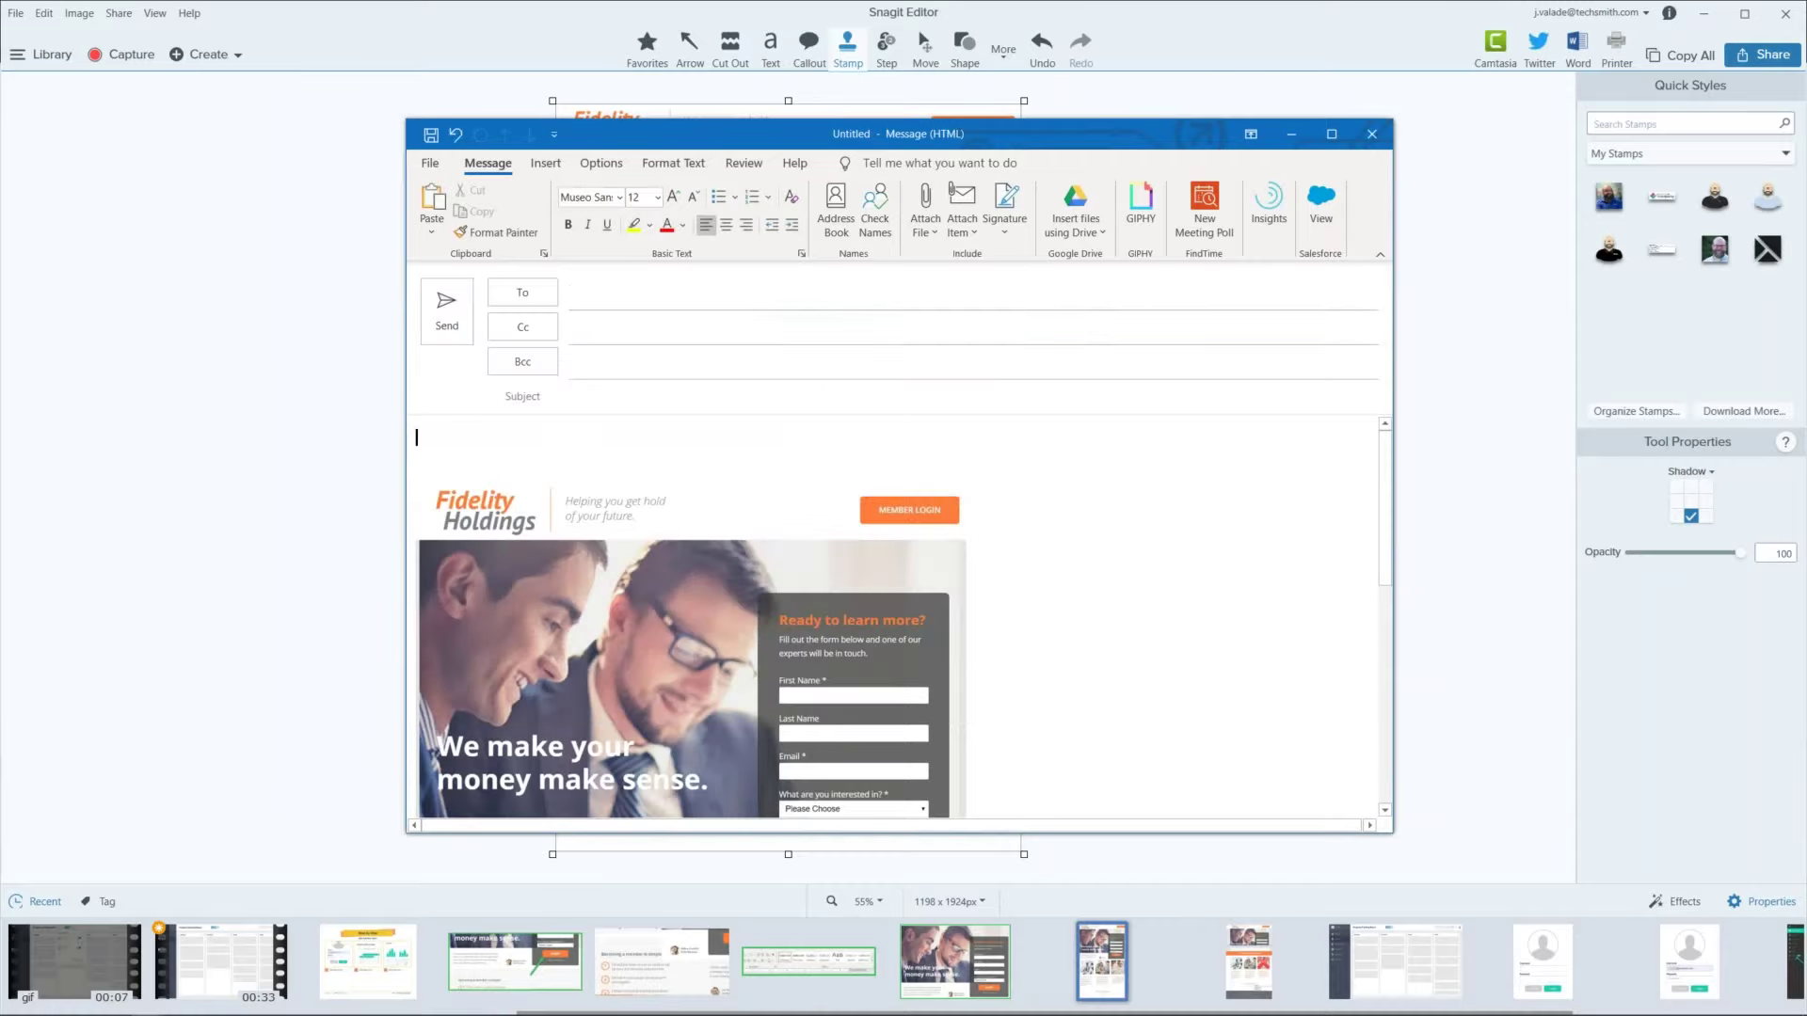
scroll(1221, 538, down, 2)
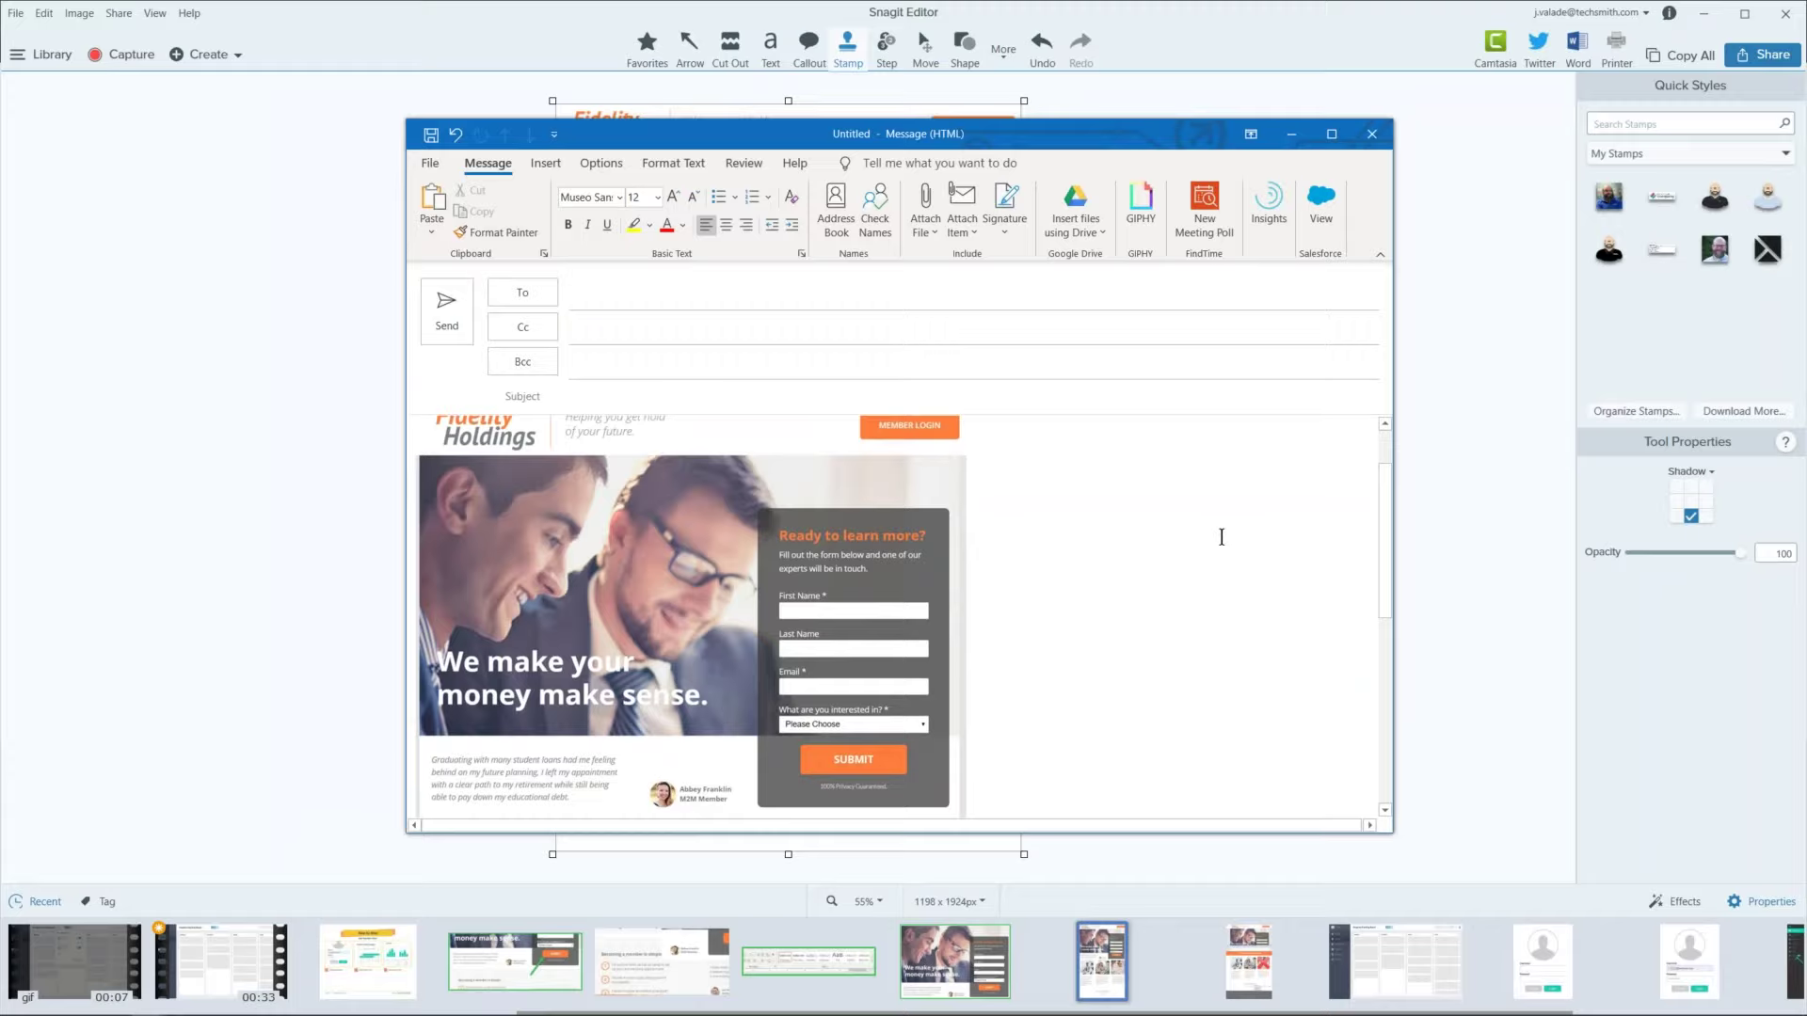
scroll(1222, 538, up, 2)
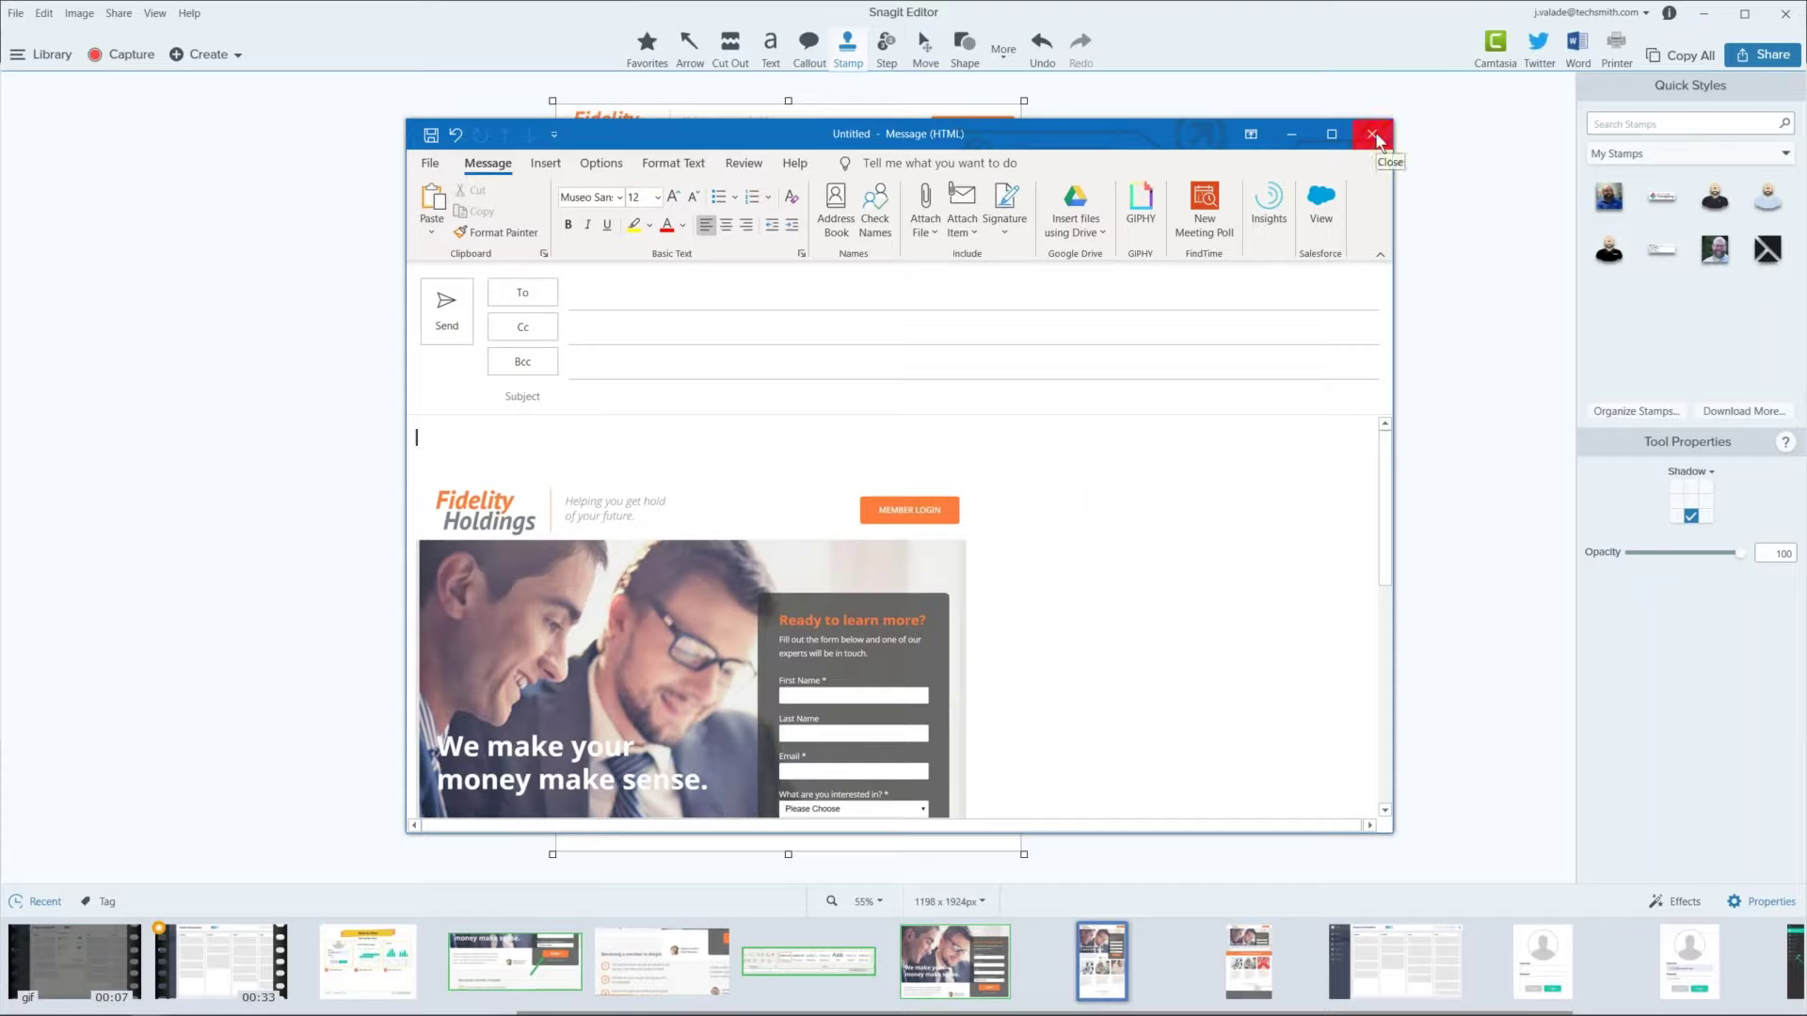
click(1376, 142)
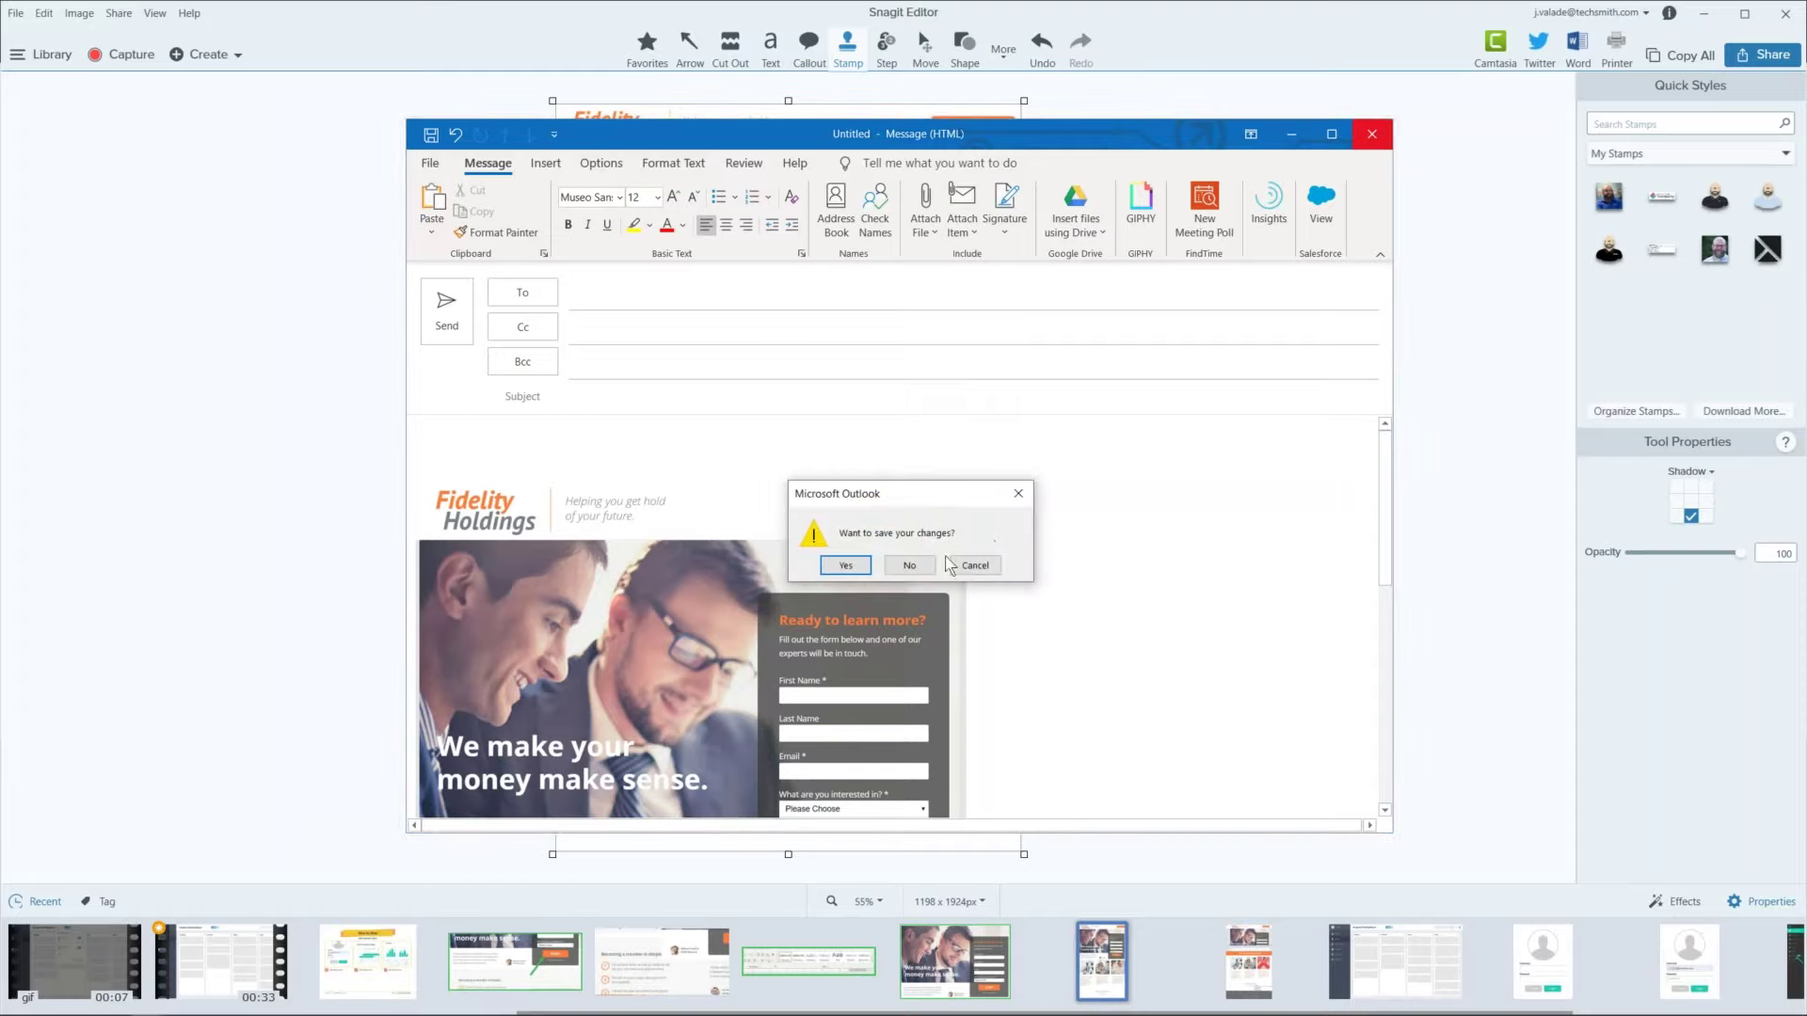
click(915, 566)
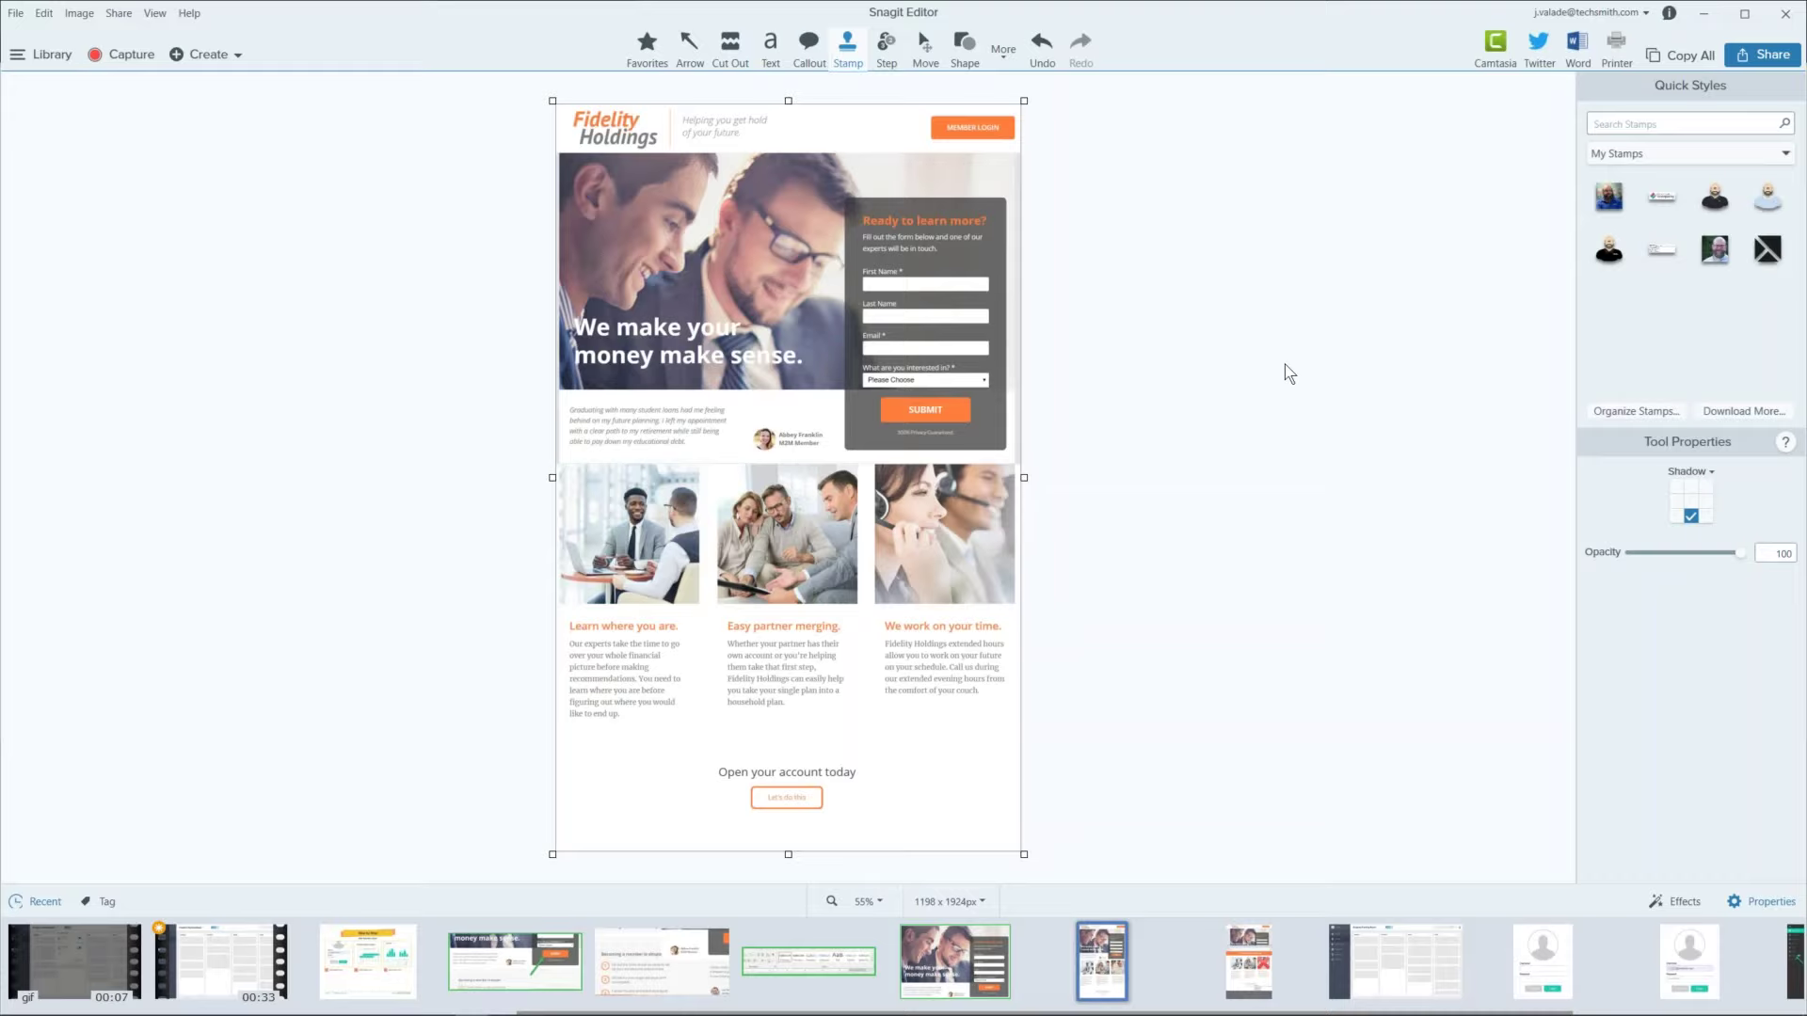
Step: Switch to the PowerPoint slide show and advance past slide 8 to the final thank-you slide
key(alt+Tab)
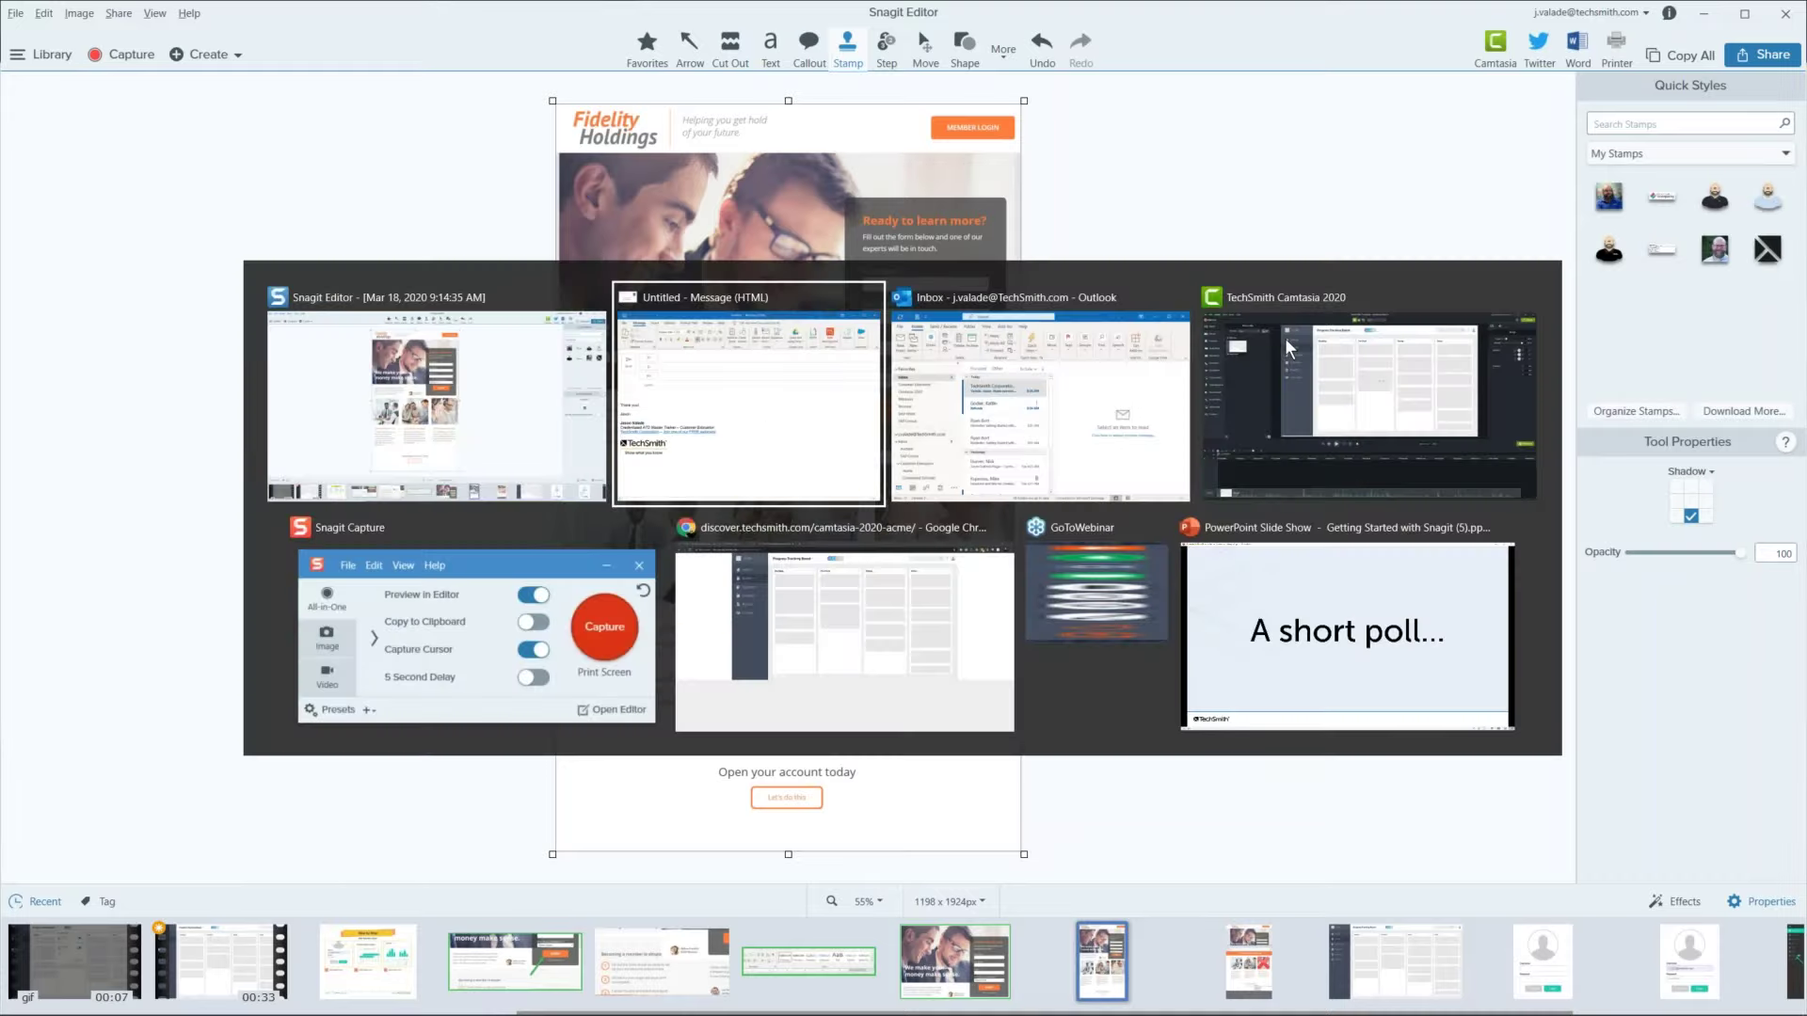
click(1345, 640)
key(Right)
key(Right)
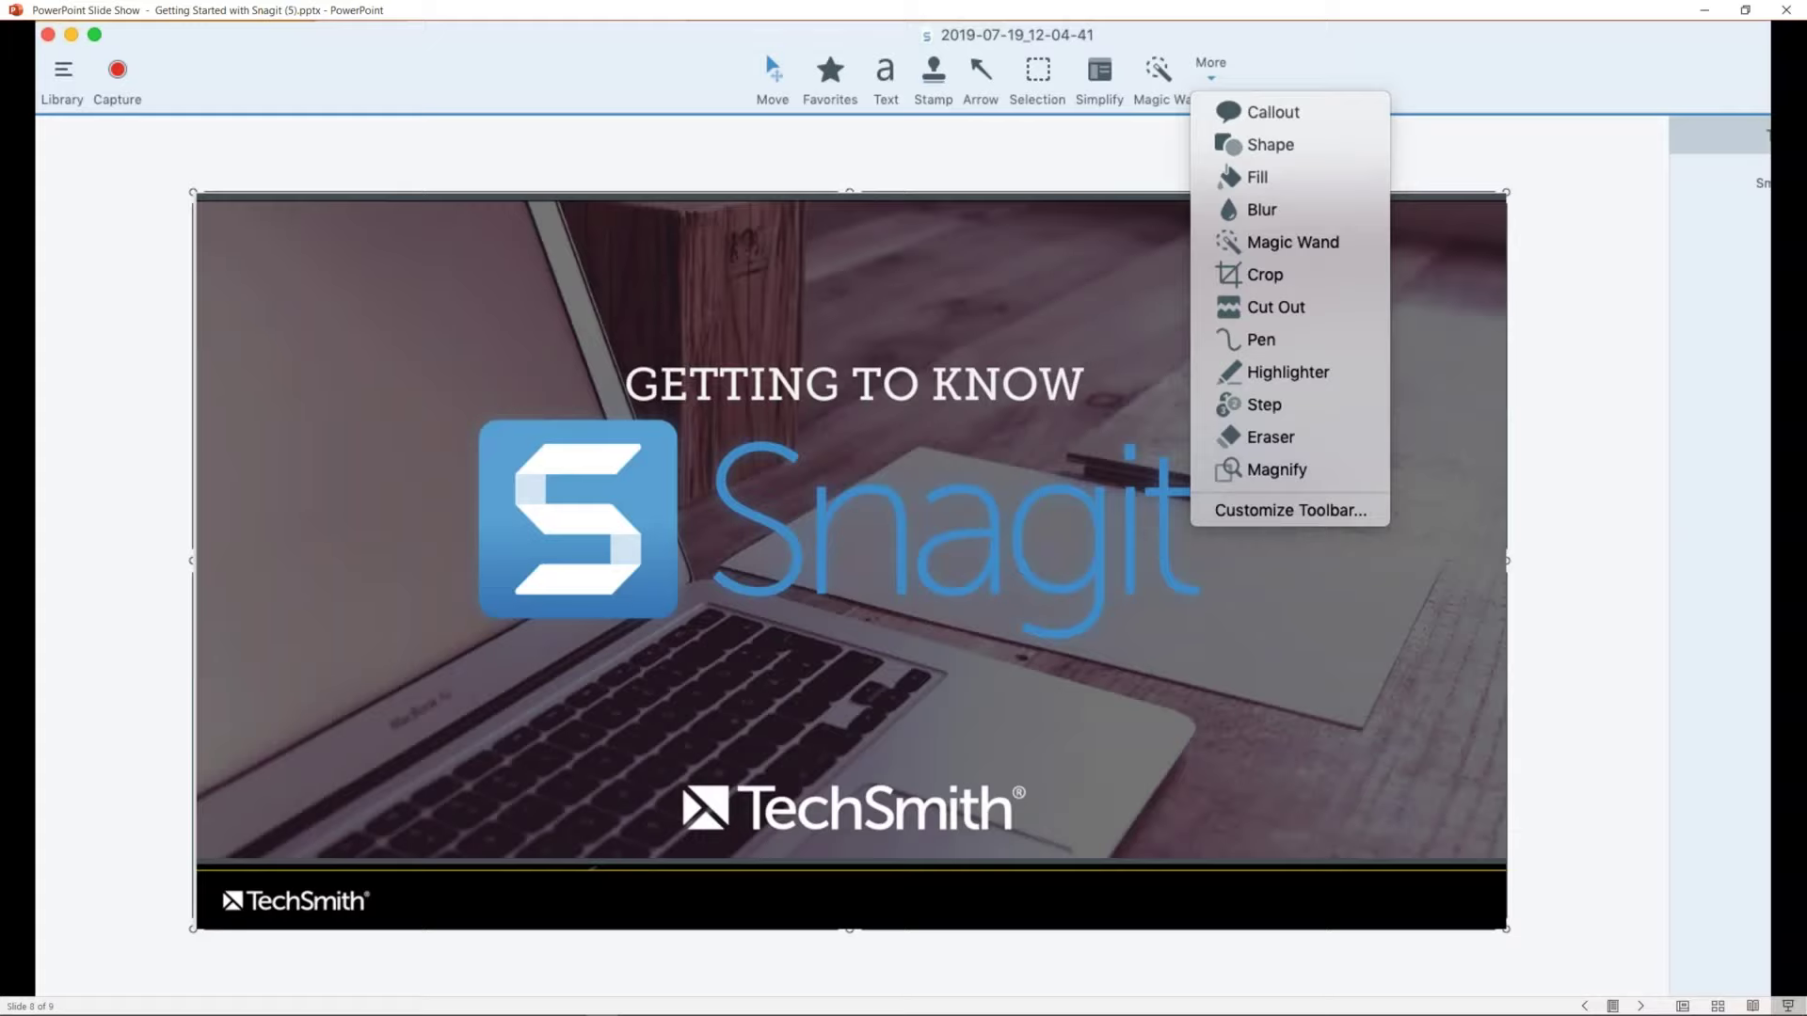
key(Right)
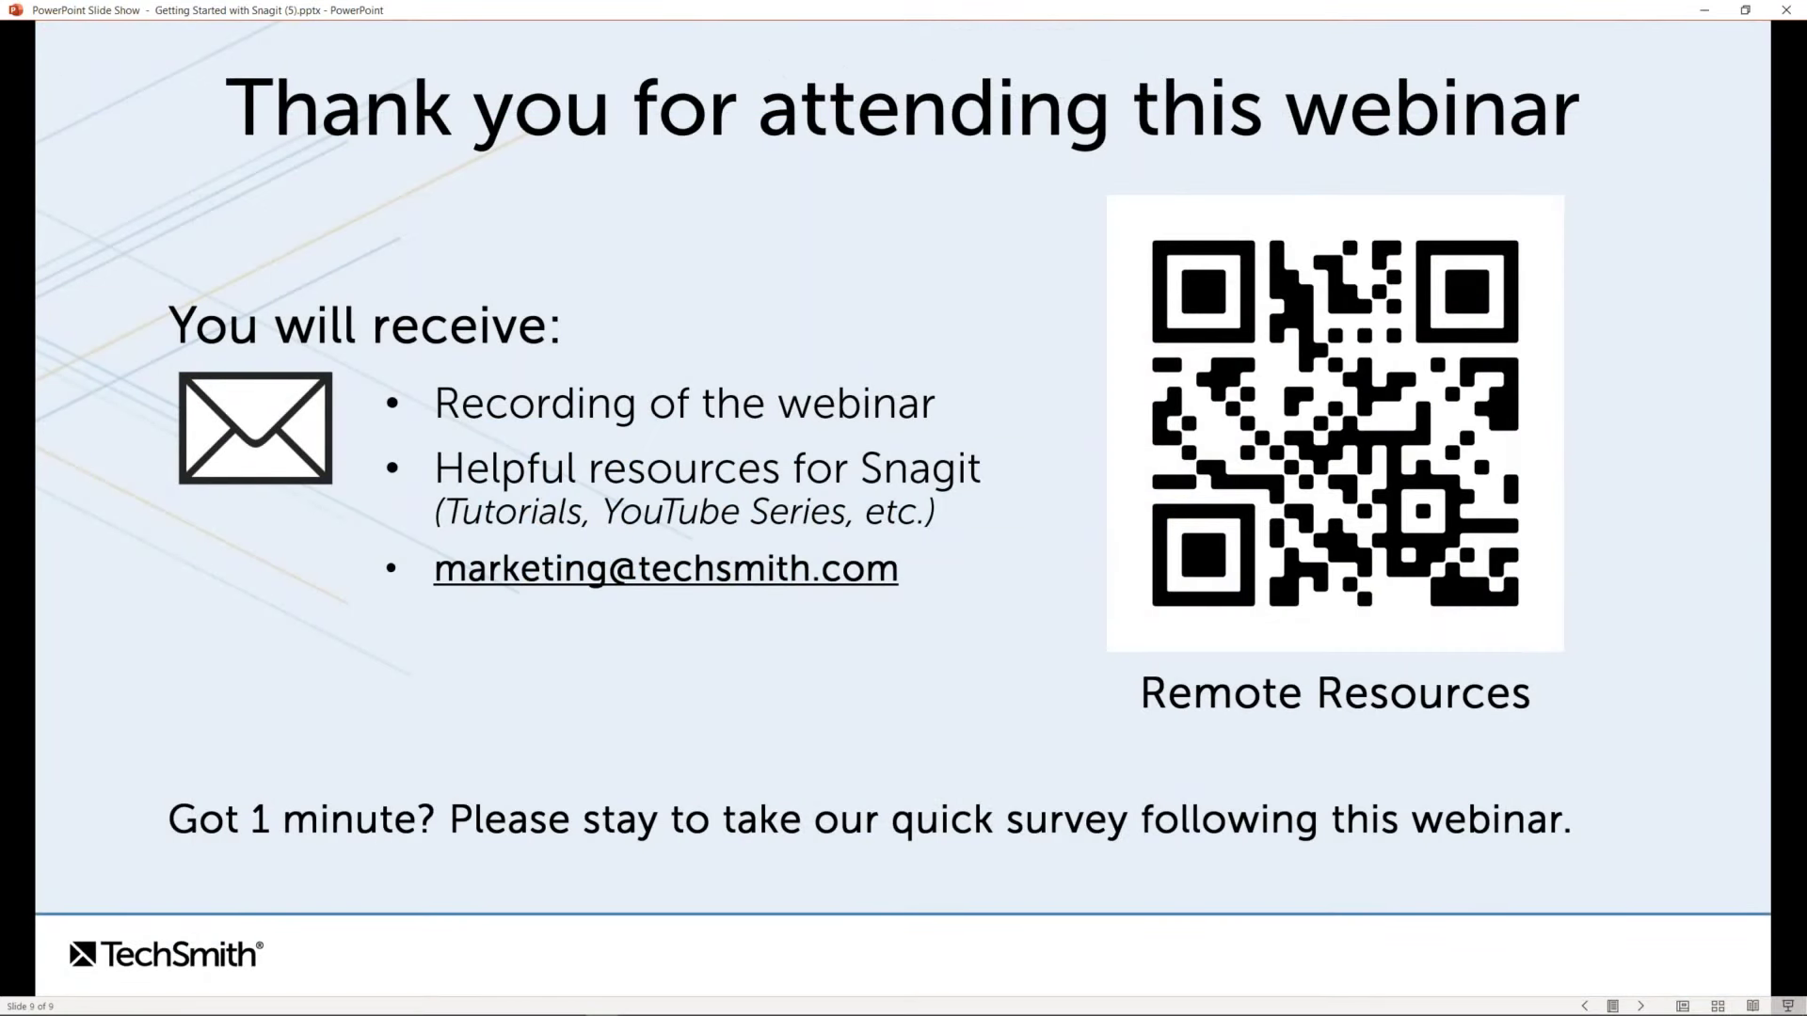
key(alt+Tab)
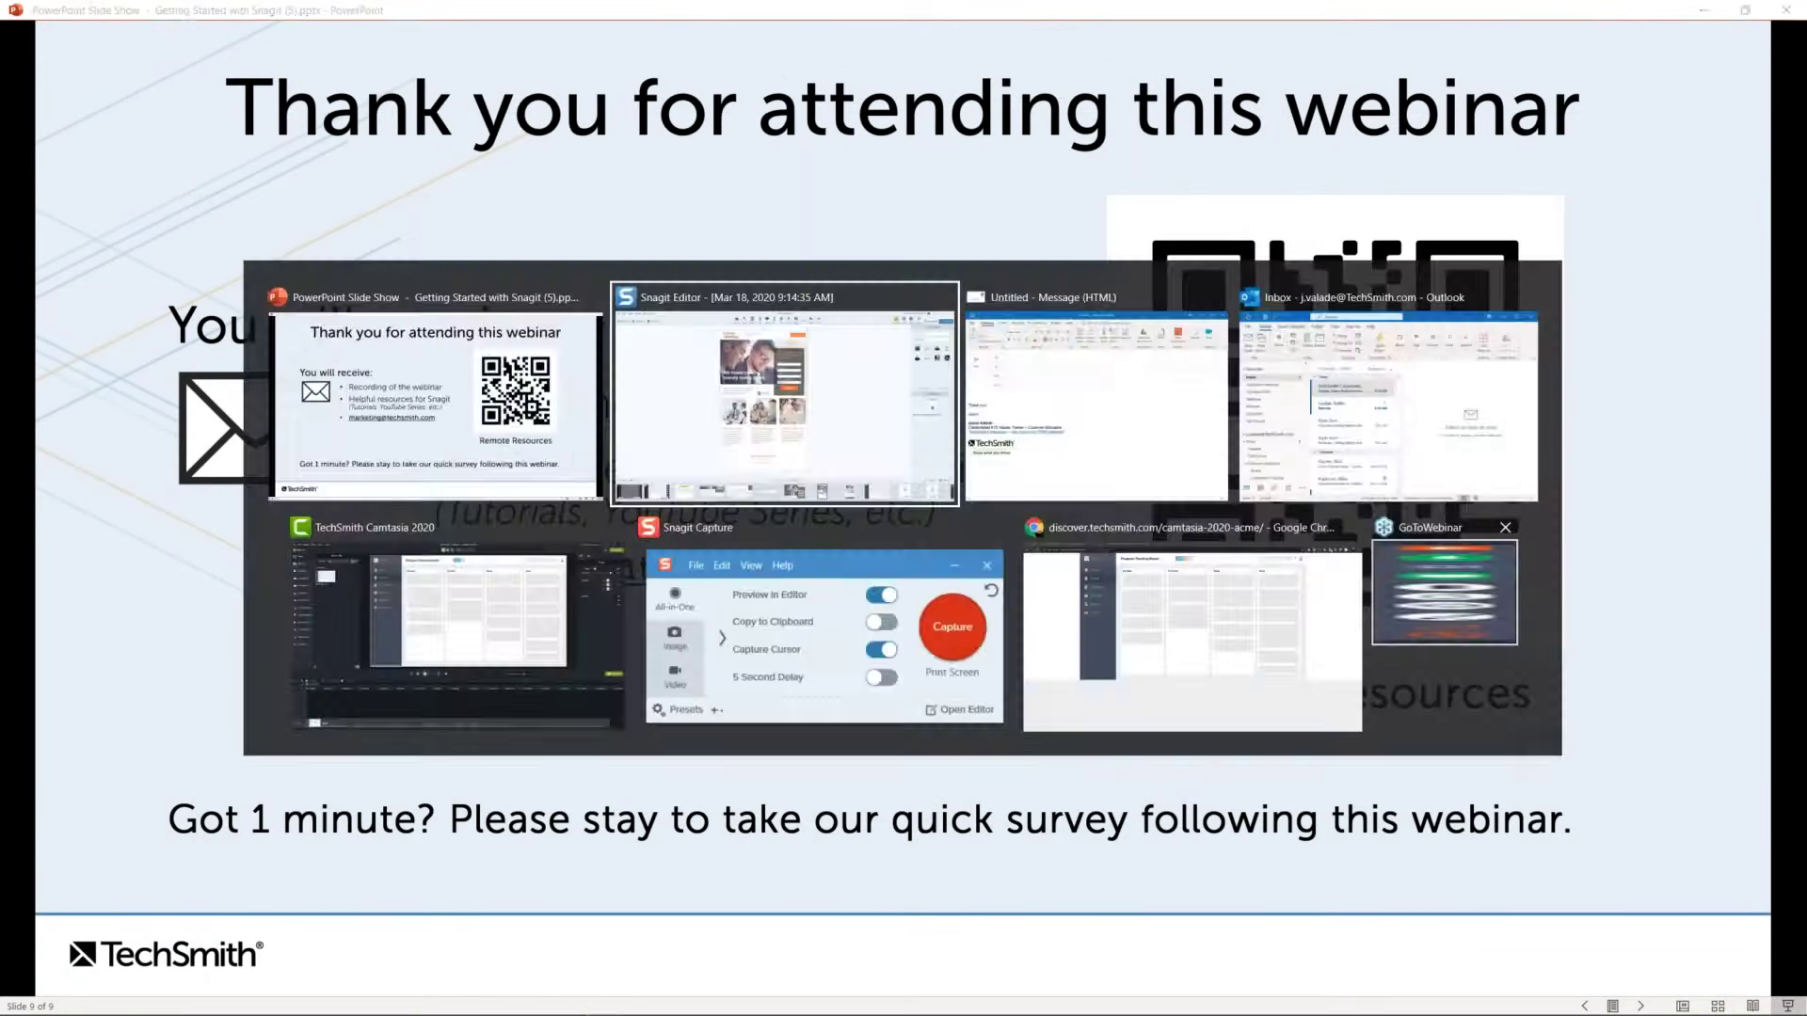